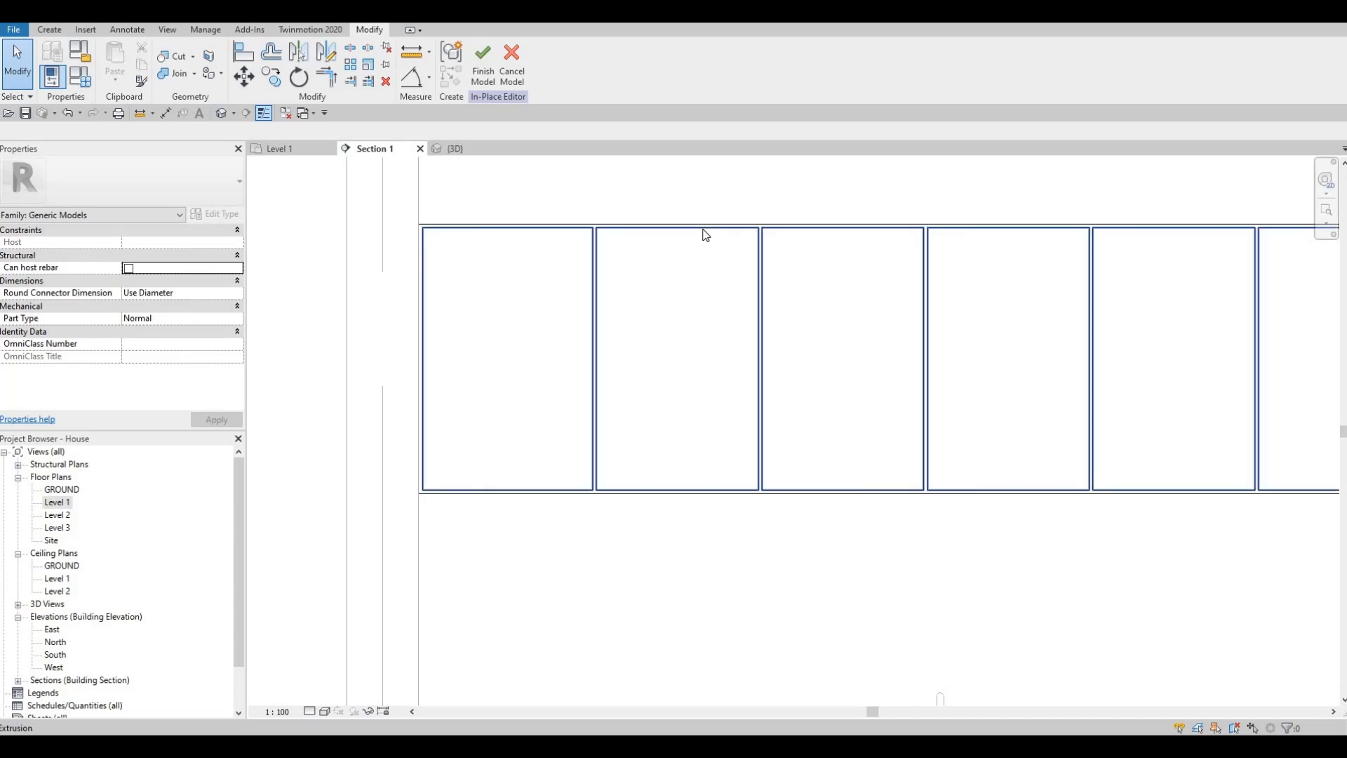
# - Start a void extrusion using the face of the existing door panel extrusion as its work plane
pyautogui.click(385, 251)
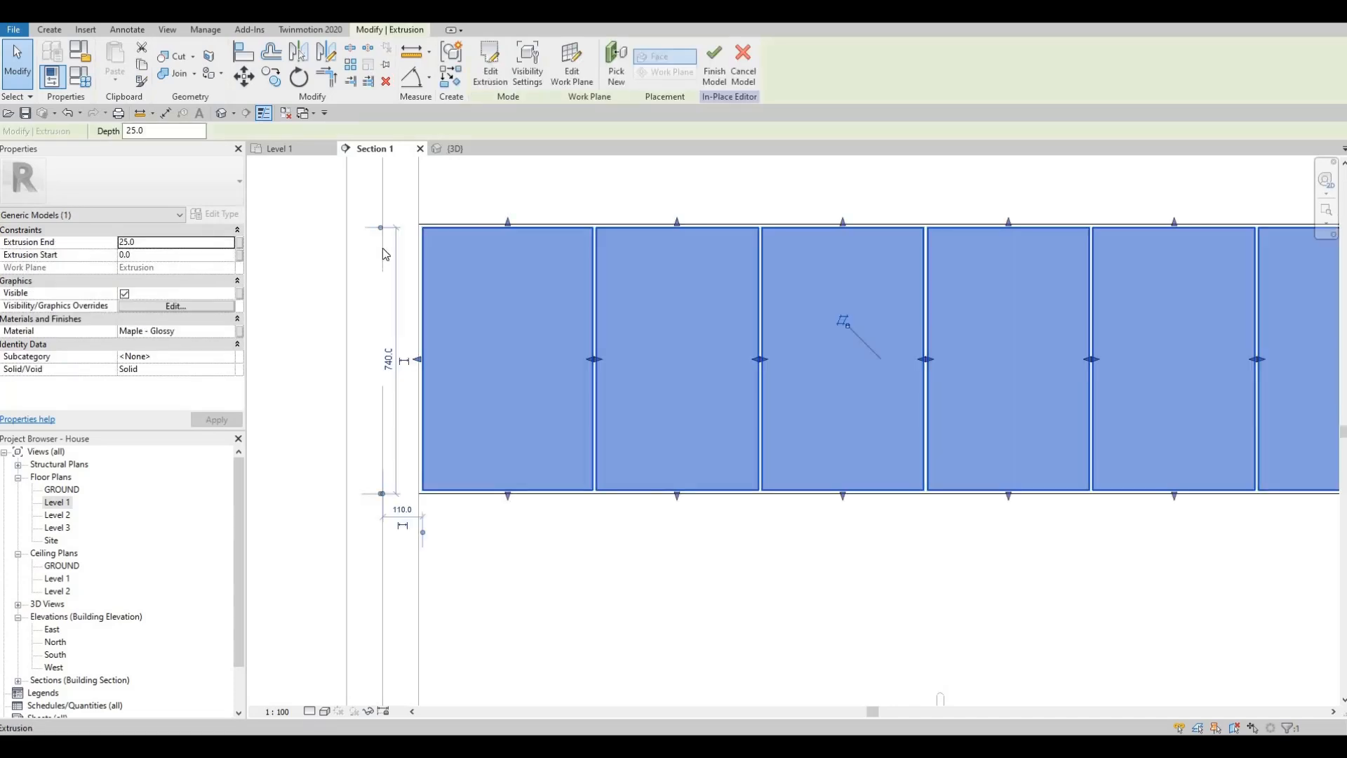
pyautogui.click(41, 33)
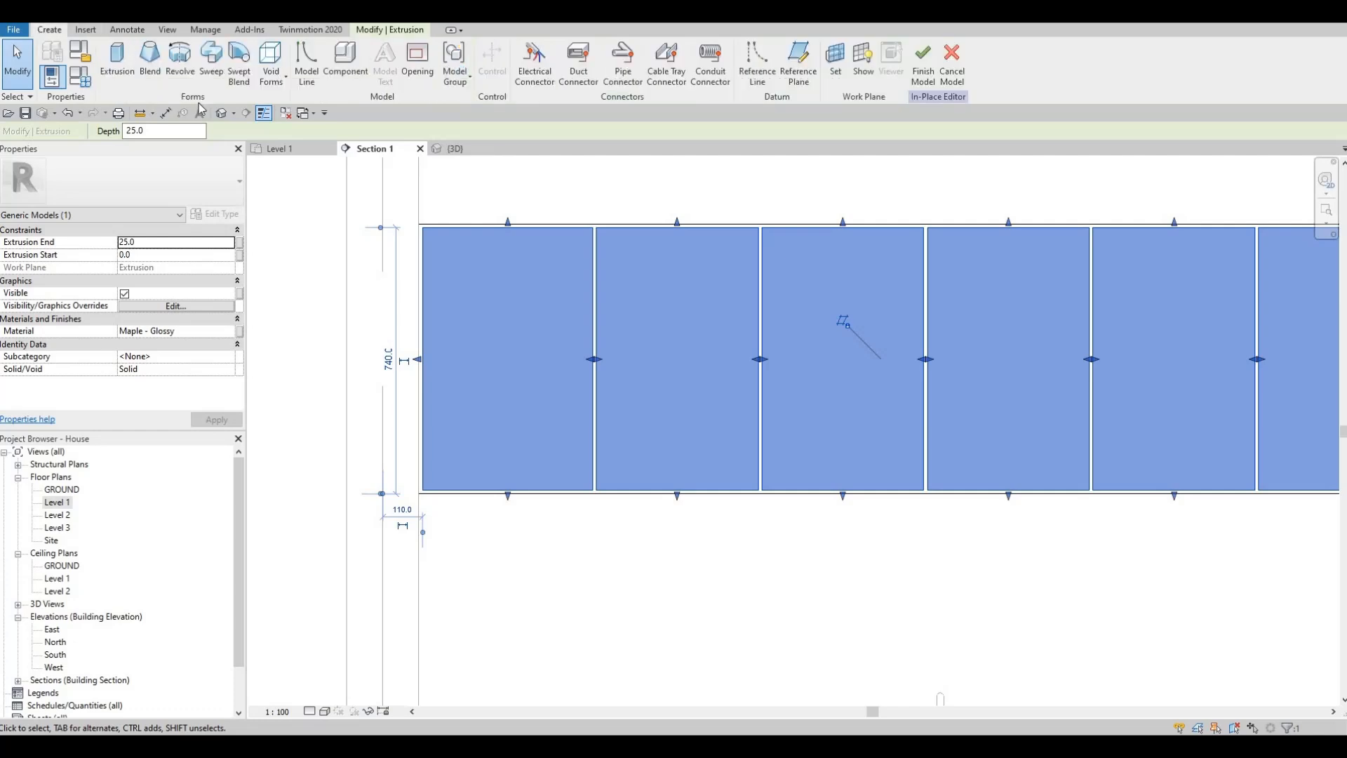
pyautogui.click(273, 64)
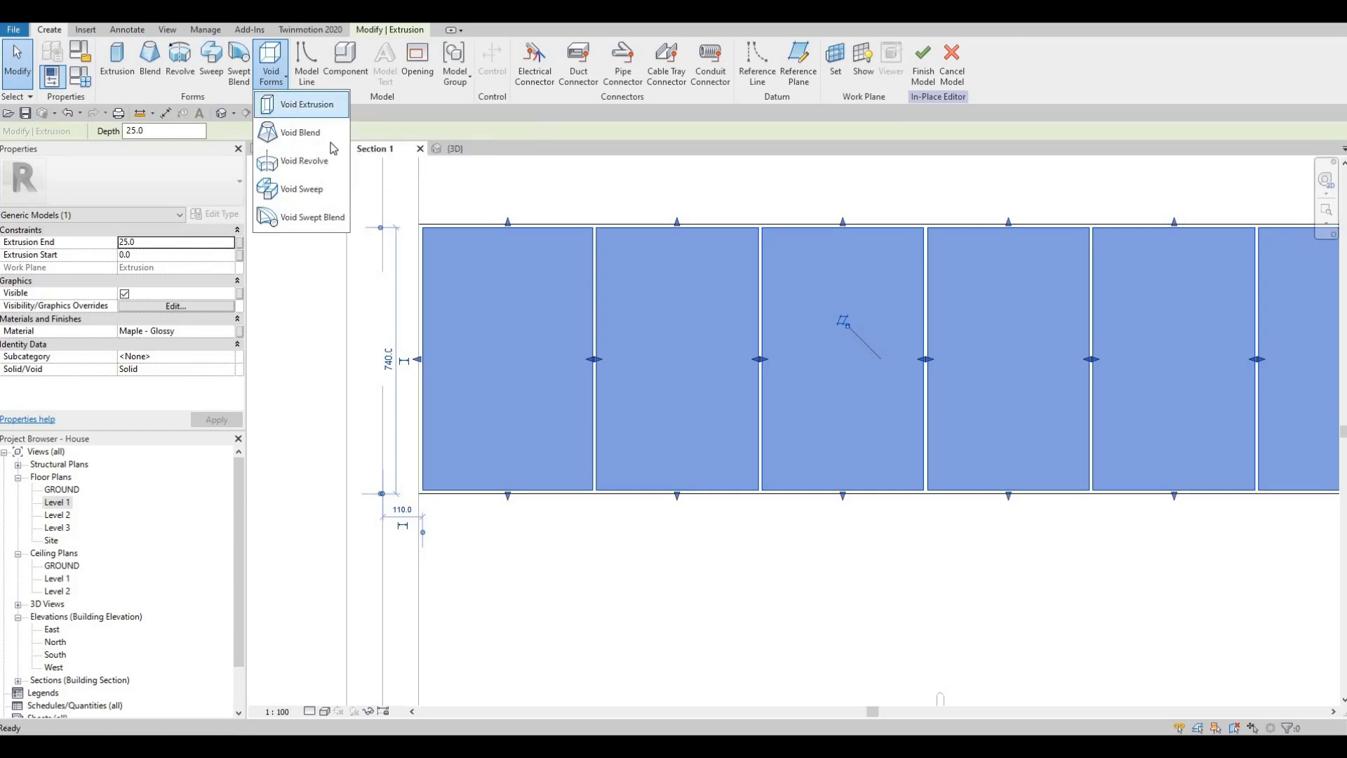
pyautogui.click(303, 105)
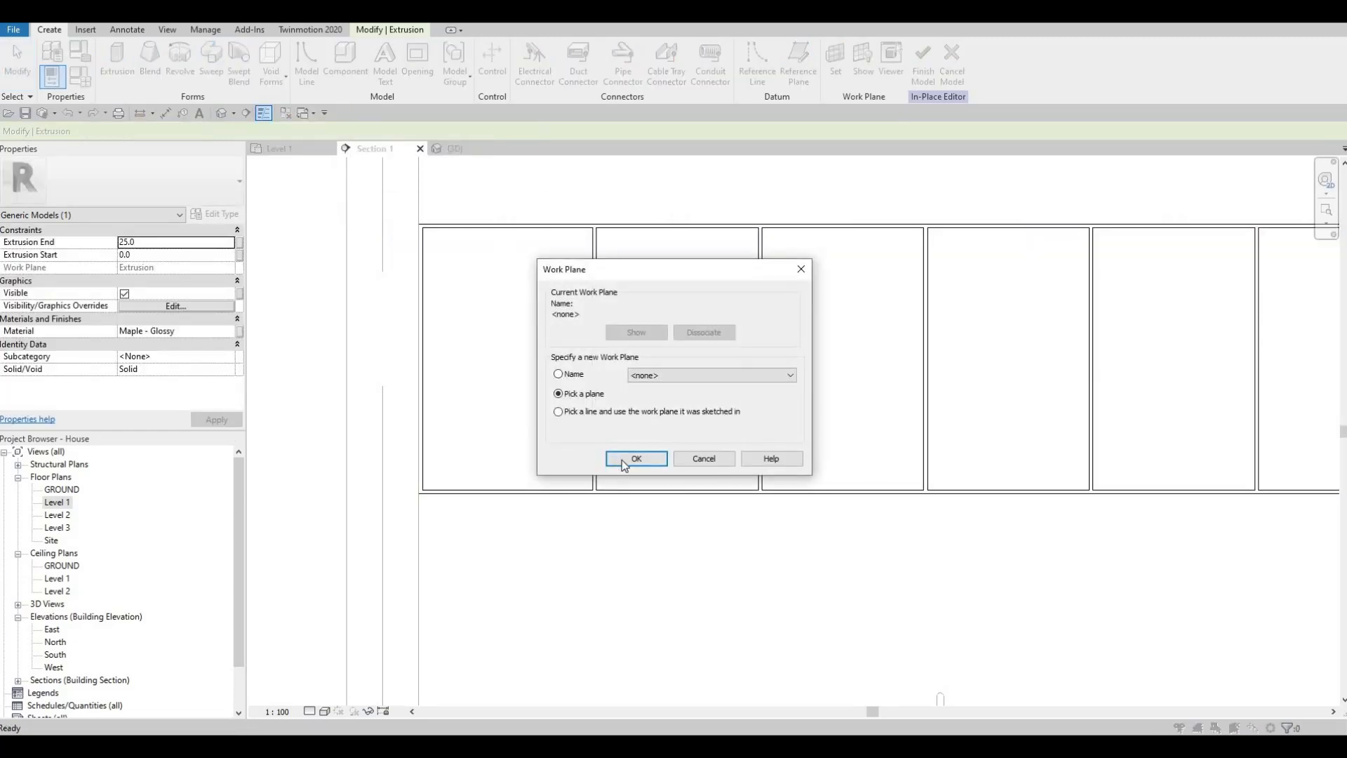
pyautogui.press('Return')
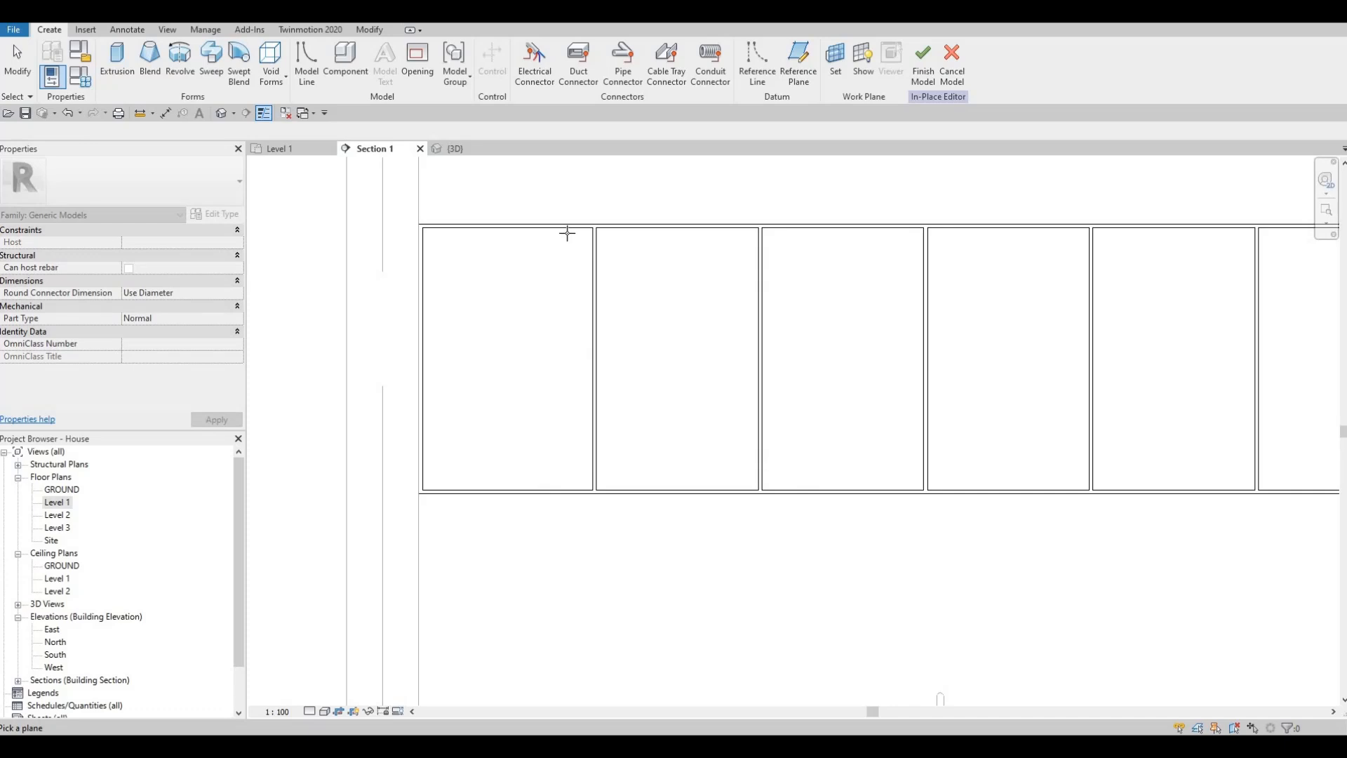
pyautogui.click(535, 240)
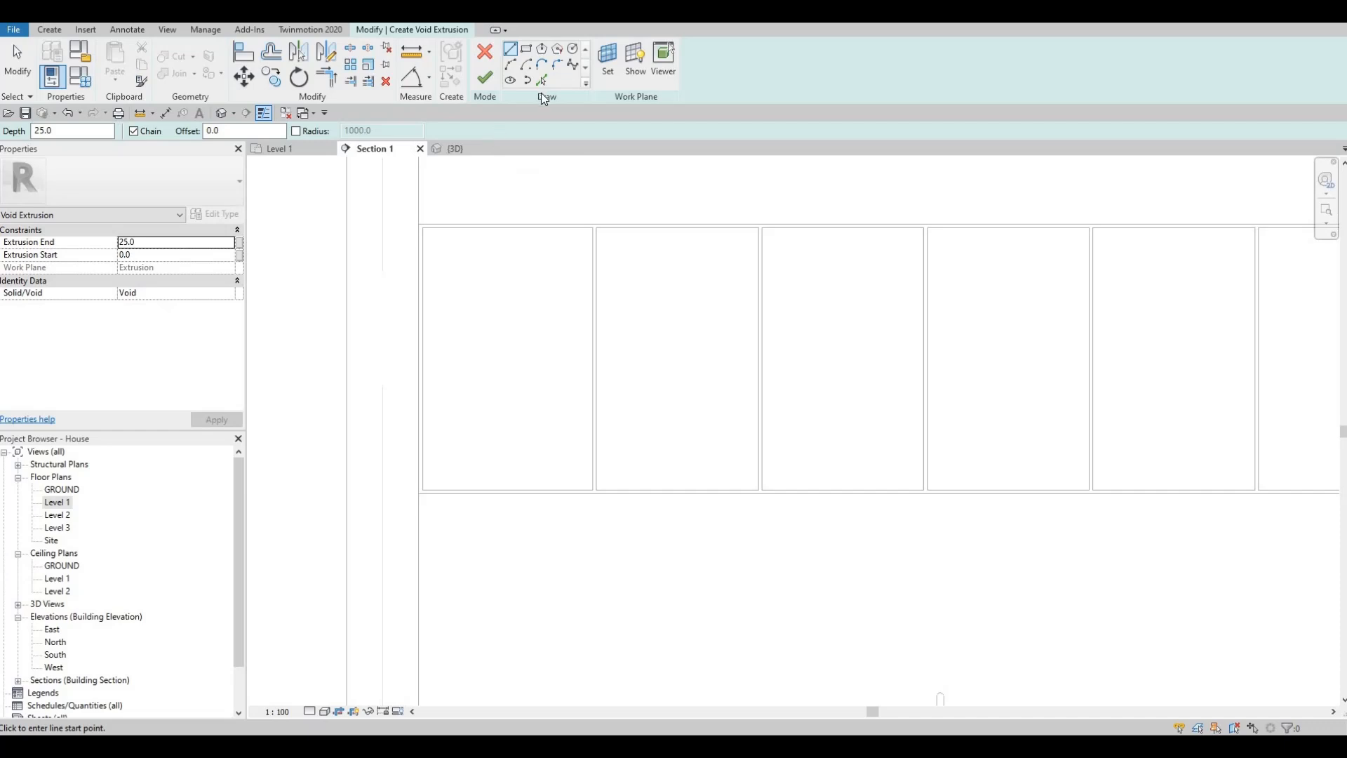
# - Sketch a rectangle offset 50 inward from the edges of the first door panel from the left
pyautogui.click(529, 51)
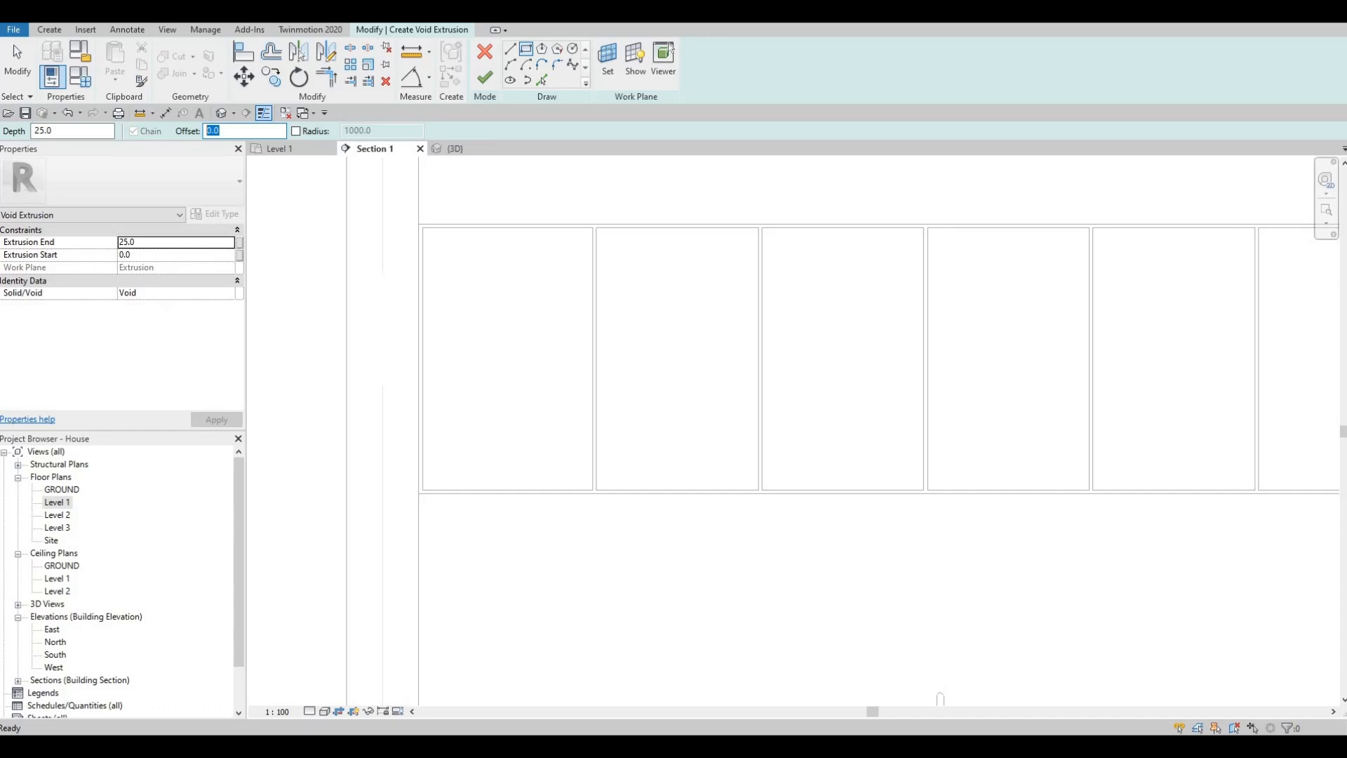
pyautogui.write('500')
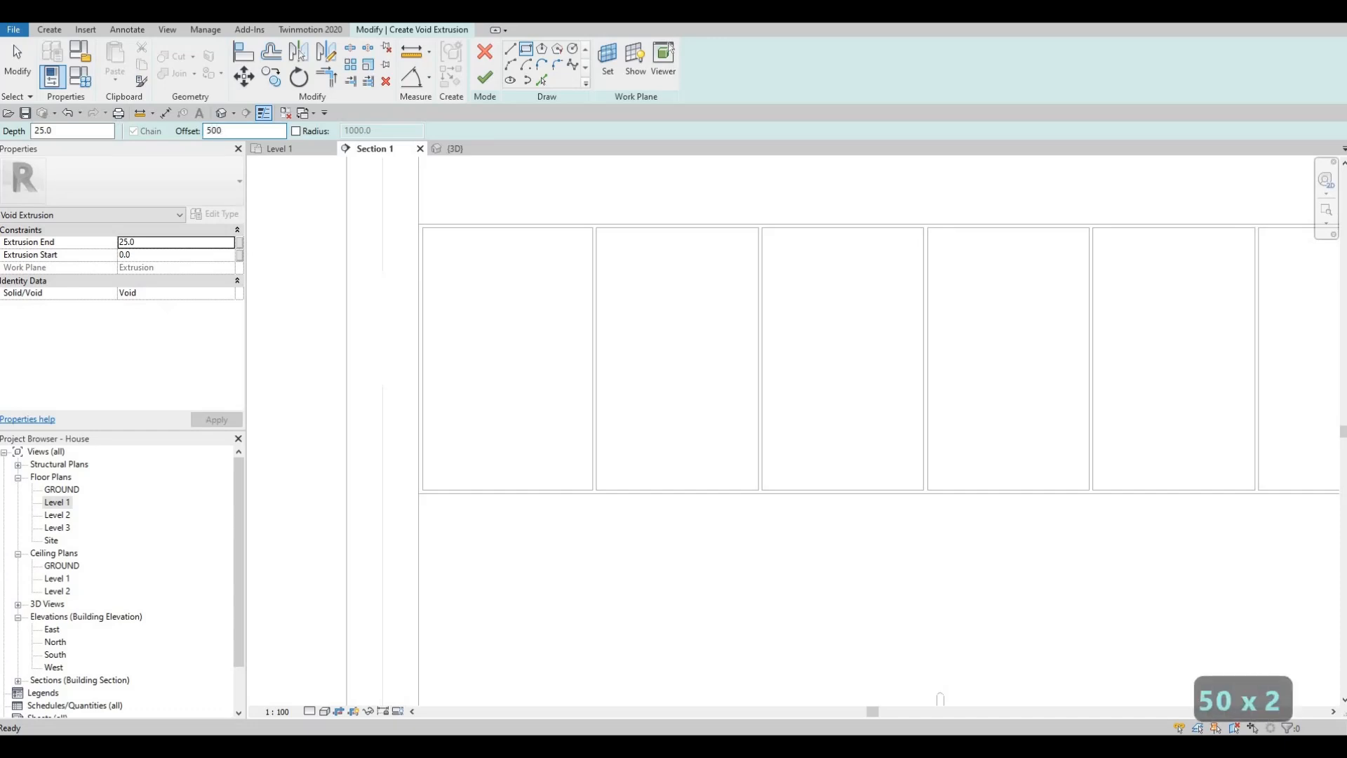
pyautogui.press('BackSpace')
pyautogui.press('BackSpace')
pyautogui.write('0')
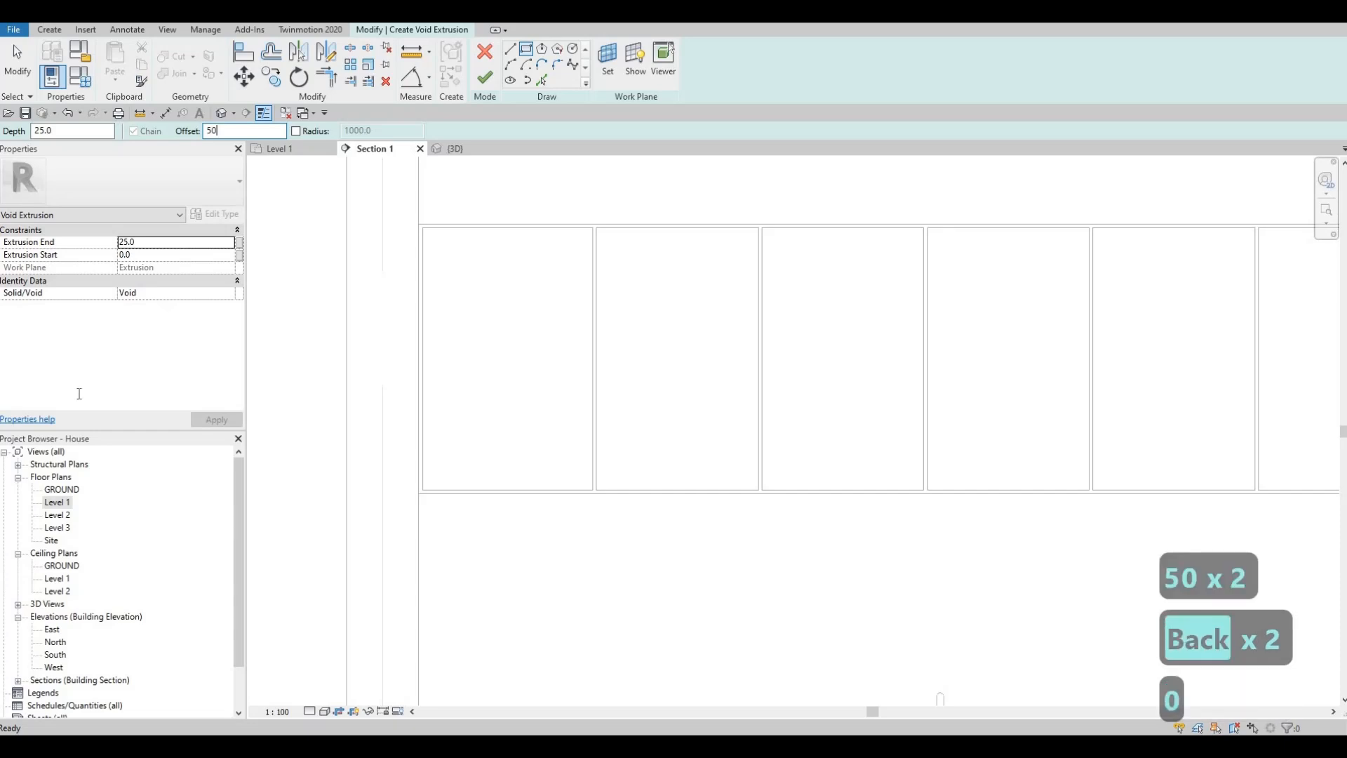
pyautogui.click(424, 228)
pyautogui.click(593, 490)
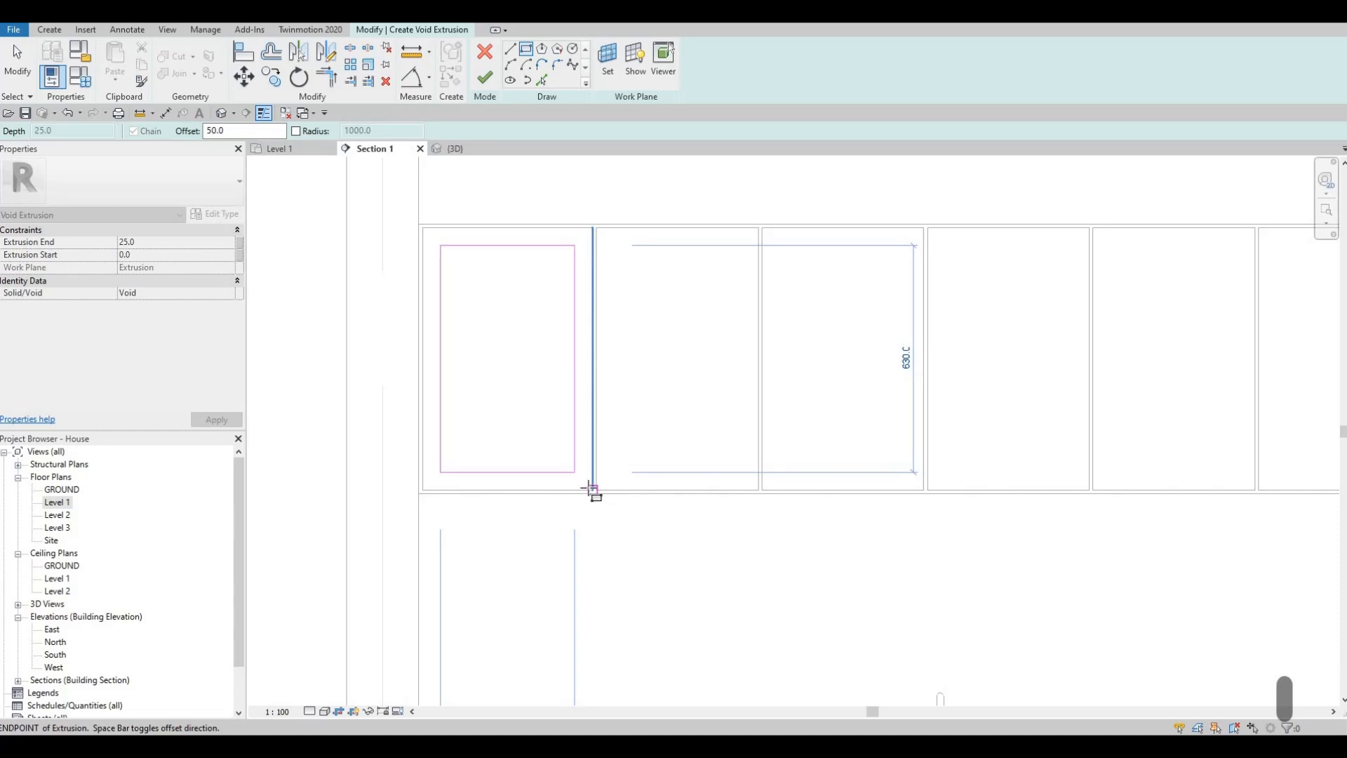
pyautogui.scroll(4, 593, 491)
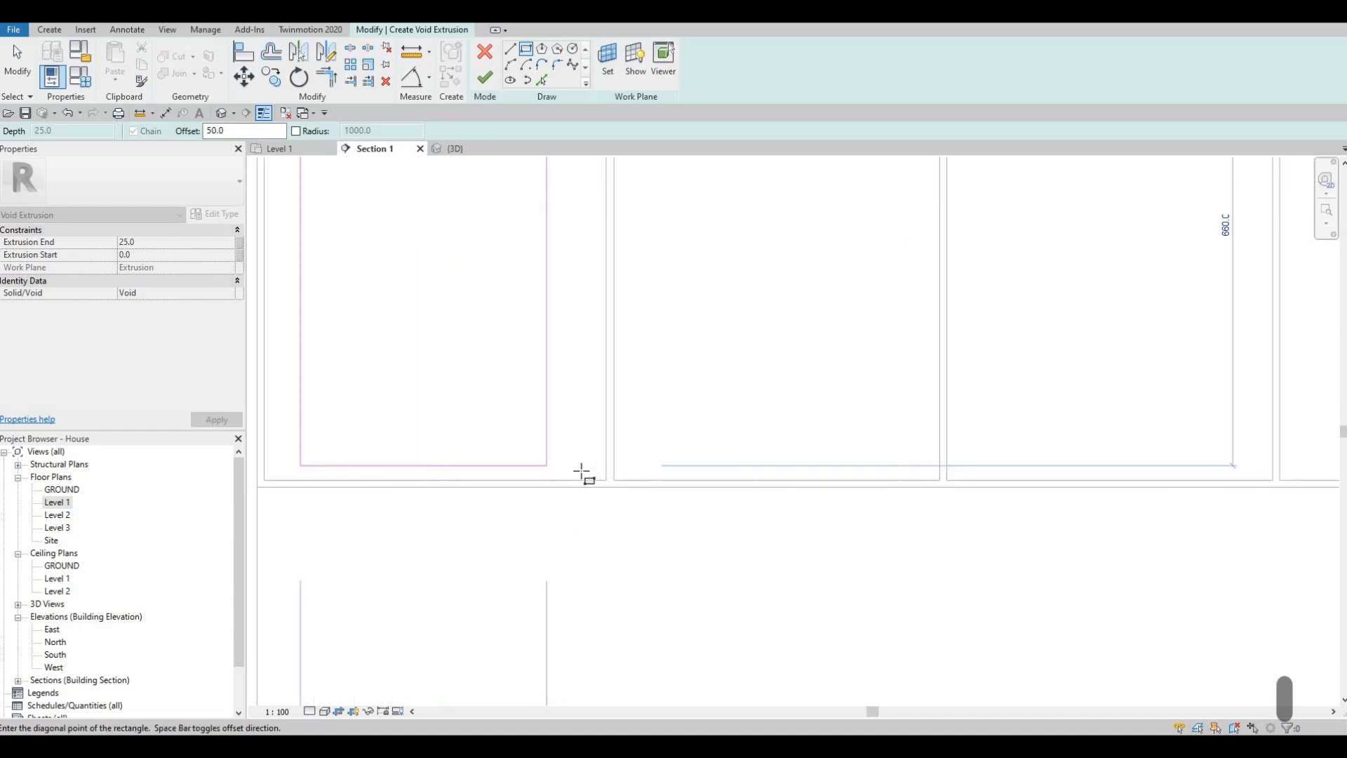
pyautogui.scroll(2, 625, 501)
pyautogui.click(627, 504)
pyautogui.press('Escape')
# - Sketch a rectangle inside the second door panel, corner to corner with the 50 inward offset
pyautogui.scroll(-3, 758, 343)
pyautogui.moveTo(758, 343); pyautogui.dragTo(727, 411, button='middle')
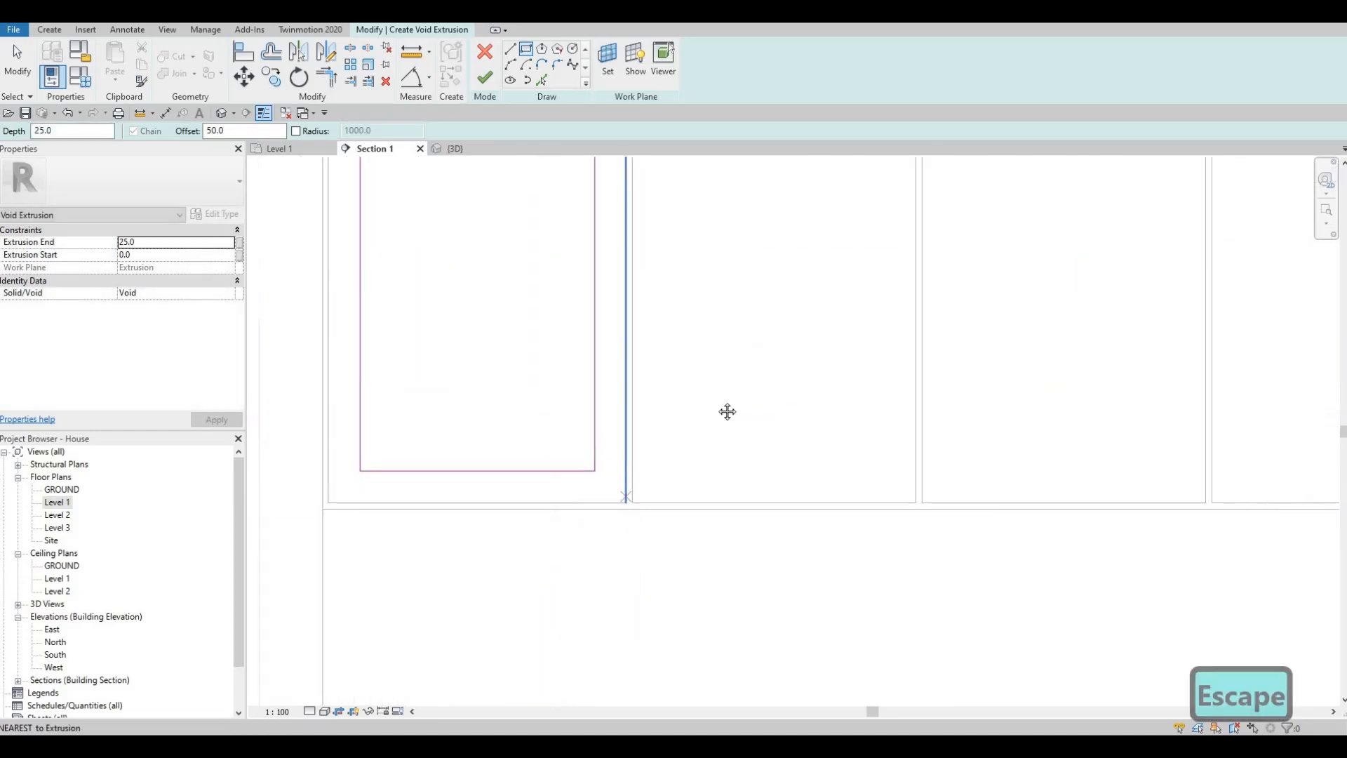
pyautogui.moveTo(637, 275); pyautogui.dragTo(594, 383, button='middle')
pyautogui.moveTo(604, 188); pyautogui.dragTo(591, 271, button='middle')
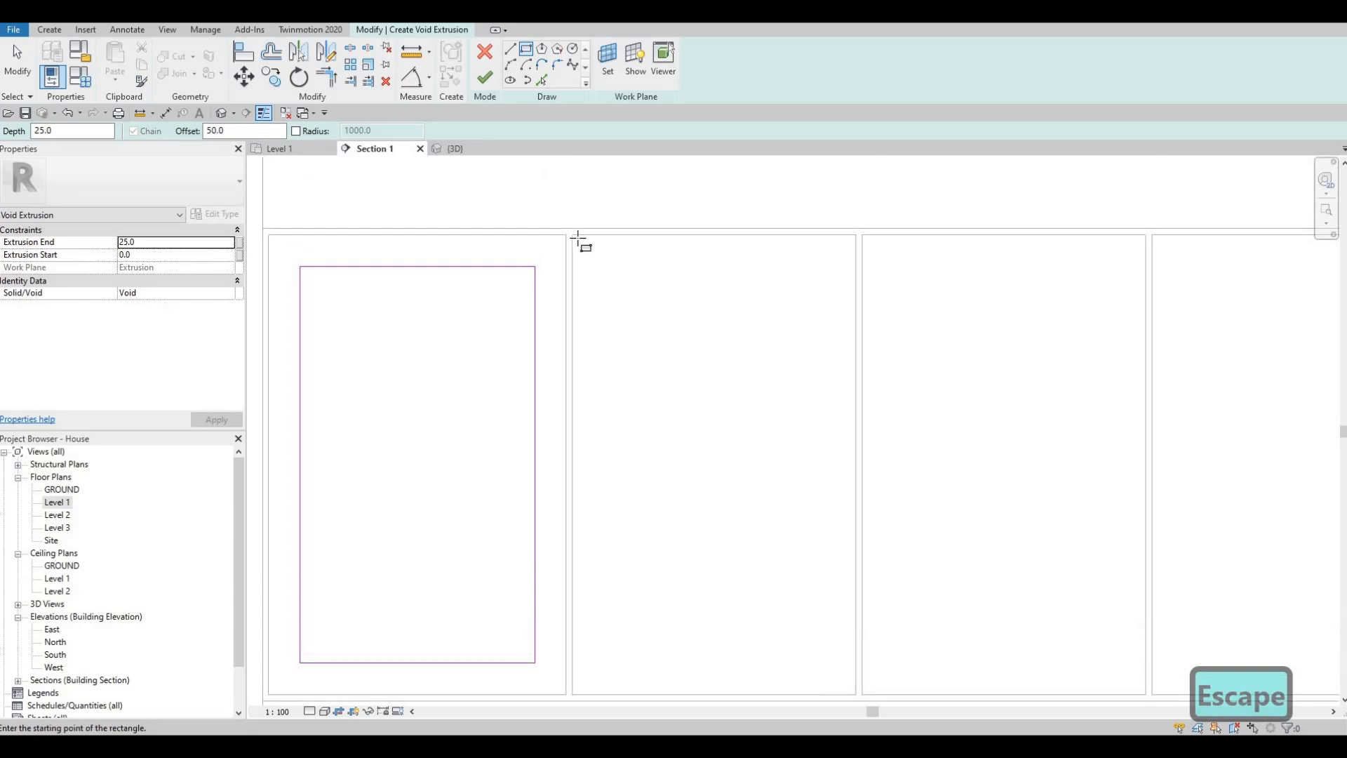
pyautogui.click(575, 237)
pyautogui.moveTo(791, 575); pyautogui.dragTo(711, 450, button='middle')
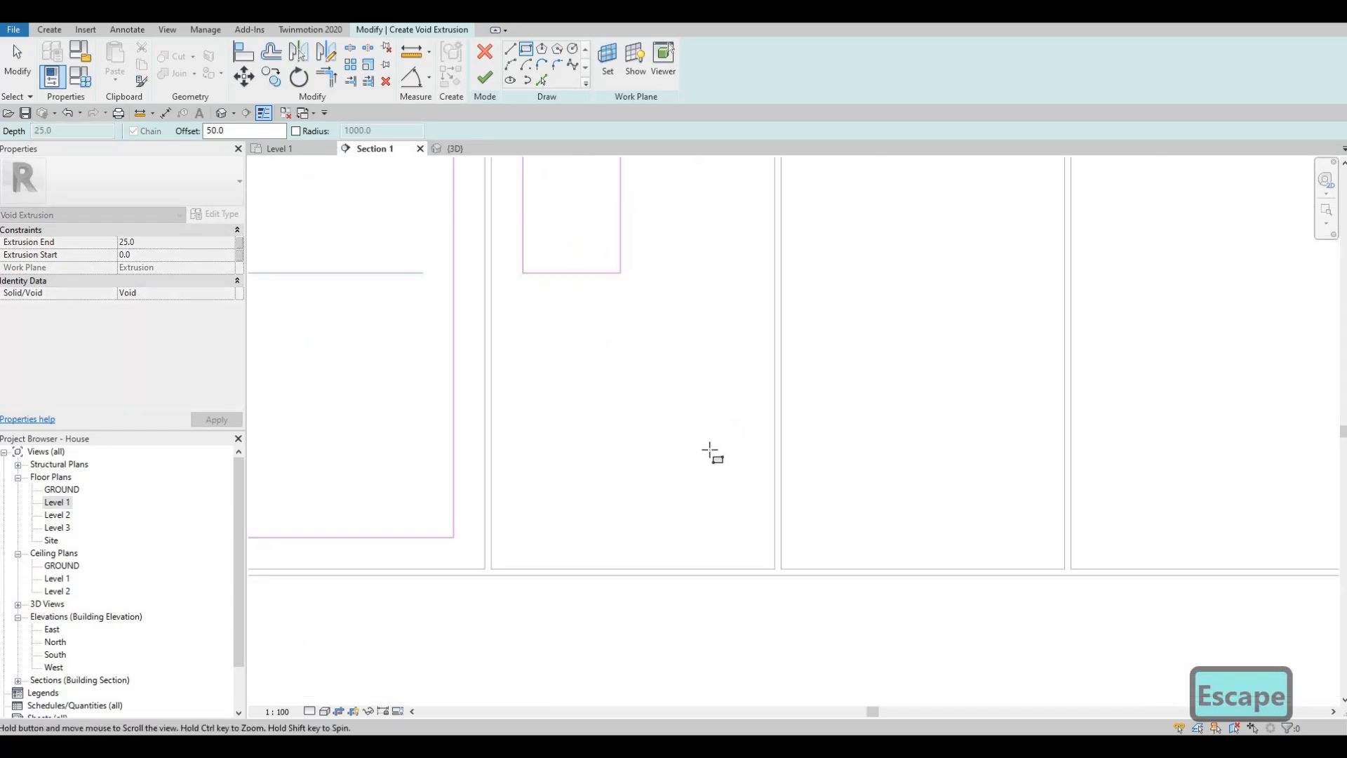
pyautogui.scroll(2, 769, 454)
pyautogui.moveTo(813, 553); pyautogui.dragTo(683, 503, button='middle')
pyautogui.click(712, 481)
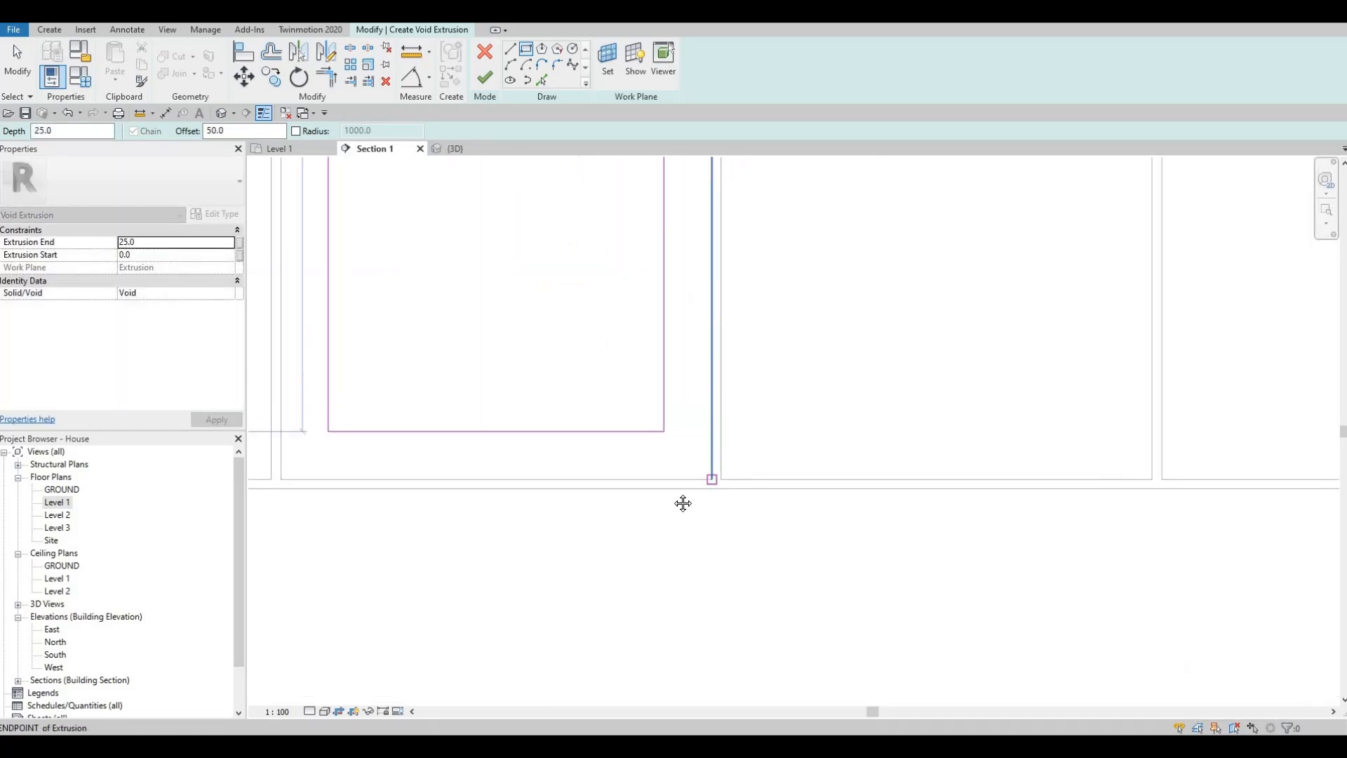
pyautogui.scroll(-3, 601, 240)
pyautogui.press('Escape')
# - Sketch a rectangle inside the third door panel, keeping the 50 inward offset from its edges
pyautogui.click(572, 183)
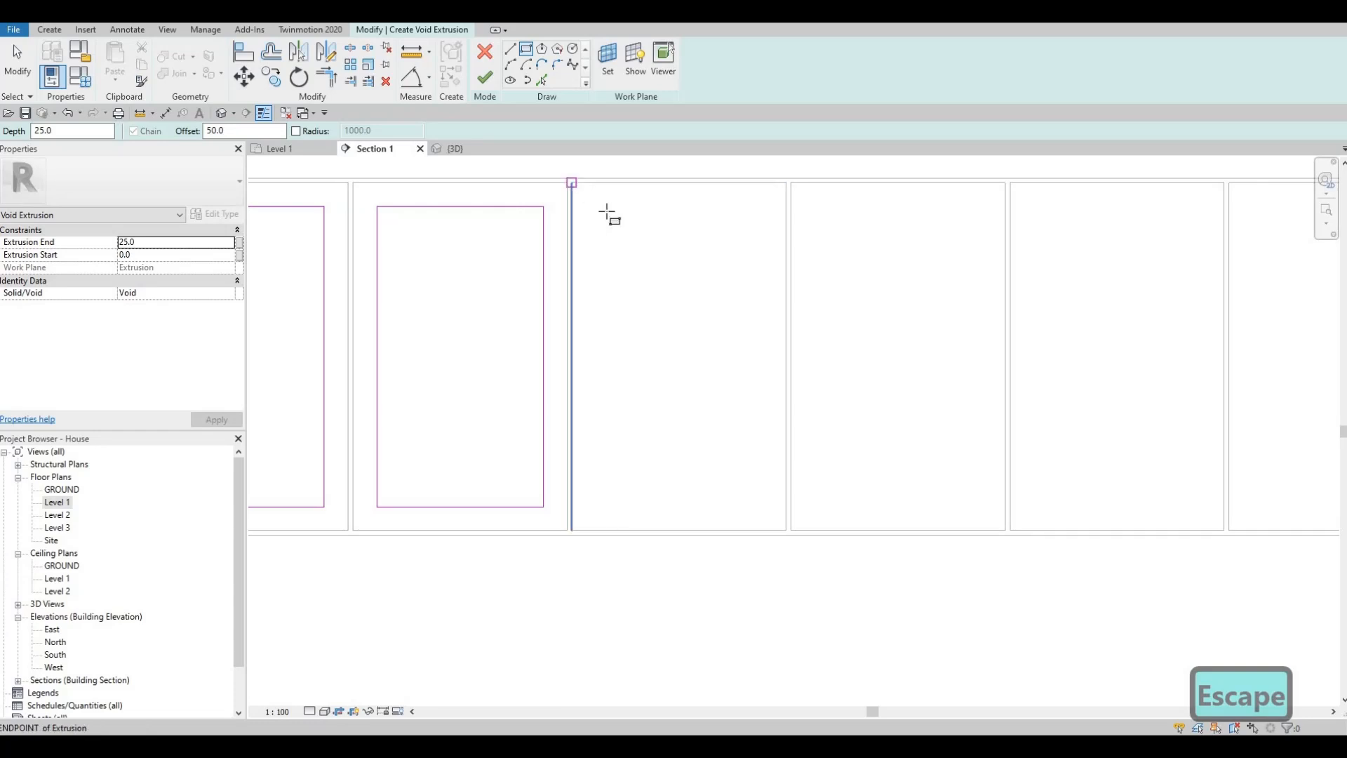
pyautogui.scroll(7, 786, 502)
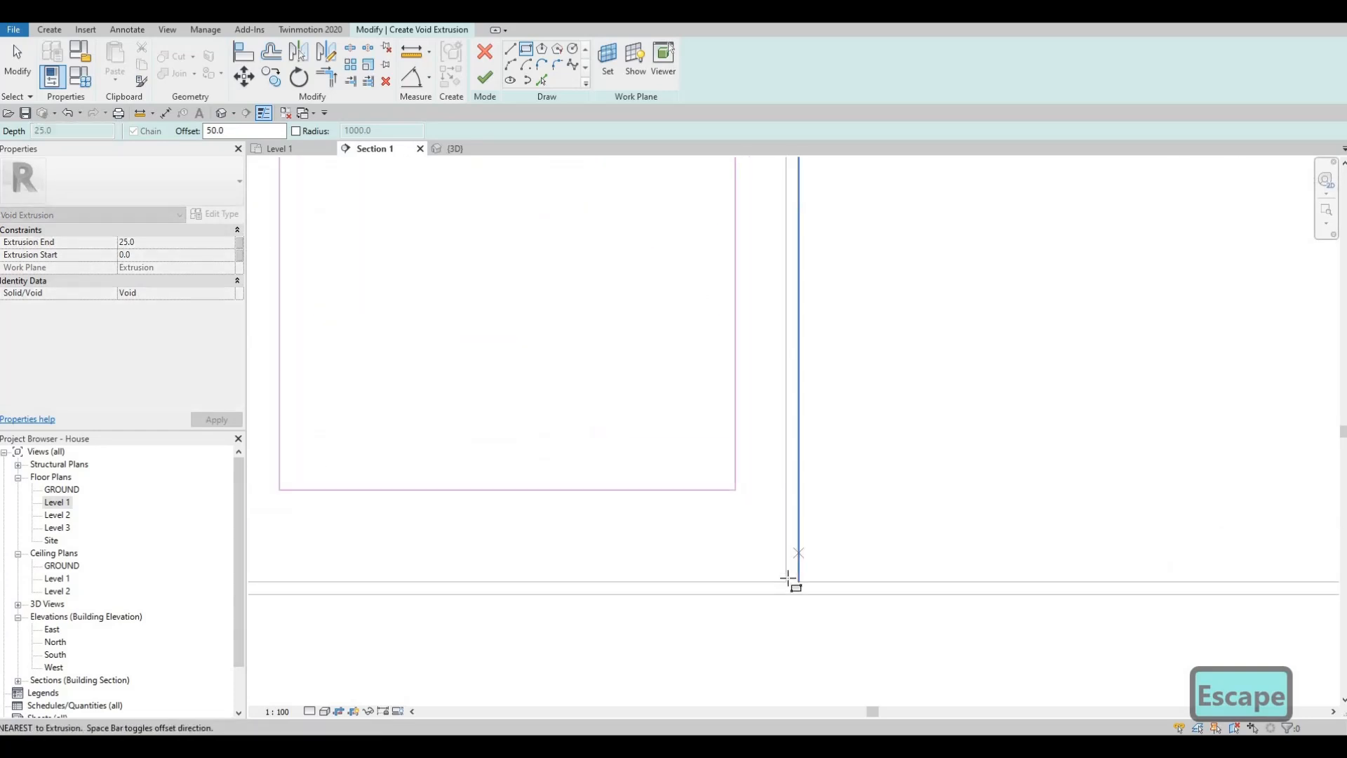
pyautogui.click(787, 579)
pyautogui.scroll(-6, 724, 491)
pyautogui.moveTo(764, 185); pyautogui.dragTo(599, 177, button='middle')
pyautogui.press('Escape')
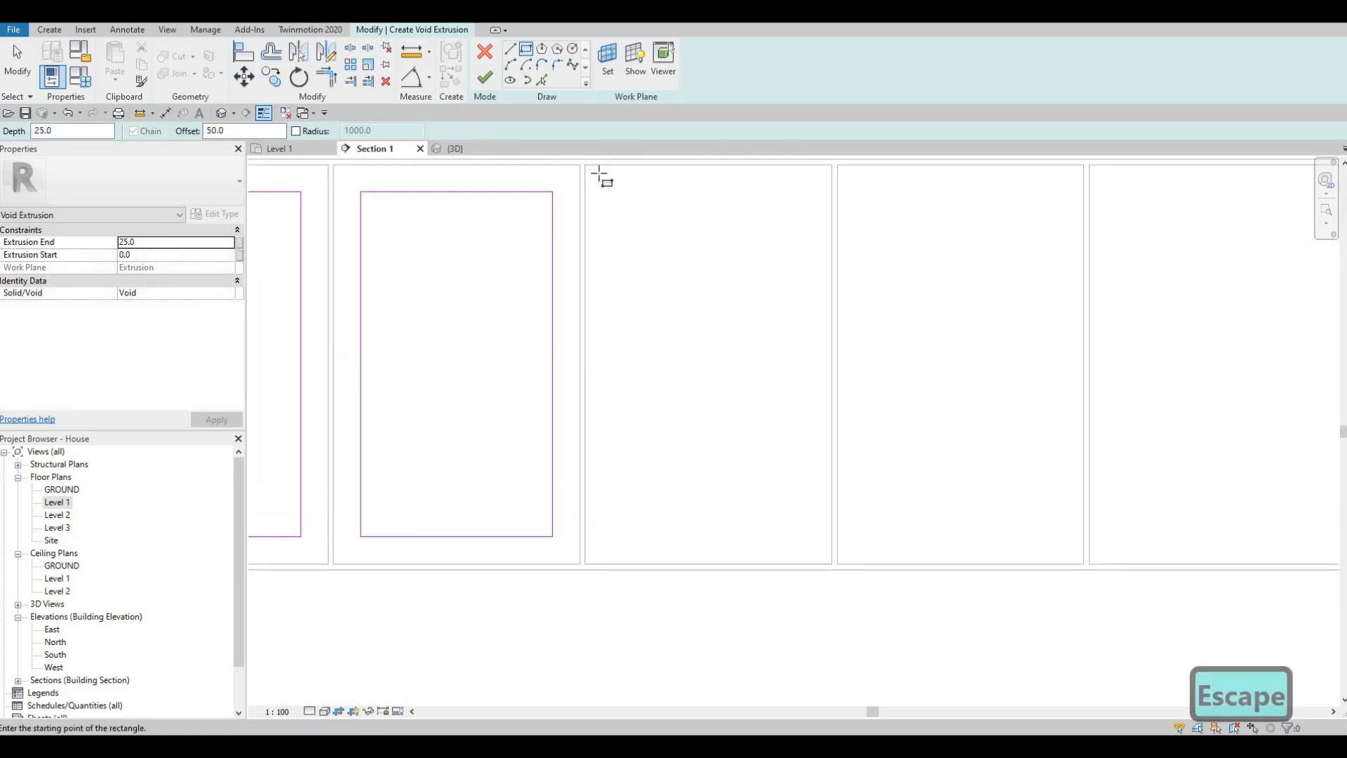
pyautogui.click(589, 167)
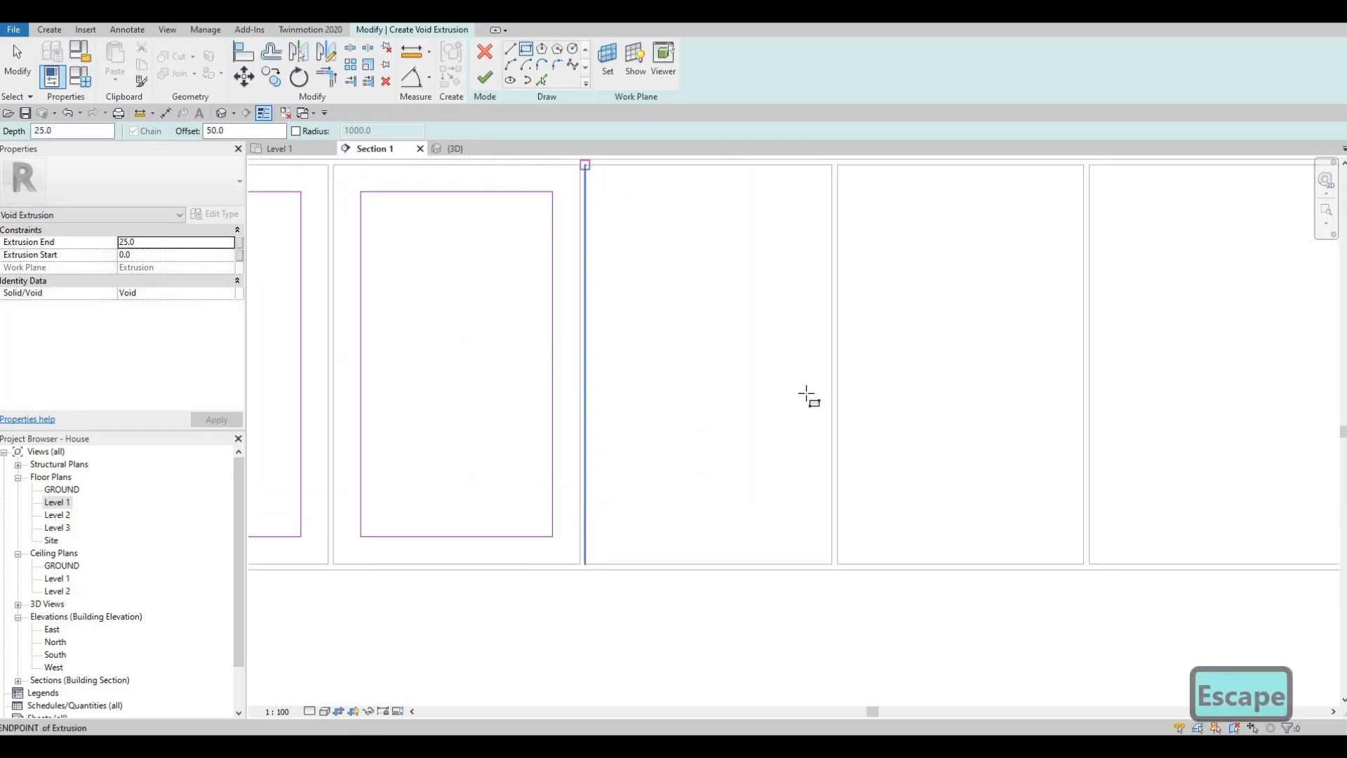
pyautogui.scroll(3, 864, 611)
pyautogui.click(846, 597)
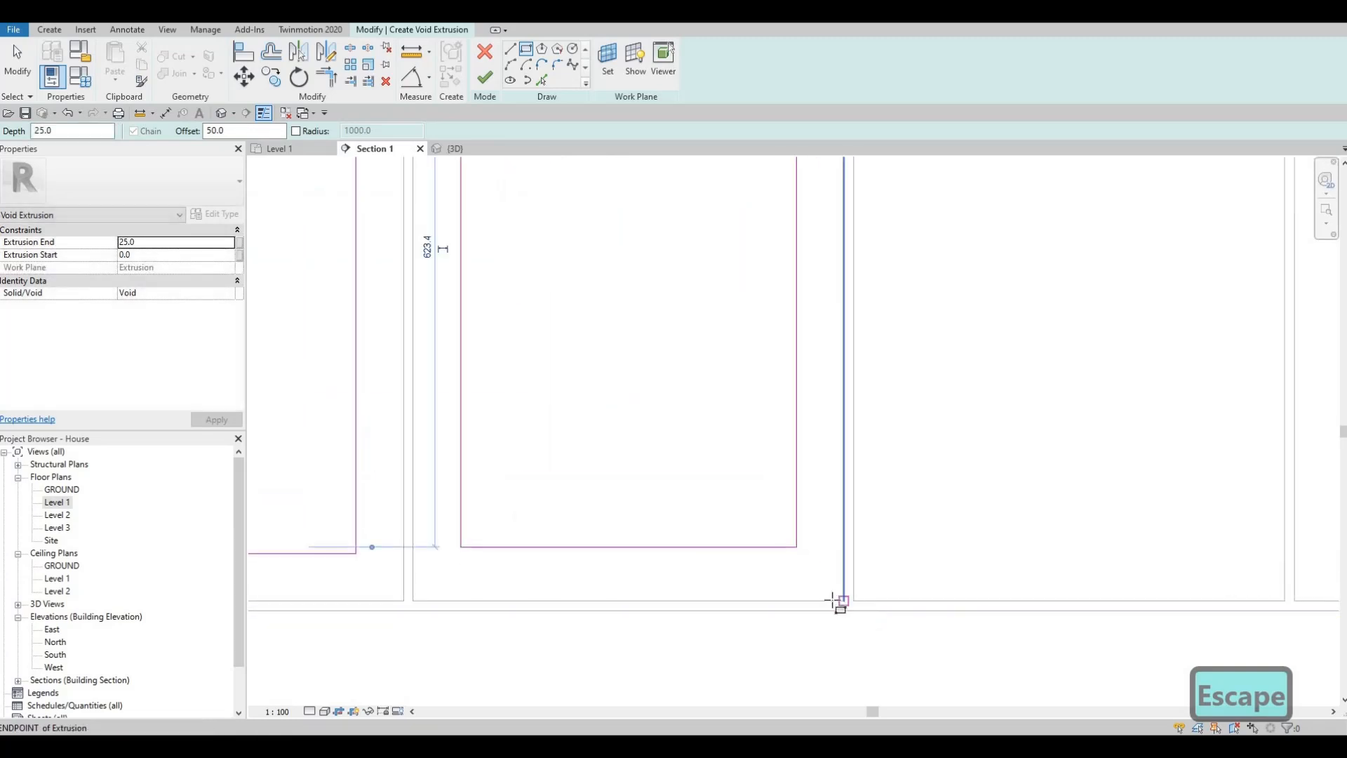
pyautogui.scroll(-4, 723, 449)
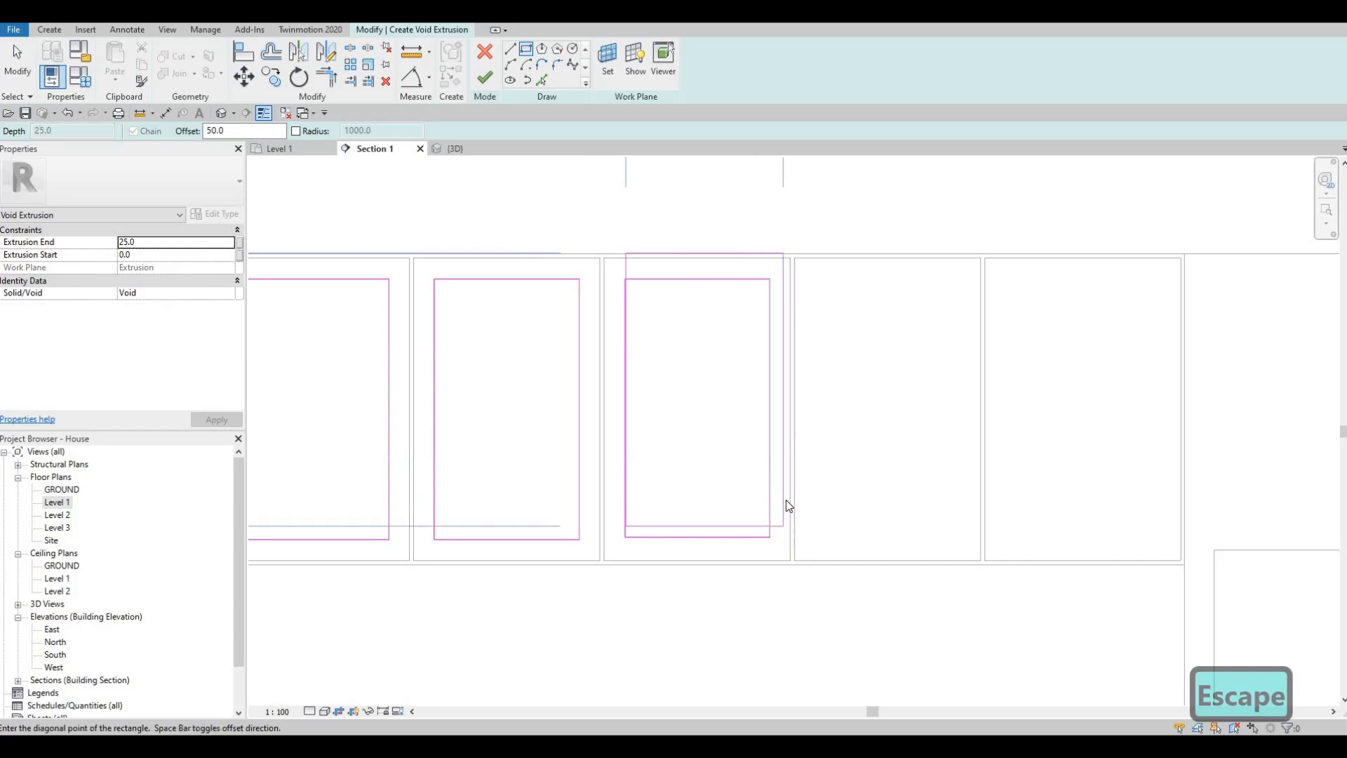
pyautogui.press('Escape')
pyautogui.press('Escape')
pyautogui.press('Escape')
pyautogui.moveTo(622, 228)
pyautogui.mouseDown()
pyautogui.moveTo(763, 520)
pyautogui.moveTo(781, 601)
pyautogui.mouseUp()
pyautogui.press('Delete')
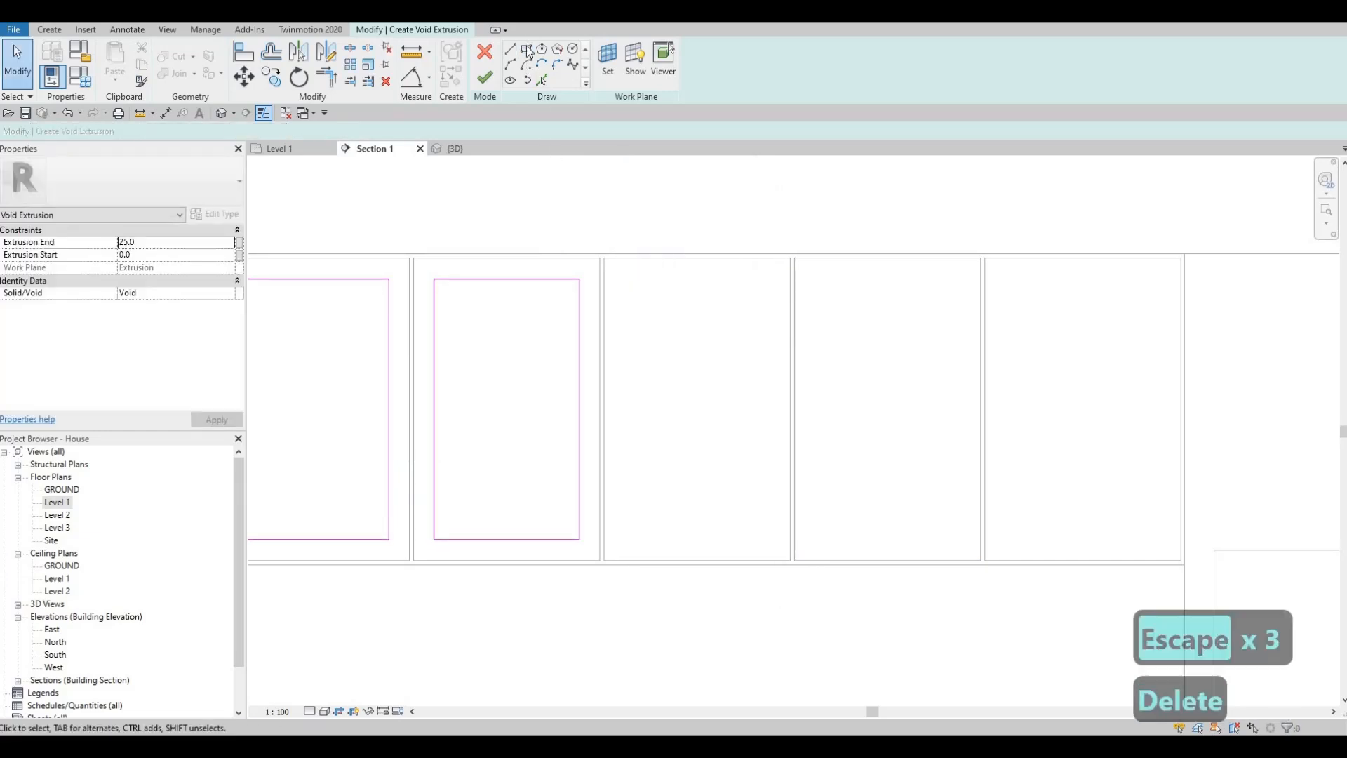
# - Sketch a rectangle from corner to corner of the fourth door panel with the offset set to 50, flipped inward
pyautogui.click(526, 49)
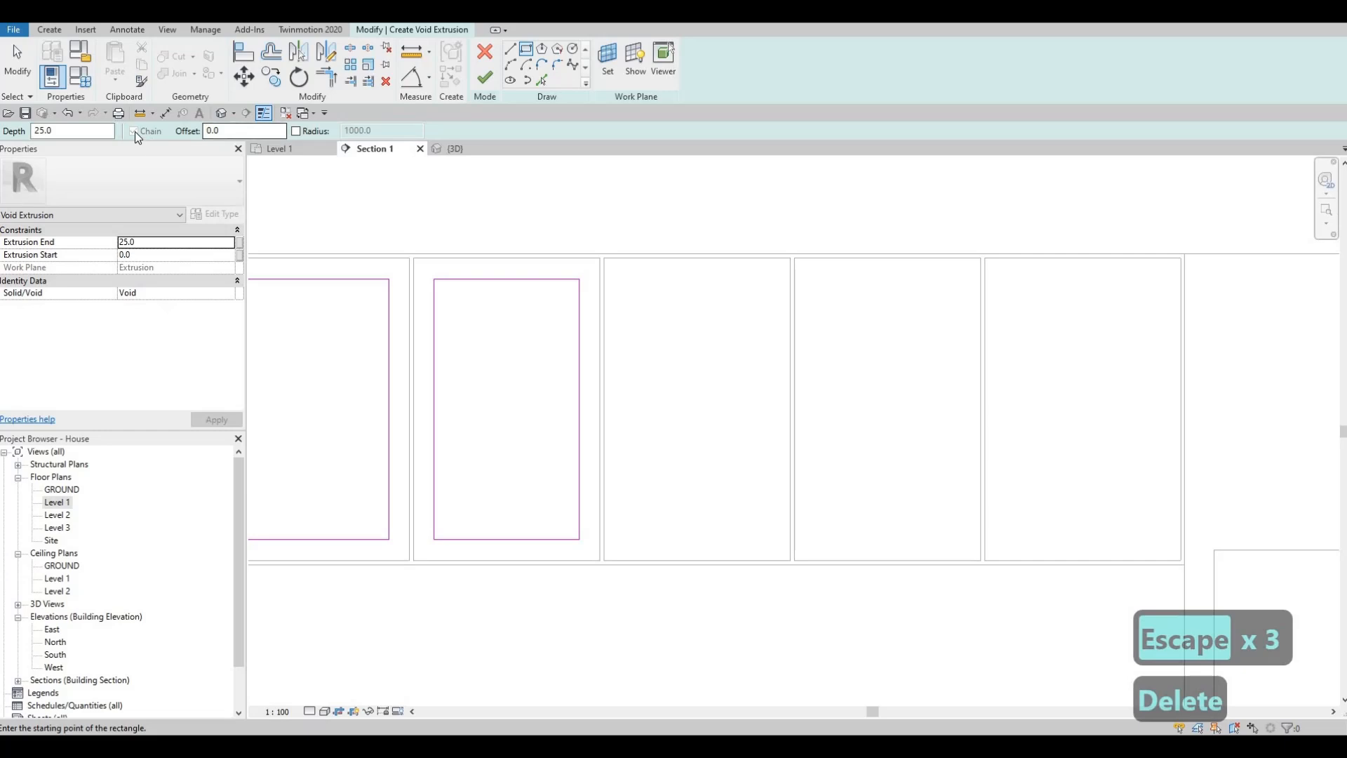
pyautogui.write('50')
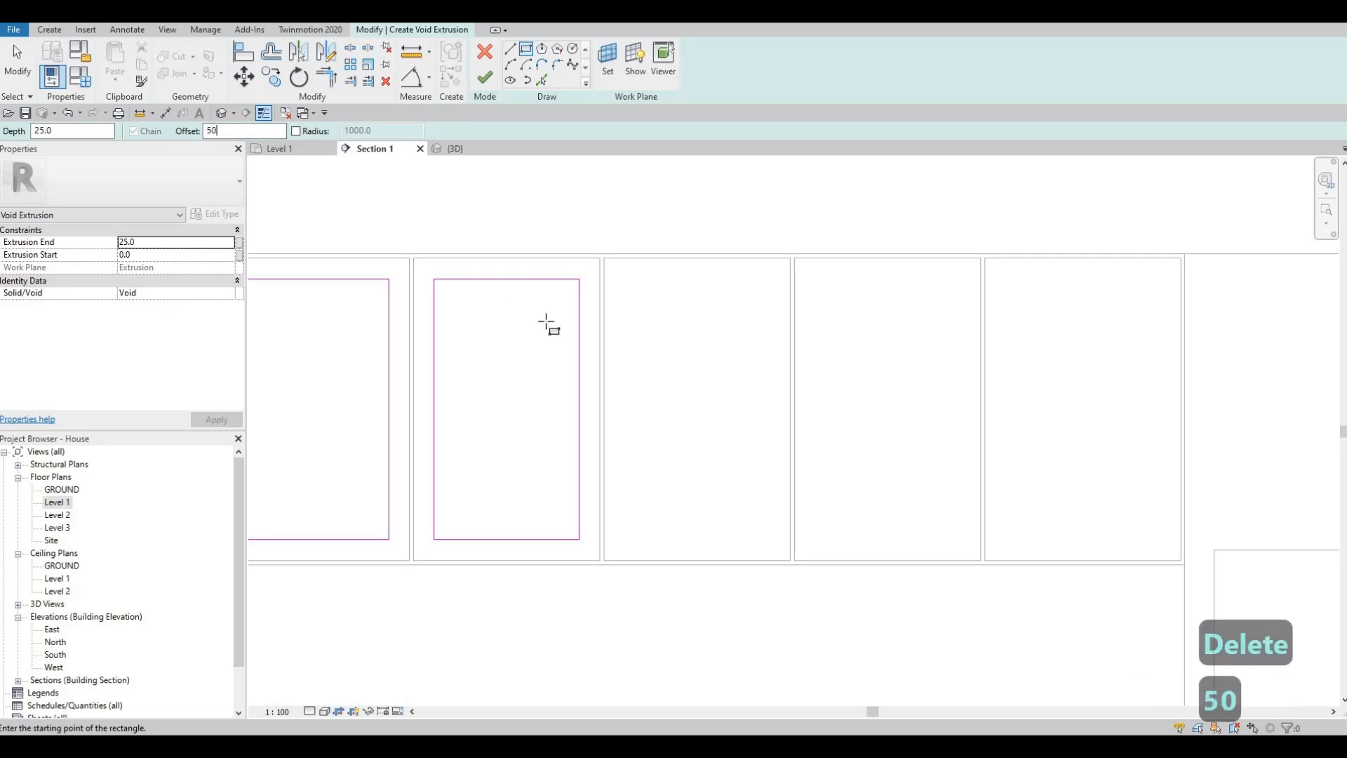
pyautogui.scroll(2, 604, 264)
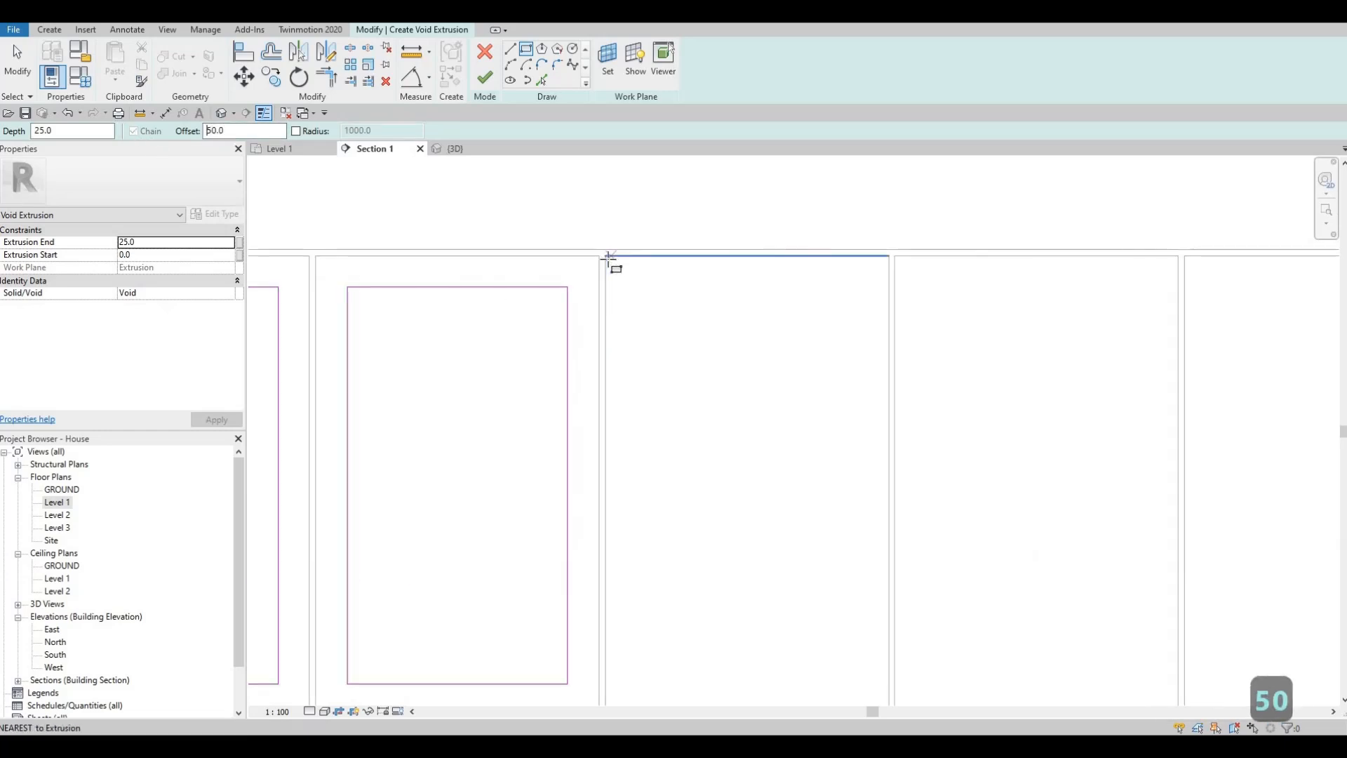
pyautogui.click(605, 256)
pyautogui.moveTo(770, 458); pyautogui.dragTo(693, 287, button='middle')
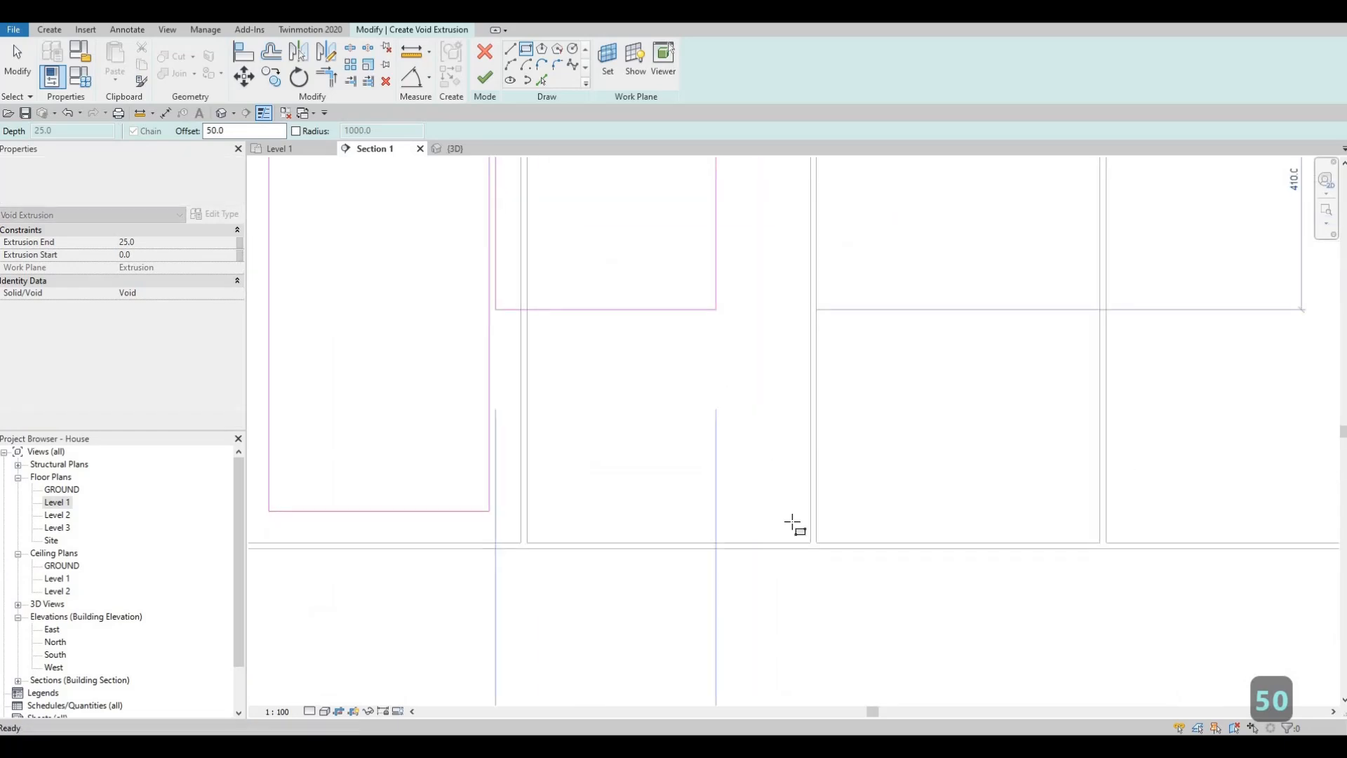
pyautogui.press('space')
pyautogui.scroll(2, 796, 528)
pyautogui.scroll(2, 845, 575)
pyautogui.click(846, 574)
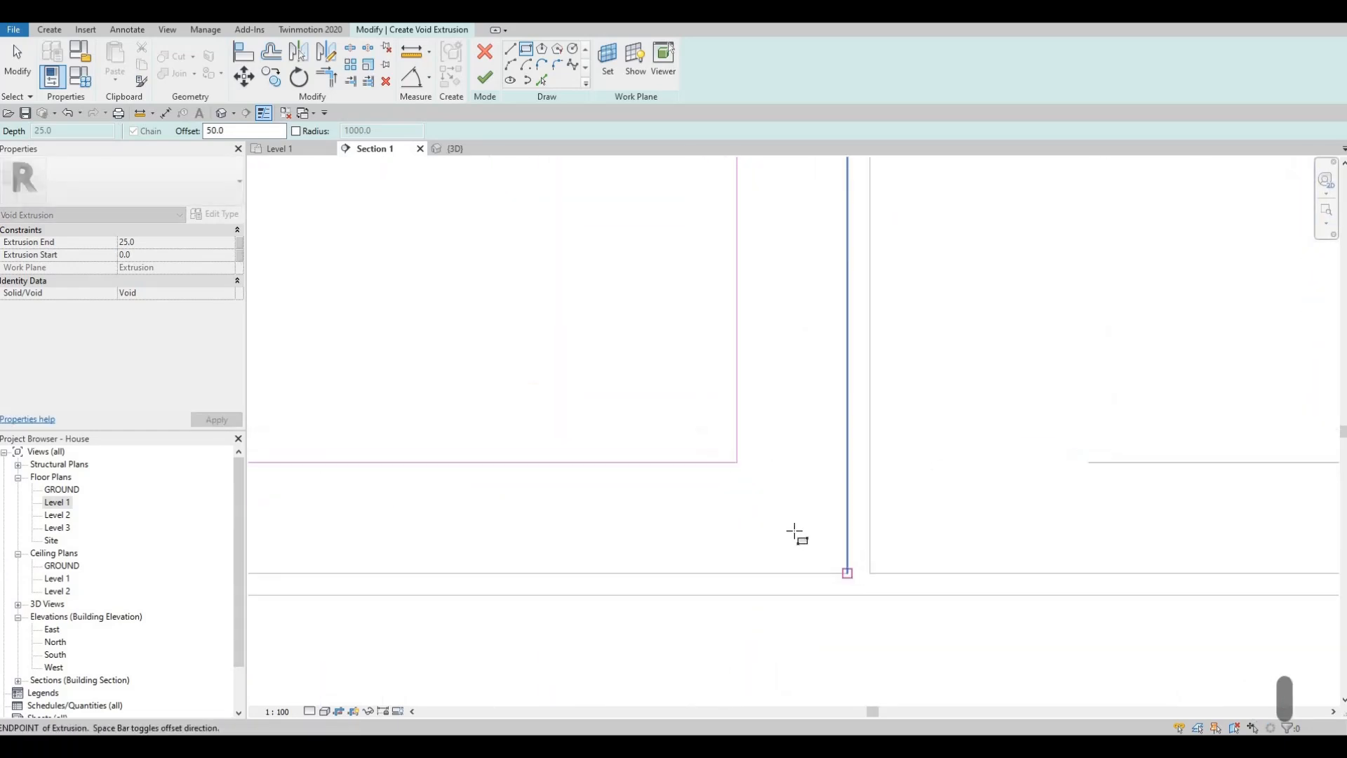
pyautogui.scroll(-2, 676, 485)
pyautogui.moveTo(672, 498); pyautogui.dragTo(694, 559, button='middle')
pyautogui.scroll(-5, 677, 485)
pyautogui.moveTo(721, 340); pyautogui.dragTo(630, 468, button='middle')
pyautogui.scroll(-3, 631, 466)
pyautogui.press('Escape')
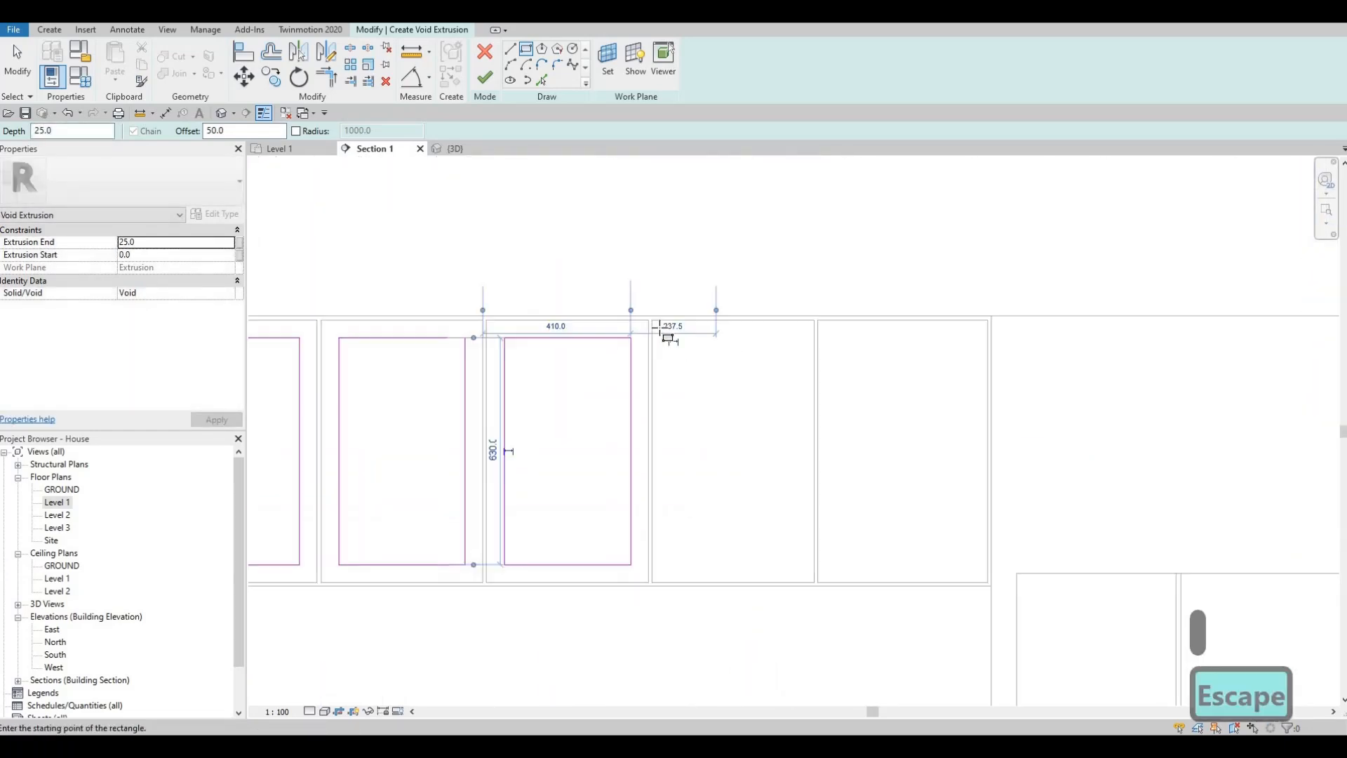
# - Sketch a rectangle inside the fifth door panel, offset 50 inward from its corners
pyautogui.scroll(1, 659, 321)
pyautogui.scroll(5, 654, 319)
pyautogui.click(652, 318)
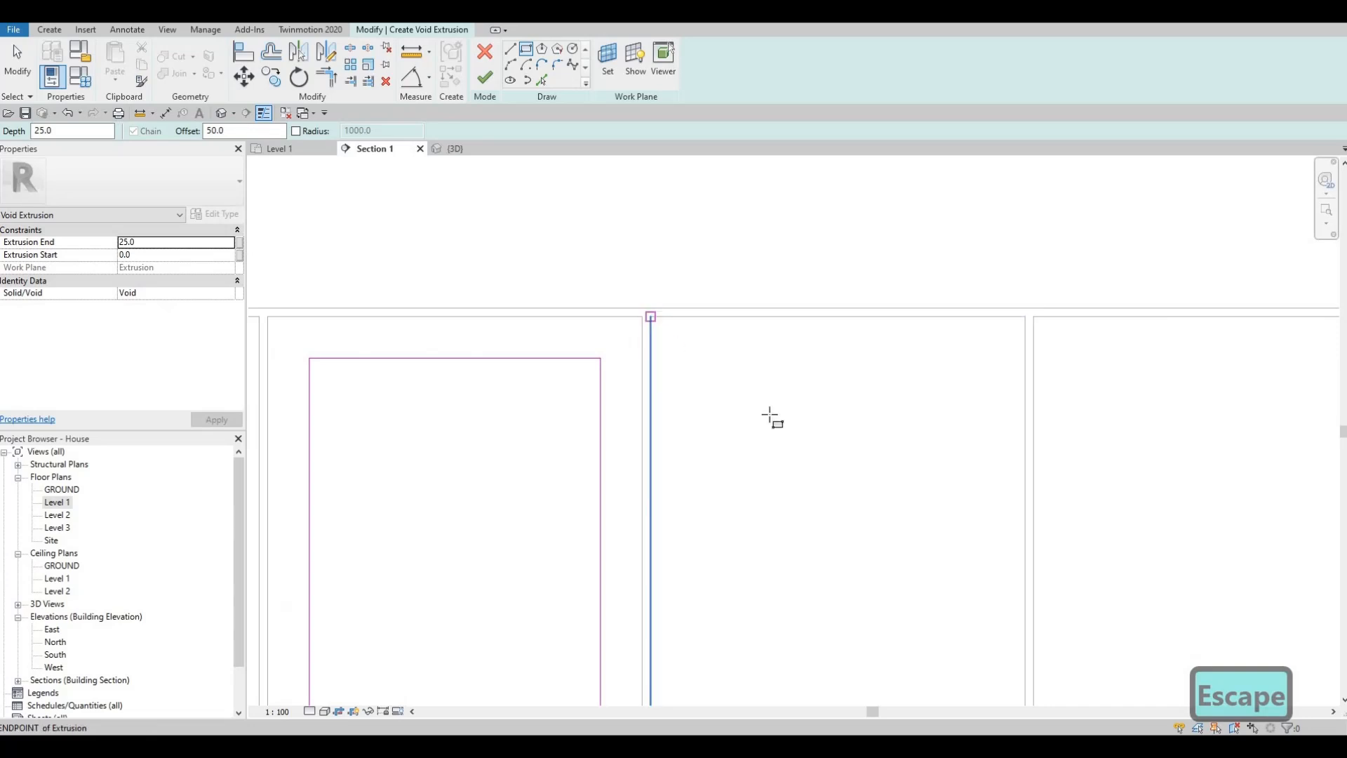
pyautogui.scroll(-6, 766, 413)
pyautogui.scroll(6, 835, 481)
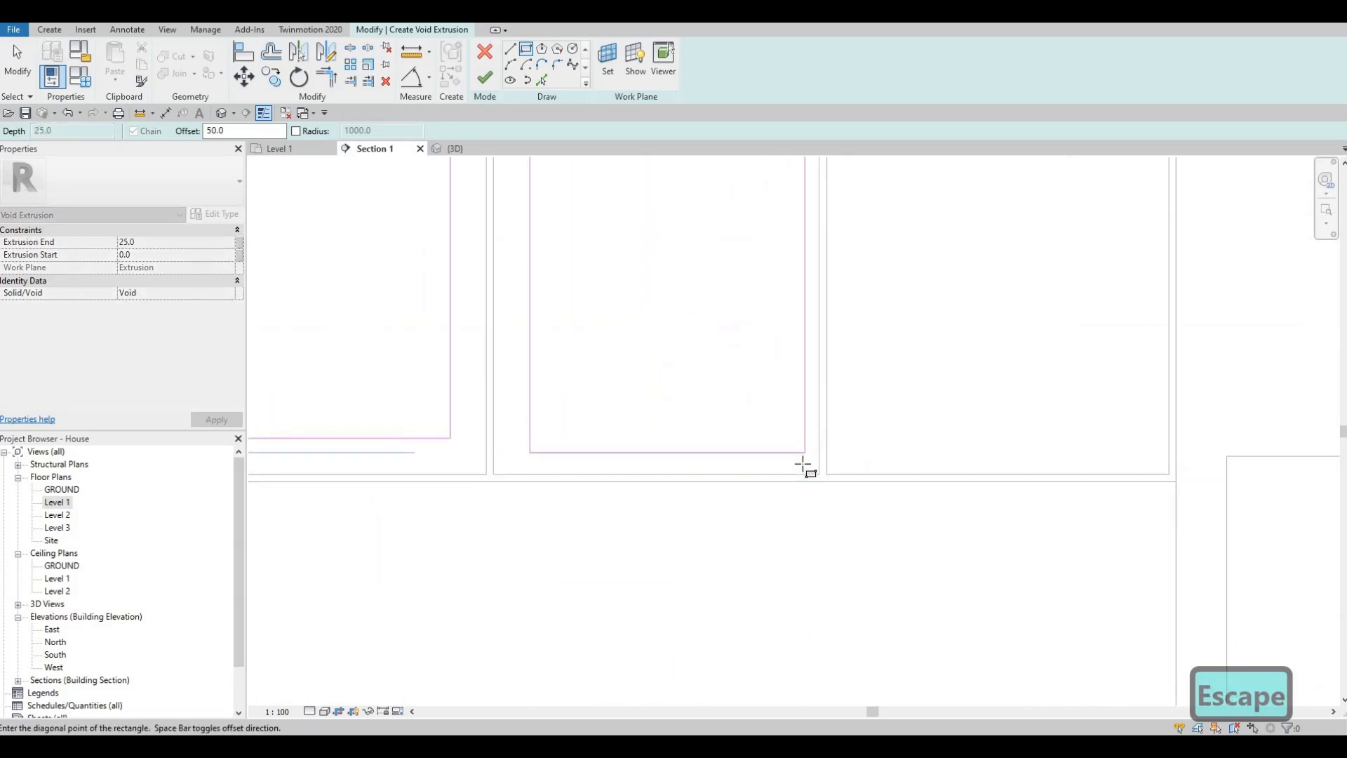
pyautogui.click(805, 462)
pyautogui.scroll(-5, 774, 365)
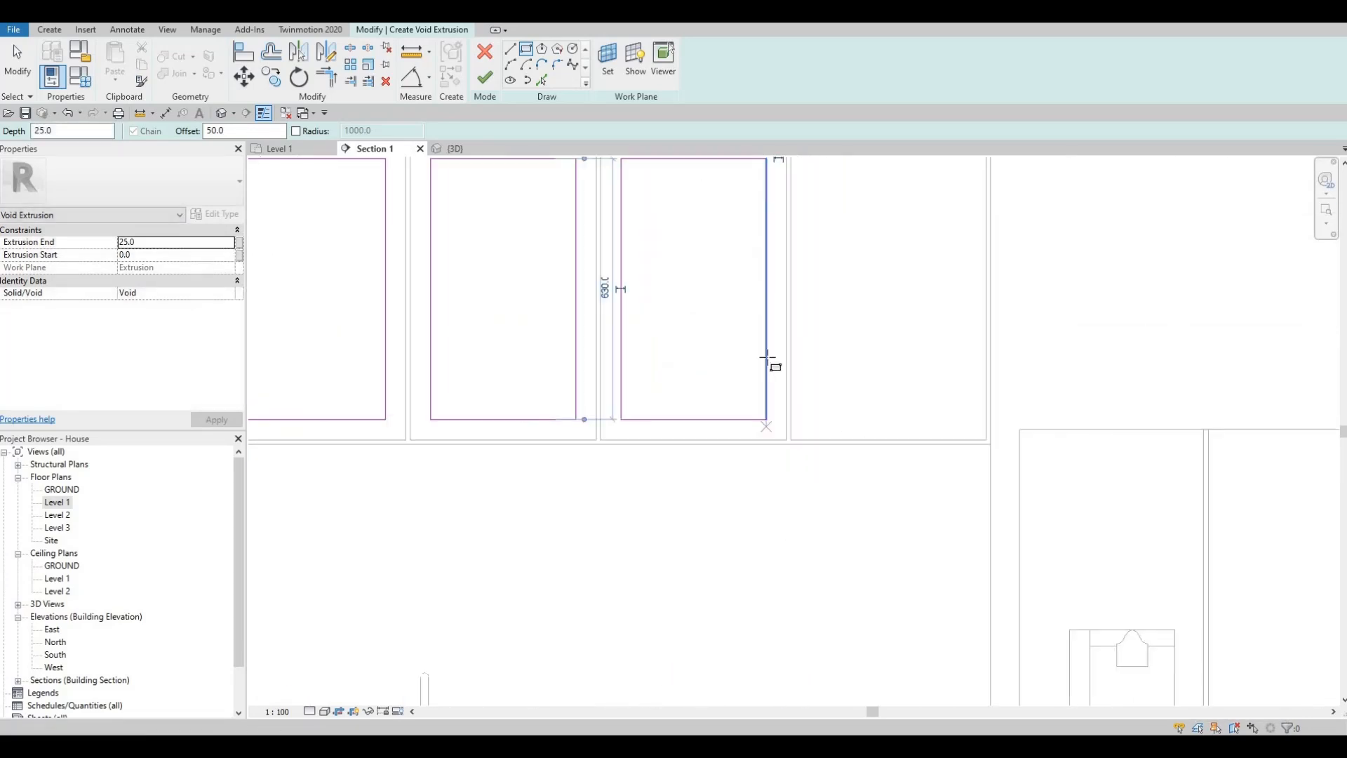
# - Sketch the rectangle for the sixth, rightmost door panel with the 50 inward offset
pyautogui.scroll(4, 677, 247)
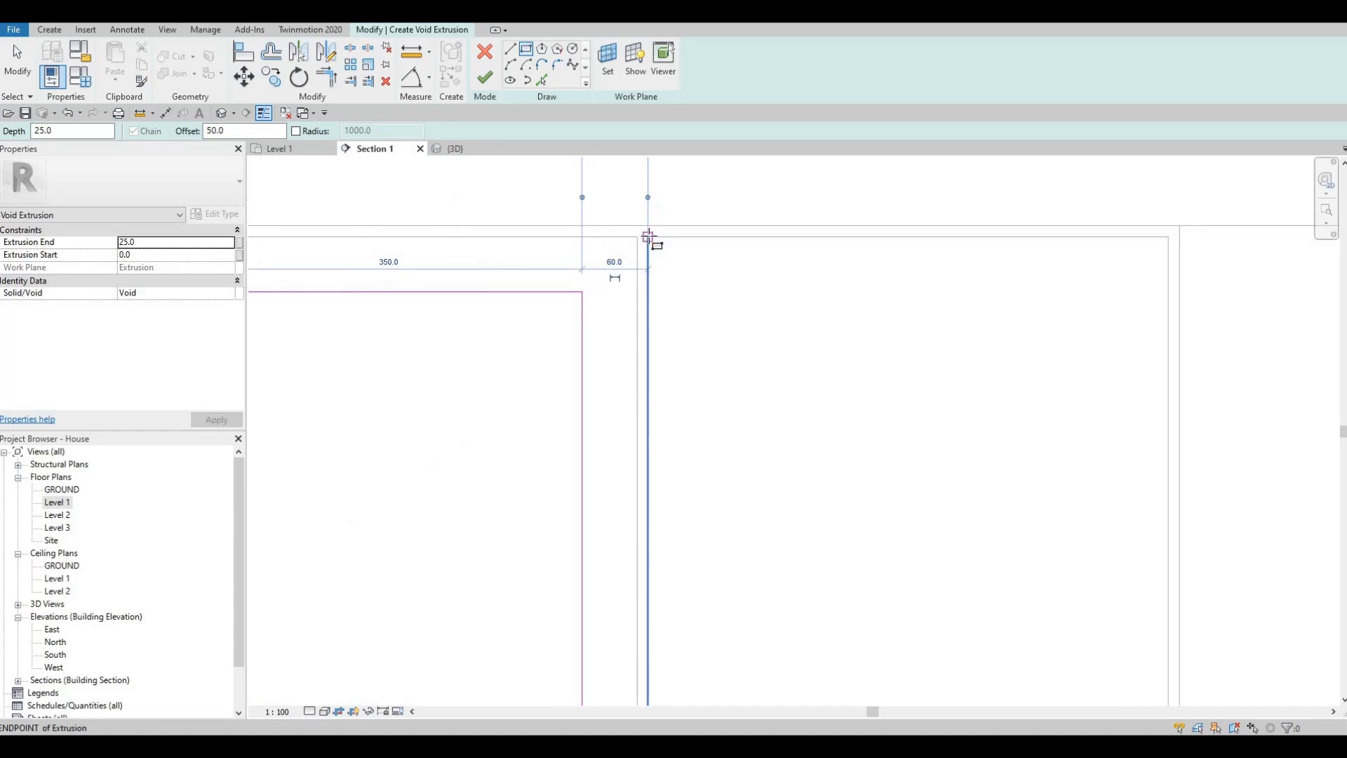
pyautogui.click(648, 236)
pyautogui.scroll(-3, 754, 312)
pyautogui.moveTo(918, 613); pyautogui.dragTo(885, 530, button='middle')
pyautogui.scroll(2, 888, 532)
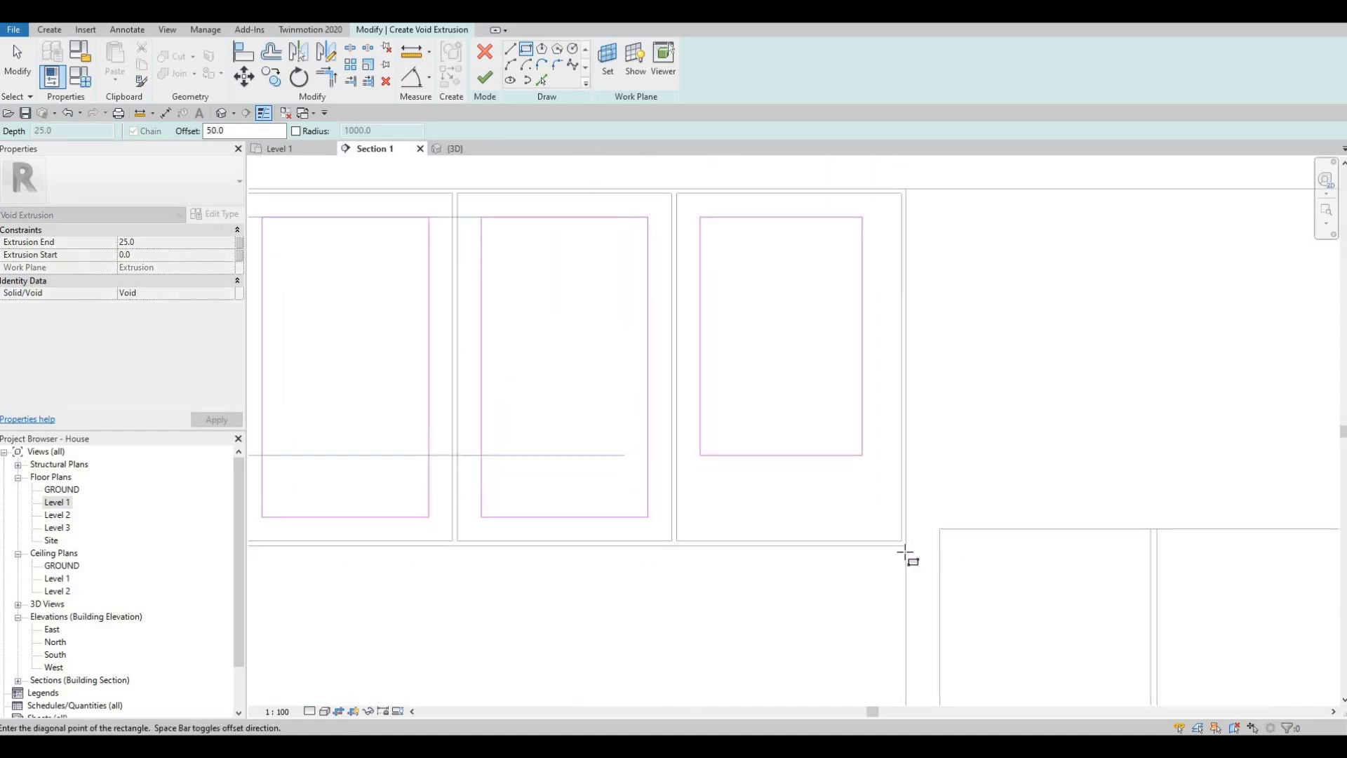
pyautogui.click(913, 551)
pyautogui.moveTo(579, 536); pyautogui.dragTo(842, 524, button='middle')
pyautogui.scroll(-5, 776, 491)
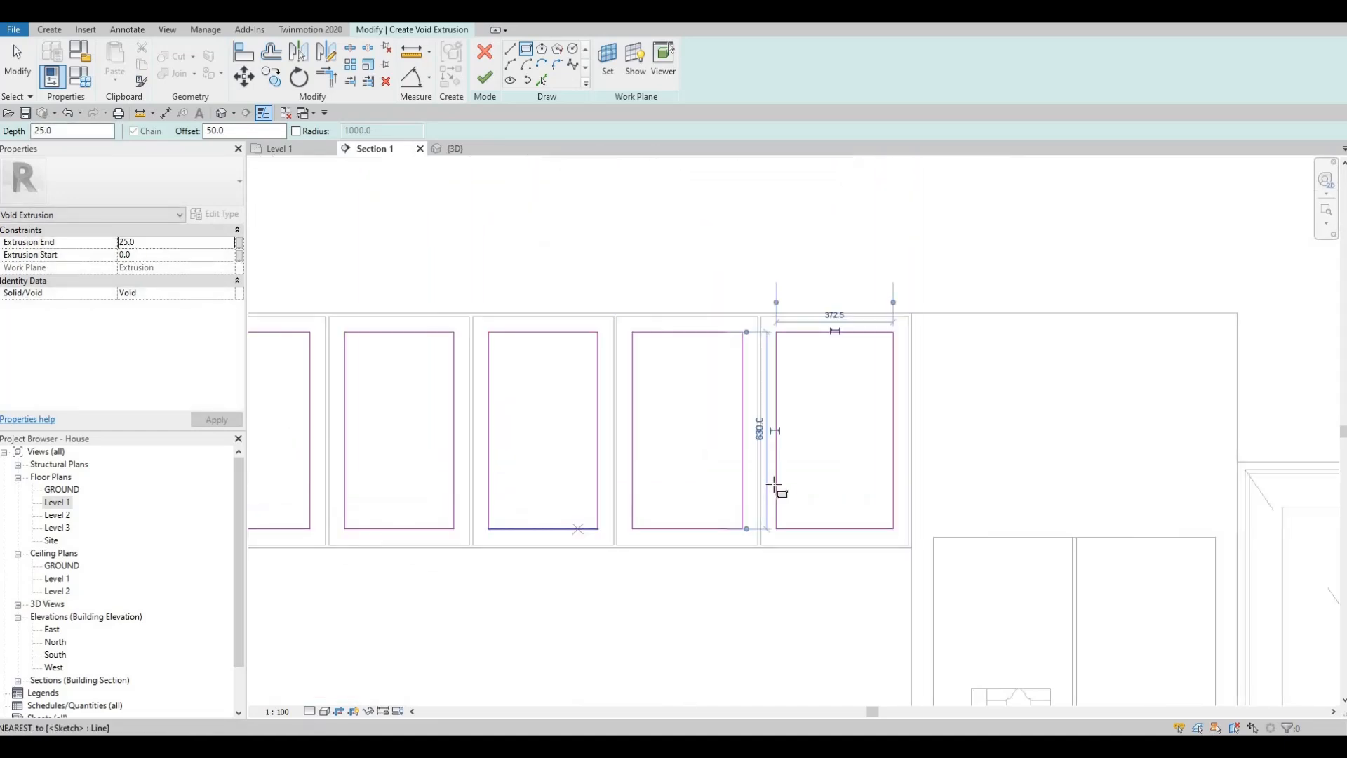
pyautogui.moveTo(776, 484); pyautogui.dragTo(1007, 473, button='middle')
pyautogui.press('Escape')
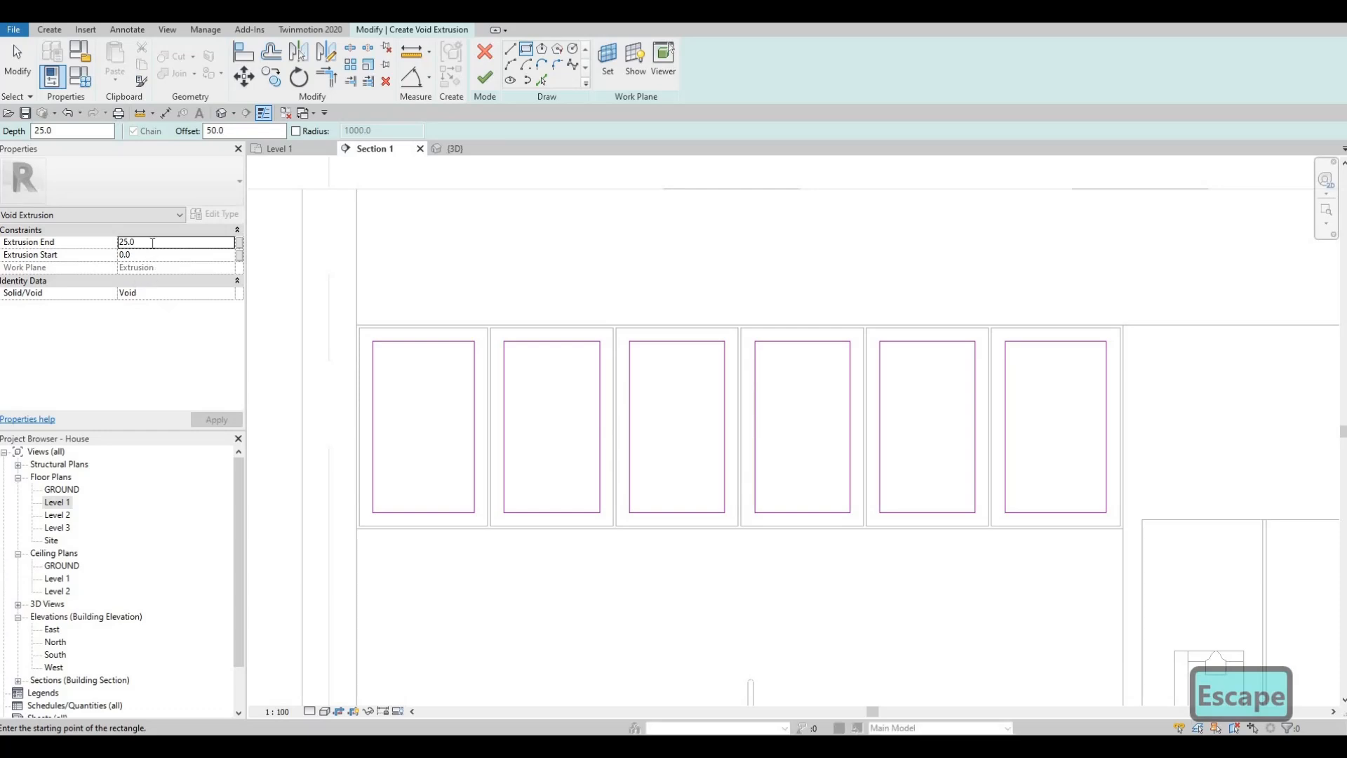
# - Finish the six-rectangle void sketch with an extrusion end of -5 and open the 3D view of the cabinets
pyautogui.write('-5')
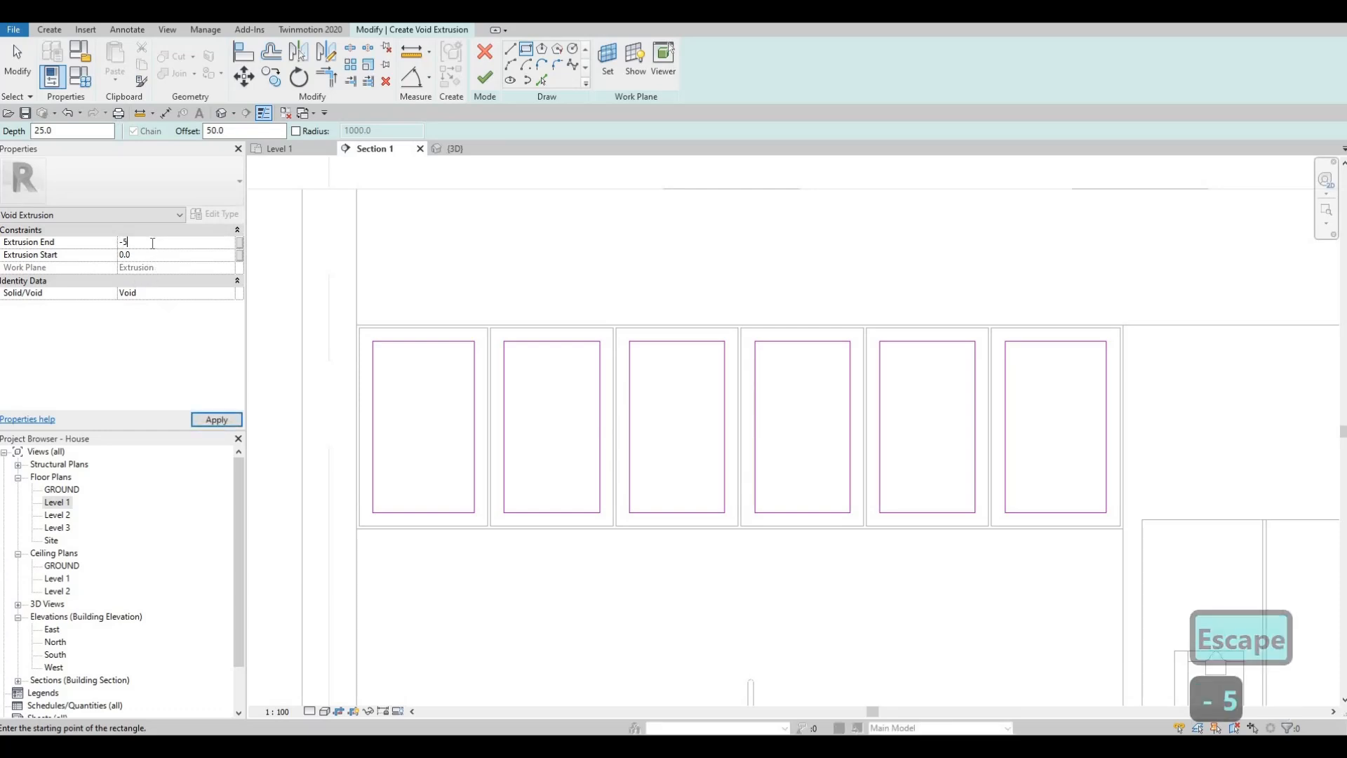
pyautogui.click(216, 419)
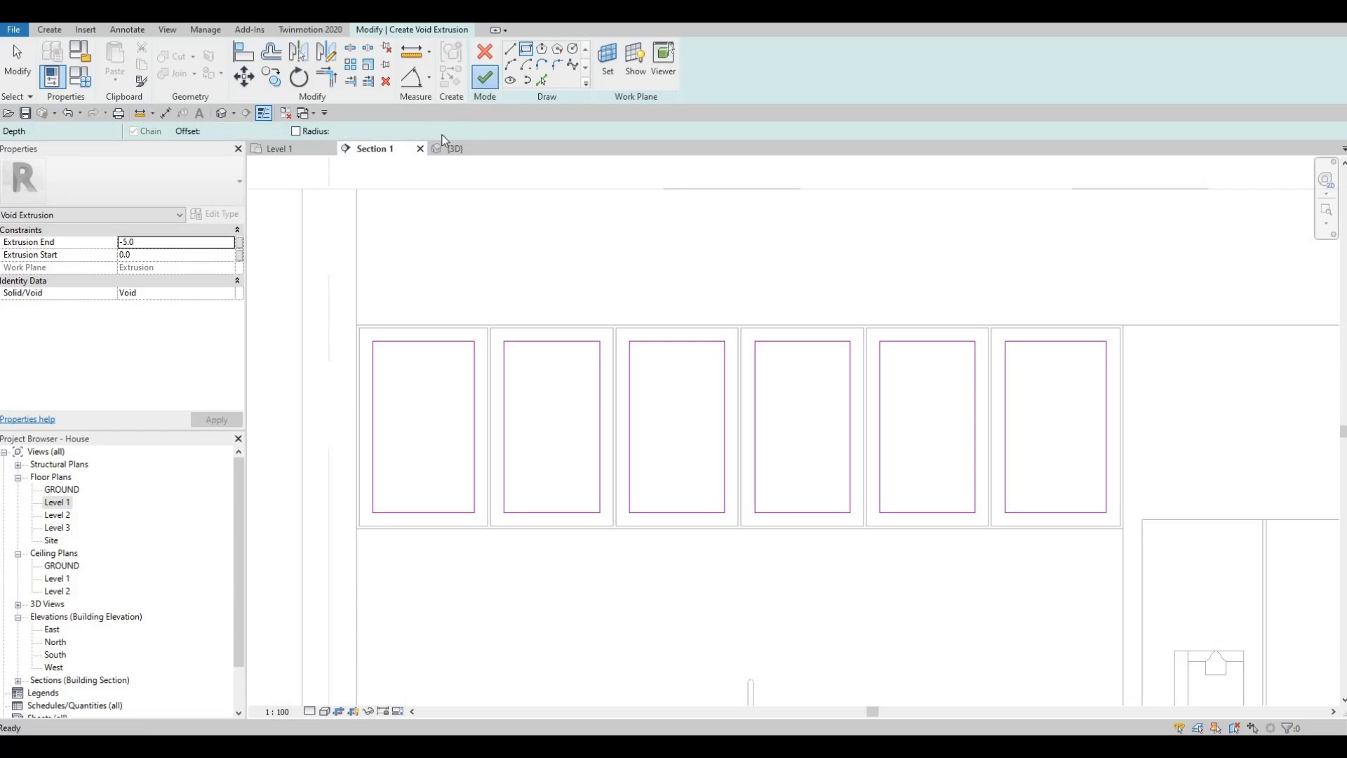
pyautogui.click(491, 80)
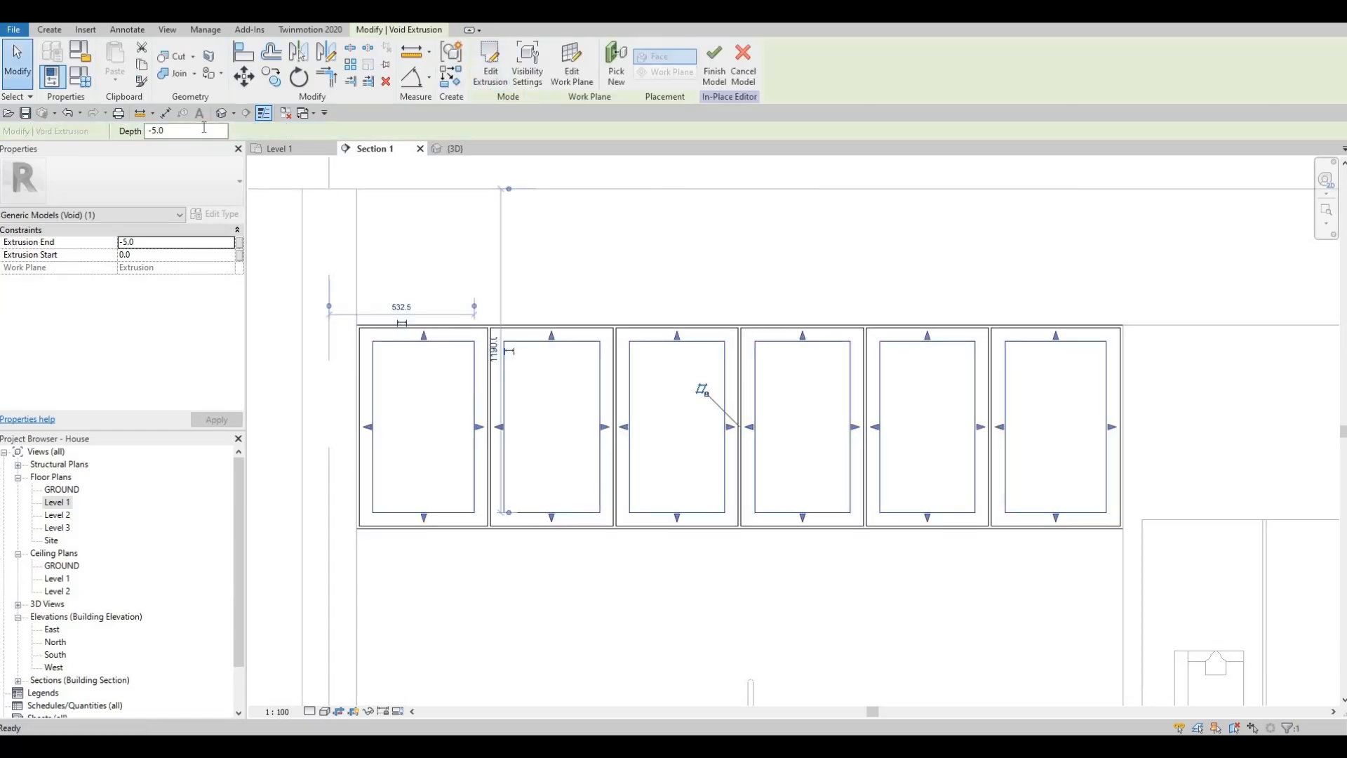
pyautogui.click(454, 149)
pyautogui.keyDown('shift'); pyautogui.moveTo(596, 309); pyautogui.dragTo(567, 247, button='middle'); pyautogui.keyUp('shift')
pyautogui.scroll(3, 568, 245)
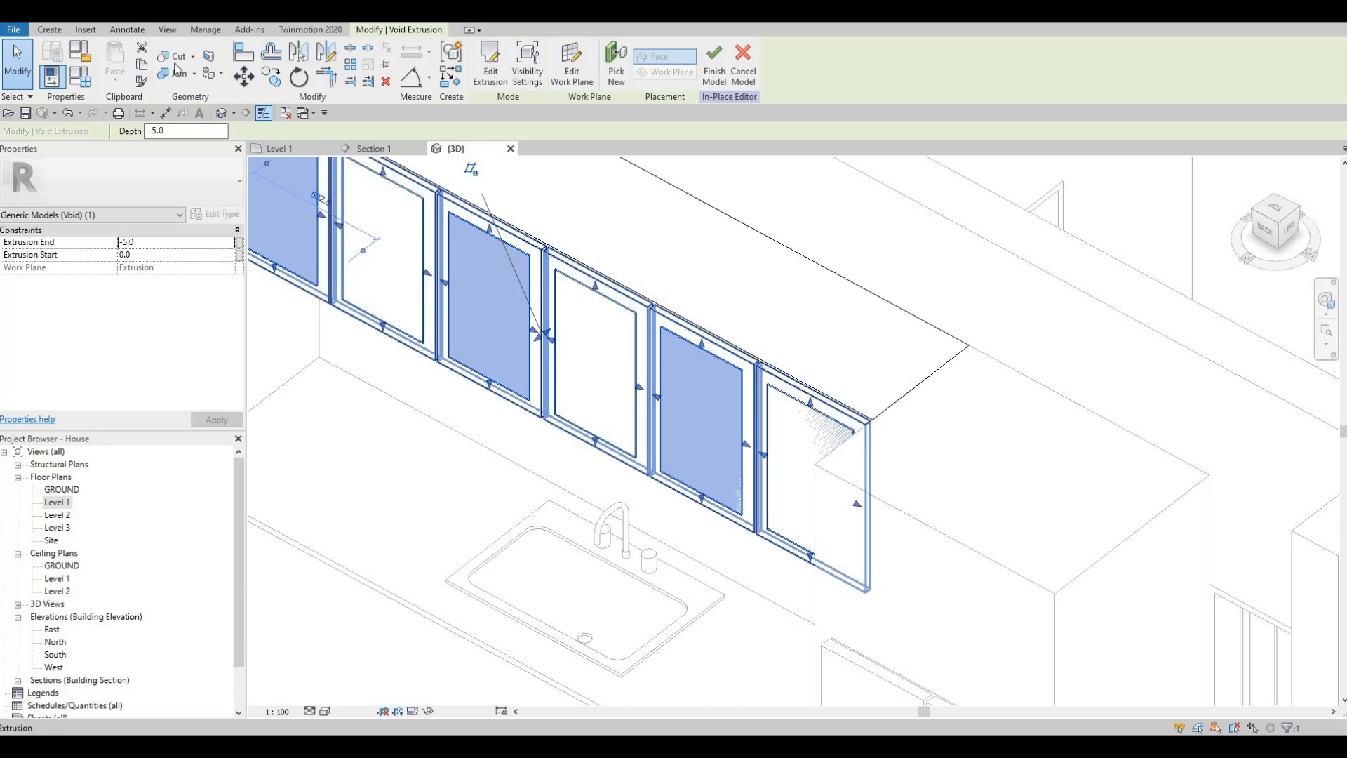
# - Try to cut the door panels with the void and finish the in-place model, and undo the finish
pyautogui.click(175, 58)
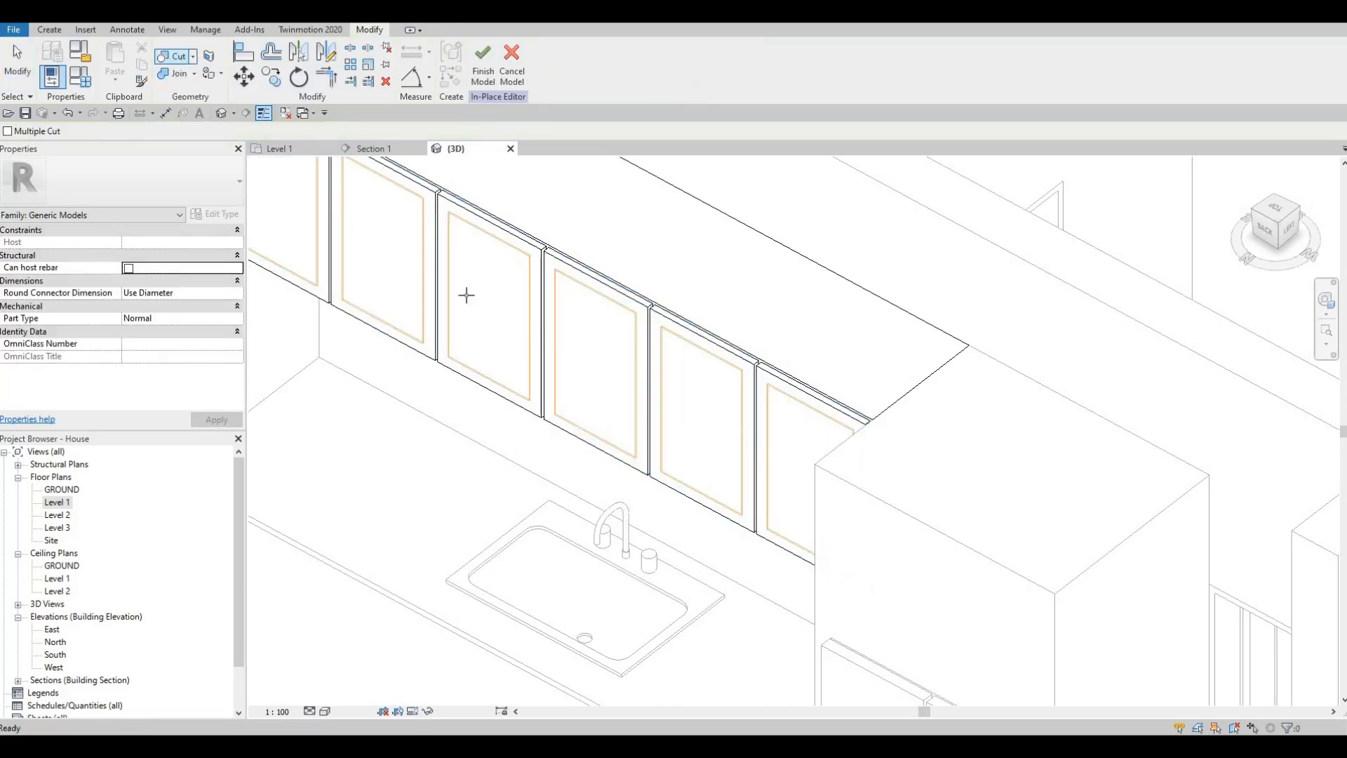
pyautogui.keyDown('shift'); pyautogui.moveTo(601, 344); pyautogui.dragTo(701, 393, button='middle'); pyautogui.keyUp('shift')
pyautogui.press('Escape')
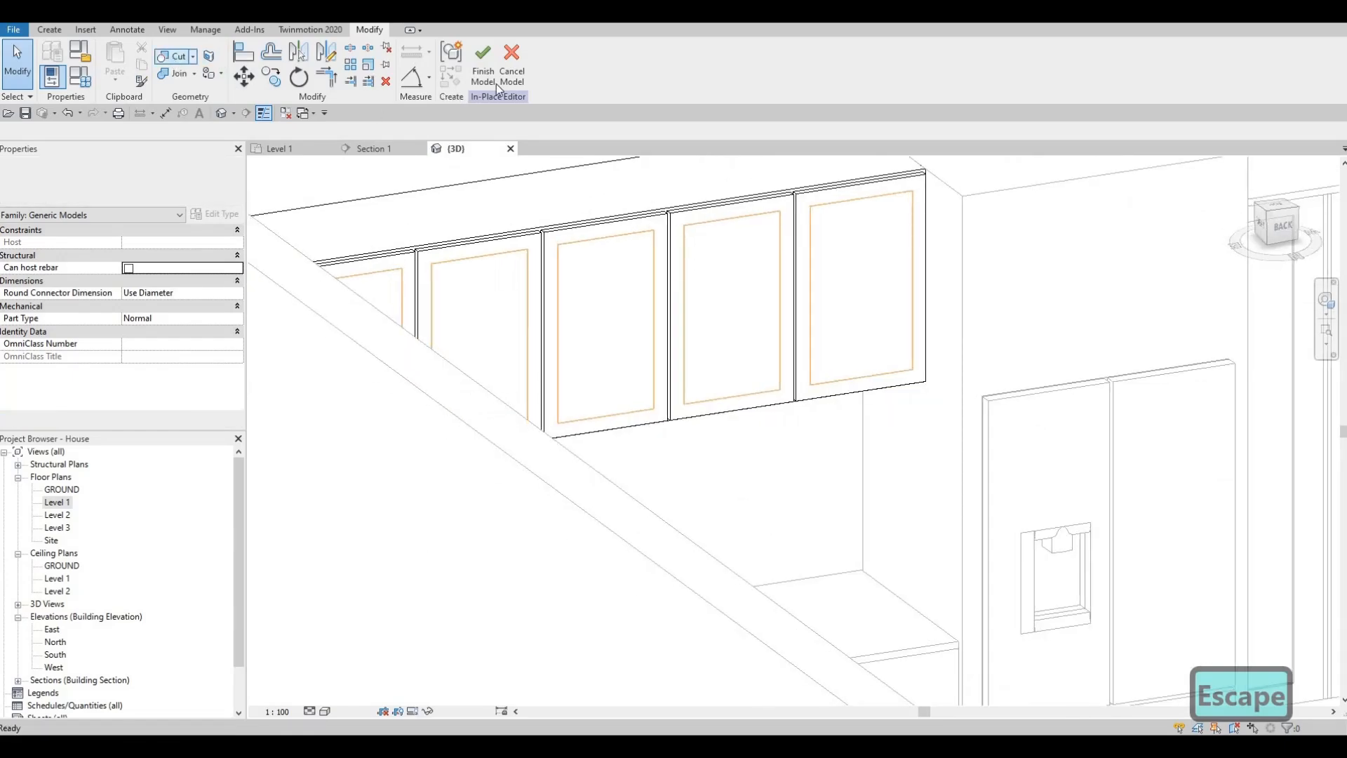
pyautogui.click(483, 62)
pyautogui.keyDown('shift'); pyautogui.moveTo(475, 343); pyautogui.dragTo(397, 314, button='middle'); pyautogui.keyUp('shift')
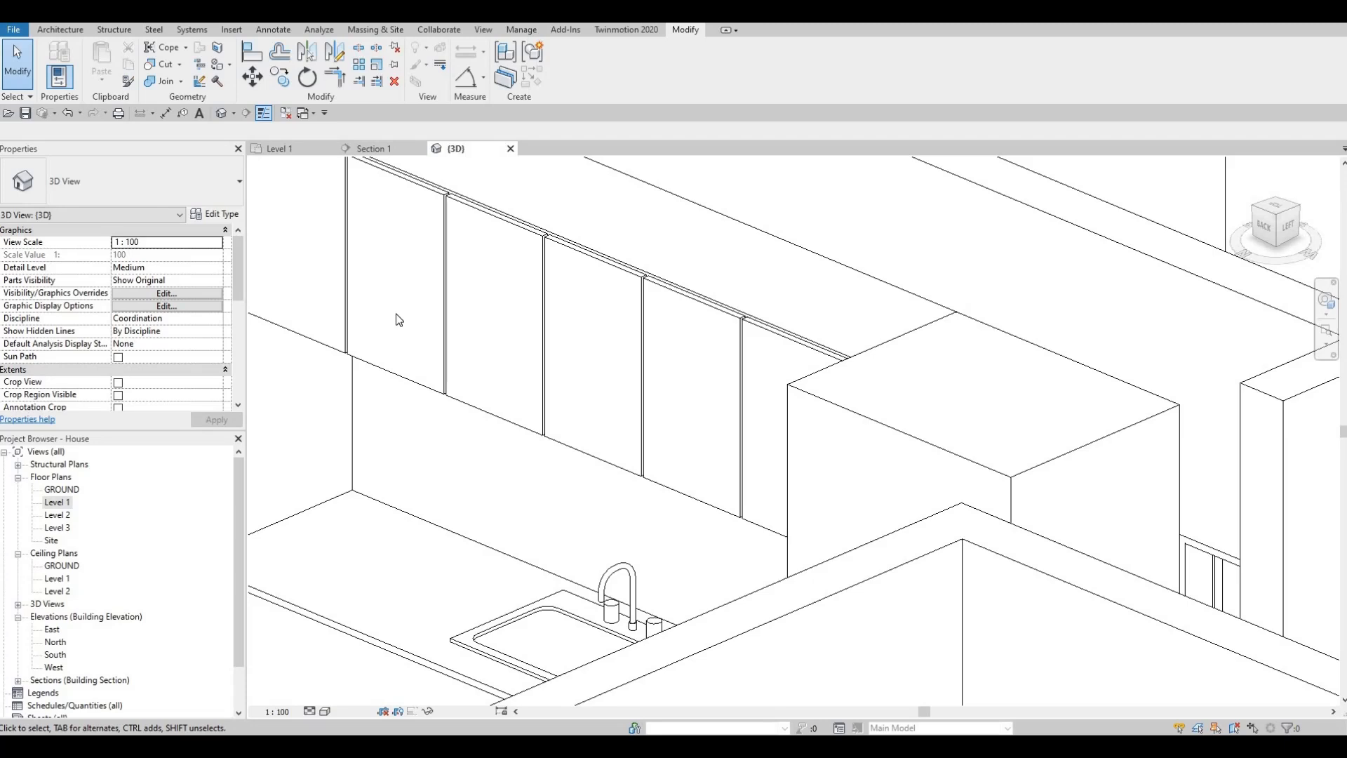
pyautogui.hotkey('ctrl', 'z')
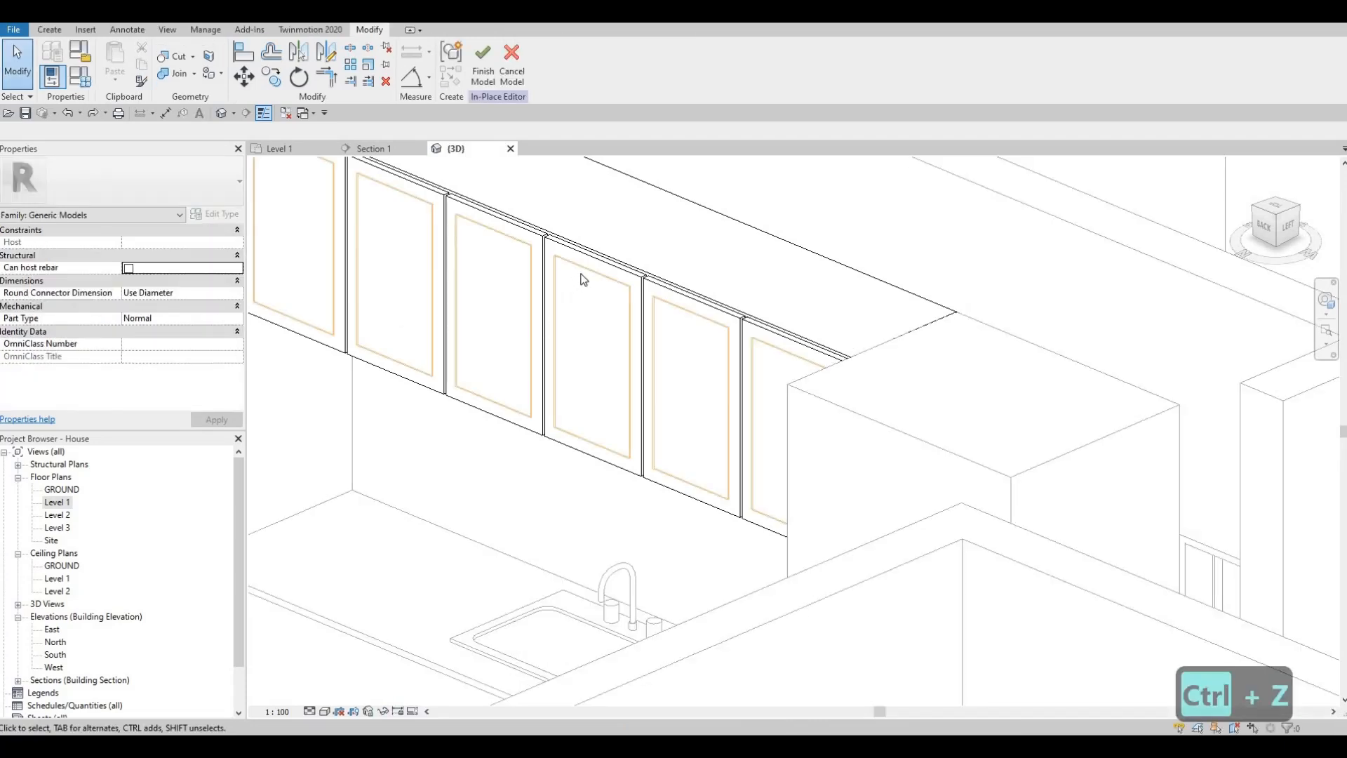
# - Set the extrusion start of the door panels' void to 5
pyautogui.click(582, 282)
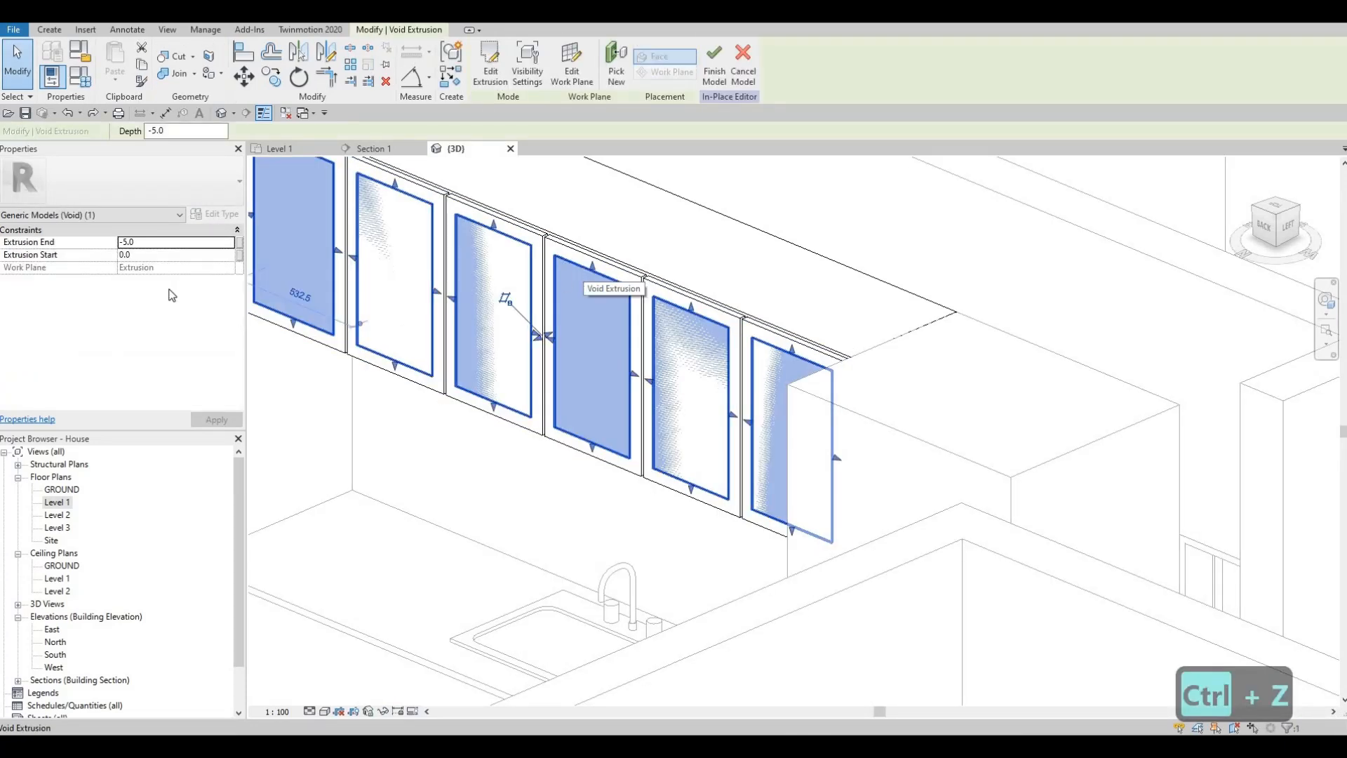
pyautogui.click(146, 258)
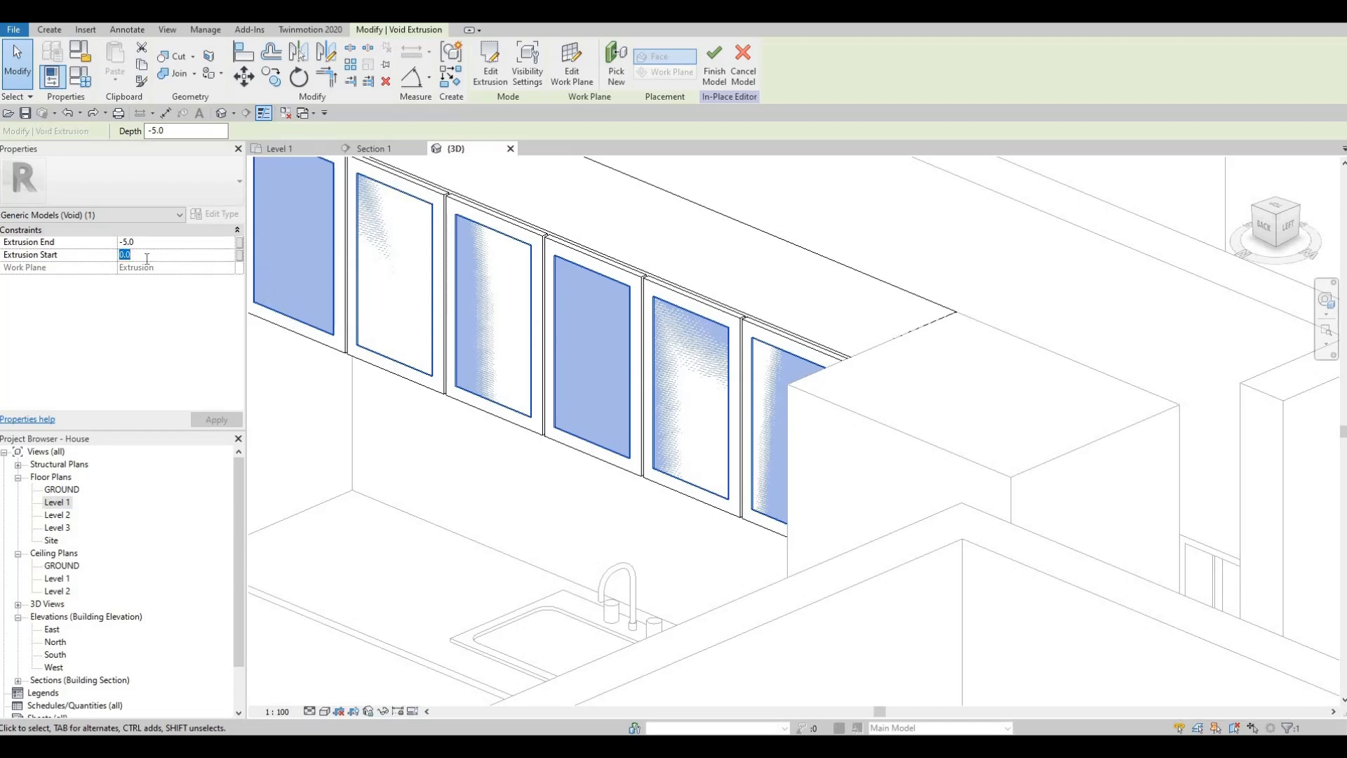
pyautogui.write('5')
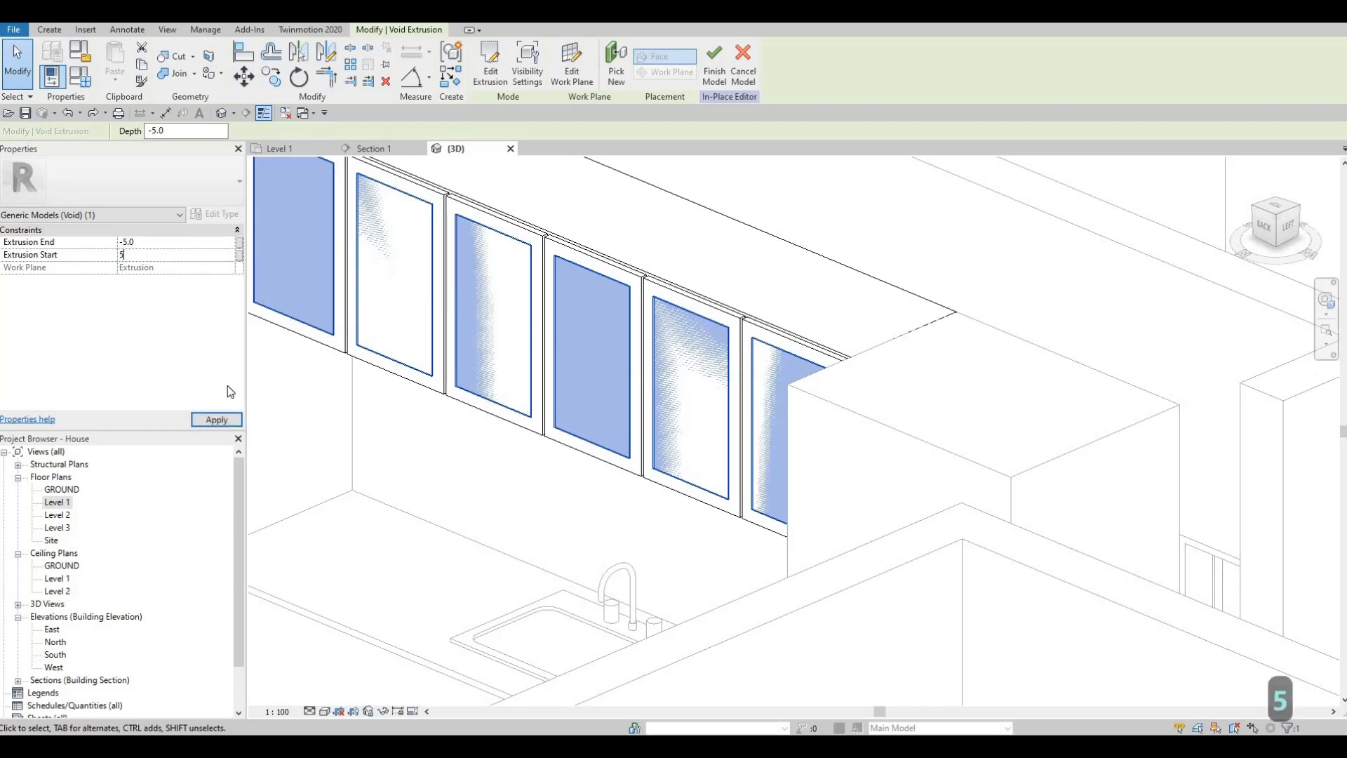
pyautogui.click(224, 421)
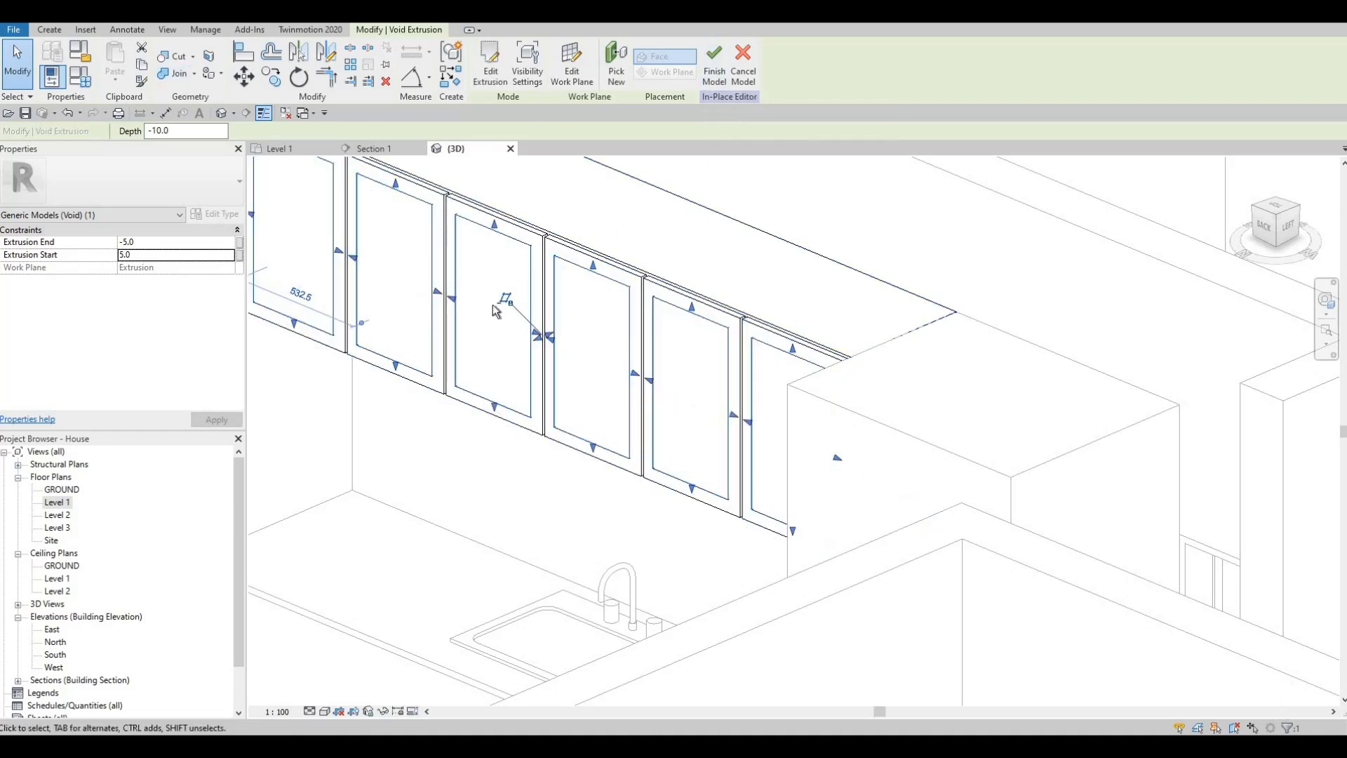
pyautogui.keyDown('shift'); pyautogui.moveTo(492, 302); pyautogui.dragTo(489, 241, button='middle'); pyautogui.keyUp('shift')
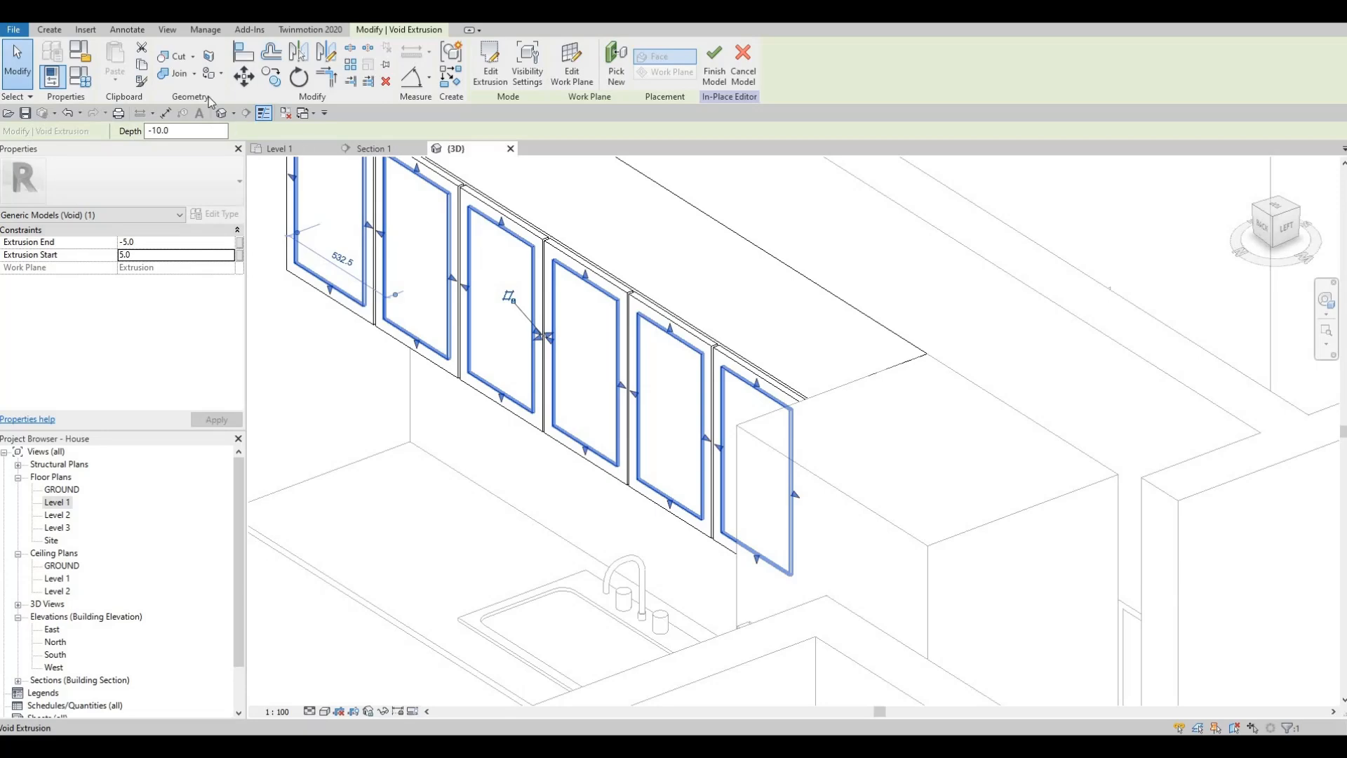
# - Inspect the recesses in the door panels up close and from the front in the 3D view
pyautogui.click(170, 58)
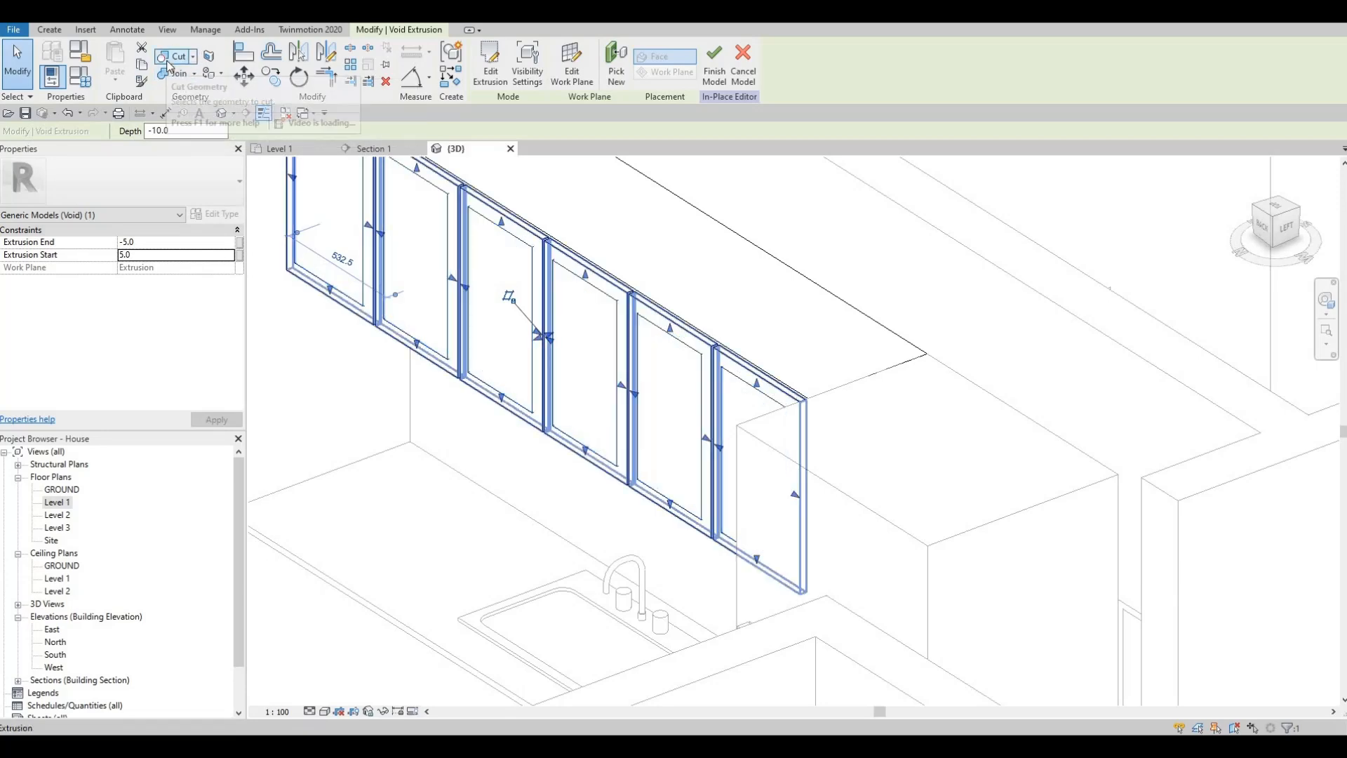
pyautogui.keyDown('shift'); pyautogui.moveTo(421, 395); pyautogui.dragTo(457, 306, button='middle'); pyautogui.keyUp('shift')
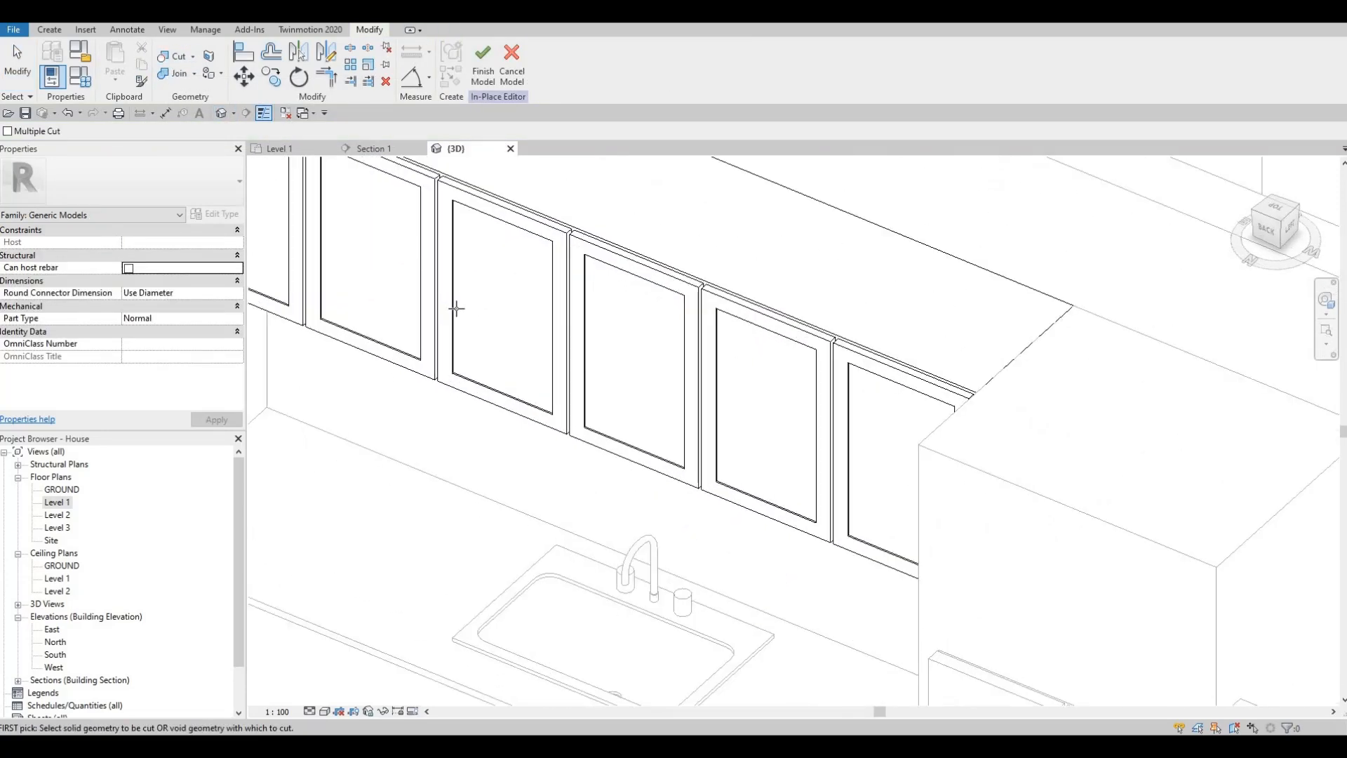
pyautogui.scroll(5, 508, 385)
pyautogui.moveTo(500, 364); pyautogui.dragTo(523, 384, button='middle')
pyautogui.scroll(-5, 626, 340)
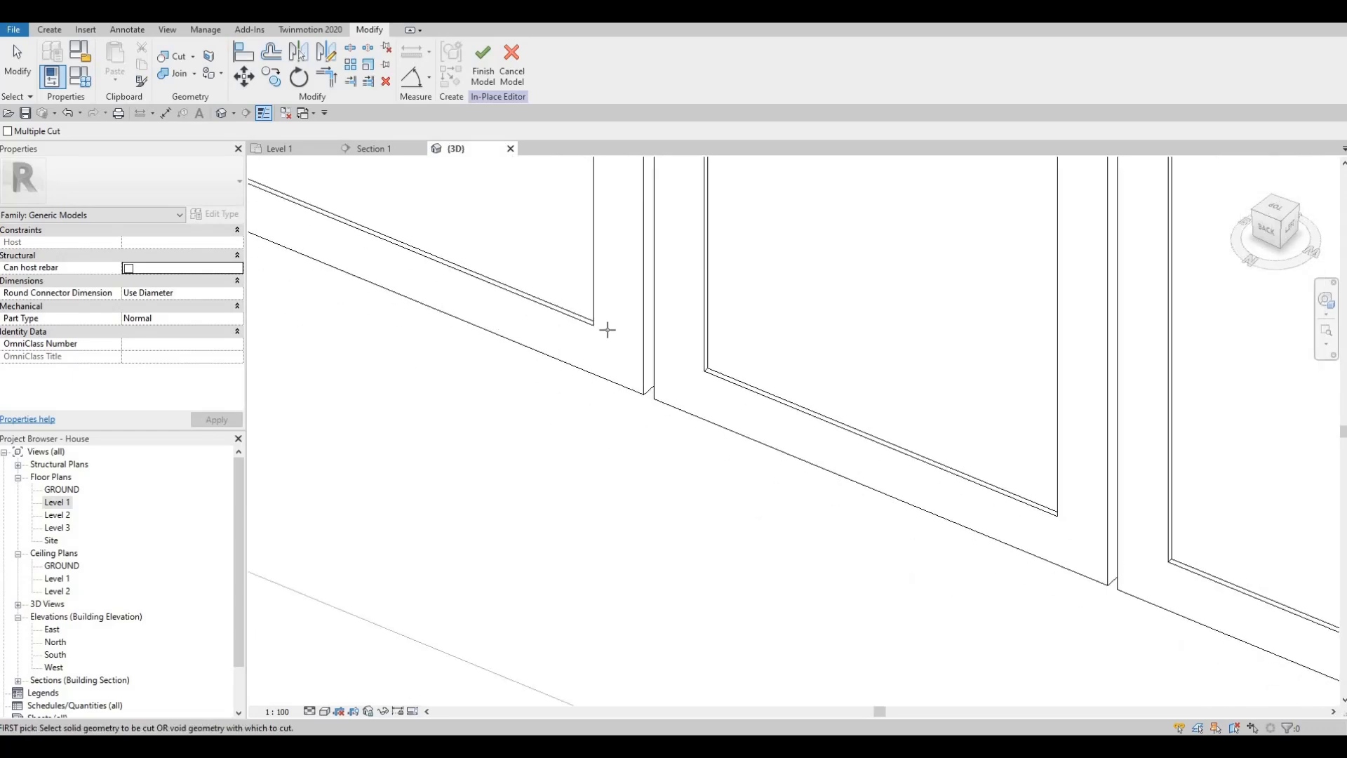
pyautogui.keyDown('shift'); pyautogui.moveTo(649, 401); pyautogui.dragTo(570, 288, button='middle'); pyautogui.keyUp('shift')
pyautogui.moveTo(830, 575); pyautogui.dragTo(680, 287, button='middle')
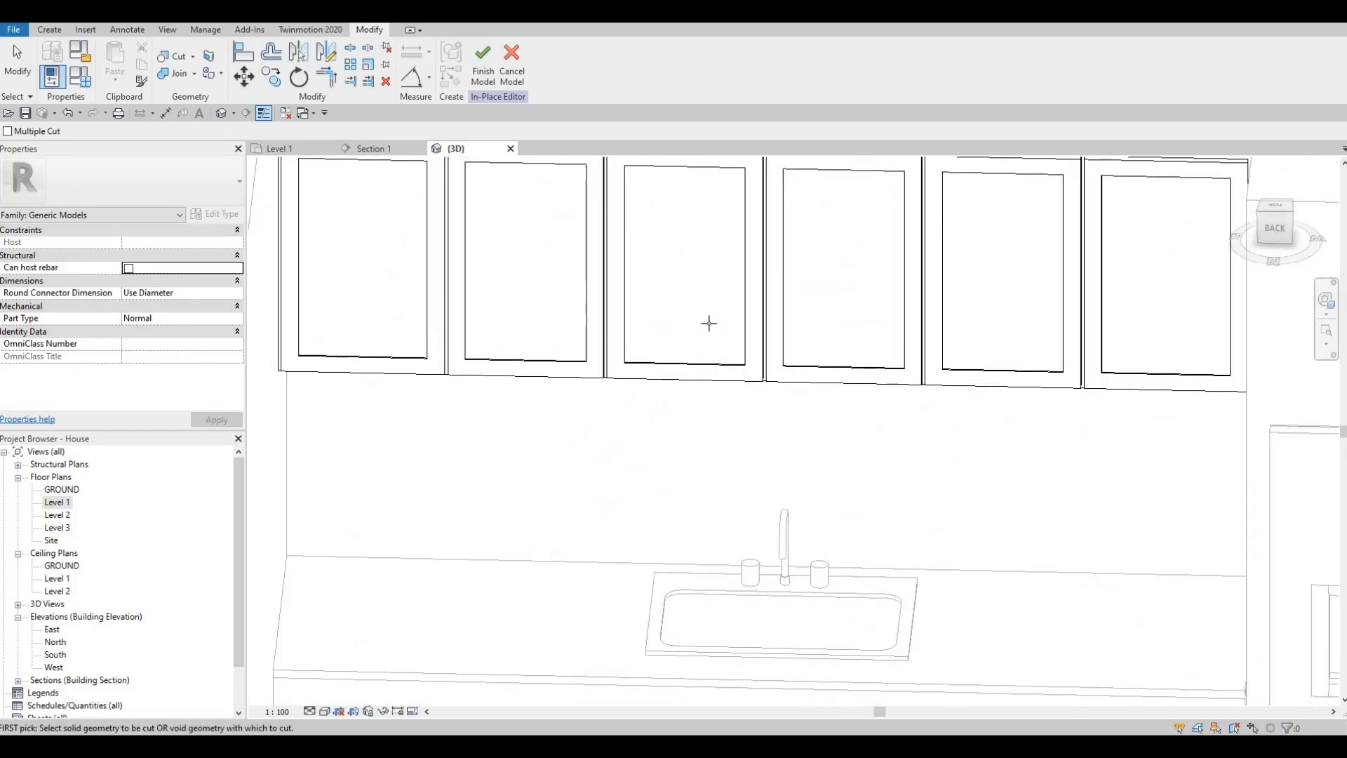
pyautogui.scroll(-3, 709, 323)
pyautogui.keyDown('shift'); pyautogui.moveTo(806, 337); pyautogui.dragTo(775, 342, button='middle'); pyautogui.keyUp('shift')
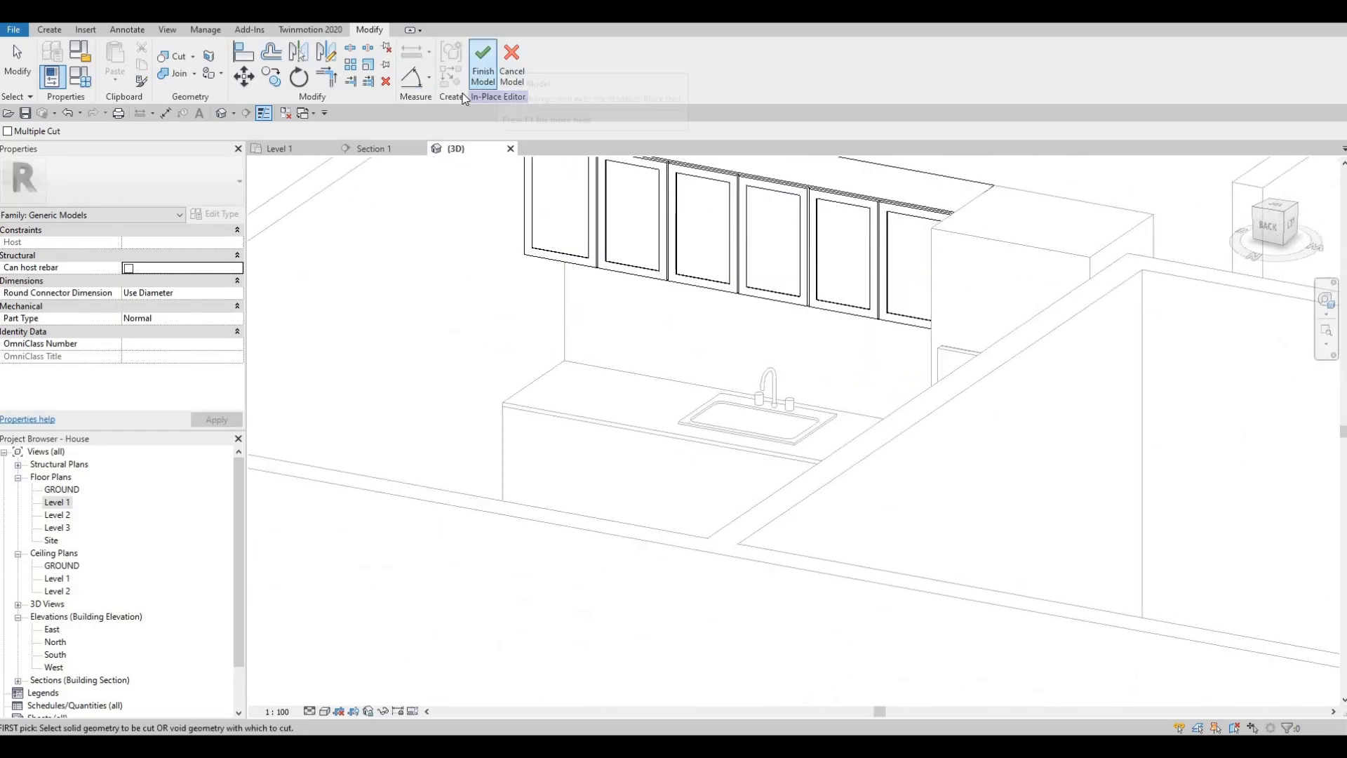
# - Finish the in-place door panel model and return to the Section 1 view
pyautogui.click(484, 60)
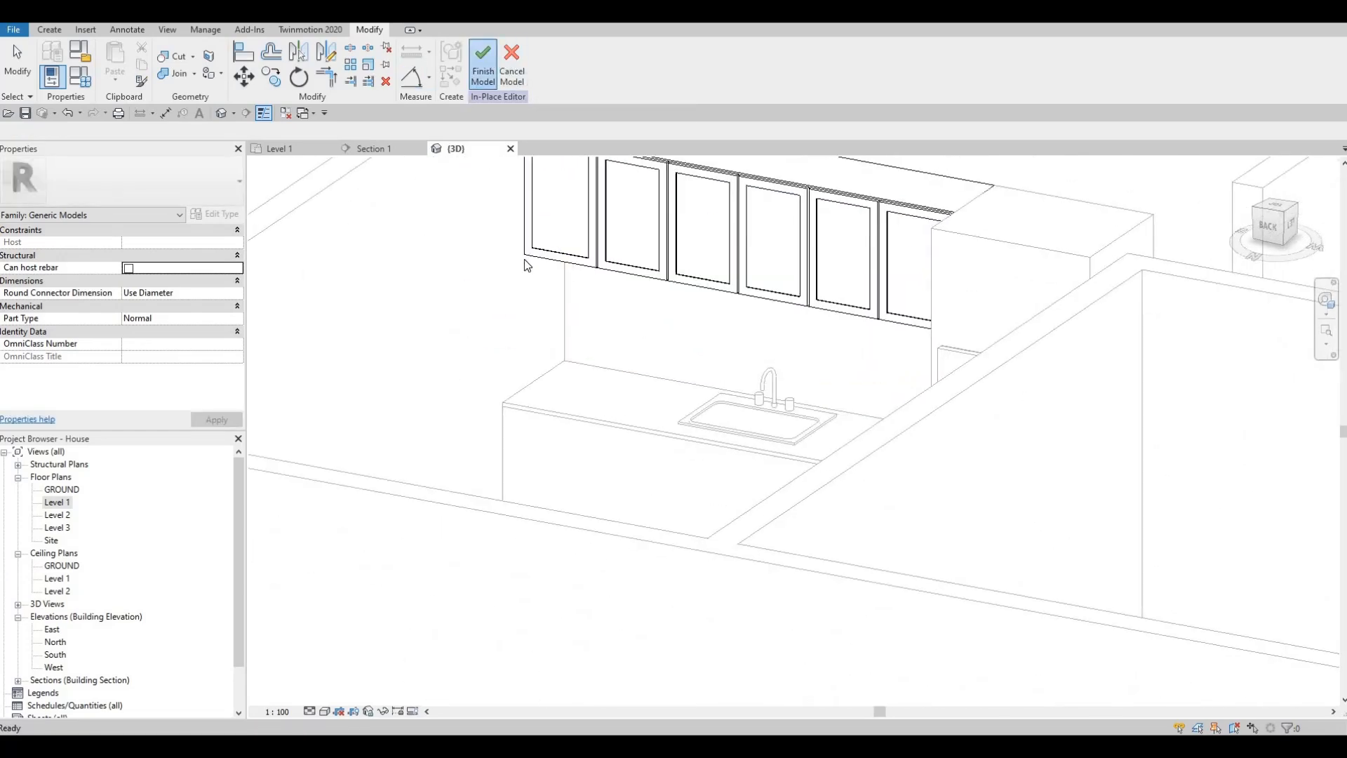
pyautogui.click(379, 150)
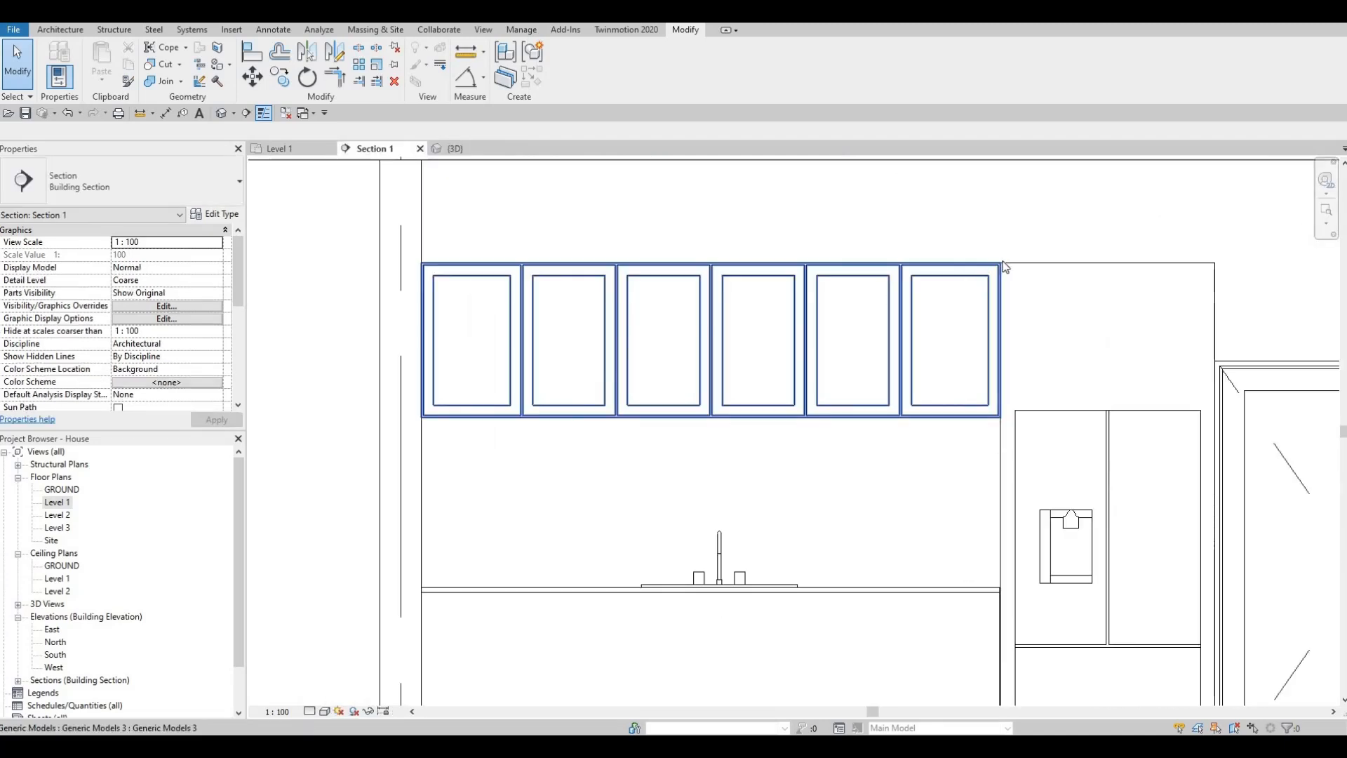
pyautogui.scroll(-2, 717, 273)
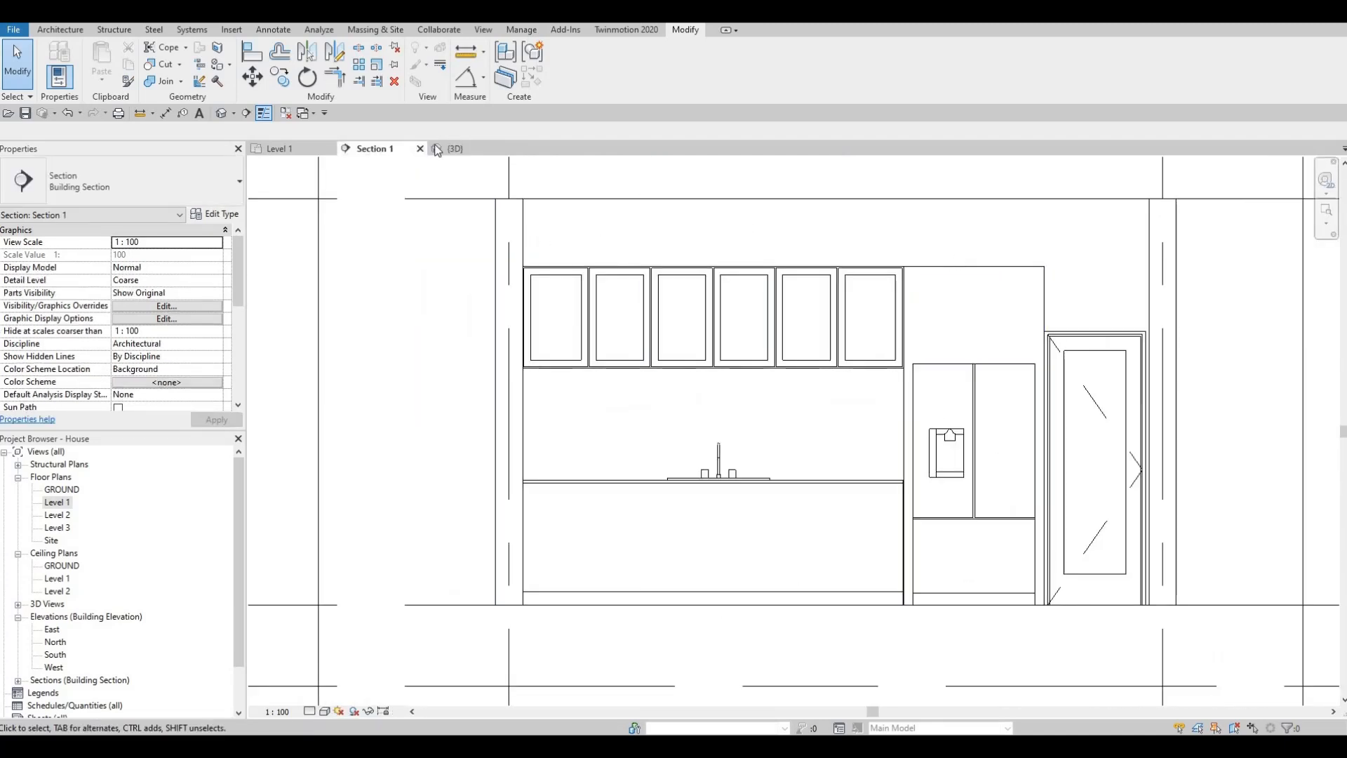
# - Create a new in-place model in the Generic Models category, accepting the default name
pyautogui.click(68, 31)
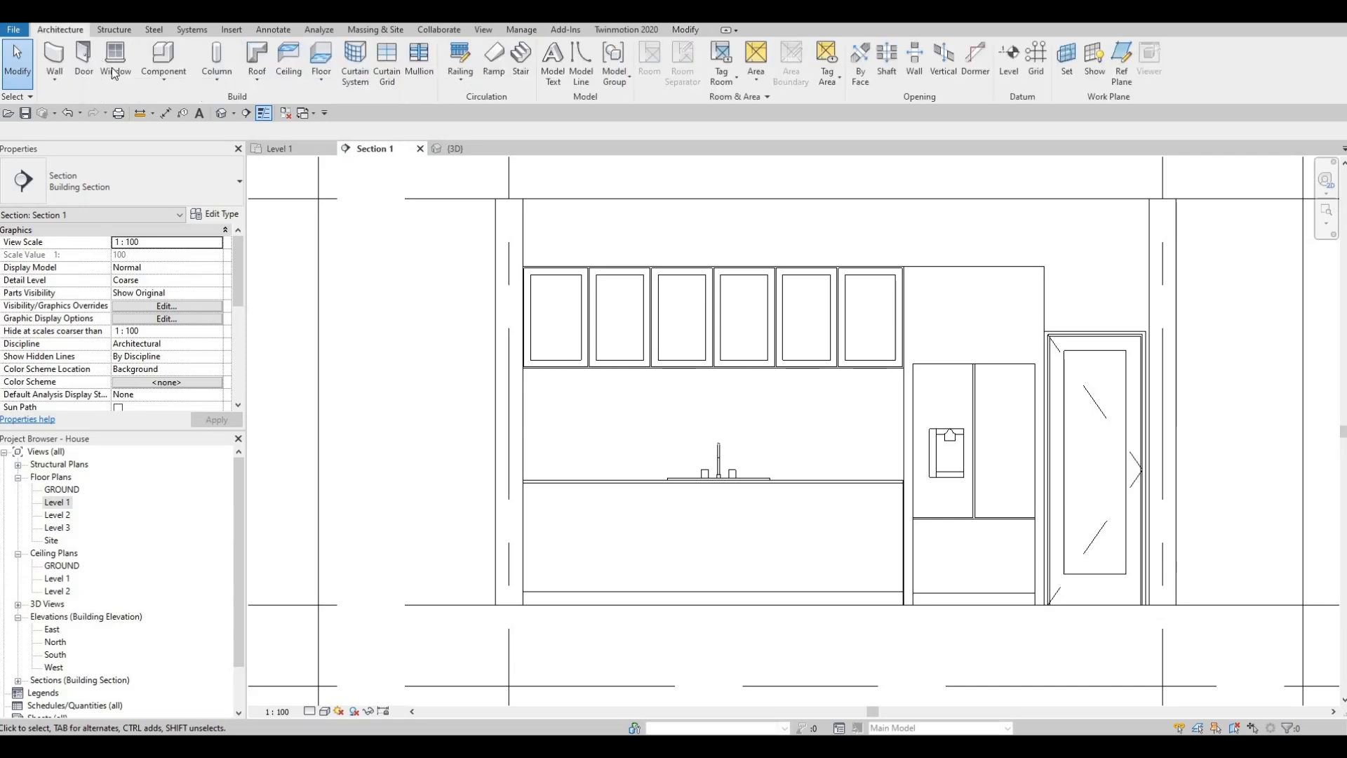
pyautogui.click(154, 85)
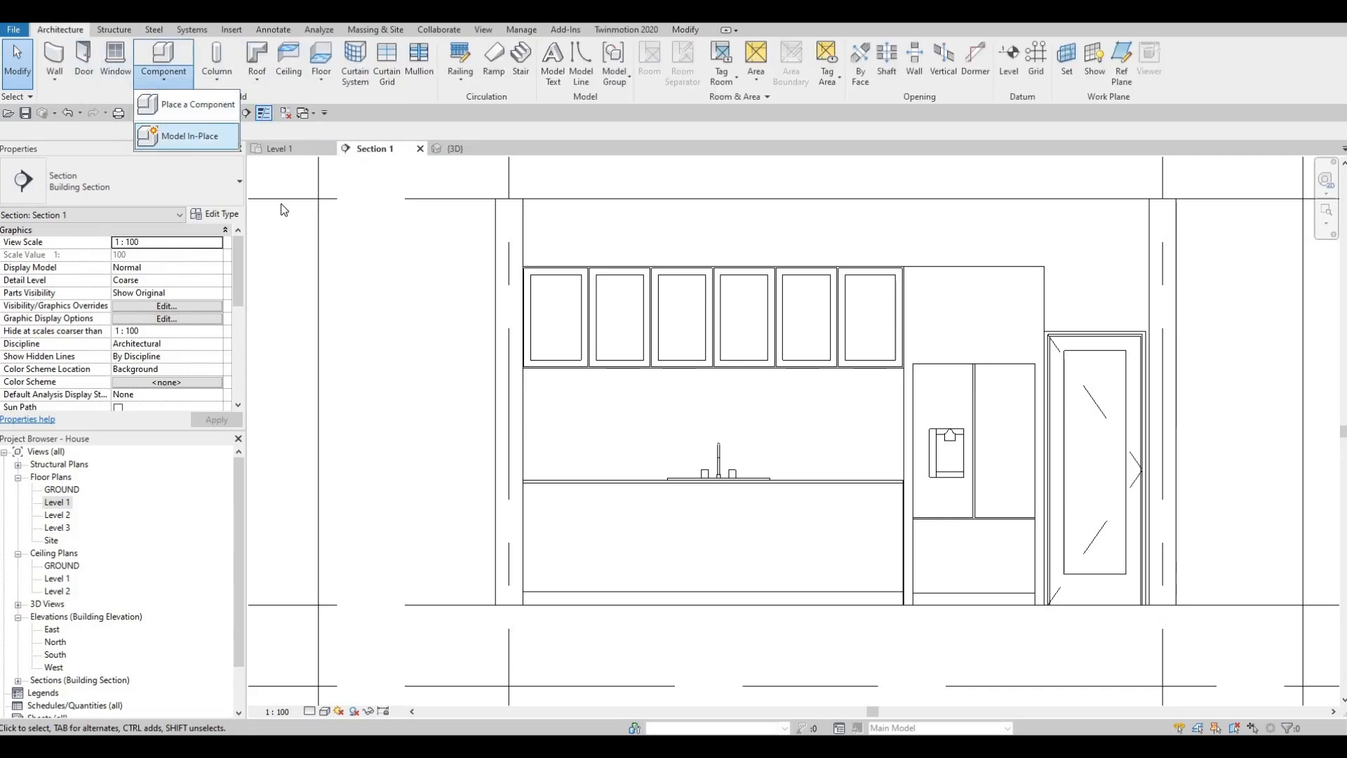
pyautogui.click(168, 135)
pyautogui.scroll(-3, 412, 351)
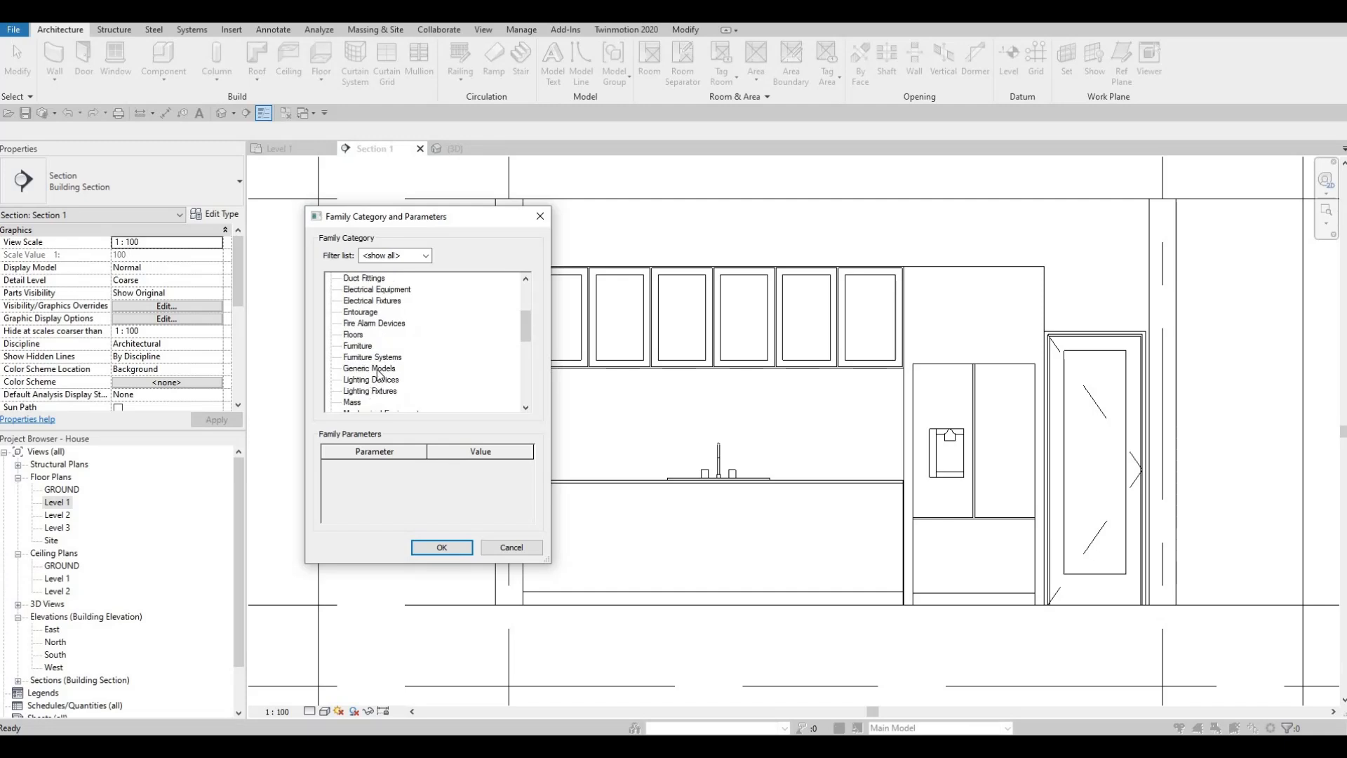
pyautogui.click(449, 548)
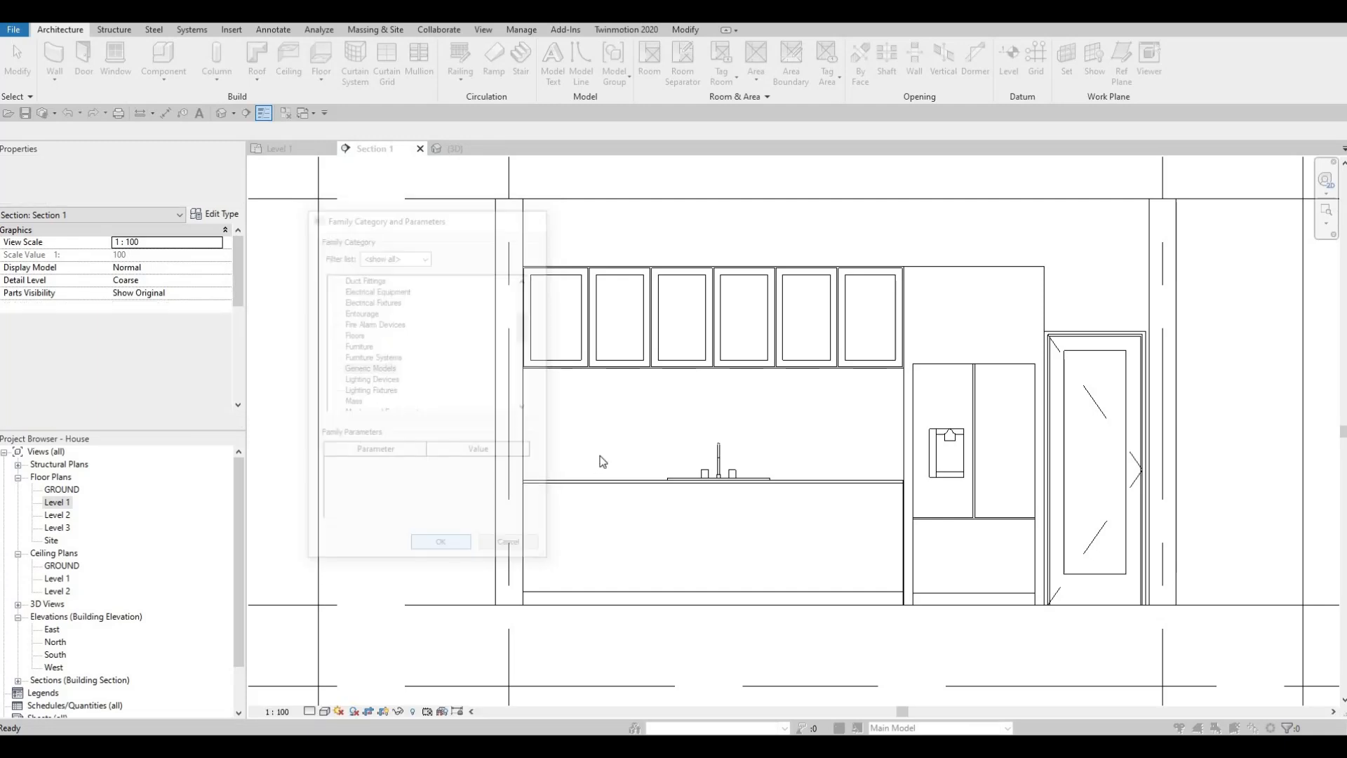
pyautogui.press('Return')
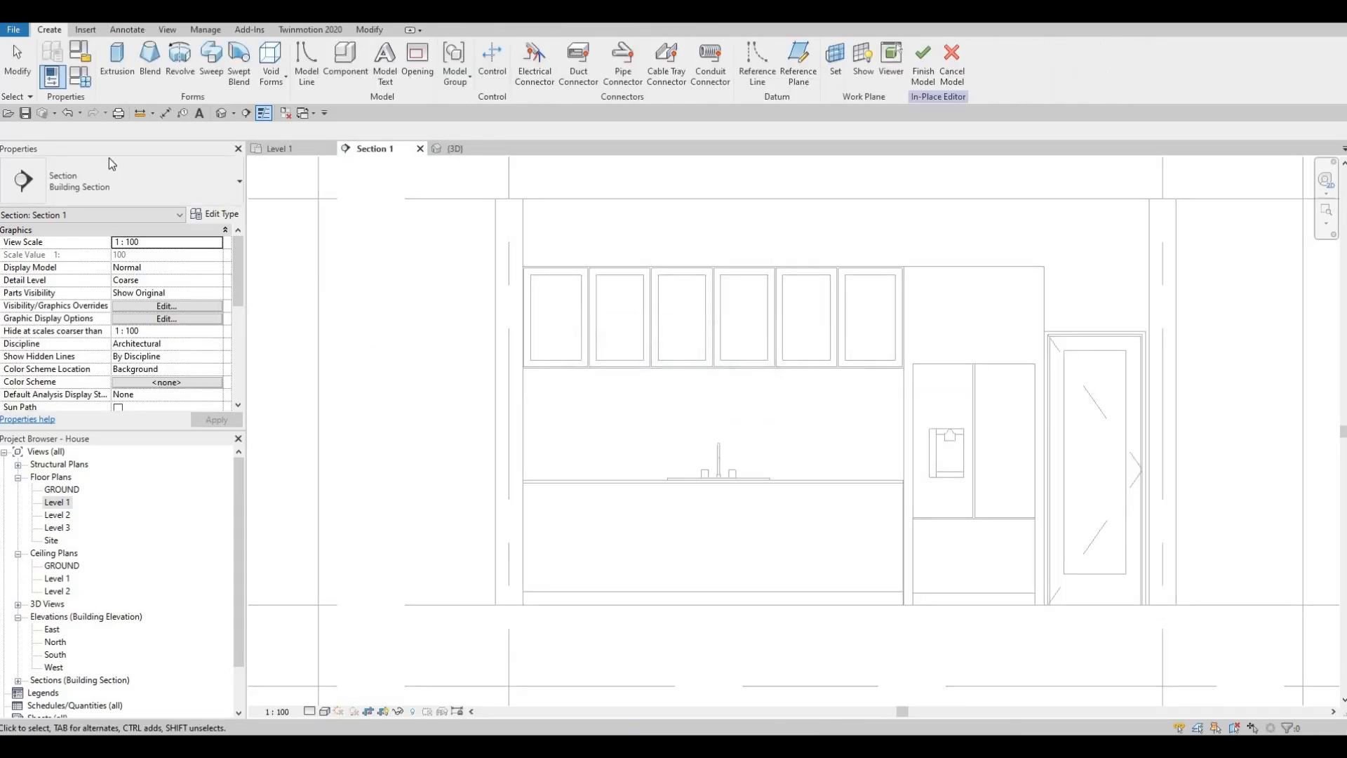
# - Start a solid extrusion with the interior wall behind the cabinets picked as the work plane
pyautogui.click(112, 70)
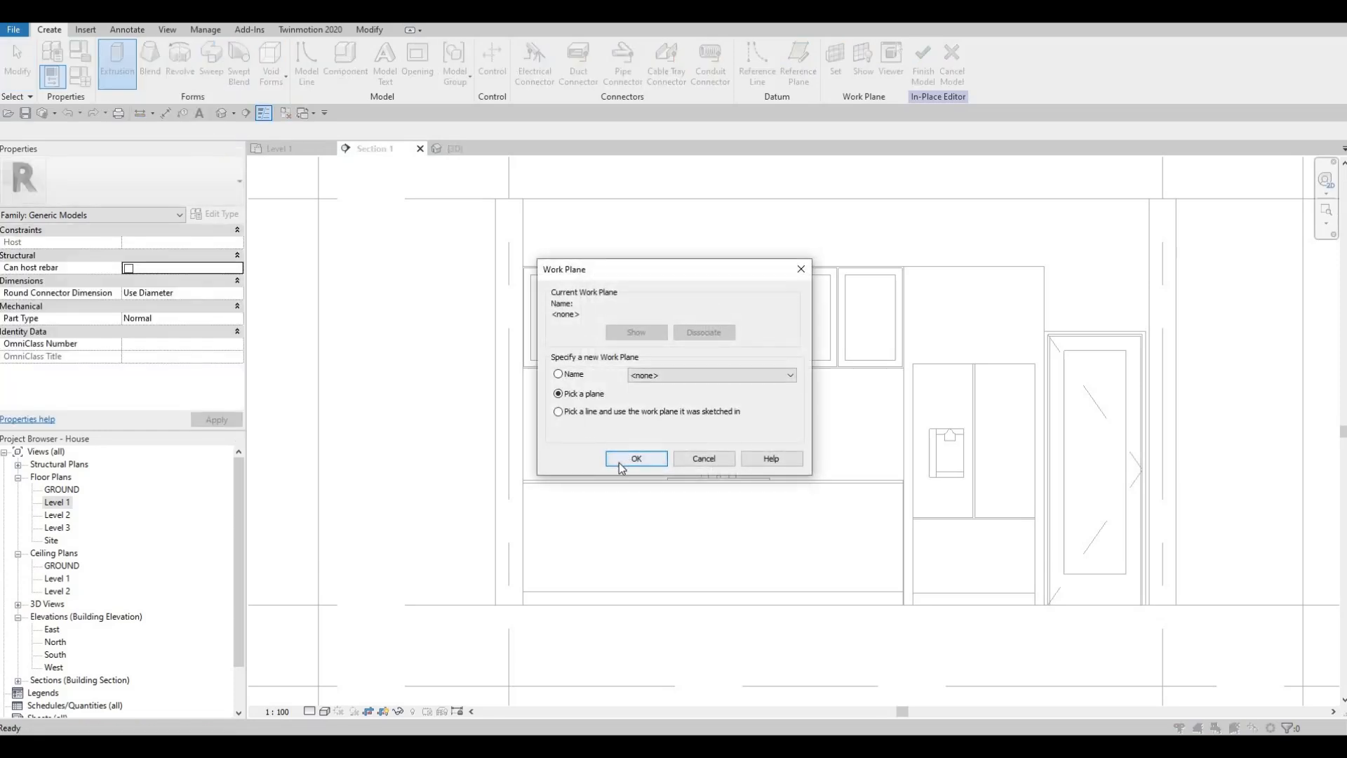
pyautogui.press('Return')
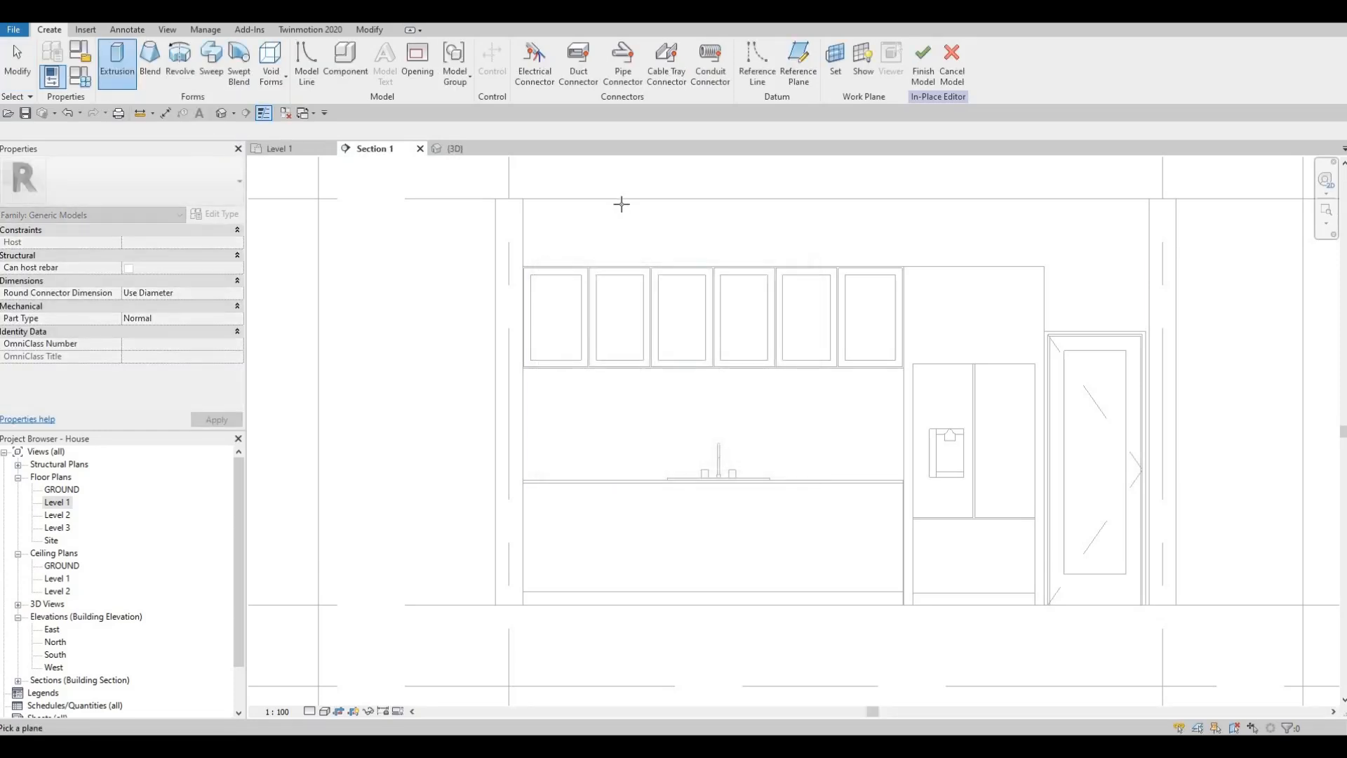
pyautogui.click(524, 177)
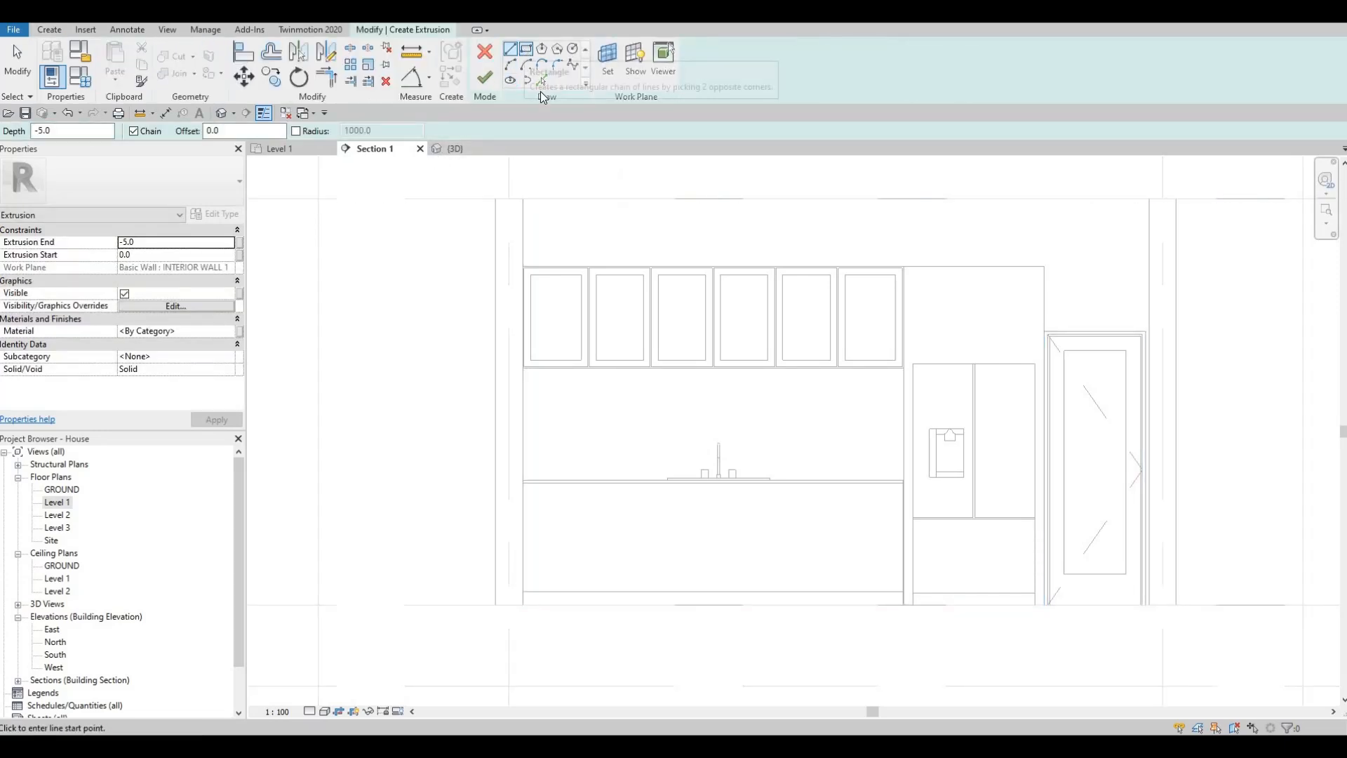
# - Sketch a rectangle about 3860 wide and 240 high directly above the wall cabinets, extending to the far side of the fridge enclosure
pyautogui.click(526, 49)
pyautogui.scroll(3, 544, 308)
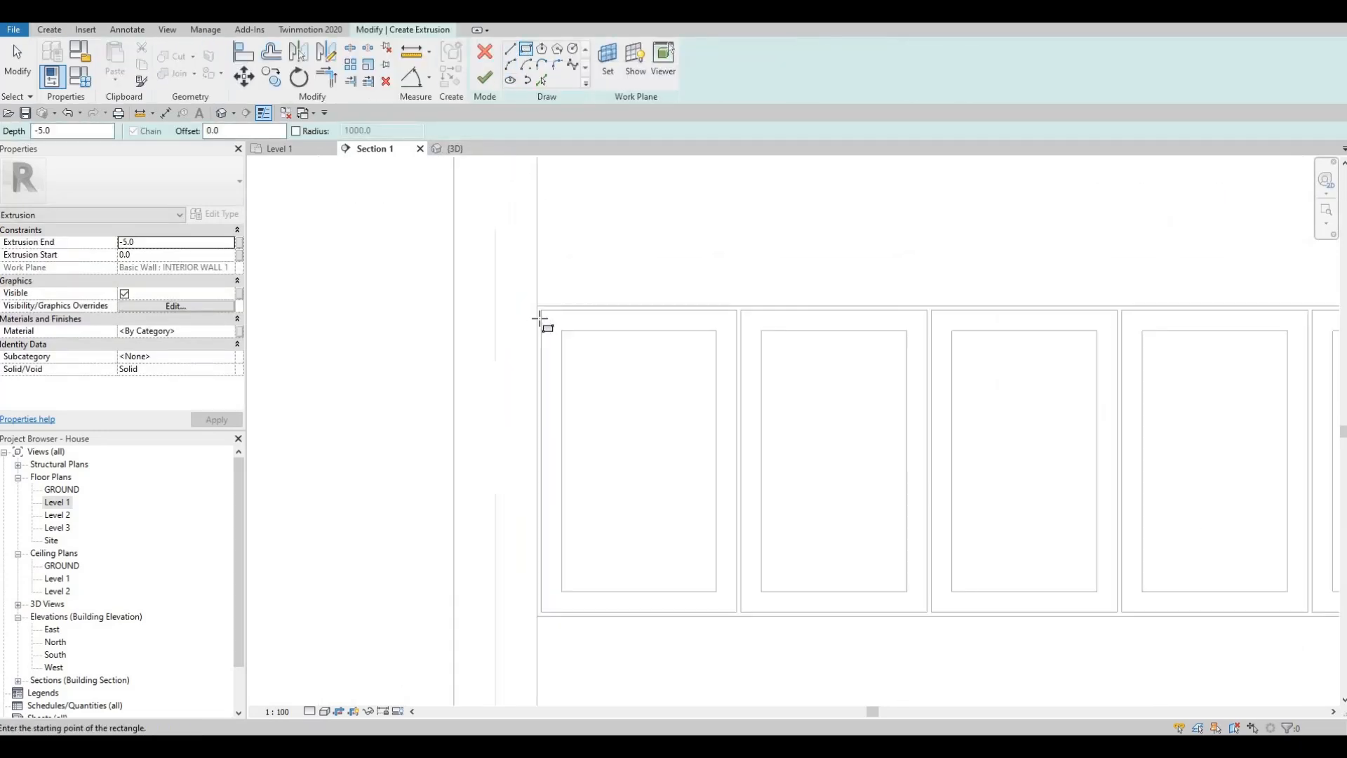
pyautogui.scroll(1, 536, 302)
pyautogui.click(540, 316)
pyautogui.scroll(-5, 728, 210)
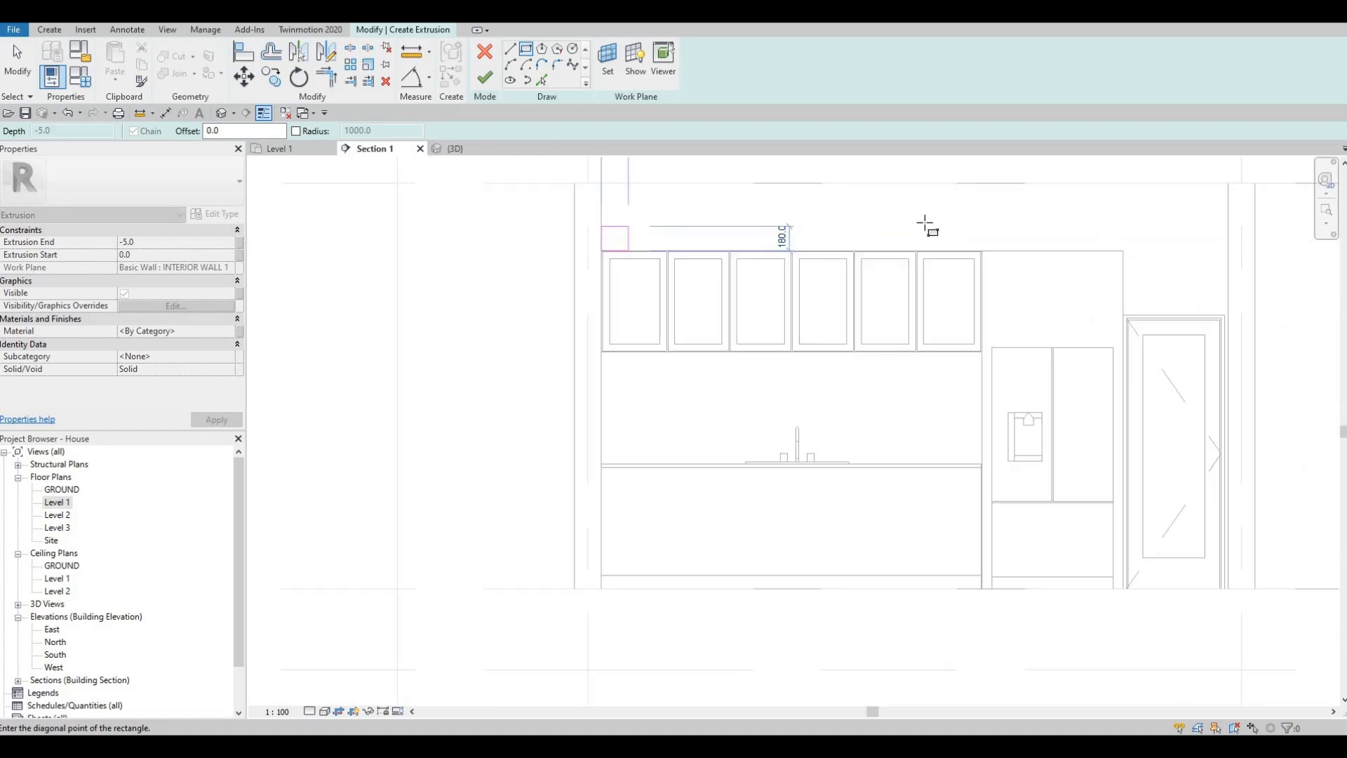
pyautogui.scroll(-3, 926, 226)
pyautogui.scroll(1, 927, 217)
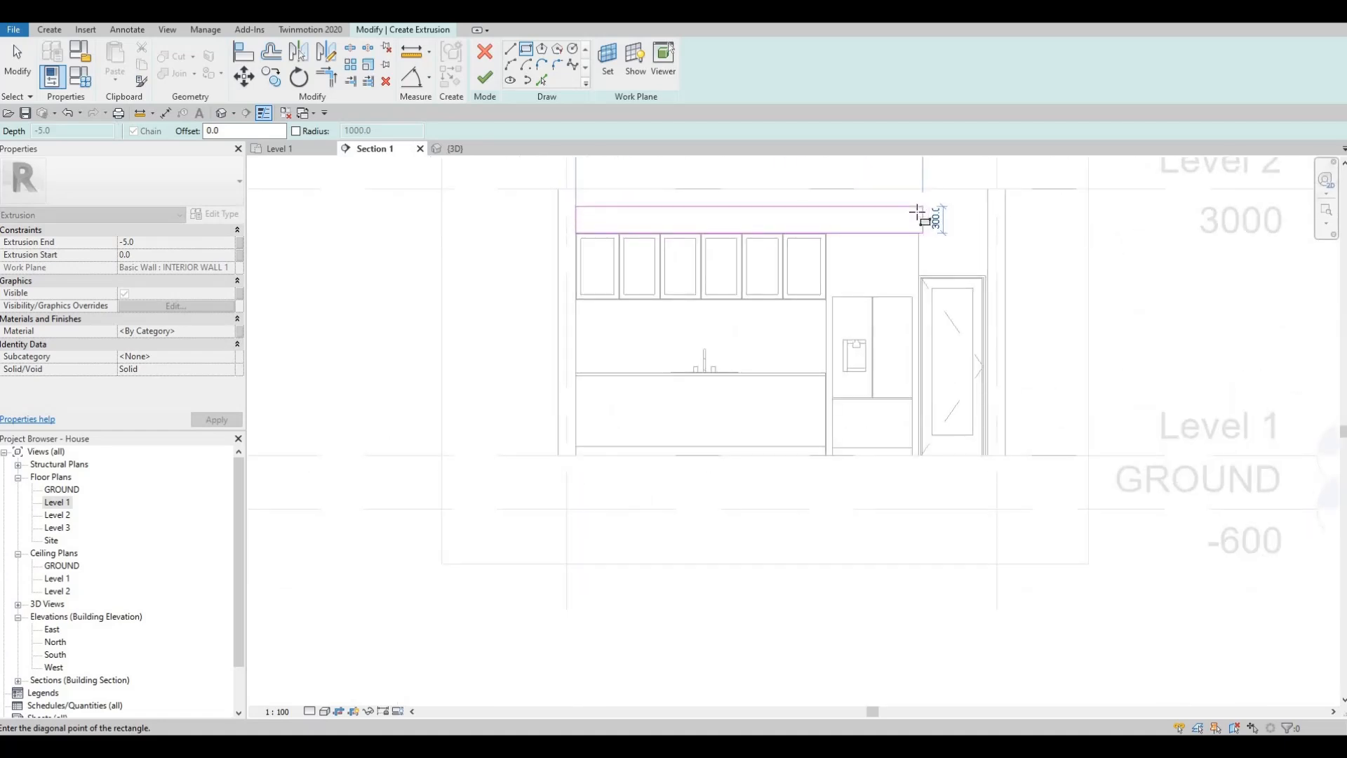
pyautogui.scroll(2, 919, 211)
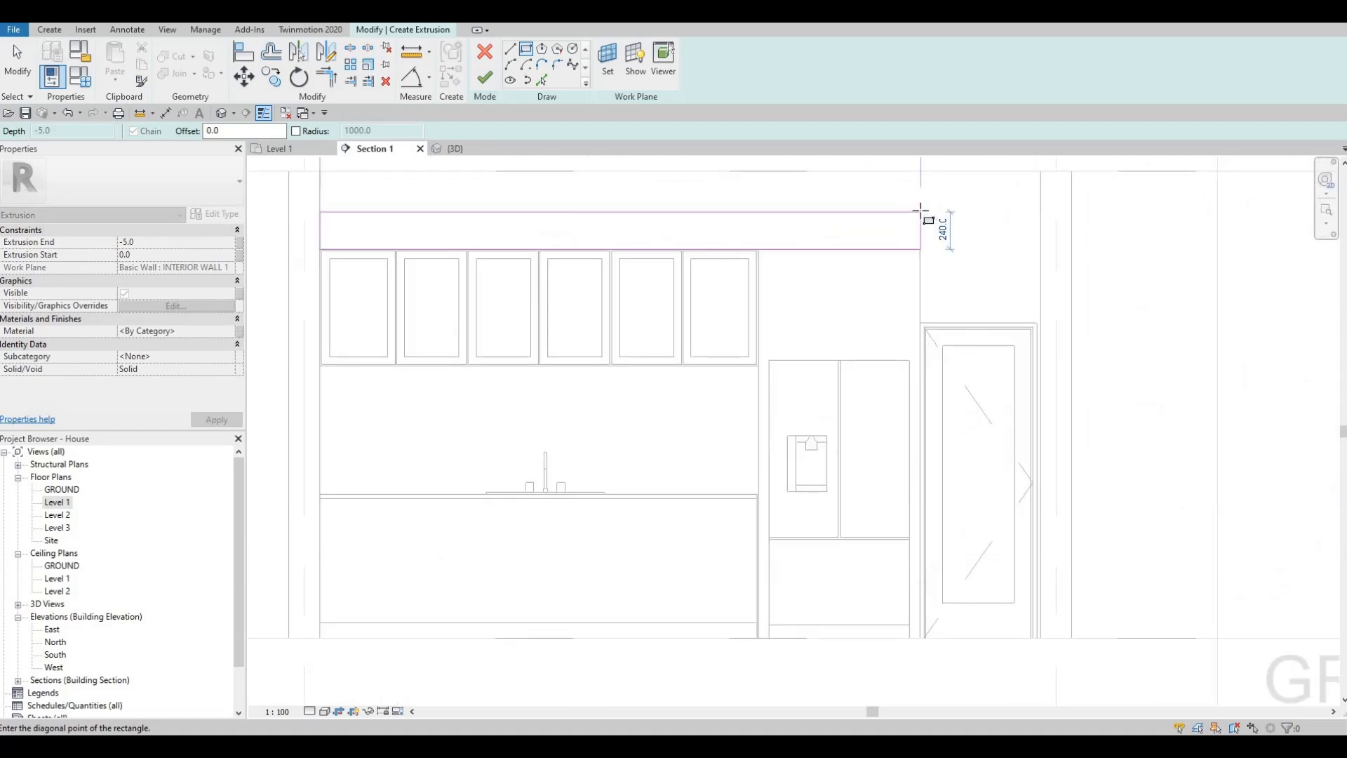
pyautogui.click(871, 228)
pyautogui.press('Escape')
pyautogui.press('Escape')
pyautogui.press('Escape')
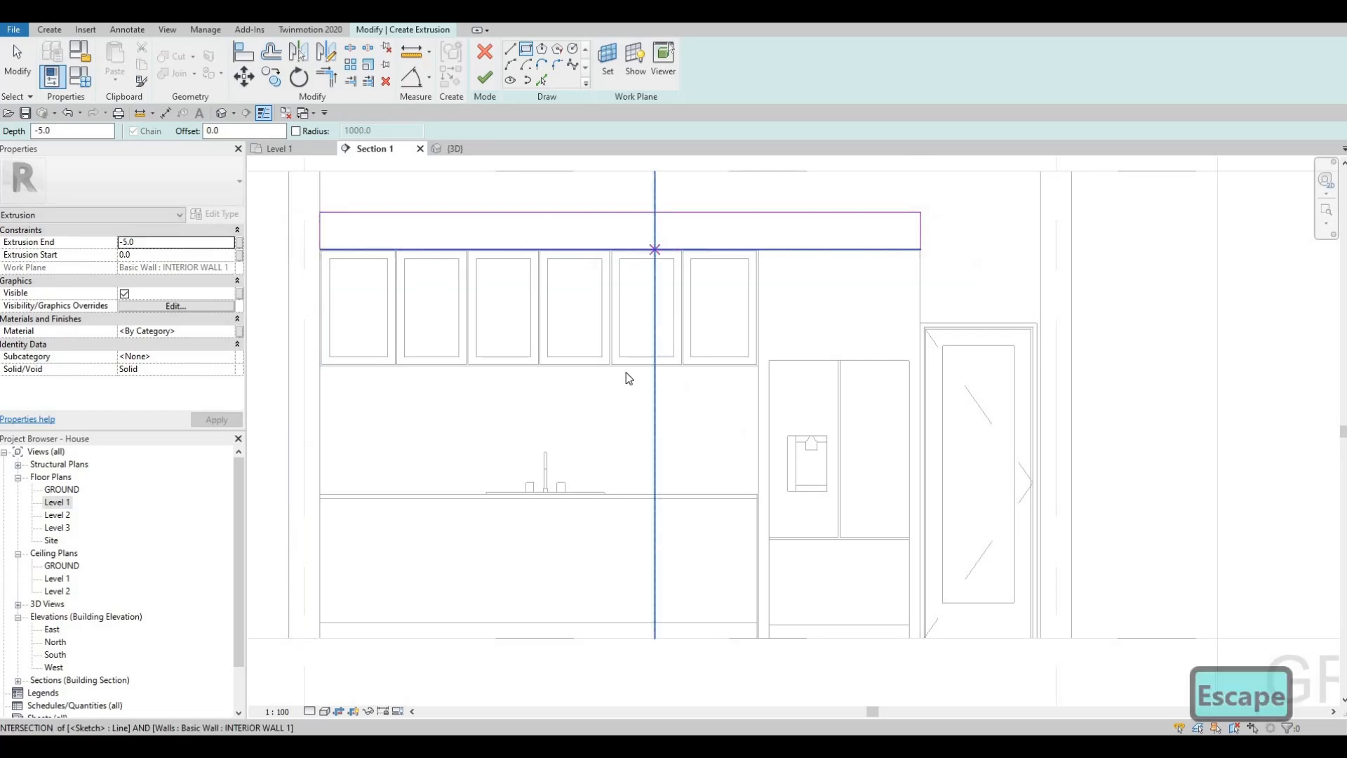
# - Stretch the upper edge of the rectangle above the wall cabinets to the ceiling line, then set the rectangle's height to 300
pyautogui.moveTo(593, 339); pyautogui.dragTo(595, 334)
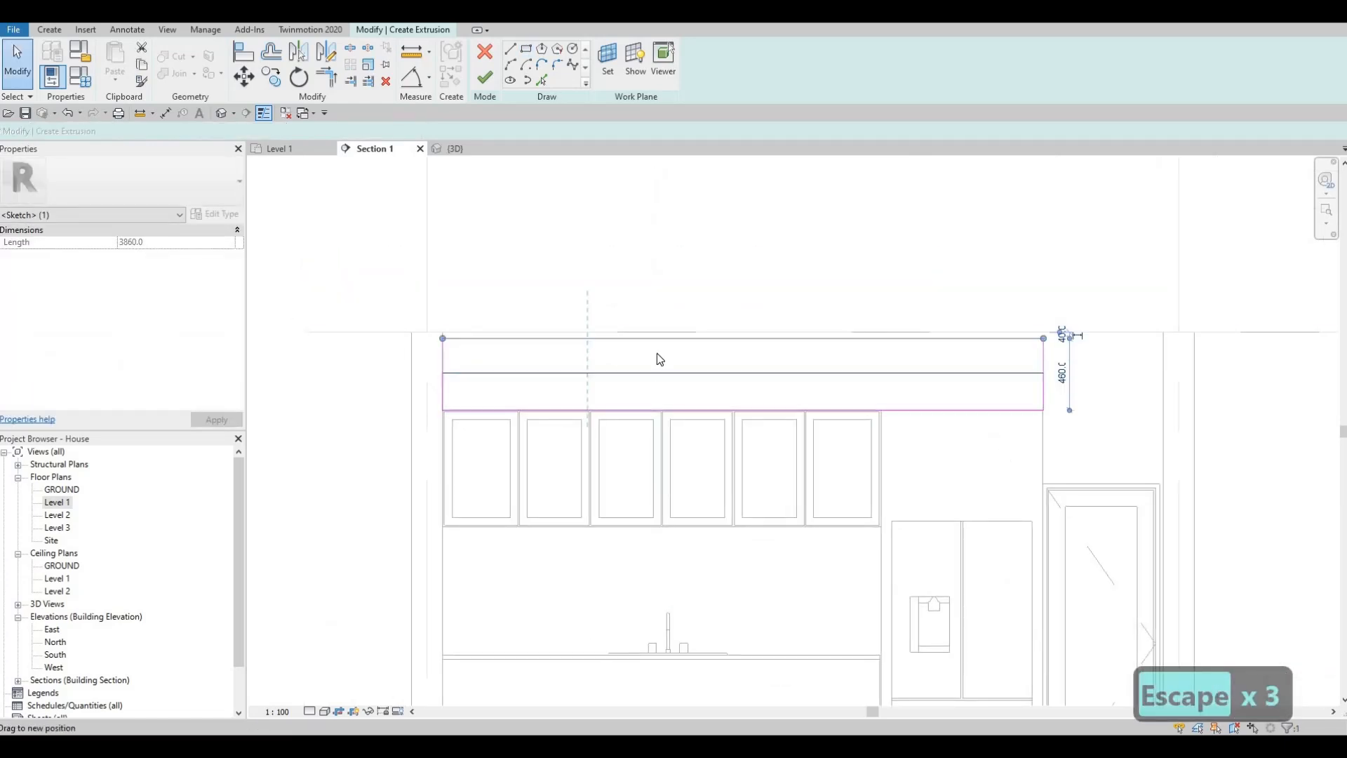
pyautogui.press('Escape')
pyautogui.click(930, 334)
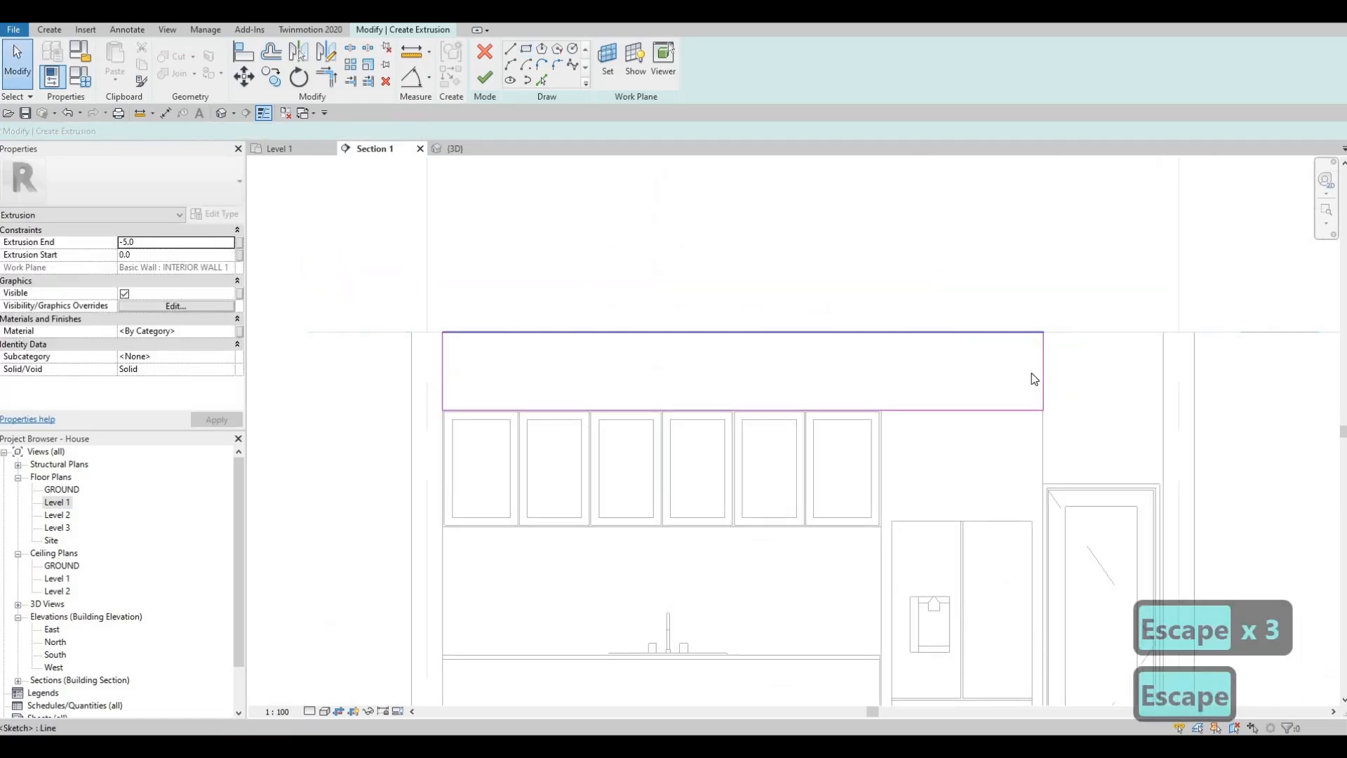
pyautogui.click(1063, 372)
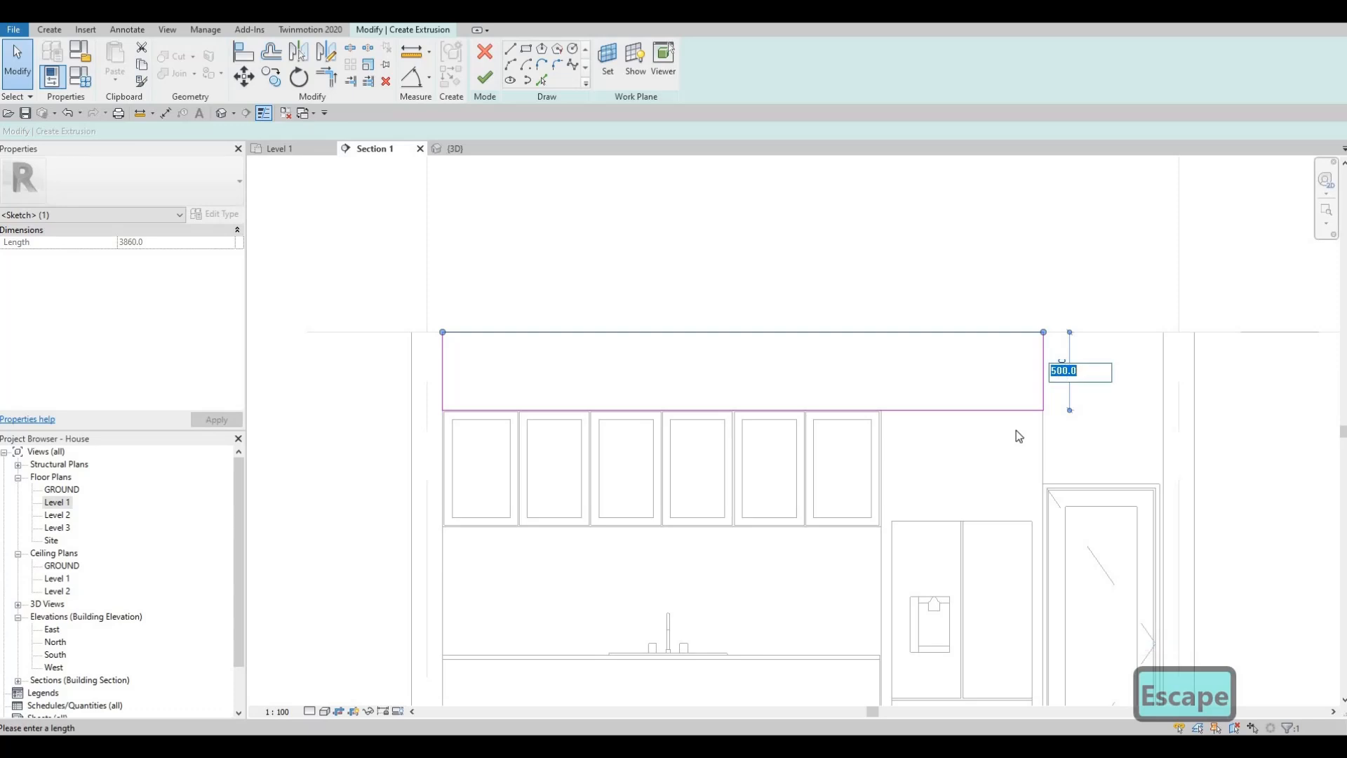
pyautogui.write('300')
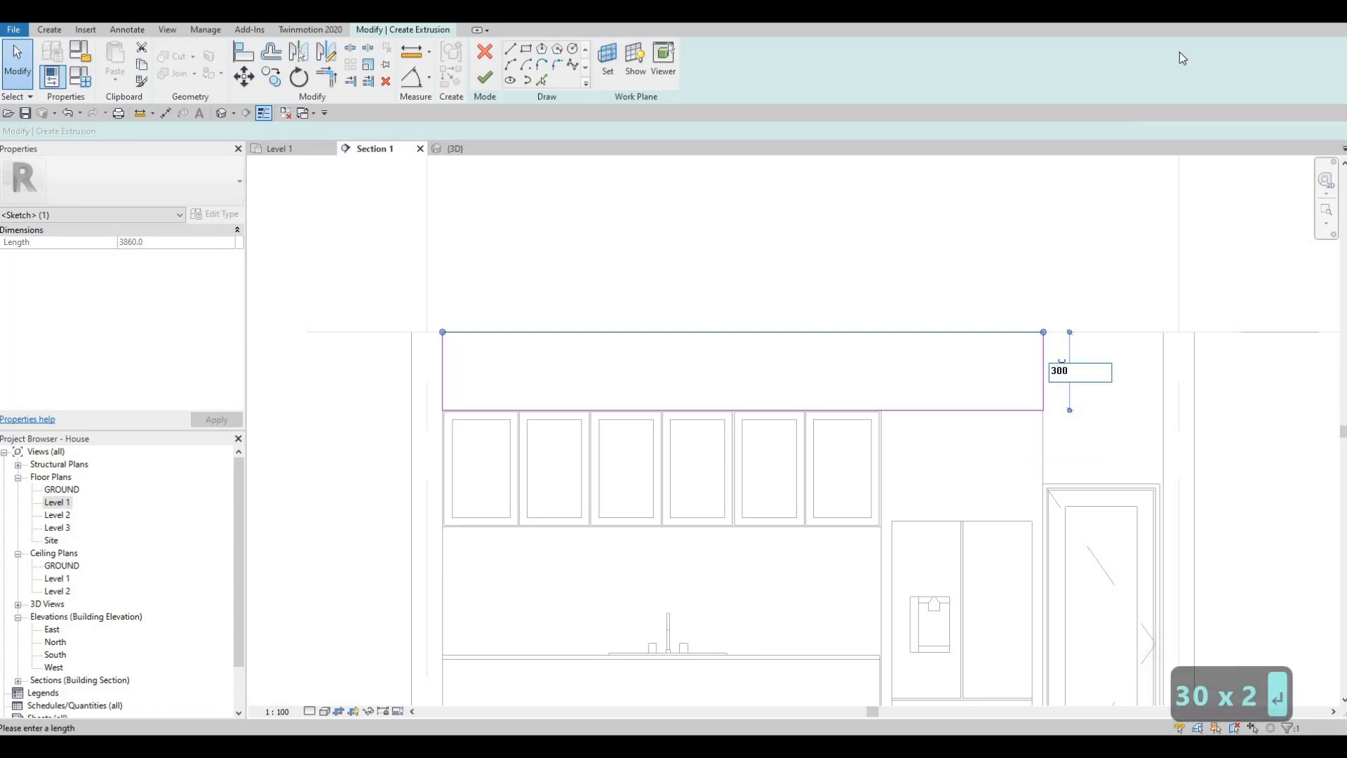
pyautogui.press('Return')
pyautogui.press('Escape')
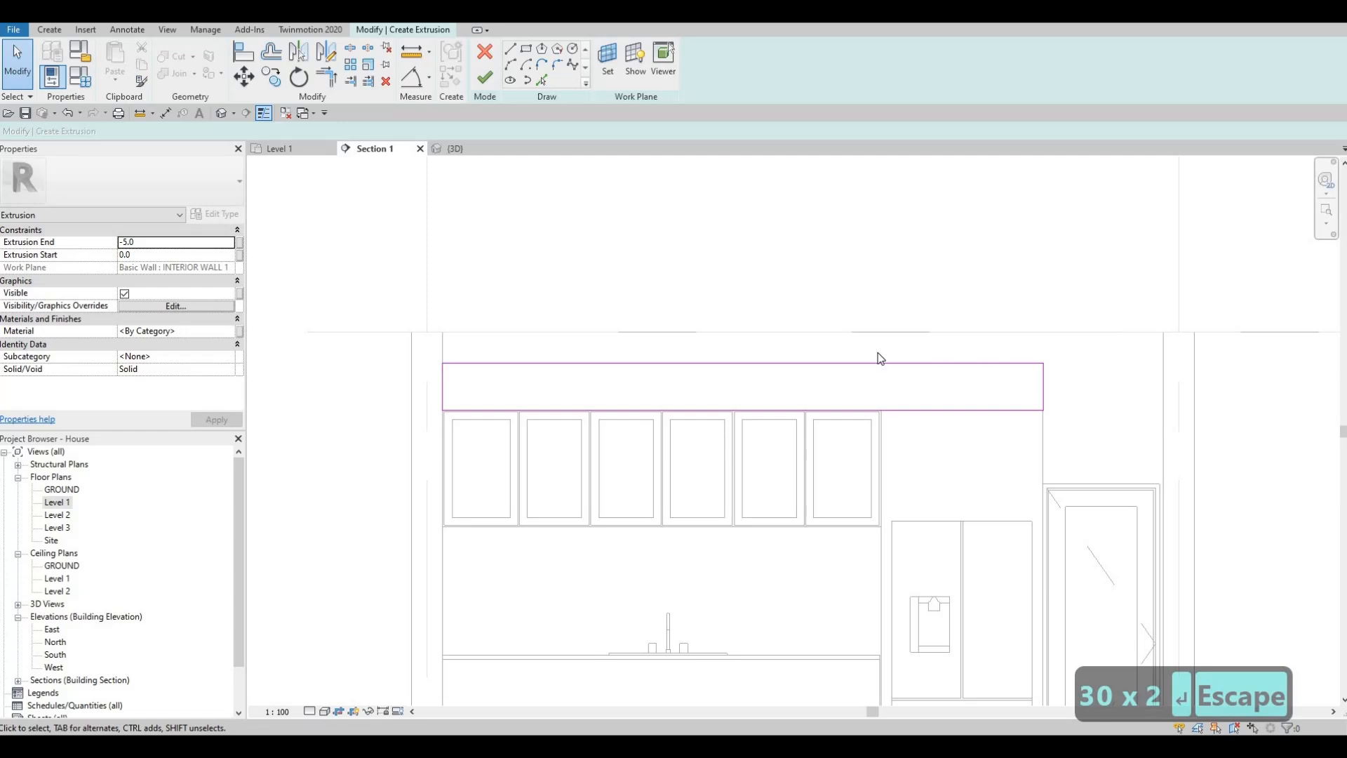
# - Set the extrusion end of the filler above the cabinets to 600
pyautogui.moveTo(690, 361)
pyautogui.mouseDown(button='middle')
pyautogui.moveTo(715, 282)
pyautogui.moveTo(745, 269)
pyautogui.mouseUp(button='middle')
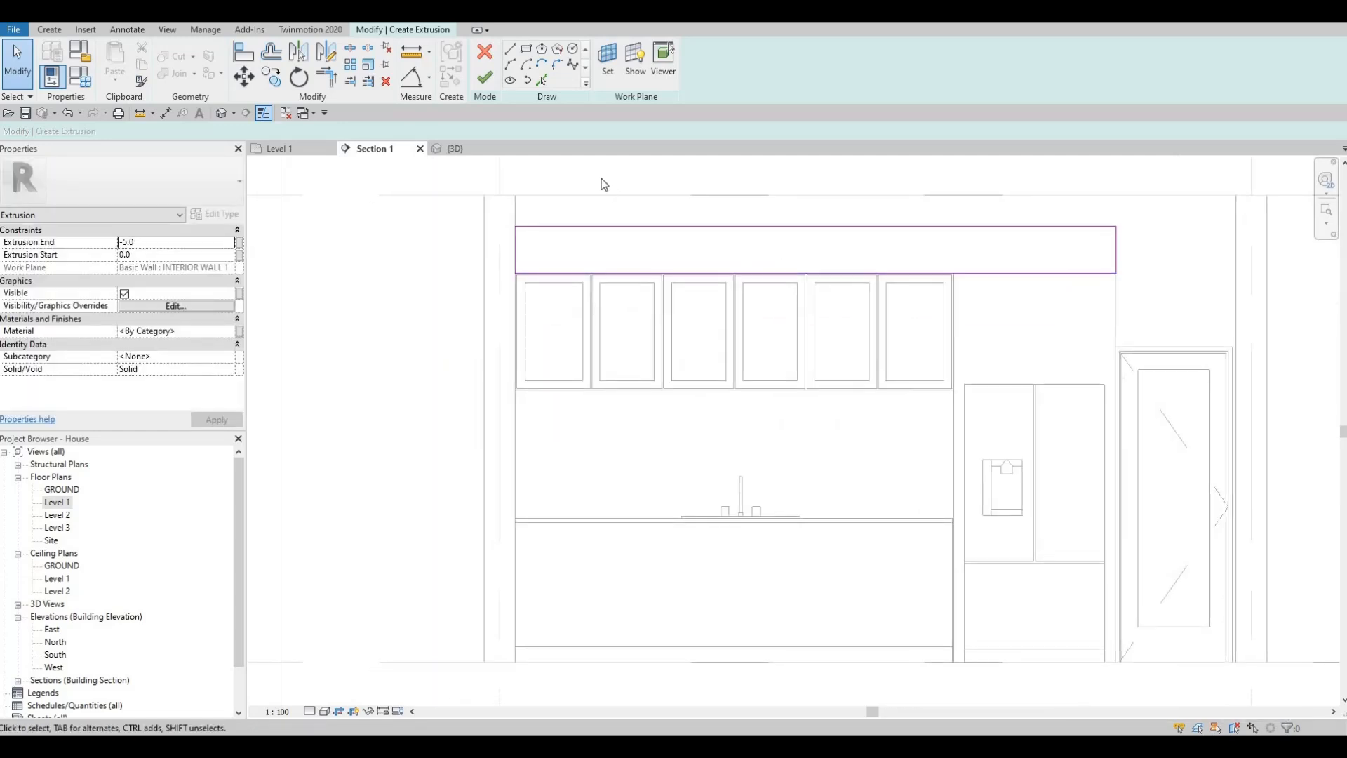
pyautogui.click(150, 241)
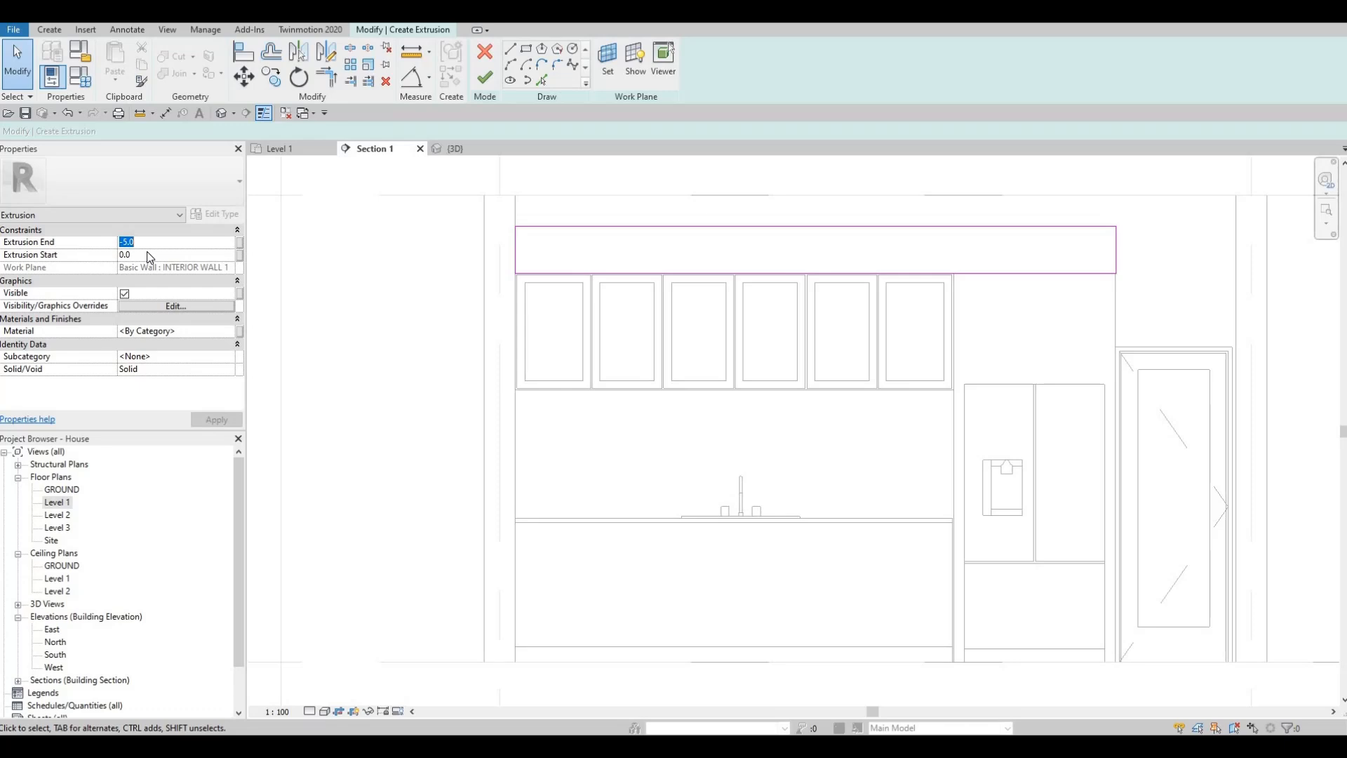
pyautogui.write('200')
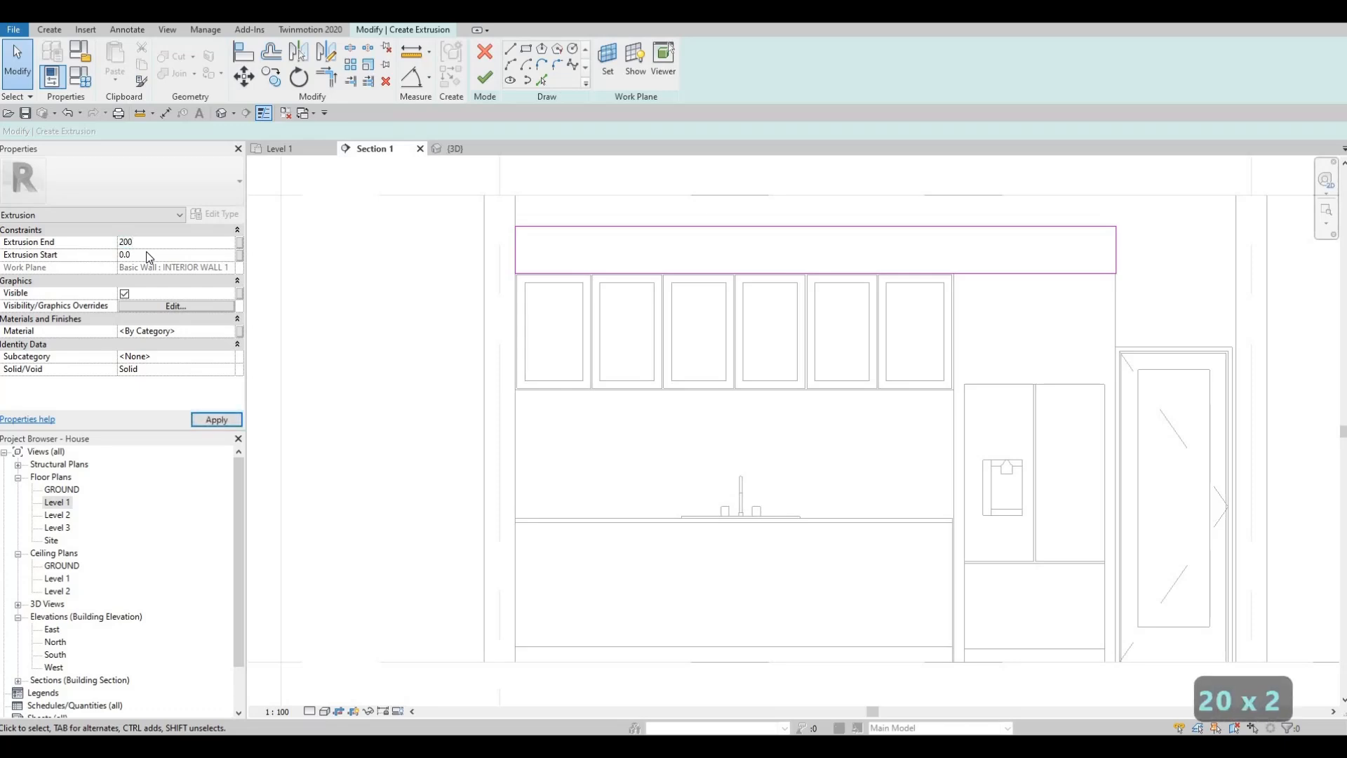
pyautogui.press('BackSpace')
pyautogui.press('BackSpace')
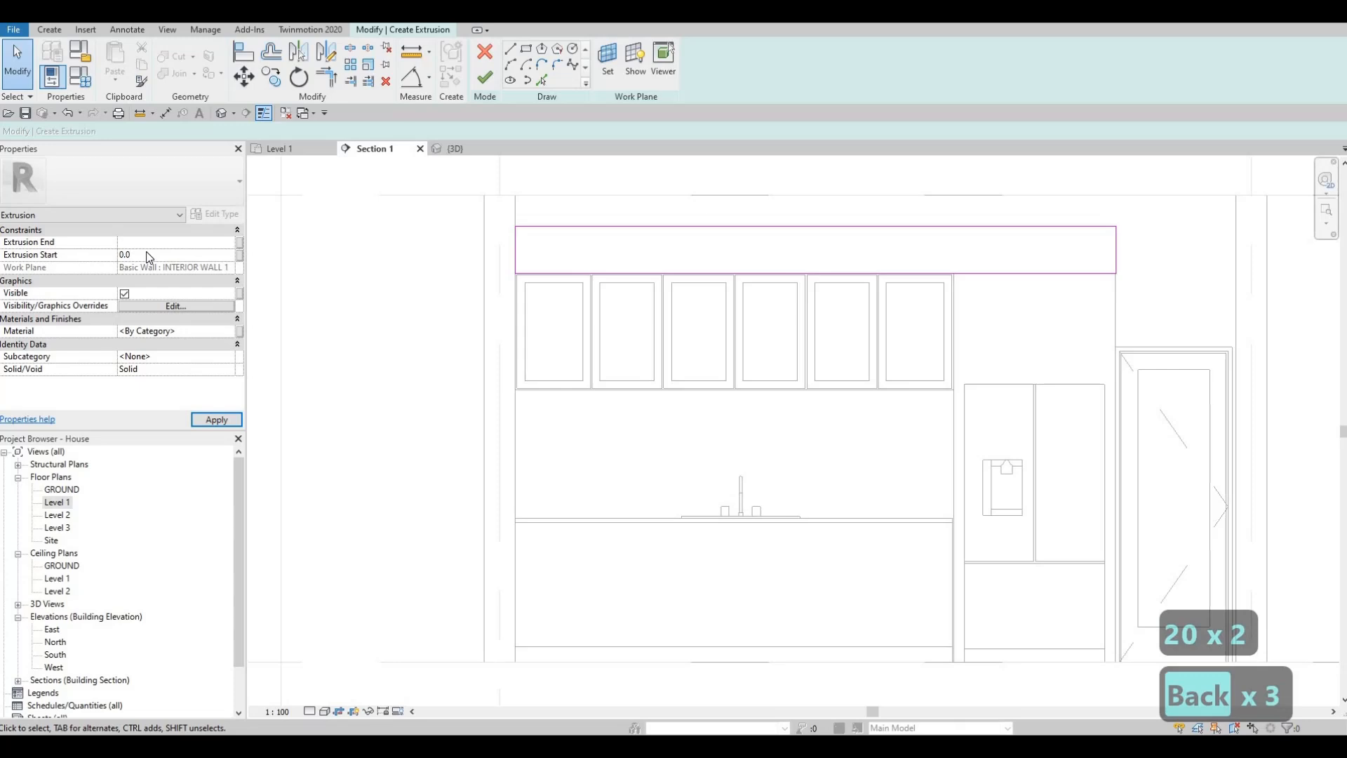
pyautogui.write('600')
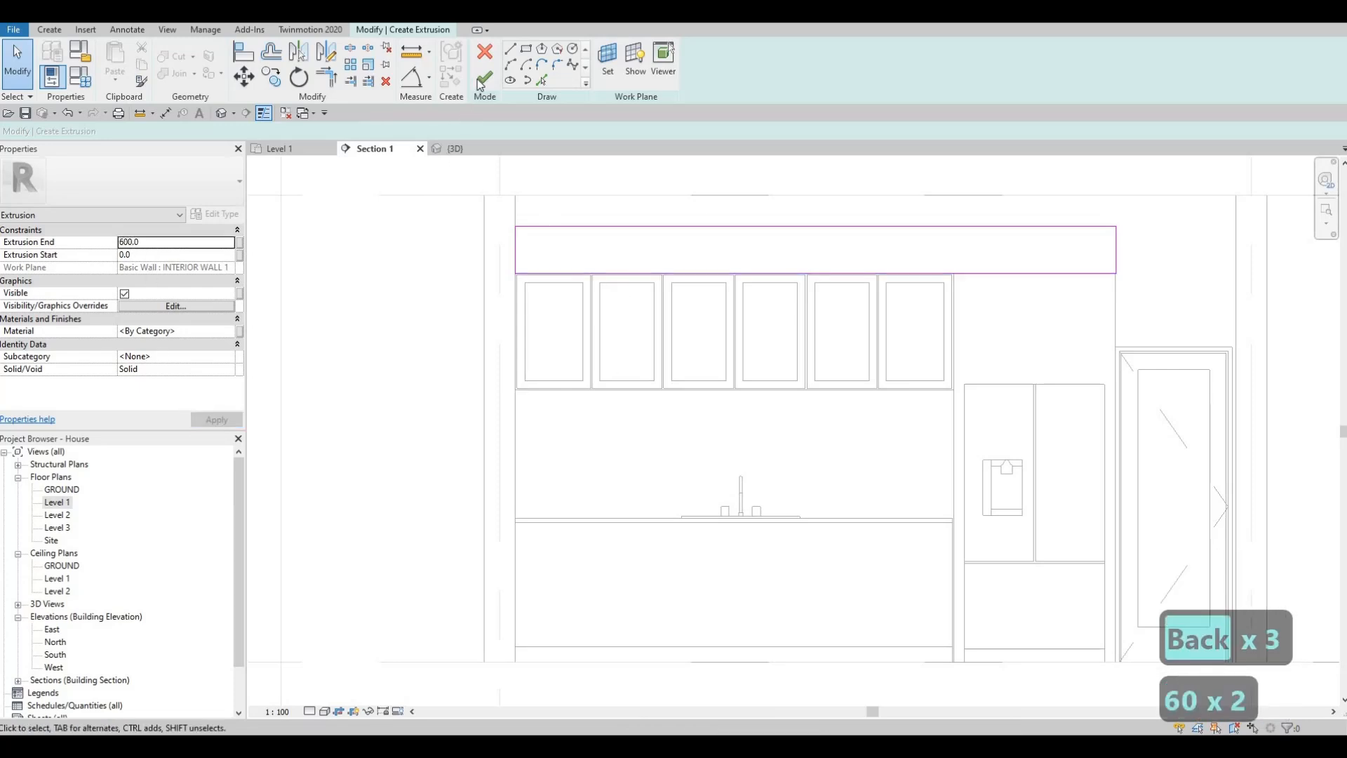
# - Assign the Concrete, Aerated material from the AEC Materials Concrete library to the filler extrusion
pyautogui.click(232, 330)
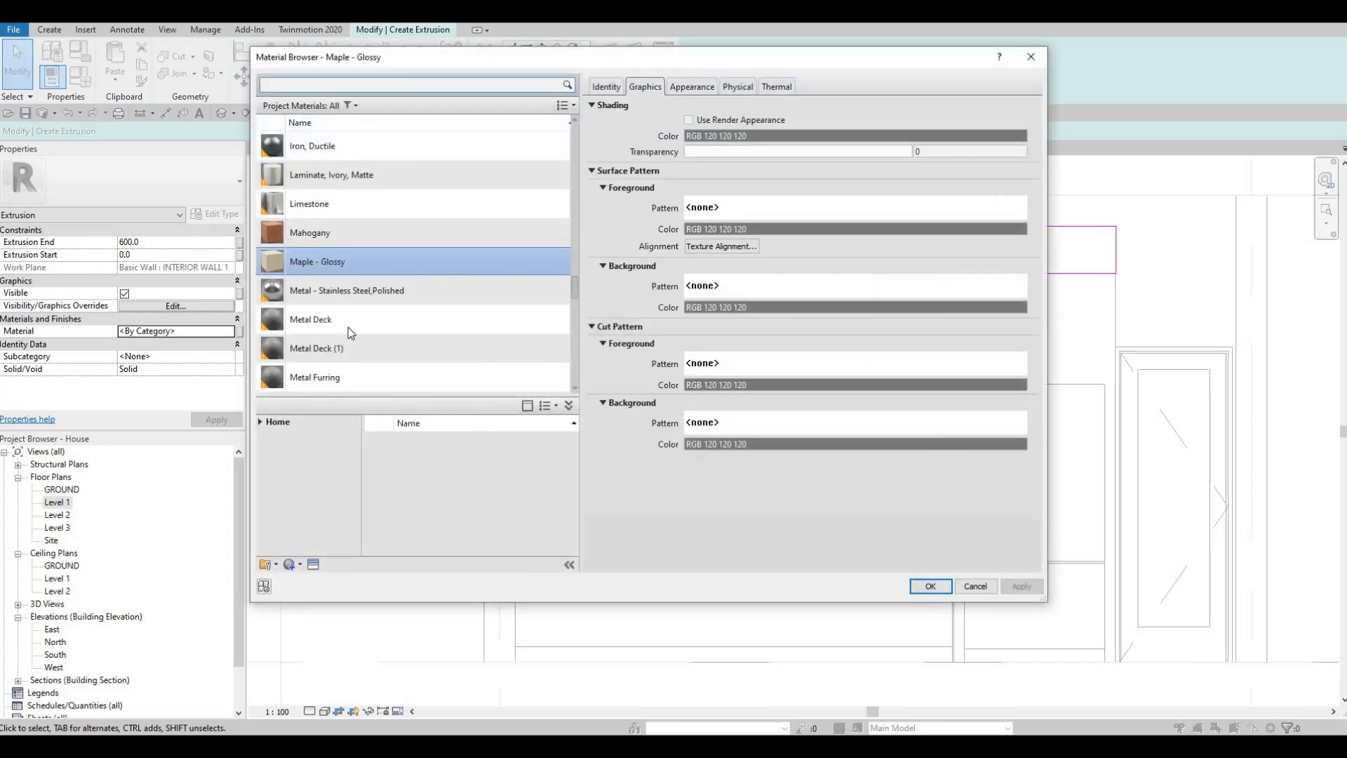
pyautogui.scroll(-5, 298, 377)
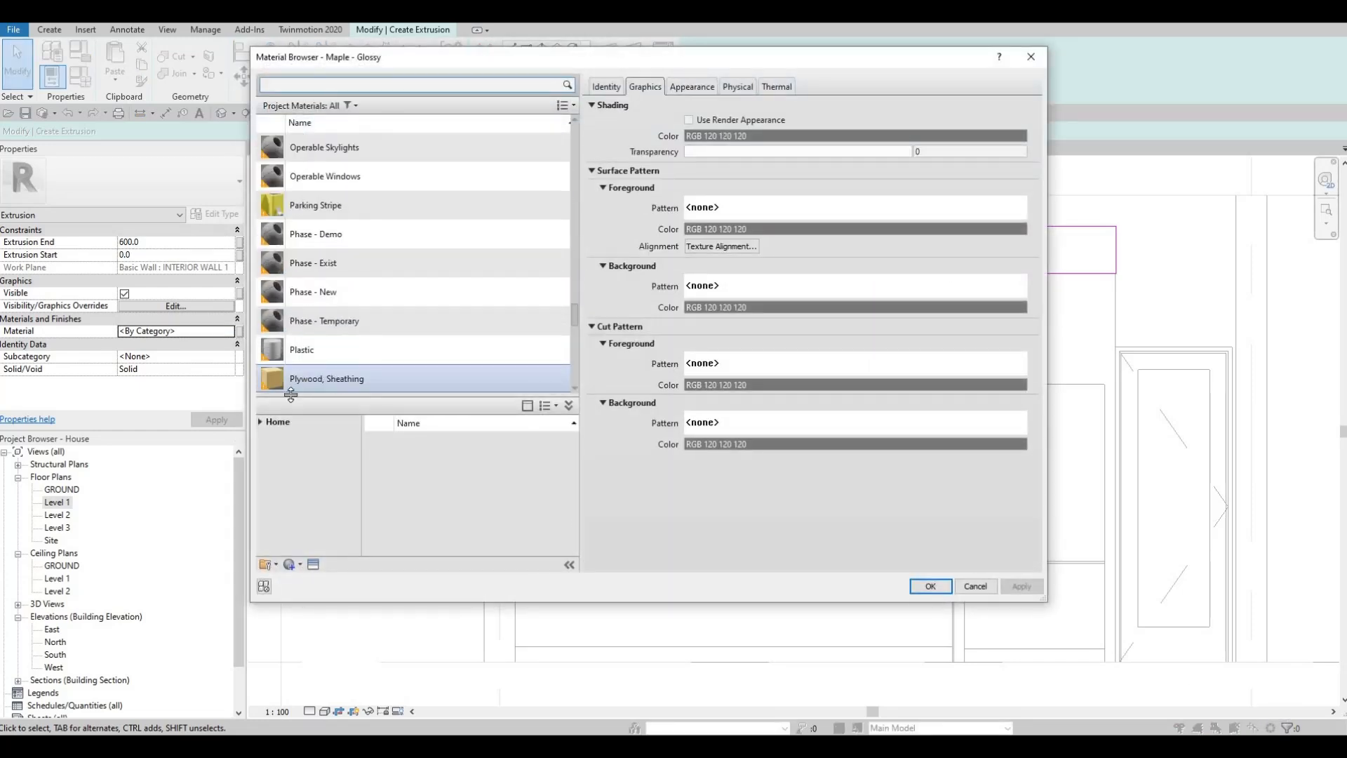
pyautogui.click(284, 385)
pyautogui.scroll(-3, 347, 311)
pyautogui.scroll(3, 342, 309)
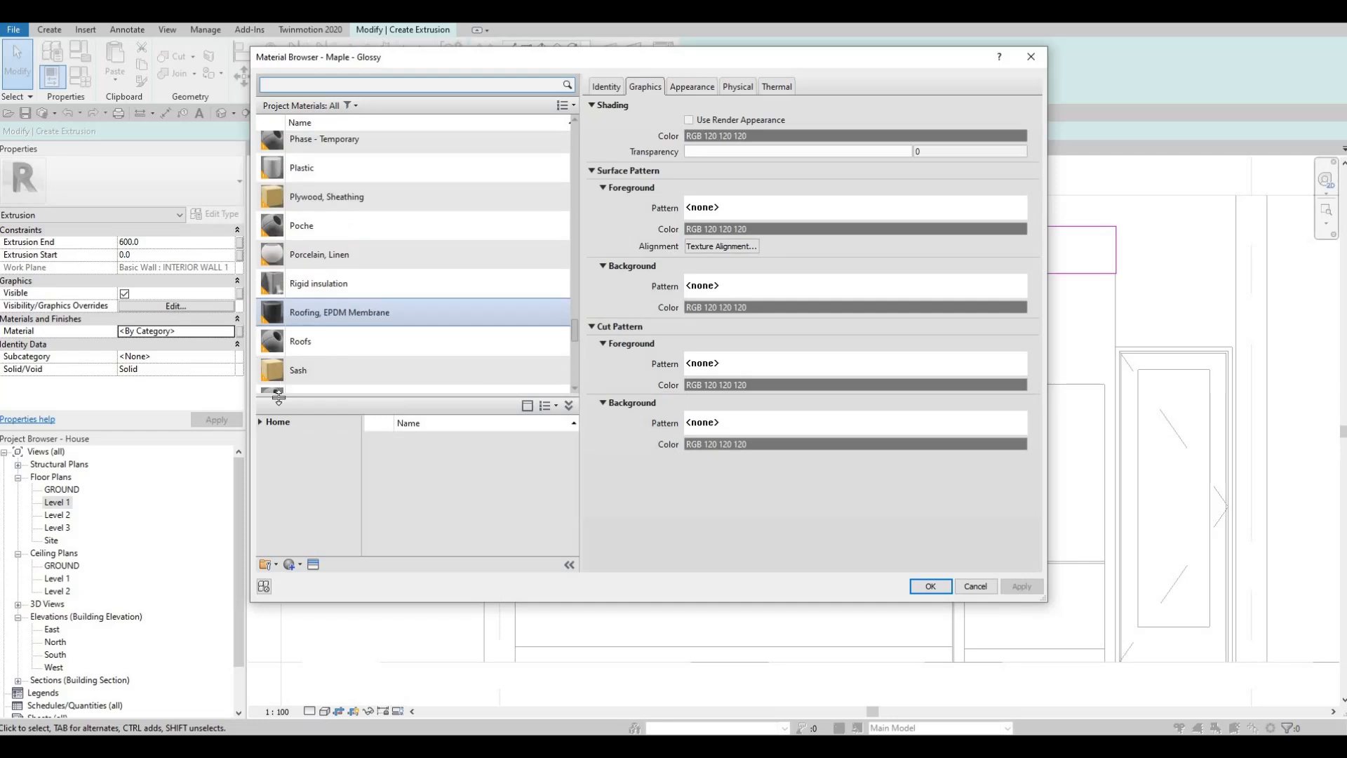
pyautogui.click(287, 341)
pyautogui.click(267, 422)
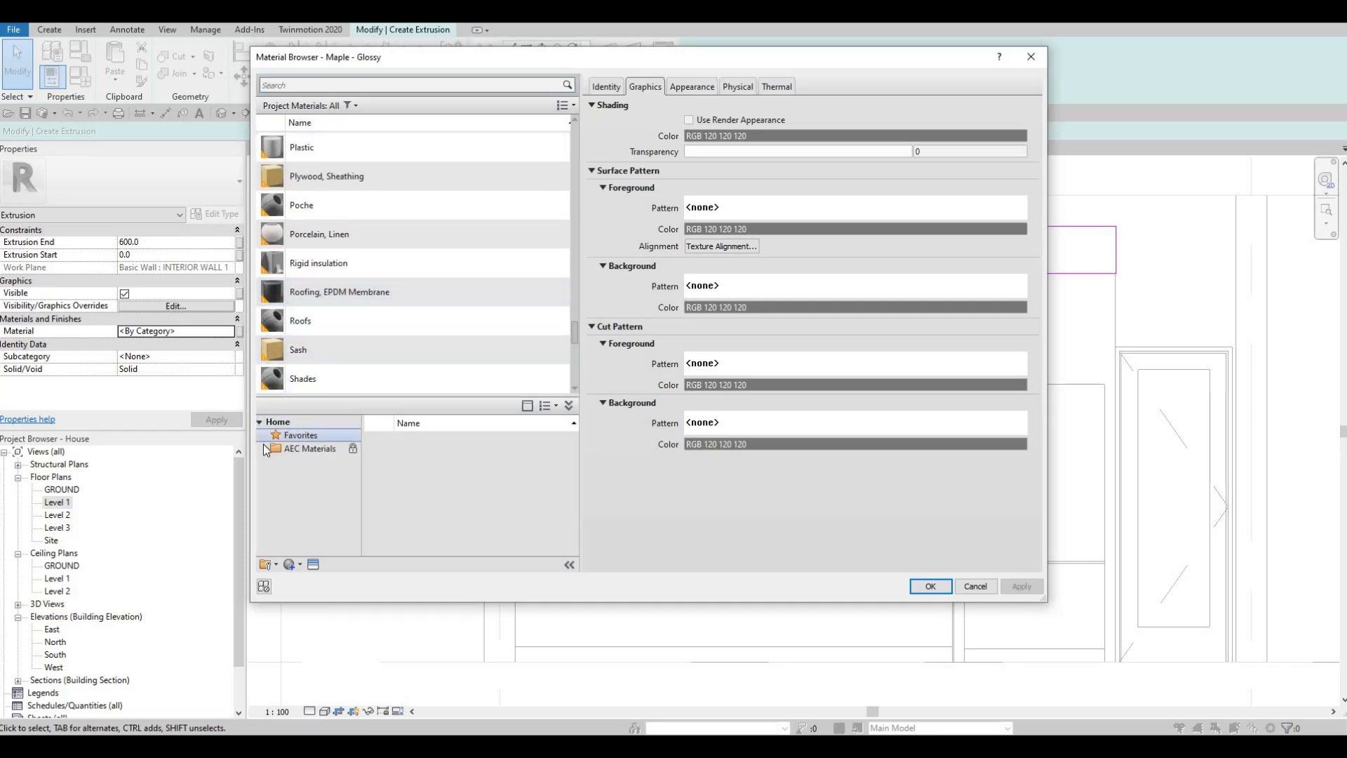
pyautogui.click(265, 449)
pyautogui.scroll(-1, 309, 464)
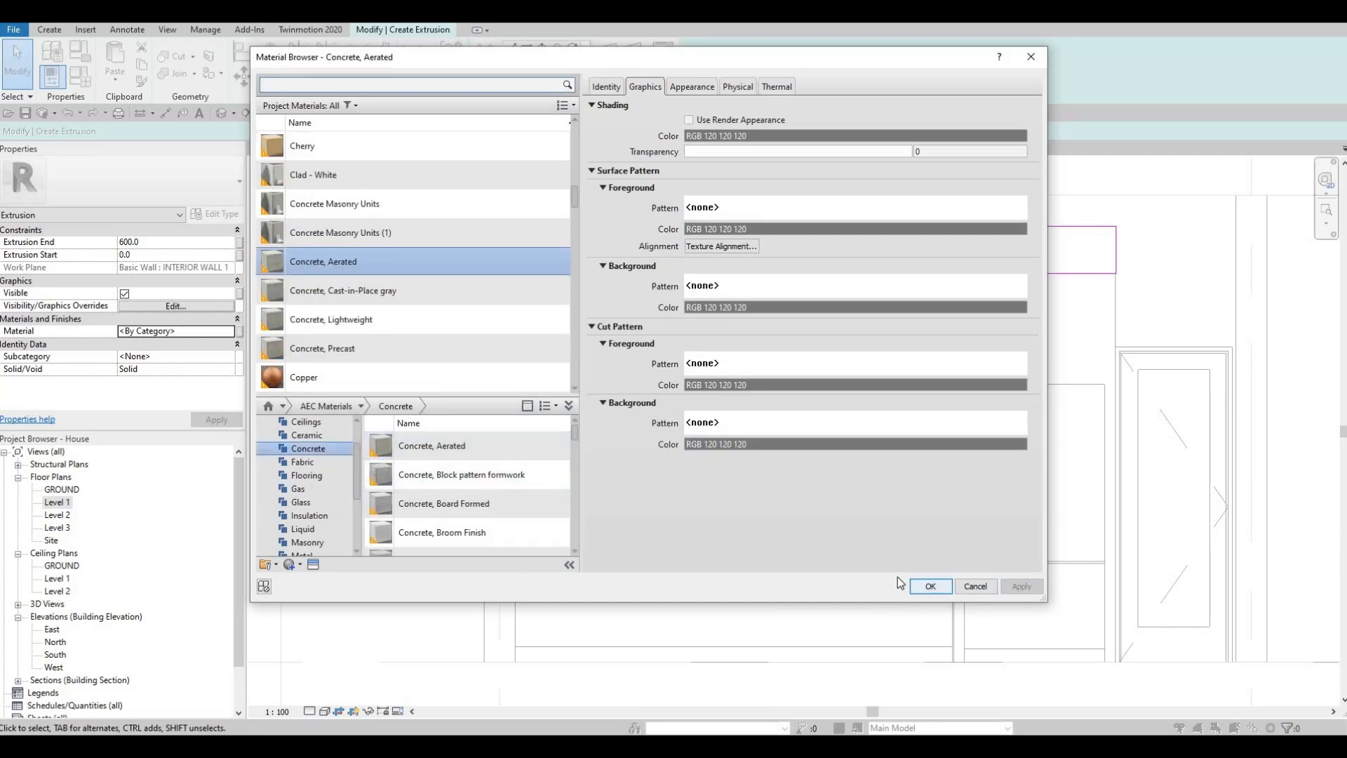
pyautogui.click(930, 586)
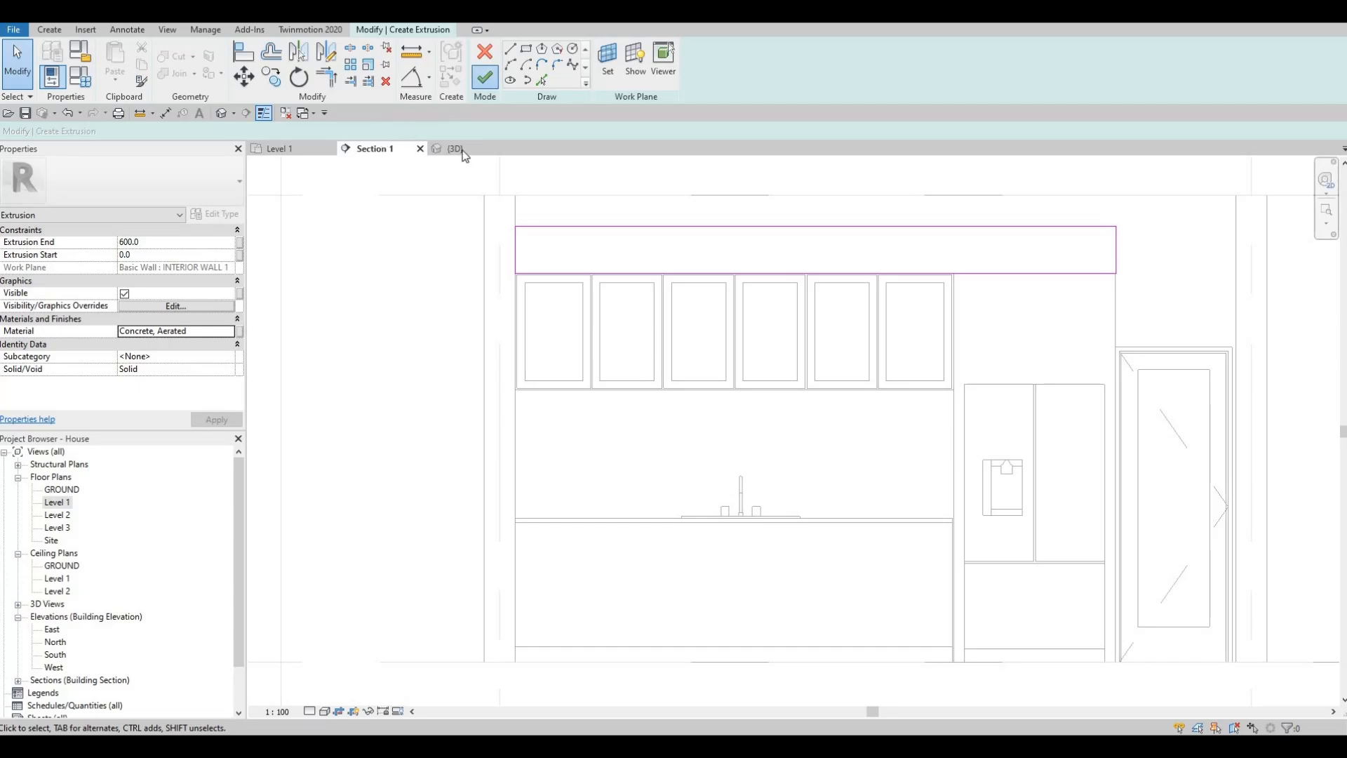
# - Finish the filler's sketch and, in the 3D view, stretch its front face outward to an extrusion depth of about 942
pyautogui.click(484, 77)
pyautogui.click(453, 148)
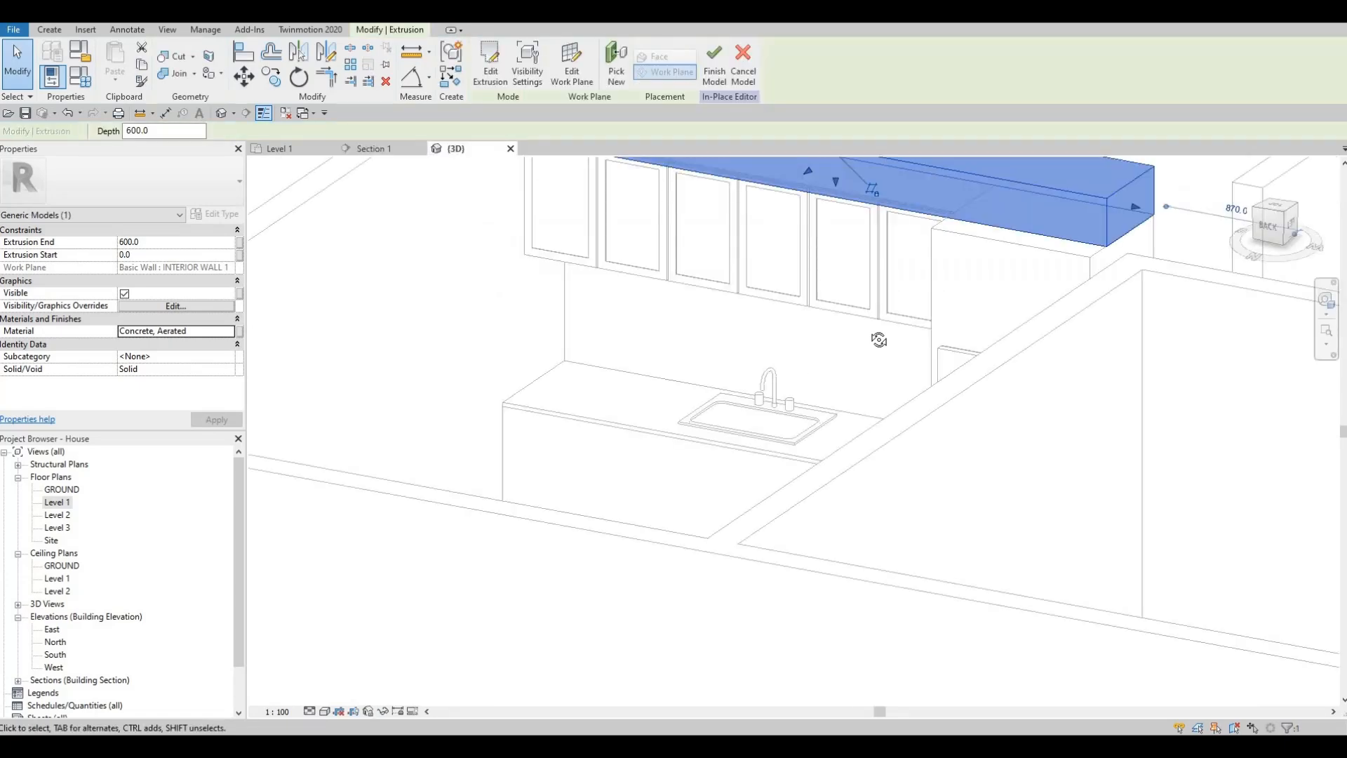
pyautogui.keyDown('shift'); pyautogui.moveTo(878, 339); pyautogui.dragTo(795, 453, button='middle'); pyautogui.keyUp('shift')
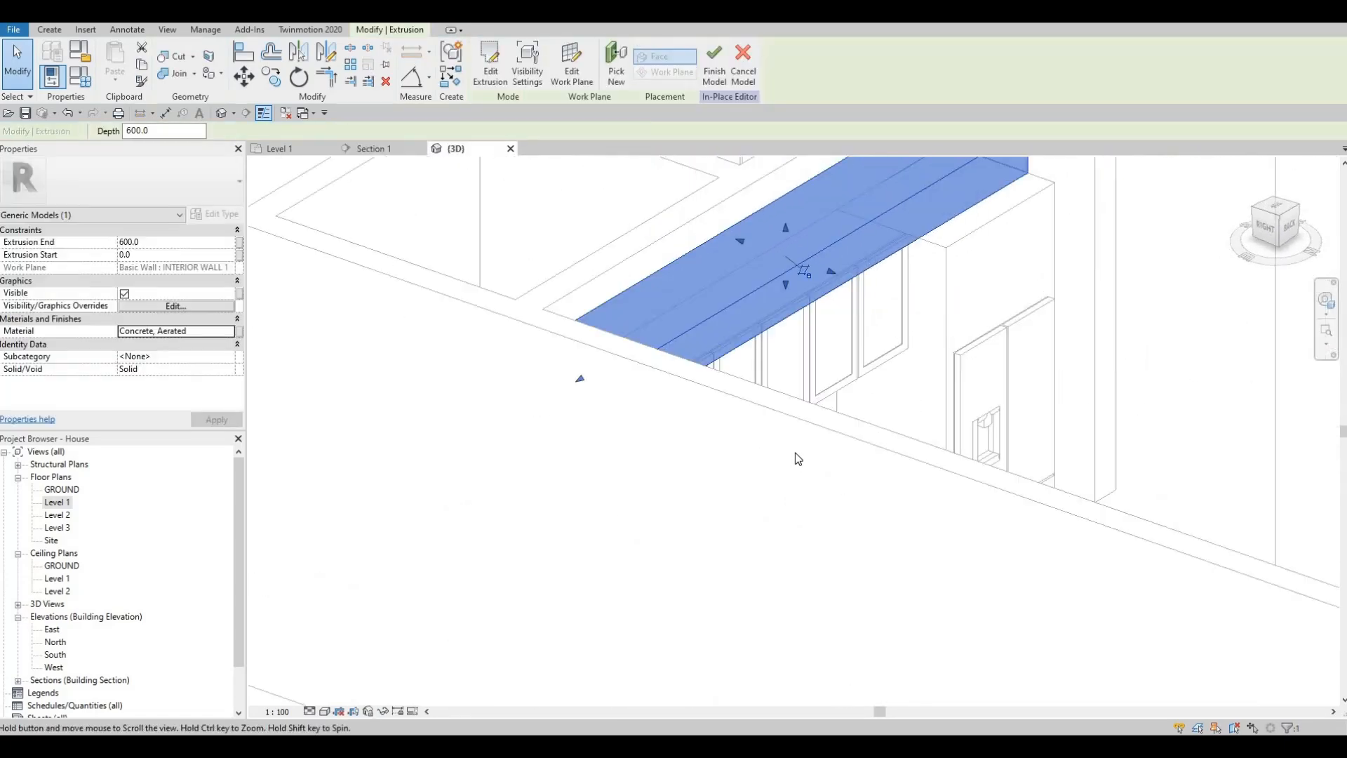
pyautogui.scroll(-2, 793, 449)
pyautogui.moveTo(800, 436); pyautogui.dragTo(842, 495)
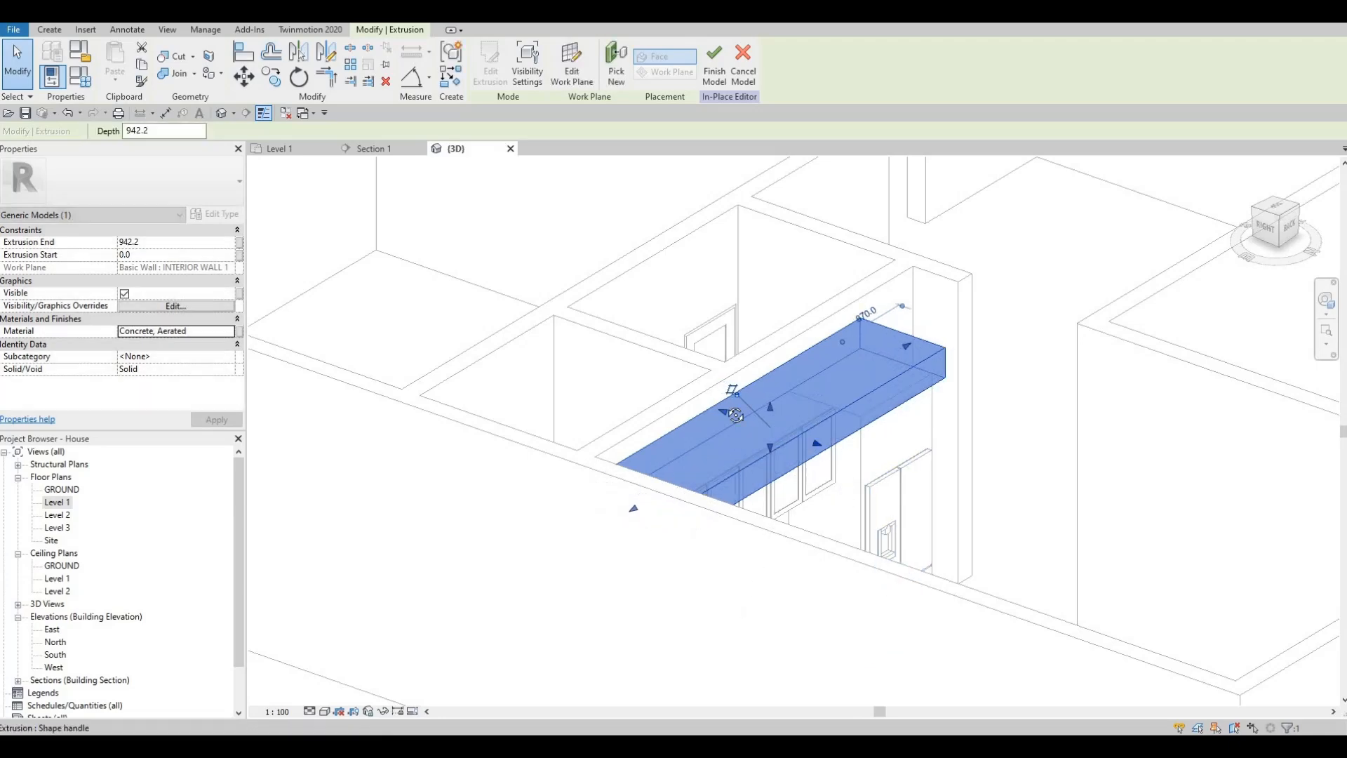
pyautogui.press('Escape')
# - Check the filler's overhang above the wall cabinets and fridge in 3D and finish the in-place model
pyautogui.keyDown('shift'); pyautogui.moveTo(677, 394); pyautogui.dragTo(877, 340, button='middle'); pyautogui.keyUp('shift')
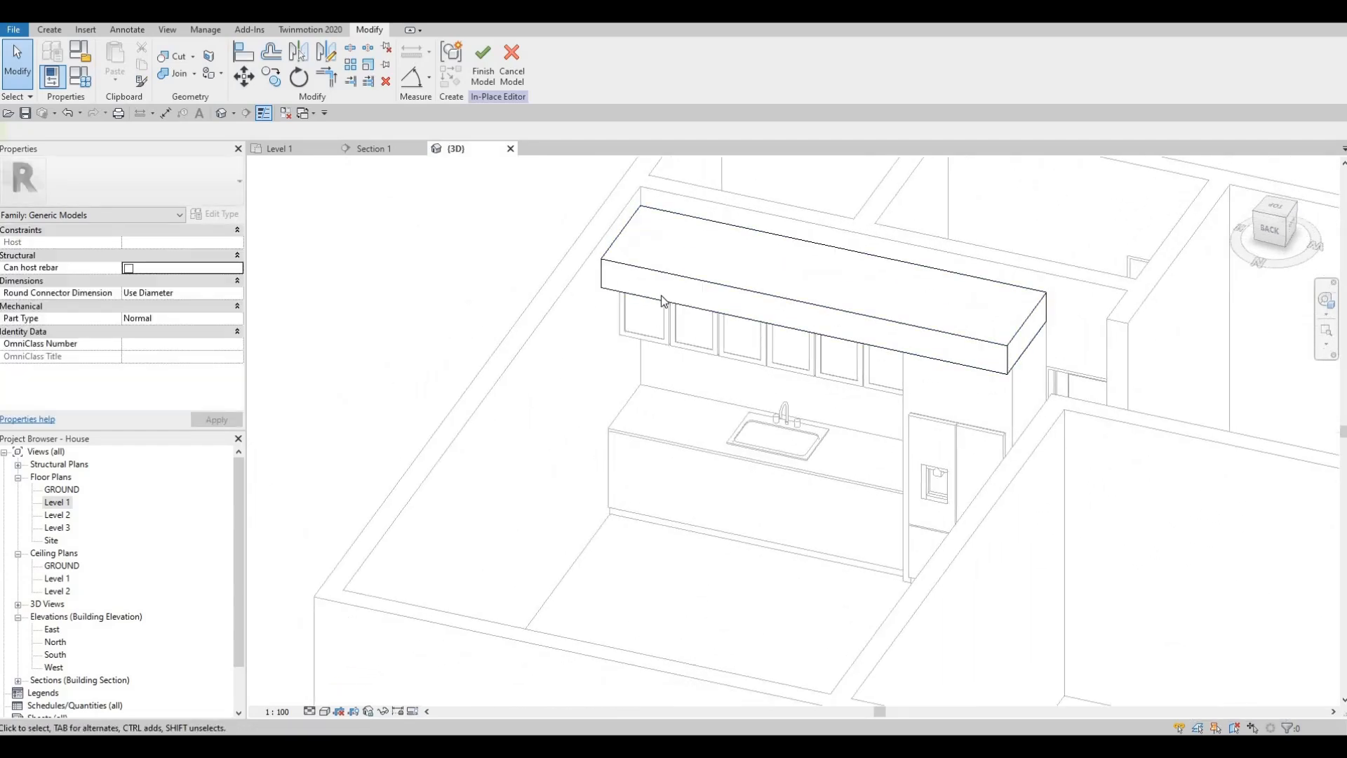
pyautogui.scroll(5, 645, 300)
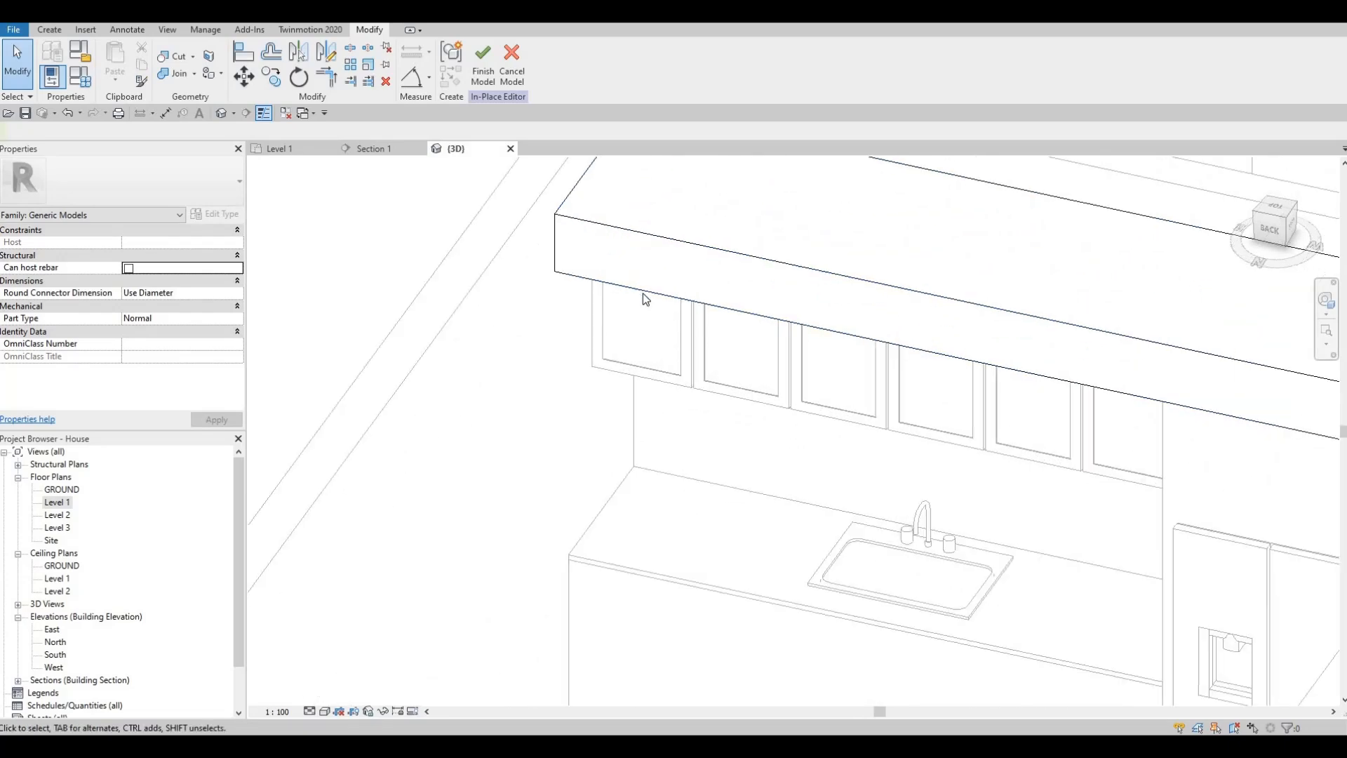
pyautogui.scroll(-2, 641, 294)
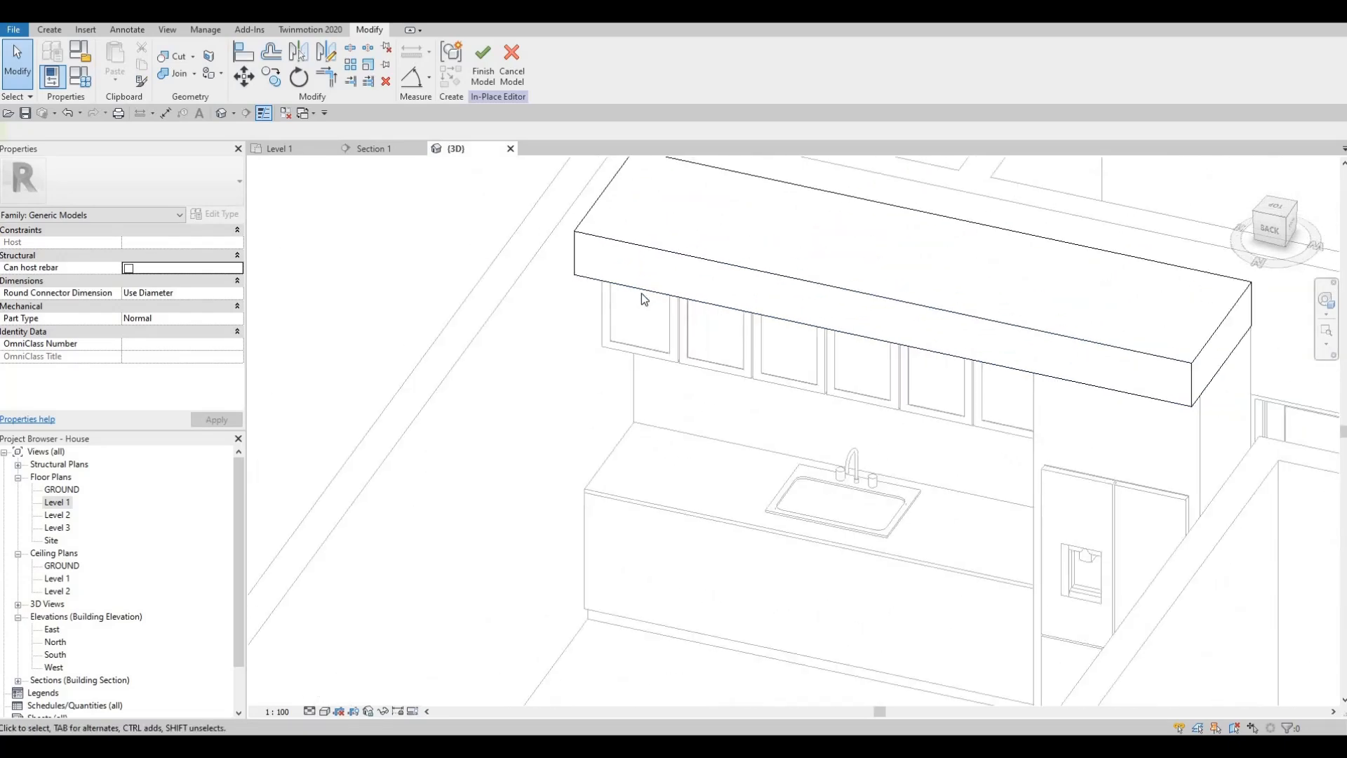
pyautogui.scroll(-3, 654, 300)
pyautogui.press('F1')
pyautogui.press('F1')
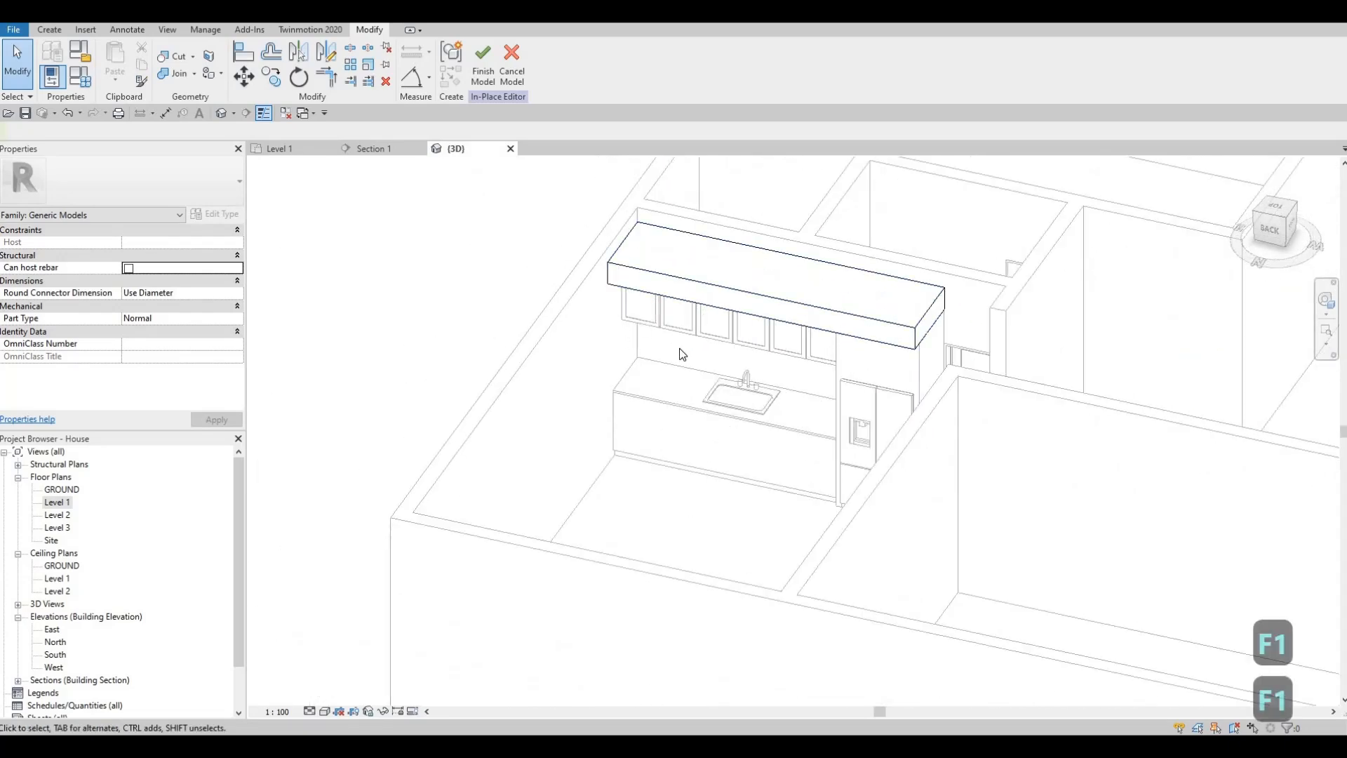
pyautogui.moveTo(529, 236); pyautogui.dragTo(514, 272, button='middle')
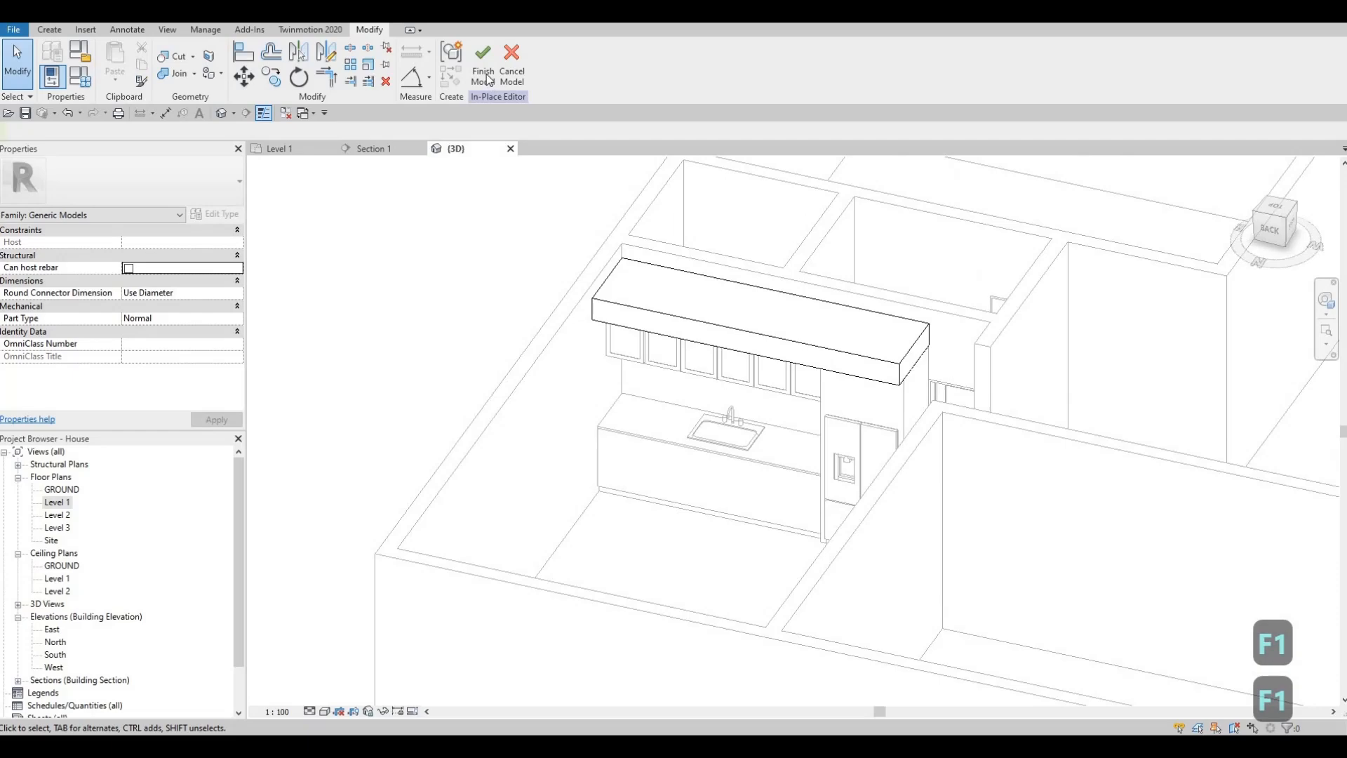
pyautogui.click(489, 79)
pyautogui.moveTo(487, 338); pyautogui.dragTo(480, 254, button='middle')
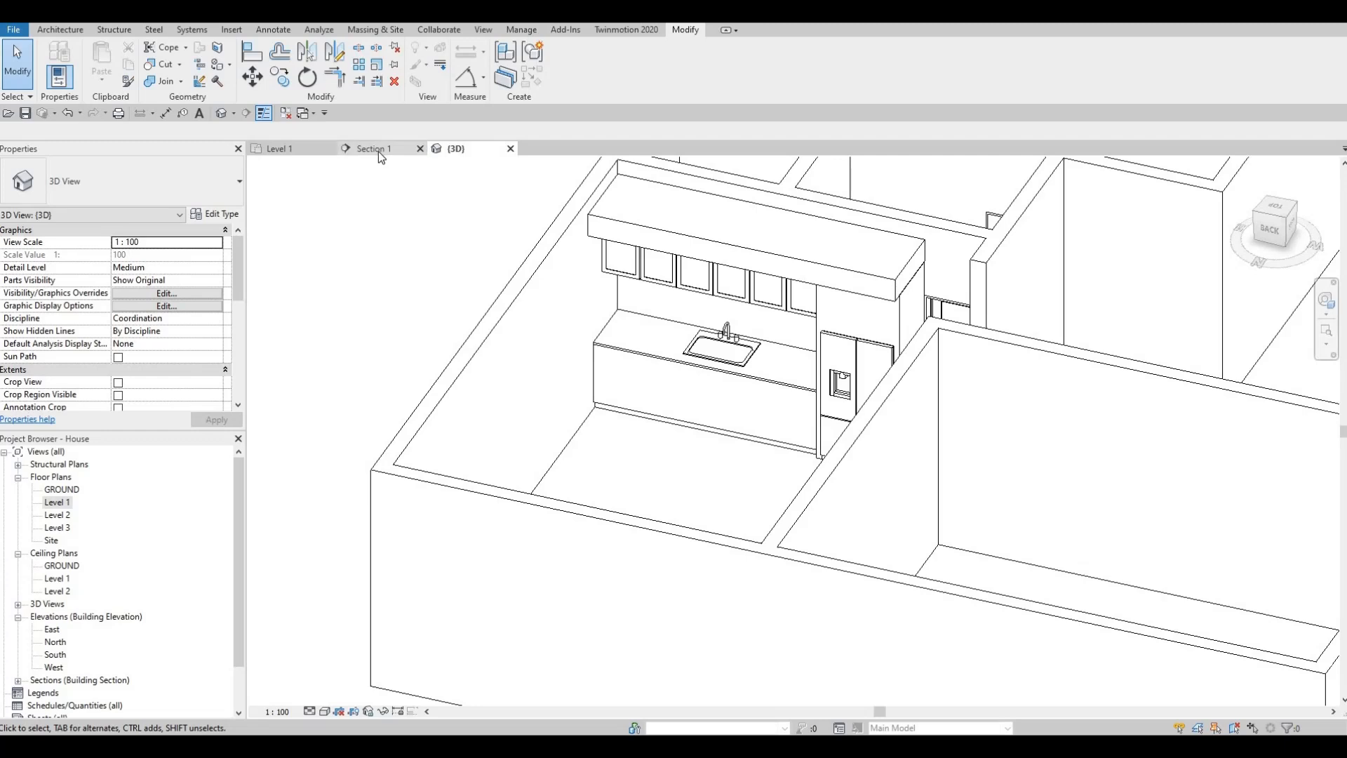
# - Open the base cabinet and countertop model for in-place editing in the Section 1 view
pyautogui.moveTo(657, 449); pyautogui.dragTo(639, 355, button='middle')
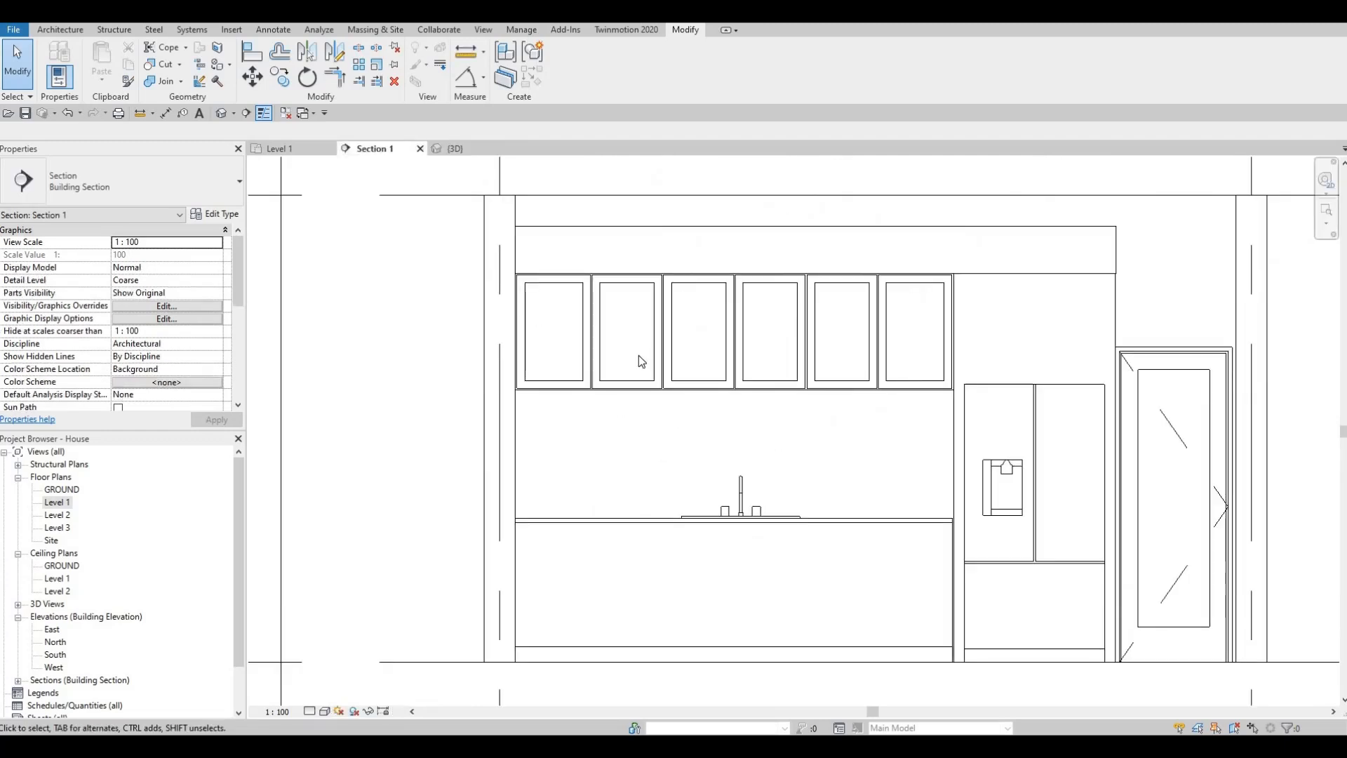
pyautogui.scroll(-1, 663, 449)
pyautogui.press('Escape')
pyautogui.press('Escape')
pyautogui.moveTo(690, 483); pyautogui.dragTo(658, 418, button='middle')
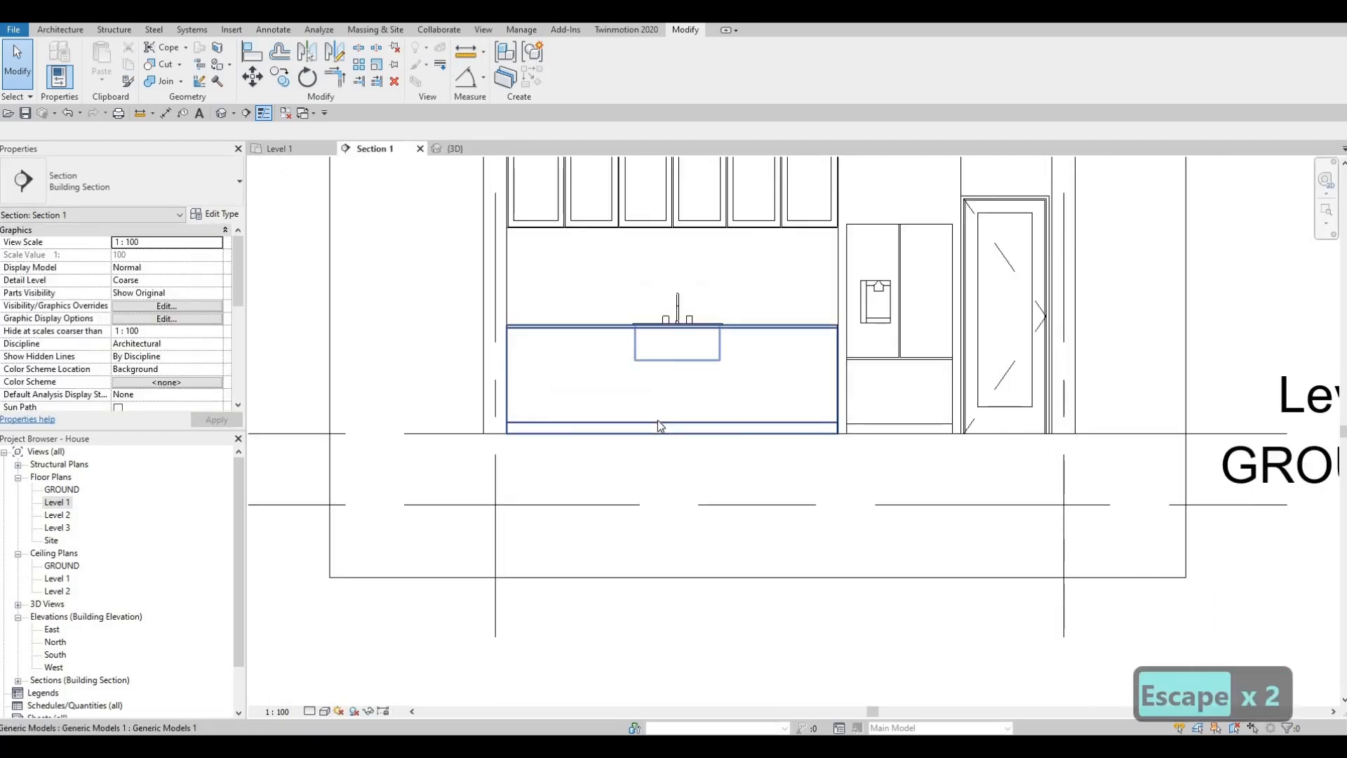
pyautogui.click(660, 426)
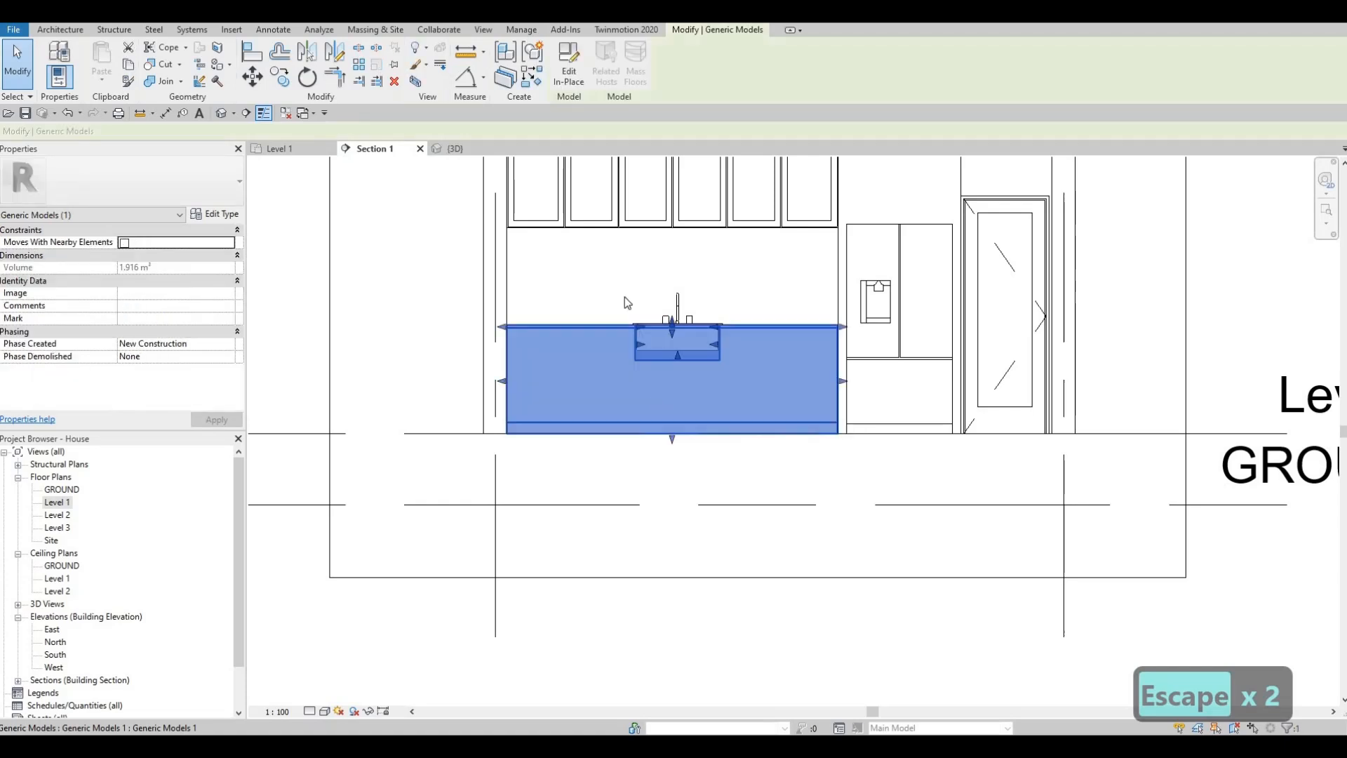
pyautogui.click(569, 70)
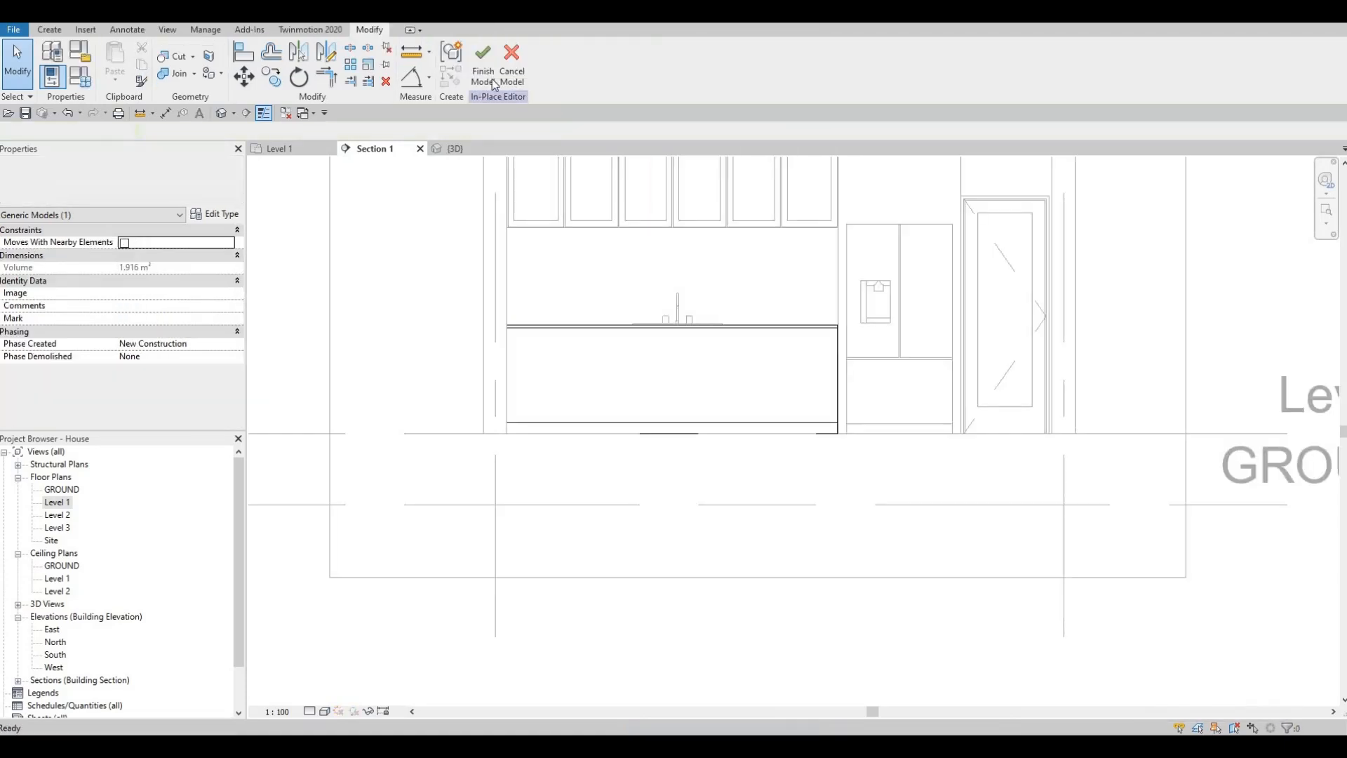
# - Start a solid extrusion in the base cabinet model with the cabinet's front face picked as the work plane
pyautogui.click(49, 30)
pyautogui.click(117, 63)
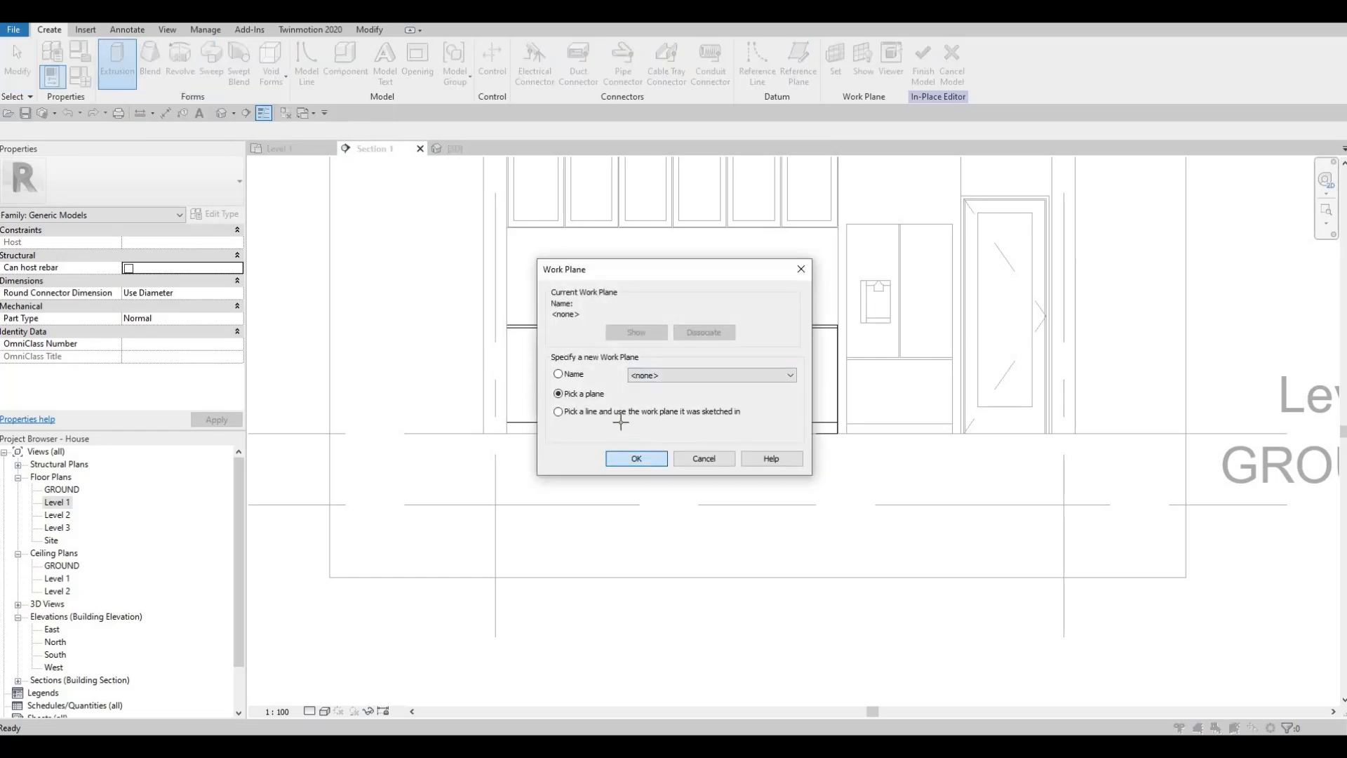
pyautogui.click(627, 459)
pyautogui.press('Tab')
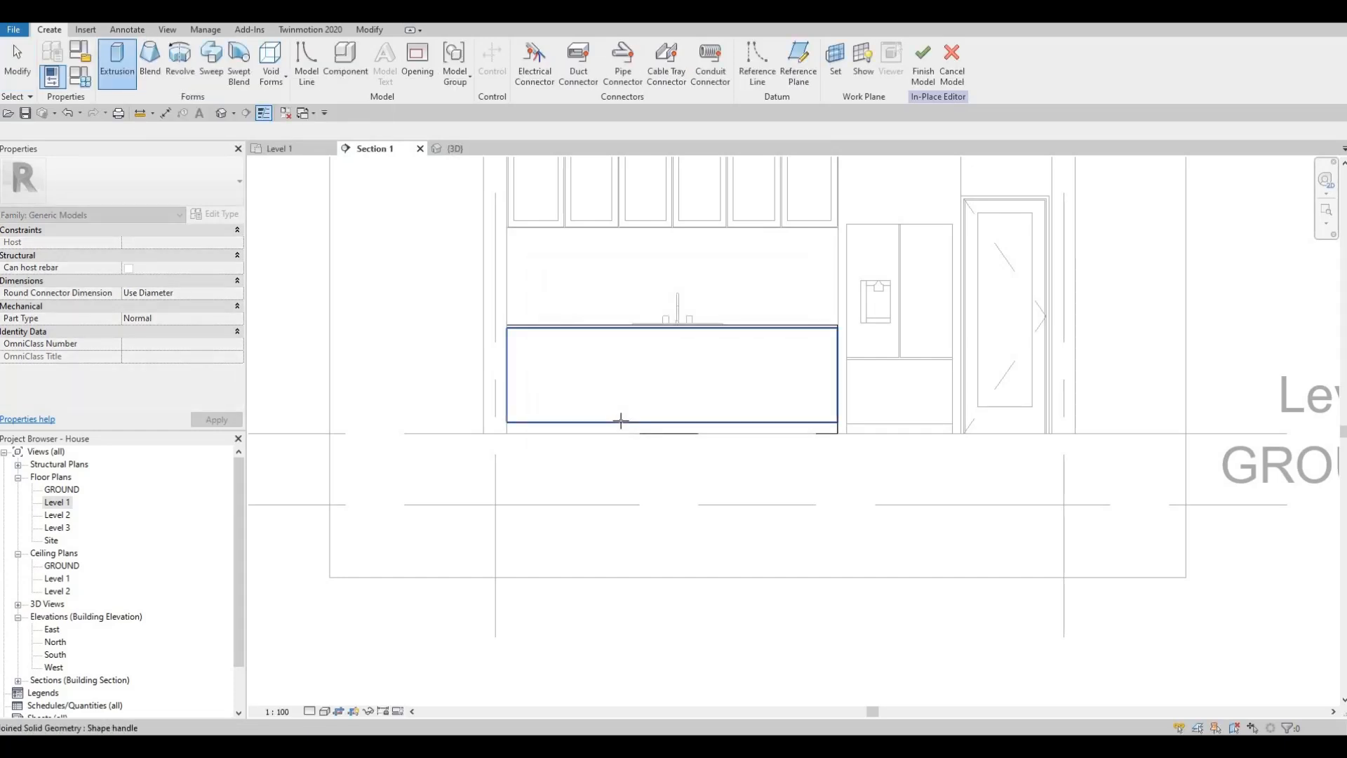
pyautogui.click(596, 417)
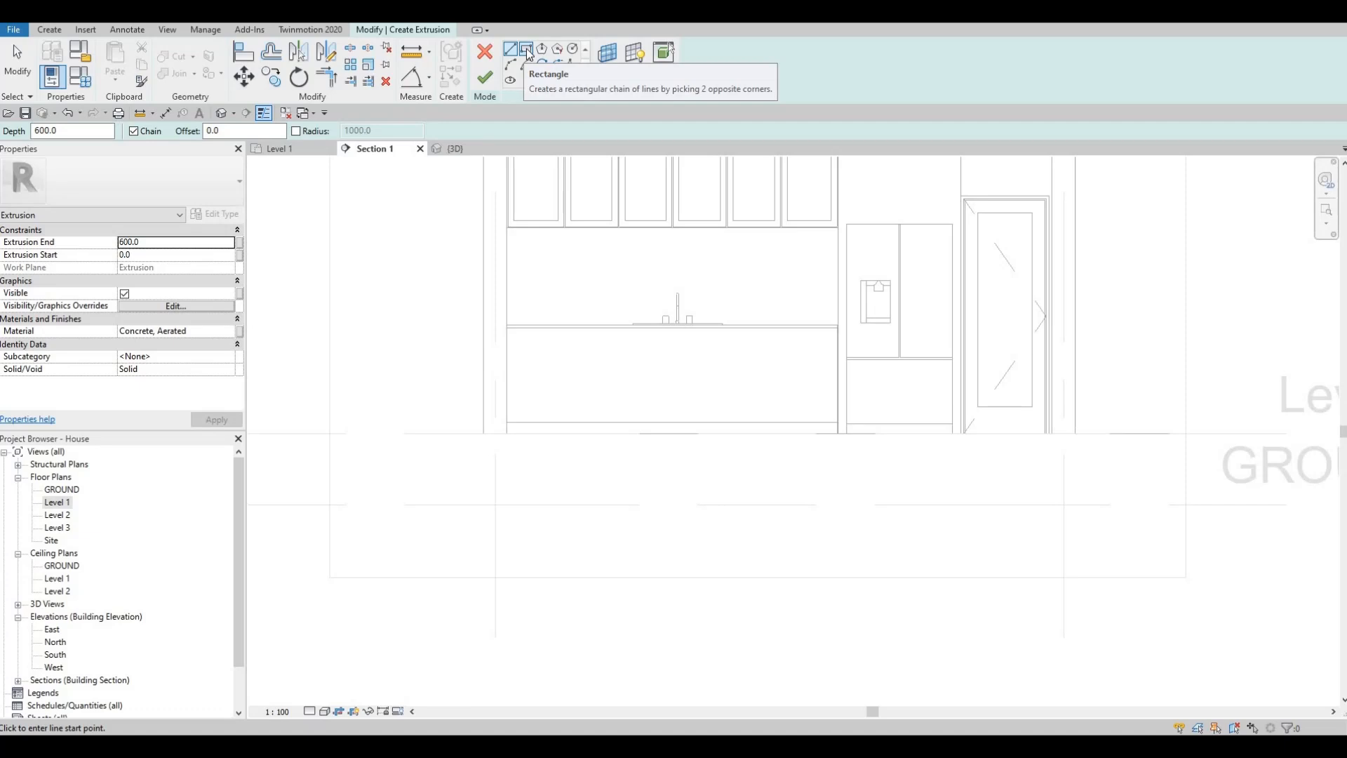
# - Choose the Rectangle sketch tool and set the extrusion end for the new base cabinet extrusion to 25
pyautogui.click(527, 51)
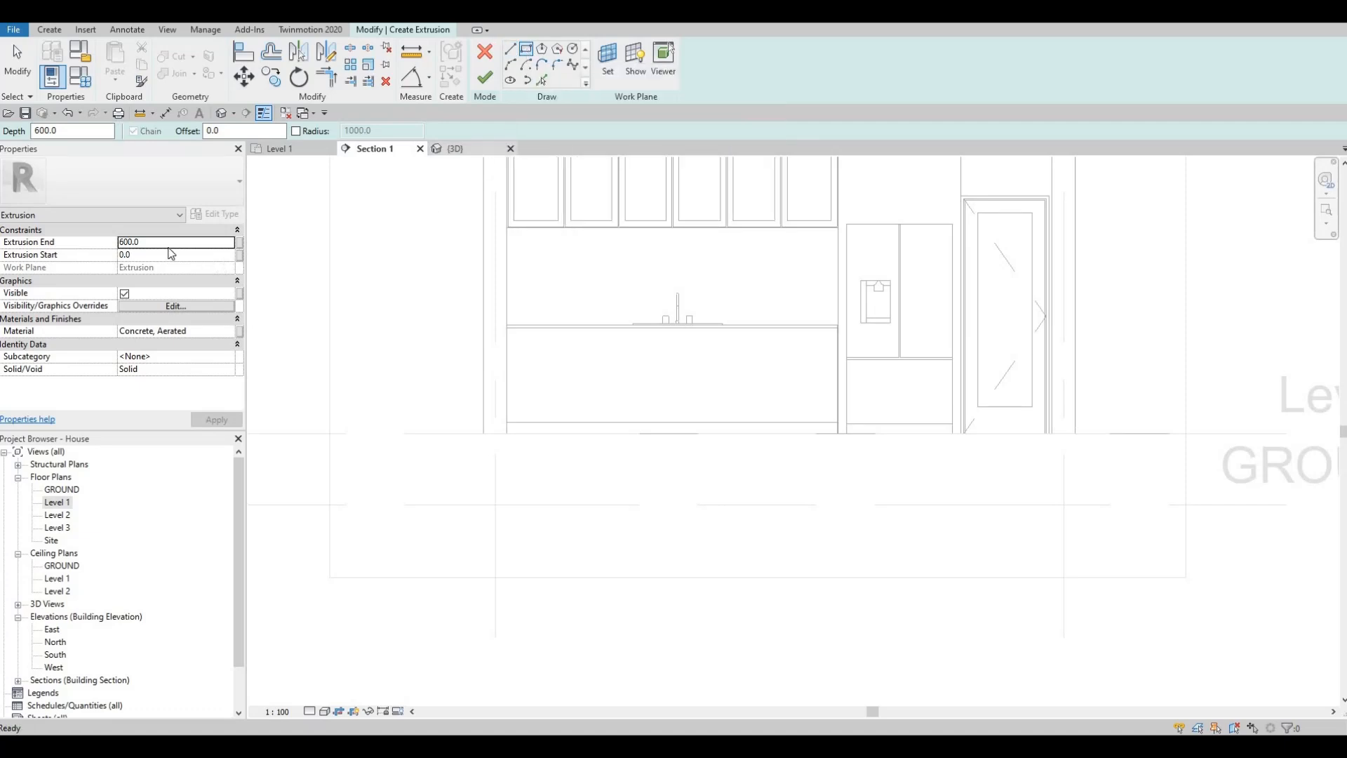
pyautogui.click(162, 242)
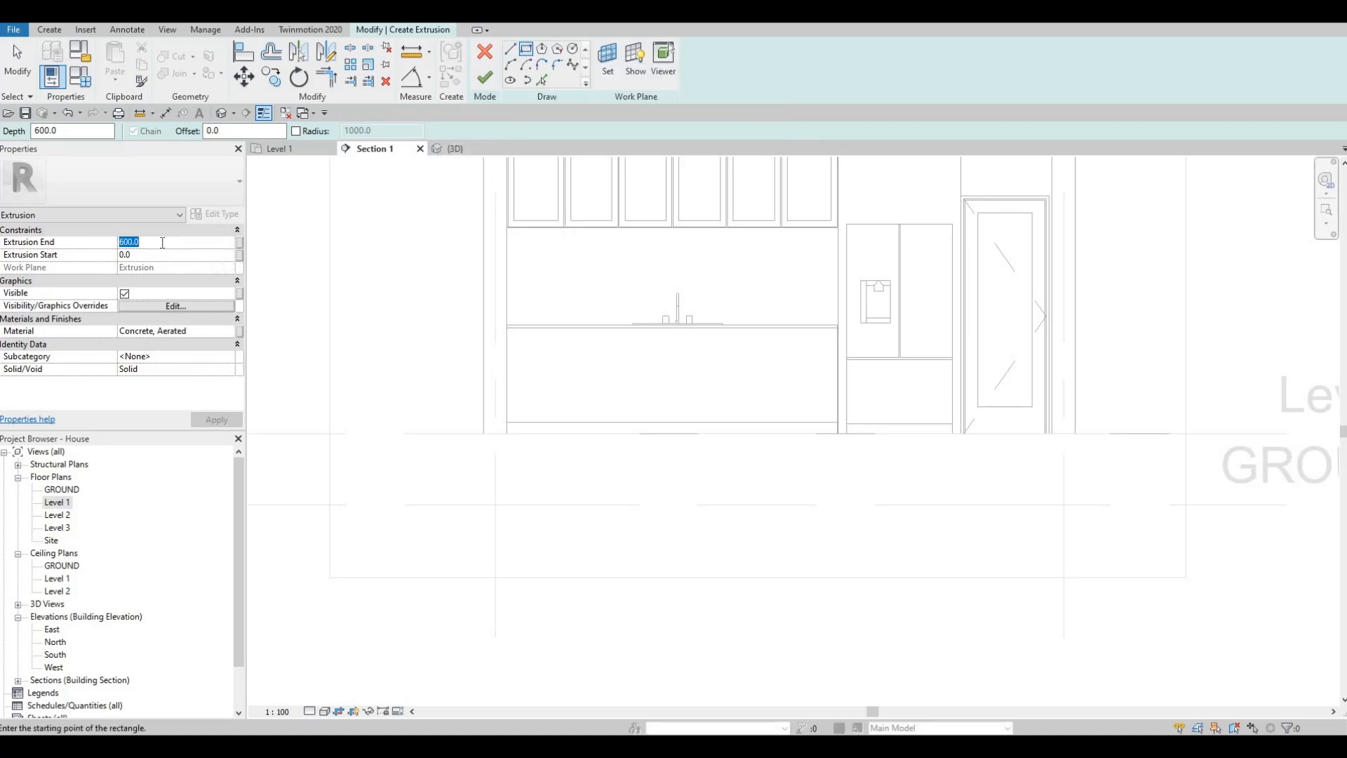
pyautogui.write('25')
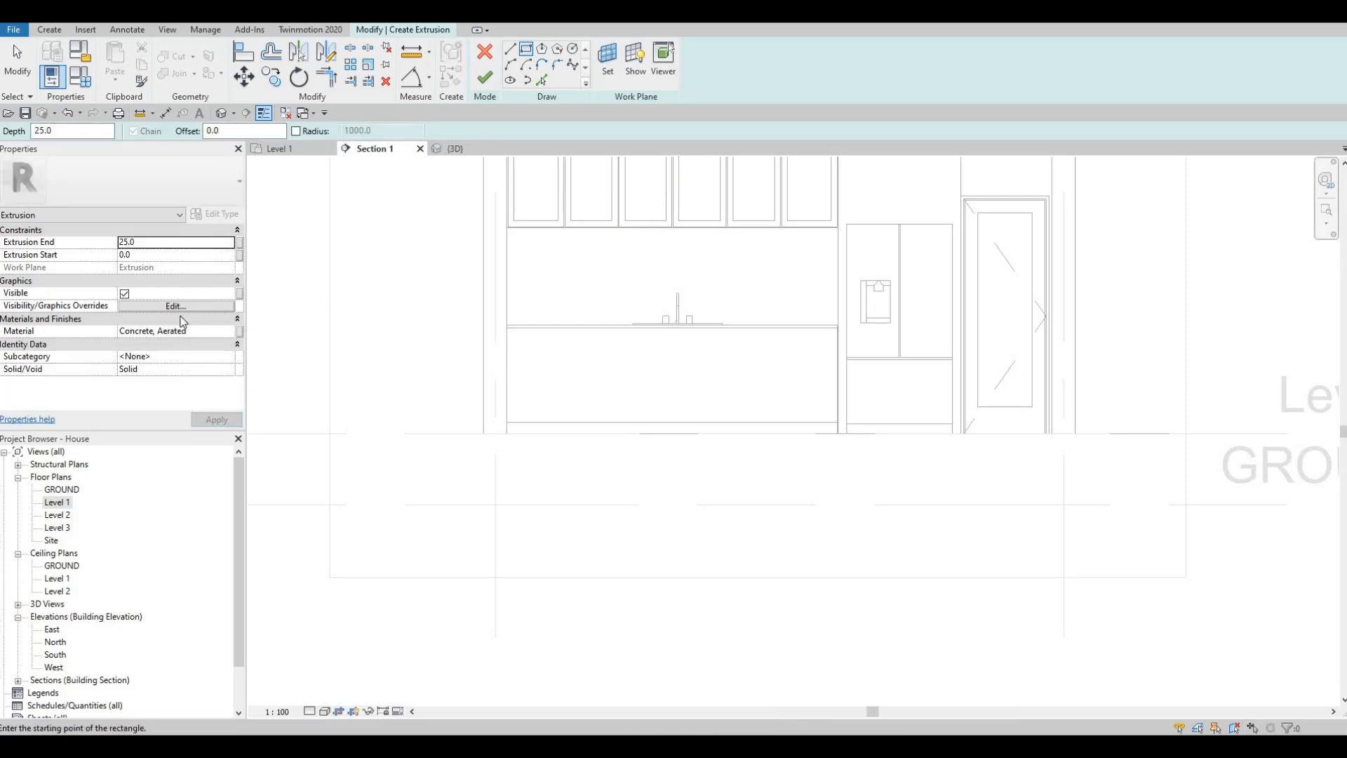
# - Open the extrusion's material choices and browse the project materials and the AEC Materials Wood category
pyautogui.click(229, 333)
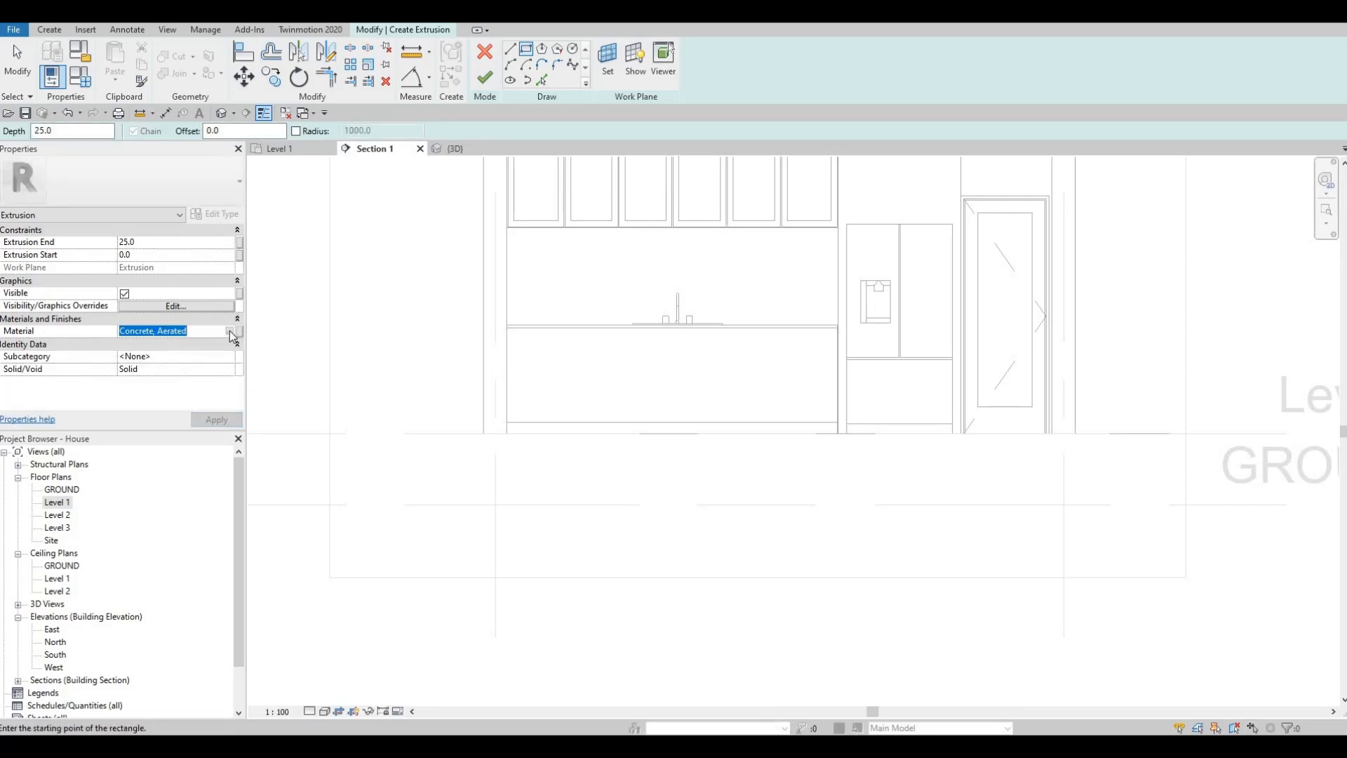
pyautogui.click(231, 331)
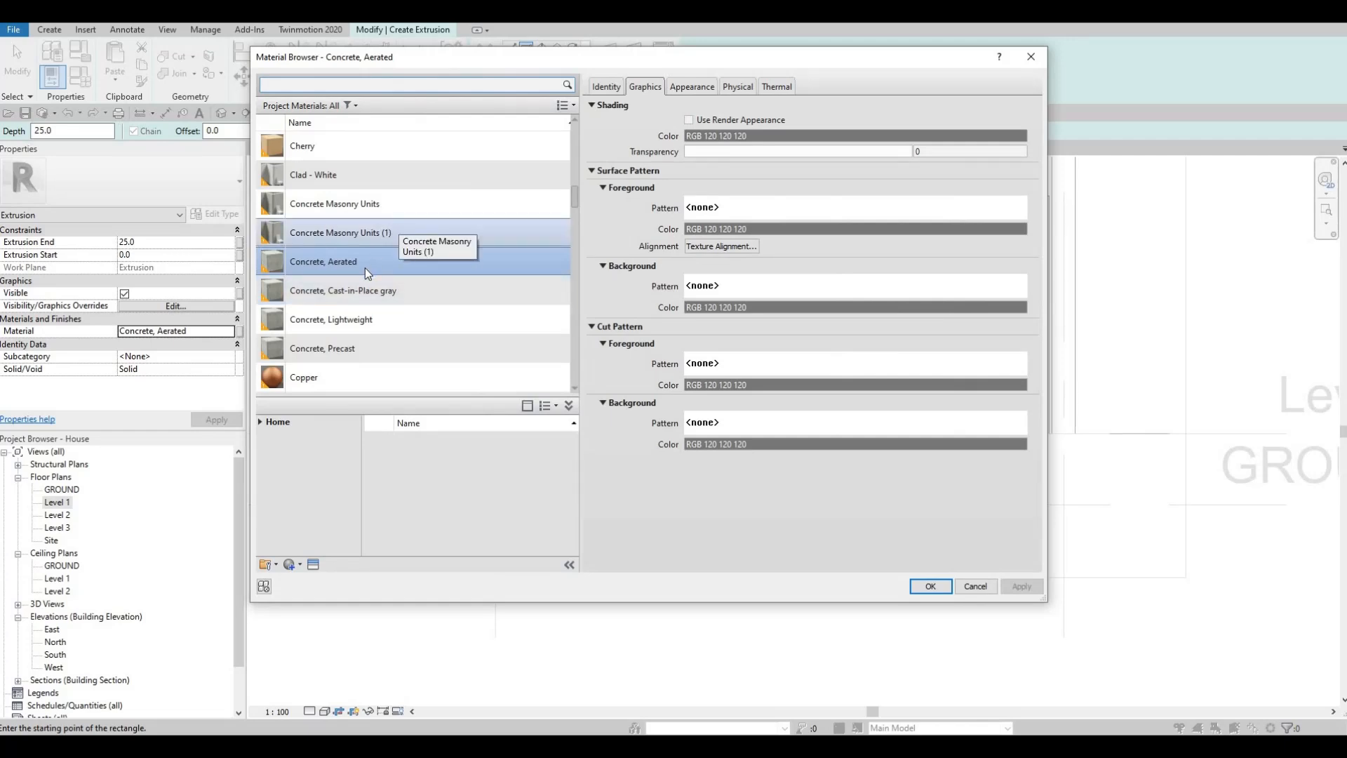
pyautogui.scroll(-15, 363, 268)
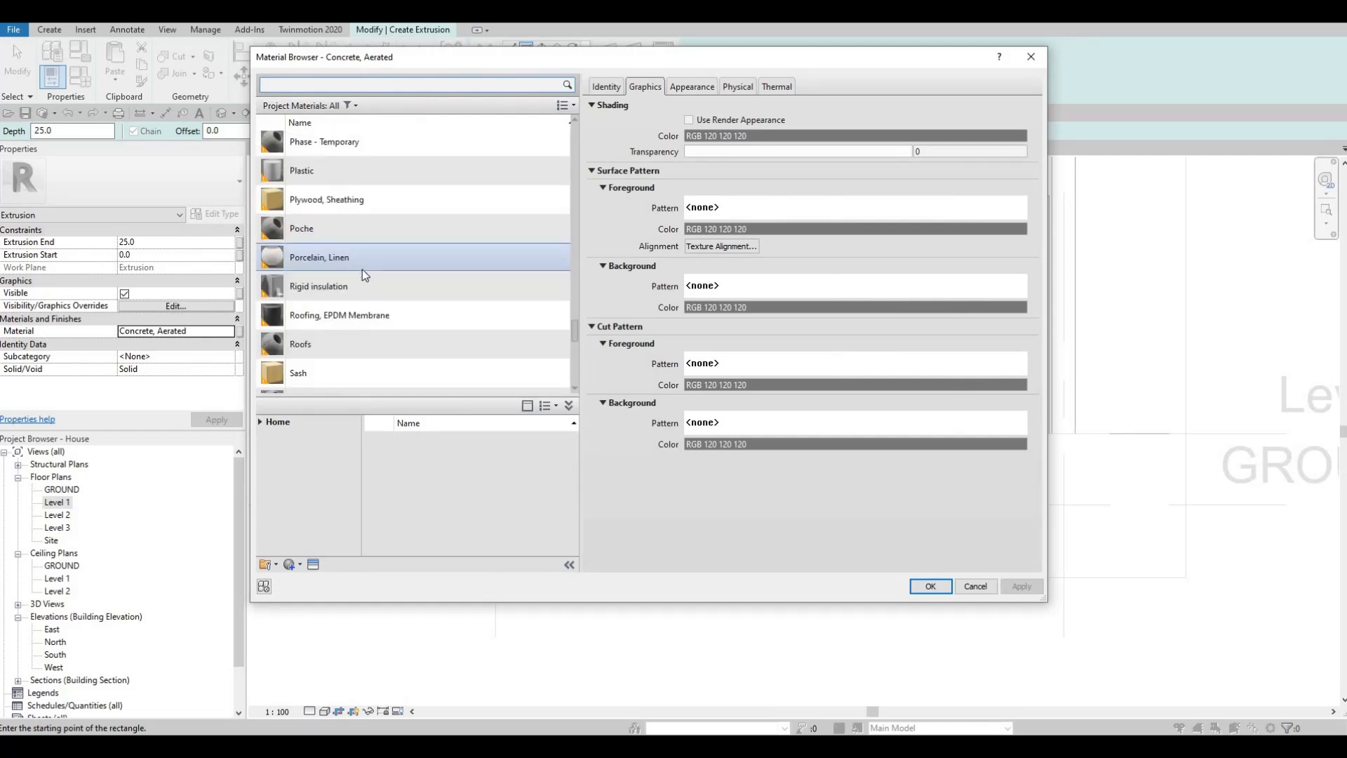
pyautogui.scroll(-5, 362, 268)
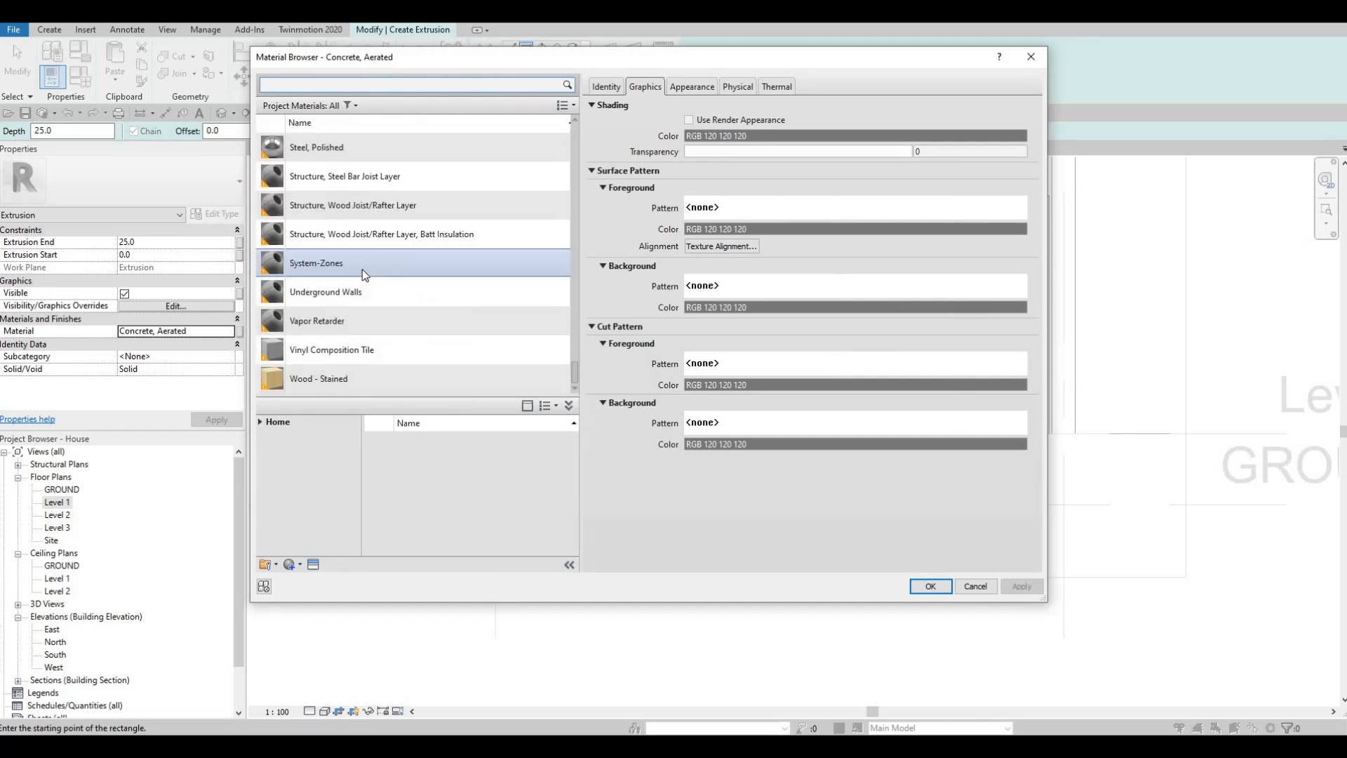
pyautogui.click(264, 423)
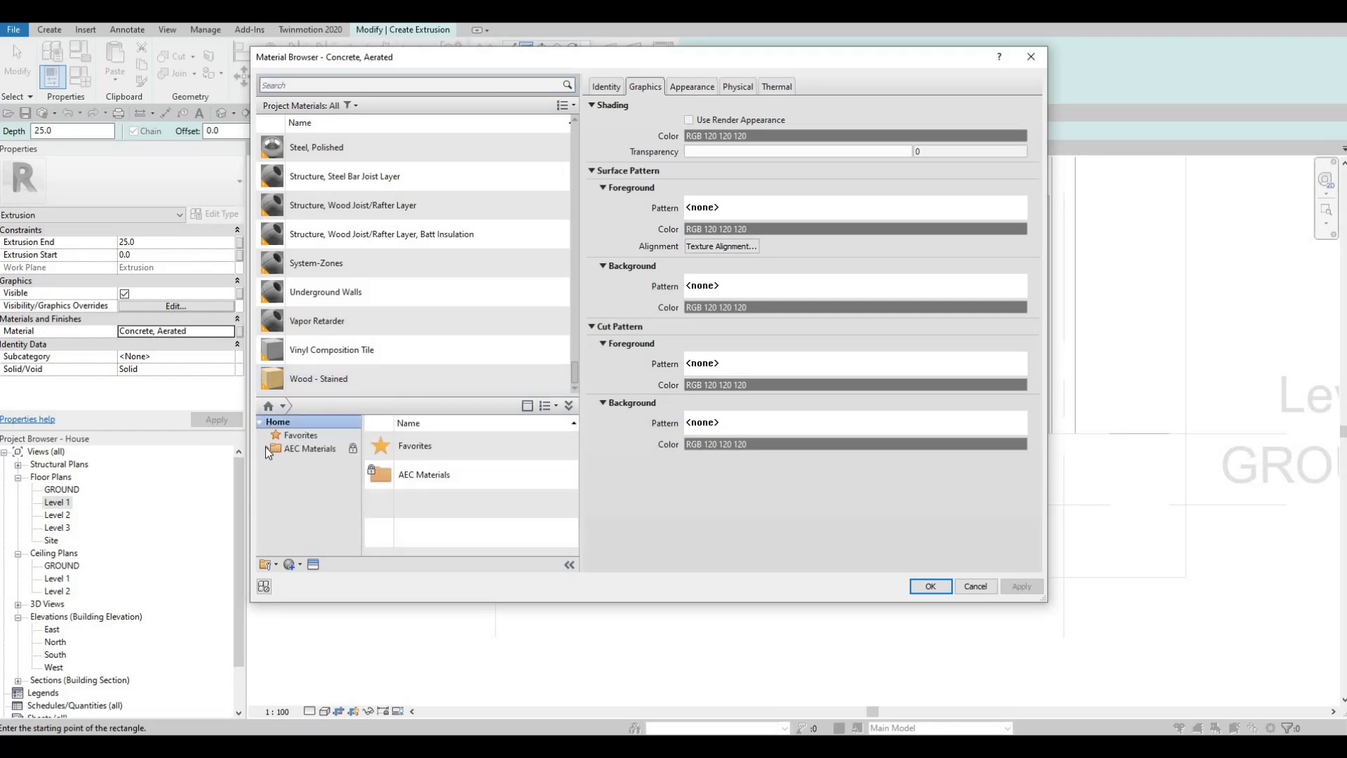
pyautogui.click(266, 448)
pyautogui.scroll(-5, 289, 506)
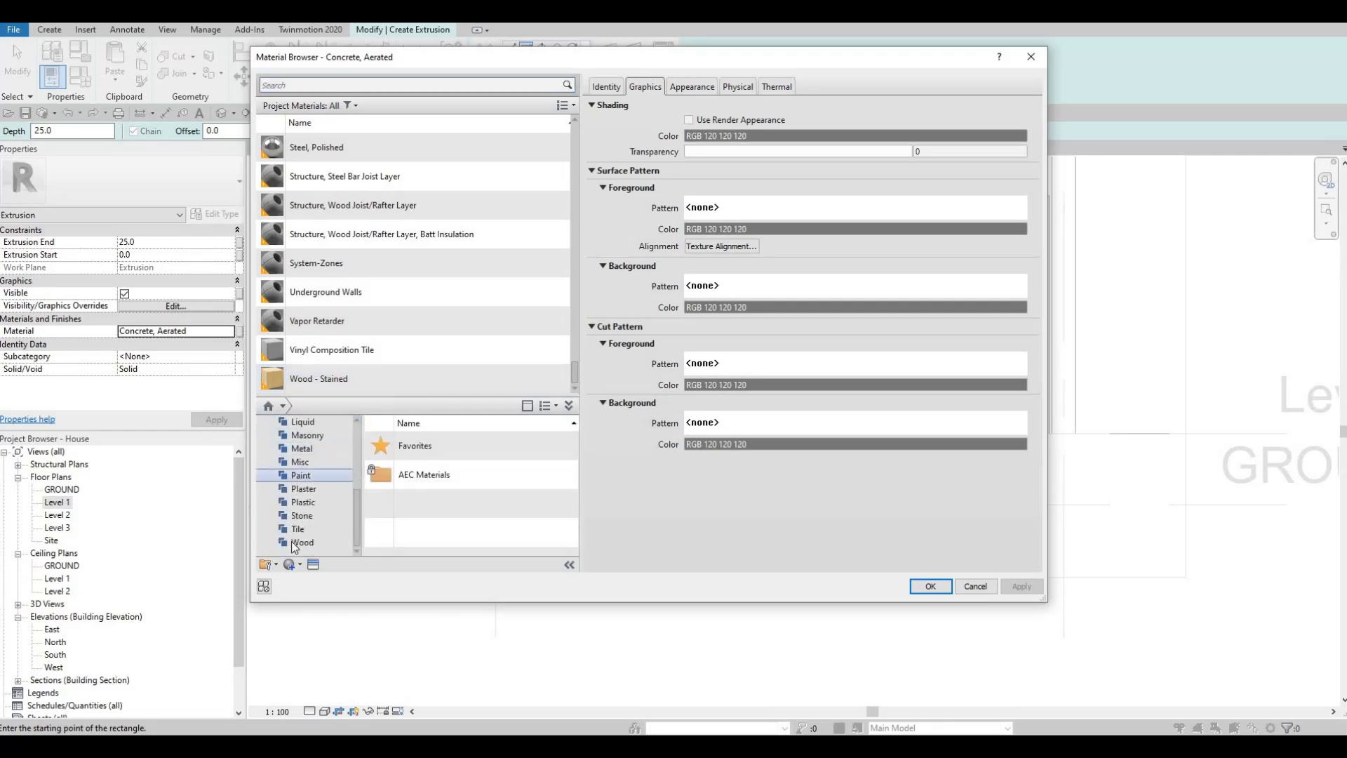
pyautogui.click(302, 542)
pyautogui.scroll(3, 351, 281)
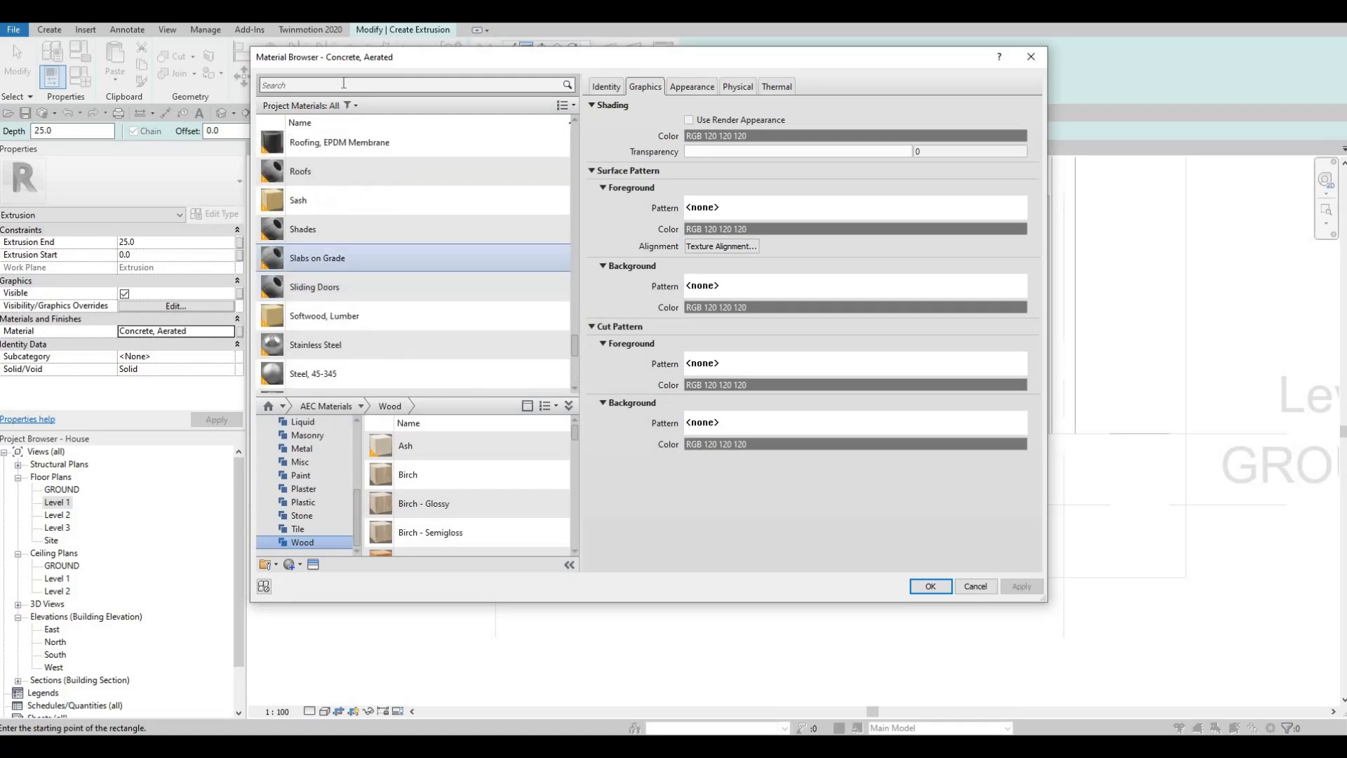
# - Search the materials for "MAH" and assign Mahogany to the base cabinet extrusion
pyautogui.click(342, 83)
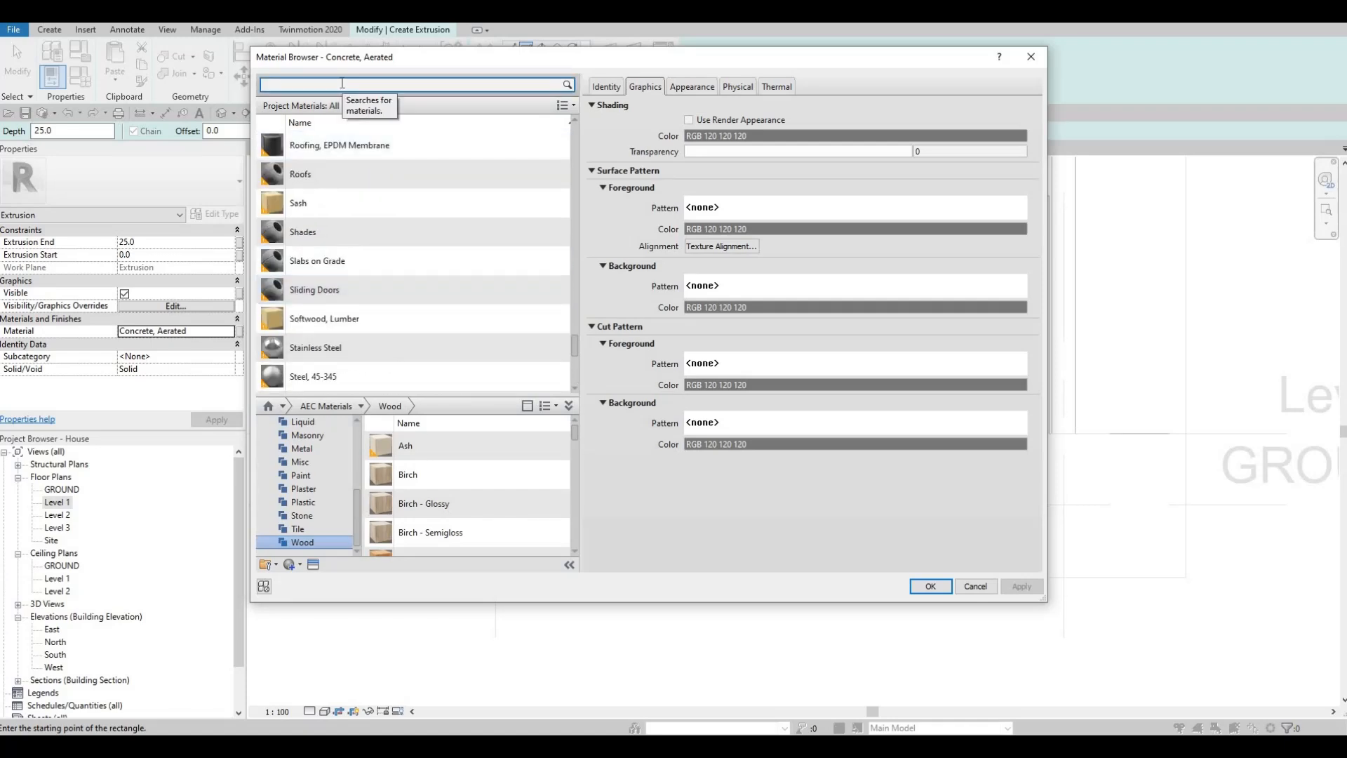
pyautogui.write('MAH')
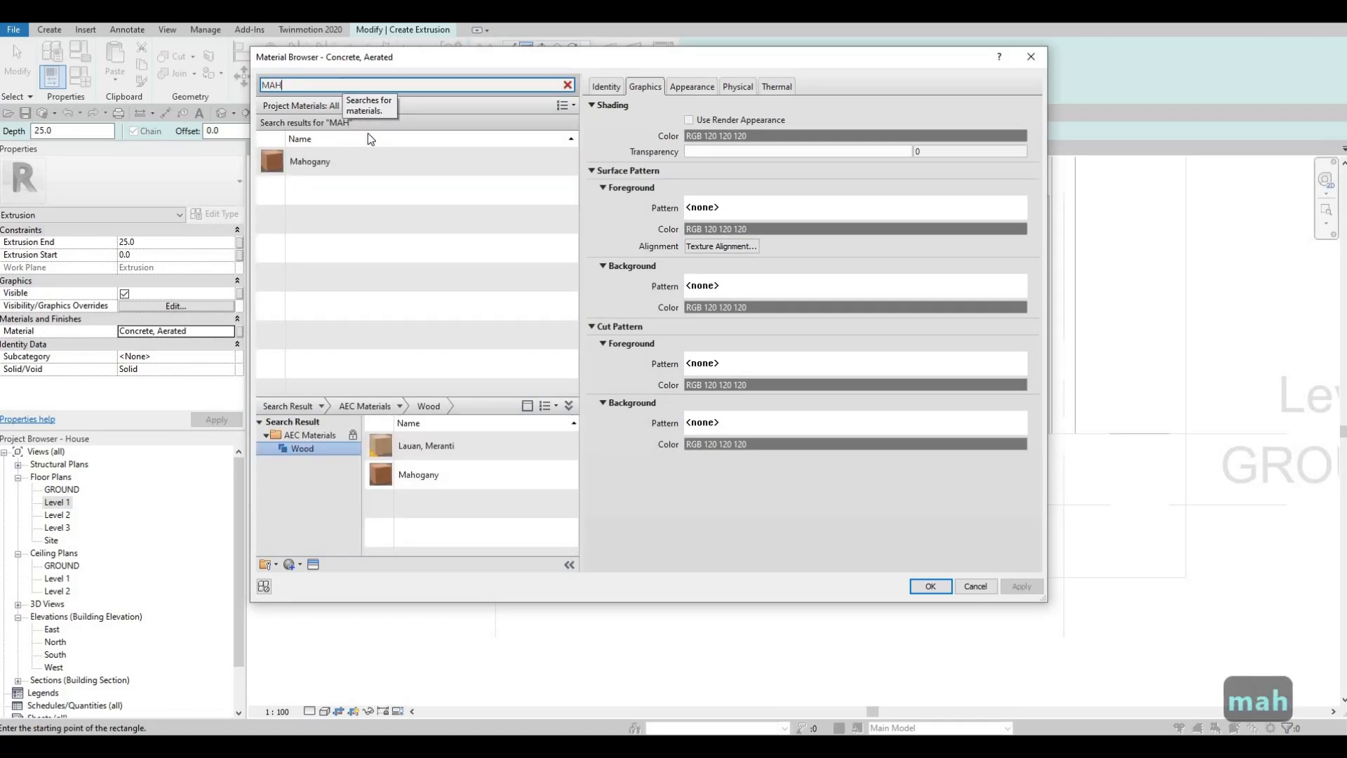
pyautogui.click(371, 151)
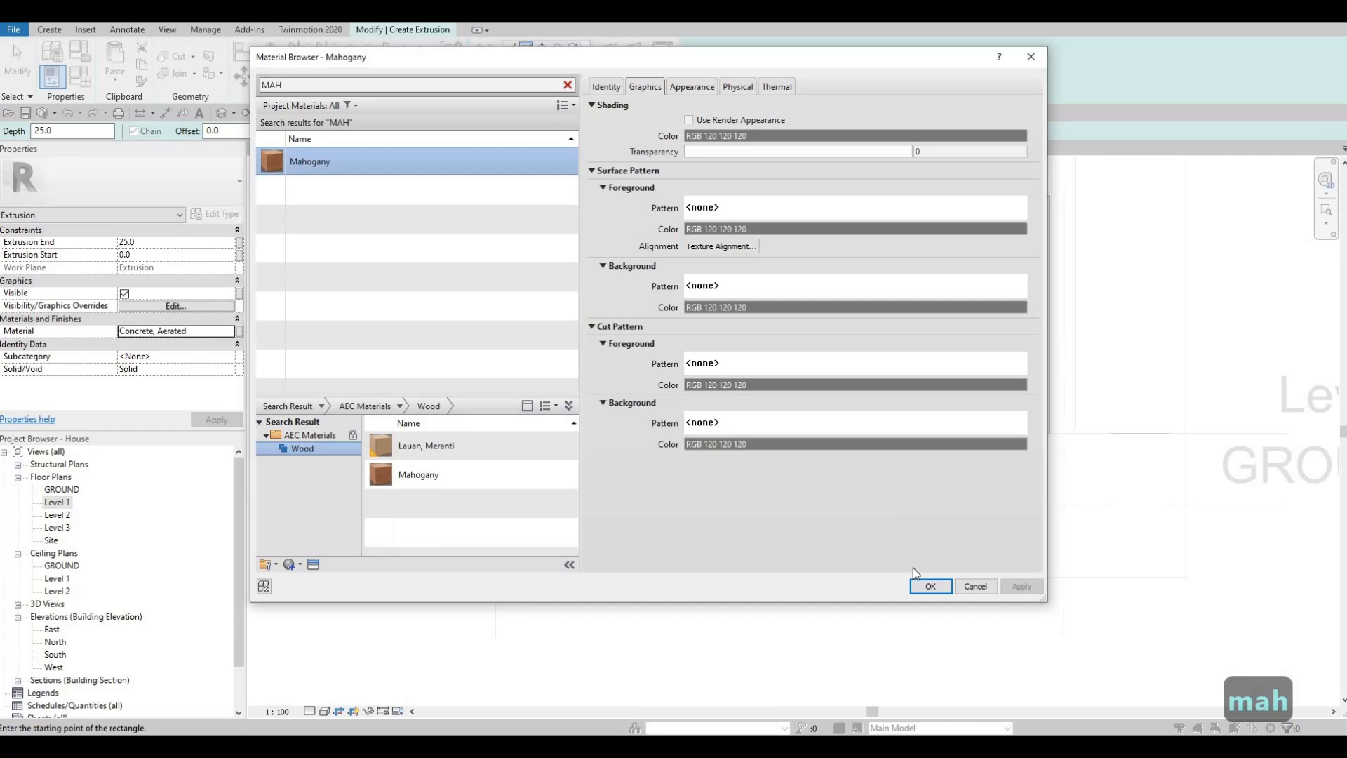
pyautogui.click(922, 588)
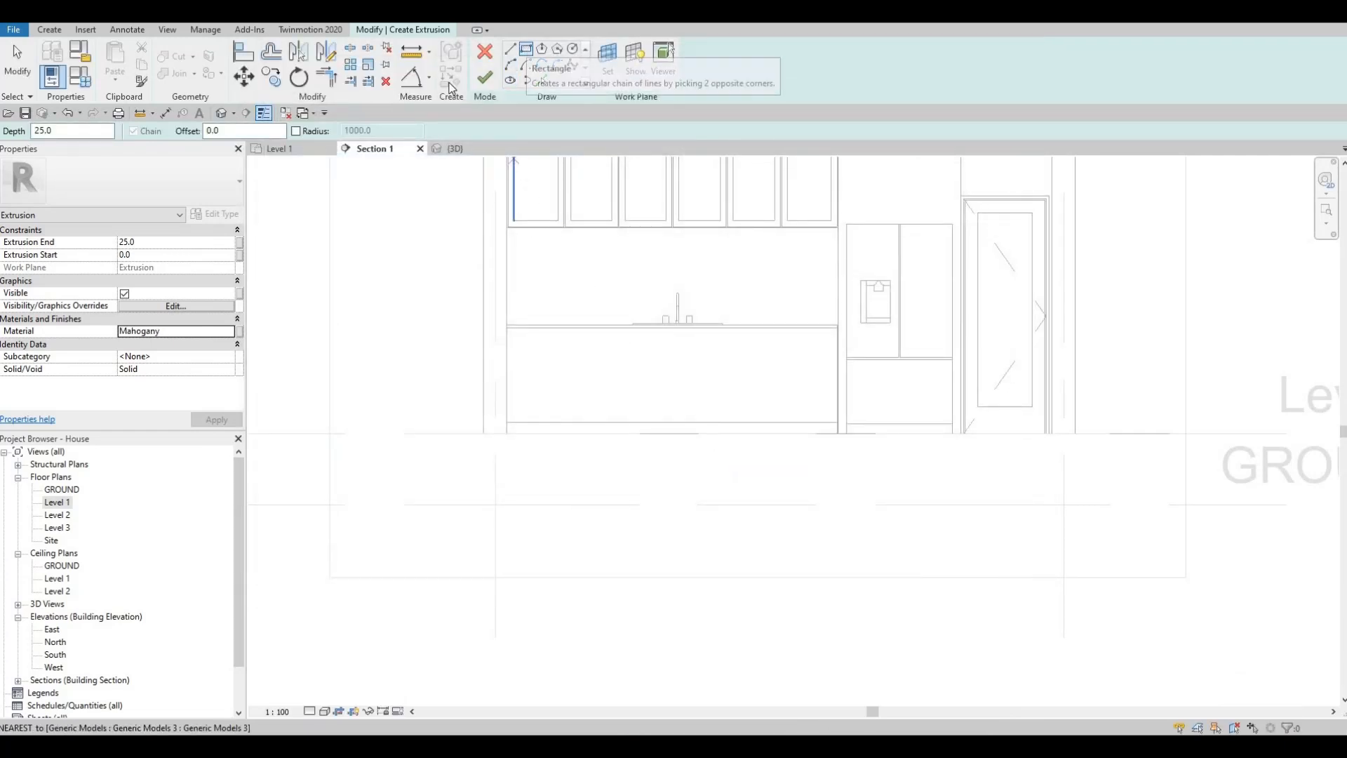
# - Sketch a rectangle around the base cabinet front with a 10 offset inward from the cabinet's corners
pyautogui.click(528, 52)
pyautogui.doubleClick(212, 131)
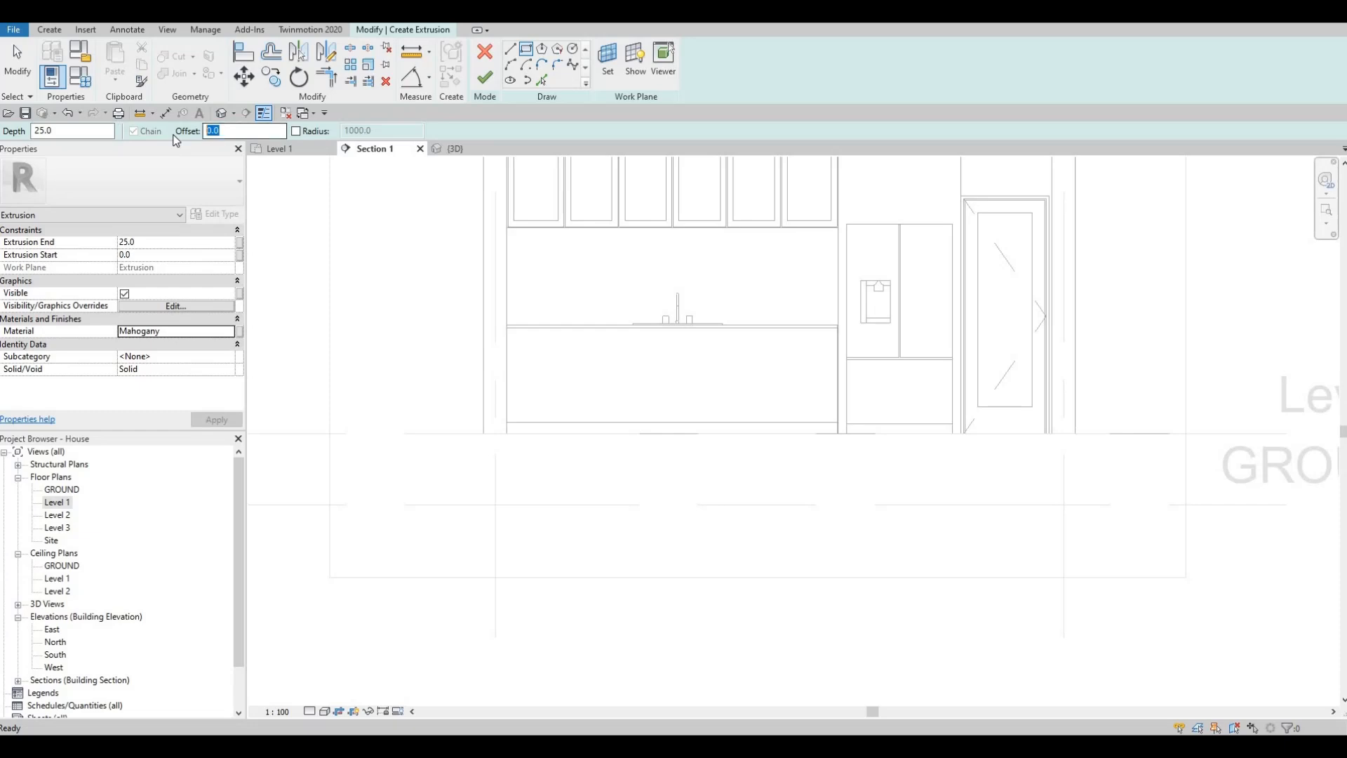
pyautogui.write('10')
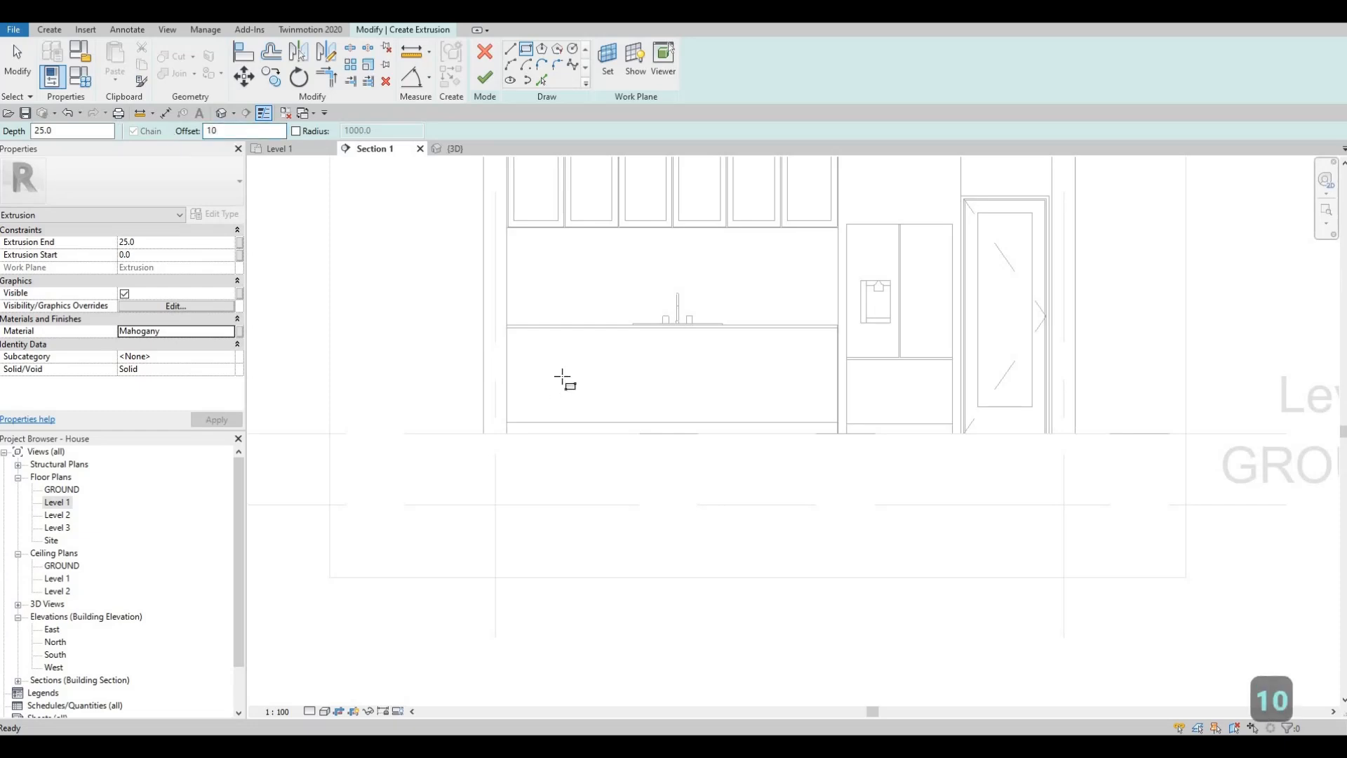
pyautogui.scroll(5, 488, 304)
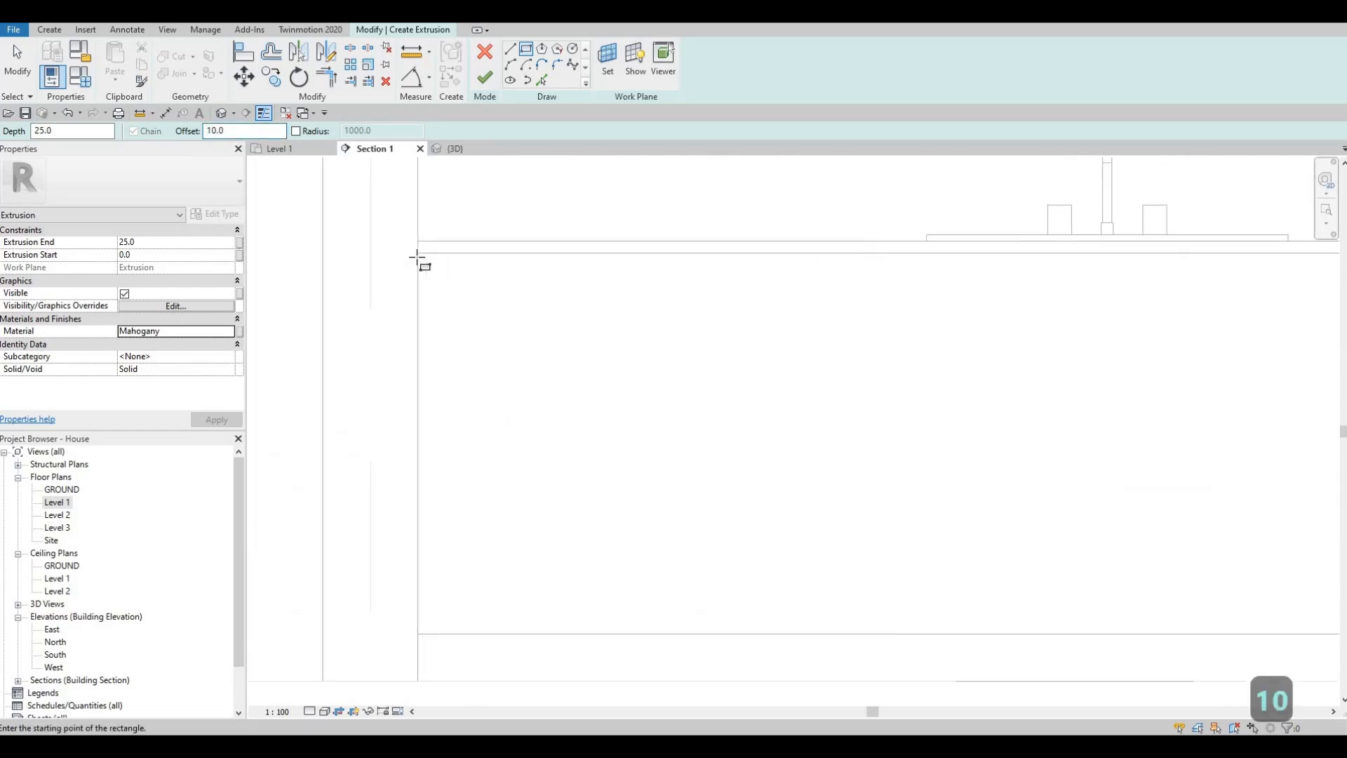
pyautogui.click(418, 253)
pyautogui.scroll(-1, 486, 337)
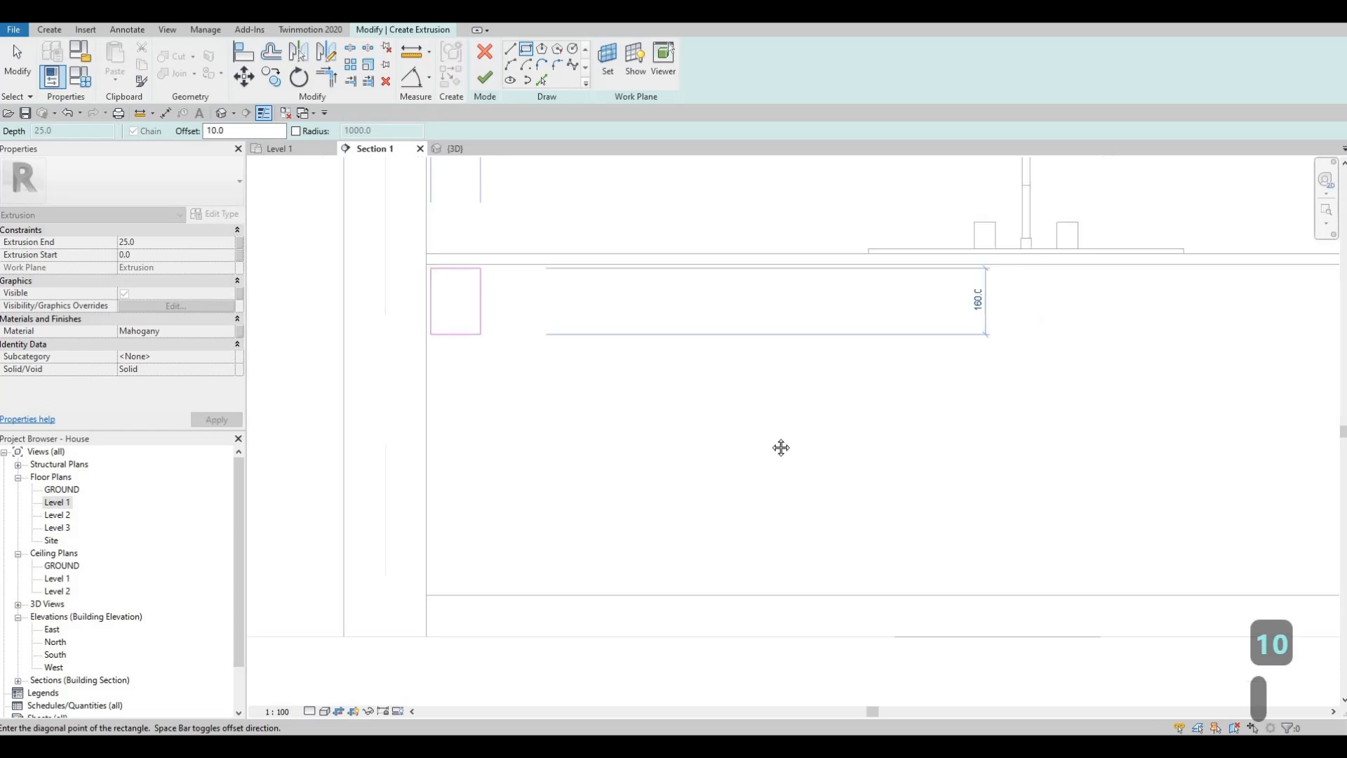
pyautogui.scroll(6, 1001, 451)
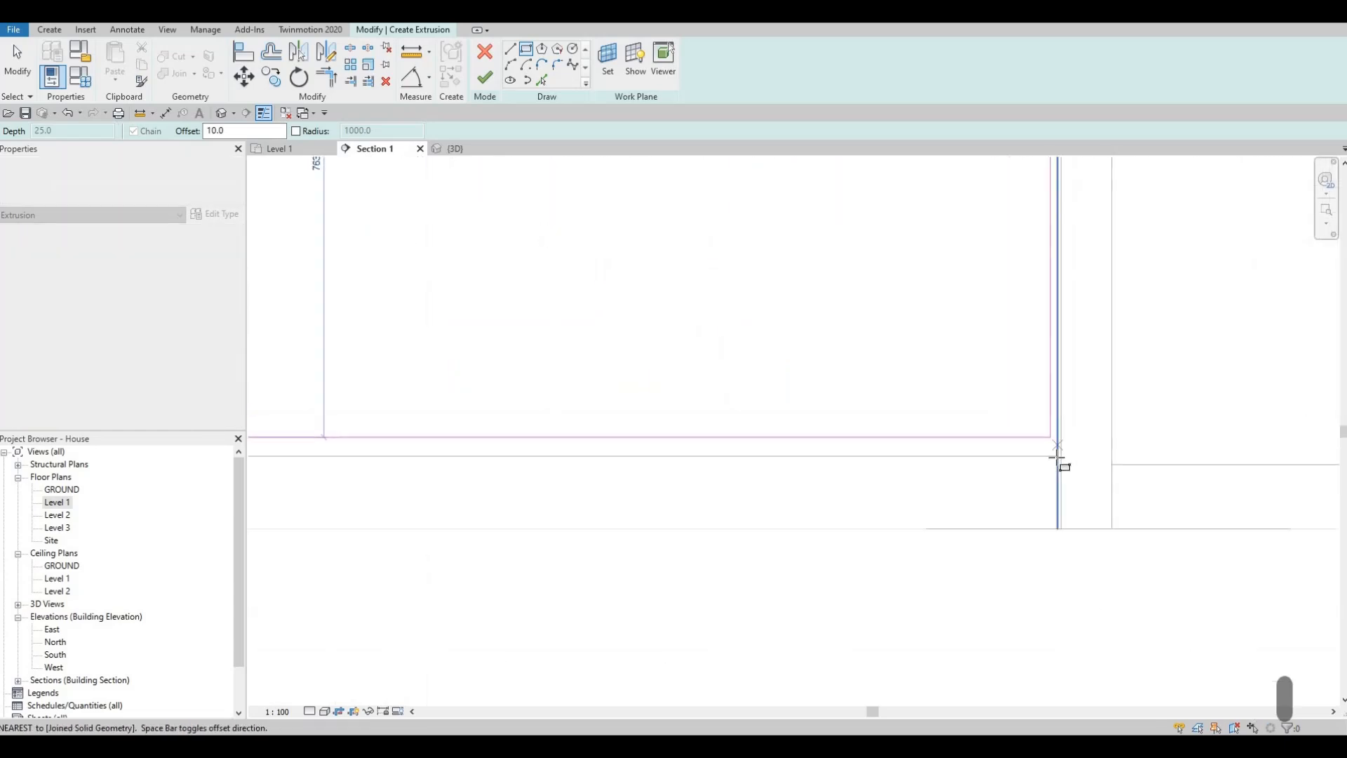
pyautogui.scroll(3, 1057, 459)
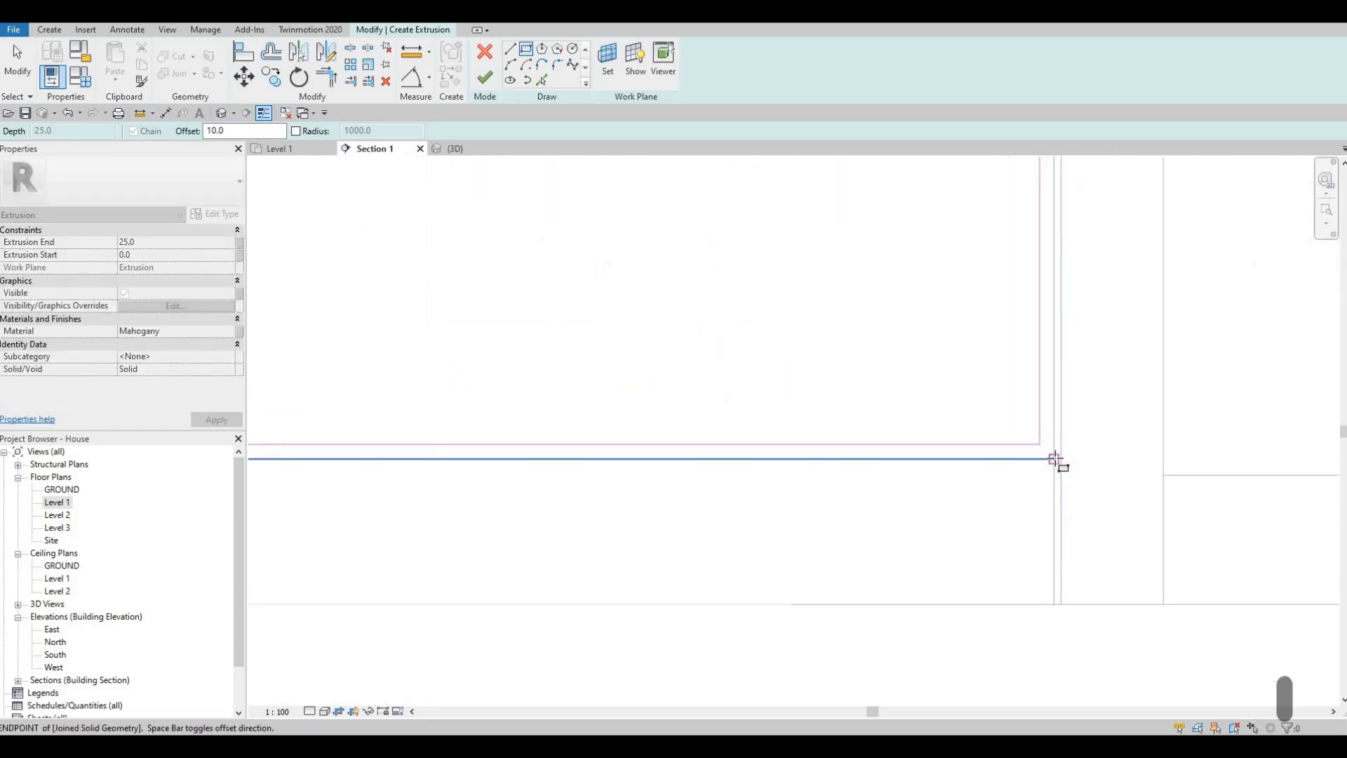
pyautogui.scroll(-4, 992, 424)
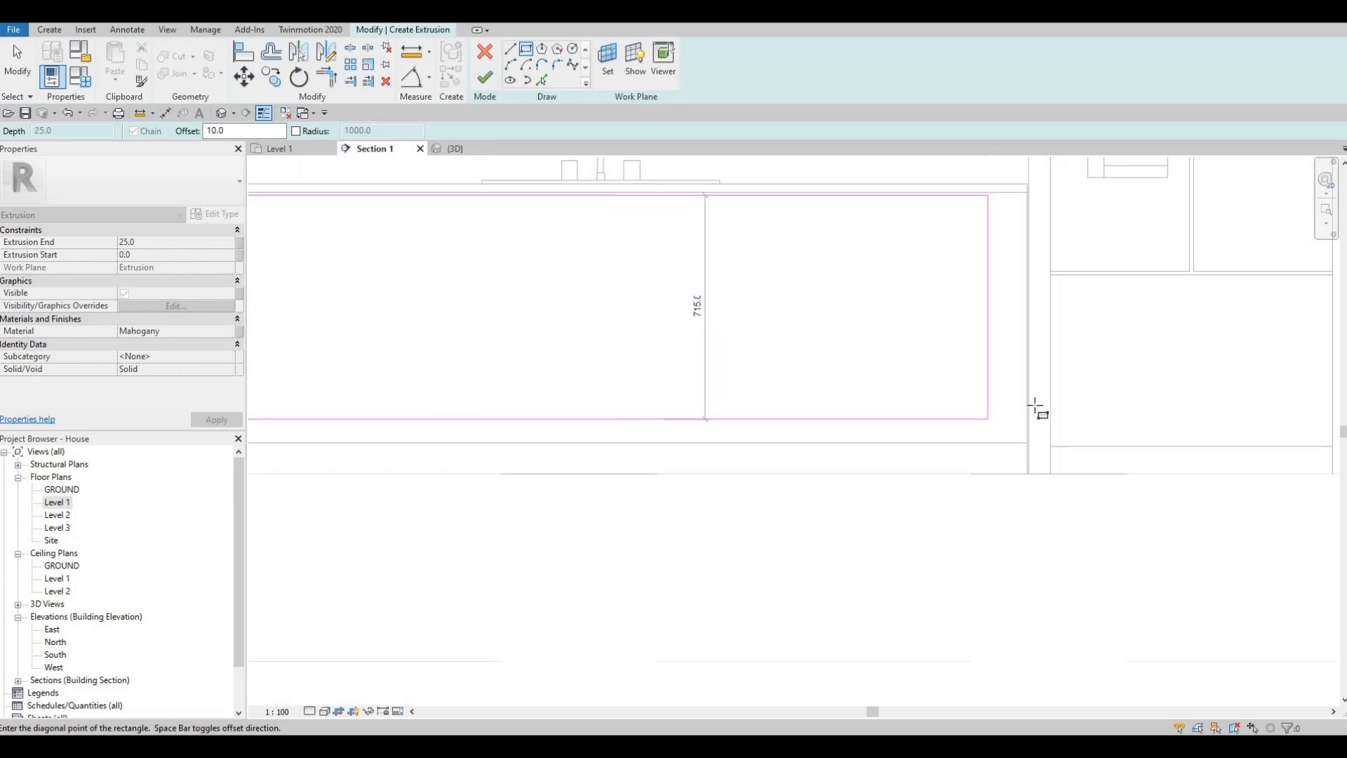
pyautogui.scroll(4, 1025, 472)
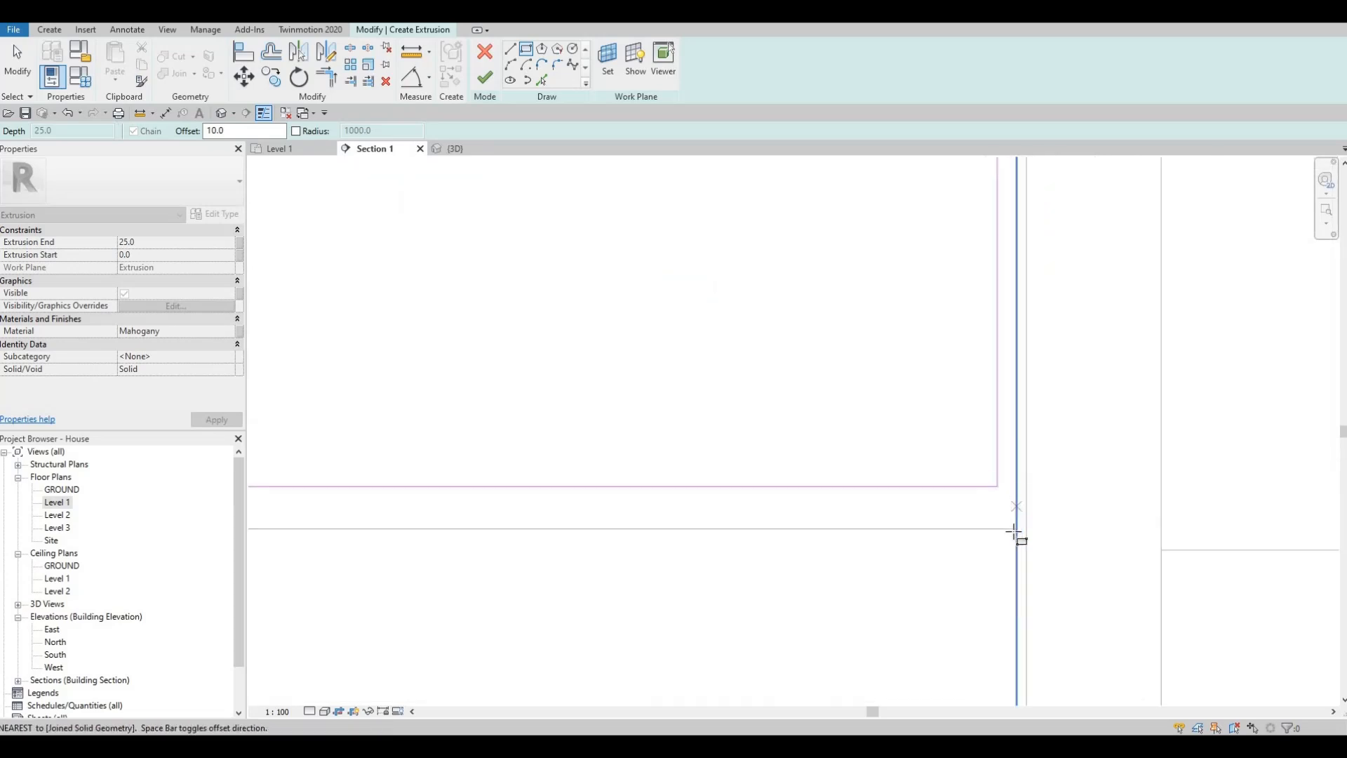
pyautogui.click(974, 483)
pyautogui.scroll(-5, 875, 400)
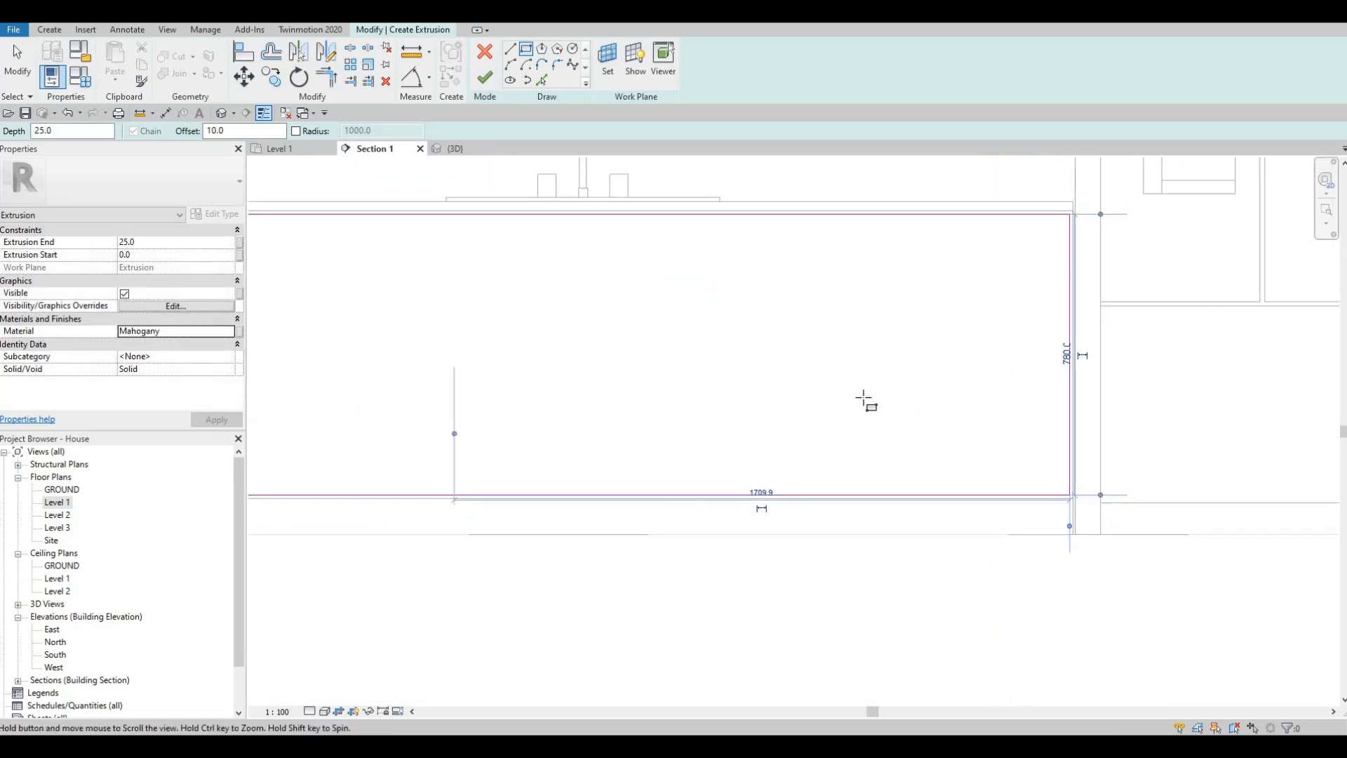
pyautogui.press('Escape')
pyautogui.moveTo(837, 395); pyautogui.dragTo(847, 433, button='middle')
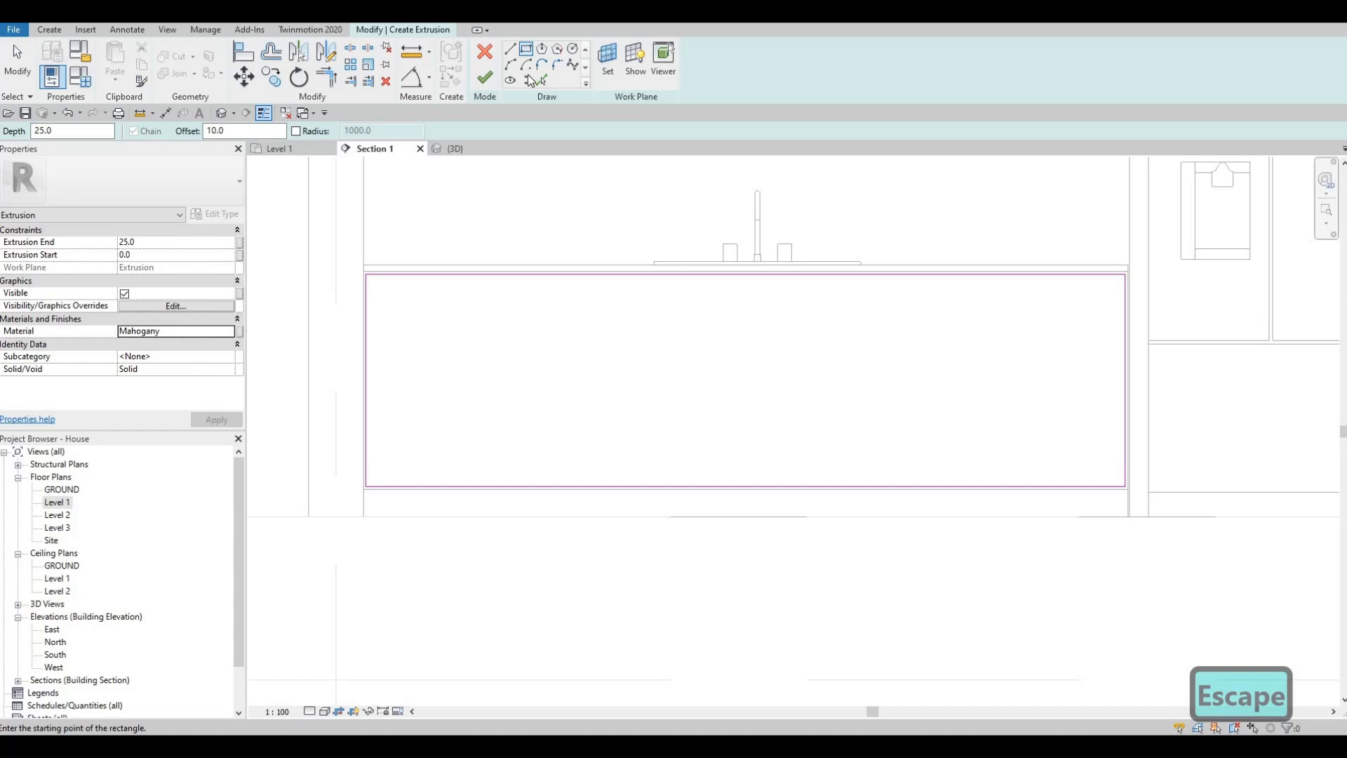
# - Draw a vertical line with 0 offset between the midpoints of the rectangle's upper and lower edges
pyautogui.click(510, 50)
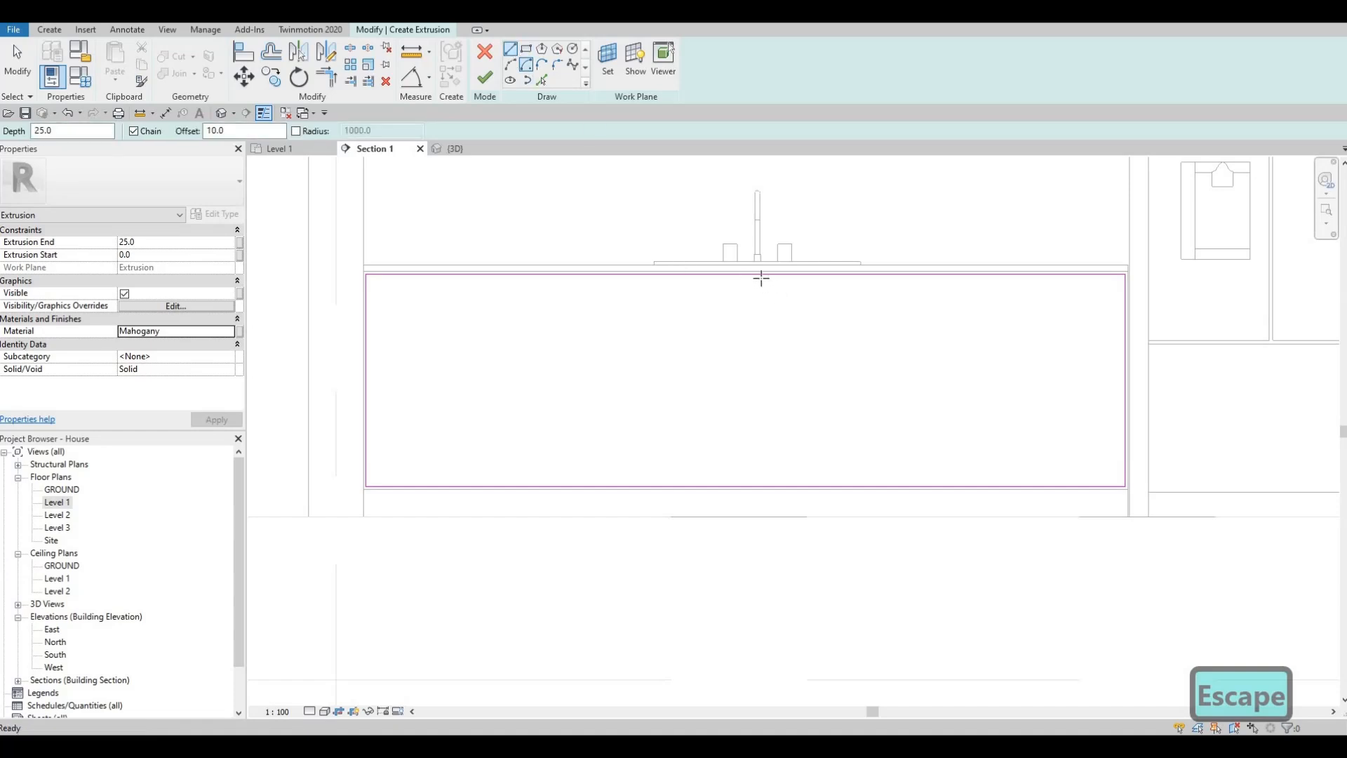
pyautogui.doubleClick(263, 133)
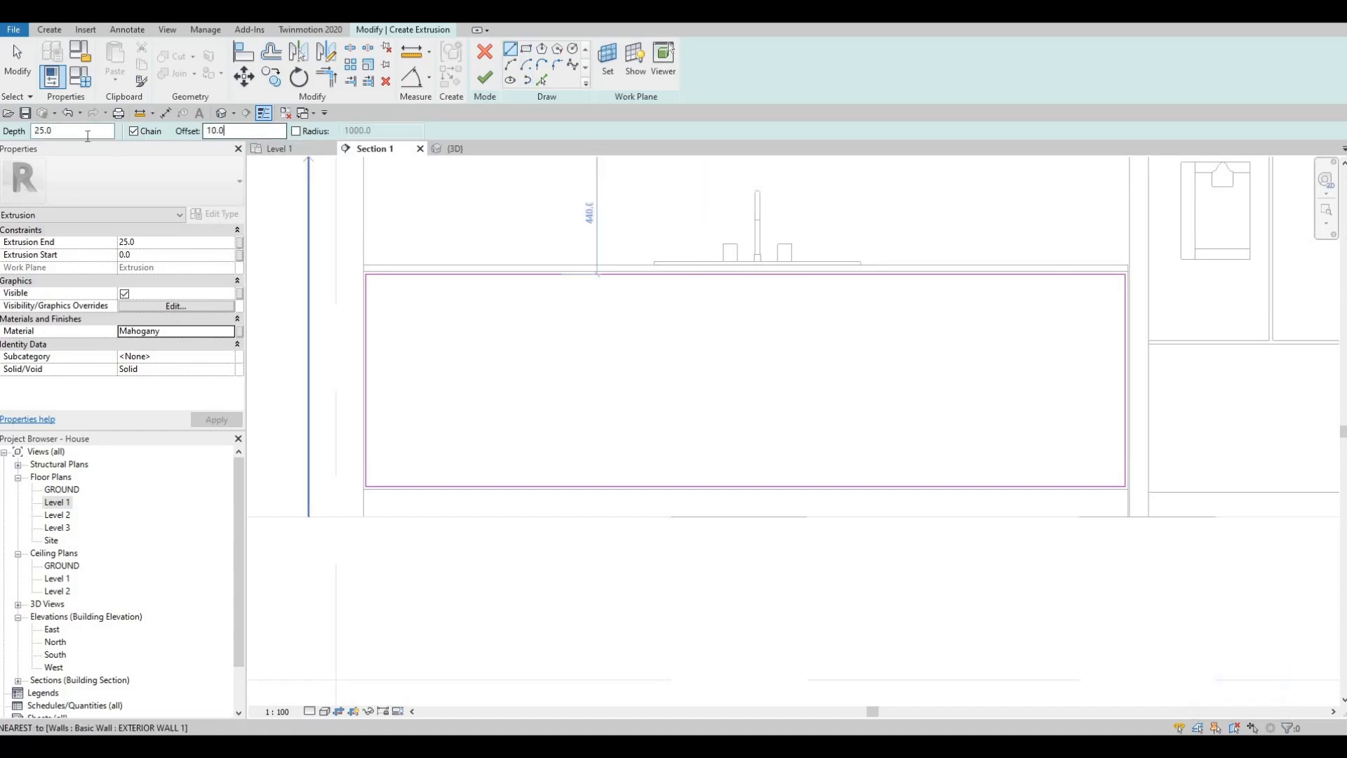
pyautogui.write('0')
pyautogui.press('Return')
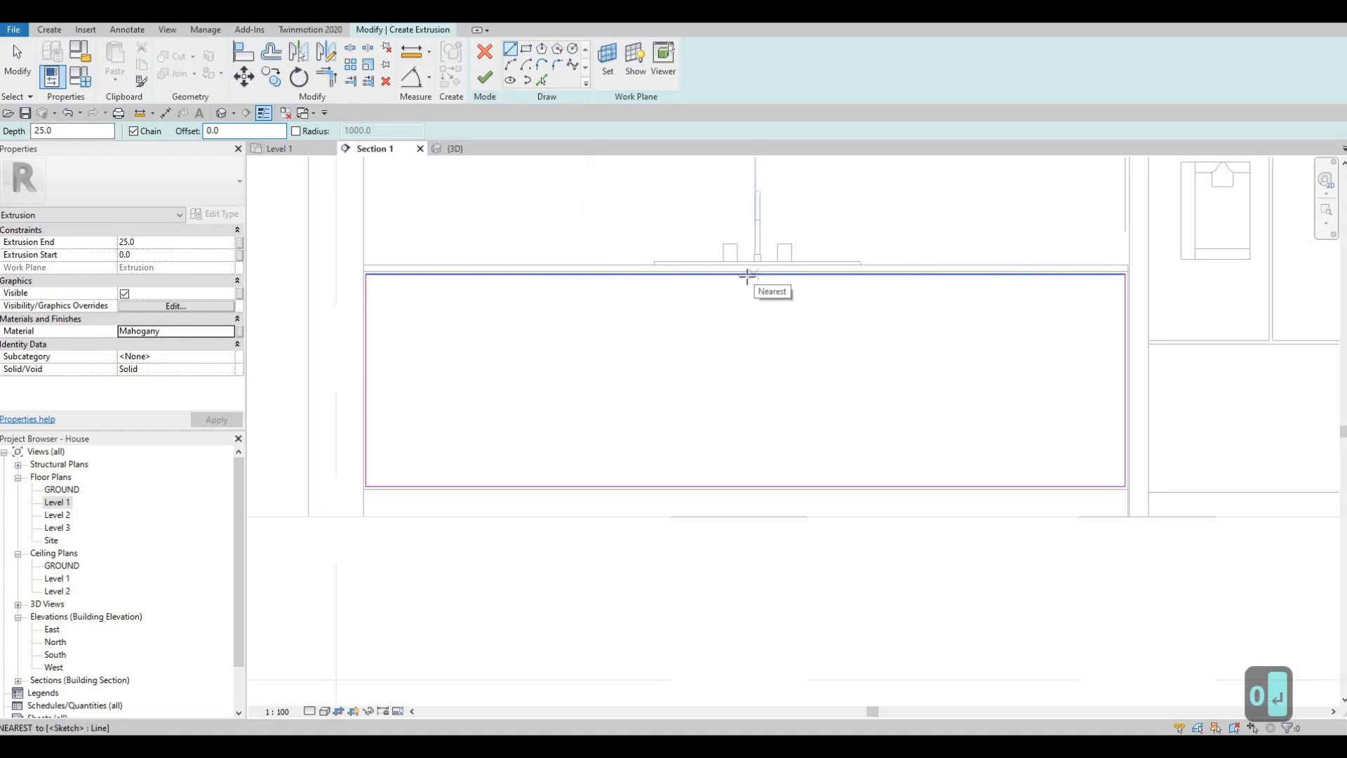
pyautogui.click(745, 278)
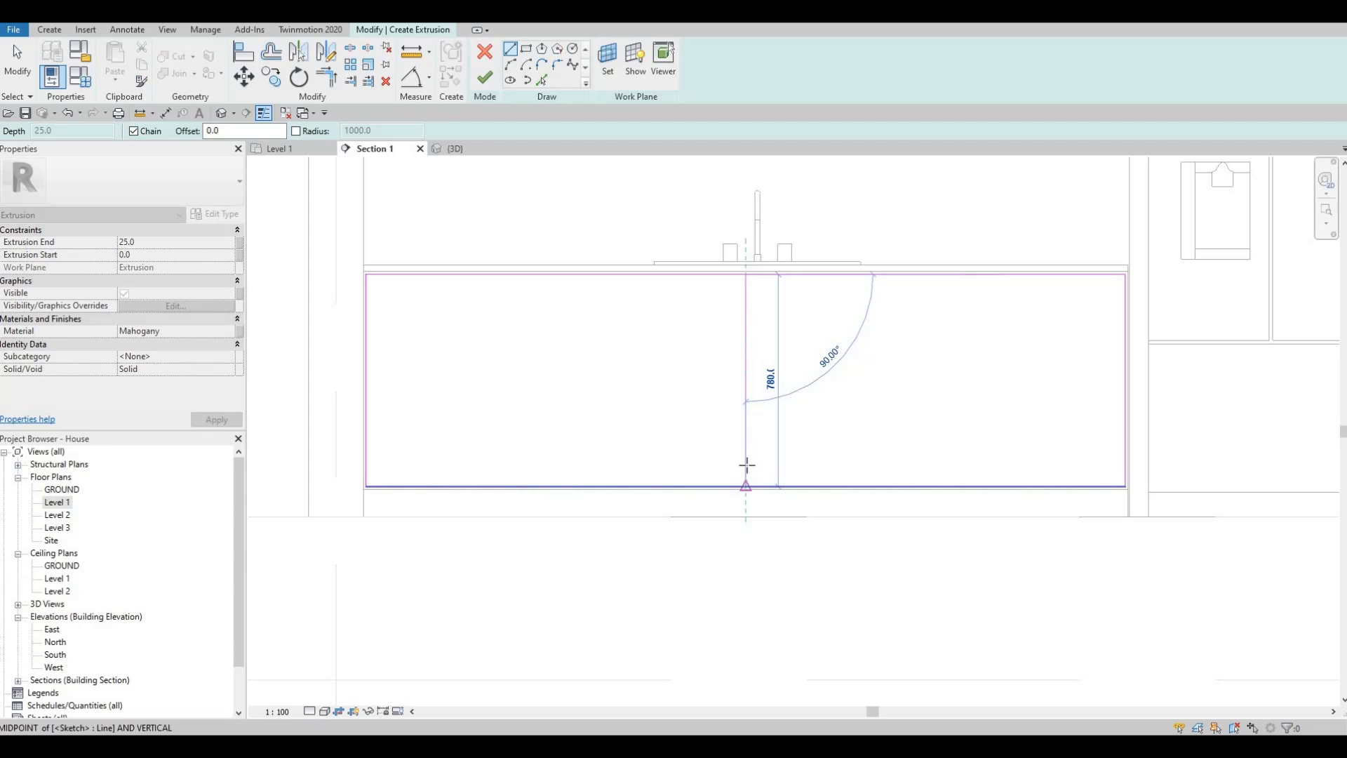
pyautogui.click(746, 485)
pyautogui.press('F1')
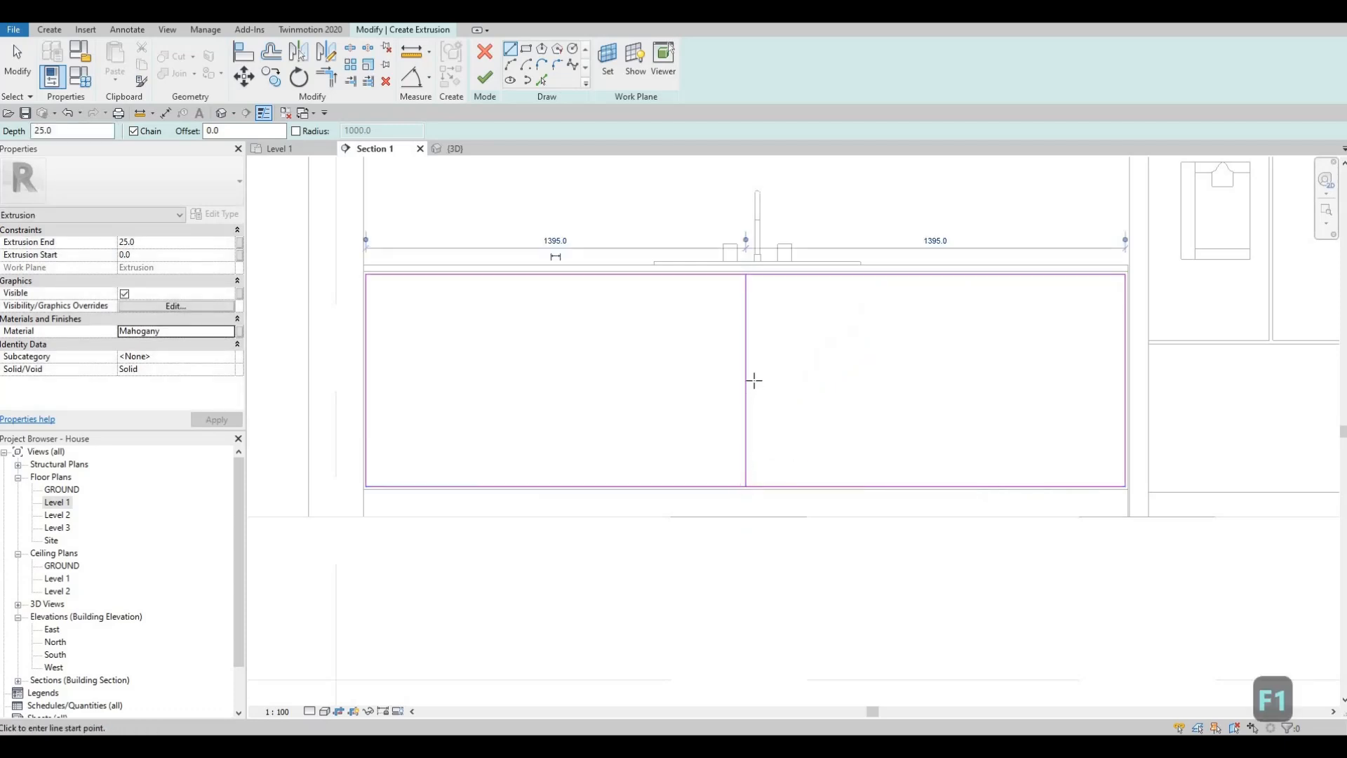
pyautogui.press('Escape')
pyautogui.press('Escape')
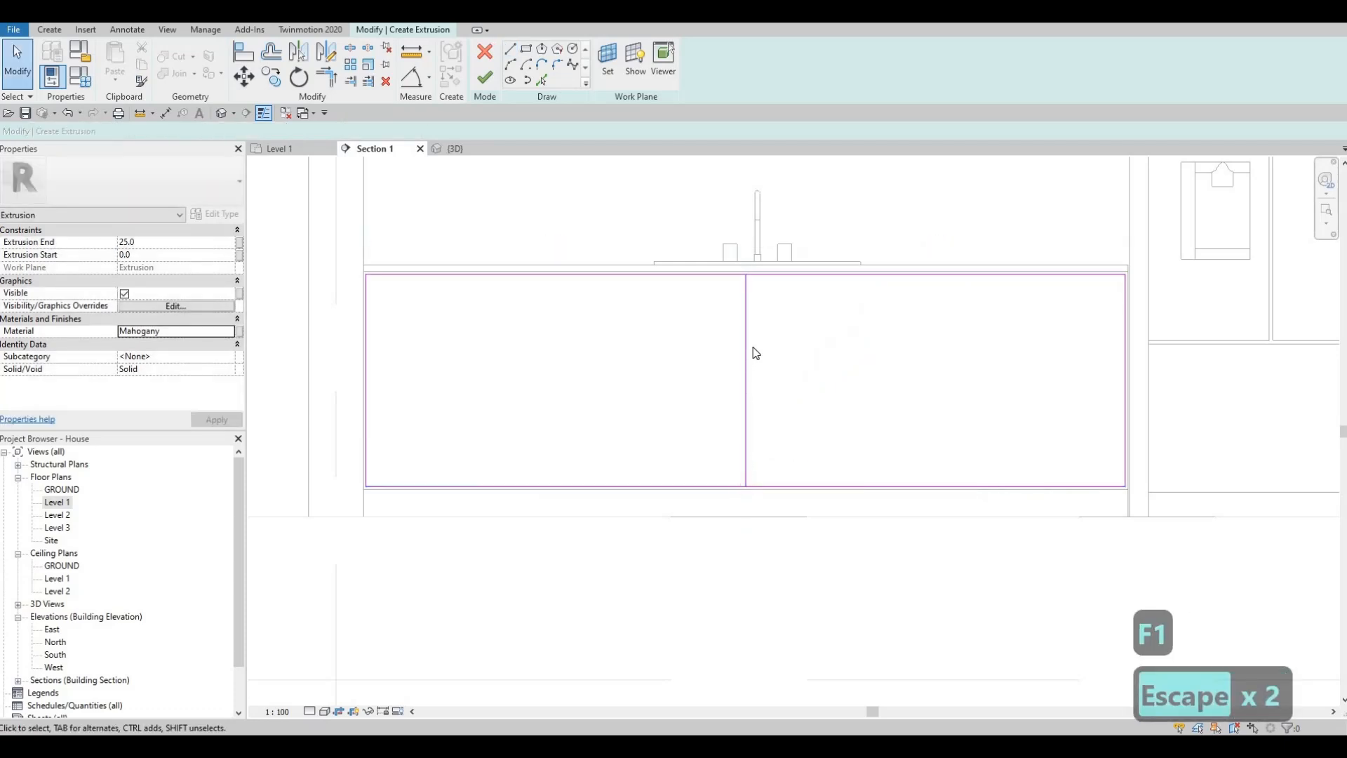
# - Nudge the vertical dividing line 30 to the right in three increments
pyautogui.click(750, 343)
pyautogui.press('Right')
pyautogui.press('Right')
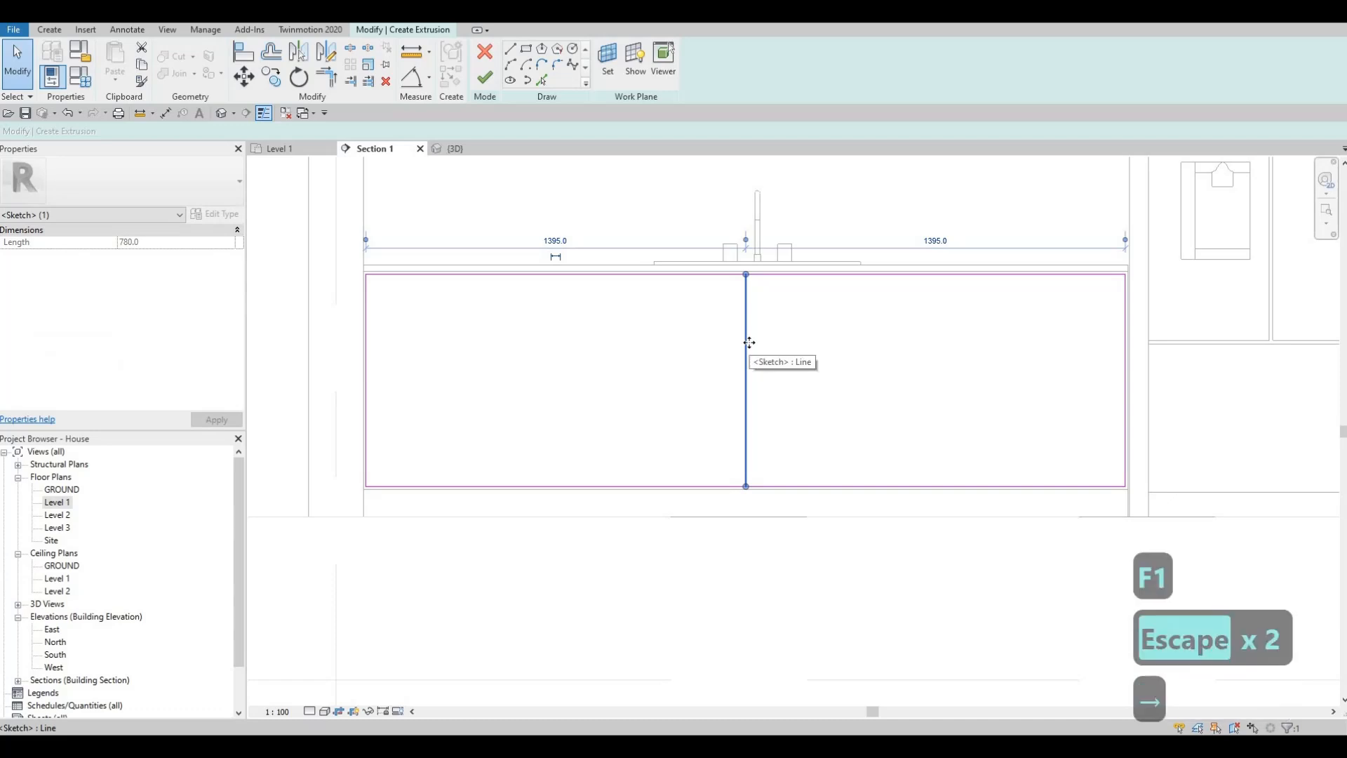
pyautogui.press('Right')
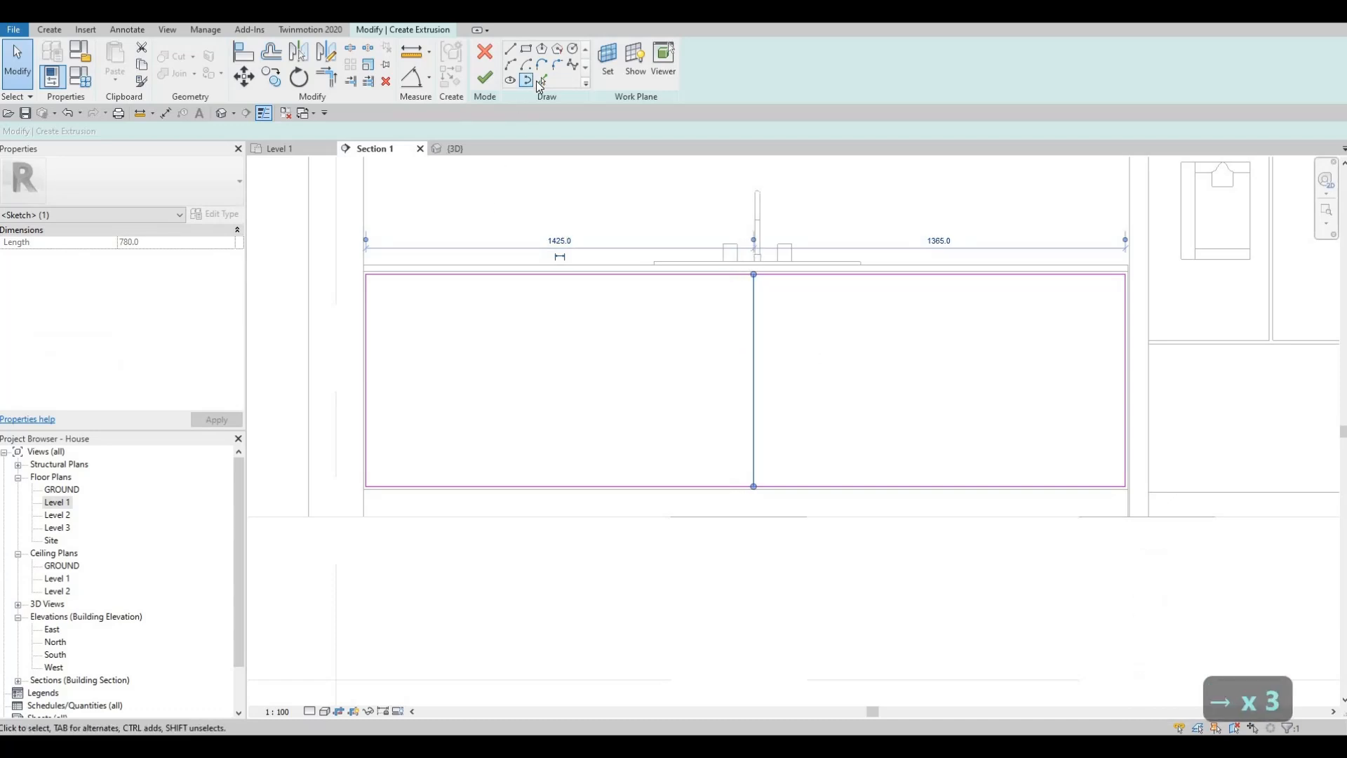
# - Add a parallel line at a 10 offset to the right of the vertical dividing line using Pick Lines
pyautogui.moveTo(225, 133); pyautogui.dragTo(137, 131)
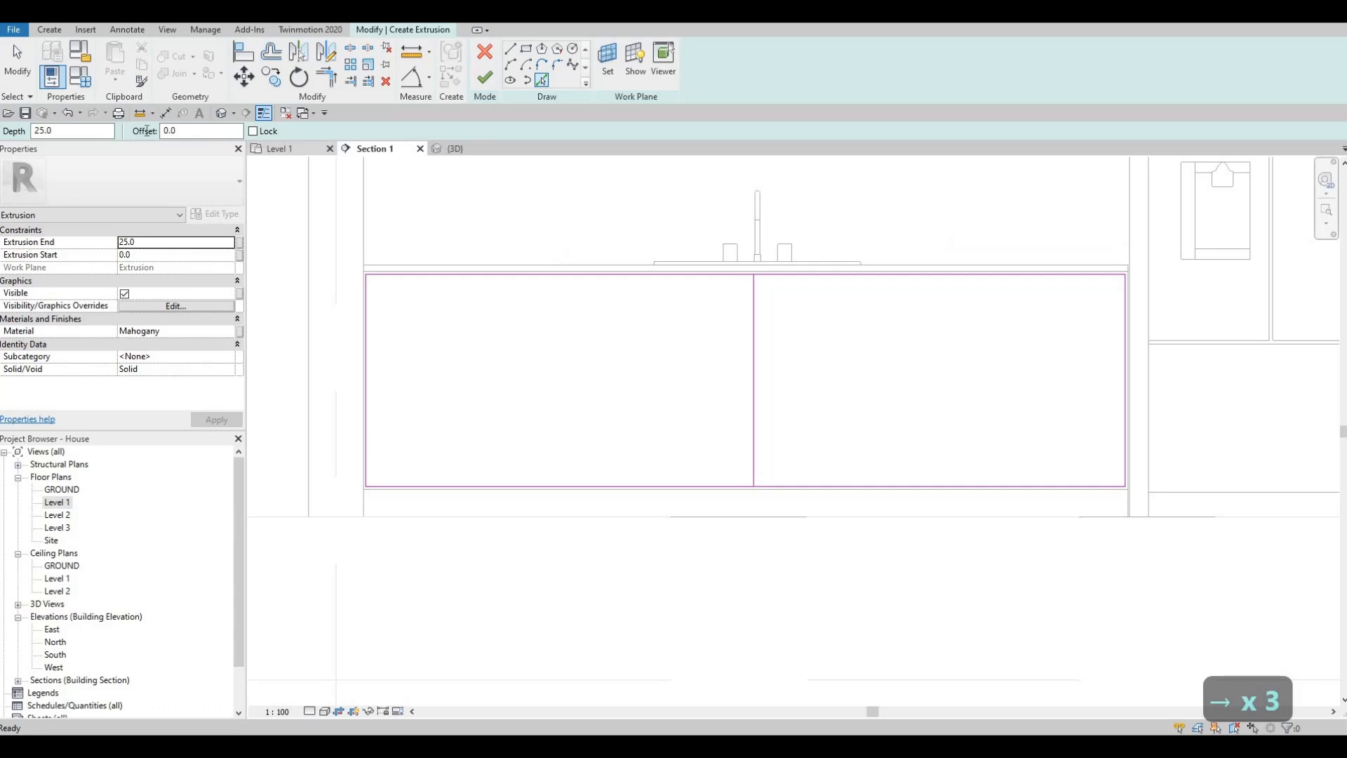
pyautogui.write('10')
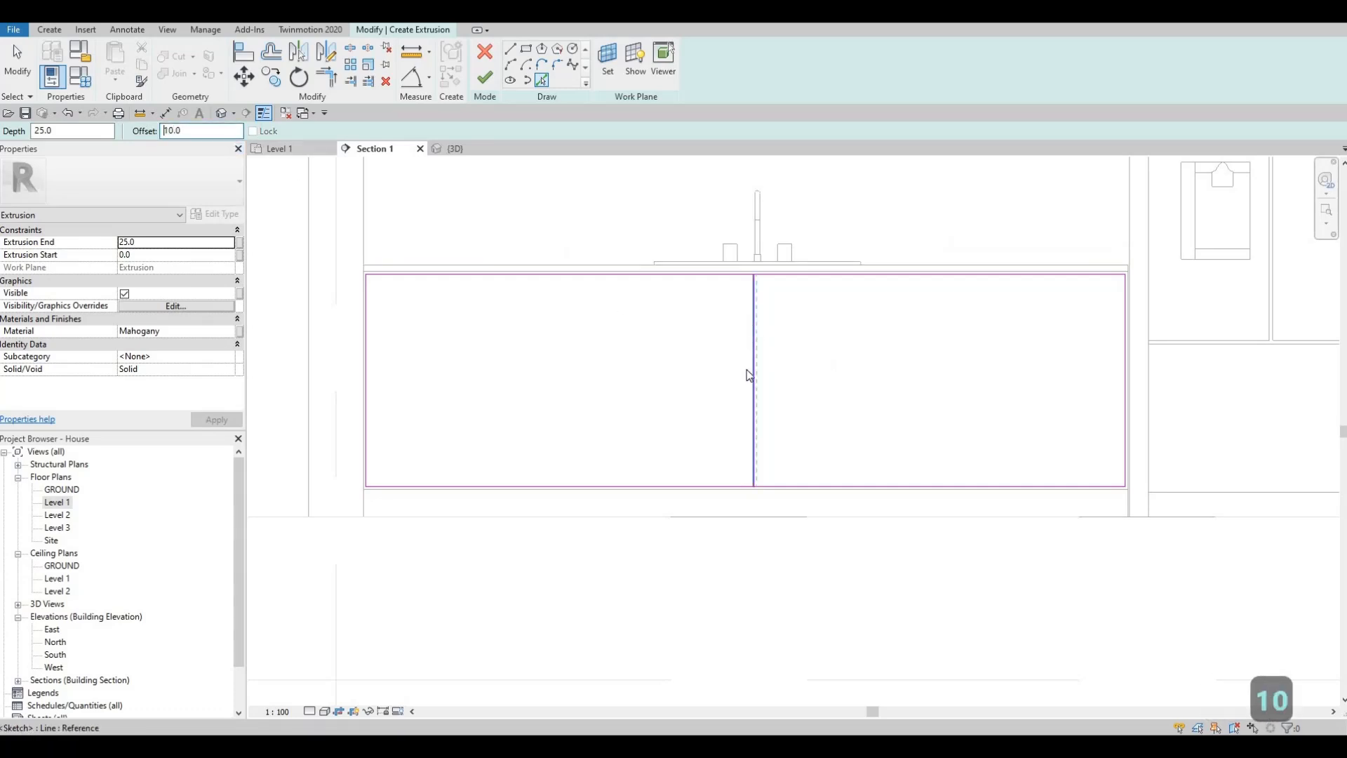
pyautogui.click(756, 337)
pyautogui.scroll(2, 745, 357)
pyautogui.press('Escape')
pyautogui.press('Escape')
# - Nudge both vertical dividing lines slightly to the right beneath the sink faucet
pyautogui.moveTo(808, 347); pyautogui.dragTo(727, 325)
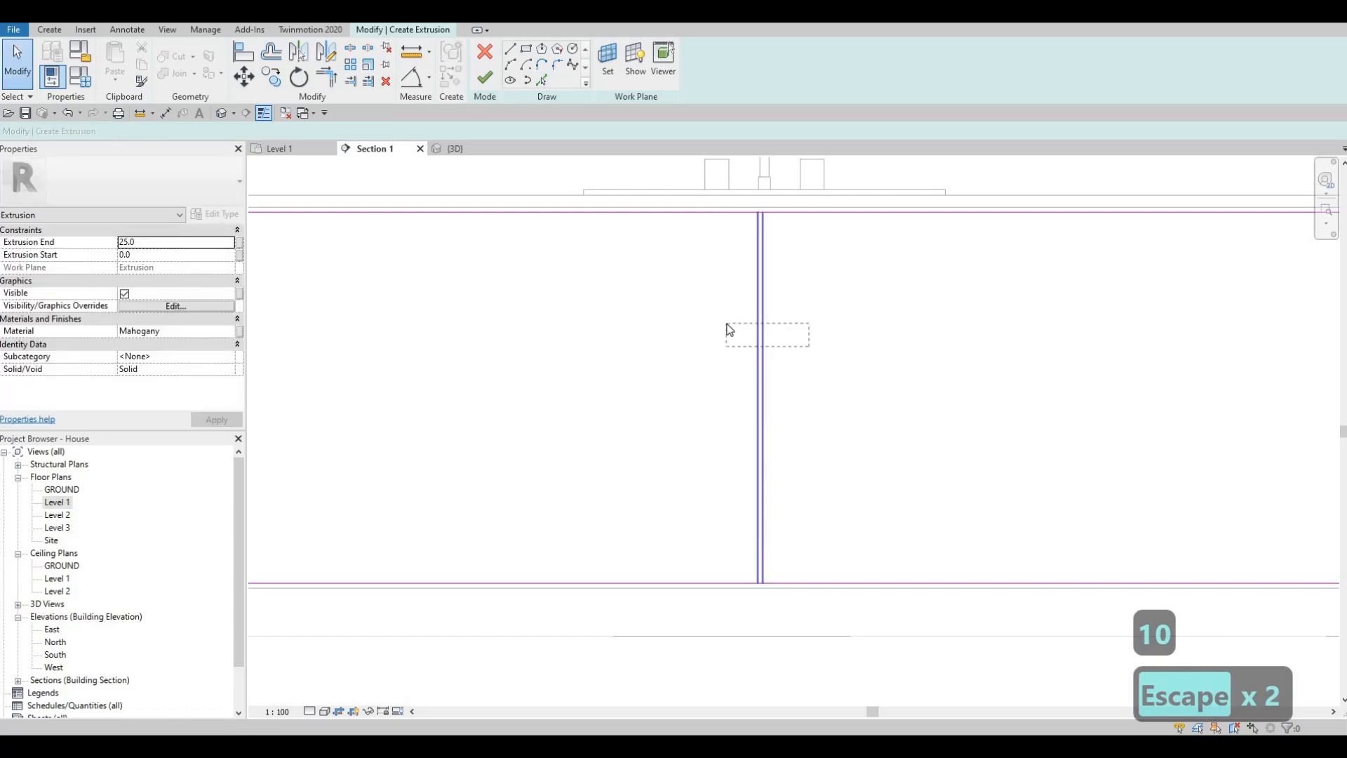
pyautogui.press('Right')
pyautogui.press('Right')
pyautogui.press('Left')
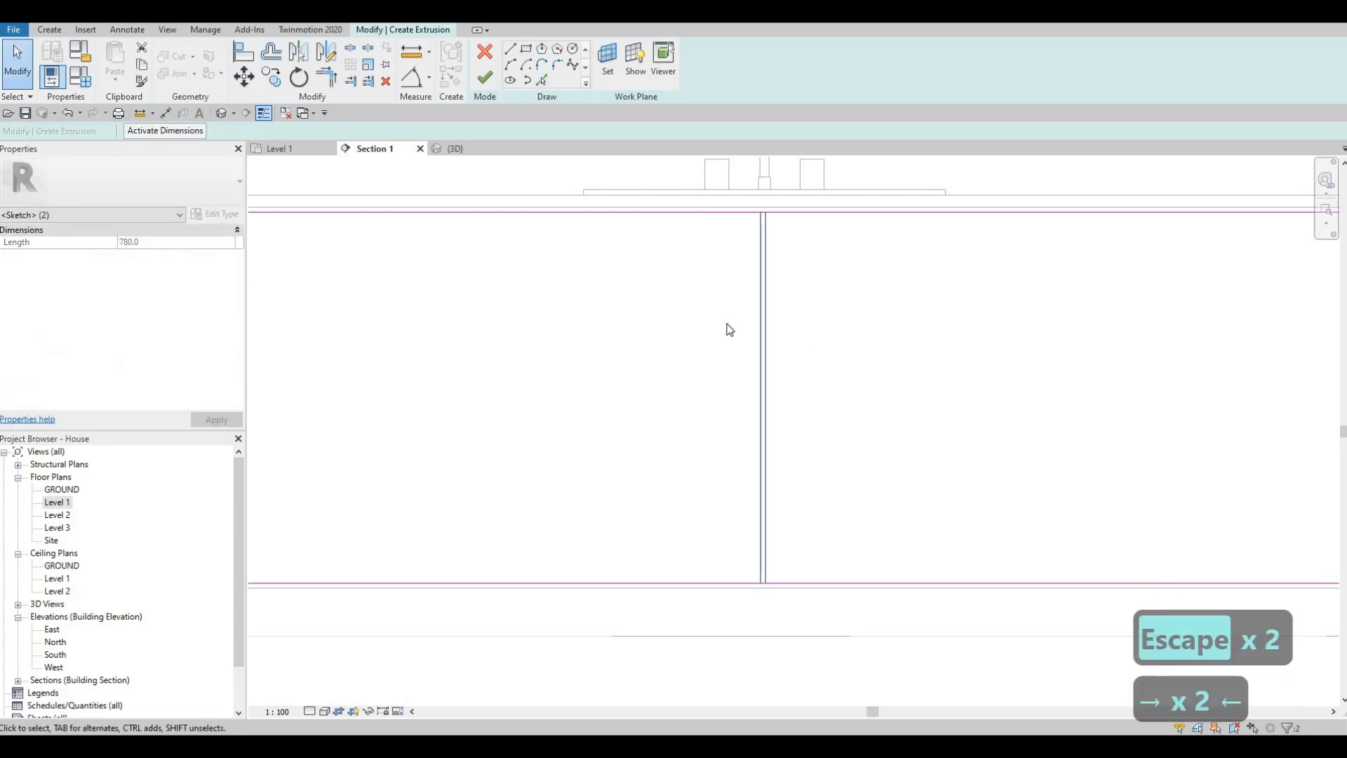
pyautogui.press('Escape')
pyautogui.press('Escape')
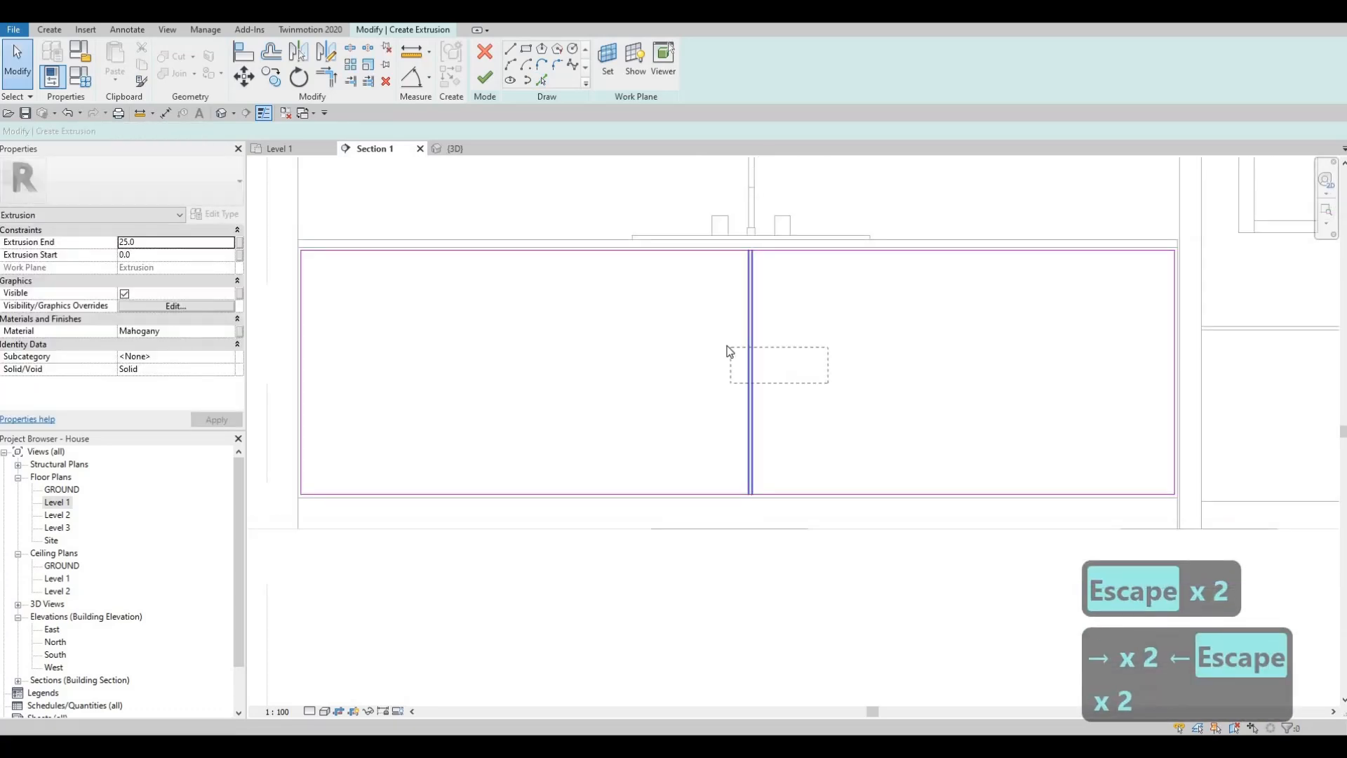
# - Copy the central pair of dividing lines to both sink edges, adding further copies 400 and about 360 farther right
pyautogui.click(729, 352)
pyautogui.press('c')
pyautogui.press('o')
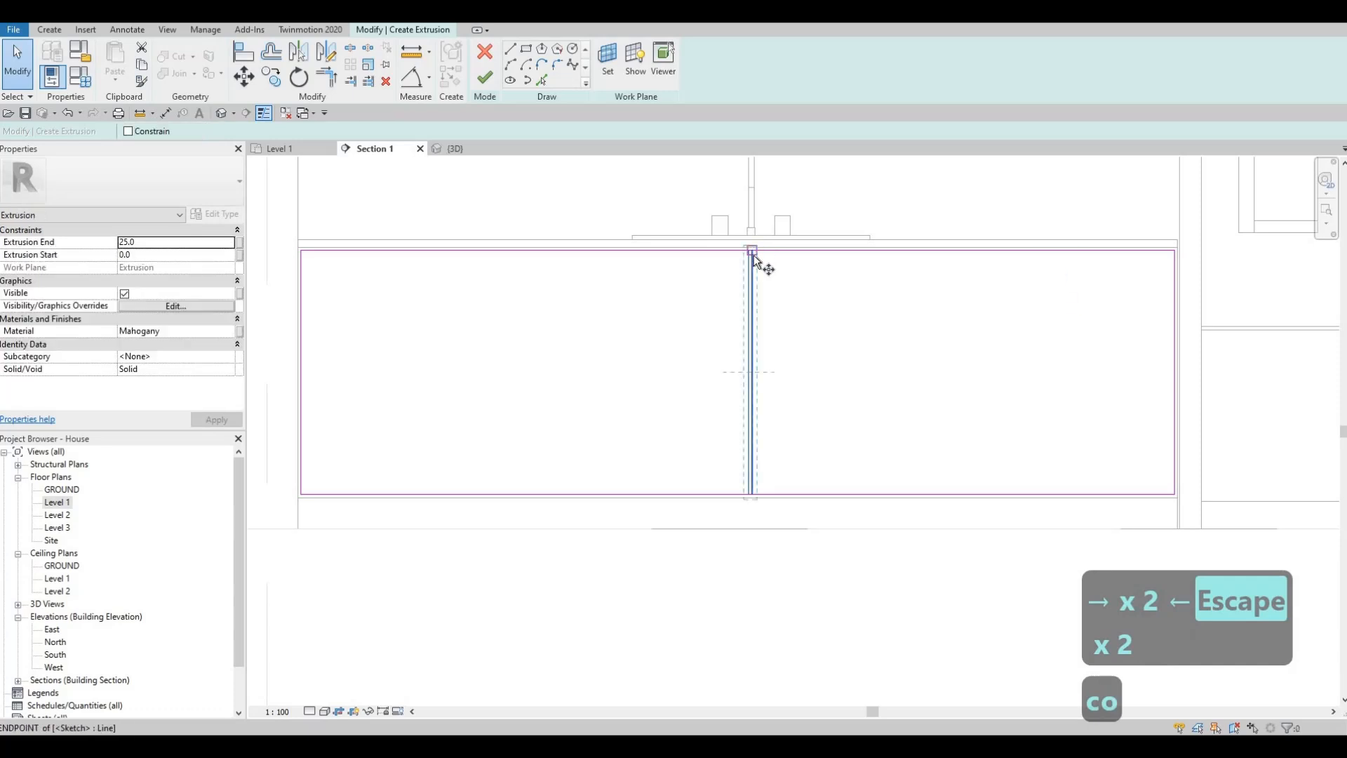
pyautogui.scroll(3, 757, 244)
pyautogui.scroll(-3, 583, 269)
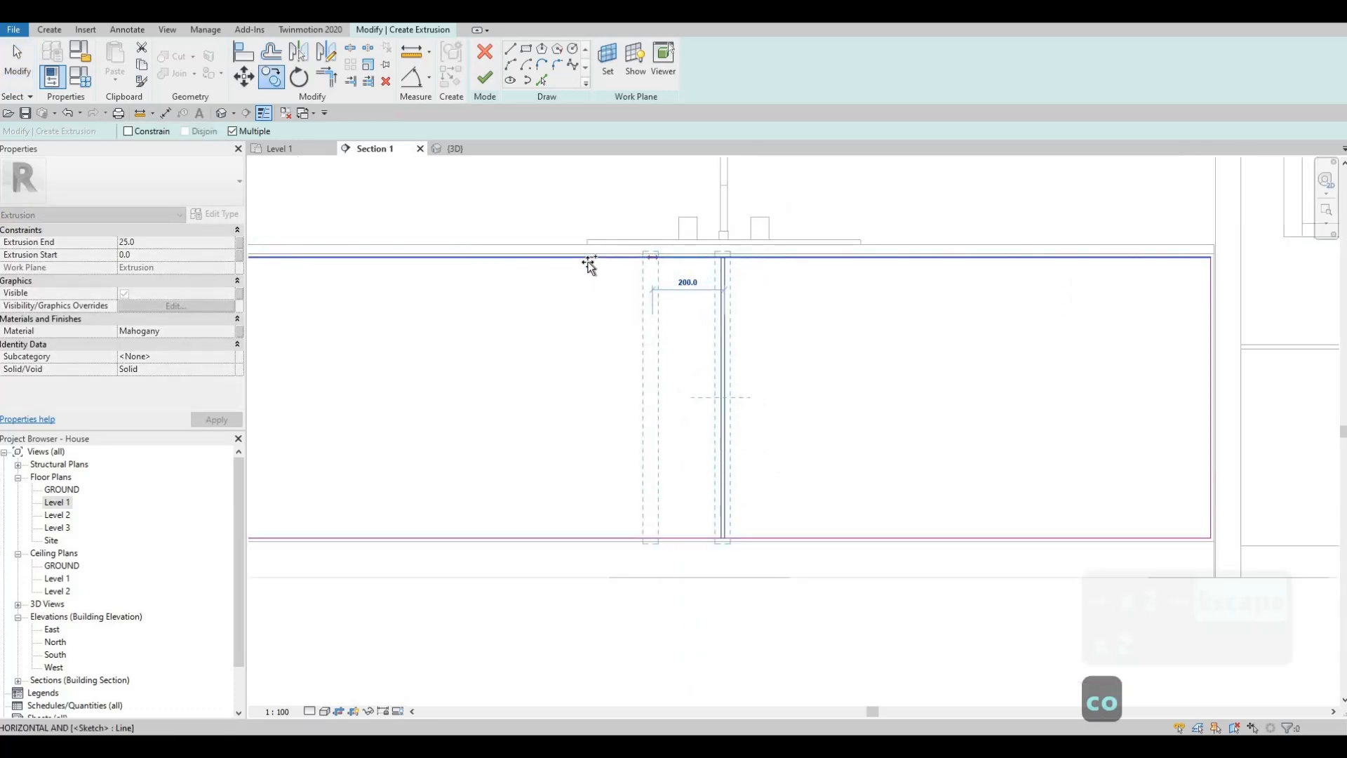
pyautogui.click(586, 265)
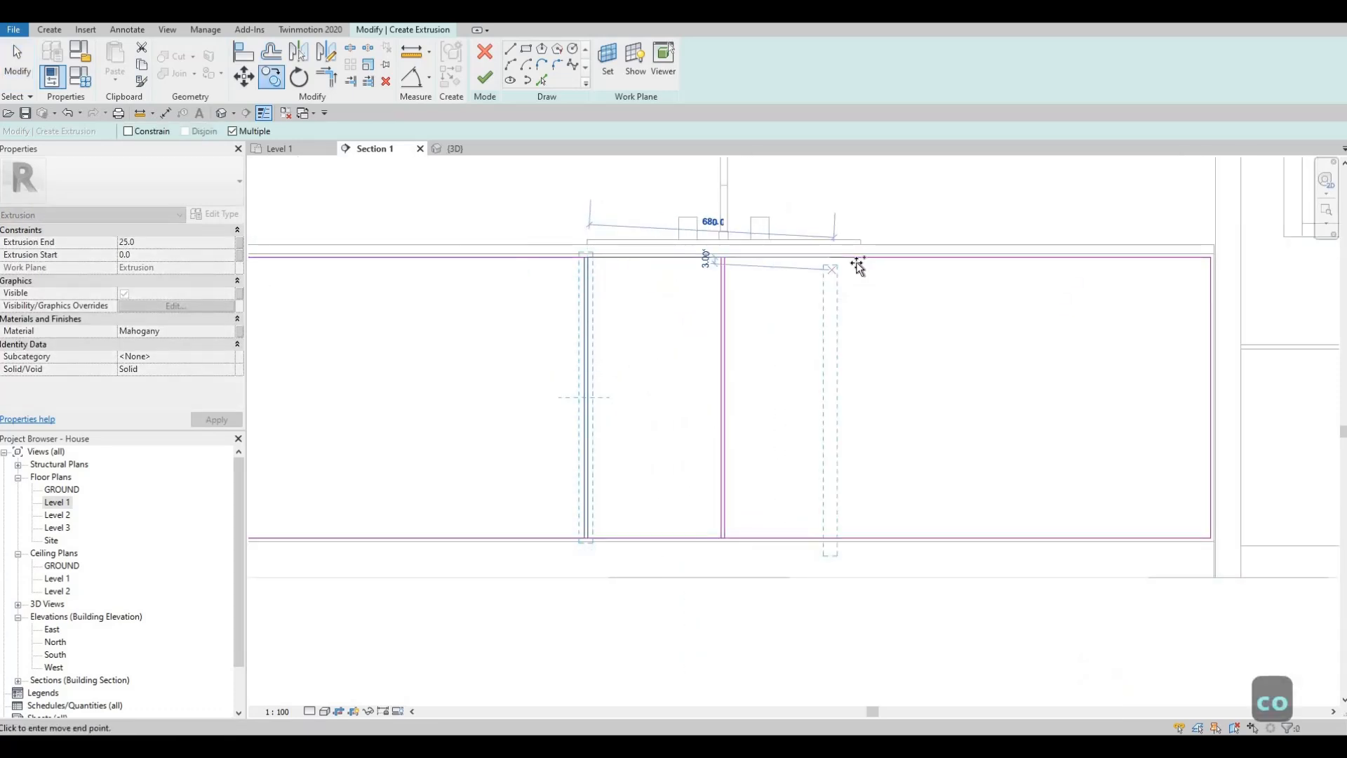
pyautogui.click(919, 263)
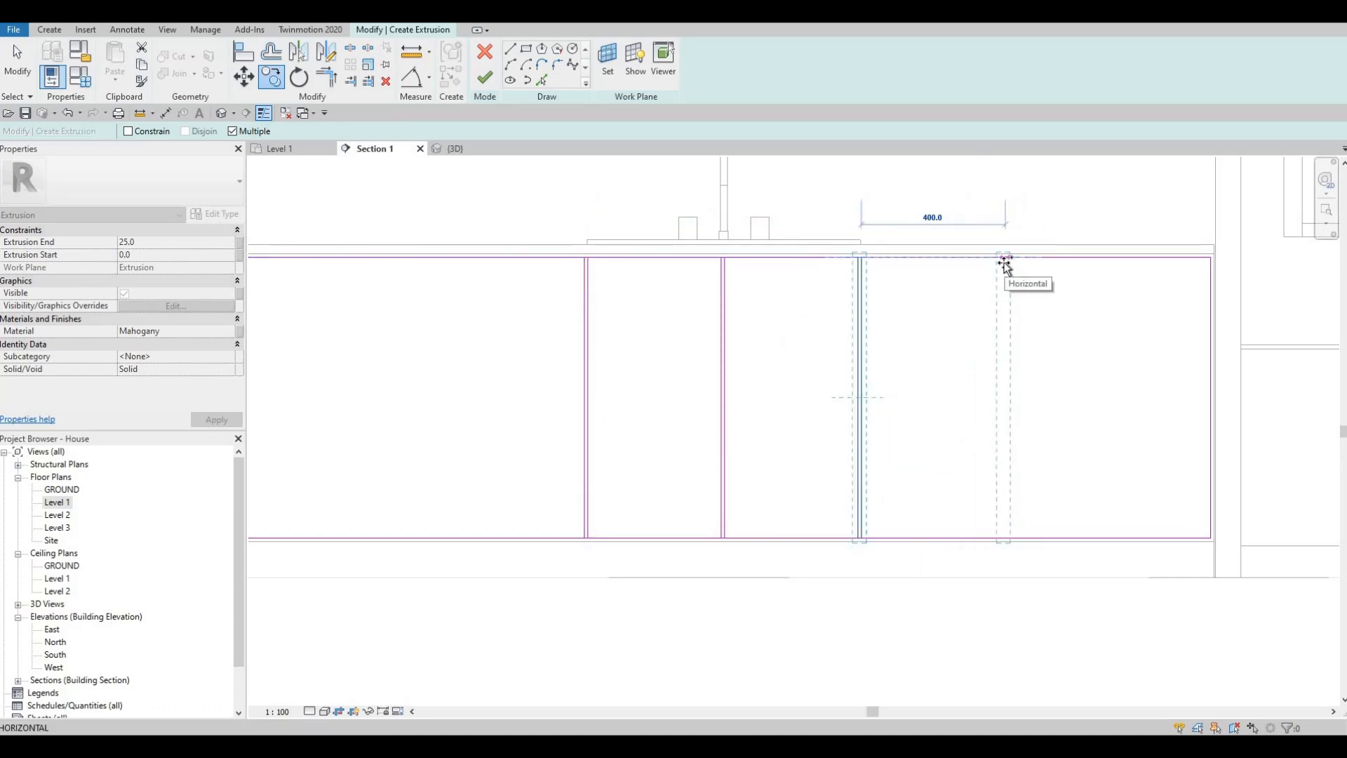
pyautogui.click(1102, 260)
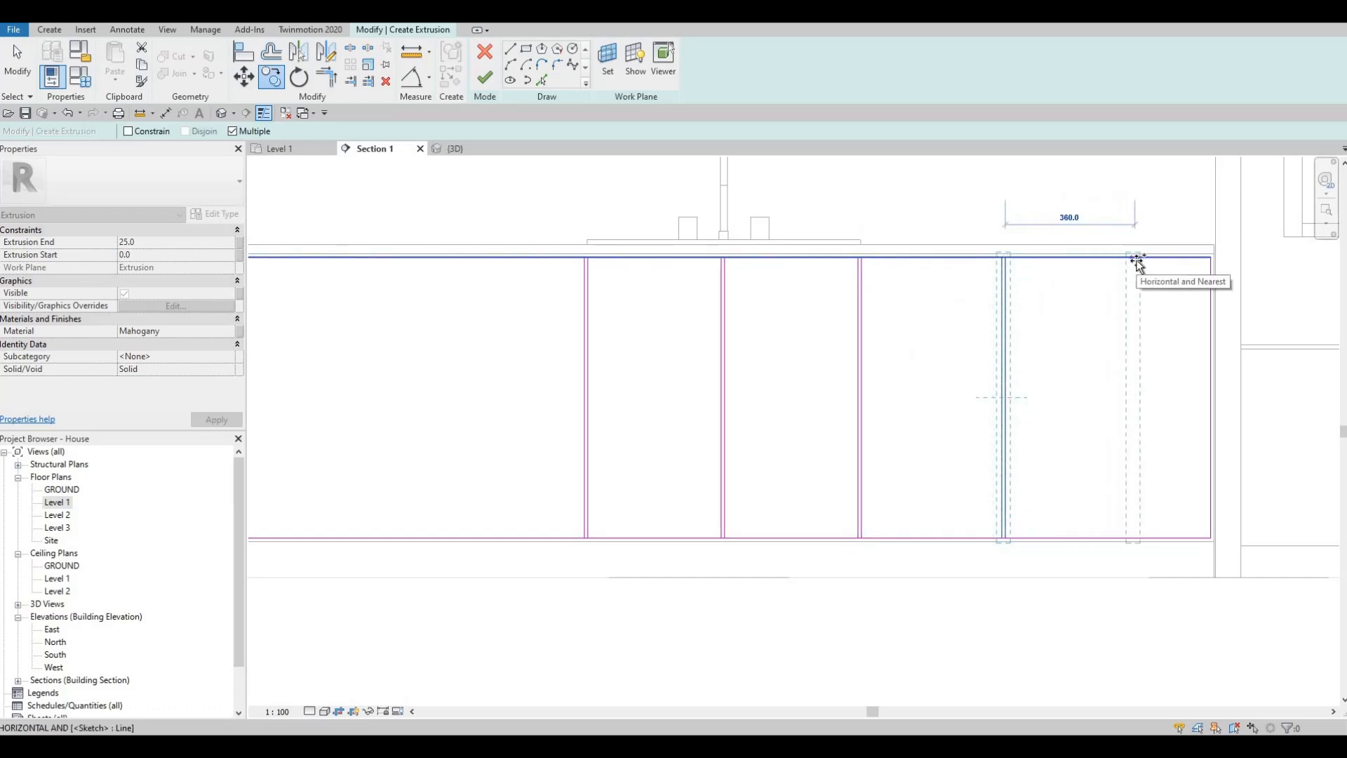
pyautogui.click(1132, 259)
# - Copy the dividing pair into the wide panel left of the sink and add another copy 400 farther left
pyautogui.moveTo(791, 313); pyautogui.dragTo(1225, 315, button='middle')
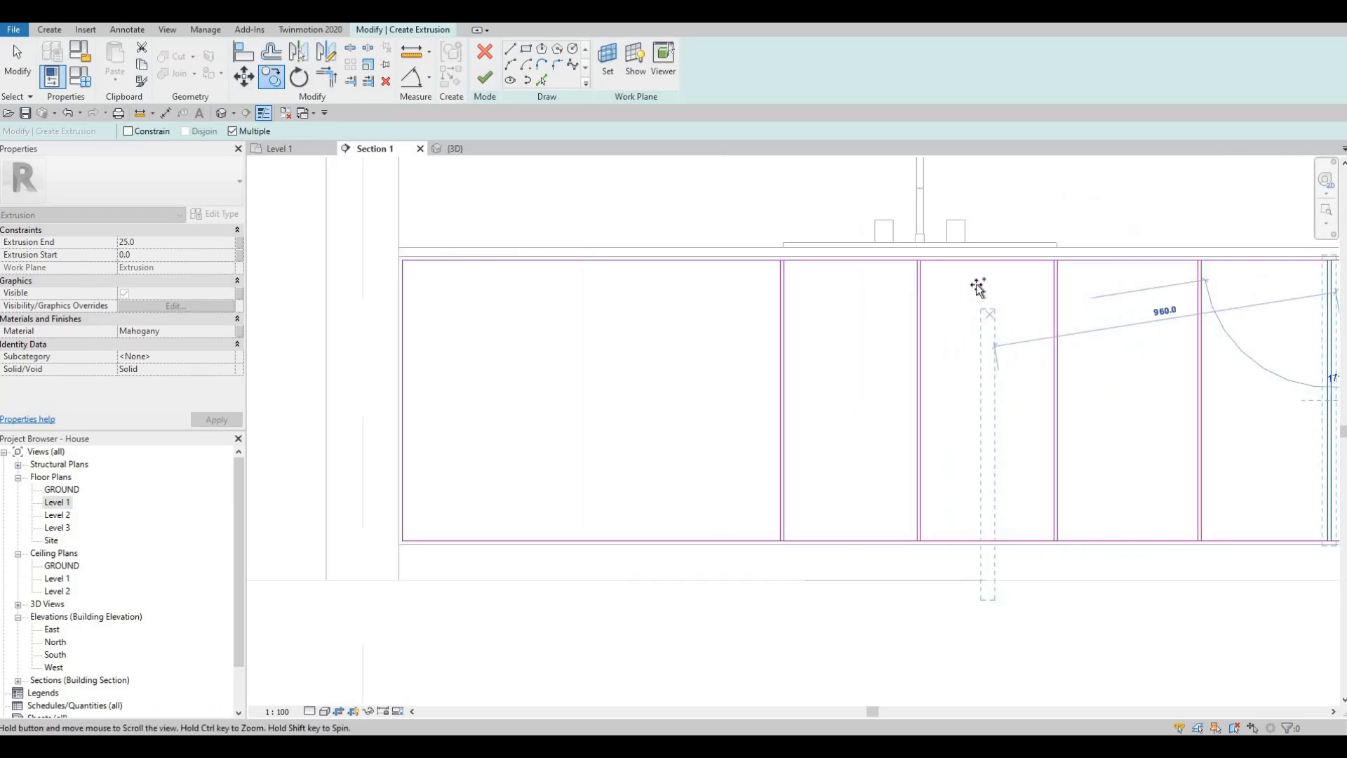
pyautogui.scroll(-1, 979, 289)
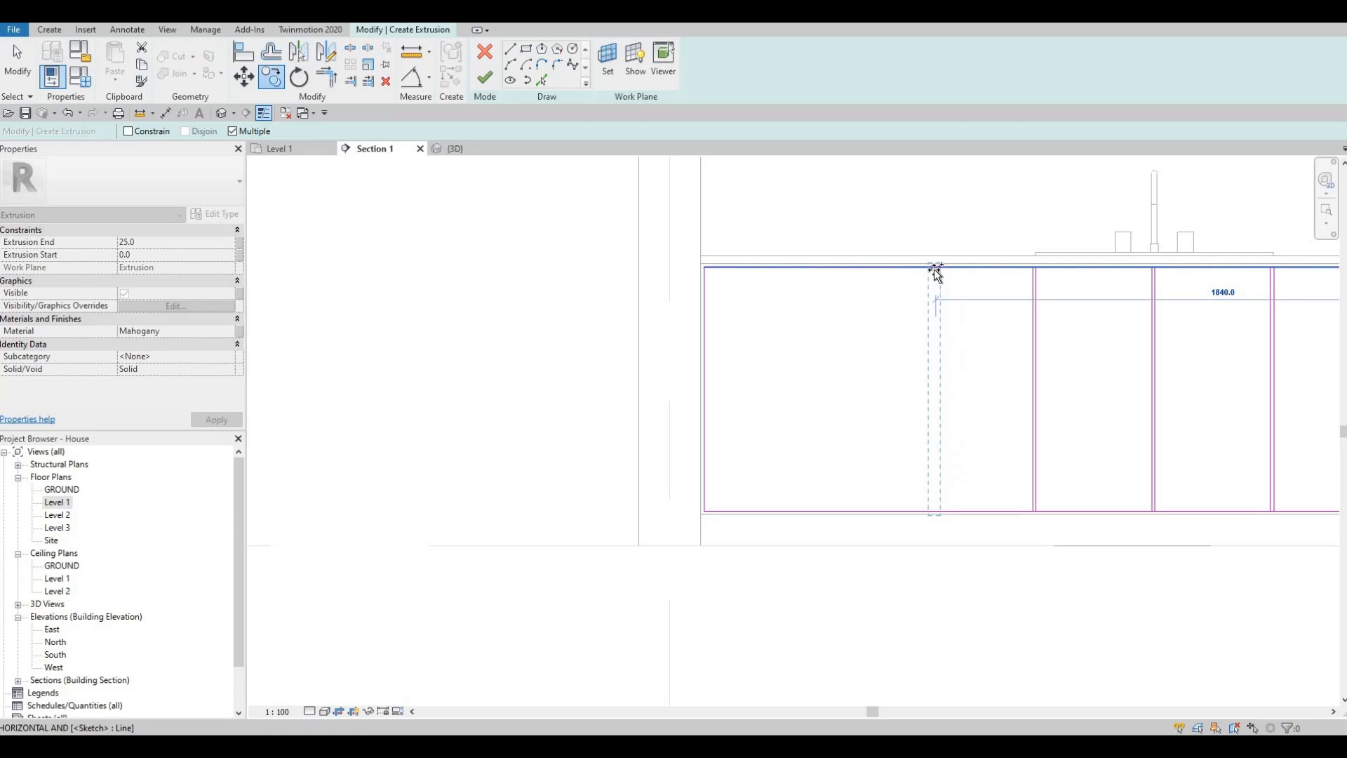
pyautogui.click(933, 273)
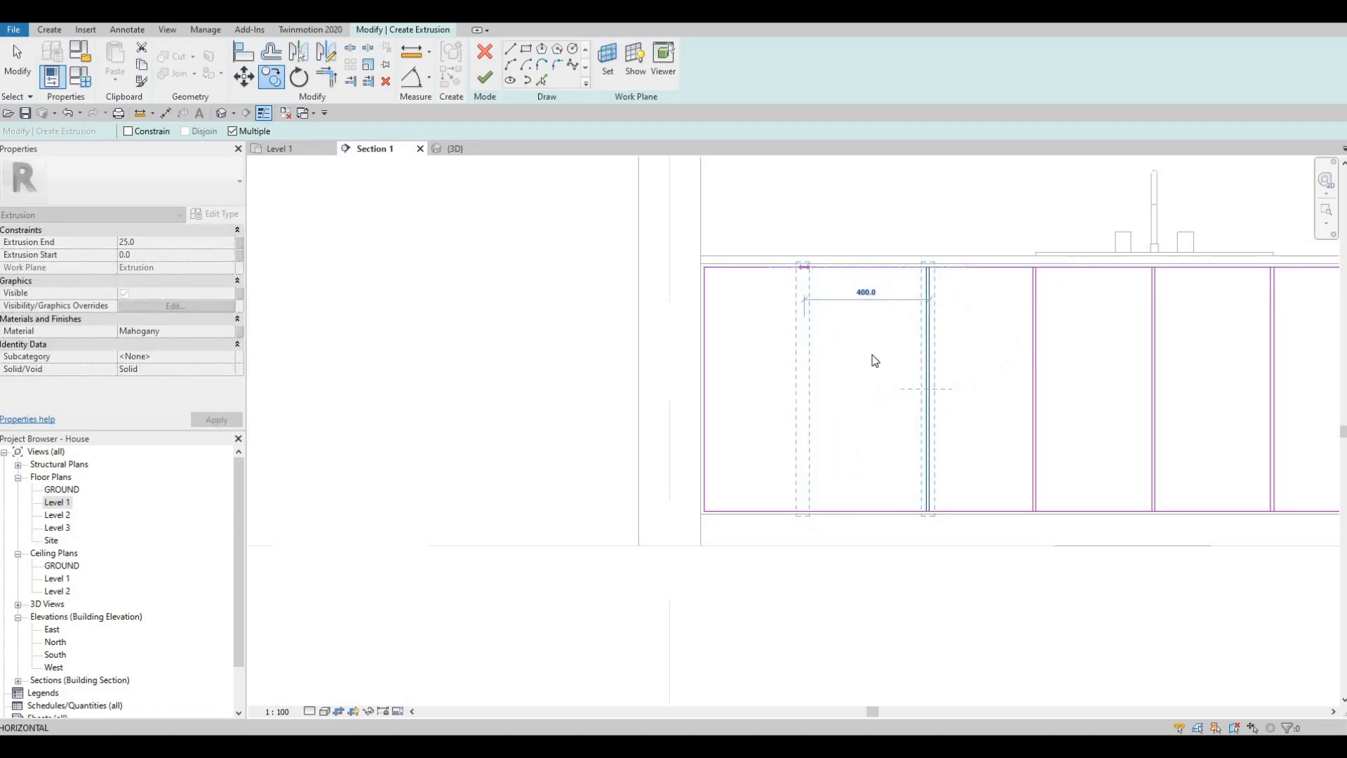
pyautogui.scroll(-2, 874, 354)
pyautogui.press('Escape')
pyautogui.press('Escape')
pyautogui.scroll(1, 890, 334)
pyautogui.press('Escape')
pyautogui.press('Escape')
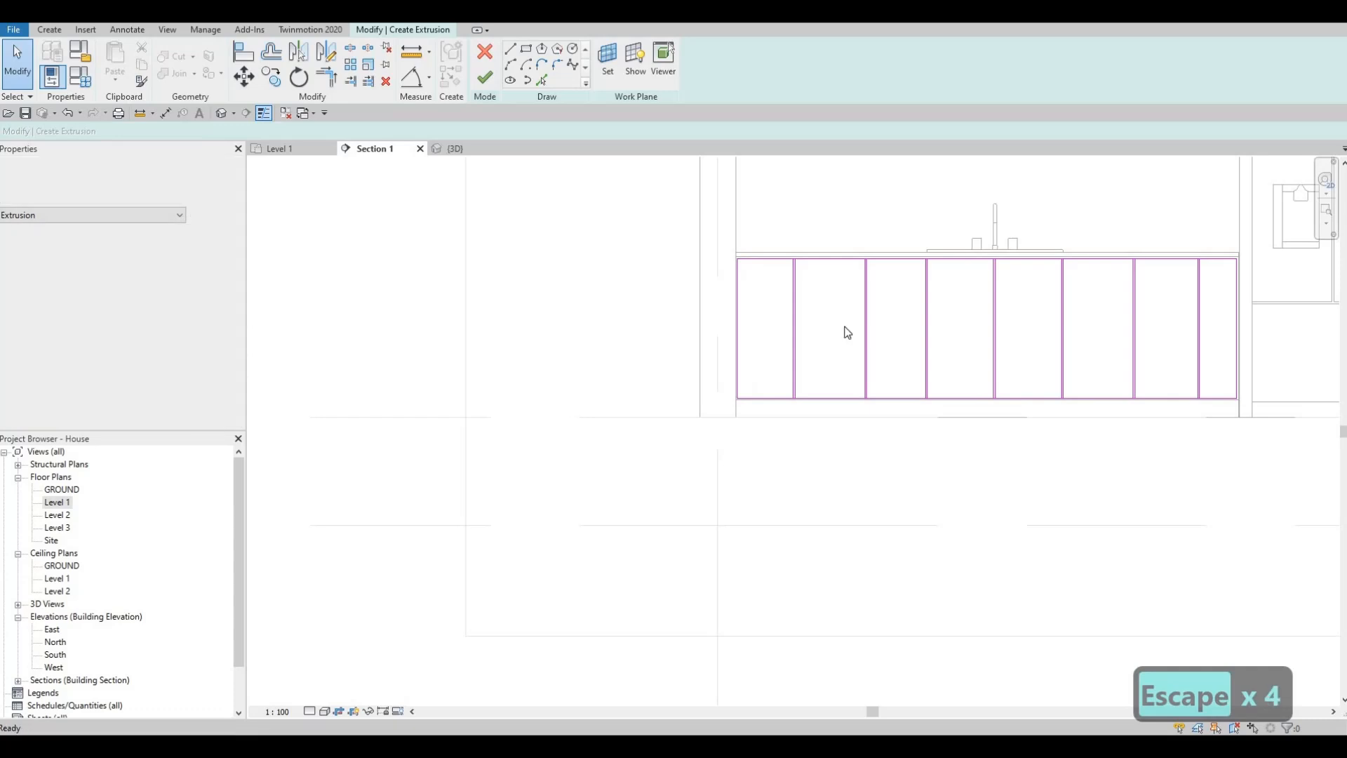
# - Nudge the second dividing pair from the left slightly to the left in three increments
pyautogui.click(850, 335)
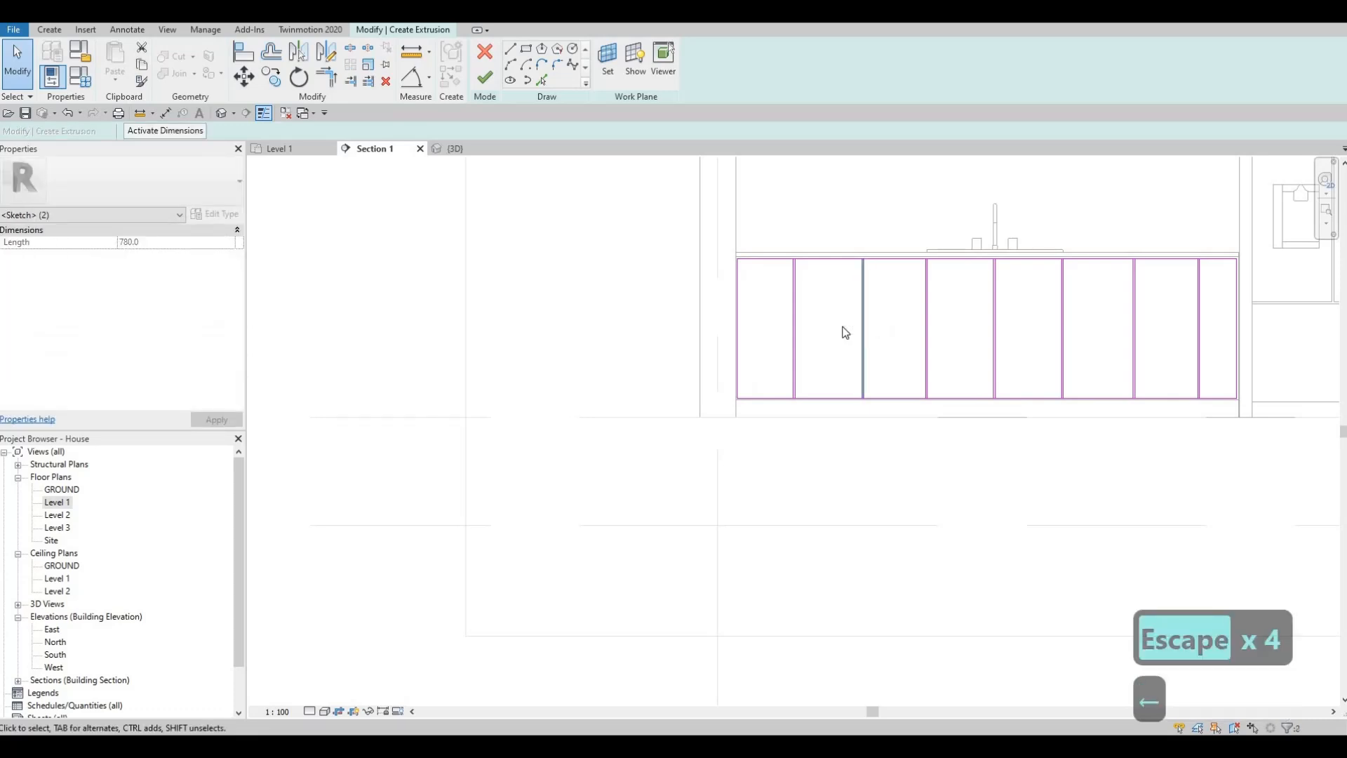
pyautogui.press('Left')
pyautogui.press('Left')
pyautogui.press('Escape')
pyautogui.press('Escape')
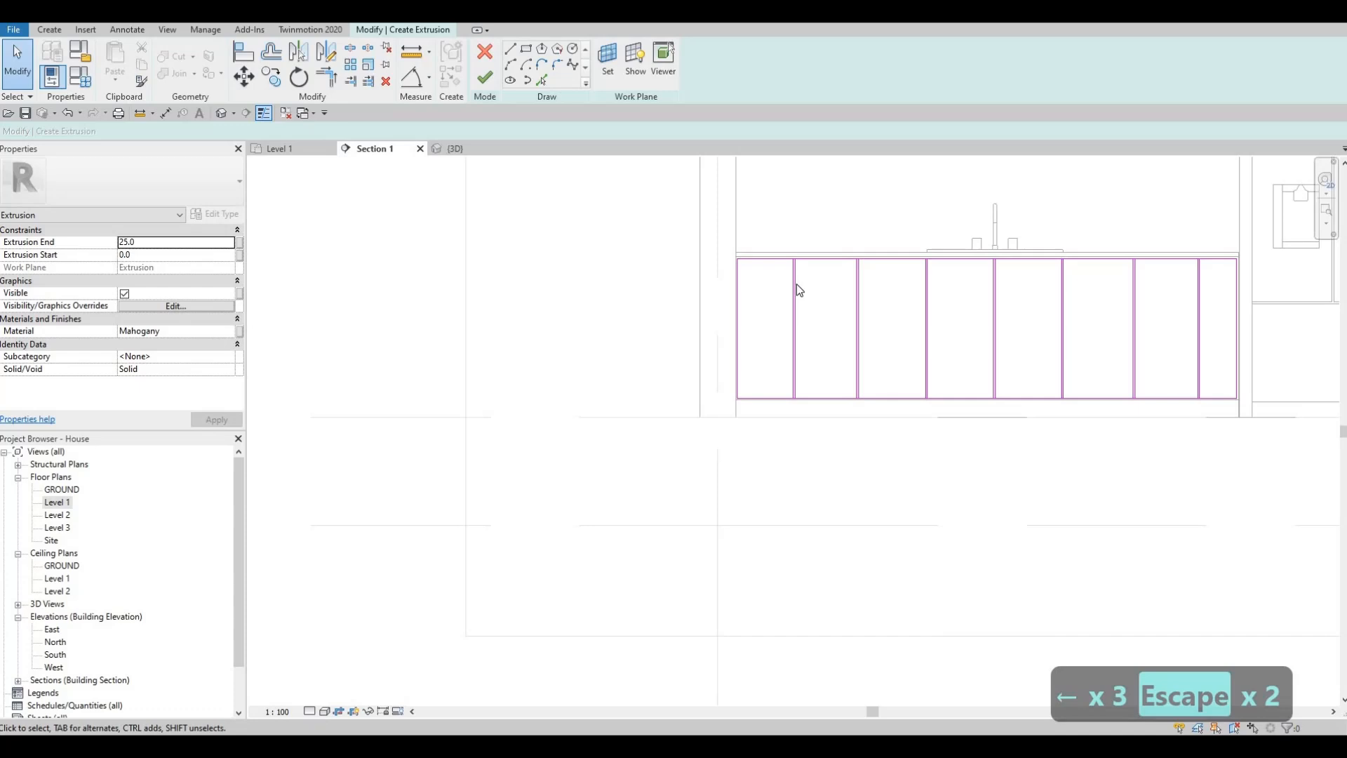
# - Draw a horizontal line about 310 long across the upper part of the leftmost panel with 0 offset
pyautogui.scroll(2, 772, 295)
pyautogui.moveTo(725, 322); pyautogui.dragTo(637, 343, button='middle')
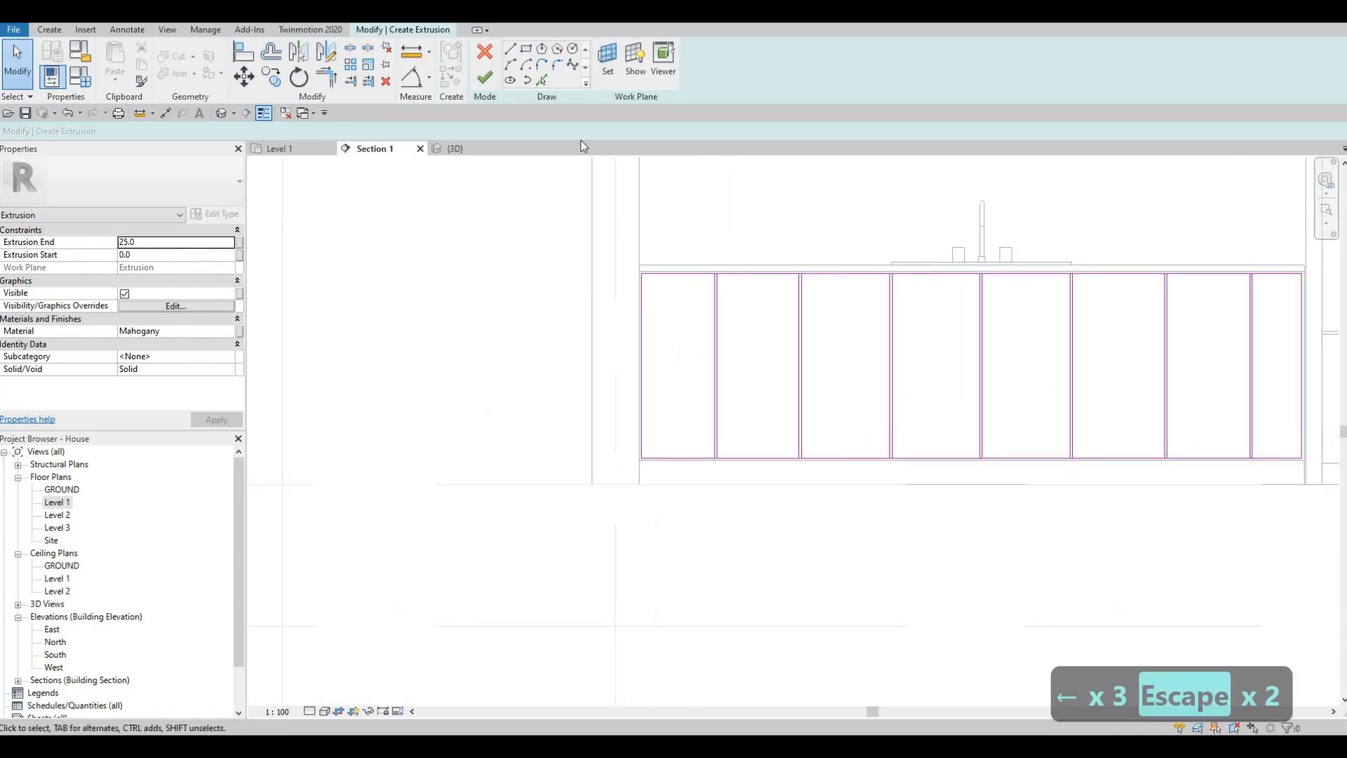
pyautogui.click(510, 49)
pyautogui.scroll(3, 654, 328)
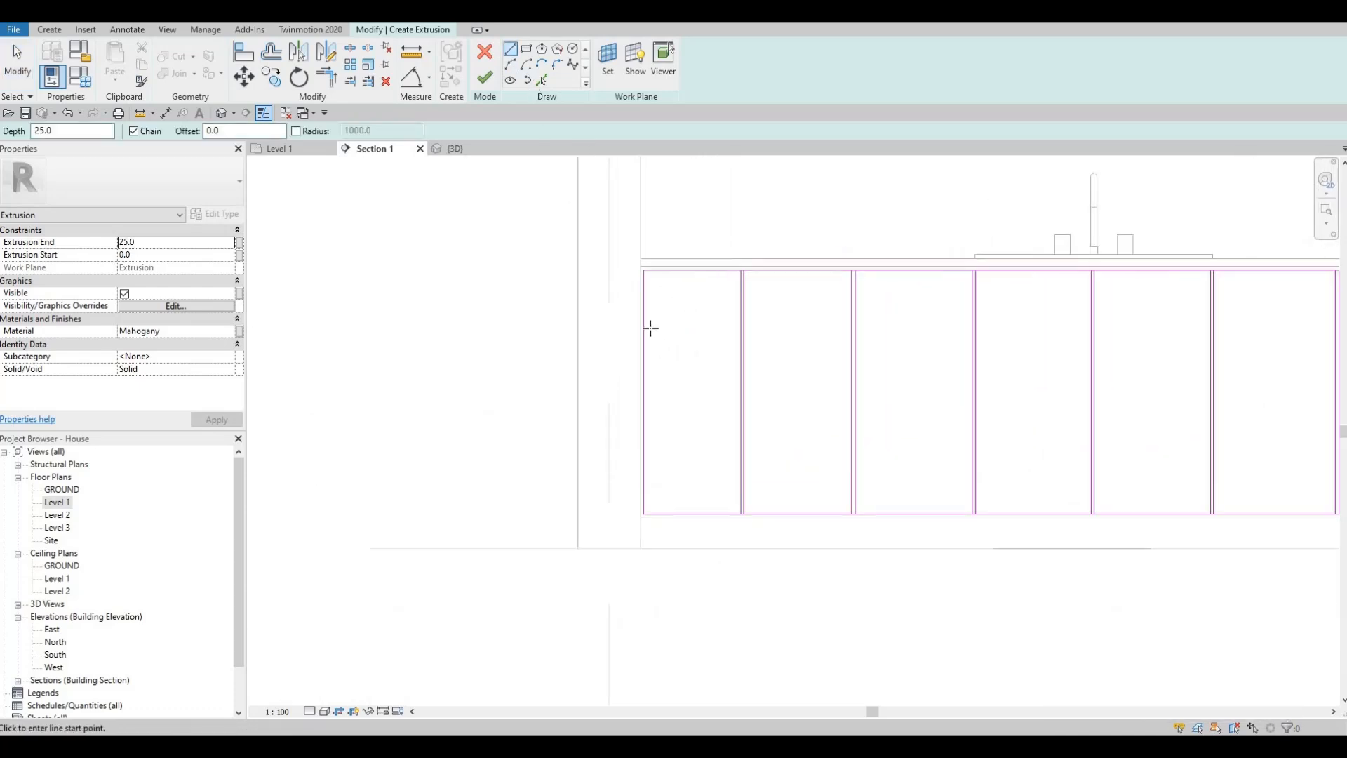
pyautogui.click(637, 332)
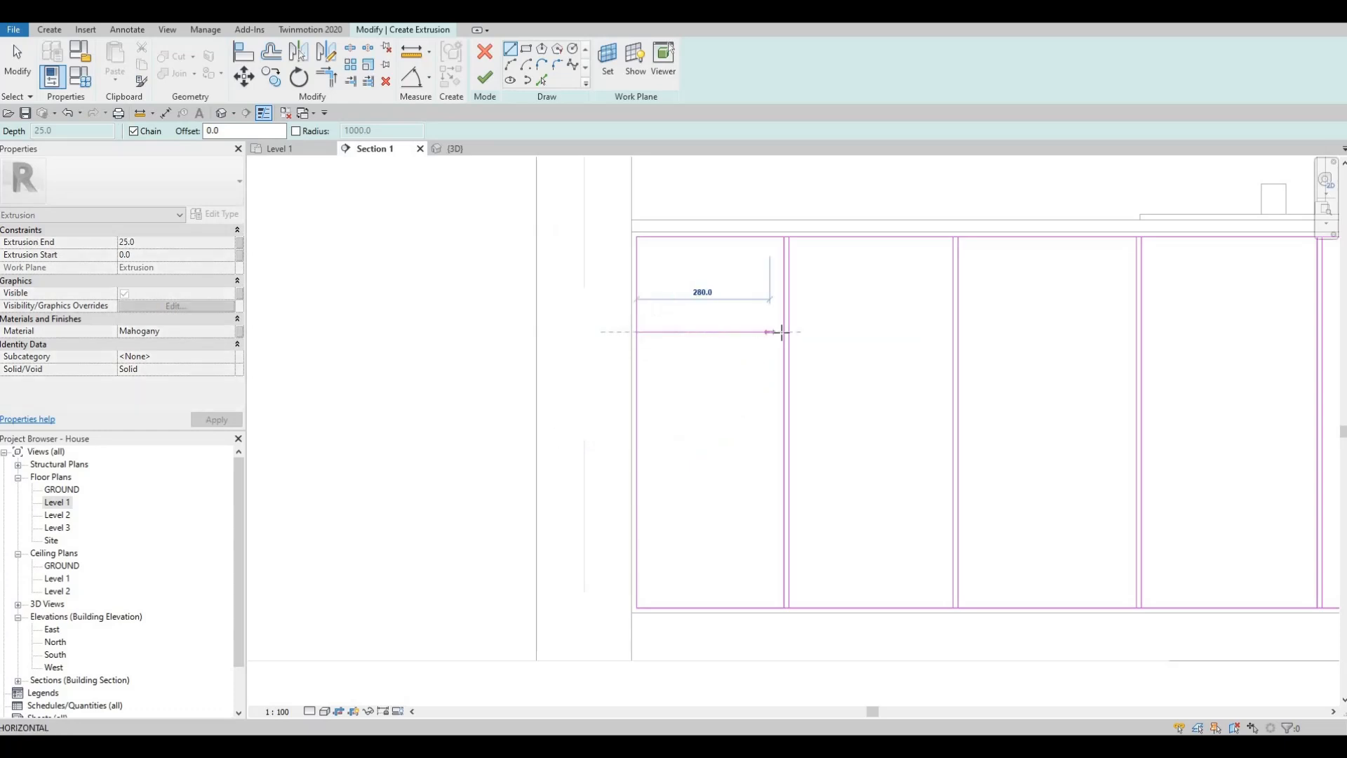
pyautogui.click(783, 331)
pyautogui.press('Escape')
pyautogui.press('Escape')
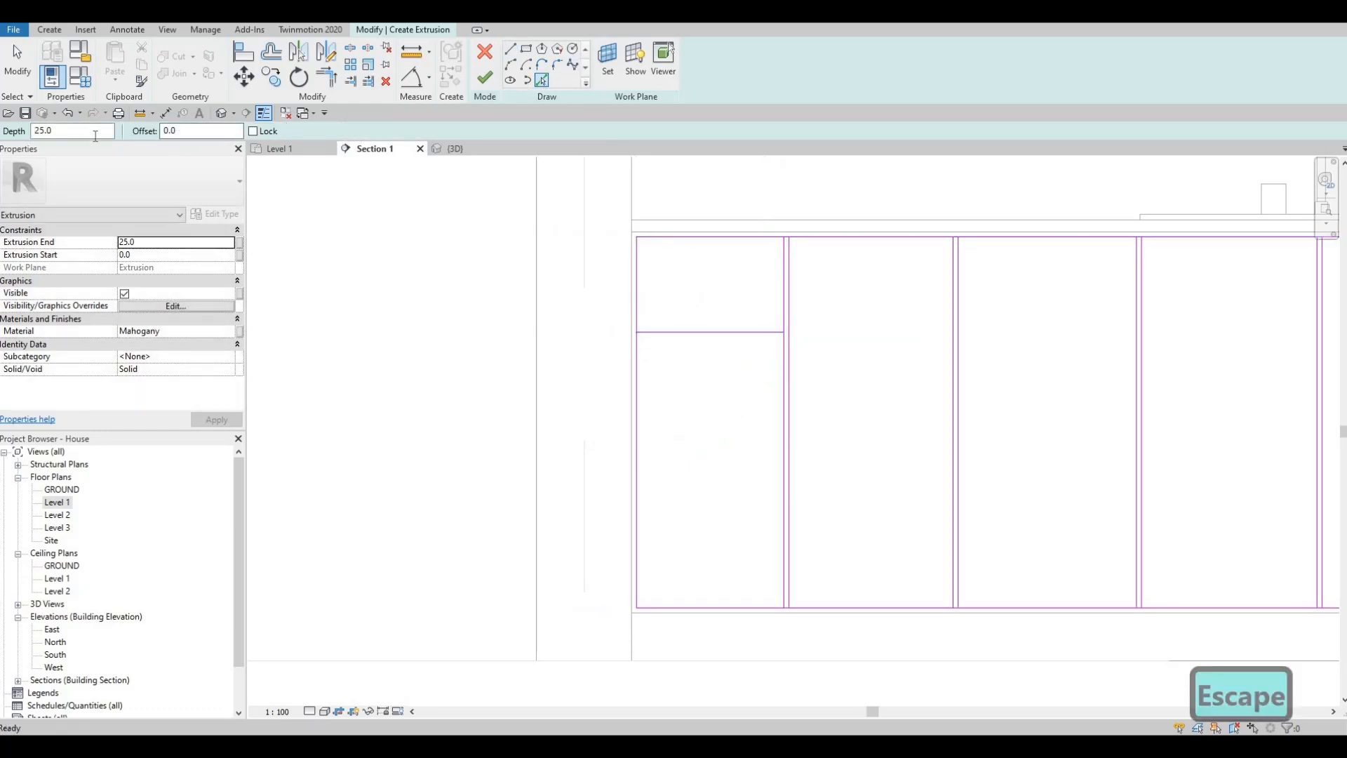
# - Add a parallel line 10 below the leftmost panel's horizontal line using Pick Lines
pyautogui.write('10')
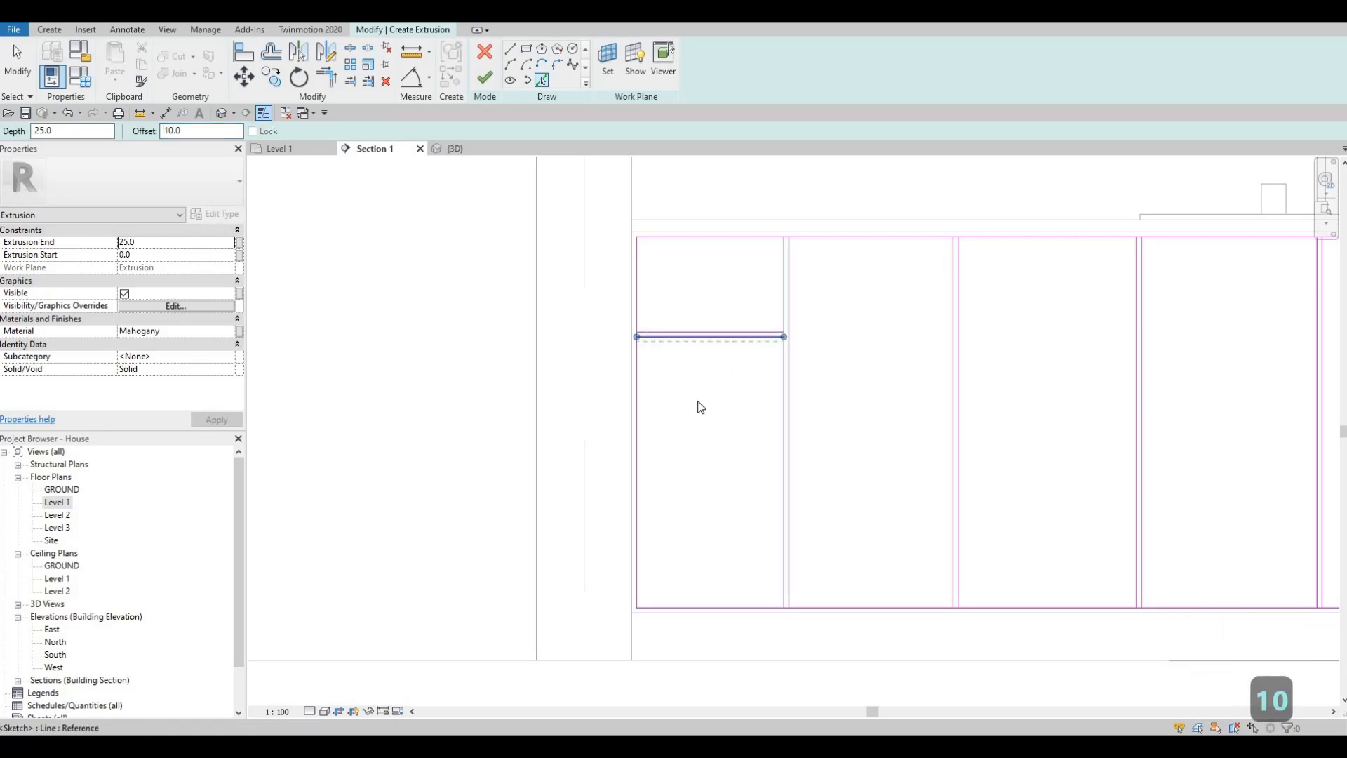
pyautogui.press('Escape')
pyautogui.press('Escape')
# - Nudge both horizontal lines in the leftmost panel down in four increments
pyautogui.moveTo(699, 402); pyautogui.dragTo(686, 311)
pyautogui.press('Down')
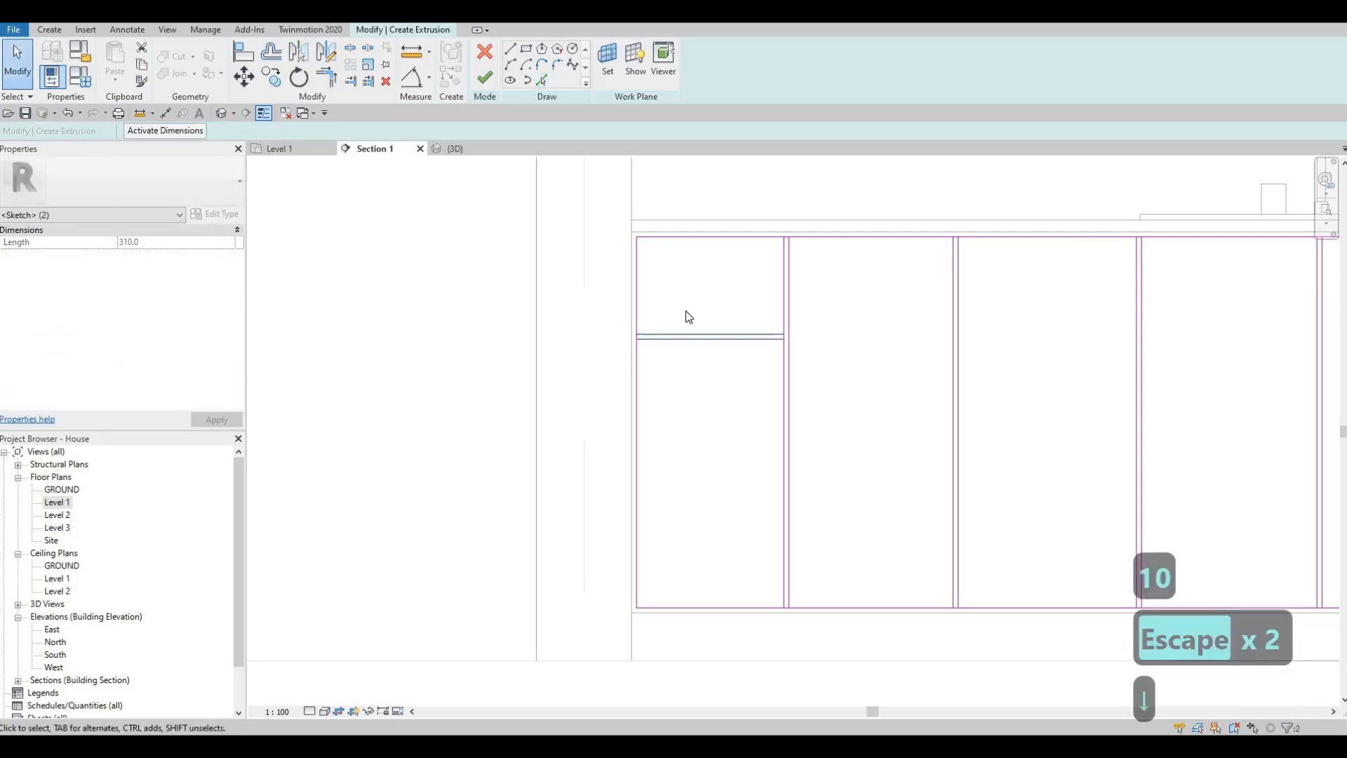
pyautogui.press('Down')
pyautogui.press('Down')
pyautogui.press('Down')
pyautogui.press('Escape')
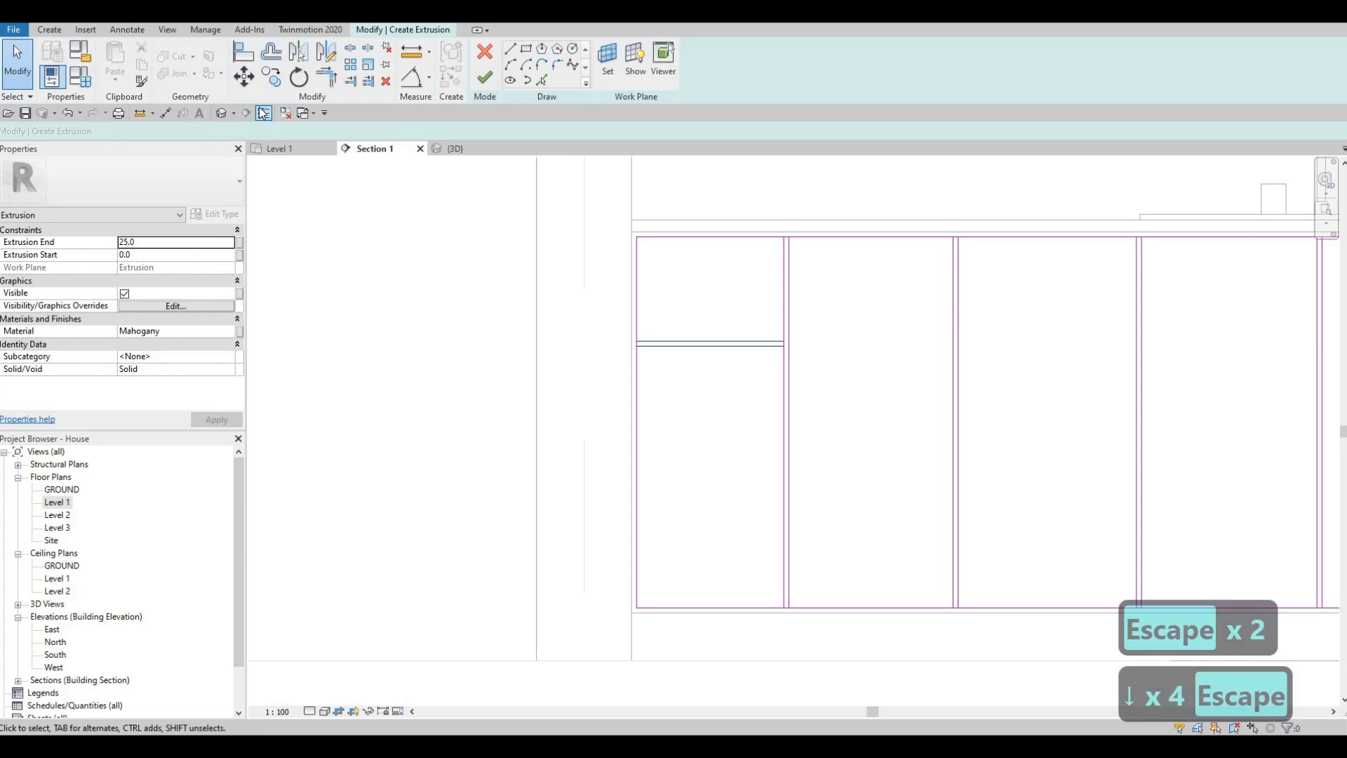
# - Copy the leftmost panel's horizontal line pair about 220 downward to divide it into three drawer fronts
pyautogui.click(701, 372)
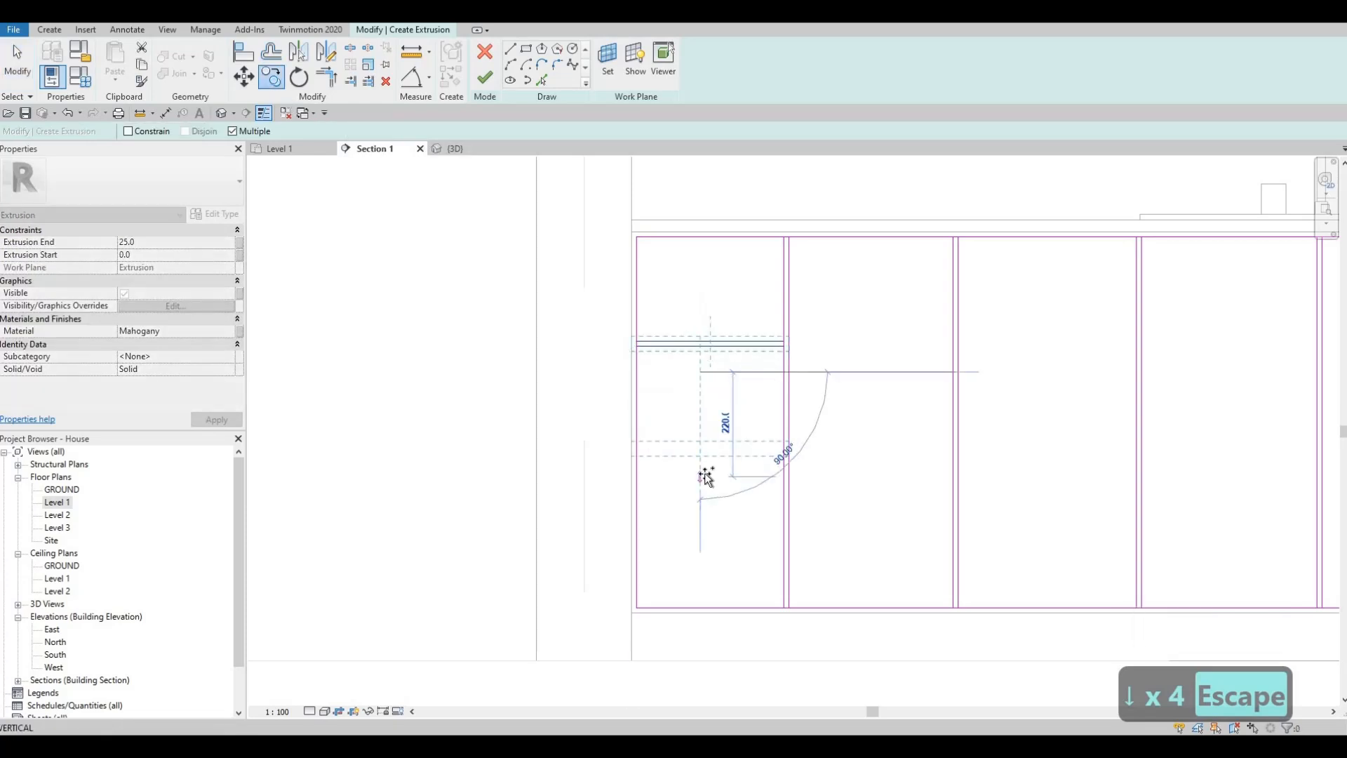
pyautogui.click(680, 451)
pyautogui.press('Escape')
pyautogui.press('Escape')
pyautogui.scroll(-2, 1073, 423)
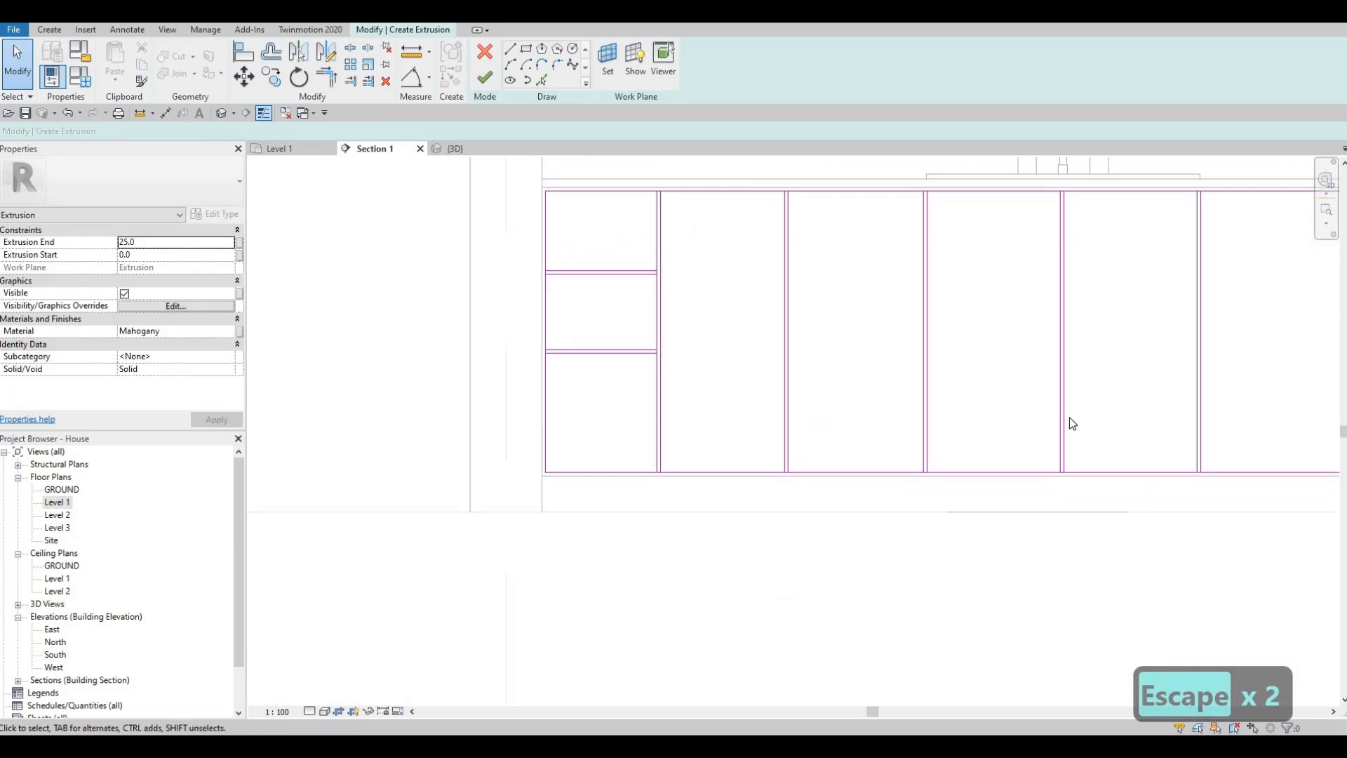
# - Draw two closely spaced horizontal lines about 350 long across the upper part of the second panel from the right
pyautogui.scroll(-2, 1072, 423)
pyautogui.moveTo(1211, 357); pyautogui.dragTo(1062, 352, button='middle')
pyautogui.scroll(-1, 1062, 352)
pyautogui.moveTo(1166, 315); pyautogui.dragTo(1068, 337, button='middle')
pyautogui.scroll(2, 1065, 351)
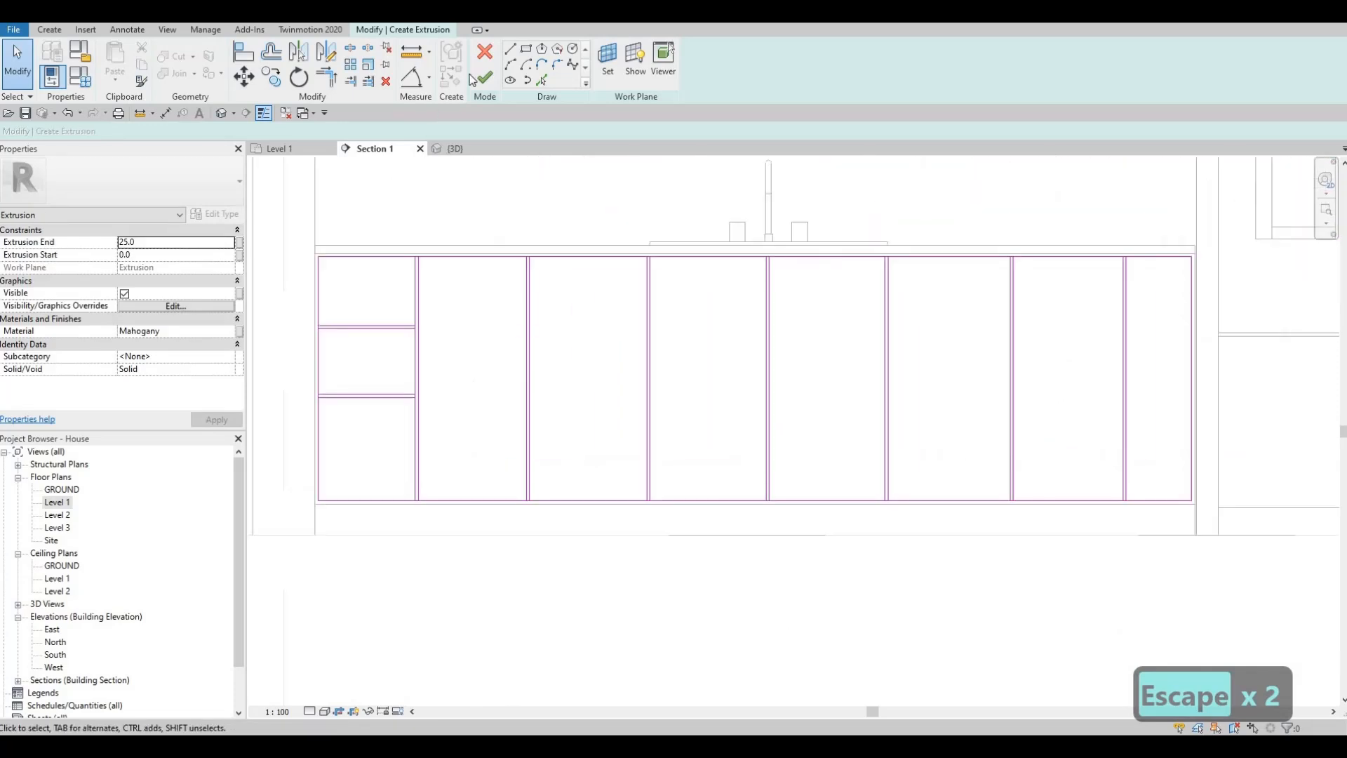
pyautogui.click(1014, 320)
pyautogui.click(1123, 319)
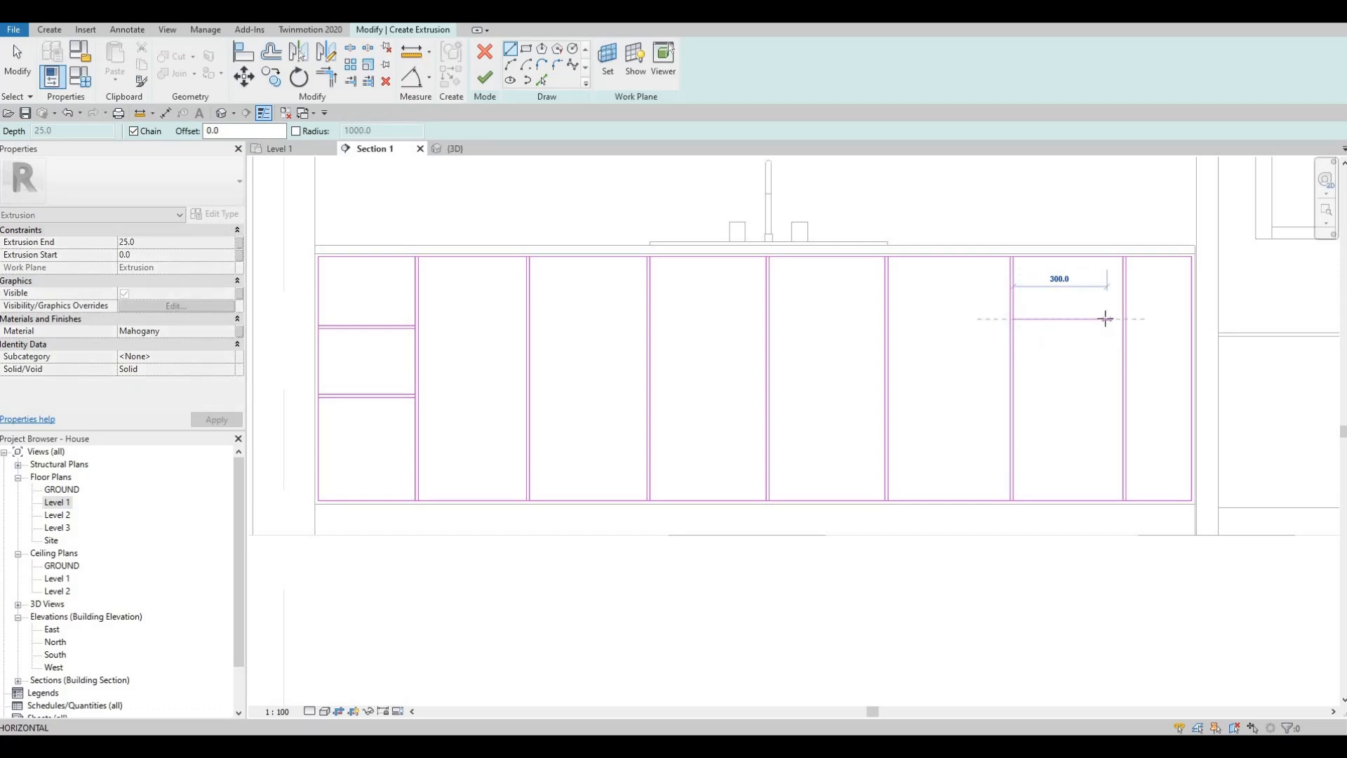
pyautogui.press('Escape')
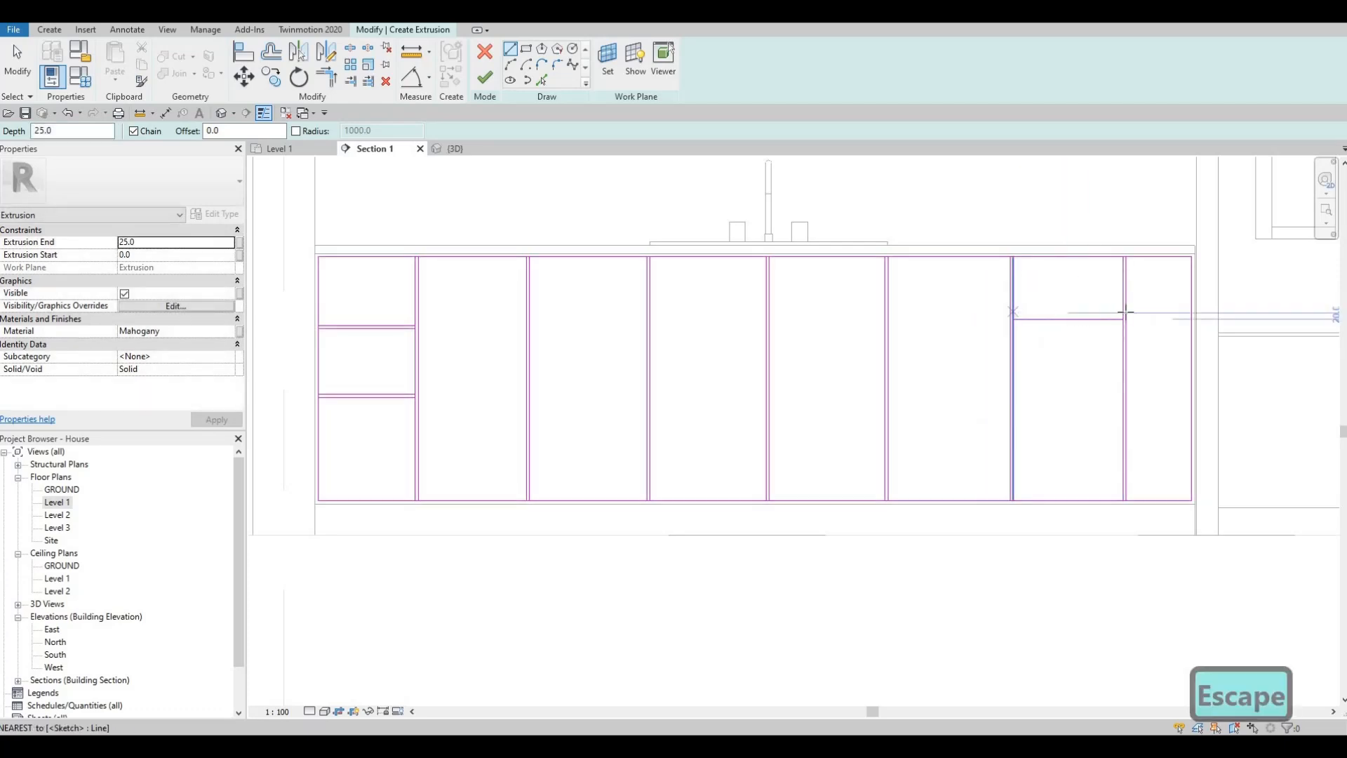
pyautogui.click(1125, 312)
pyautogui.press('Escape')
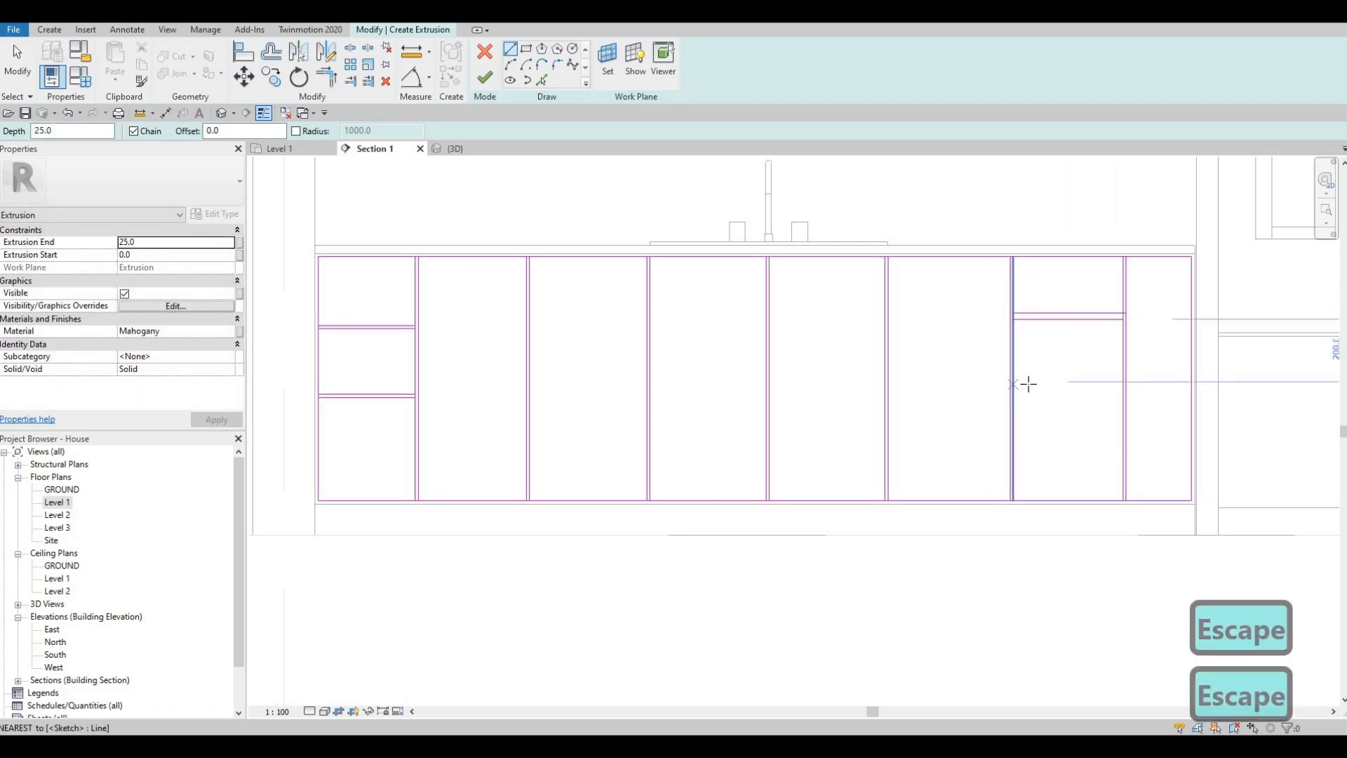
# - Draw a lower pair of horizontal lines across the same panel, the second level with the leftmost panel's lower pair
pyautogui.click(1123, 382)
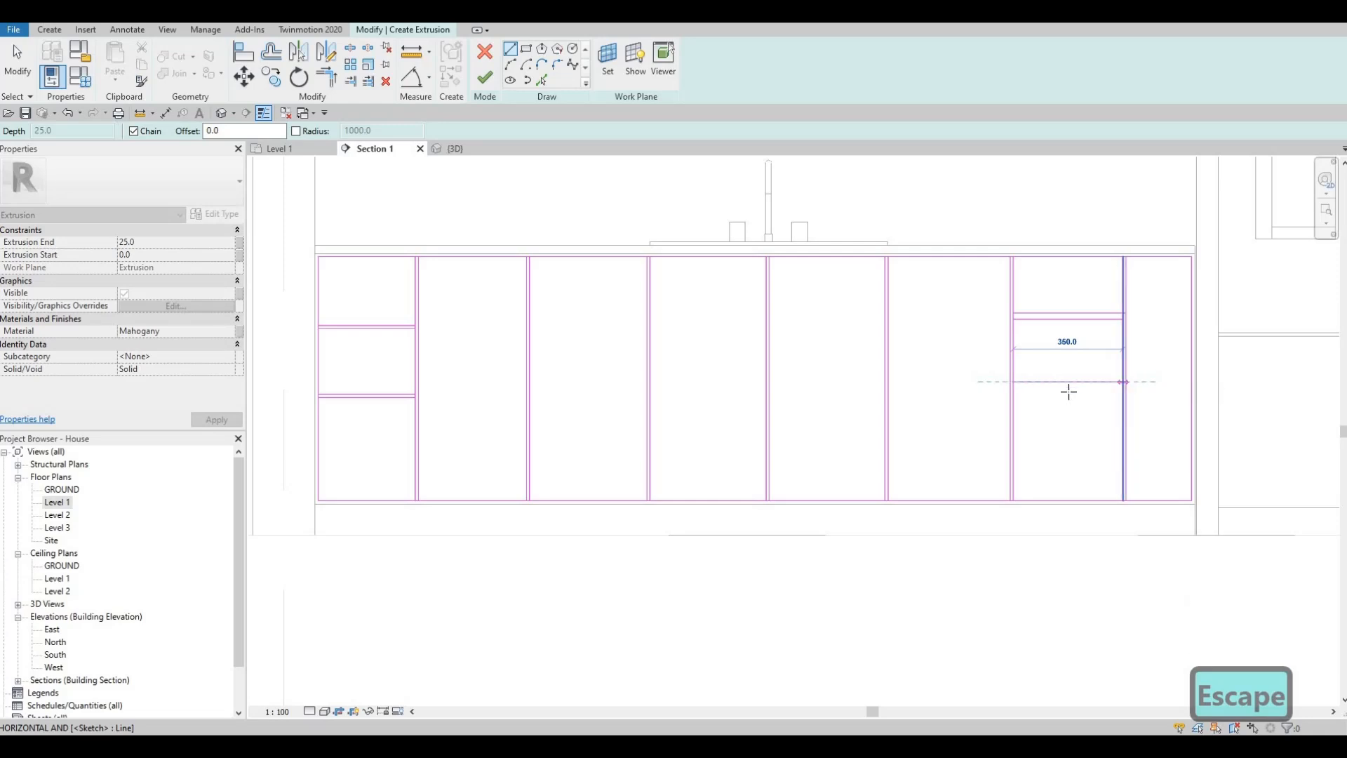
pyautogui.click(1015, 384)
pyautogui.press('Escape')
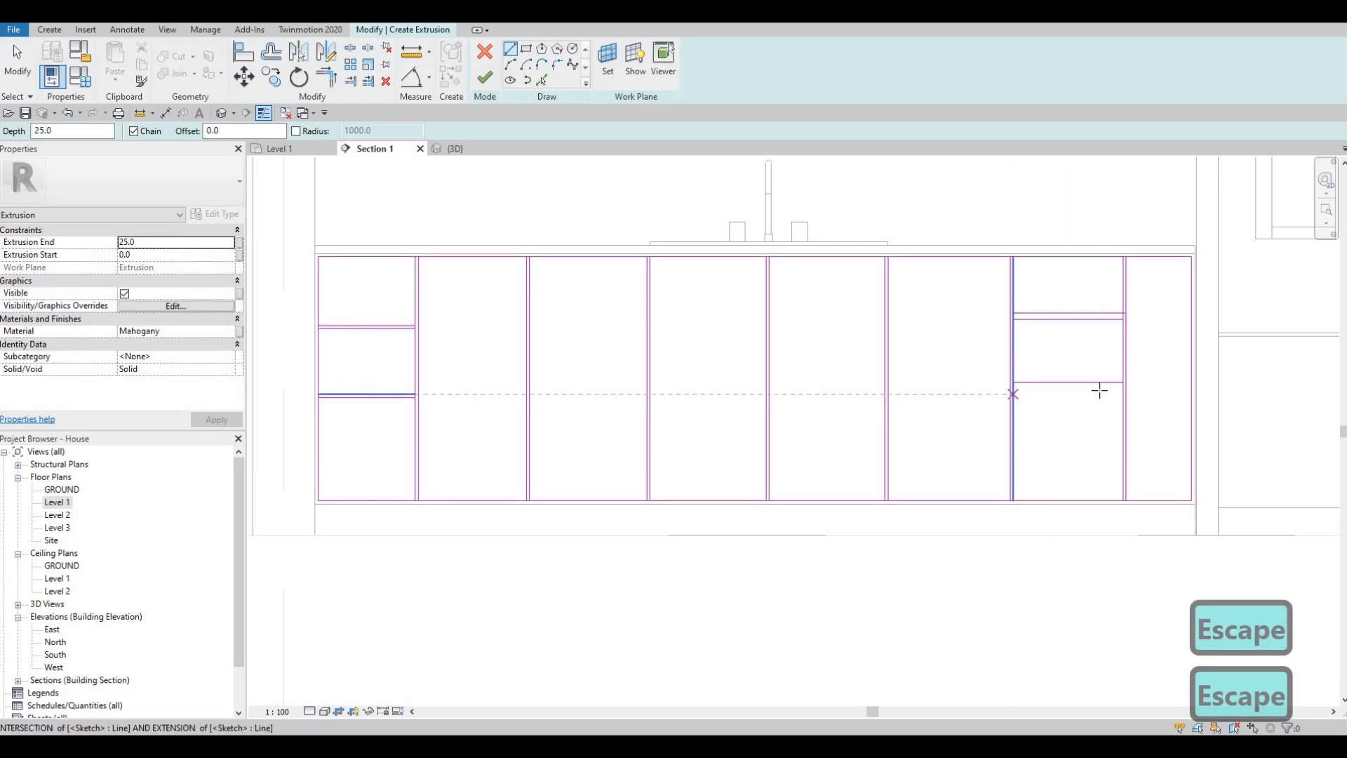
pyautogui.click(1013, 394)
pyautogui.click(1123, 393)
pyautogui.press('Escape')
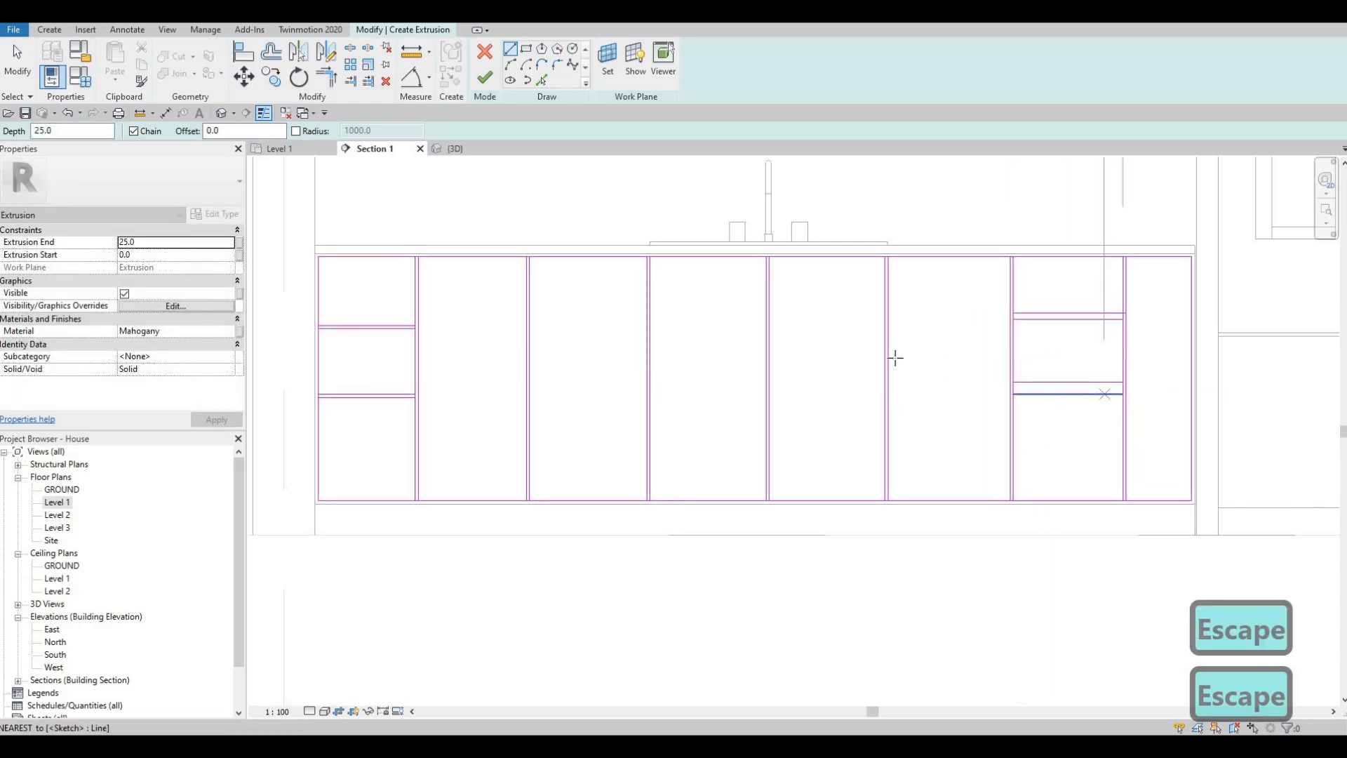
# - Draw a single horizontal line at mid-height across the third panel from the right
pyautogui.click(889, 379)
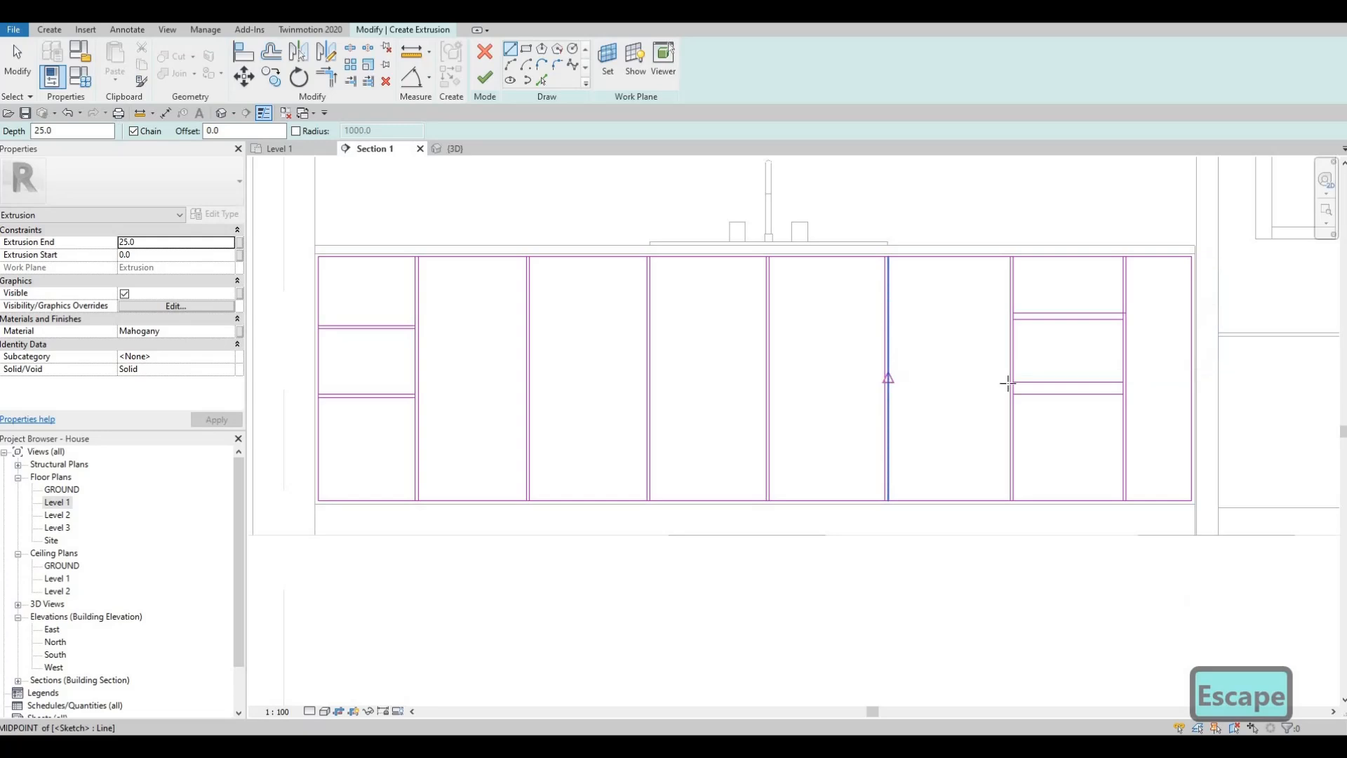
pyautogui.press('Escape')
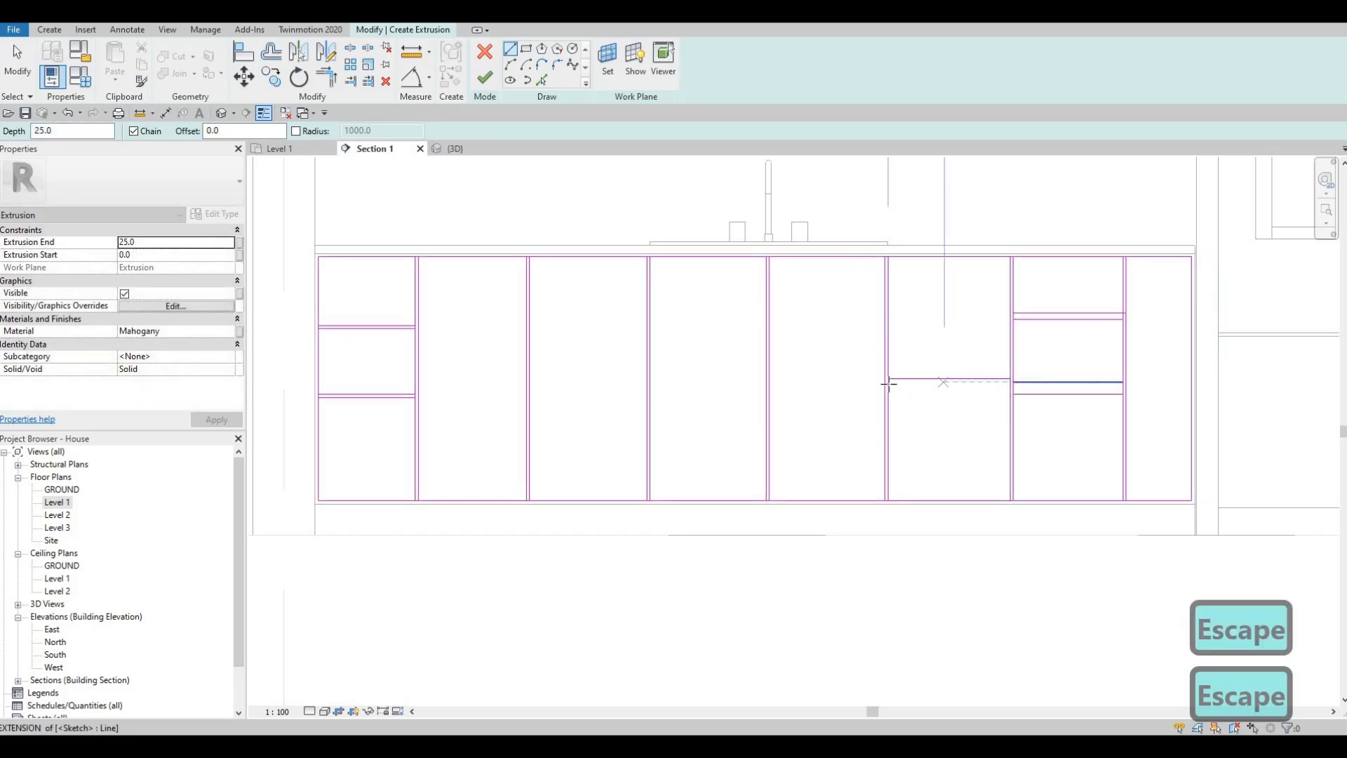
pyautogui.click(889, 381)
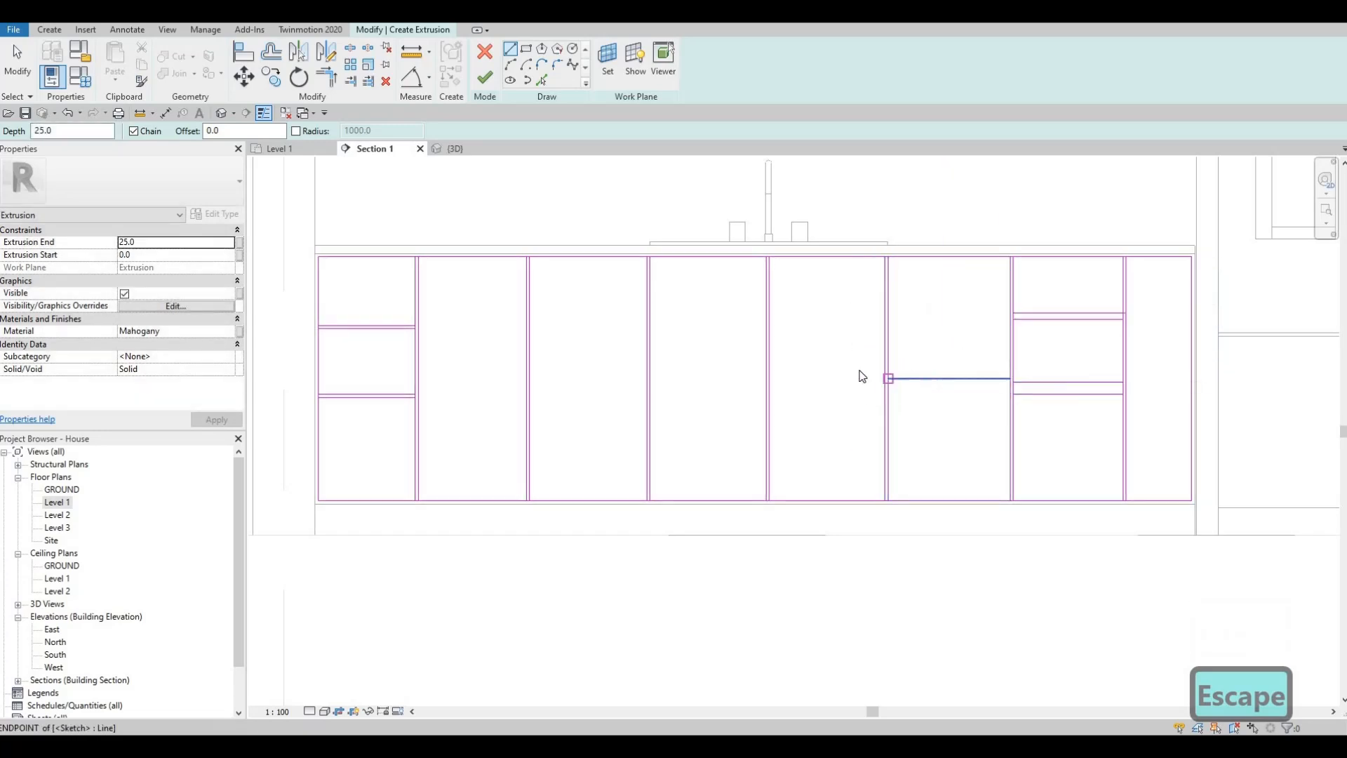
pyautogui.press('Escape')
pyautogui.press('Escape')
# - Align the upper horizontal line pair in the second panel from the right with the leftmost panel's upper pair
pyautogui.press('a')
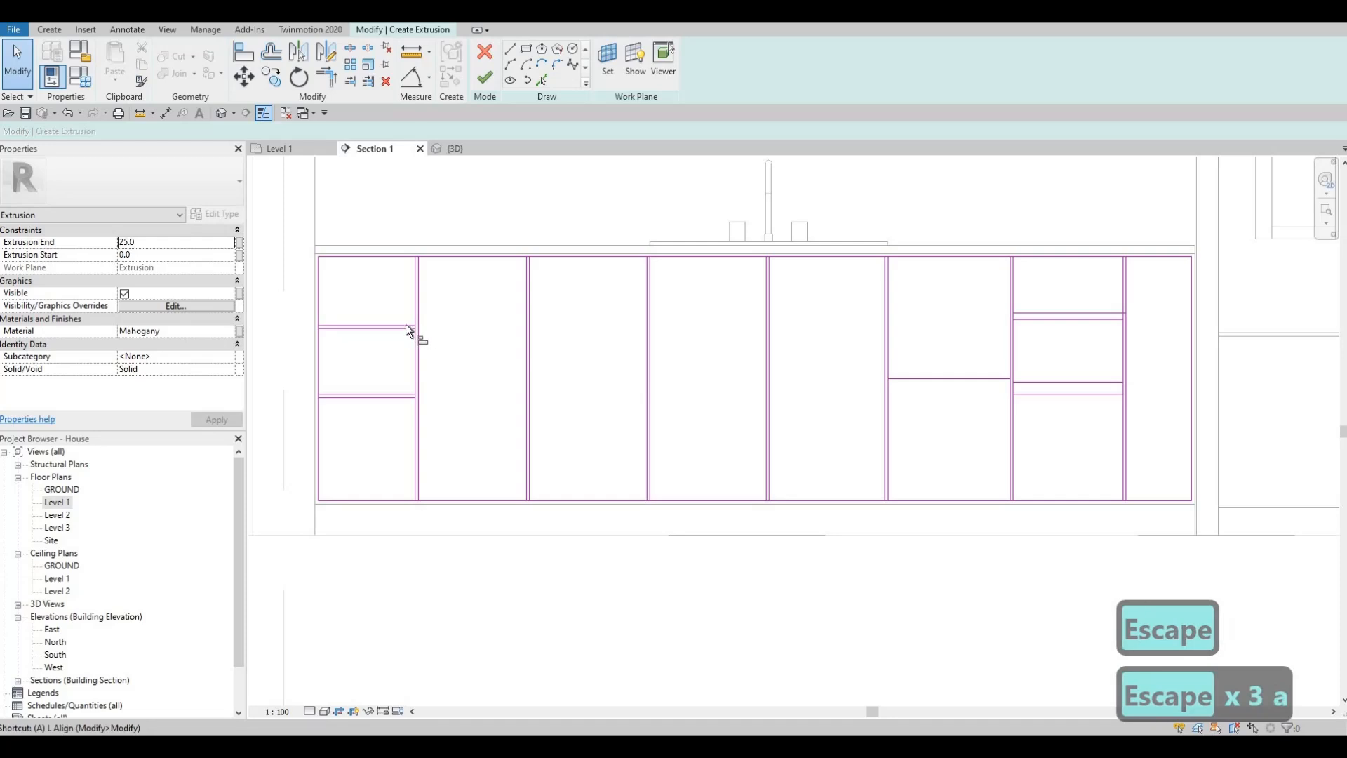
pyautogui.press('l')
pyautogui.click(402, 326)
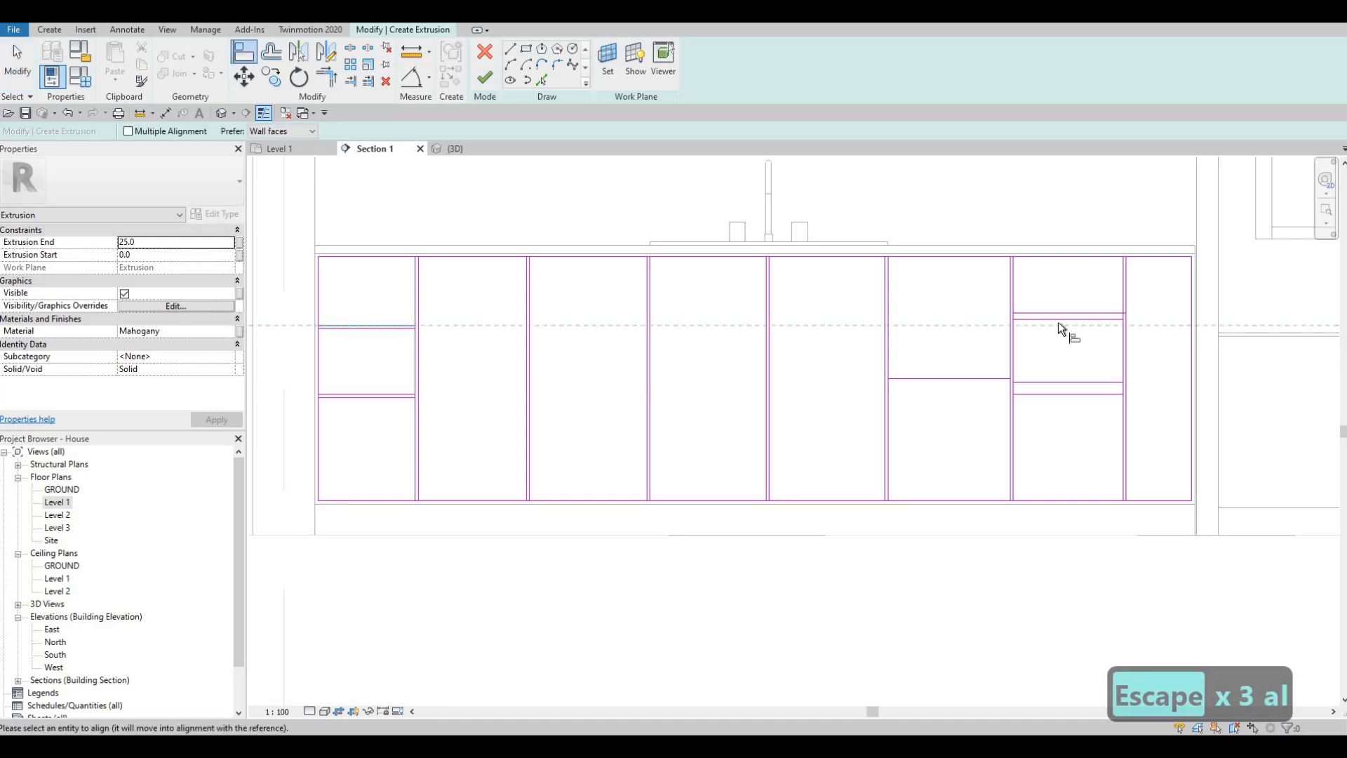
pyautogui.click(1056, 321)
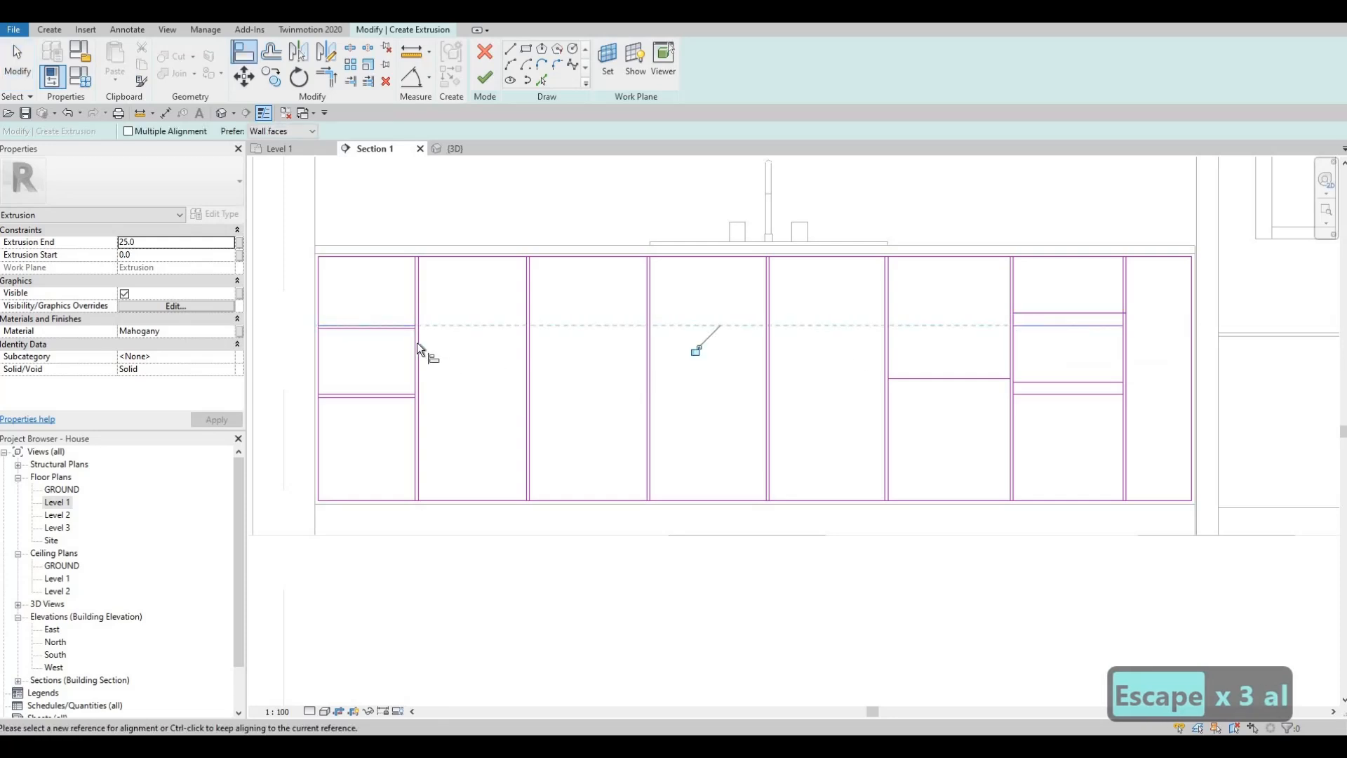
pyautogui.click(406, 329)
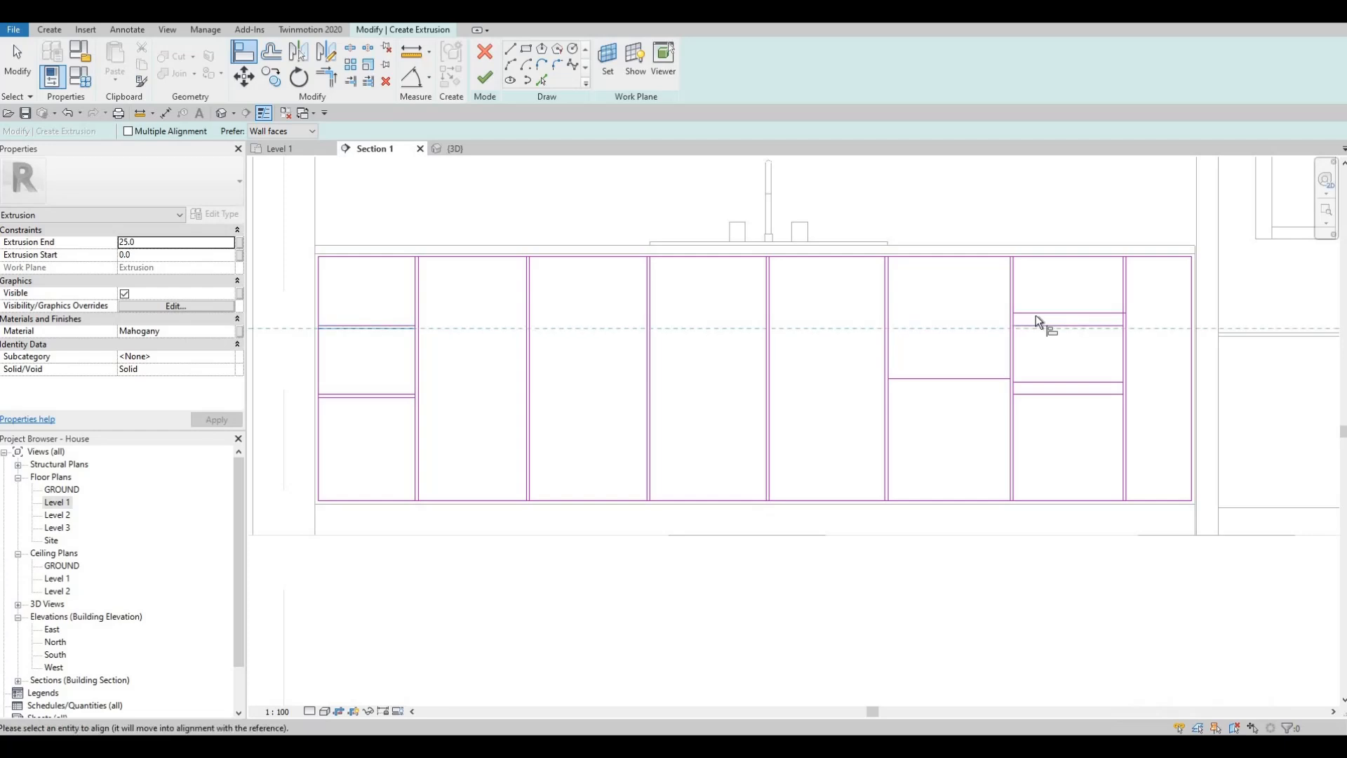
pyautogui.click(1036, 315)
# - Align the lower horizontal line pair in the second panel from the right with the leftmost panel's lower pair
pyautogui.click(394, 395)
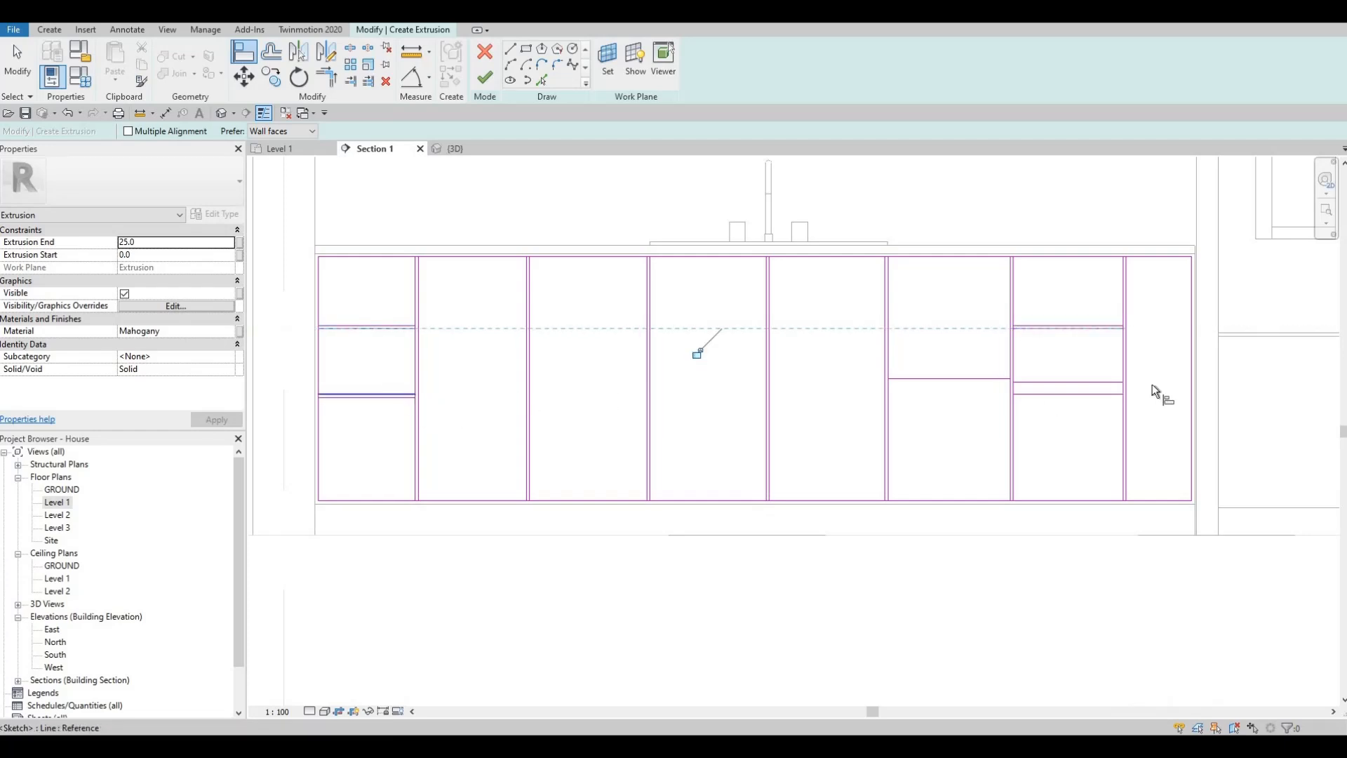
pyautogui.click(1074, 394)
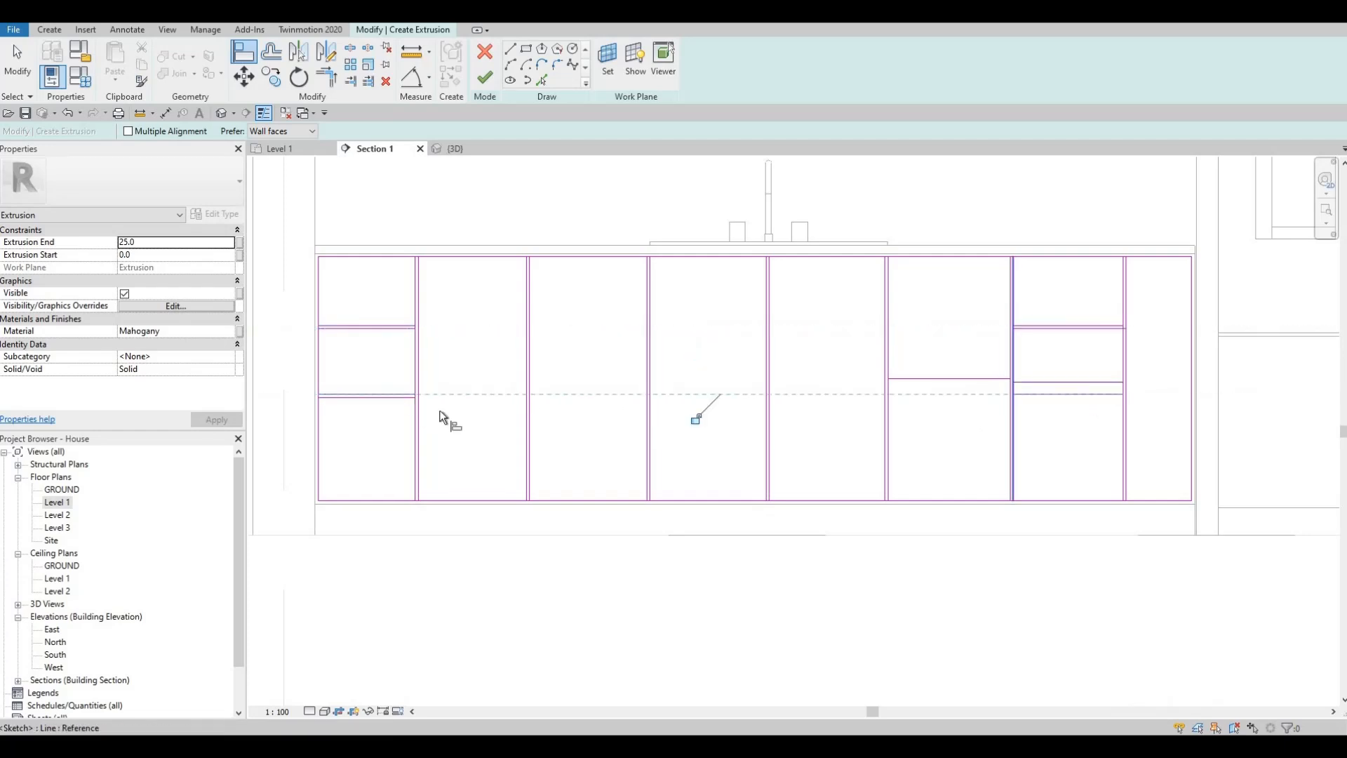
pyautogui.click(402, 397)
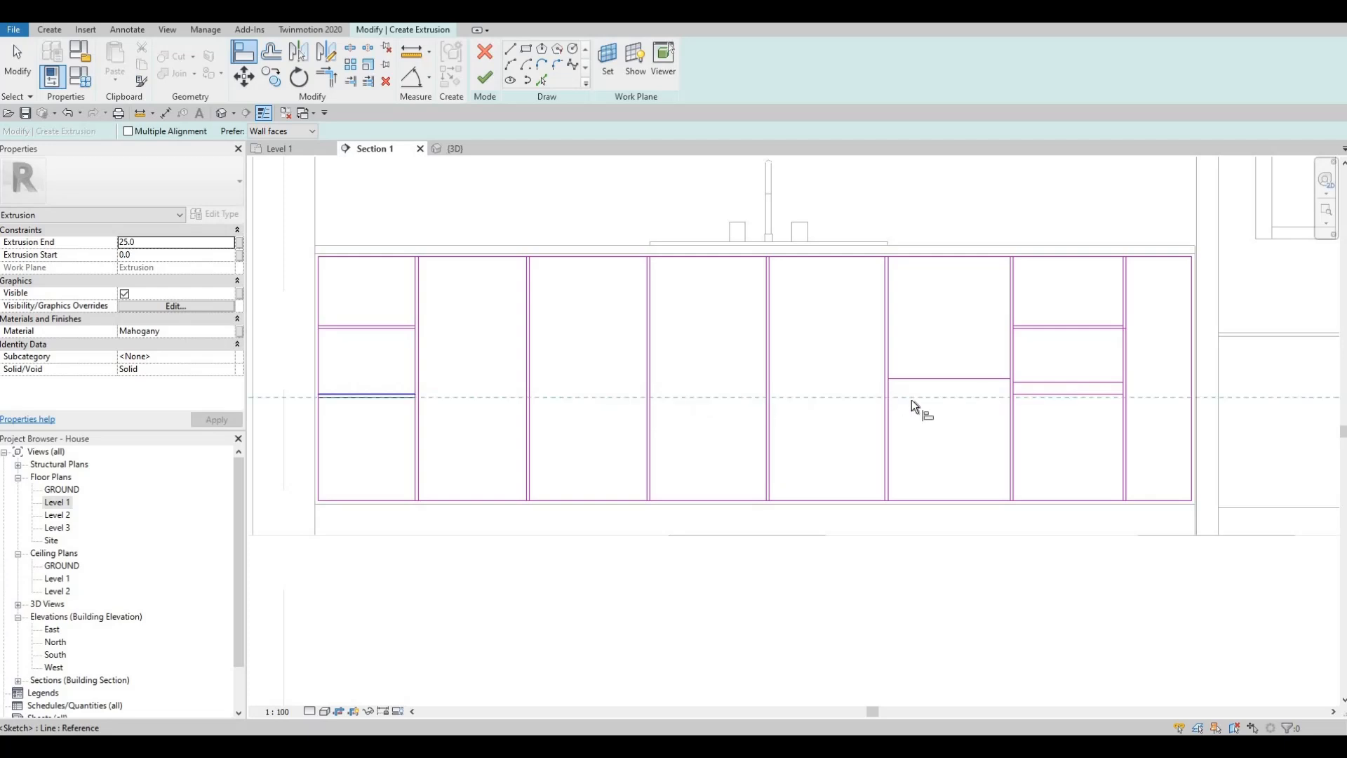
pyautogui.click(1054, 383)
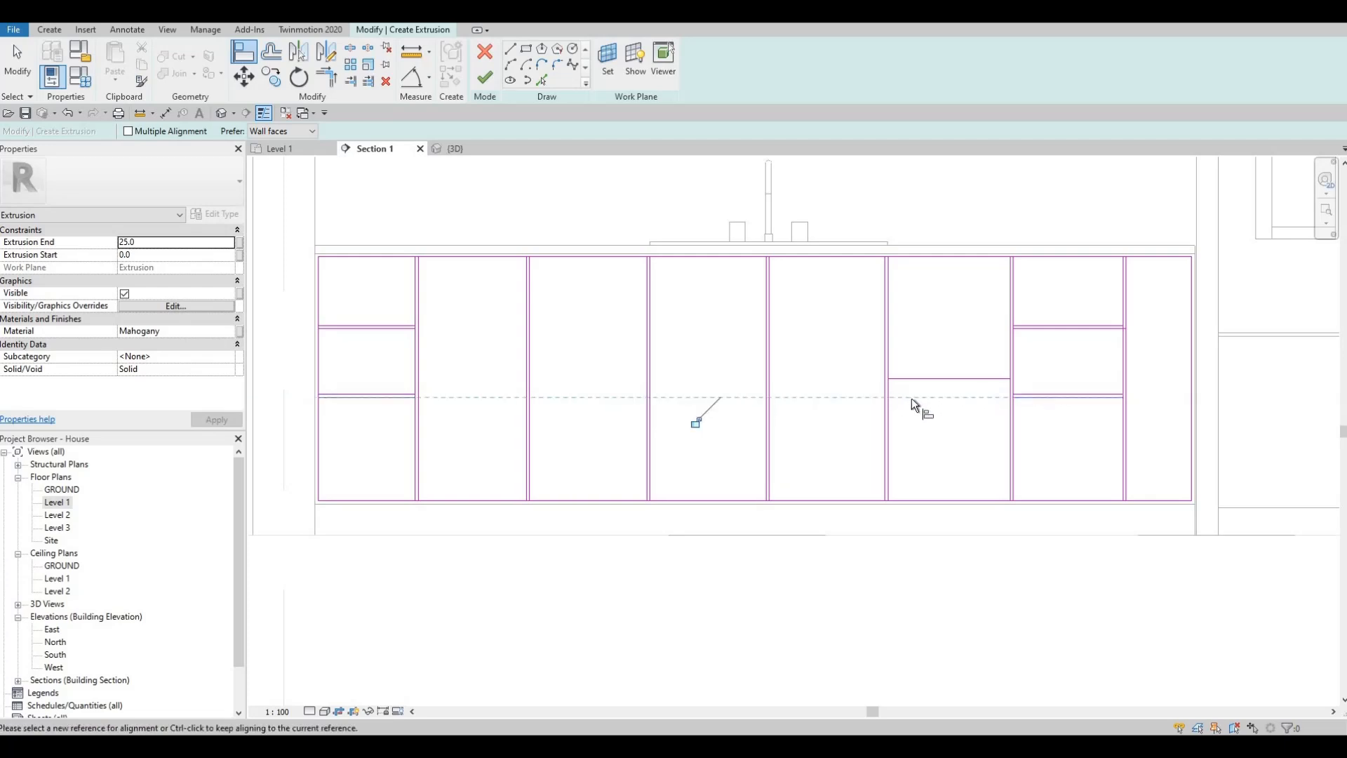
pyautogui.press('Escape')
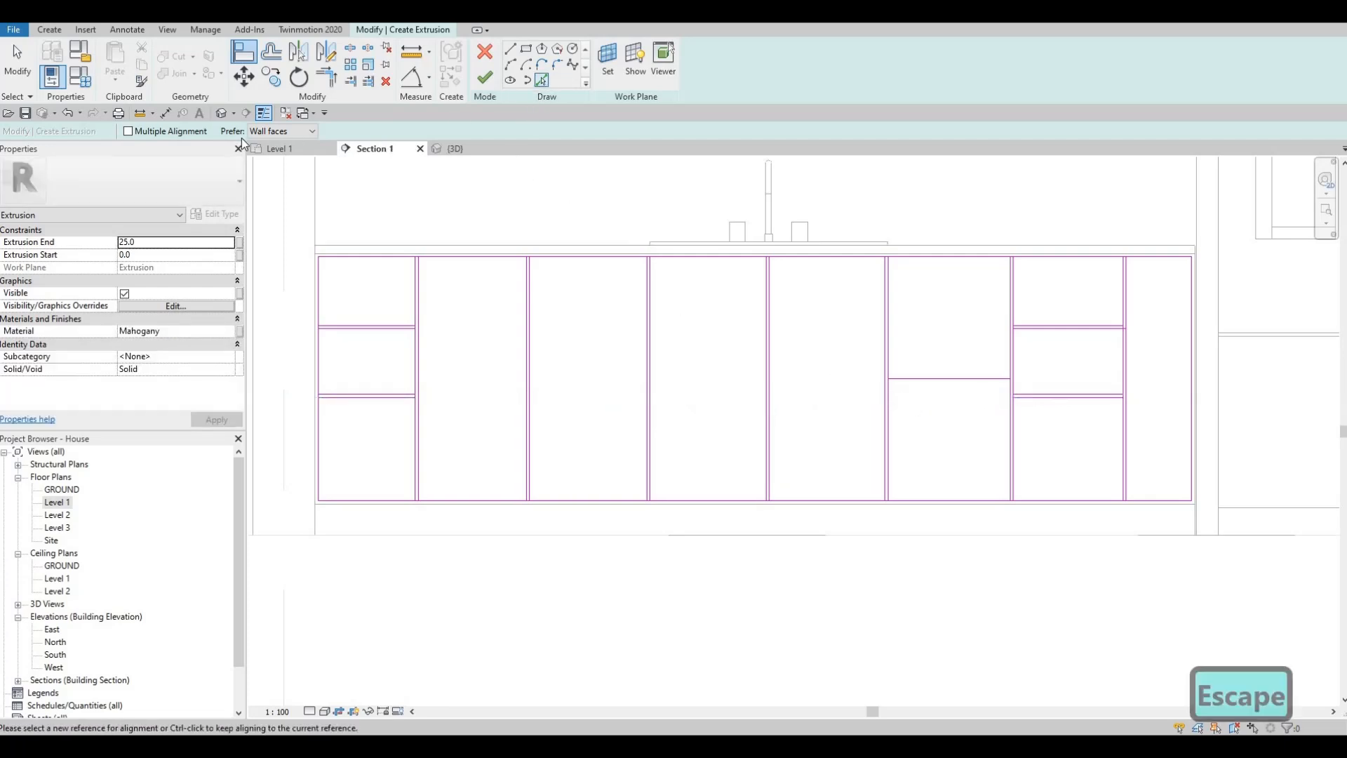
pyautogui.press('Escape')
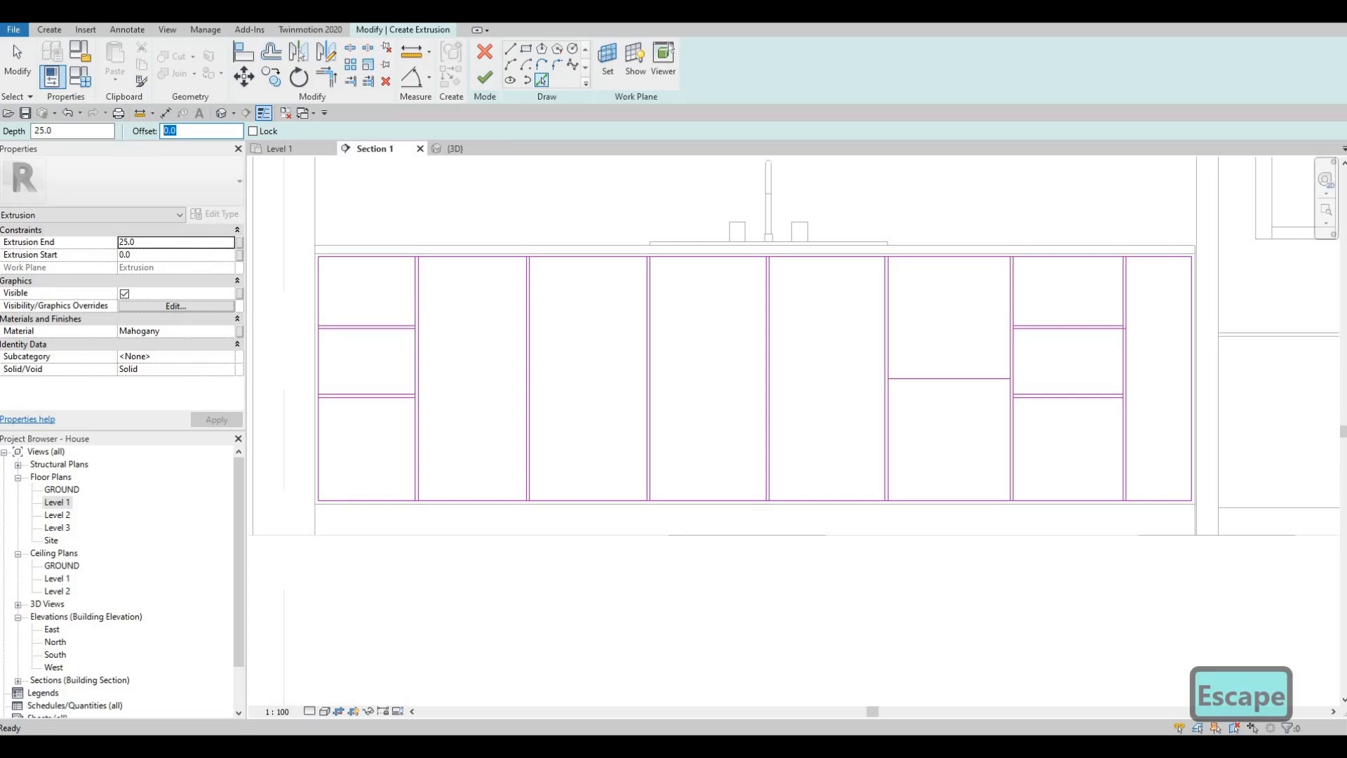
# - Add a second horizontal line offset 10 above the mid-height line in the third panel from the right
pyautogui.write('10')
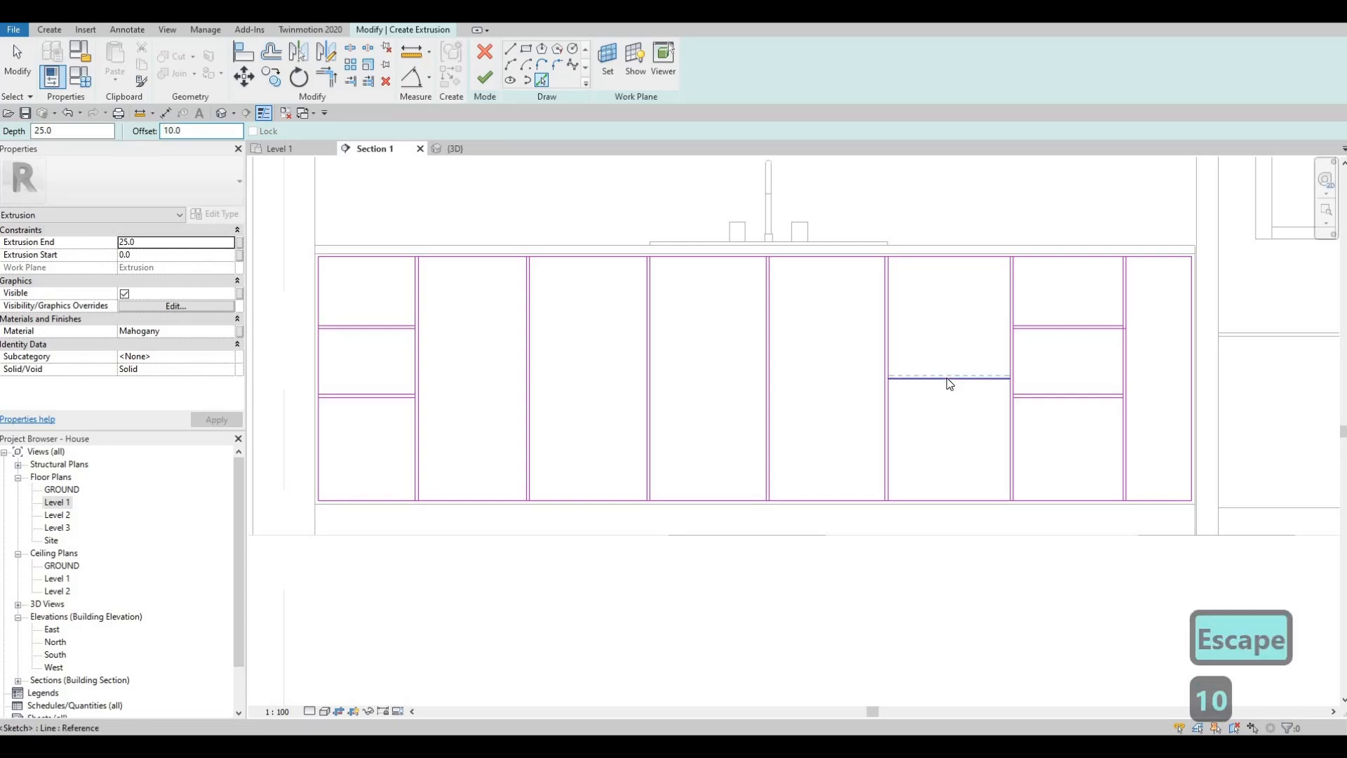
pyautogui.press('Escape')
pyautogui.press('Escape')
pyautogui.press('Escape')
# - Split both vertical edge lines of the leftmost panel within the gap between its upper and middle drawer fronts
pyautogui.moveTo(815, 387); pyautogui.dragTo(950, 405, button='middle')
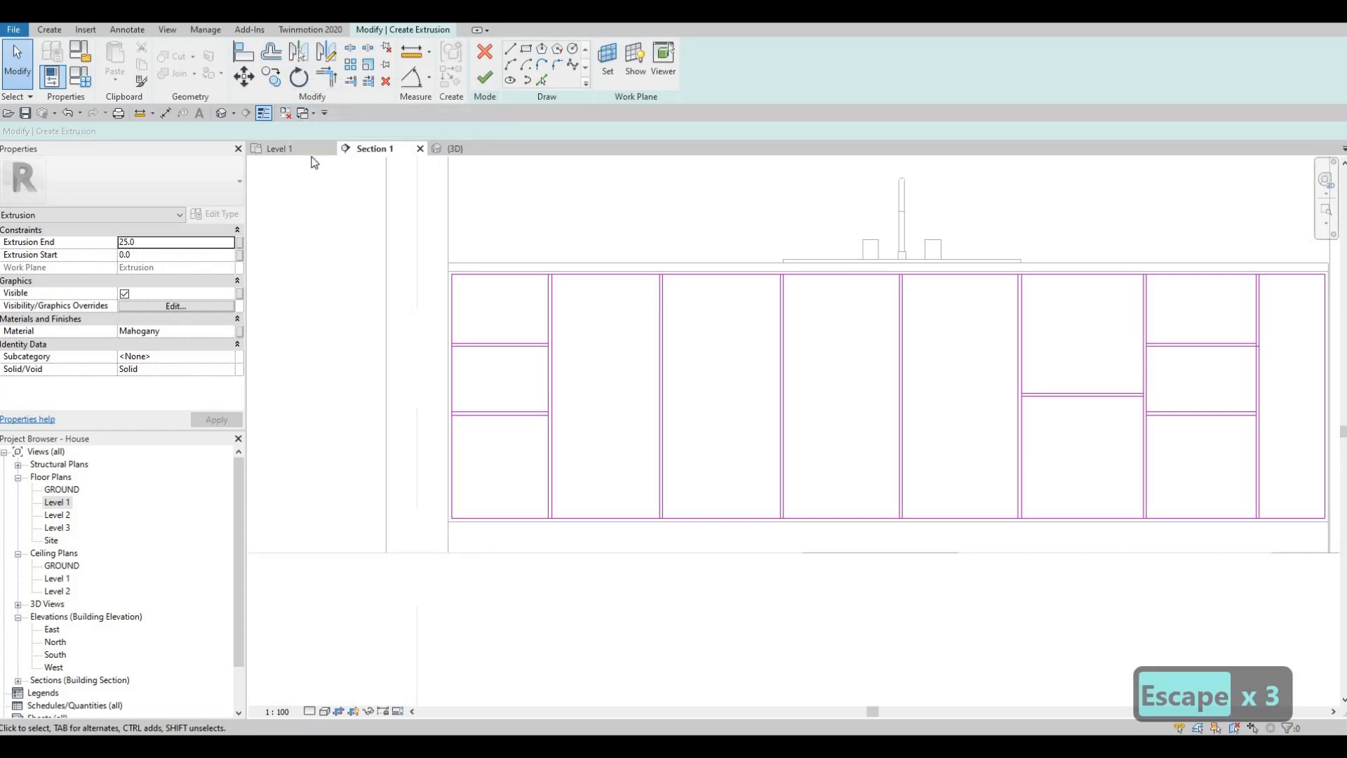
pyautogui.press('s')
pyautogui.press('l')
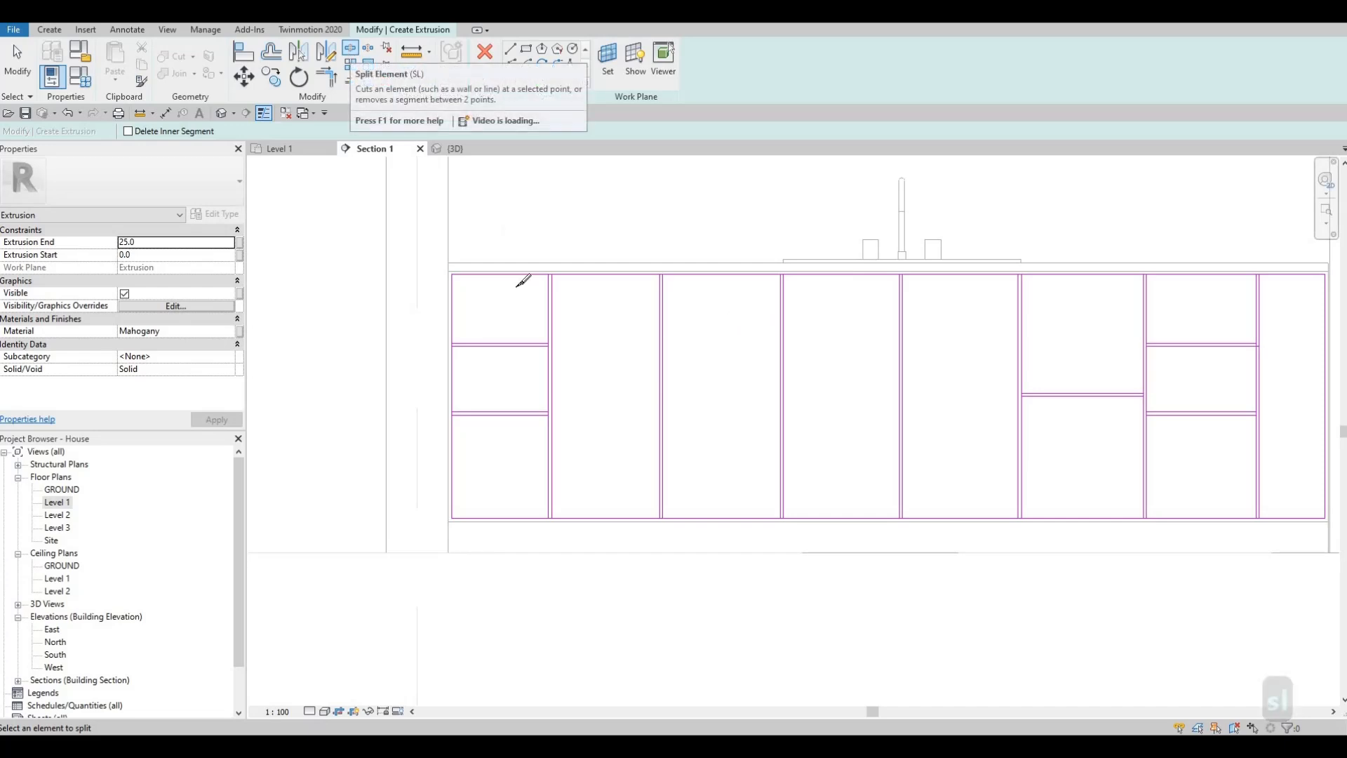
pyautogui.scroll(6, 561, 267)
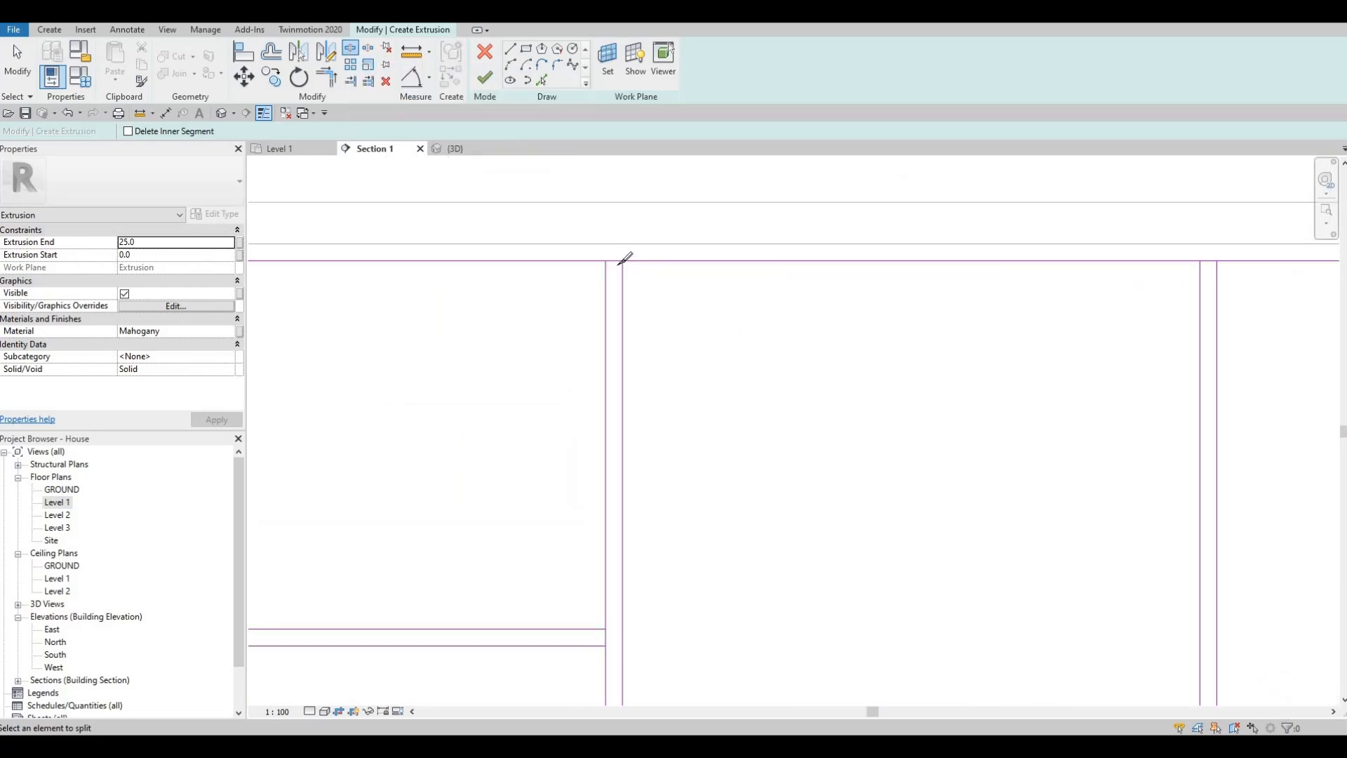
pyautogui.moveTo(627, 589); pyautogui.dragTo(694, 457, button='middle')
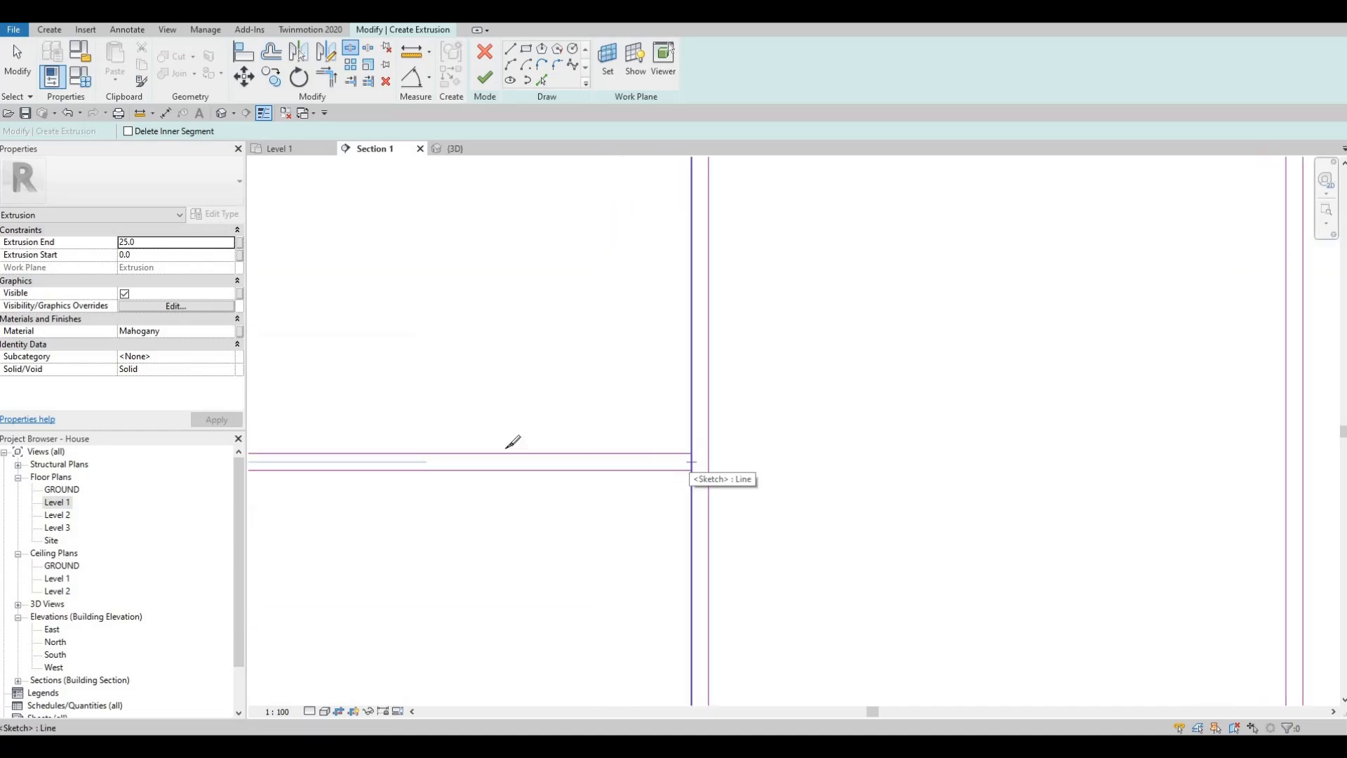
pyautogui.click(691, 462)
pyautogui.moveTo(256, 439)
pyautogui.mouseDown(button='middle')
pyautogui.moveTo(647, 418)
pyautogui.moveTo(713, 398)
pyautogui.mouseUp(button='middle')
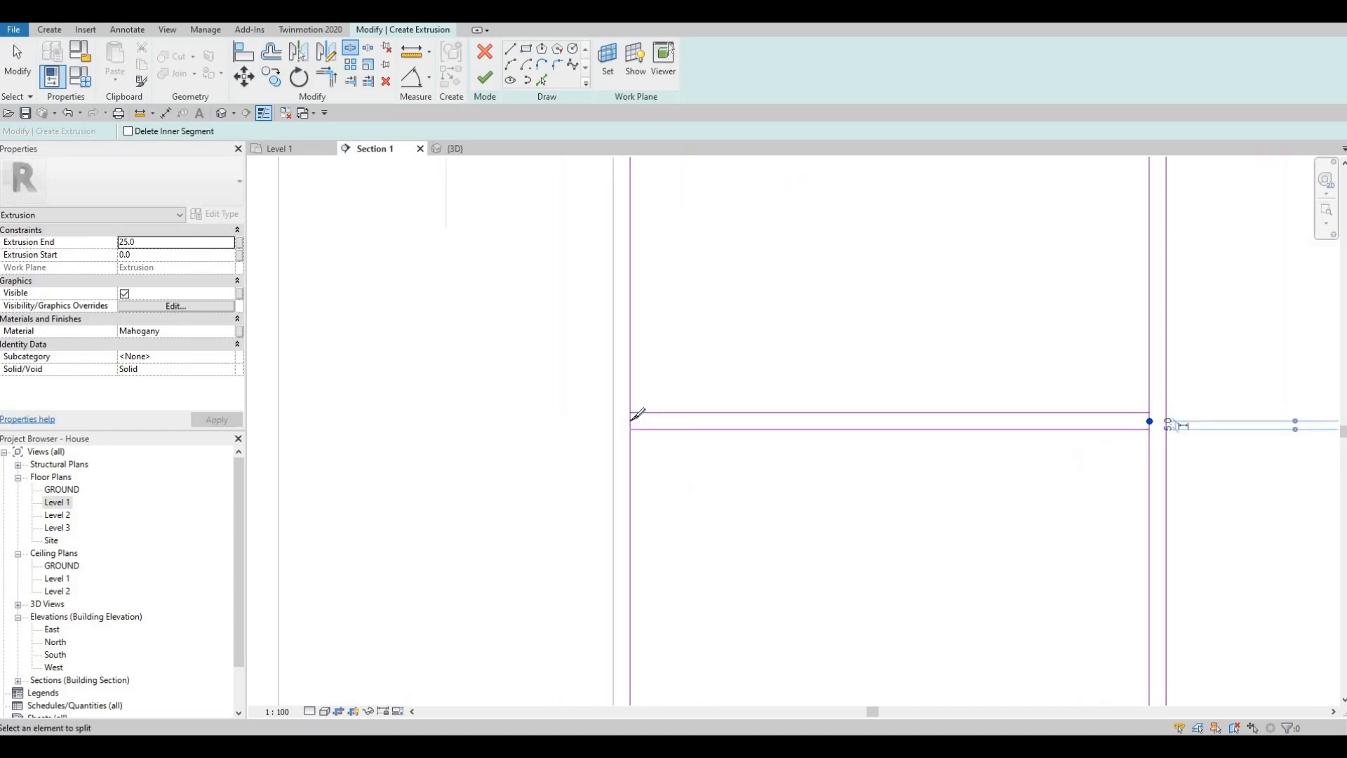
pyautogui.click(630, 420)
# - Split both vertical edge lines of the leftmost panel within the gap between its middle and lower drawer fronts
pyautogui.moveTo(737, 532); pyautogui.dragTo(690, 459, button='middle')
pyautogui.scroll(-6, 688, 449)
pyautogui.moveTo(652, 572); pyautogui.dragTo(670, 430, button='middle')
pyautogui.scroll(5, 654, 430)
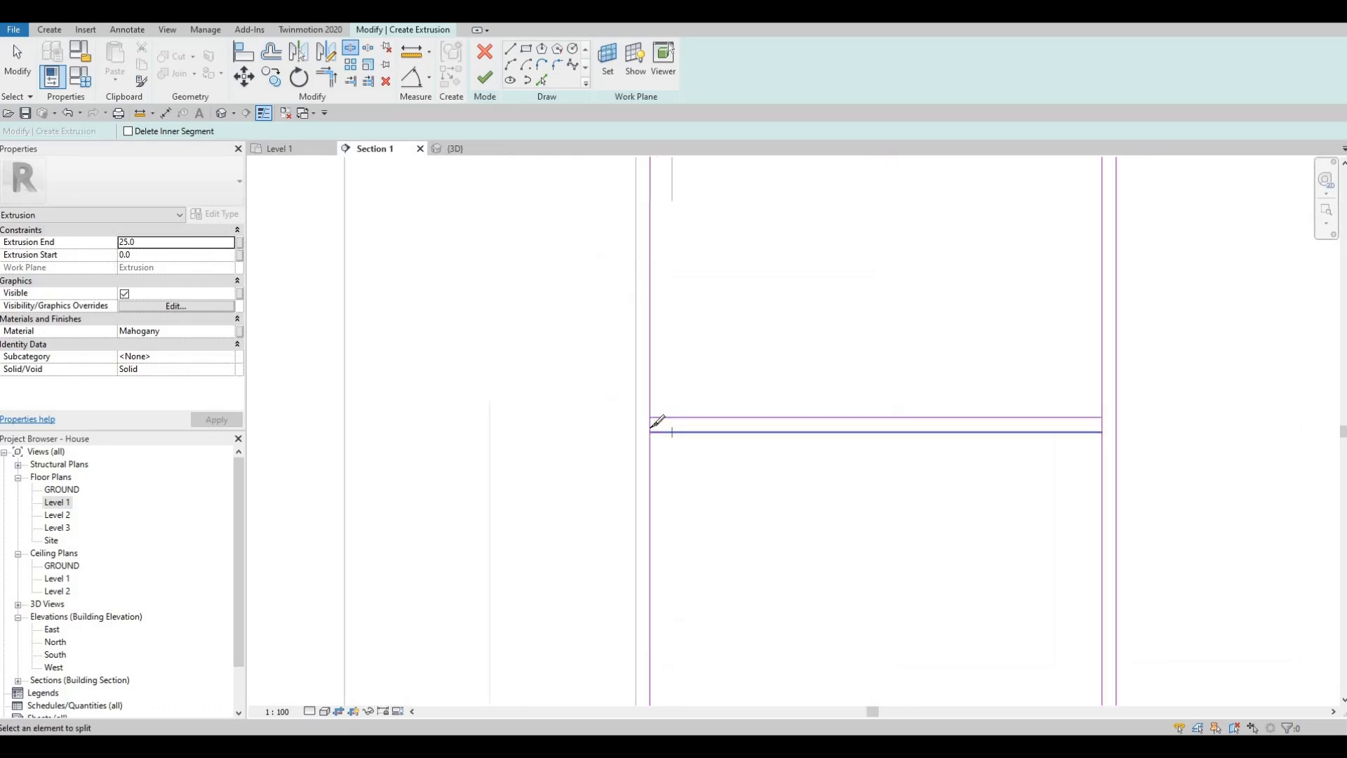
pyautogui.click(651, 426)
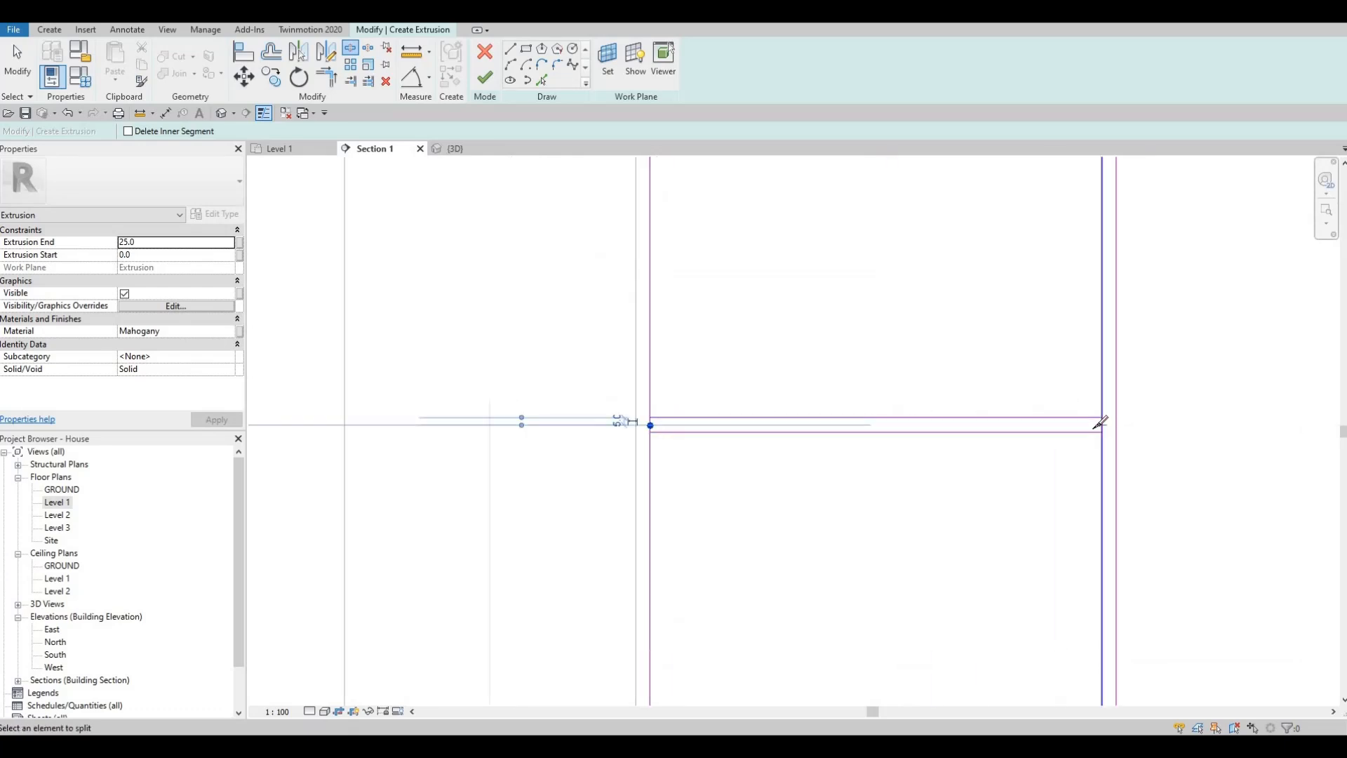
pyautogui.click(1102, 425)
# - Split the long bottom edge line within the gap between the leftmost panel and the second panel
pyautogui.moveTo(827, 384); pyautogui.dragTo(786, 218, button='middle')
pyautogui.scroll(-3, 870, 393)
pyautogui.moveTo(935, 409); pyautogui.dragTo(949, 373, button='middle')
pyautogui.scroll(1, 949, 392)
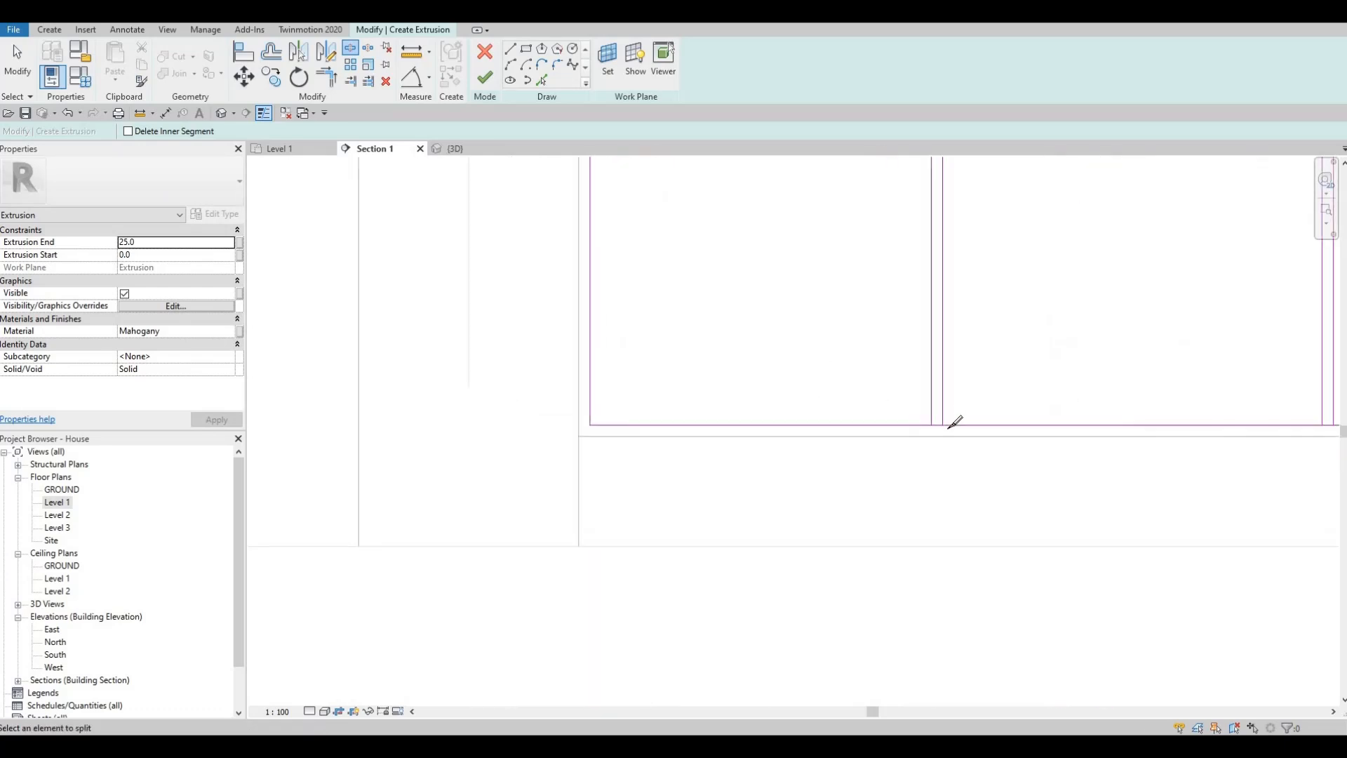
pyautogui.scroll(3, 951, 425)
pyautogui.click(947, 436)
pyautogui.moveTo(929, 539); pyautogui.dragTo(937, 460, button='middle')
pyautogui.scroll(-2, 937, 460)
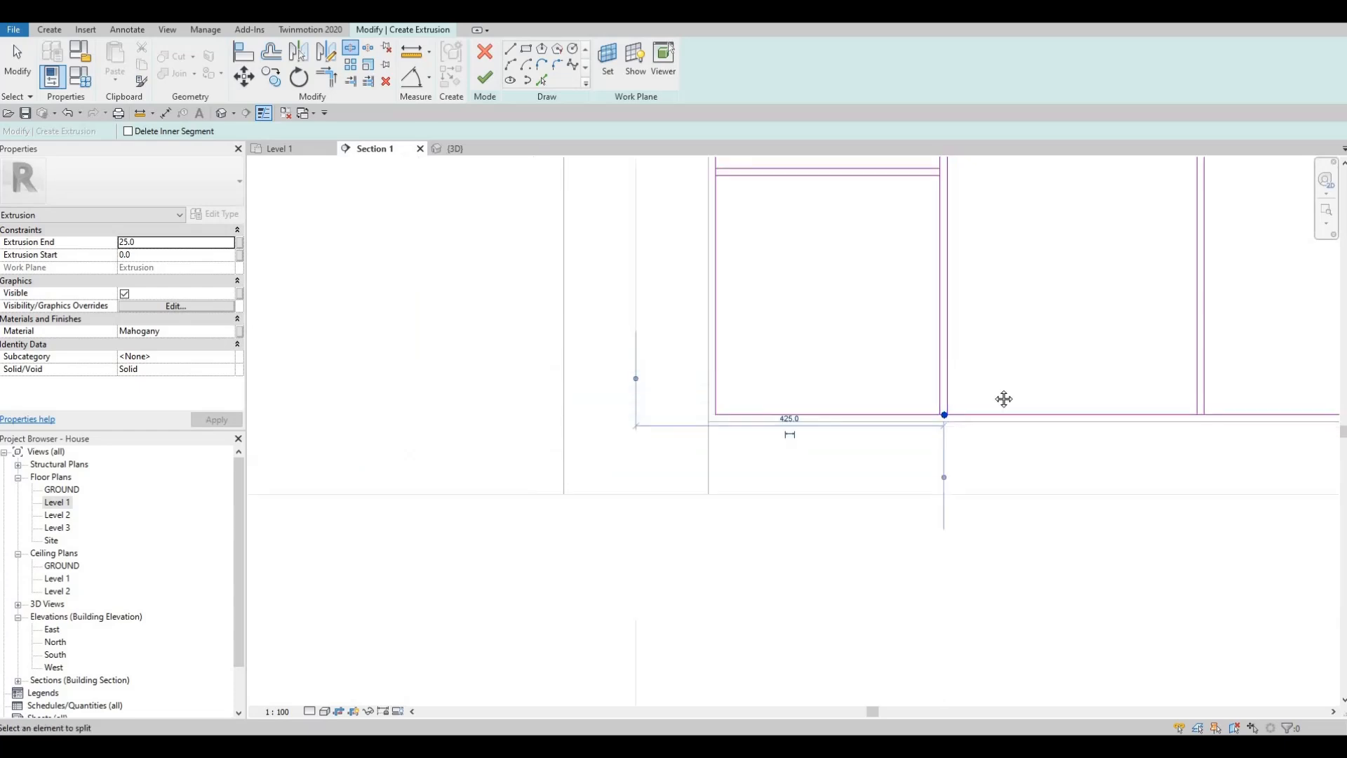
# - Split the long top edge line at the gap between the second and third panels from the left
pyautogui.moveTo(1004, 397); pyautogui.dragTo(920, 583, button='middle')
pyautogui.scroll(-1, 921, 582)
pyautogui.moveTo(751, 225); pyautogui.dragTo(722, 301, button='middle')
pyautogui.scroll(2, 731, 309)
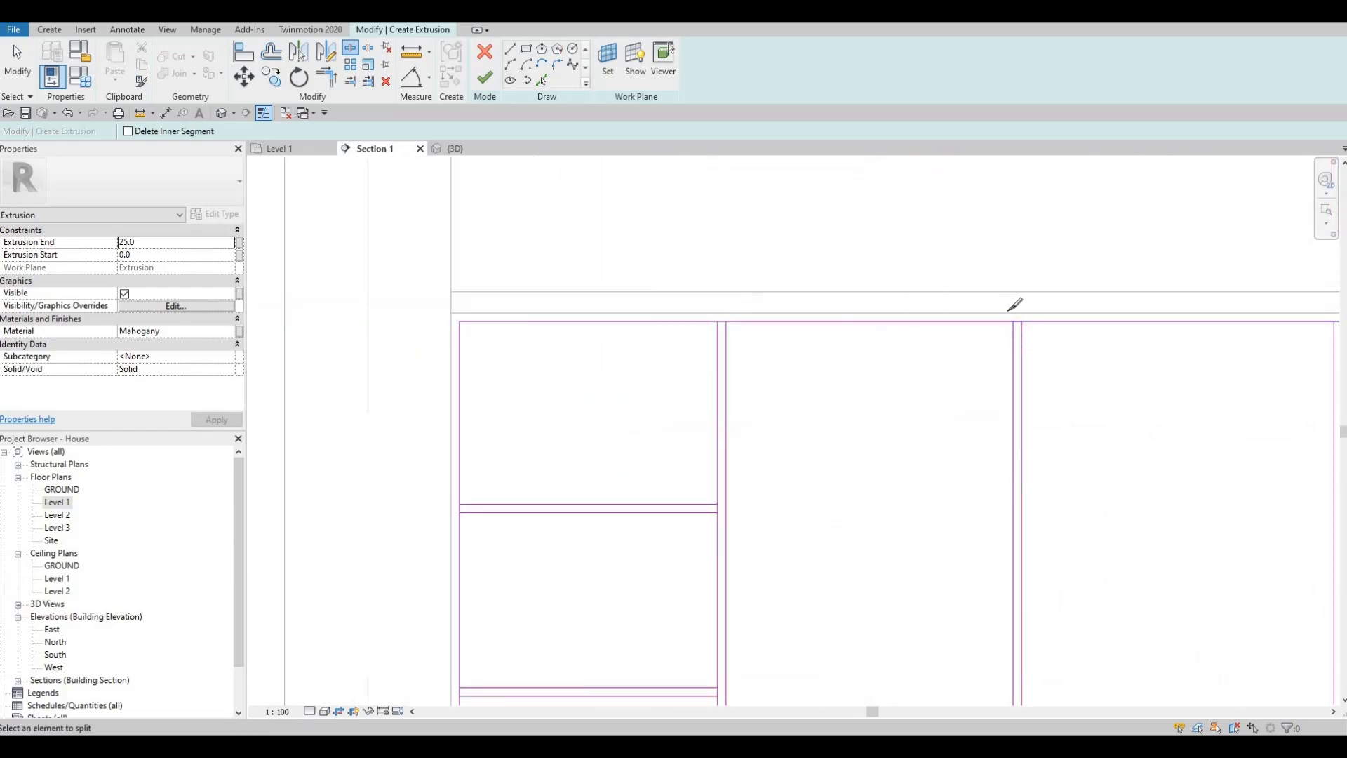
pyautogui.scroll(2, 1025, 320)
pyautogui.click(1024, 321)
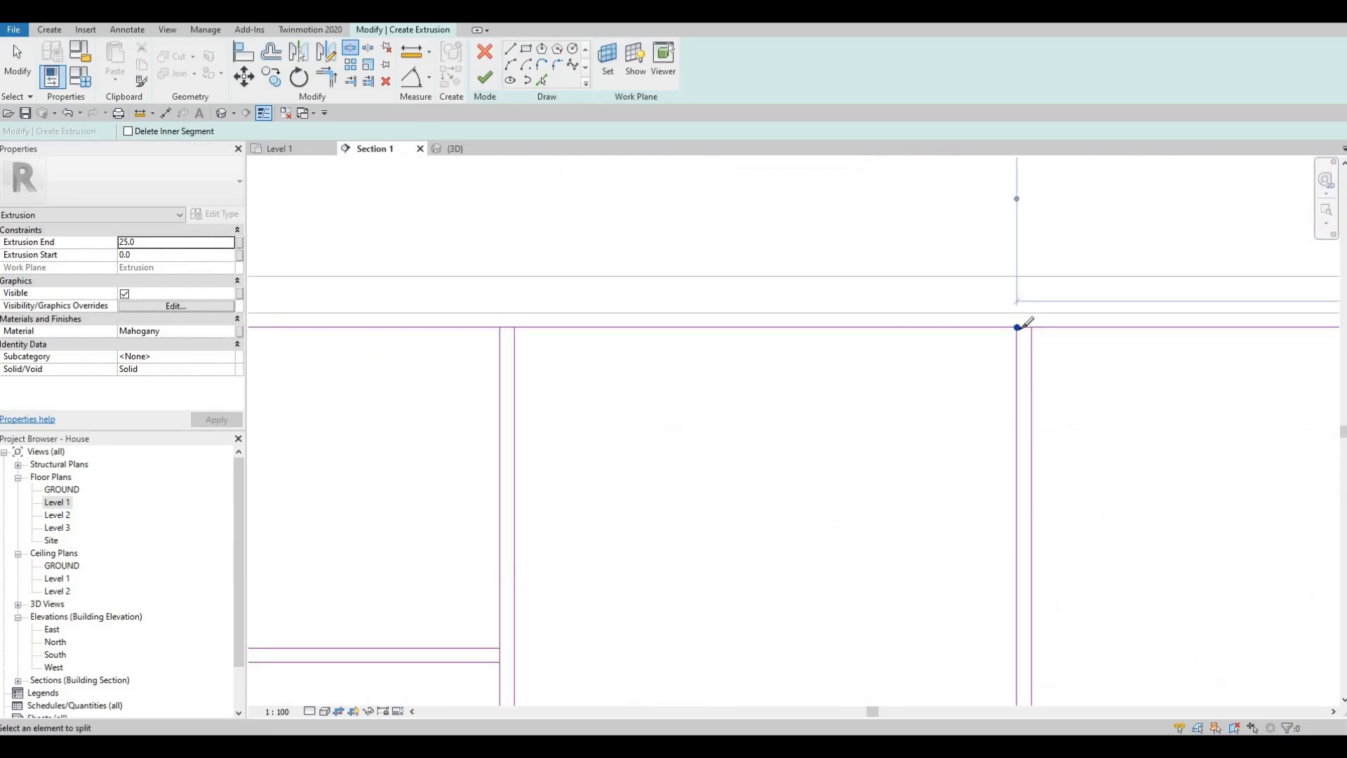
# - Split the top edge line at the next three gaps, between the third and sixth panels from the left
pyautogui.scroll(-2, 847, 339)
pyautogui.moveTo(1317, 304); pyautogui.dragTo(898, 341, button='middle')
pyautogui.scroll(1, 898, 343)
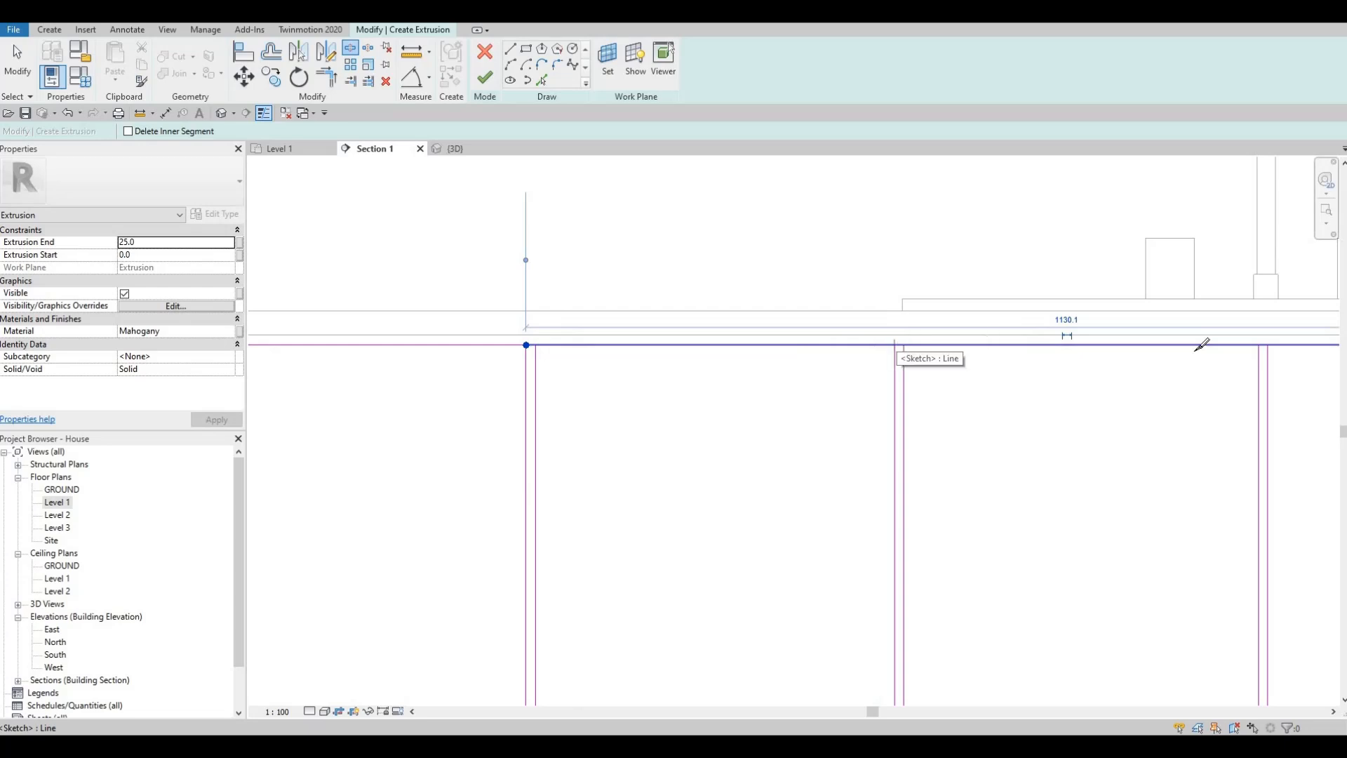
pyautogui.click(895, 344)
pyautogui.click(1268, 345)
pyautogui.moveTo(1268, 345); pyautogui.dragTo(534, 320, button='middle')
pyautogui.click(888, 322)
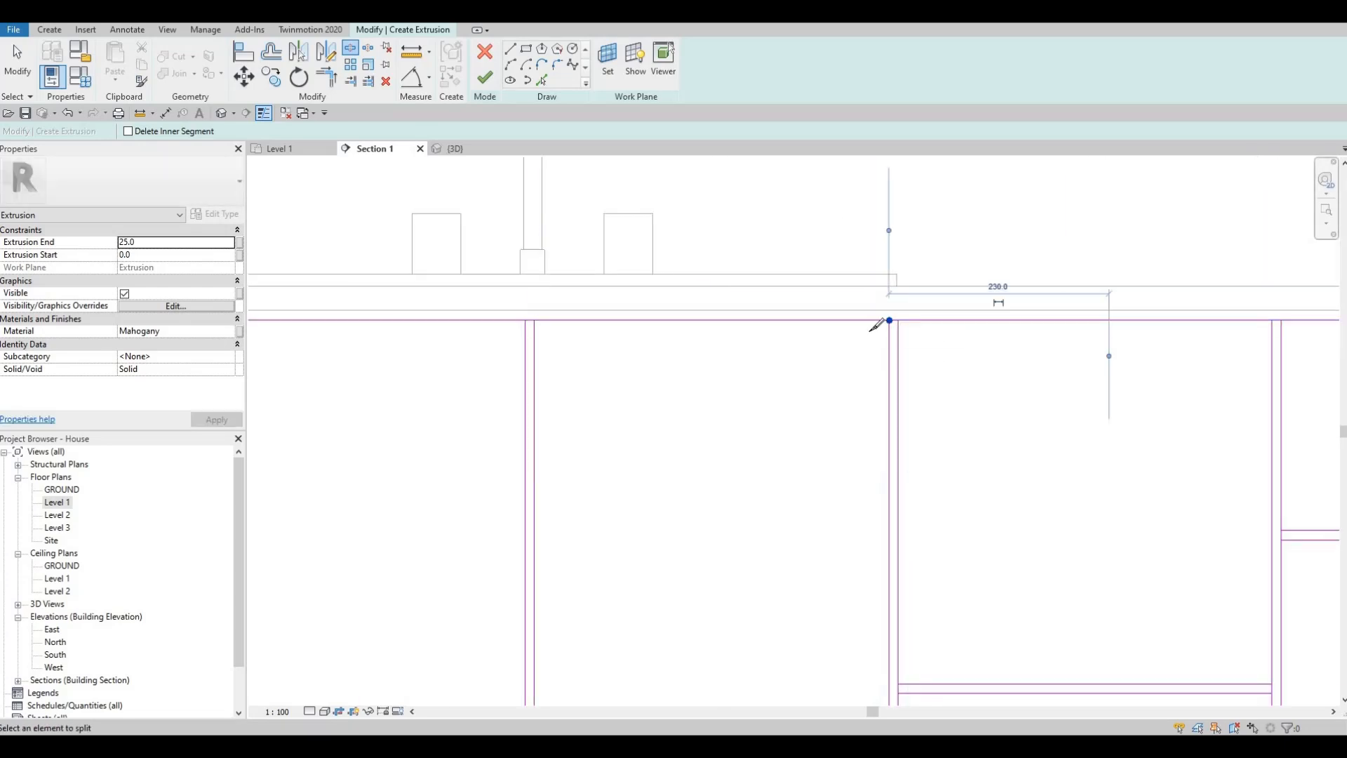
# - Split the top edge line at the two gaps on either side of the second panel from the right
pyautogui.moveTo(1312, 329); pyautogui.dragTo(983, 340, button='middle')
pyautogui.scroll(1, 948, 332)
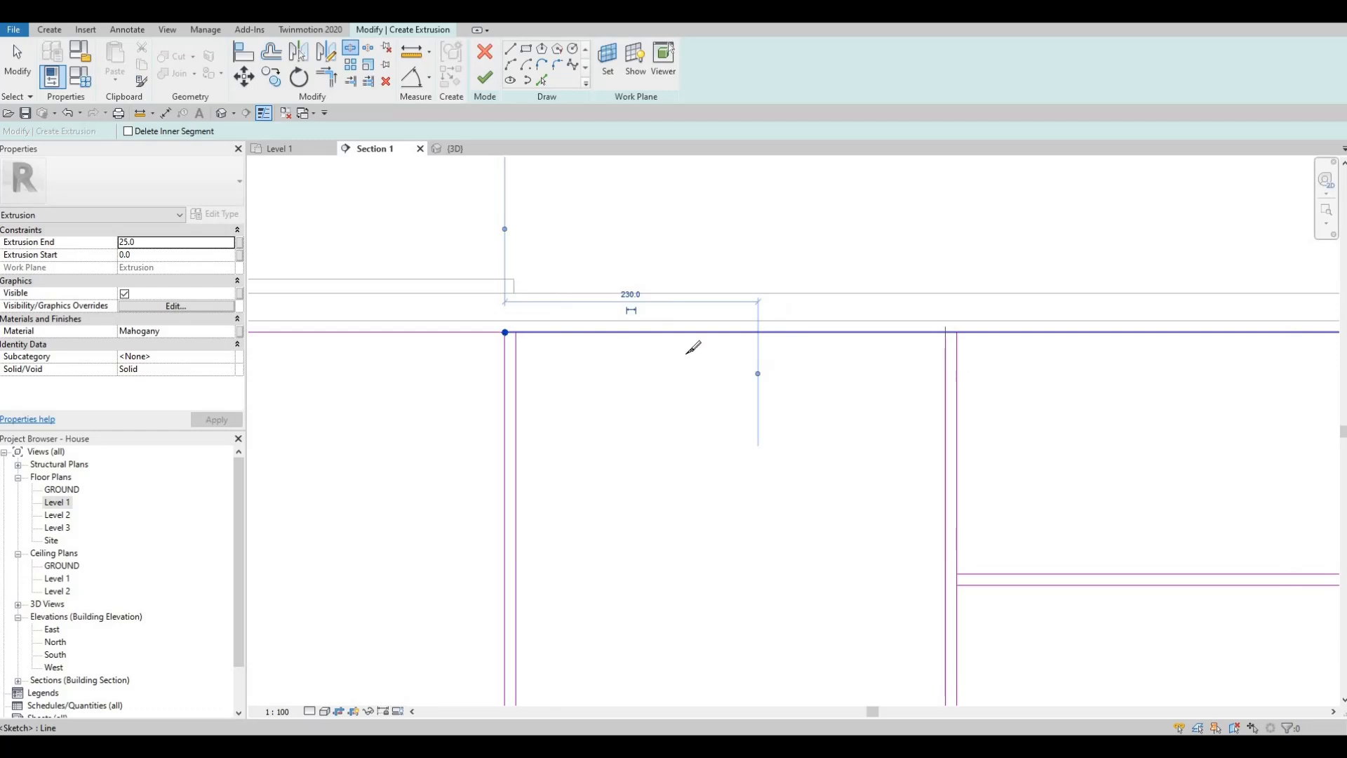
pyautogui.click(945, 332)
pyautogui.moveTo(1150, 318); pyautogui.dragTo(706, 260, button='middle')
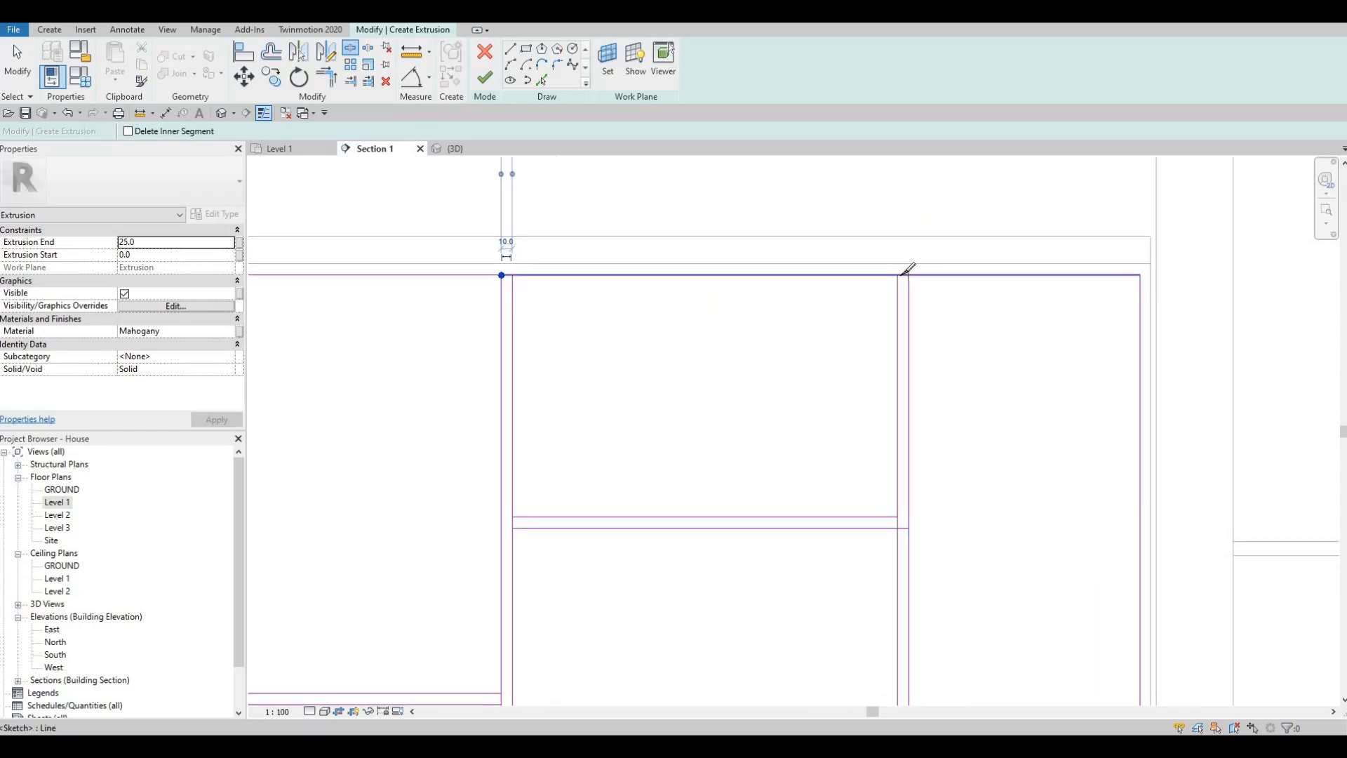
pyautogui.click(900, 275)
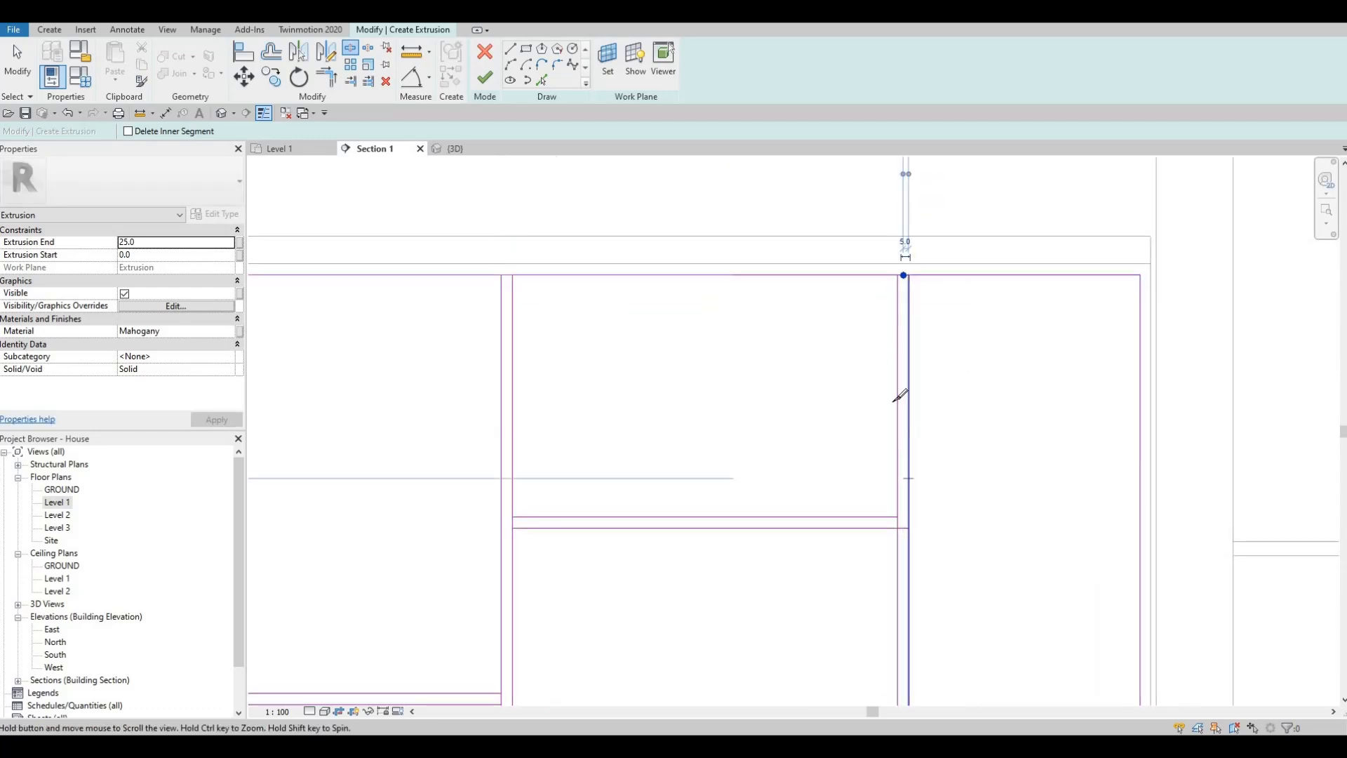
# - Split the bottom edge line at the gap between the two rightmost panels
pyautogui.scroll(-5, 882, 523)
pyautogui.scroll(3, 892, 517)
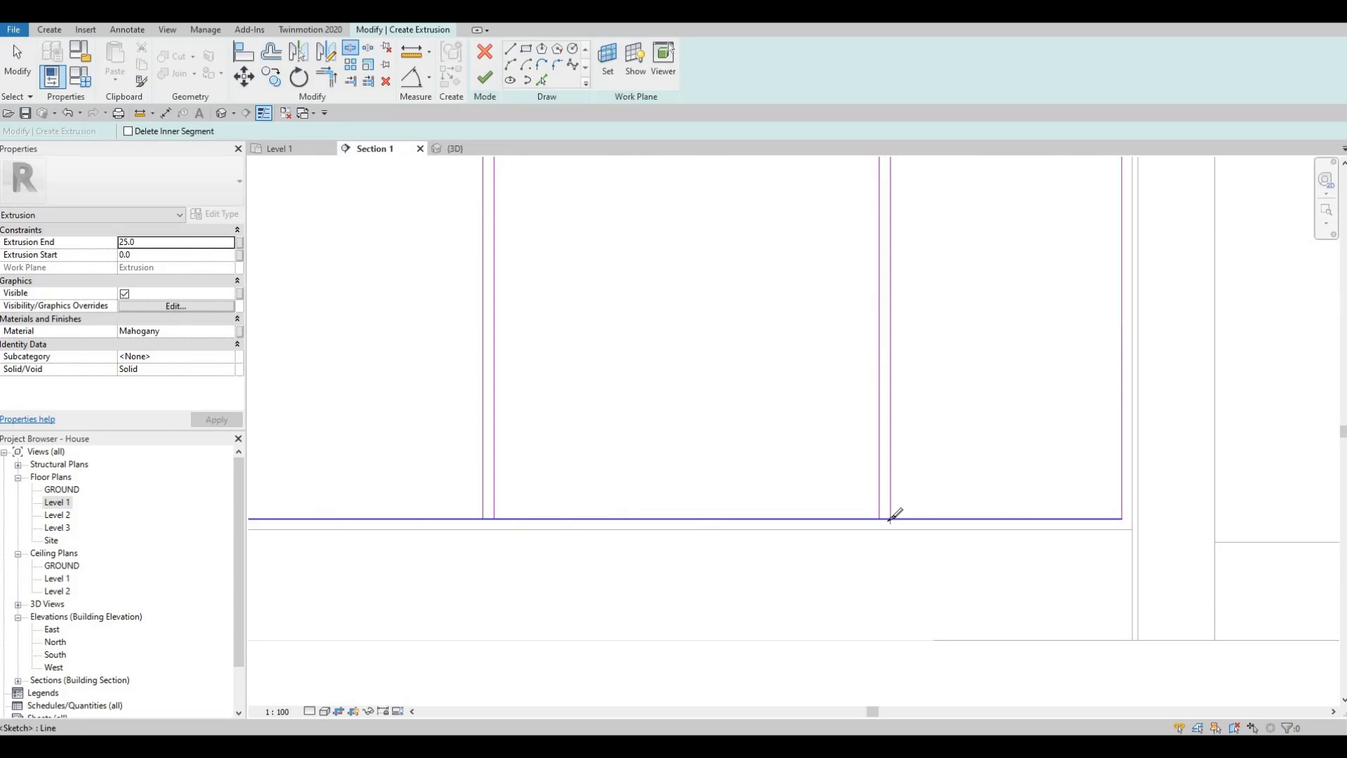
pyautogui.click(889, 519)
# - Split both vertical edge lines of the second panel from the right within its upper and lower drawer gaps
pyautogui.moveTo(892, 273); pyautogui.dragTo(962, 688, button='middle')
pyautogui.scroll(2, 962, 570)
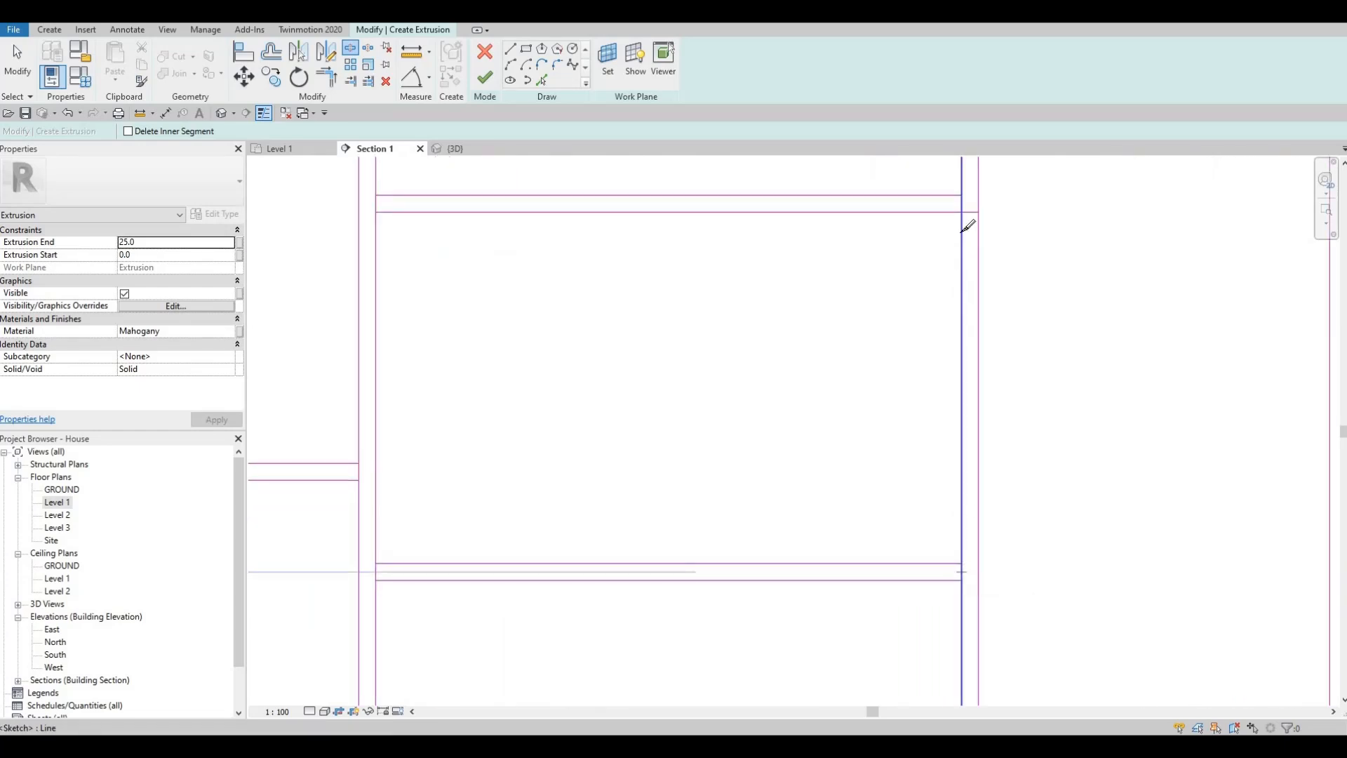
pyautogui.click(963, 203)
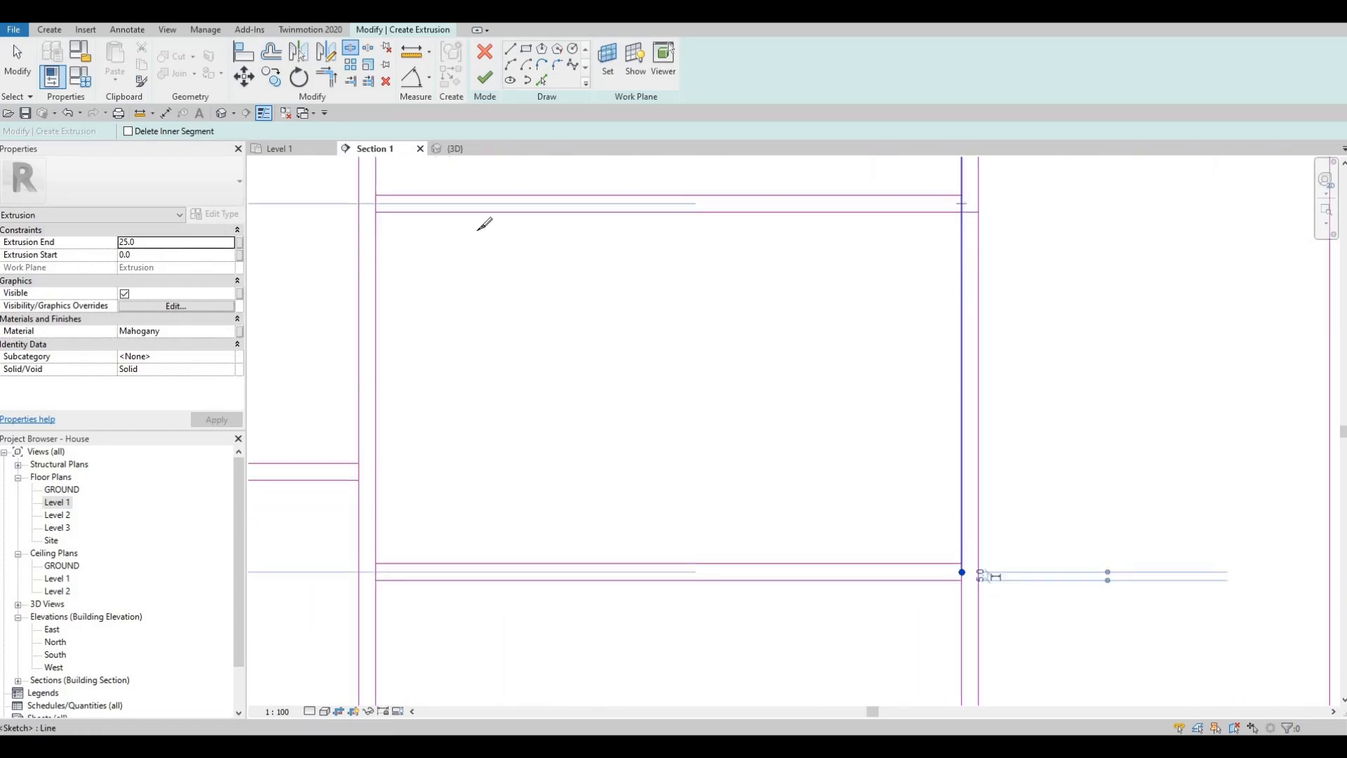
pyautogui.click(376, 203)
pyautogui.click(374, 572)
# - Split both vertical edge lines of the third panel from the right within its mid-height gap
pyautogui.moveTo(358, 464); pyautogui.dragTo(812, 328, button='middle')
pyautogui.click(814, 333)
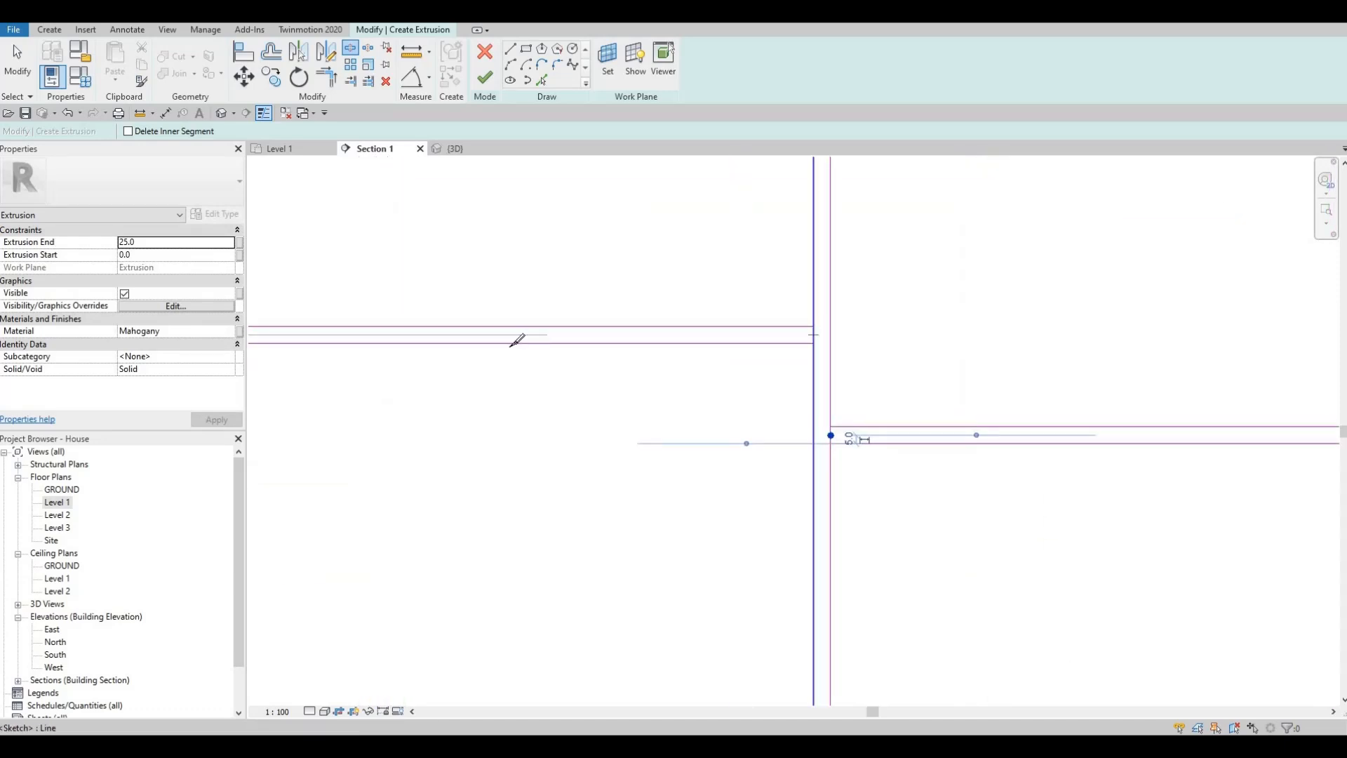
pyautogui.scroll(-3, 716, 355)
pyautogui.scroll(1, 702, 344)
pyautogui.moveTo(365, 342); pyautogui.dragTo(703, 341, button='middle')
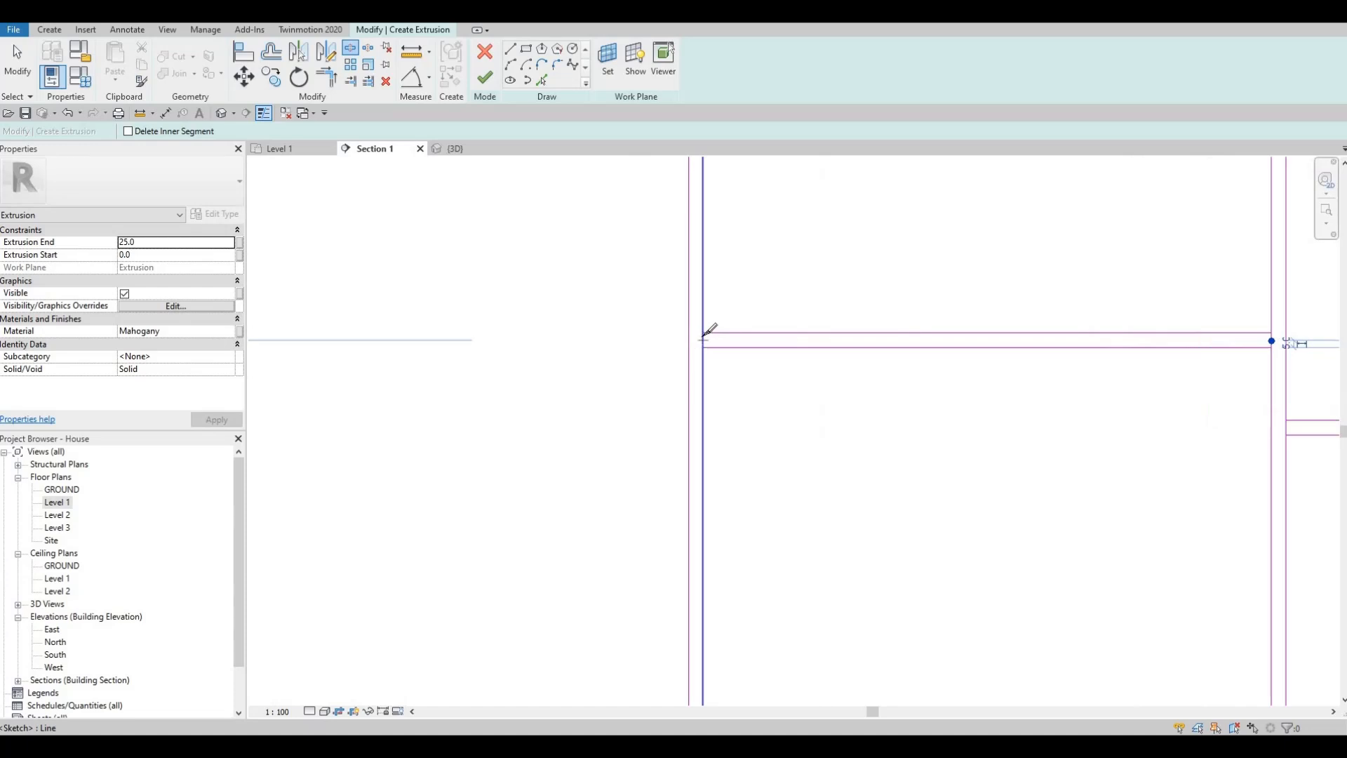
pyautogui.click(704, 342)
# - Split the bottom edge line at the gaps on either side of the third panel from the right
pyautogui.scroll(-4, 872, 527)
pyautogui.scroll(5, 903, 526)
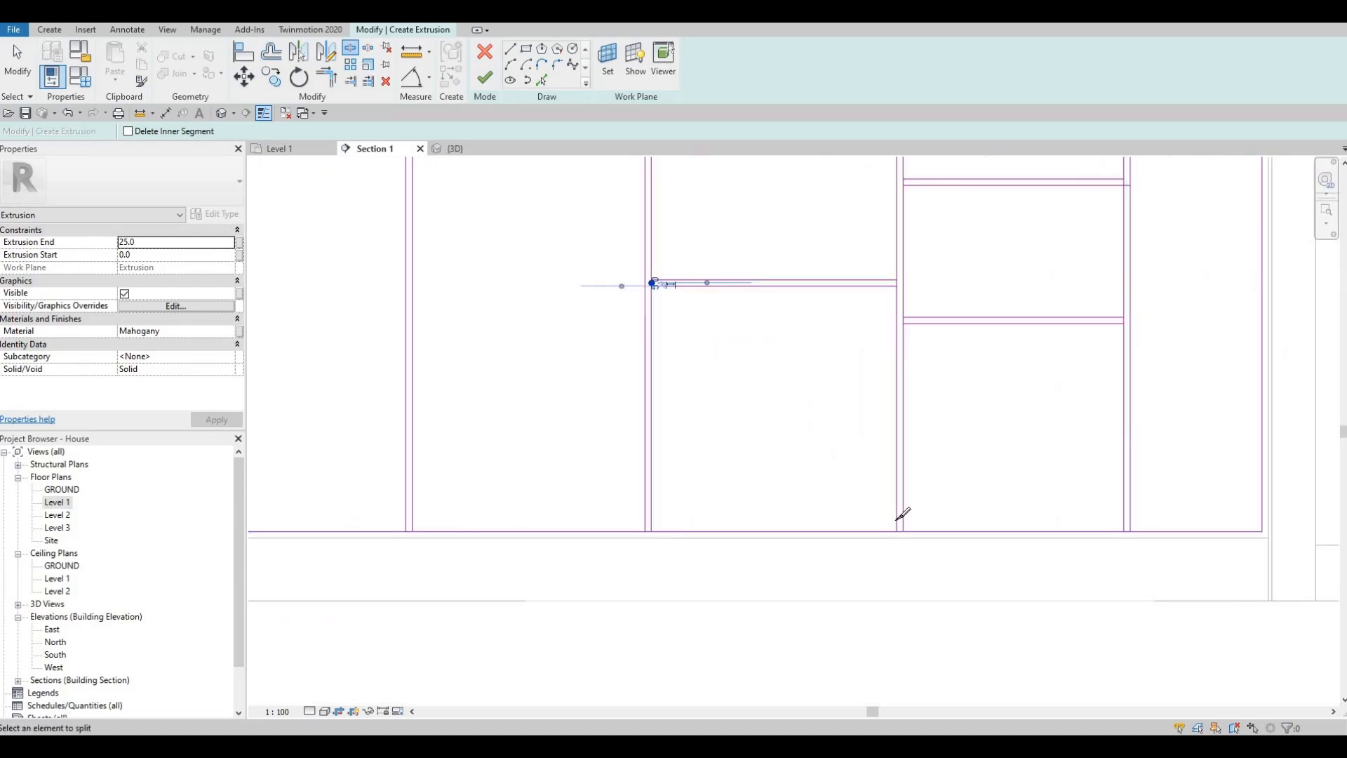
pyautogui.click(904, 519)
pyautogui.moveTo(325, 518)
pyautogui.mouseDown(button='middle')
pyautogui.moveTo(890, 480)
pyautogui.moveTo(762, 460)
pyautogui.moveTo(762, 482)
pyautogui.mouseUp(button='middle')
pyautogui.scroll(1, 893, 479)
pyautogui.click(875, 478)
pyautogui.hotkey('ctrl', 'z')
pyautogui.click(763, 483)
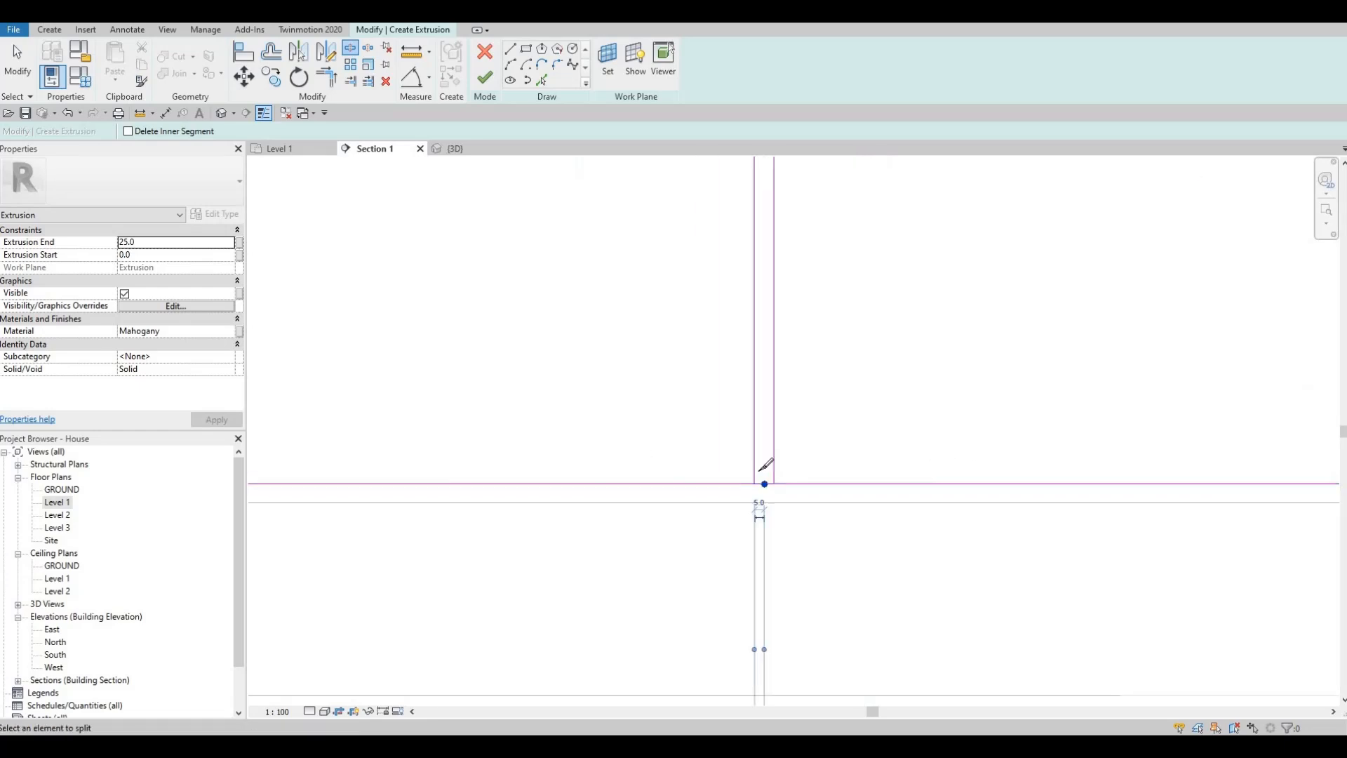
# - Split the bottom edge line at the gap between the fourth and fifth panels from the left
pyautogui.scroll(-4, 761, 475)
pyautogui.moveTo(517, 492); pyautogui.dragTo(915, 486, button='middle')
pyautogui.scroll(3, 757, 473)
pyautogui.click(756, 475)
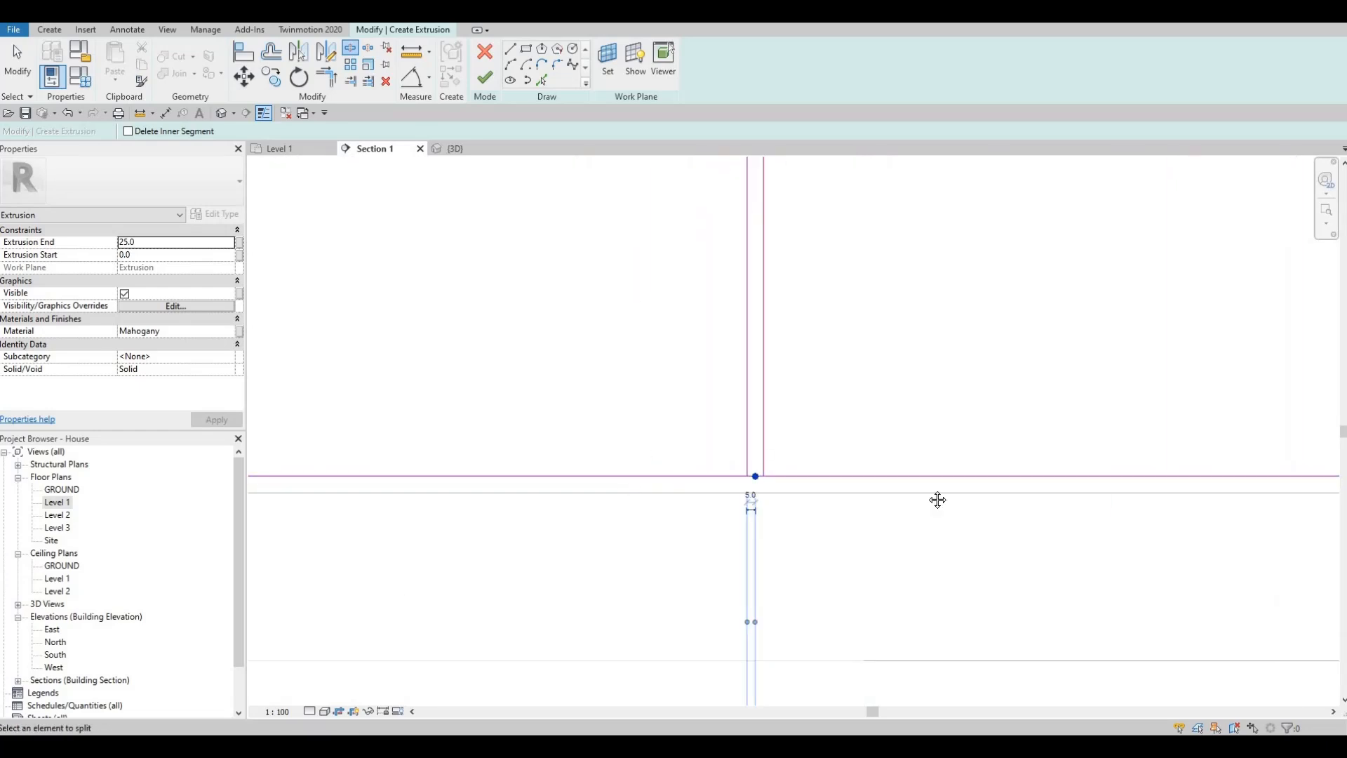
# - Split the bottom edge line at the gap between the second and third panels from the left
pyautogui.scroll(-4, 791, 473)
pyautogui.moveTo(451, 473)
pyautogui.mouseDown(button='middle')
pyautogui.moveTo(782, 472)
pyautogui.moveTo(775, 456)
pyautogui.mouseUp(button='middle')
pyautogui.scroll(3, 764, 477)
pyautogui.click(762, 480)
pyautogui.scroll(-4, 771, 458)
pyautogui.scroll(-2, 775, 456)
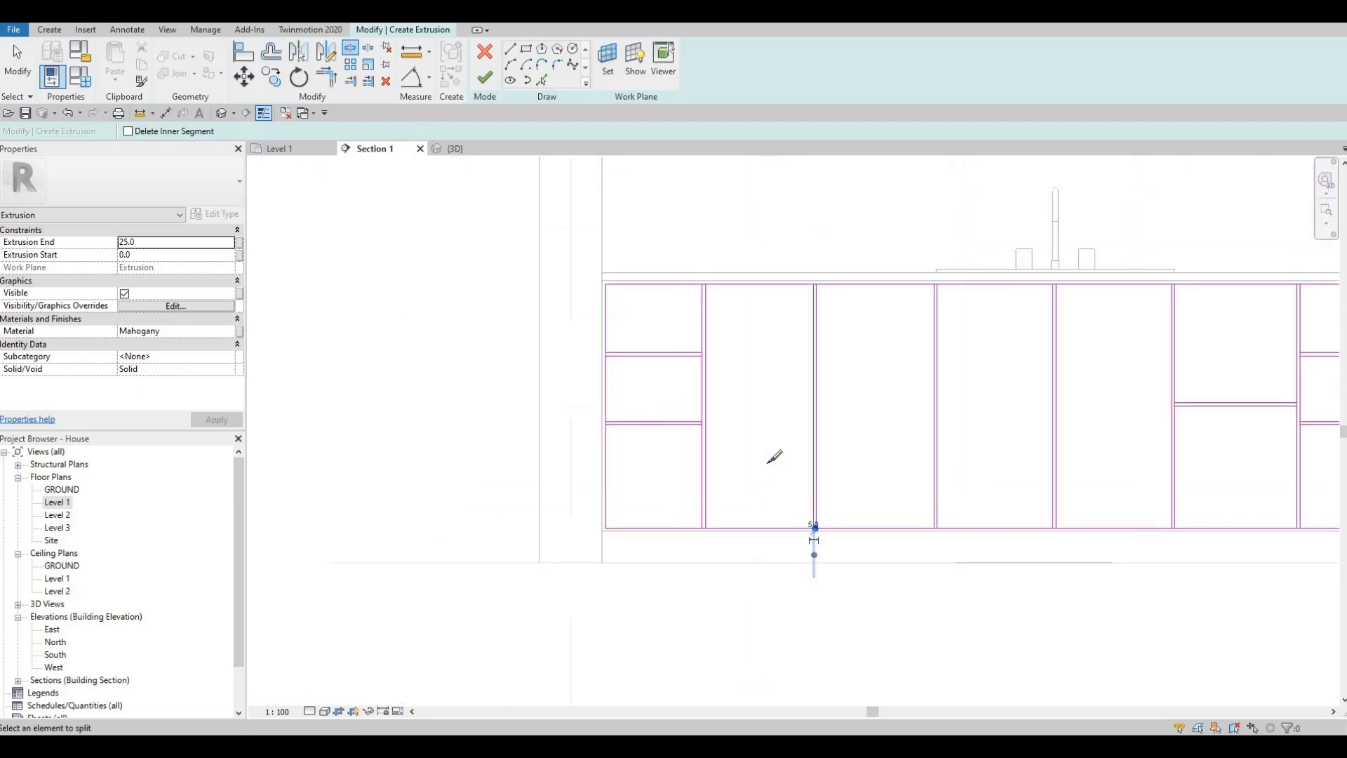
pyautogui.press('Escape')
# - Trim the sketch lines to corners around the top drawer front of the leftmost column
pyautogui.press('t')
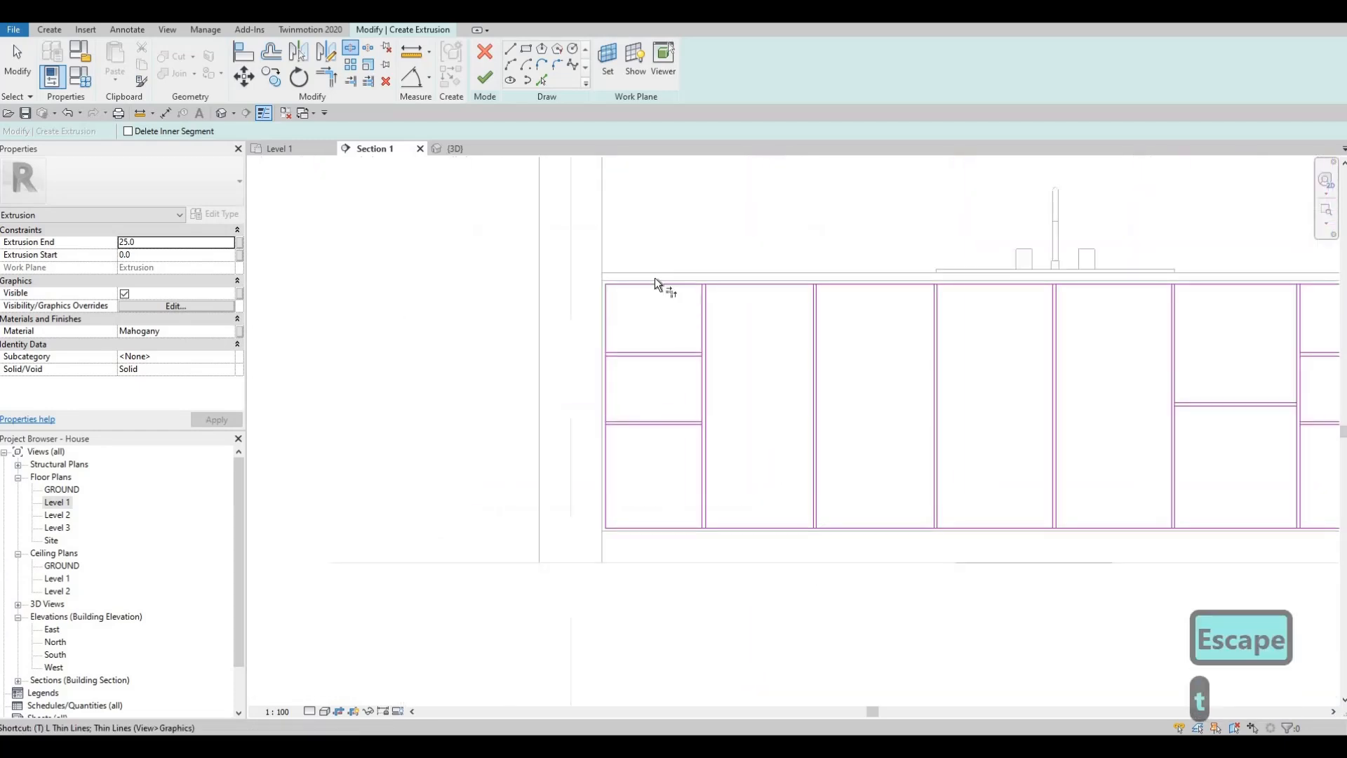
pyautogui.press('r')
pyautogui.scroll(4, 676, 298)
pyautogui.click(721, 269)
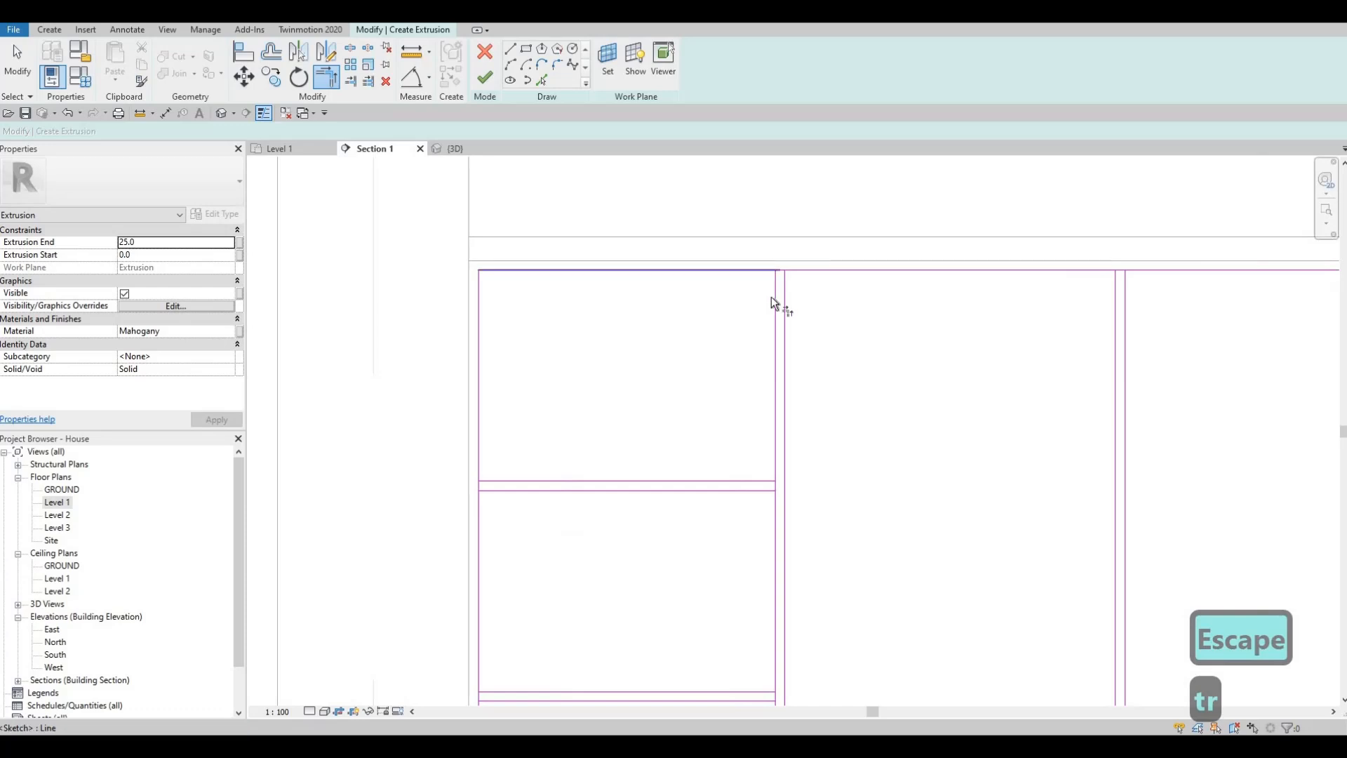
pyautogui.click(743, 480)
pyautogui.click(772, 442)
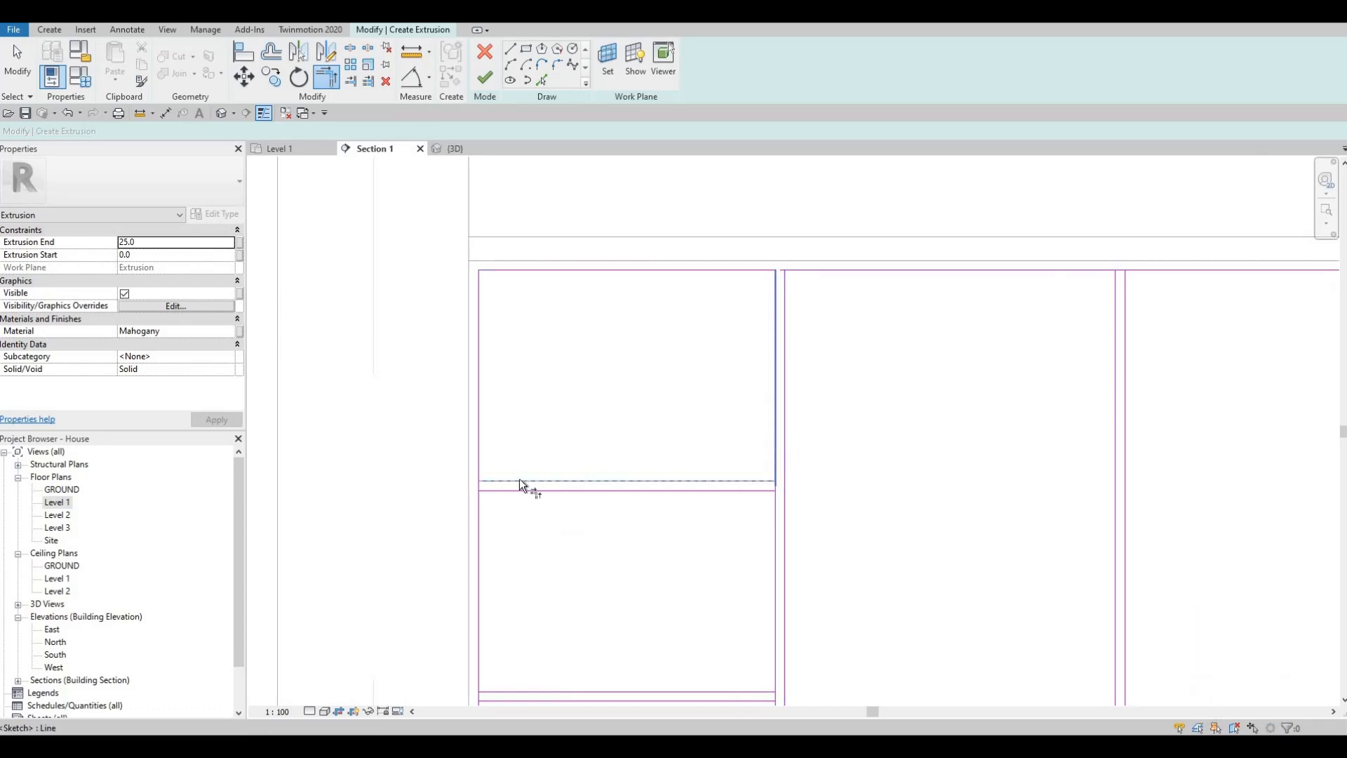
pyautogui.click(475, 435)
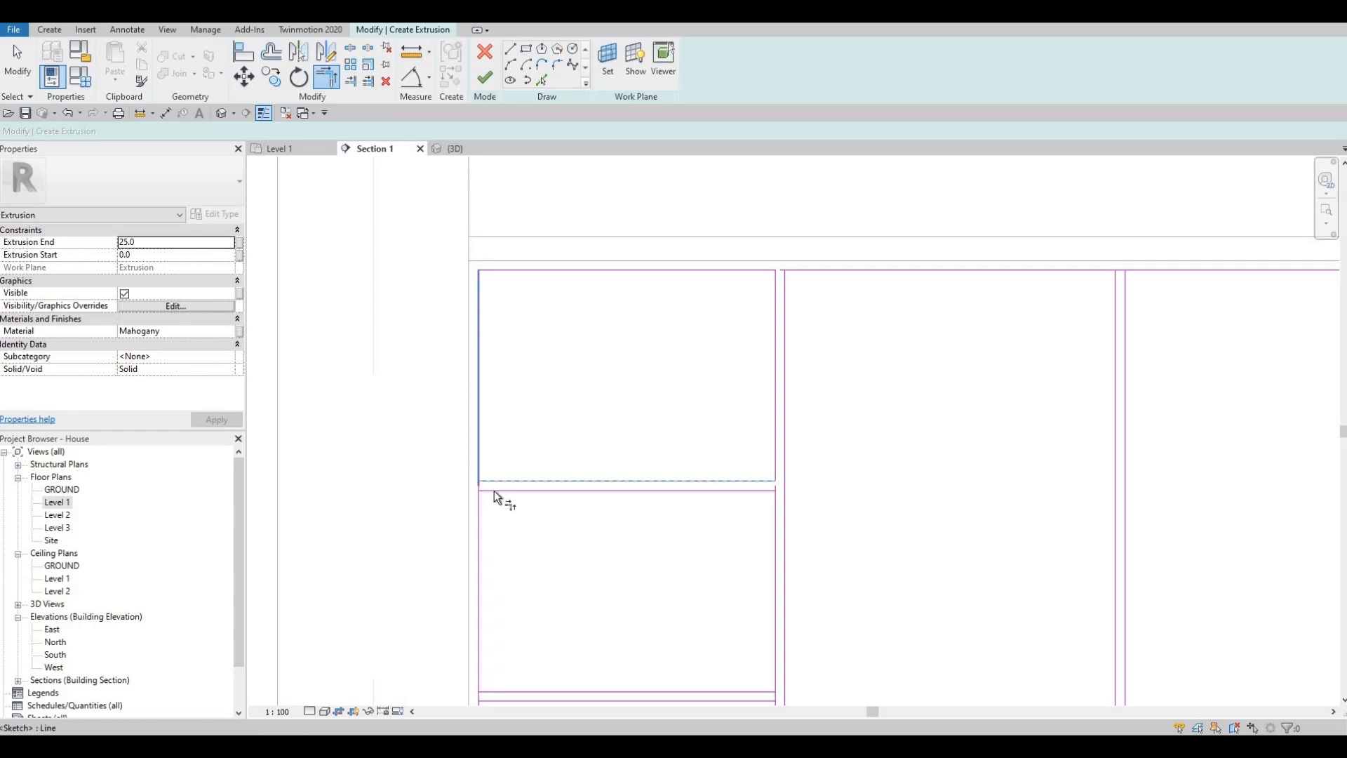
# - Trim the sketch lines to corners around the middle drawer front of the leftmost column
pyautogui.click(494, 490)
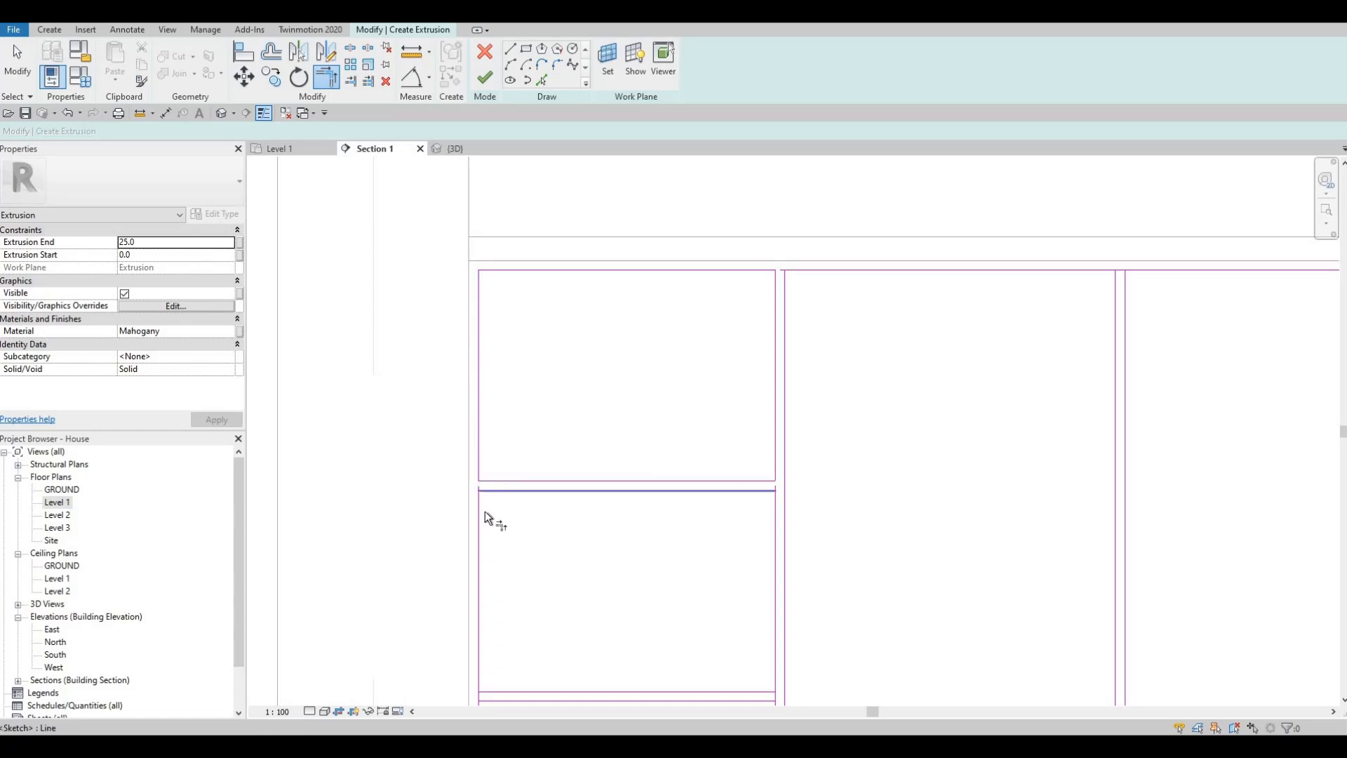
pyautogui.click(774, 513)
pyautogui.moveTo(732, 693); pyautogui.dragTo(803, 322, button='middle')
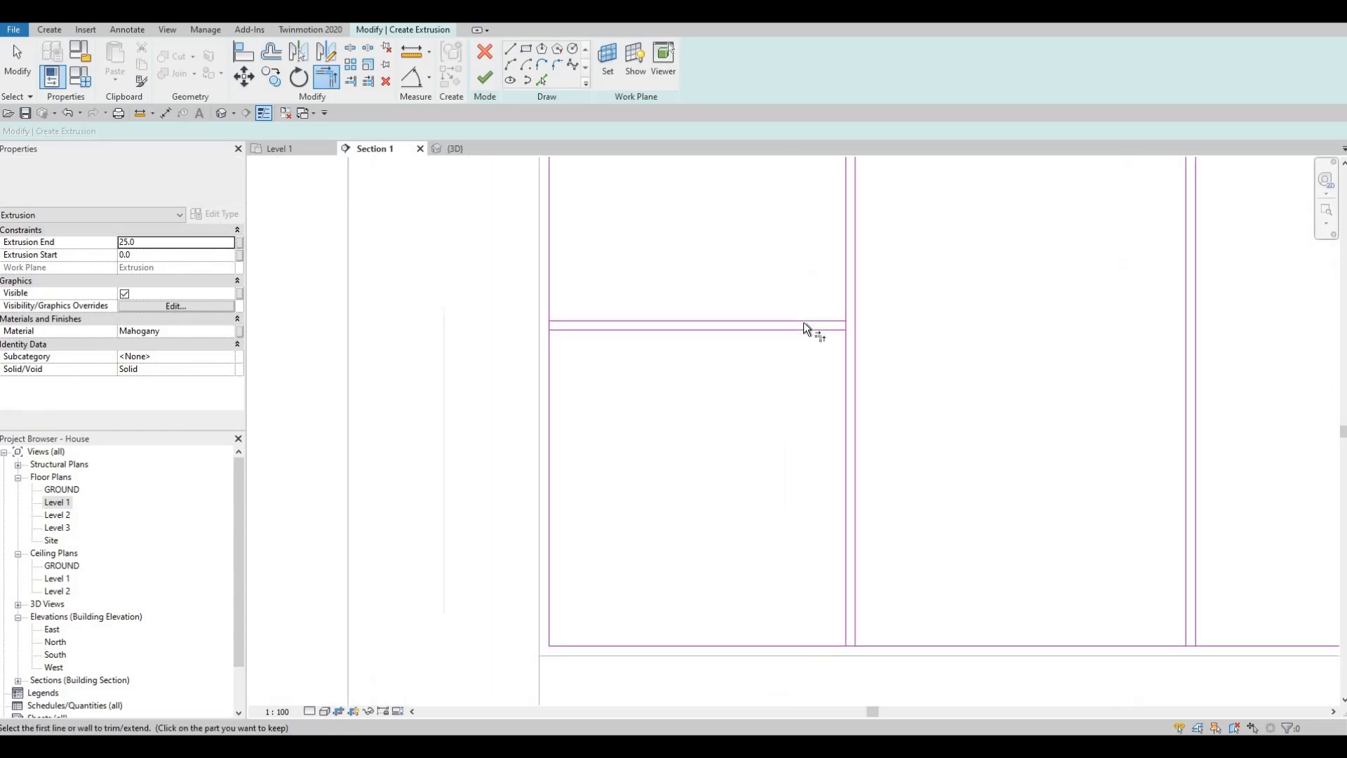
pyautogui.click(827, 311)
pyautogui.click(843, 267)
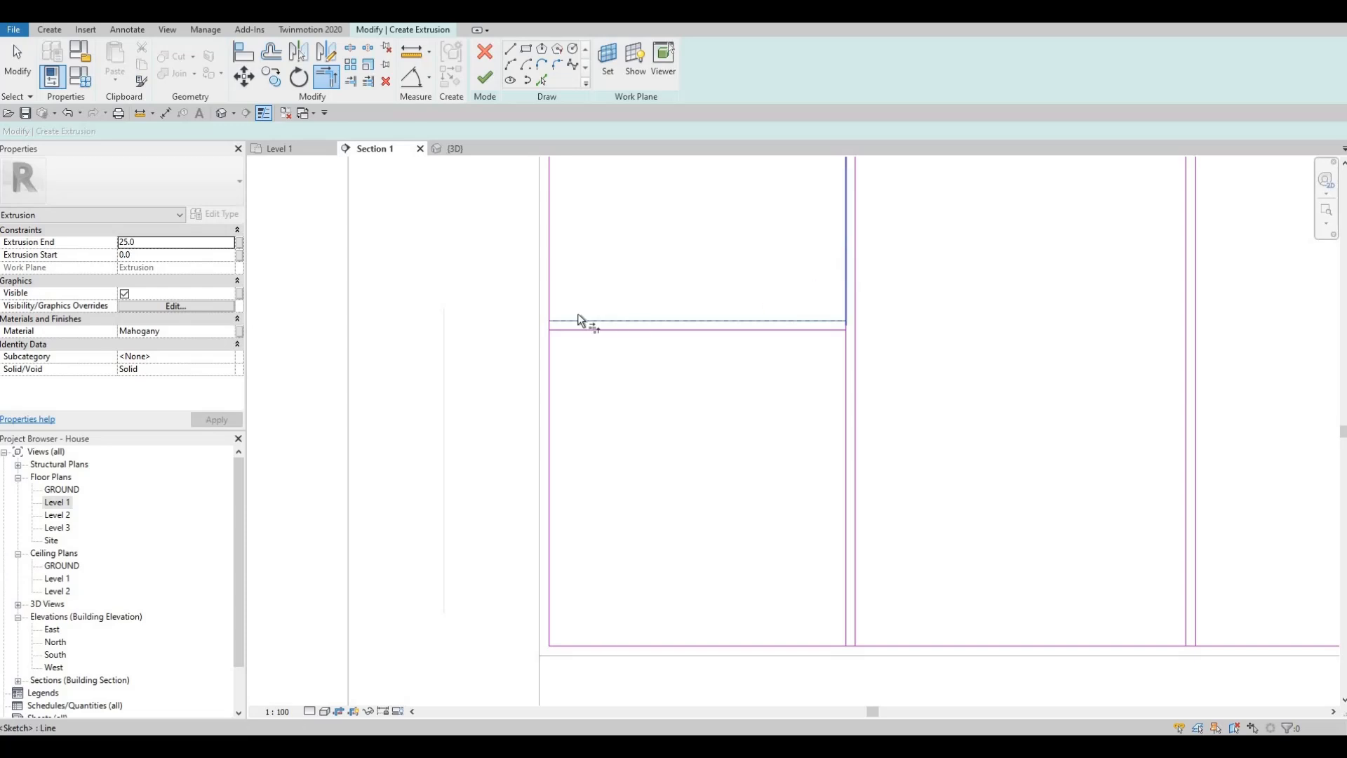
pyautogui.click(584, 321)
pyautogui.click(553, 275)
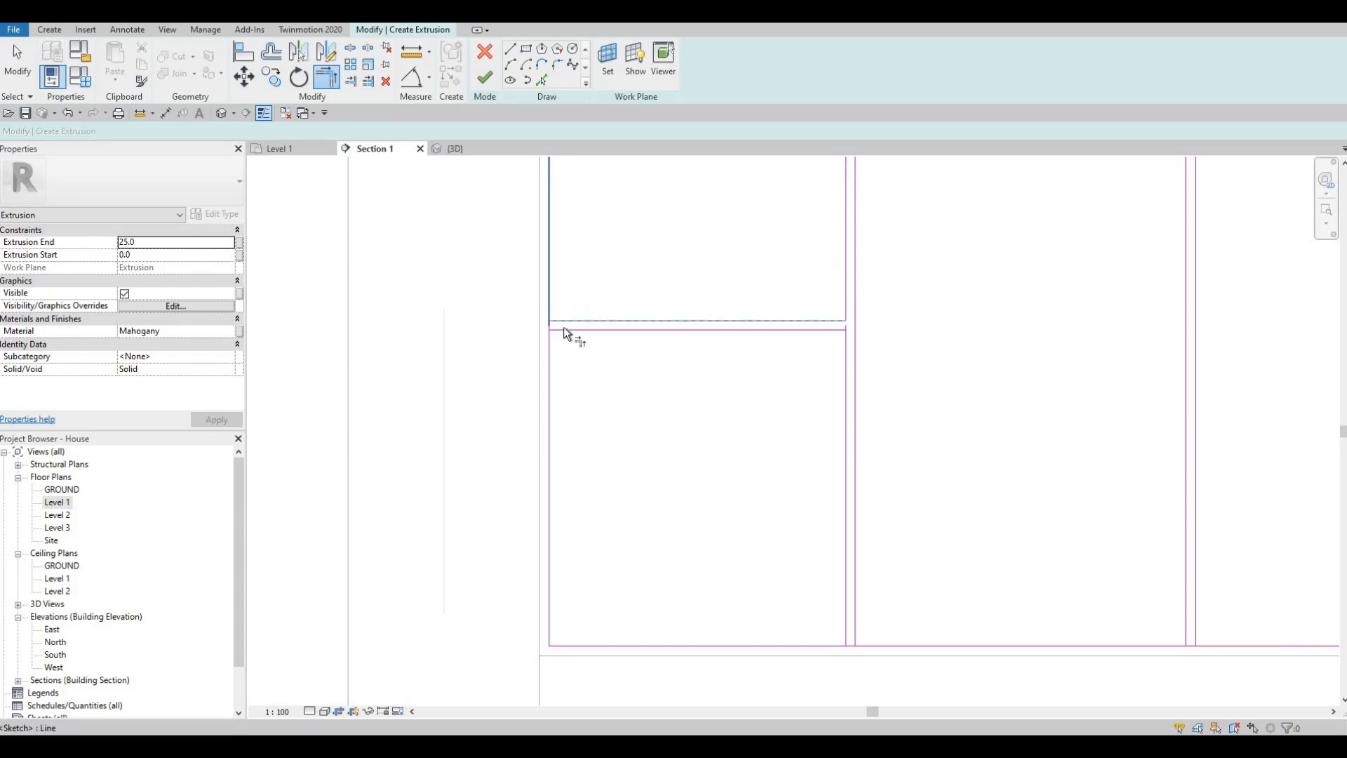
# - Trim the sketch lines to corners around the bottom drawer front of the leftmost column
pyautogui.click(554, 351)
pyautogui.click(814, 332)
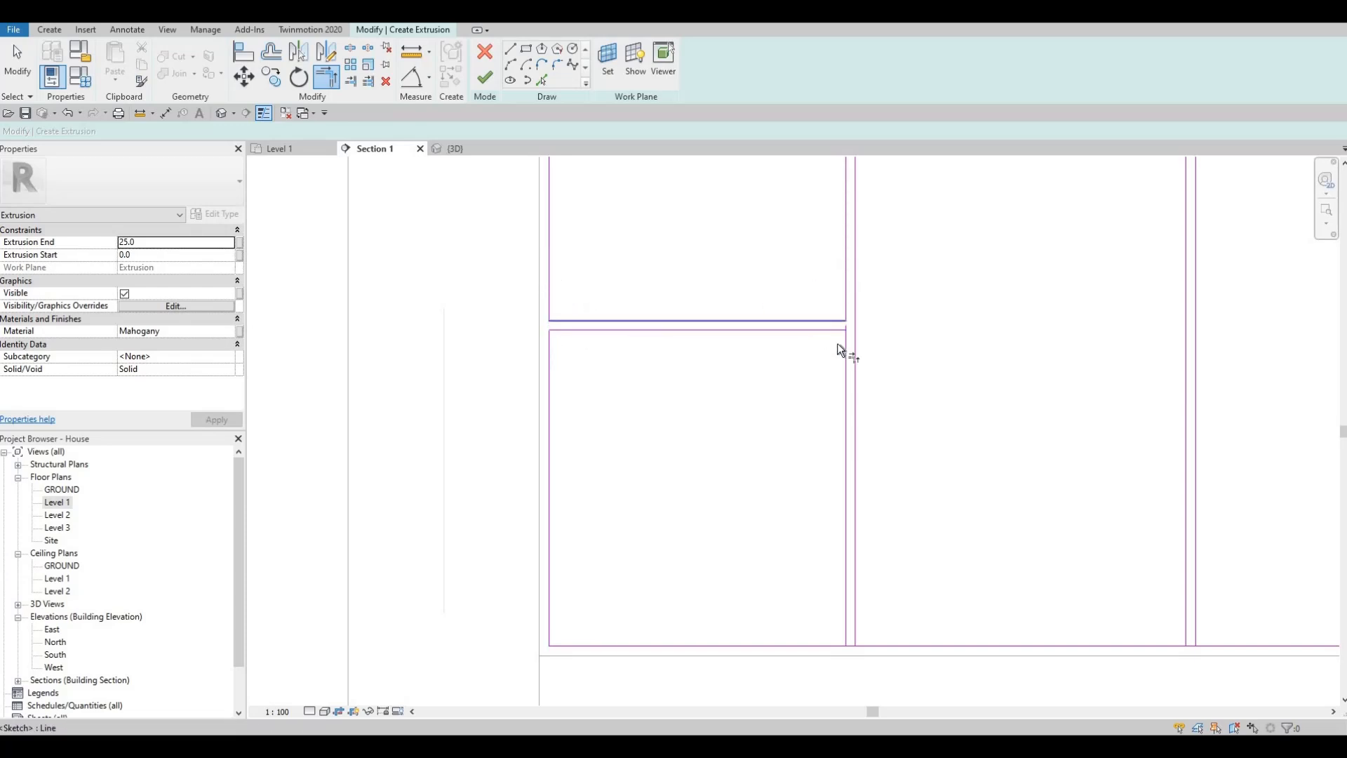
pyautogui.click(836, 337)
pyautogui.click(845, 352)
pyautogui.keyDown('ctrl'); pyautogui.scroll(-3, 868, 405); pyautogui.keyUp('ctrl')
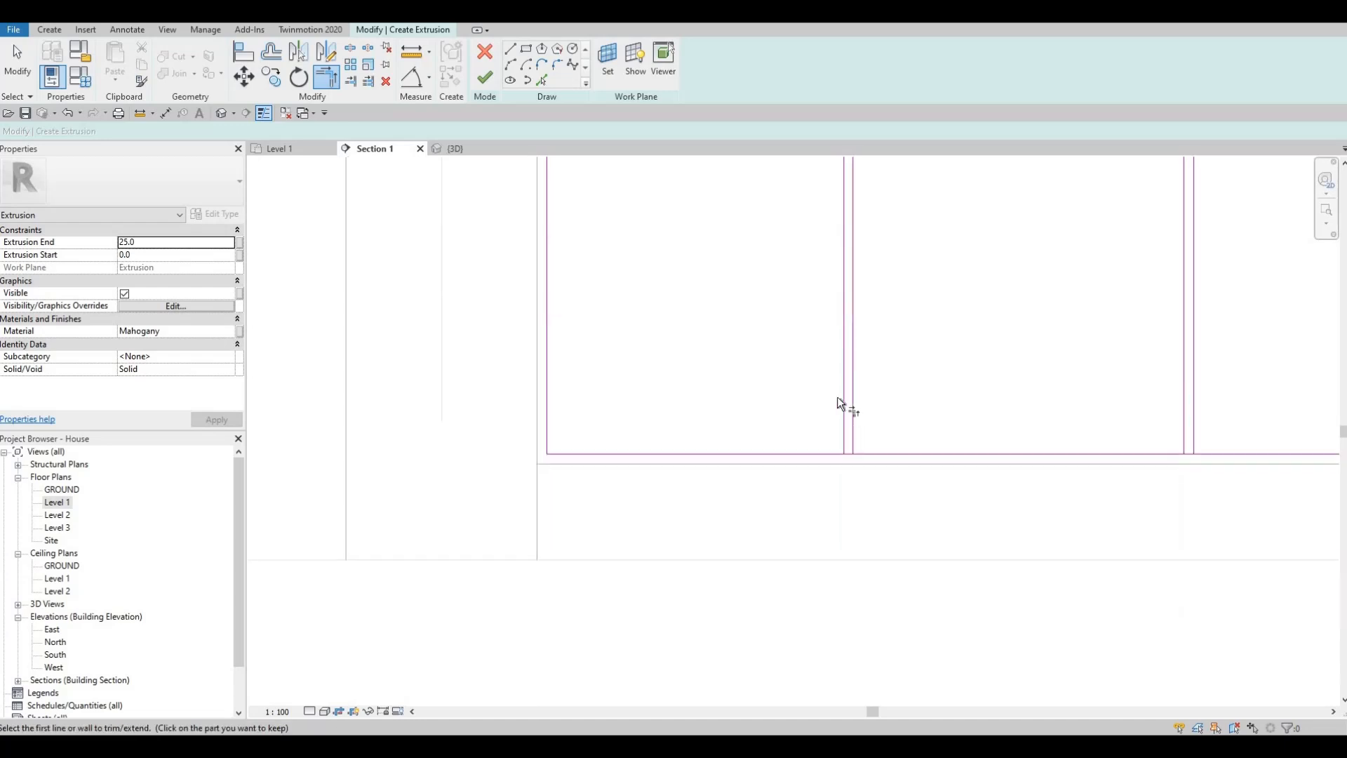
pyautogui.click(844, 386)
pyautogui.click(845, 453)
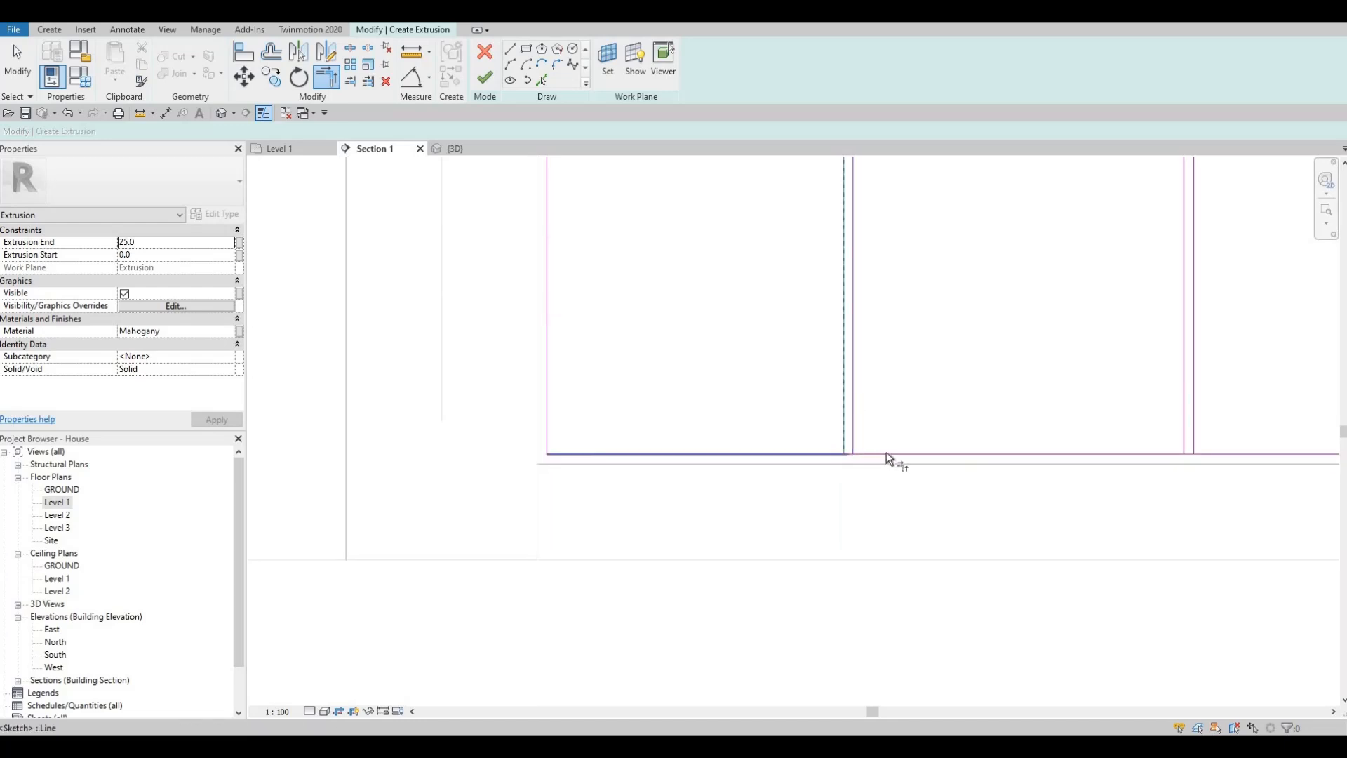
# - Trim the lower-left and upper-right corners of the second panel from the left
pyautogui.click(886, 452)
pyautogui.click(856, 342)
pyautogui.scroll(-5, 925, 301)
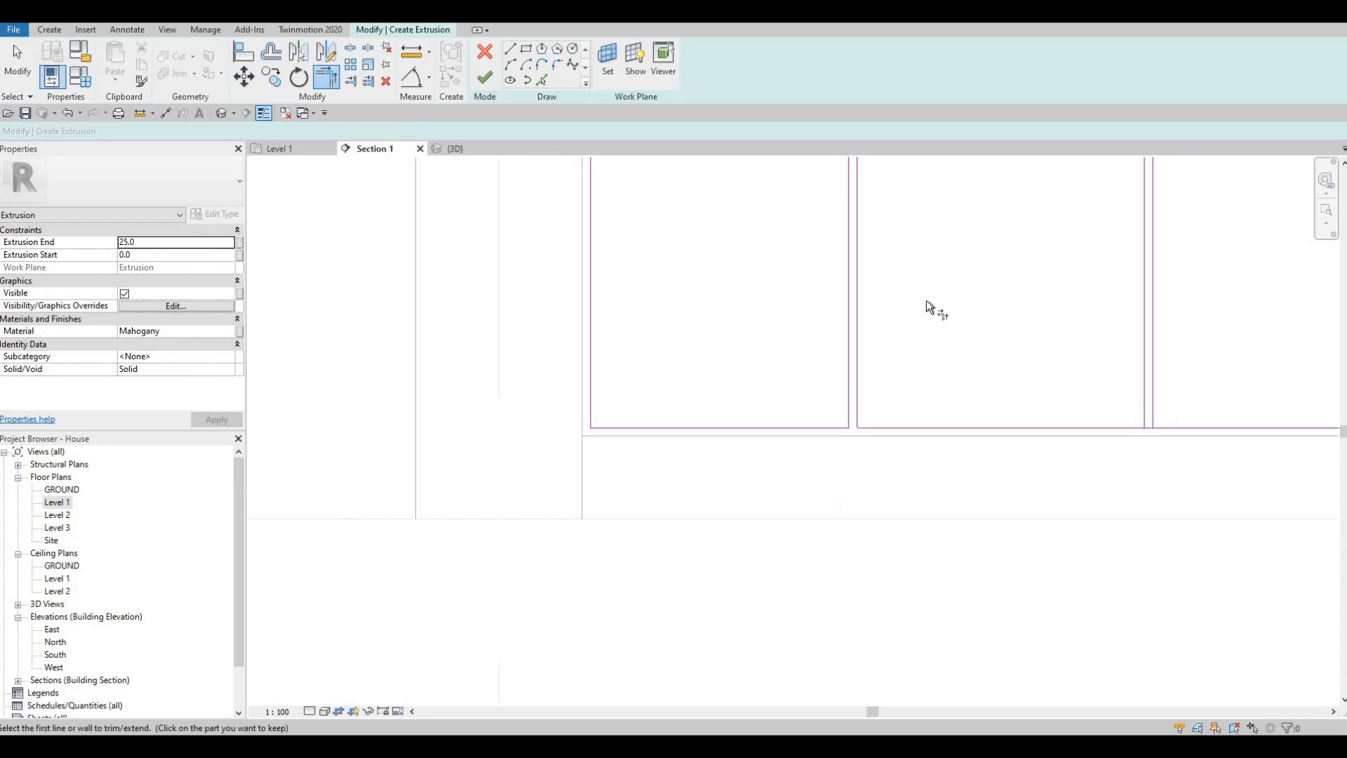
pyautogui.scroll(5, 971, 219)
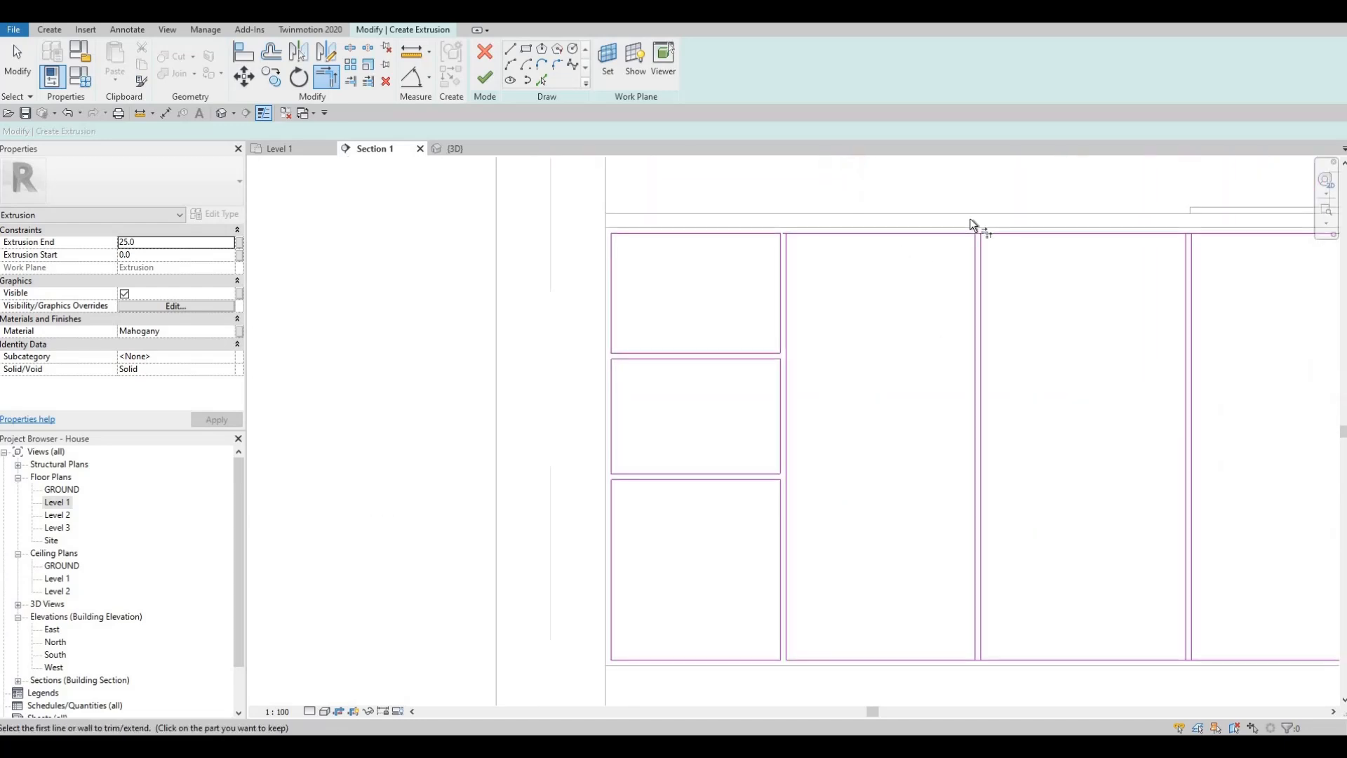
pyautogui.click(651, 277)
pyautogui.click(1003, 242)
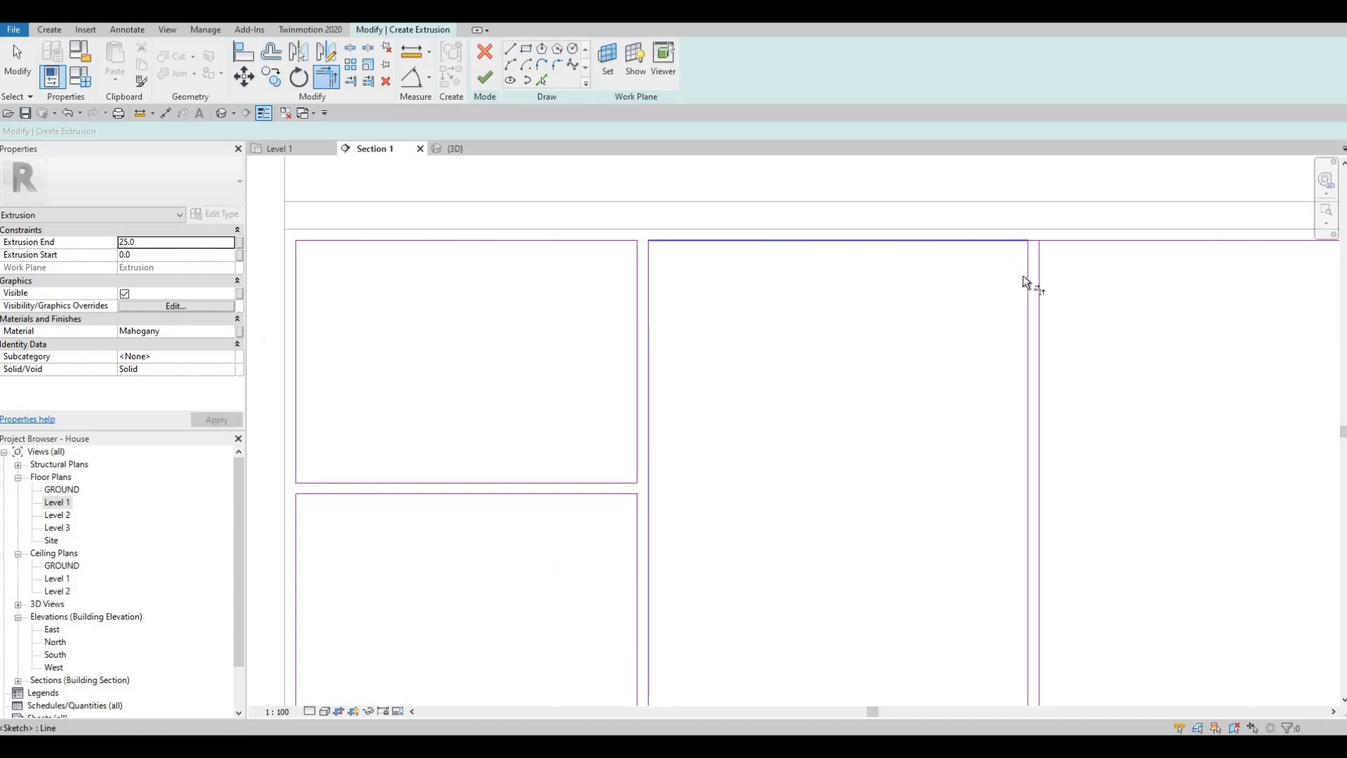
pyautogui.click(1028, 280)
pyautogui.click(1010, 243)
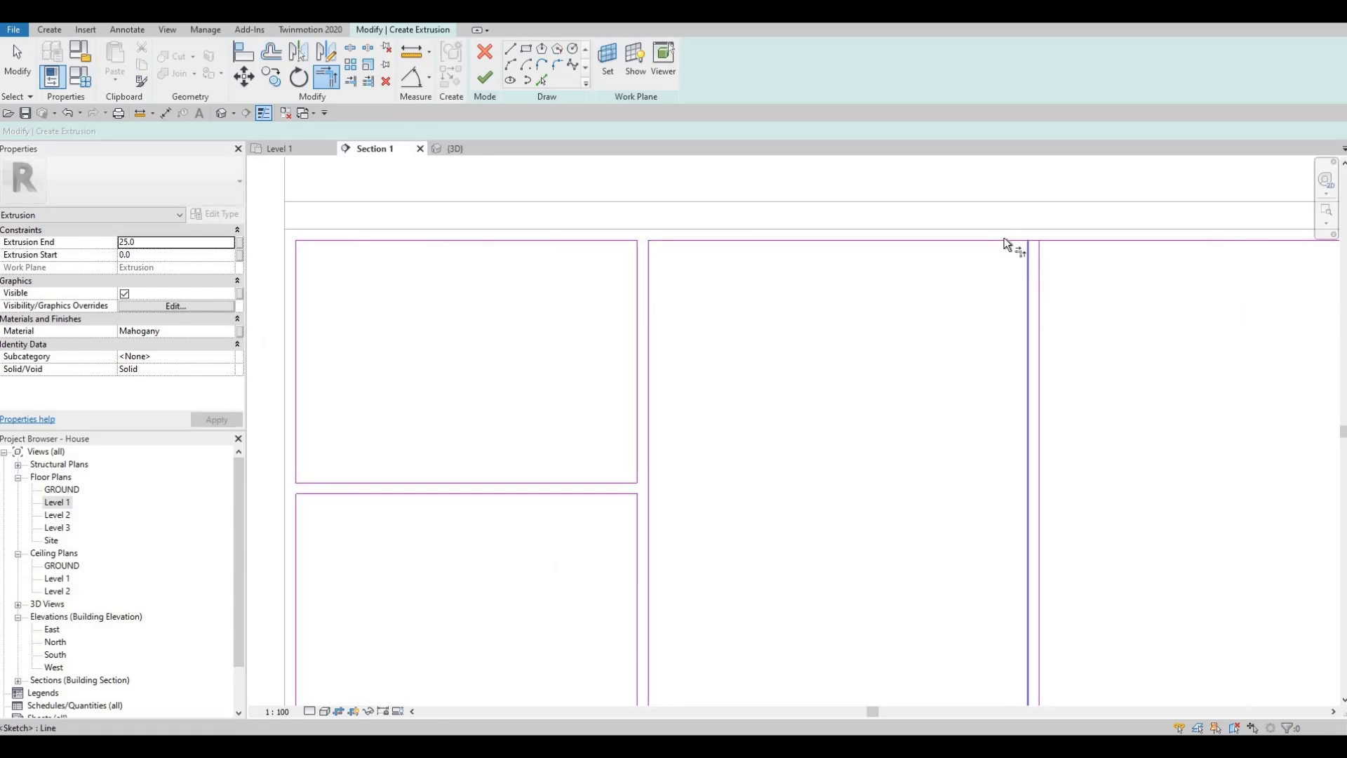
# - Trim both upper corners of the third panel from the left and the upper-left corner of the fourth panel
pyautogui.click(1042, 264)
pyautogui.click(1071, 243)
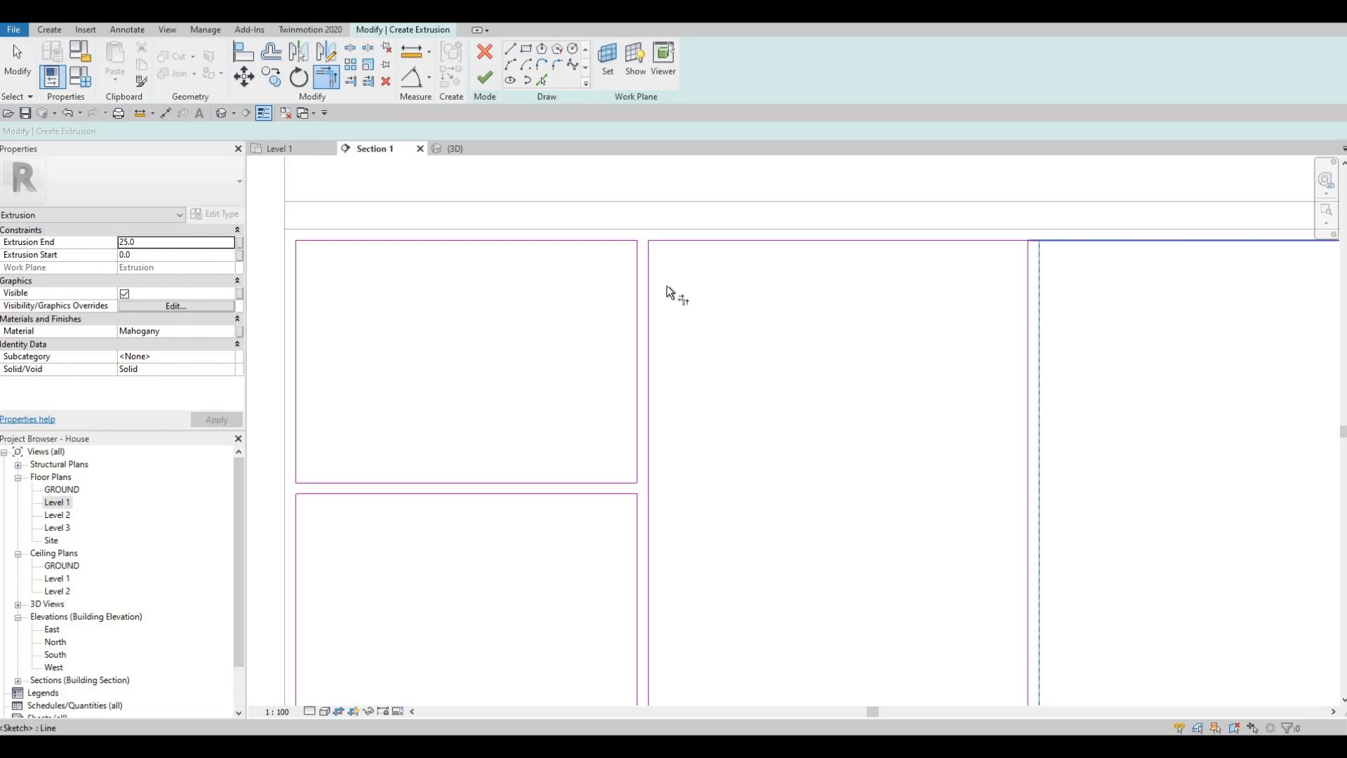
pyautogui.moveTo(1004, 267); pyautogui.dragTo(435, 296, button='middle')
pyautogui.scroll(-1, 849, 272)
pyautogui.scroll(1, 849, 272)
pyautogui.click(849, 272)
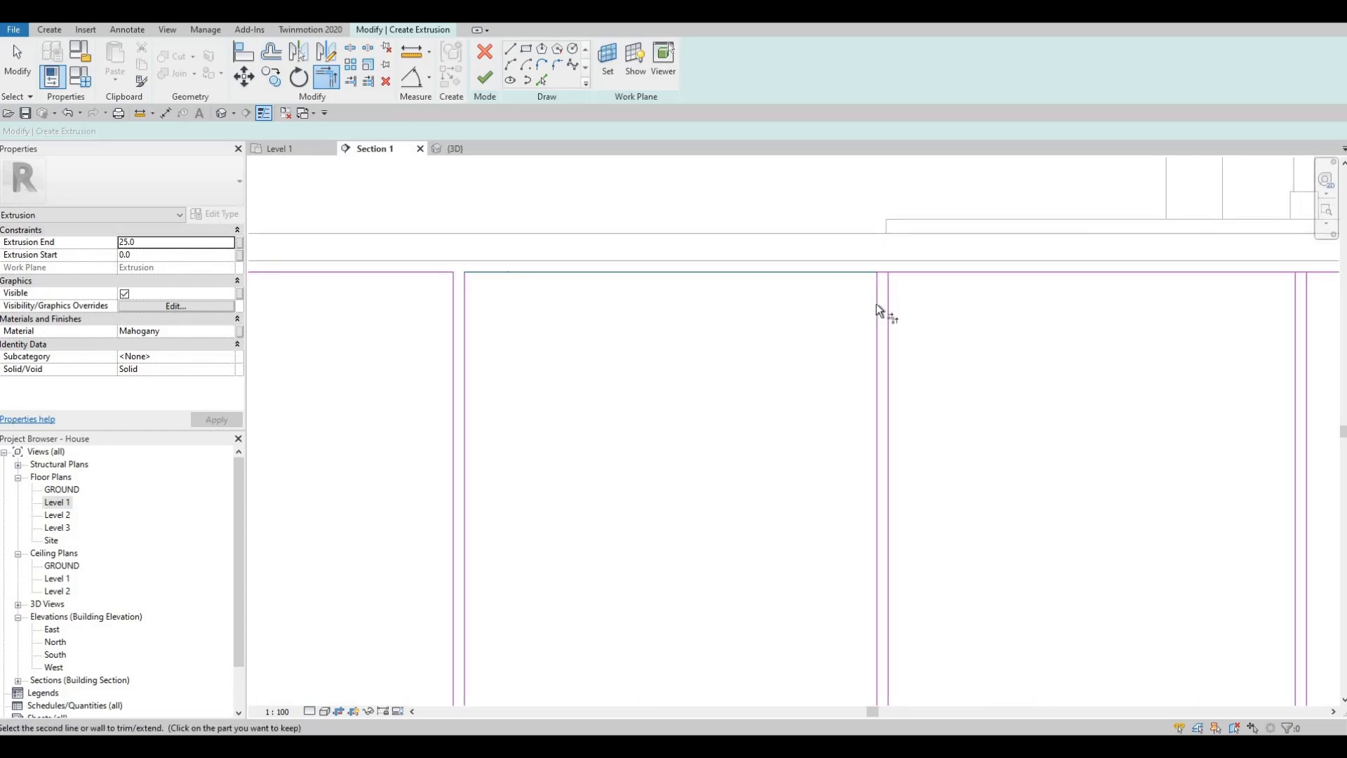
pyautogui.click(908, 272)
# - Trim the upper corners at the gaps on either side of the fifth panel from the left
pyautogui.moveTo(1231, 273); pyautogui.dragTo(832, 247, button='middle')
pyautogui.click(833, 247)
pyautogui.click(895, 278)
pyautogui.moveTo(1046, 295); pyautogui.dragTo(667, 264, button='middle')
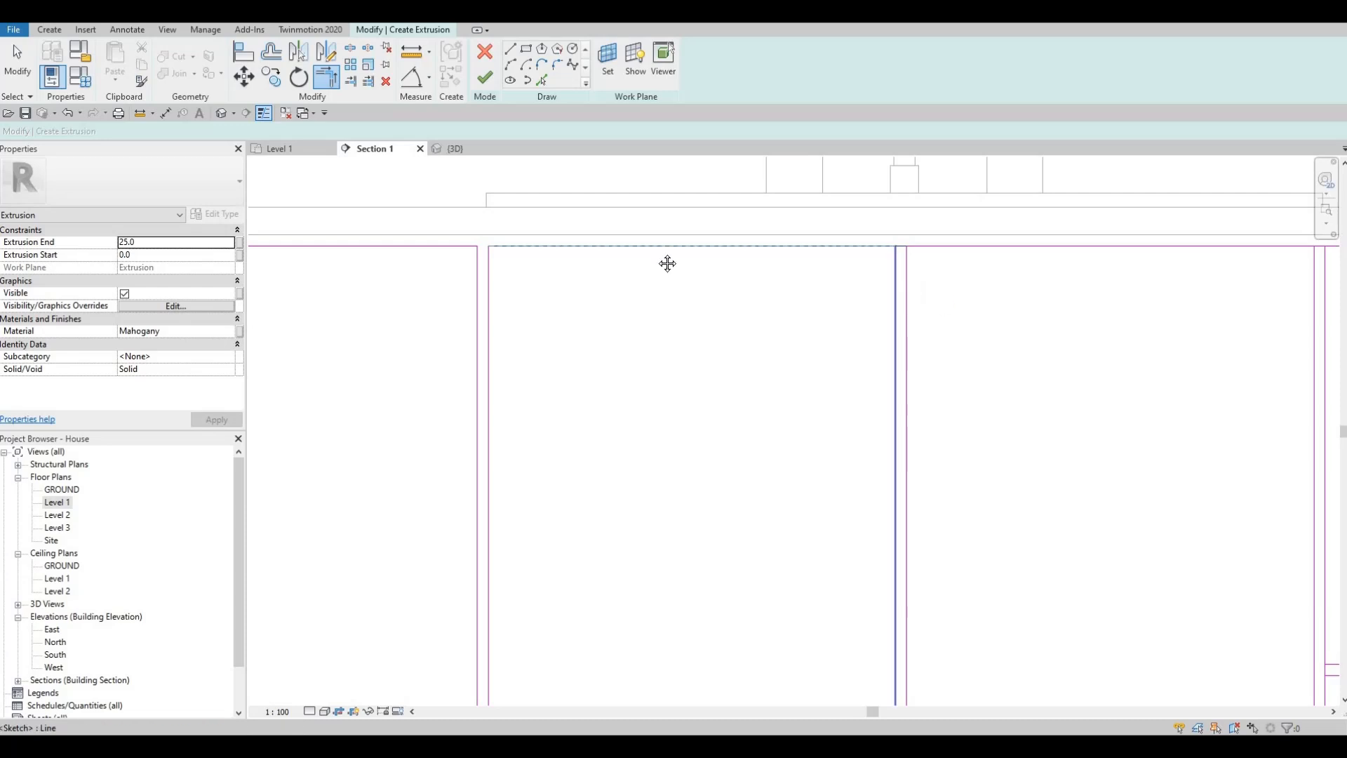
pyautogui.scroll(-1, 911, 220)
pyautogui.click(911, 221)
pyautogui.click(927, 250)
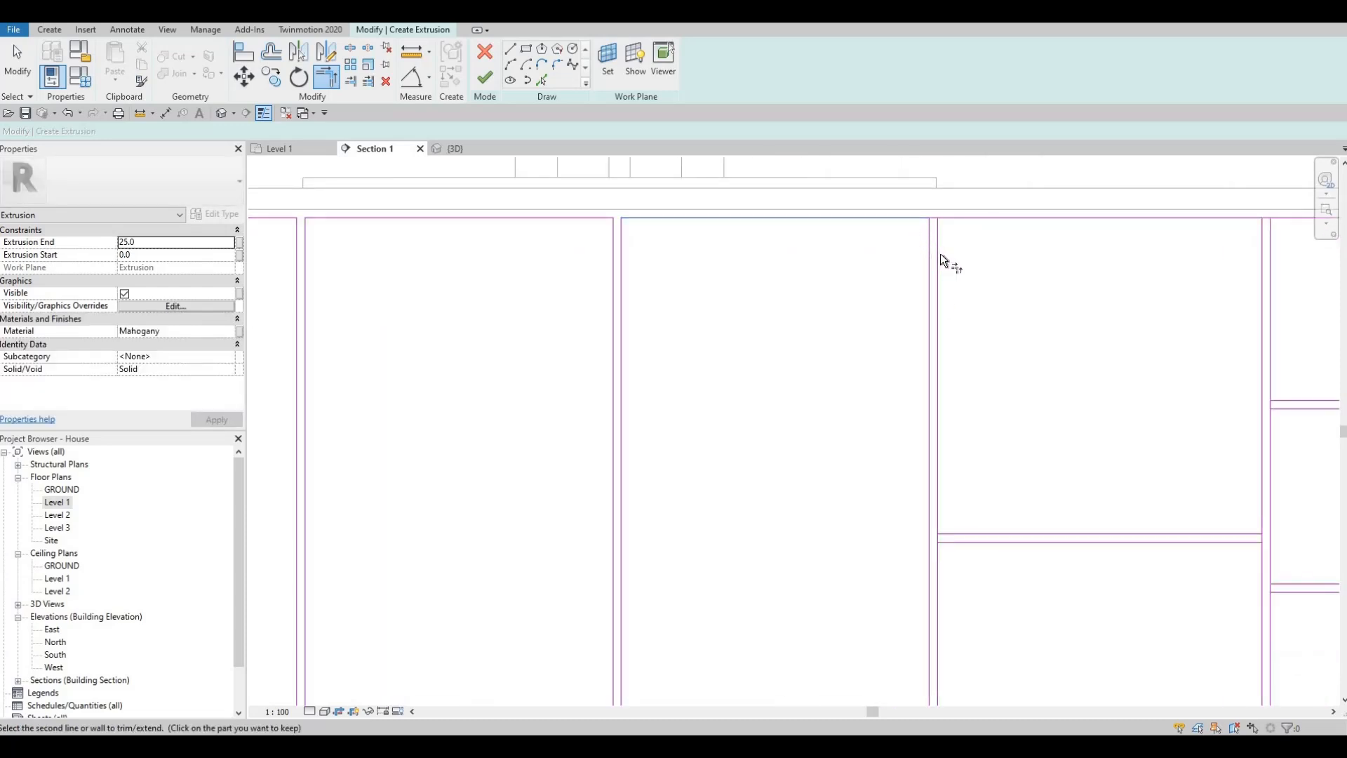
pyautogui.click(966, 218)
# - Trim the upper corners on both sides of the gap between the third and second panels from the right
pyautogui.moveTo(1140, 248); pyautogui.dragTo(697, 272, button='middle')
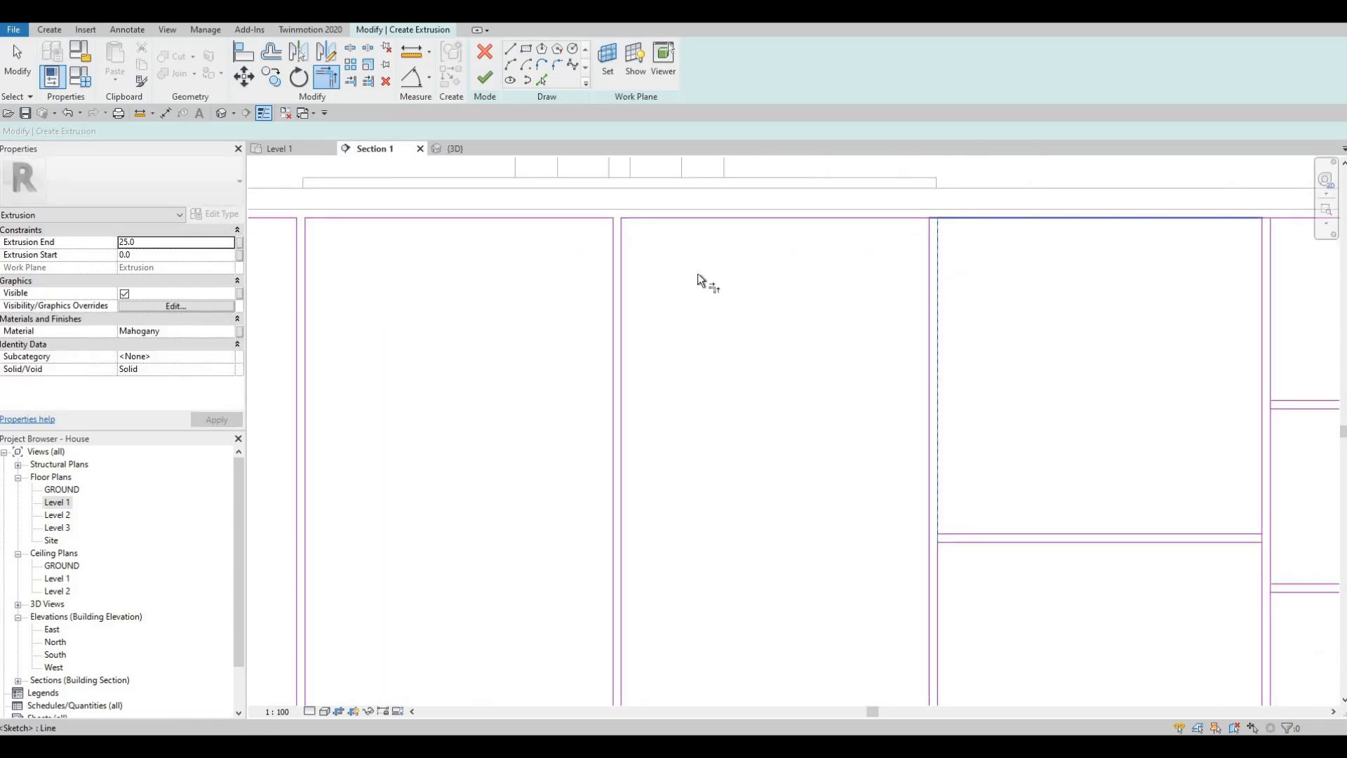
pyautogui.scroll(-1, 804, 247)
pyautogui.click(806, 244)
pyautogui.click(818, 268)
pyautogui.click(824, 269)
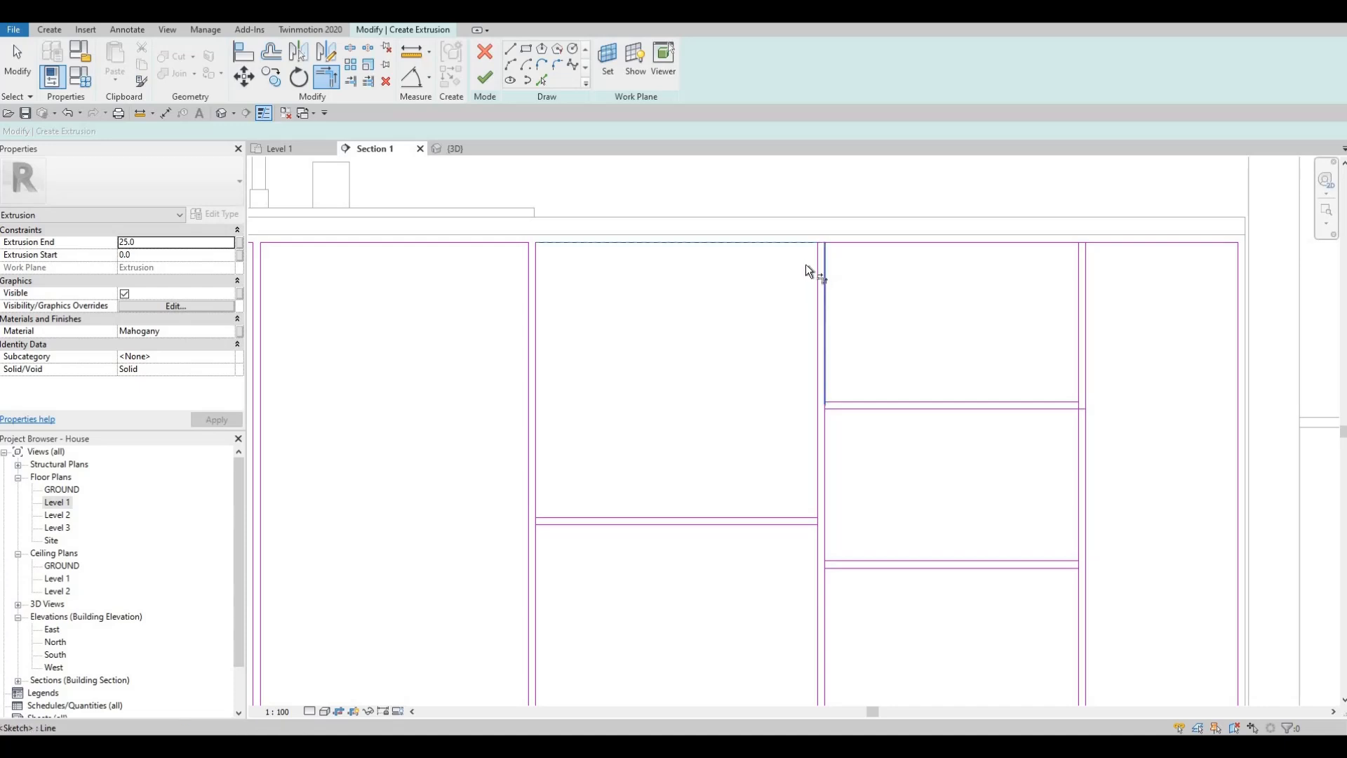
pyautogui.click(812, 244)
pyautogui.scroll(1, 815, 256)
pyautogui.scroll(1, 804, 257)
pyautogui.press('Escape')
pyautogui.press('Escape')
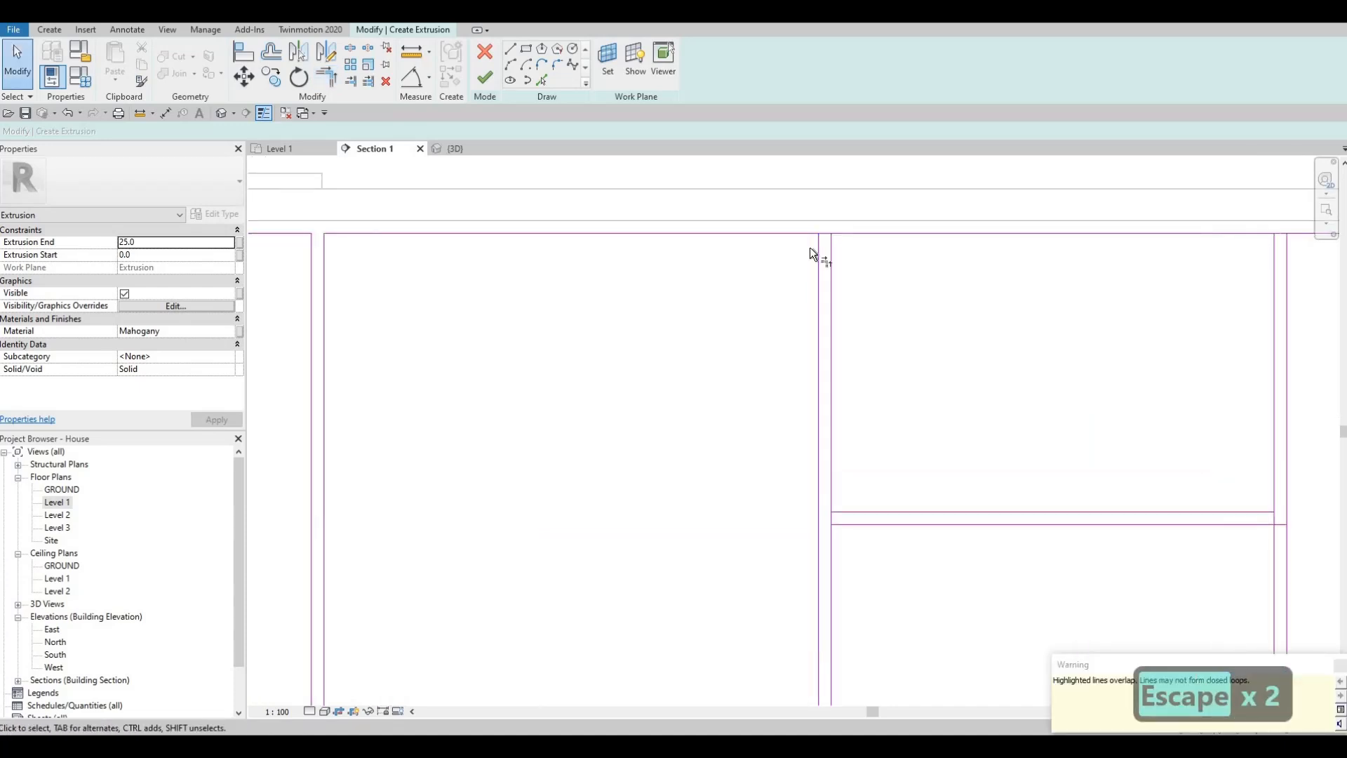
pyautogui.press('t')
pyautogui.press('r')
pyautogui.click(832, 257)
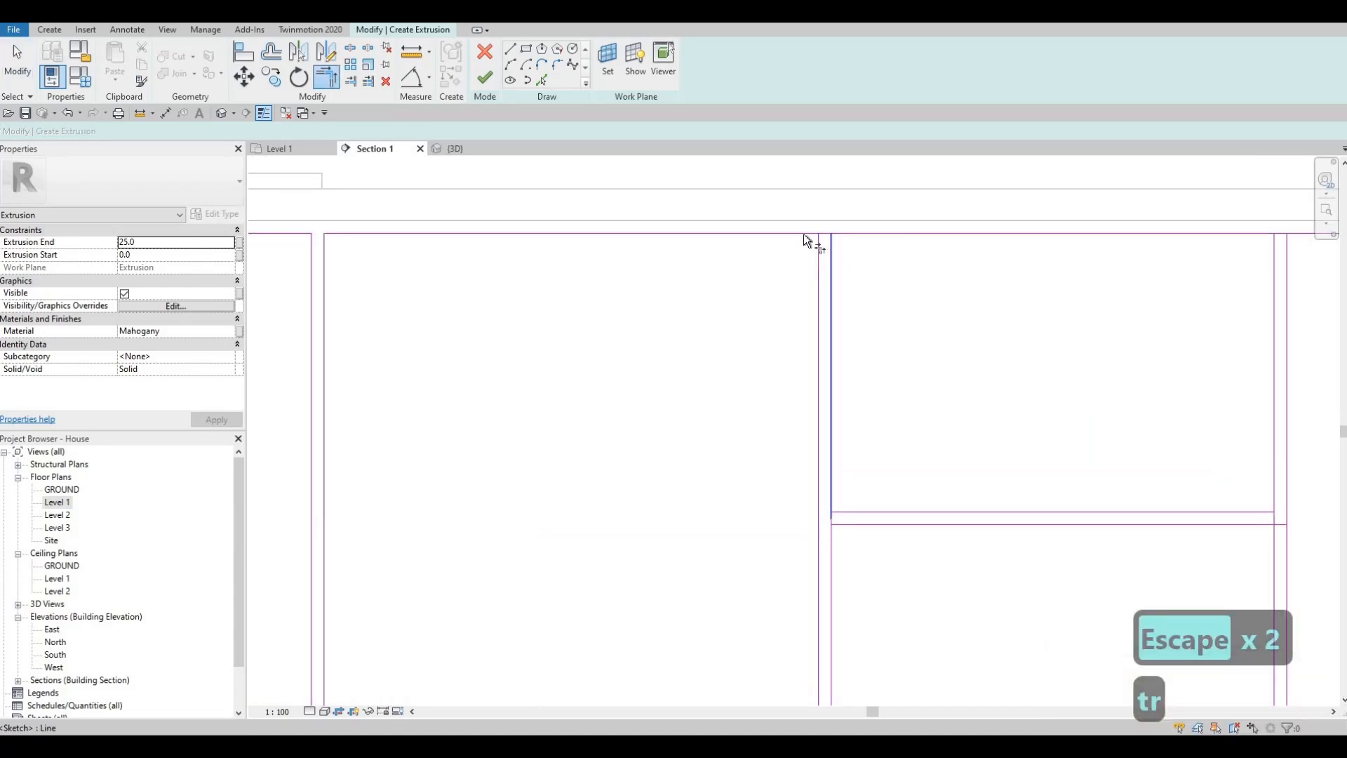
pyautogui.click(804, 237)
# - Trim the upper corners on both sides of the gap between the last two panels on the right
pyautogui.scroll(-2, 829, 237)
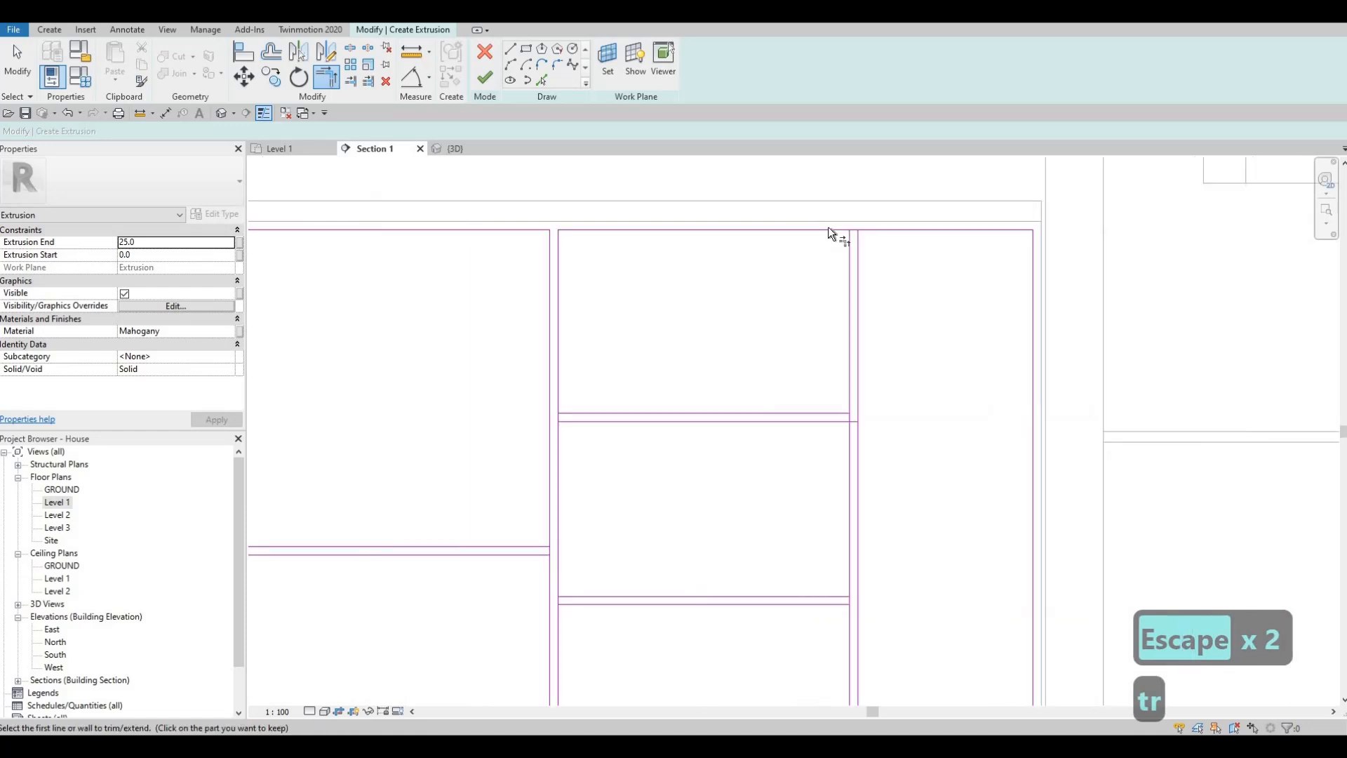
pyautogui.click(828, 229)
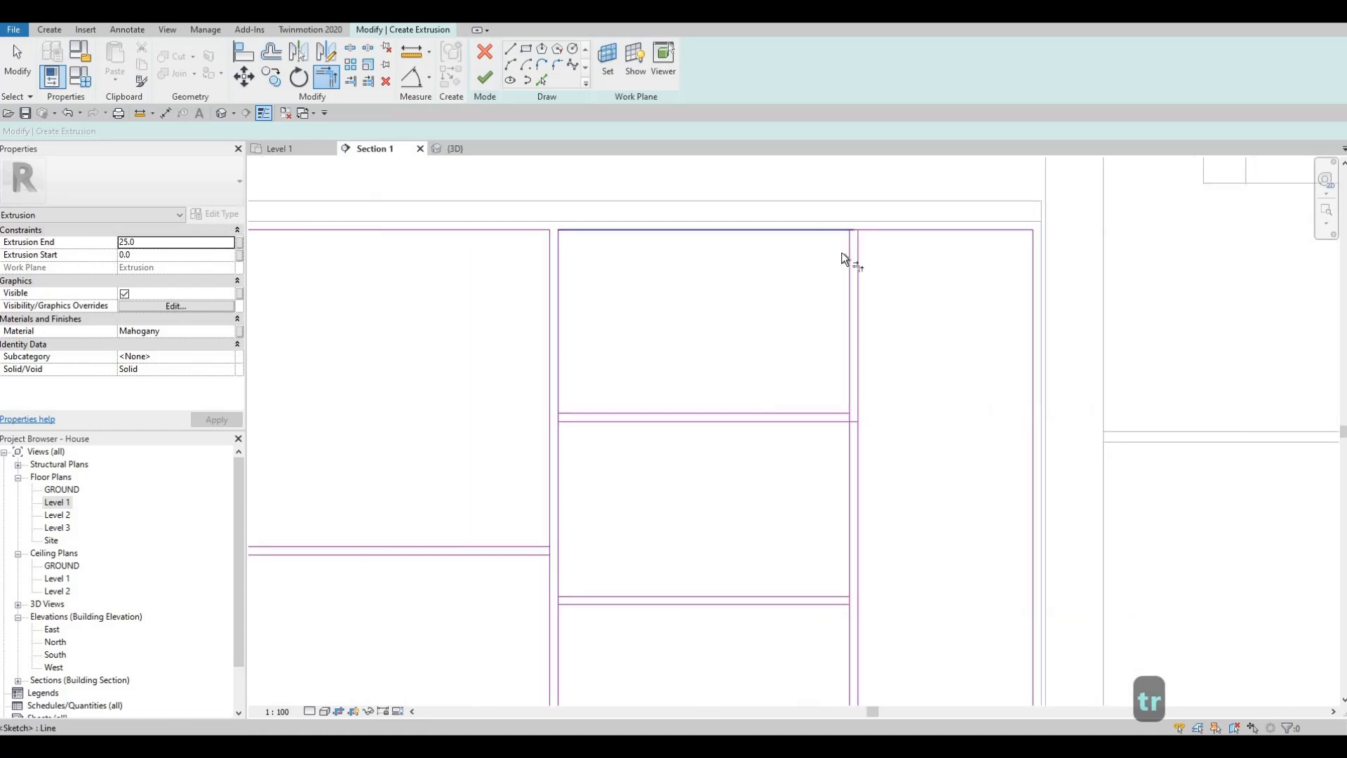
pyautogui.click(874, 235)
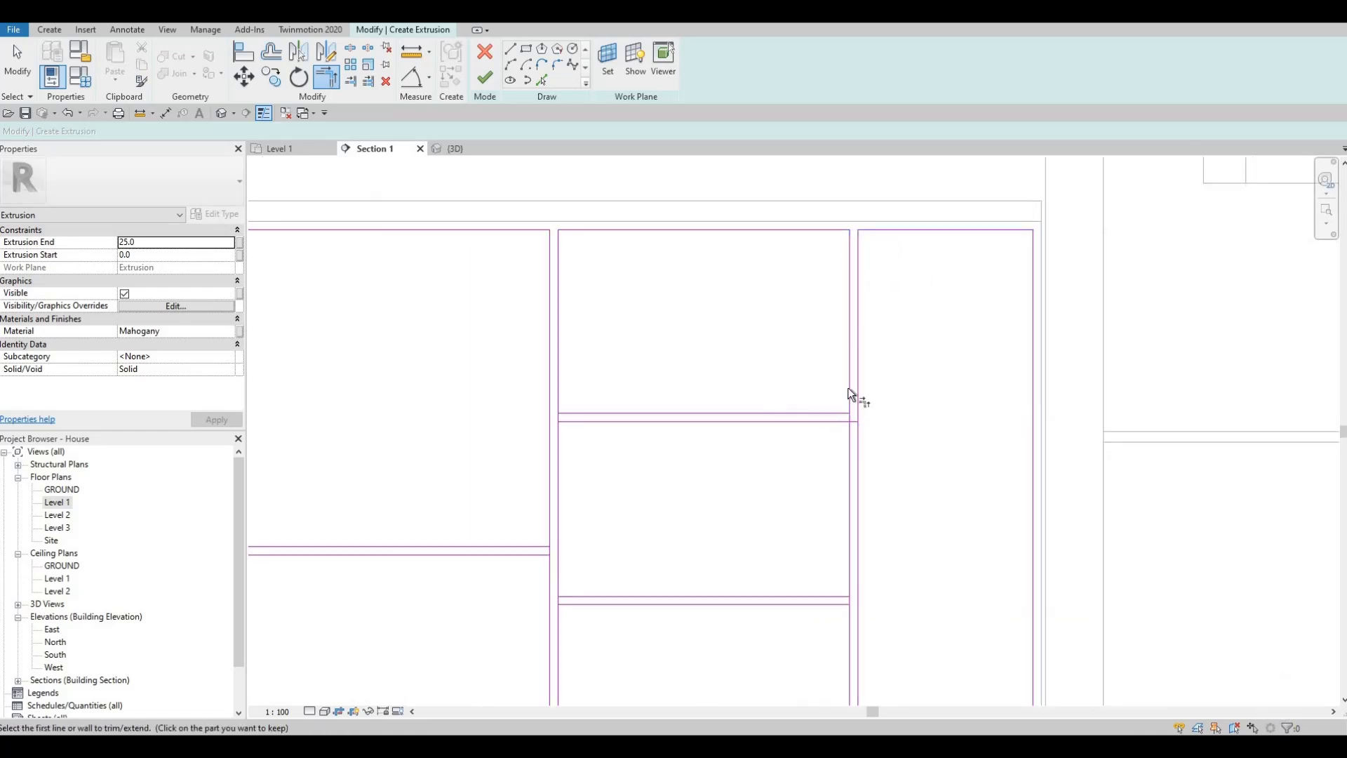
# - Trim the corners of the top and middle drawer fronts at the upper gap of the second column from the right
pyautogui.click(849, 377)
pyautogui.click(849, 444)
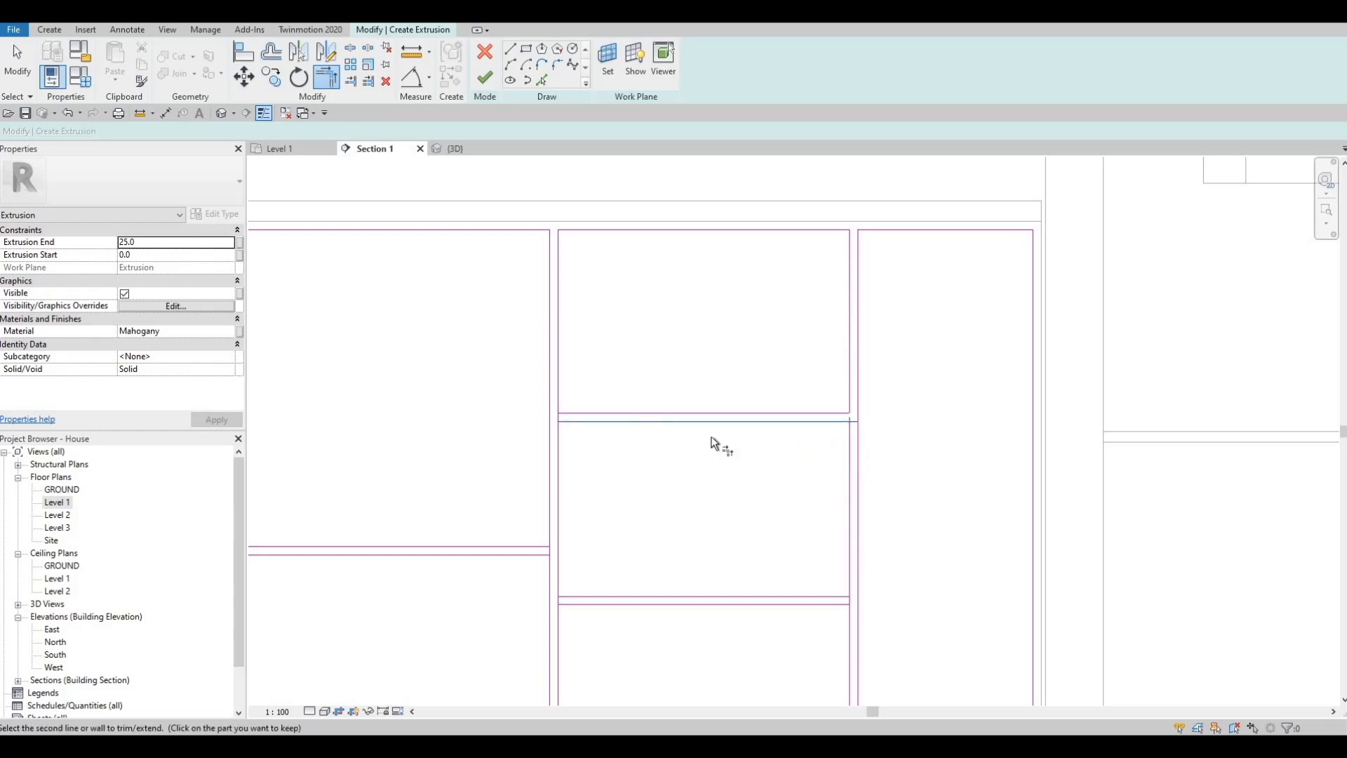
pyautogui.click(593, 423)
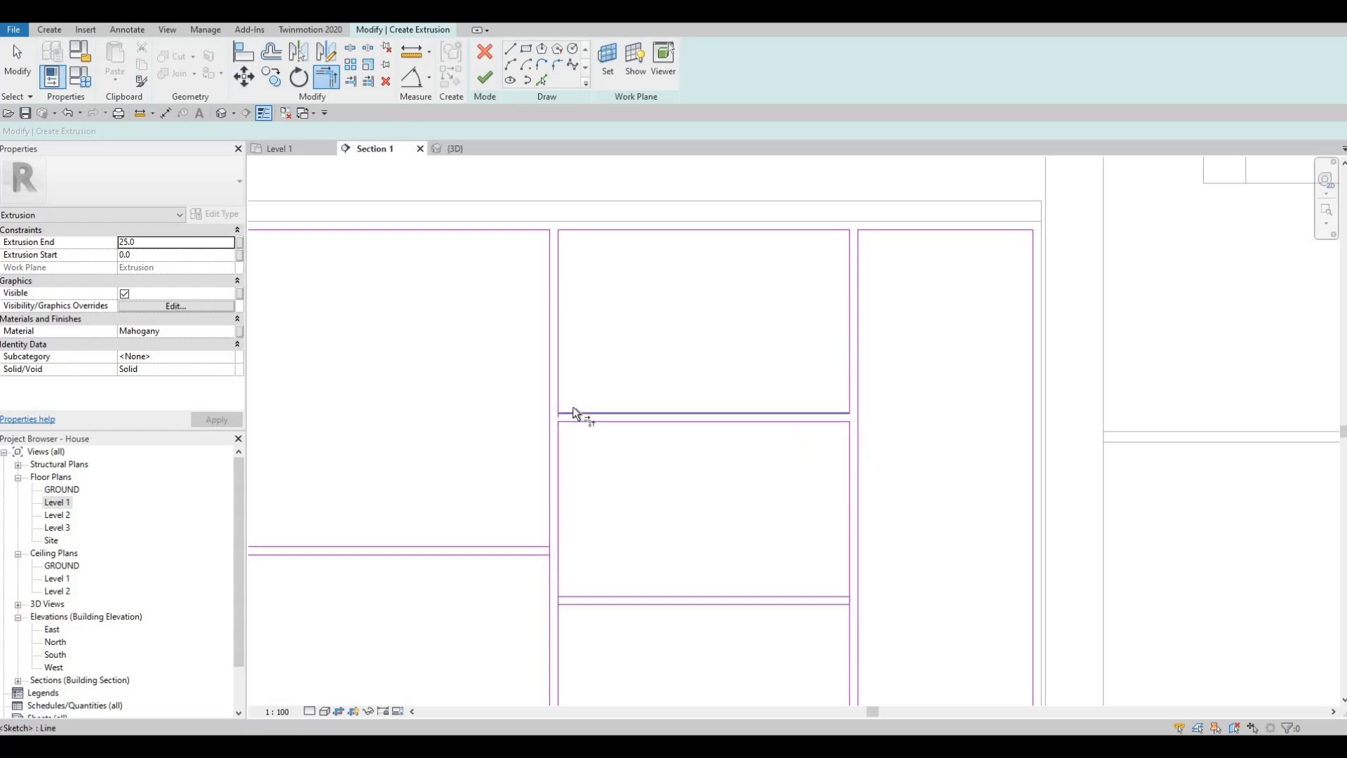
pyautogui.click(575, 420)
pyautogui.press('Escape')
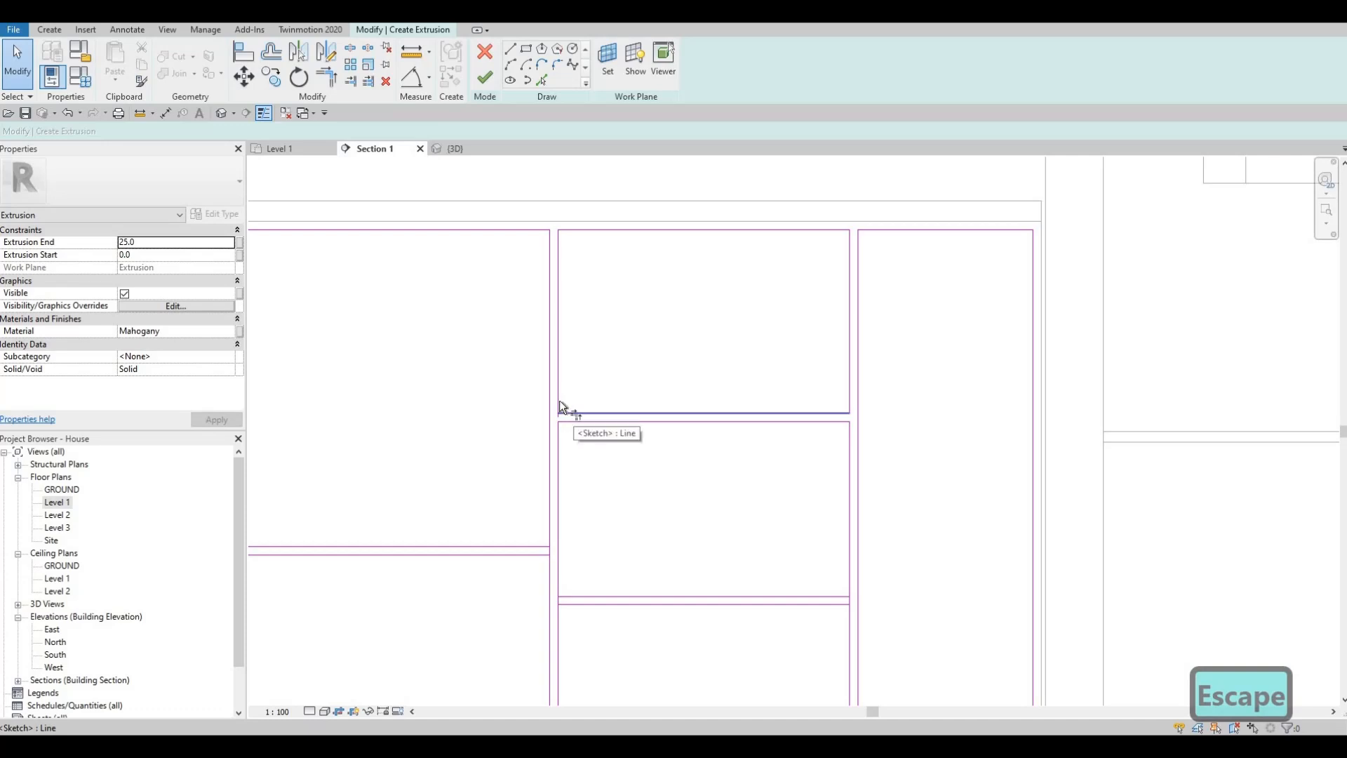
# - Trim the corners of the middle and bottom drawer fronts at the lower gap of the second column from the right
pyautogui.press('t')
pyautogui.press('r')
pyautogui.moveTo(825, 608); pyautogui.dragTo(840, 326, button='middle')
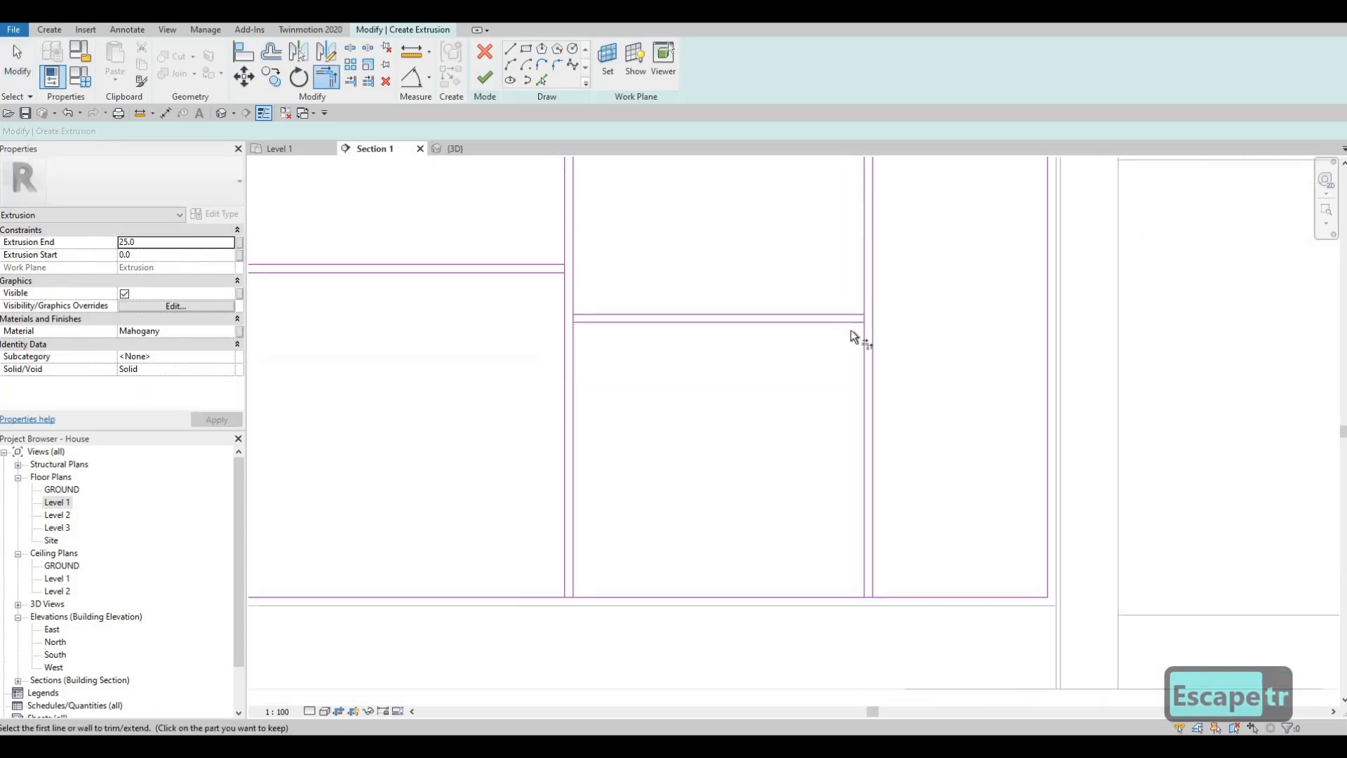
# - Trim the sketch lines into closed corners around the gap between the middle and bottom drawer fronts in the right-hand three-drawer column
pyautogui.click(850, 328)
pyautogui.click(861, 333)
pyautogui.click(842, 313)
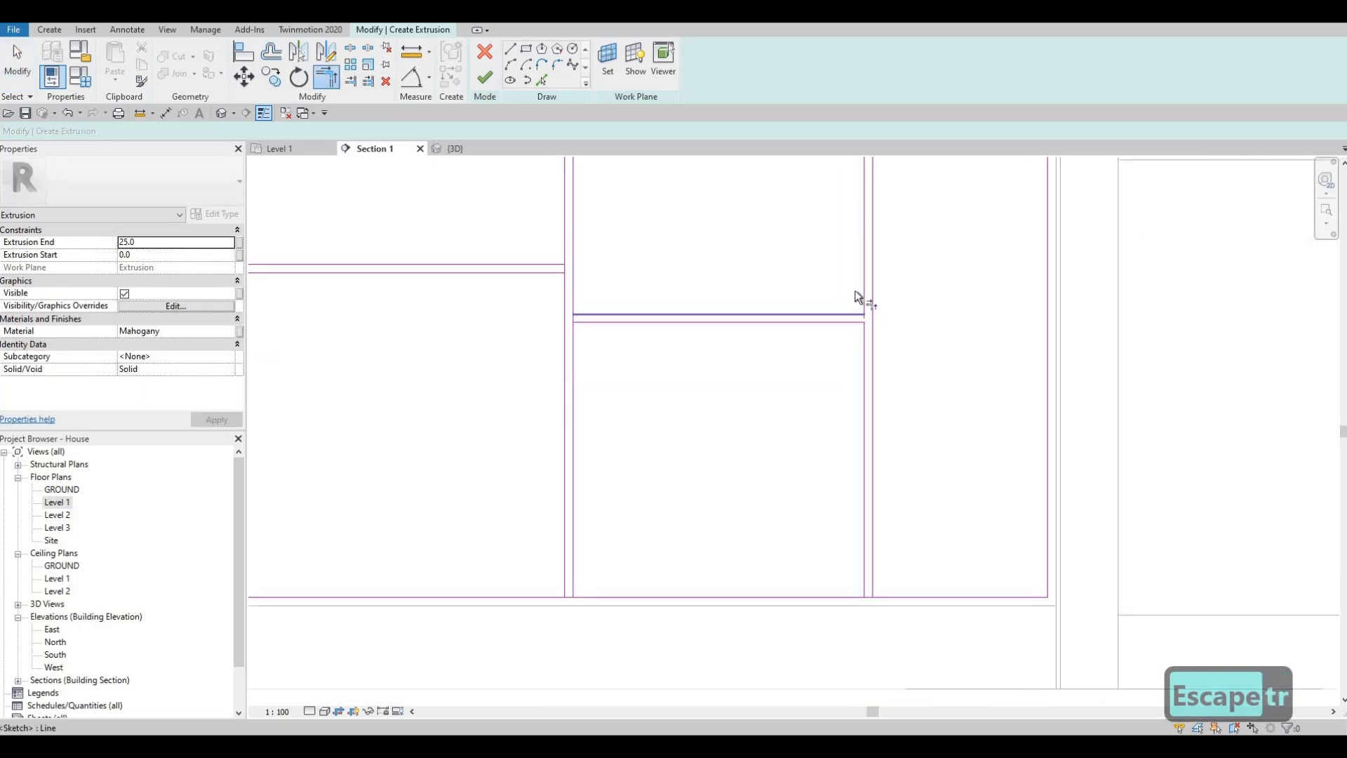
pyautogui.click(586, 313)
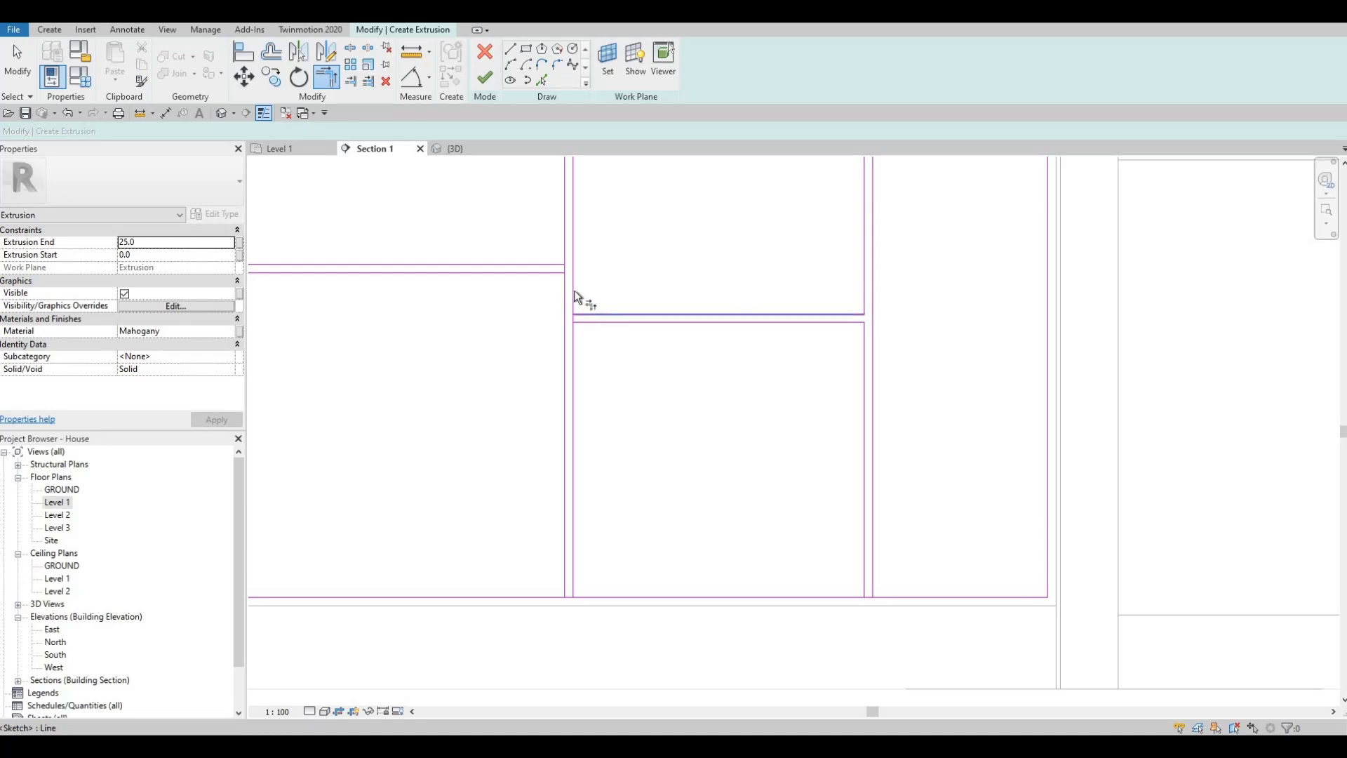
pyautogui.click(574, 289)
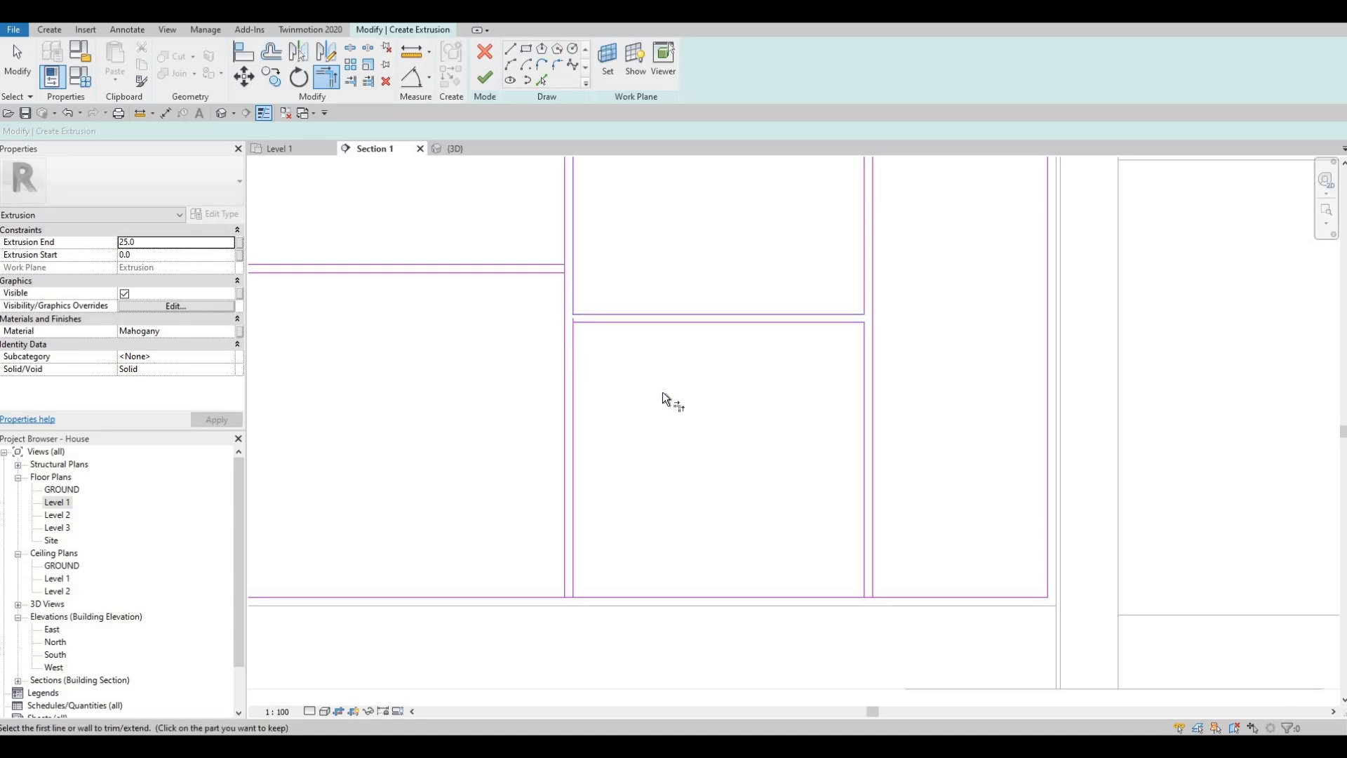
# - Trim the baseline against the dividers on both sides of the three-drawer column to separate the bottom corners of its neighbouring panels
pyautogui.moveTo(757, 532); pyautogui.dragTo(562, 205, button='middle')
pyautogui.scroll(4, 580, 220)
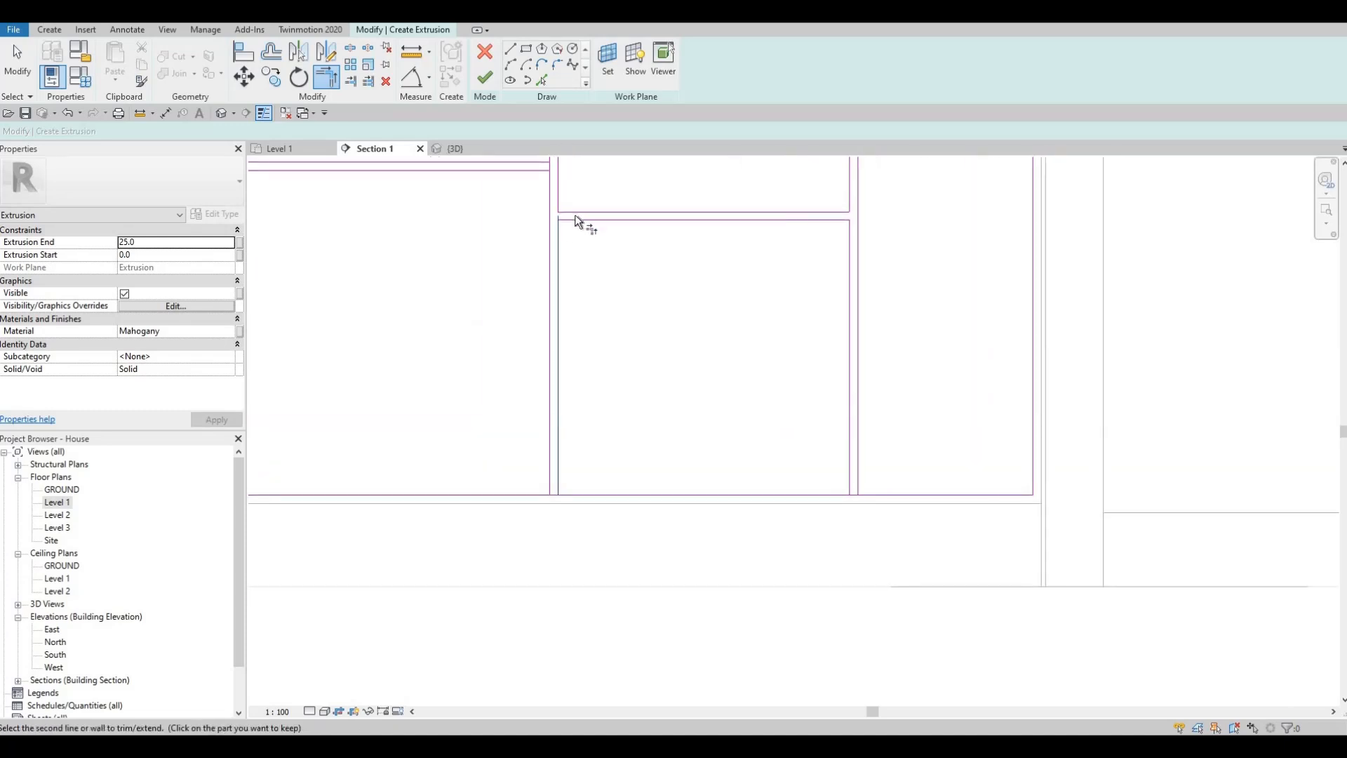
pyautogui.scroll(-1, 911, 496)
pyautogui.moveTo(911, 496); pyautogui.dragTo(809, 404, button='middle')
pyautogui.click(848, 444)
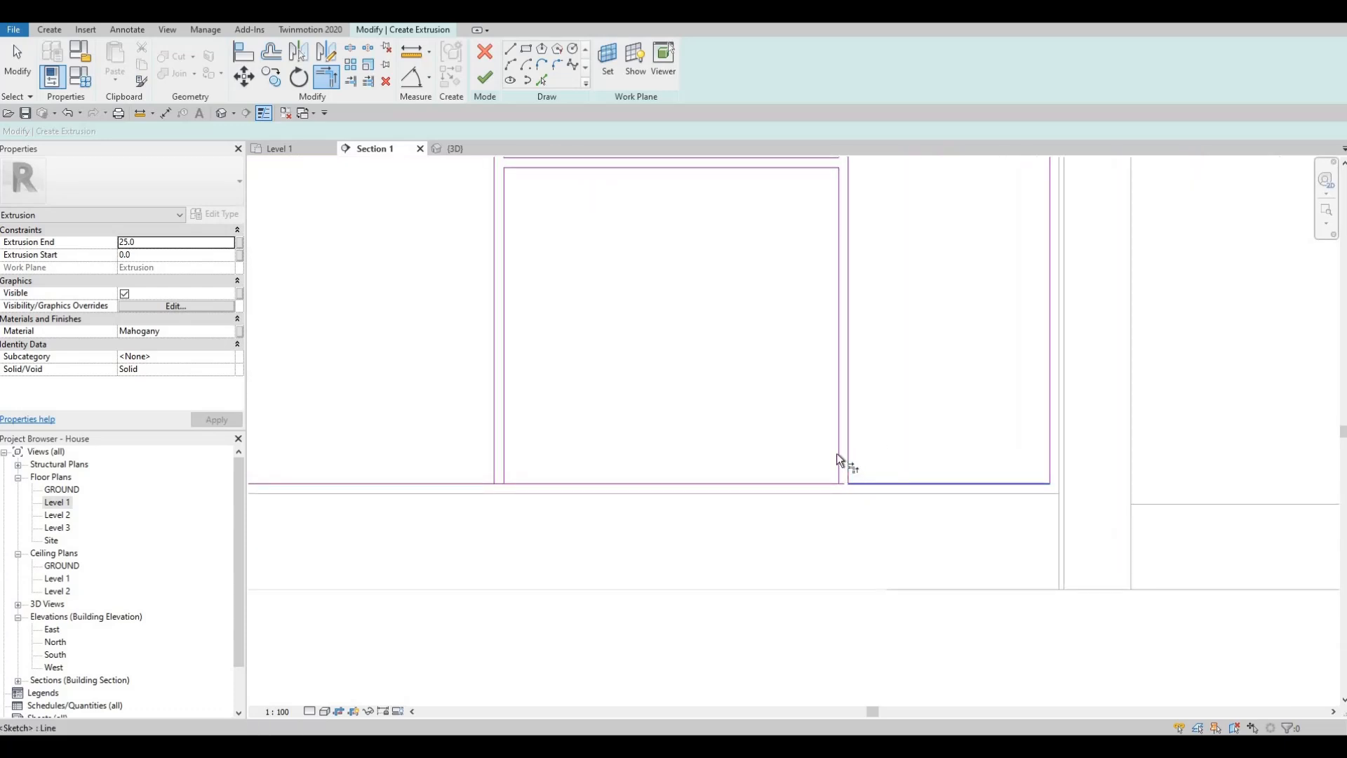
pyautogui.click(822, 482)
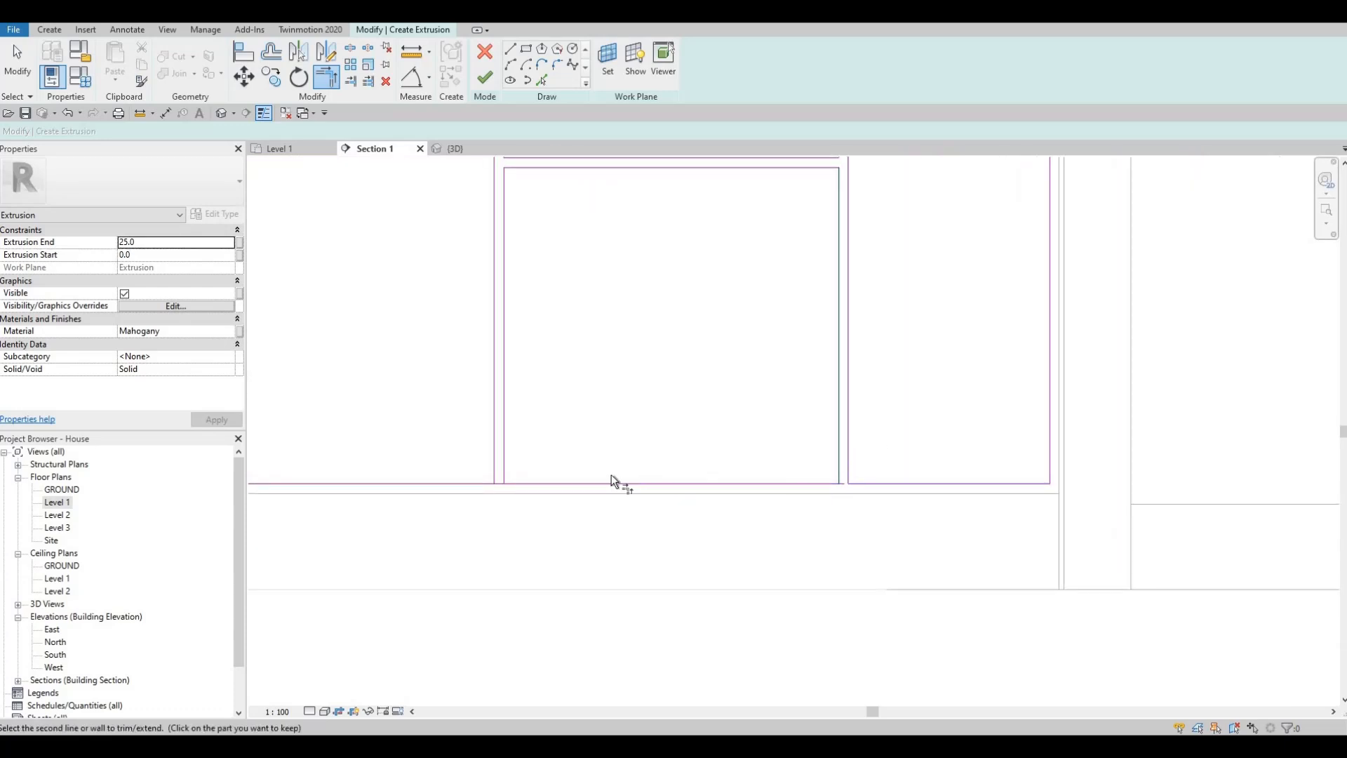
pyautogui.click(502, 436)
pyautogui.click(492, 448)
pyautogui.click(463, 484)
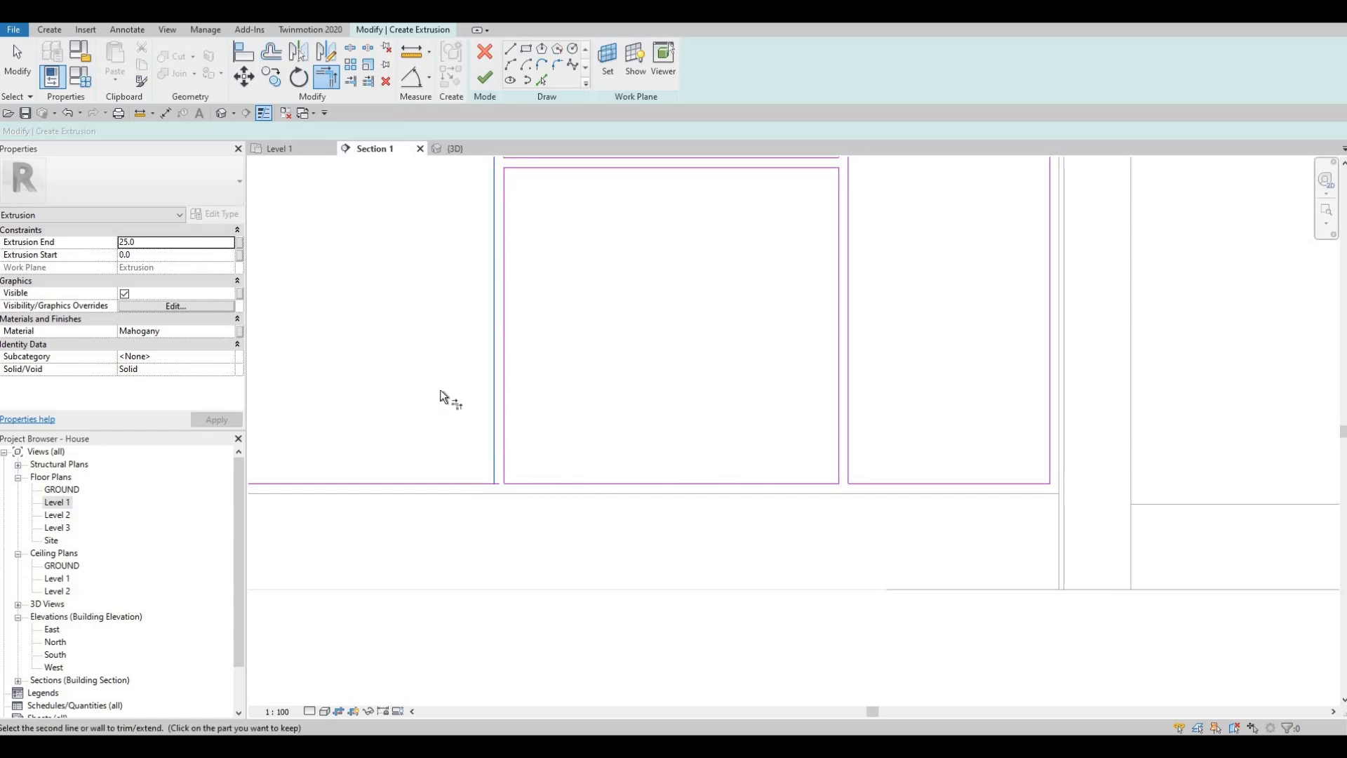
# - Trim the lines around the horizontal gap in the two-panel column so the upper and lower panels form closed rectangles
pyautogui.moveTo(593, 197); pyautogui.dragTo(941, 539, button='middle')
pyautogui.click(841, 476)
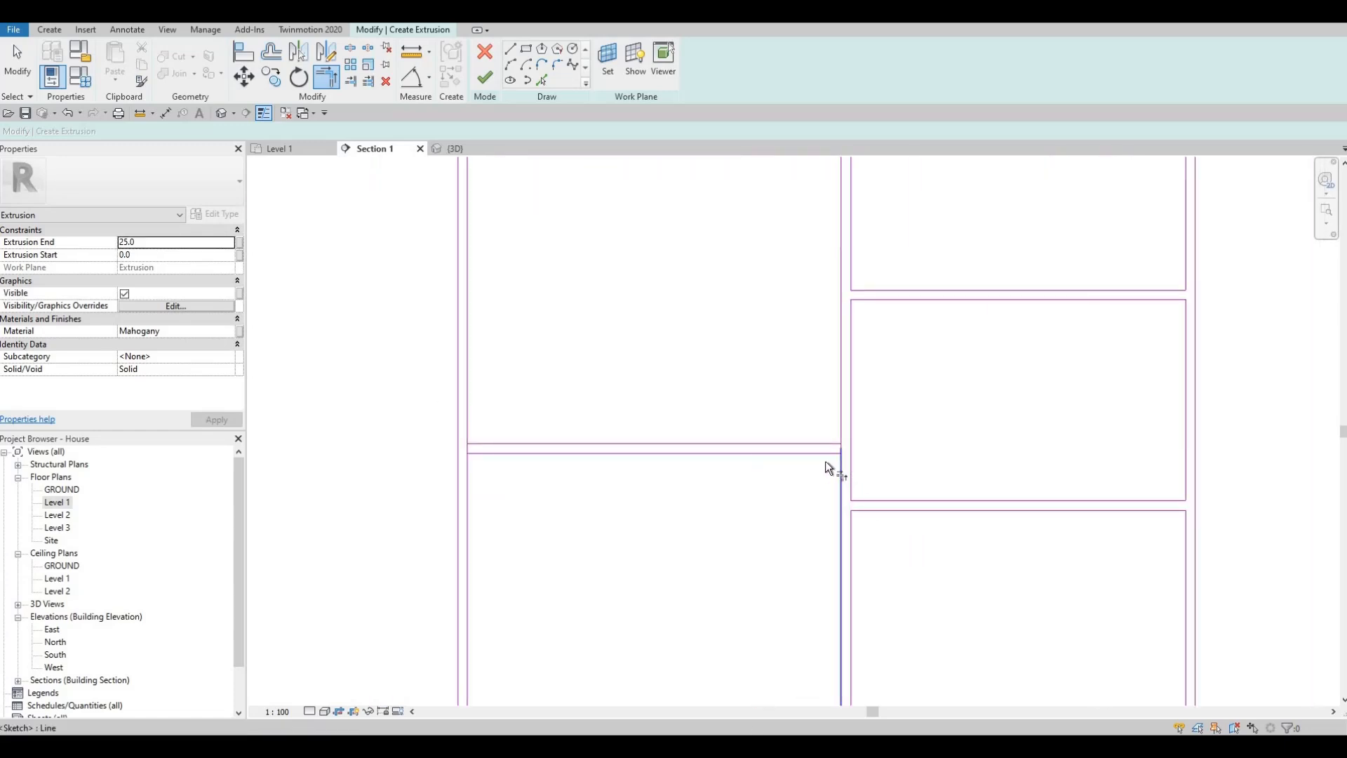
pyautogui.click(820, 441)
pyautogui.click(829, 424)
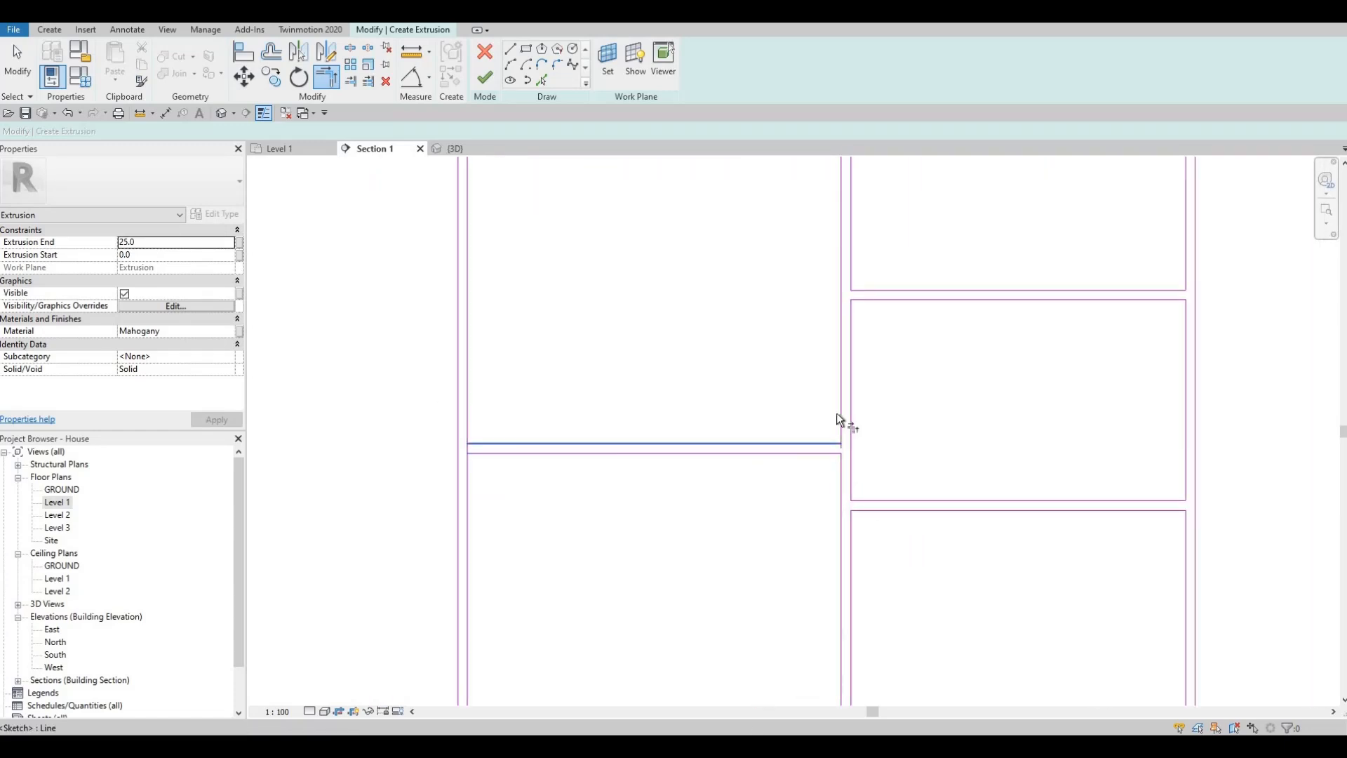
pyautogui.click(469, 418)
pyautogui.click(482, 457)
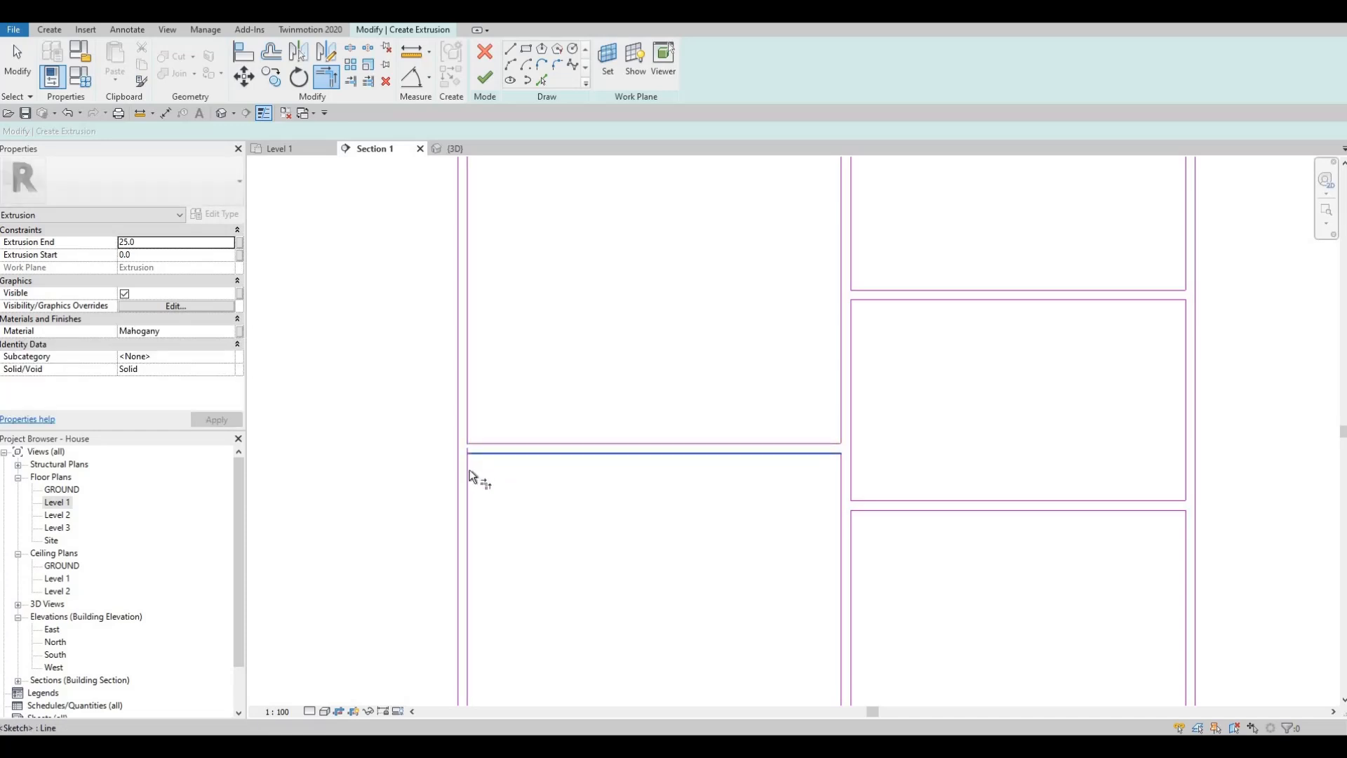
pyautogui.click(469, 471)
# - Trim the bottom corners at the divider between the two-panel column and the adjacent tall door
pyautogui.scroll(-3, 637, 489)
pyautogui.moveTo(633, 691); pyautogui.dragTo(602, 515, button='middle')
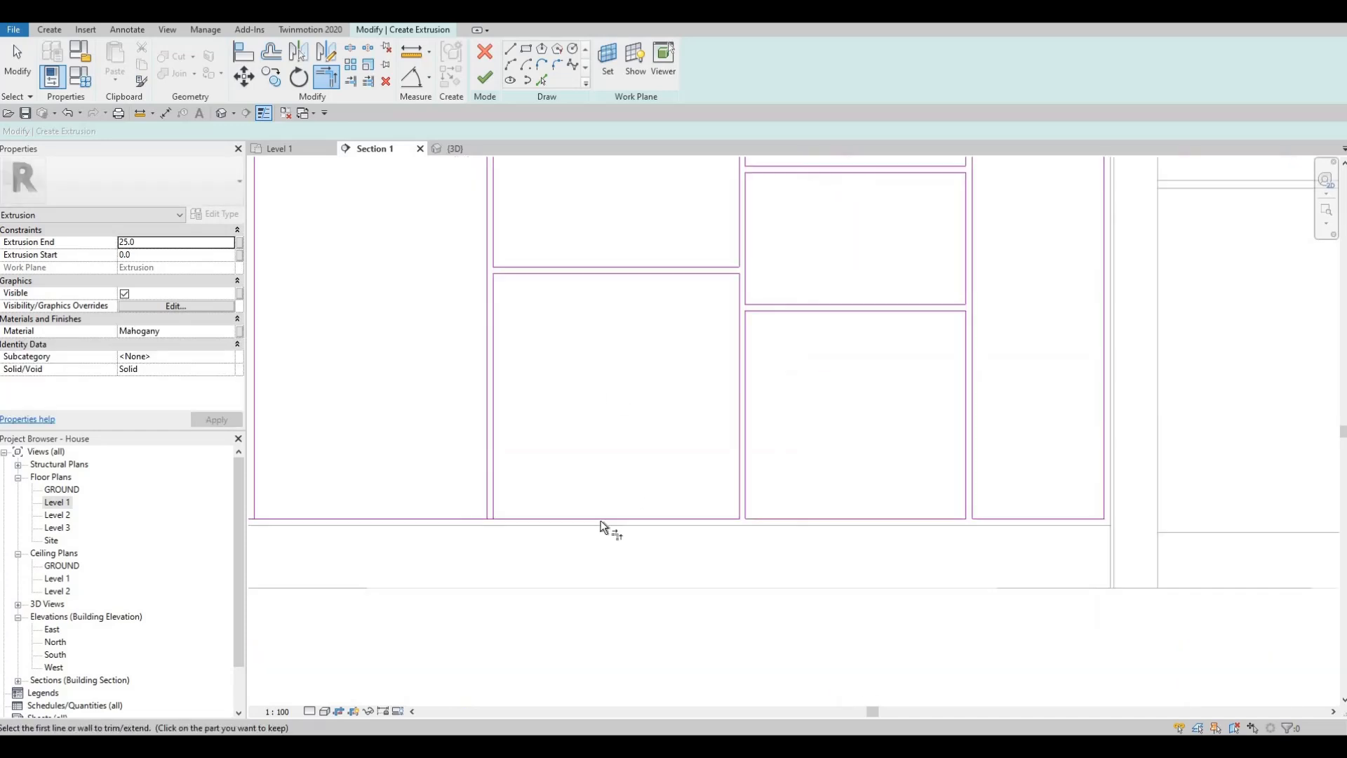
pyautogui.scroll(1, 537, 516)
pyautogui.click(526, 517)
pyautogui.click(472, 482)
pyautogui.click(466, 480)
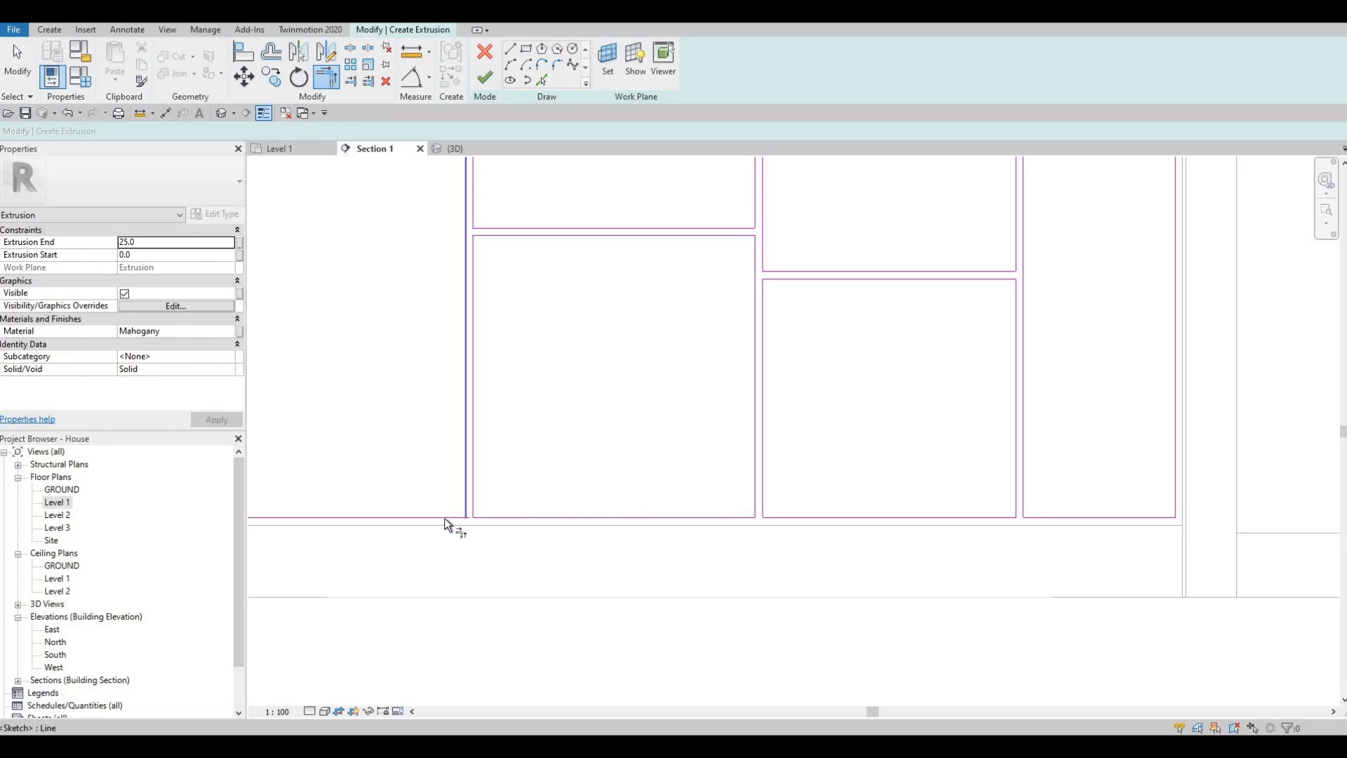
pyautogui.click(443, 518)
# - Trim the baseline at the next two dividers so the tall doors beside them have closed bottom corners
pyautogui.moveTo(434, 514); pyautogui.dragTo(998, 522, button='middle')
pyautogui.click(788, 525)
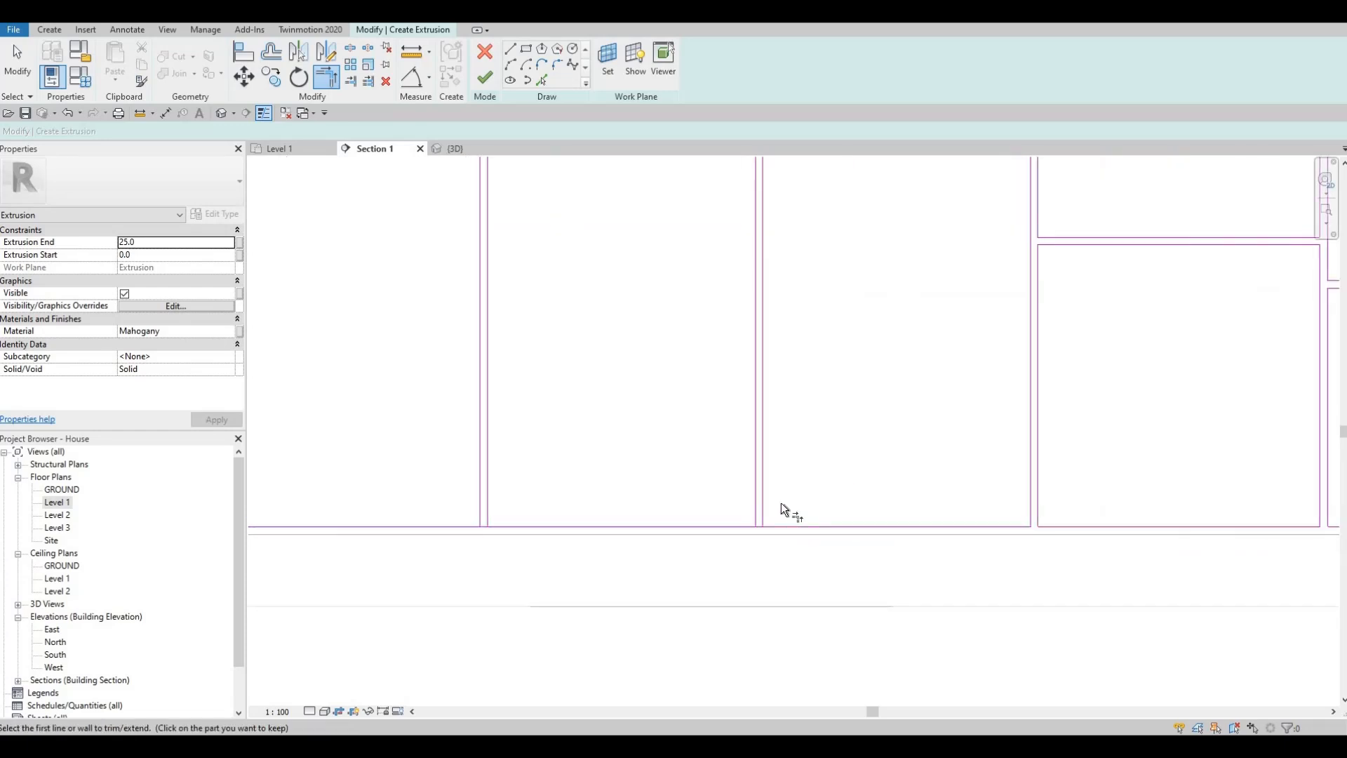
pyautogui.click(767, 491)
pyautogui.click(754, 486)
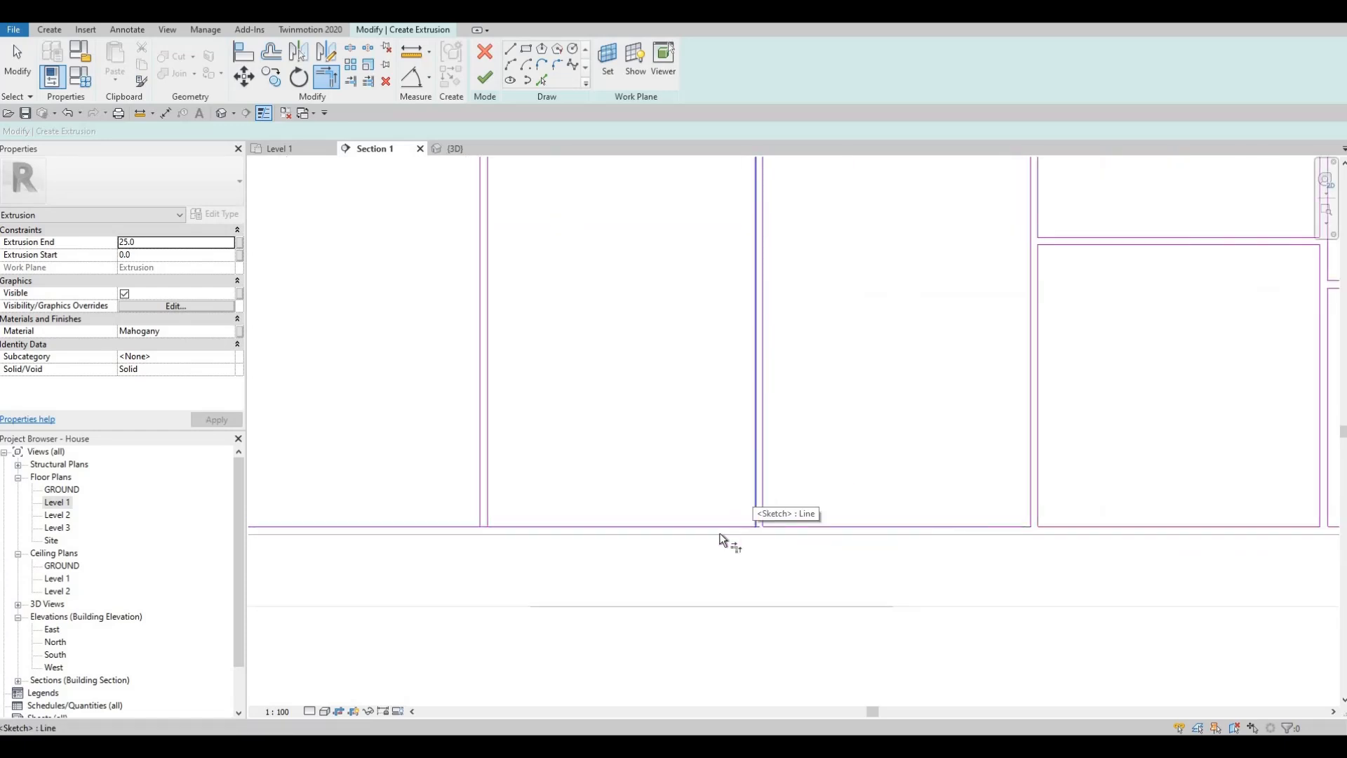
pyautogui.click(500, 519)
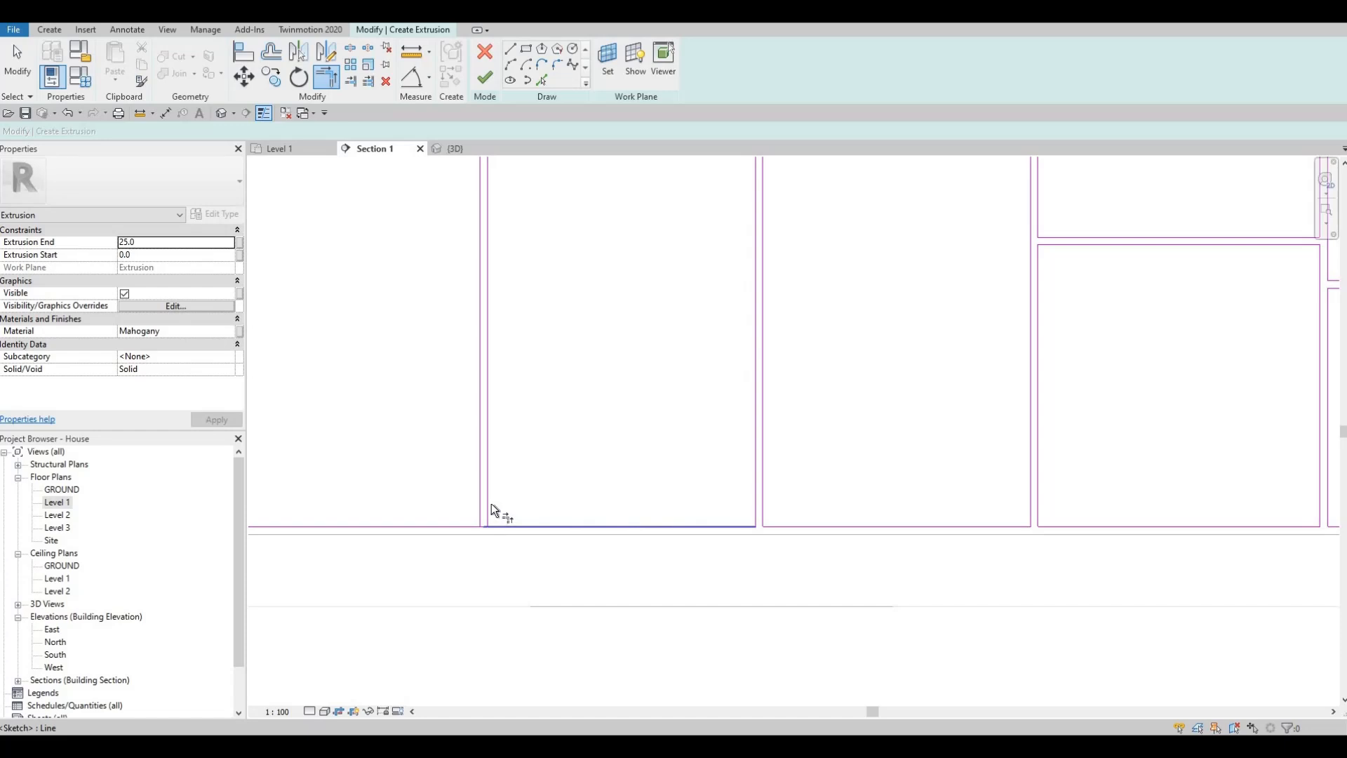
pyautogui.click(491, 503)
pyautogui.click(480, 496)
pyautogui.click(440, 524)
# - Trim the bottom corners at the remaining divider between the two leftmost tall doors
pyautogui.moveTo(439, 520); pyautogui.dragTo(1139, 443, button='middle')
pyautogui.click(928, 447)
pyautogui.click(904, 415)
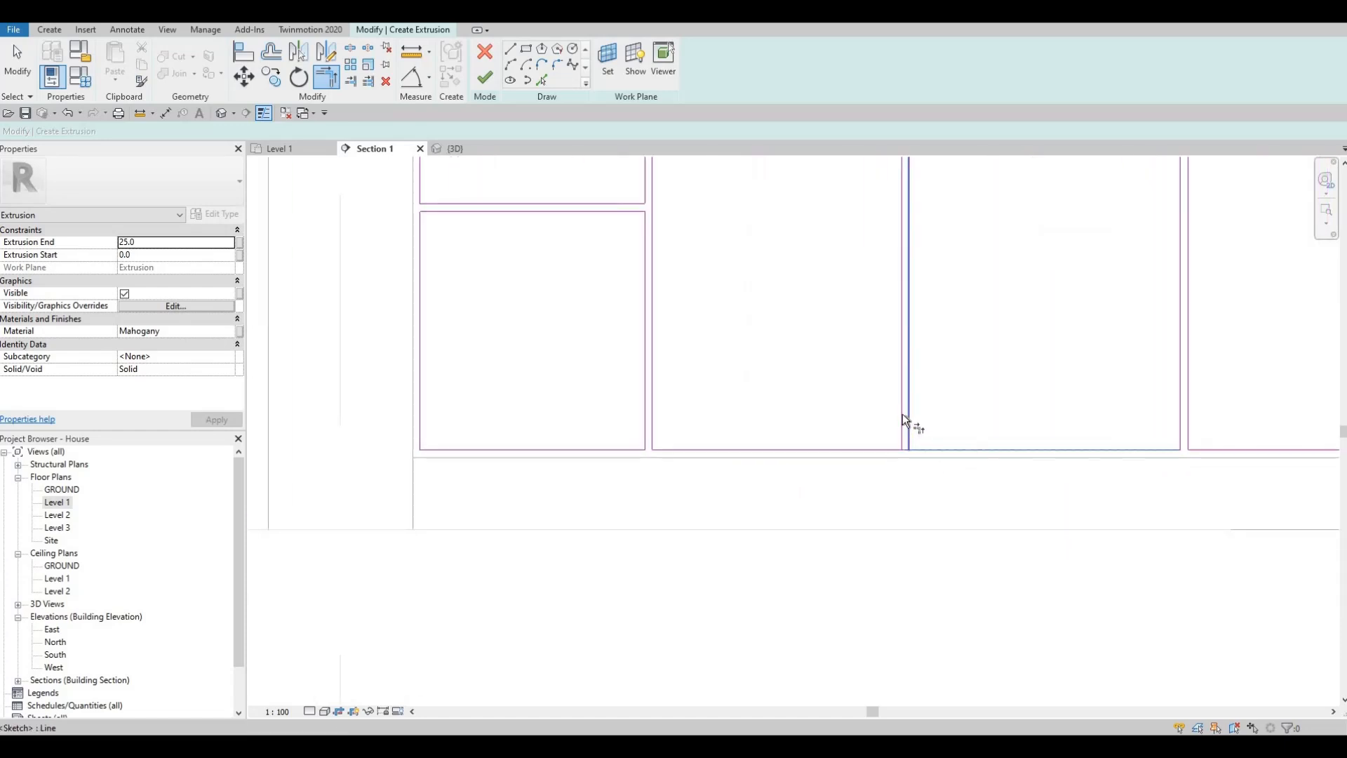
pyautogui.press('Escape')
pyautogui.press('Escape')
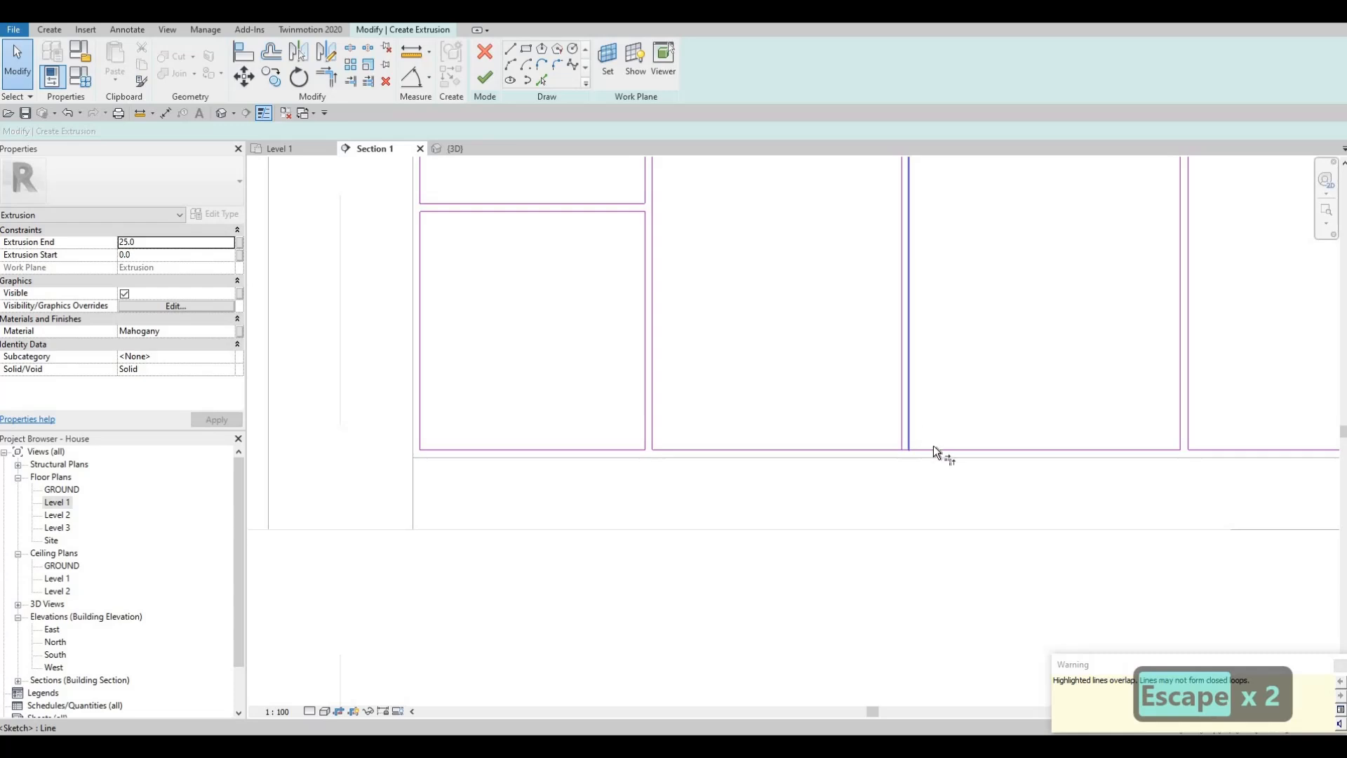
pyautogui.press('t')
pyautogui.press('r')
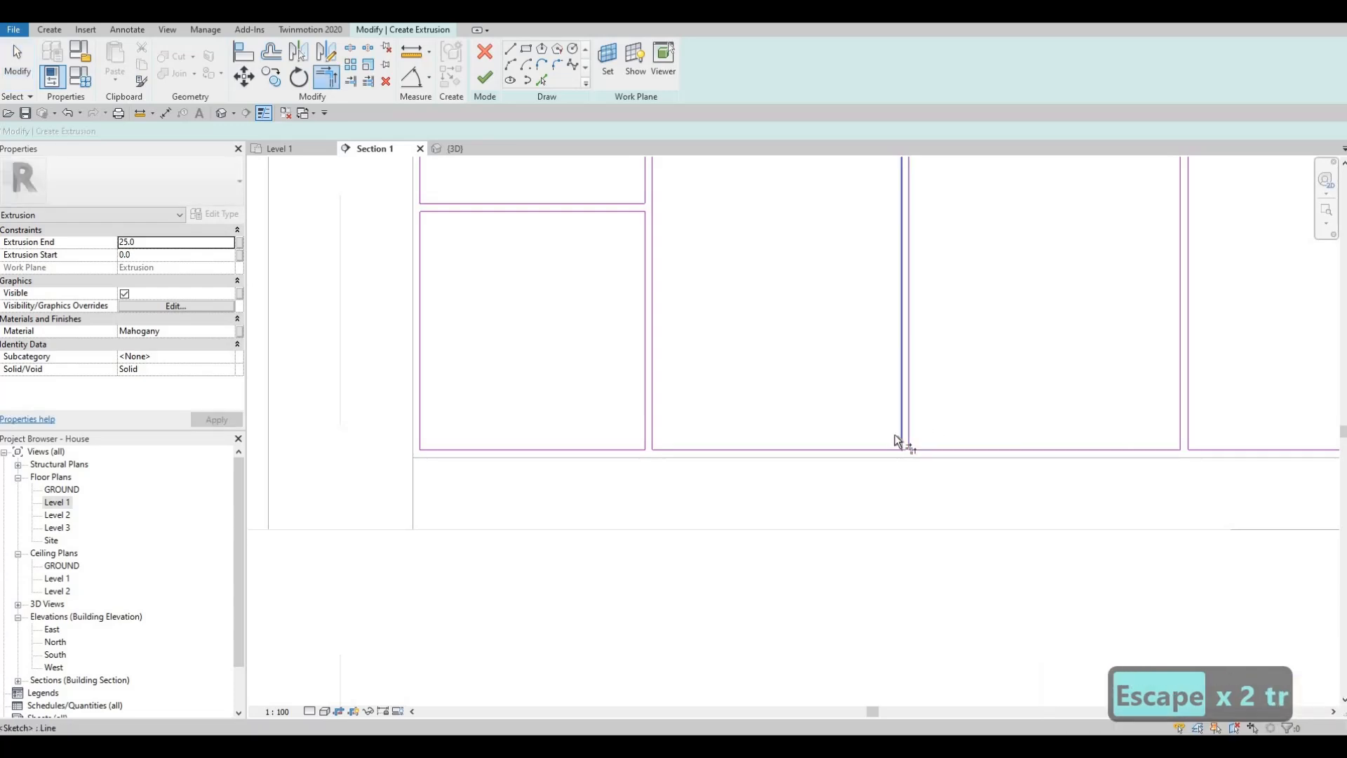
pyautogui.click(896, 432)
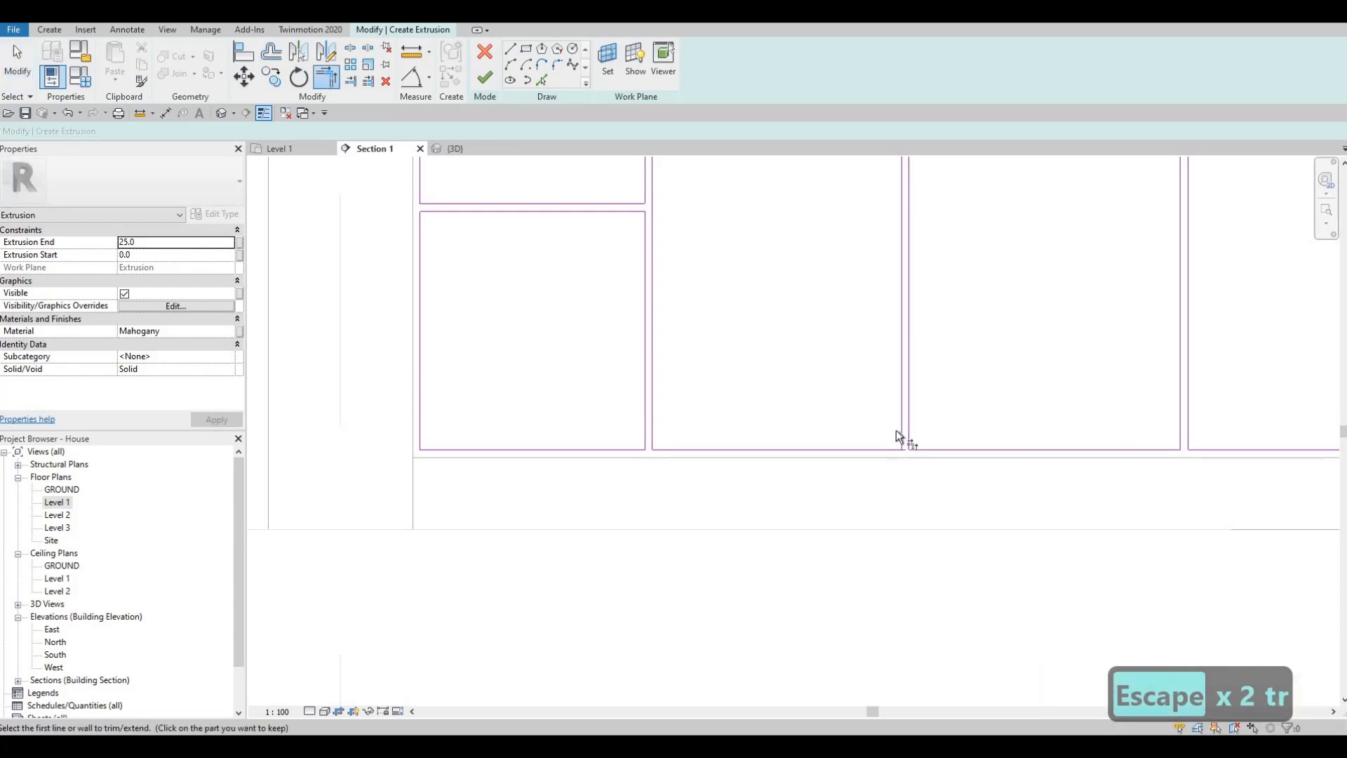
pyautogui.click(784, 464)
# - Finish the cabinet-front sketch as a 25 mm Mahogany solid extrusion
pyautogui.scroll(-5, 814, 449)
pyautogui.press('Escape')
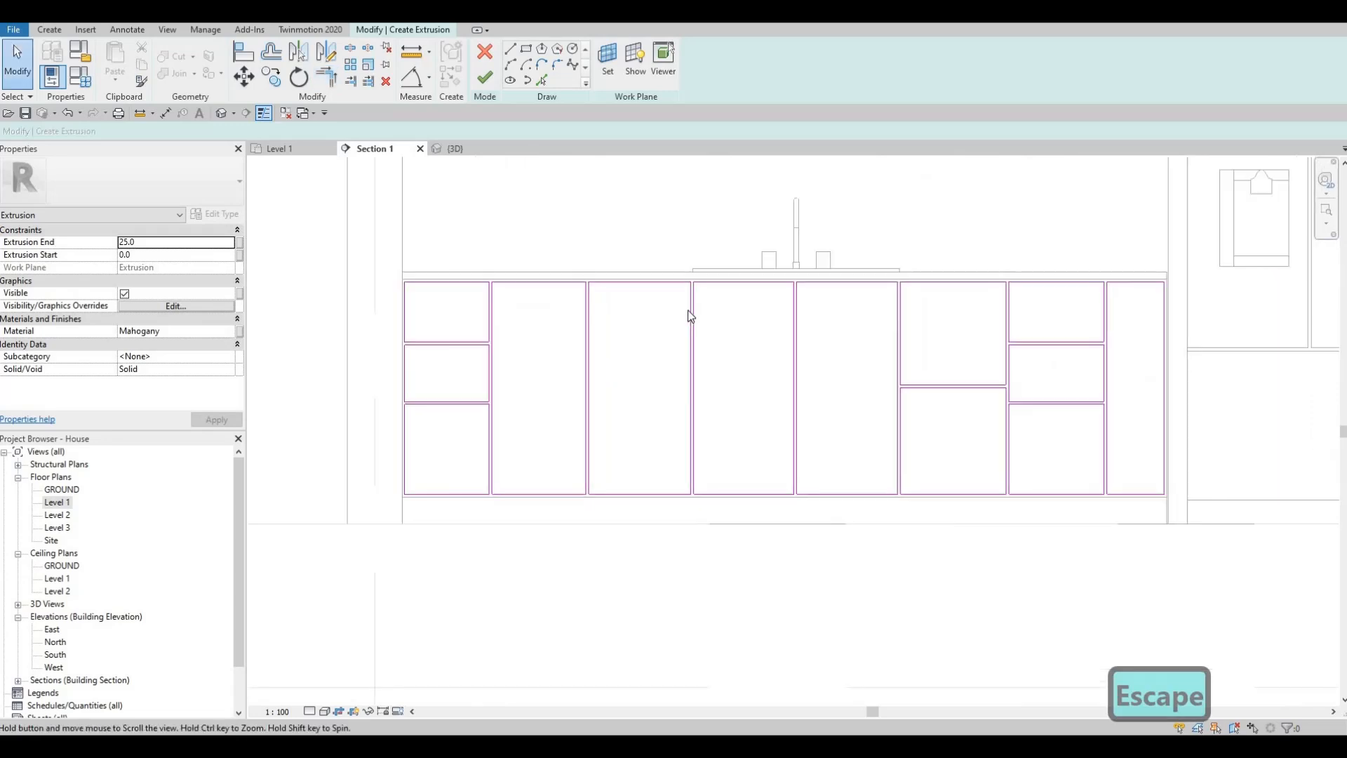
pyautogui.click(483, 77)
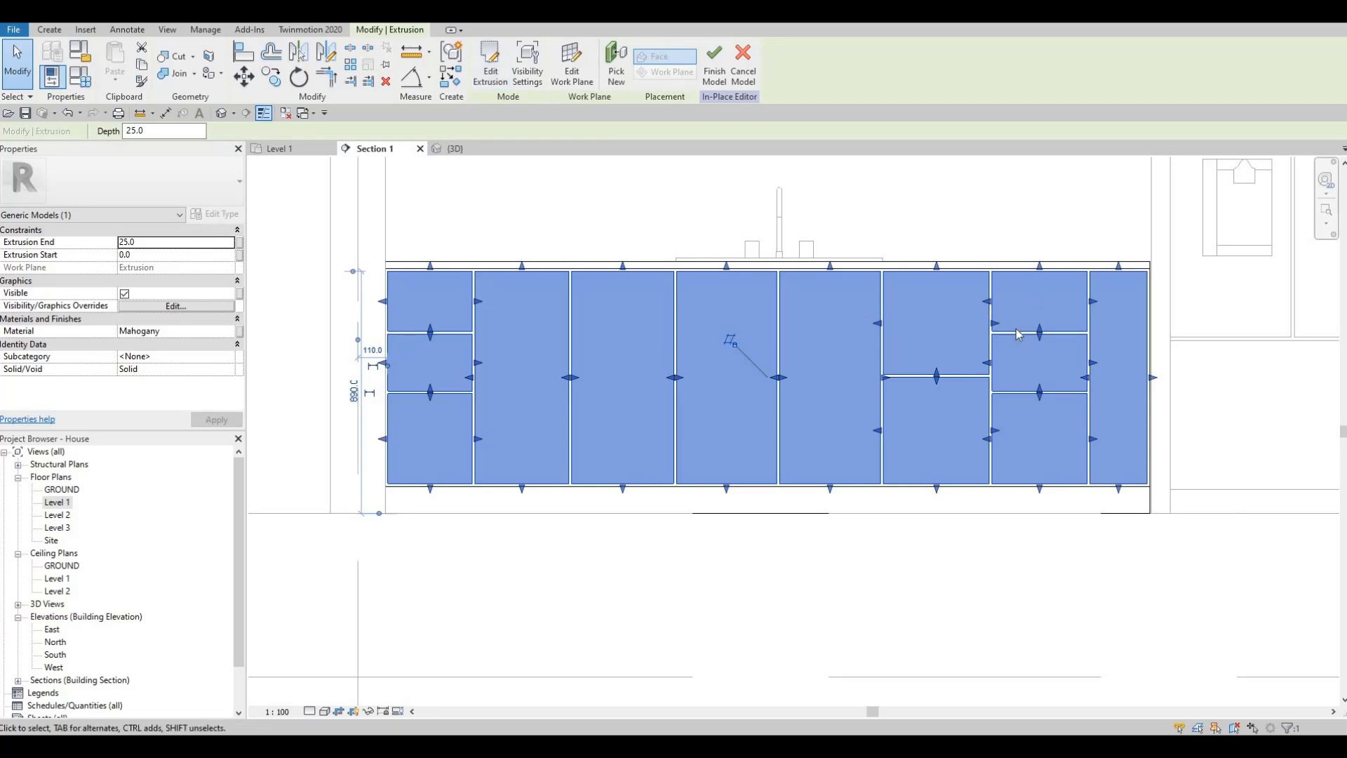
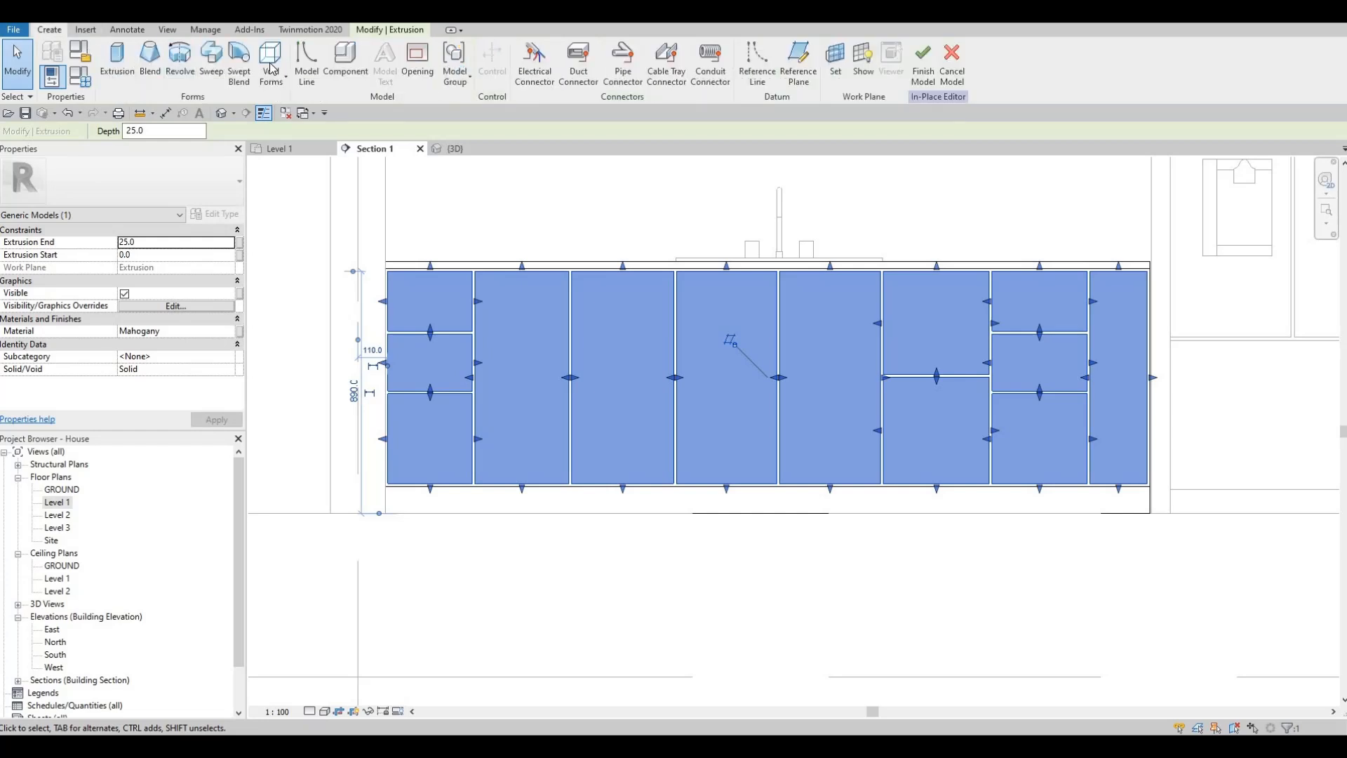
# - Start a Void Extrusion with the cabinet-front face picked as its work plane
pyautogui.click(271, 68)
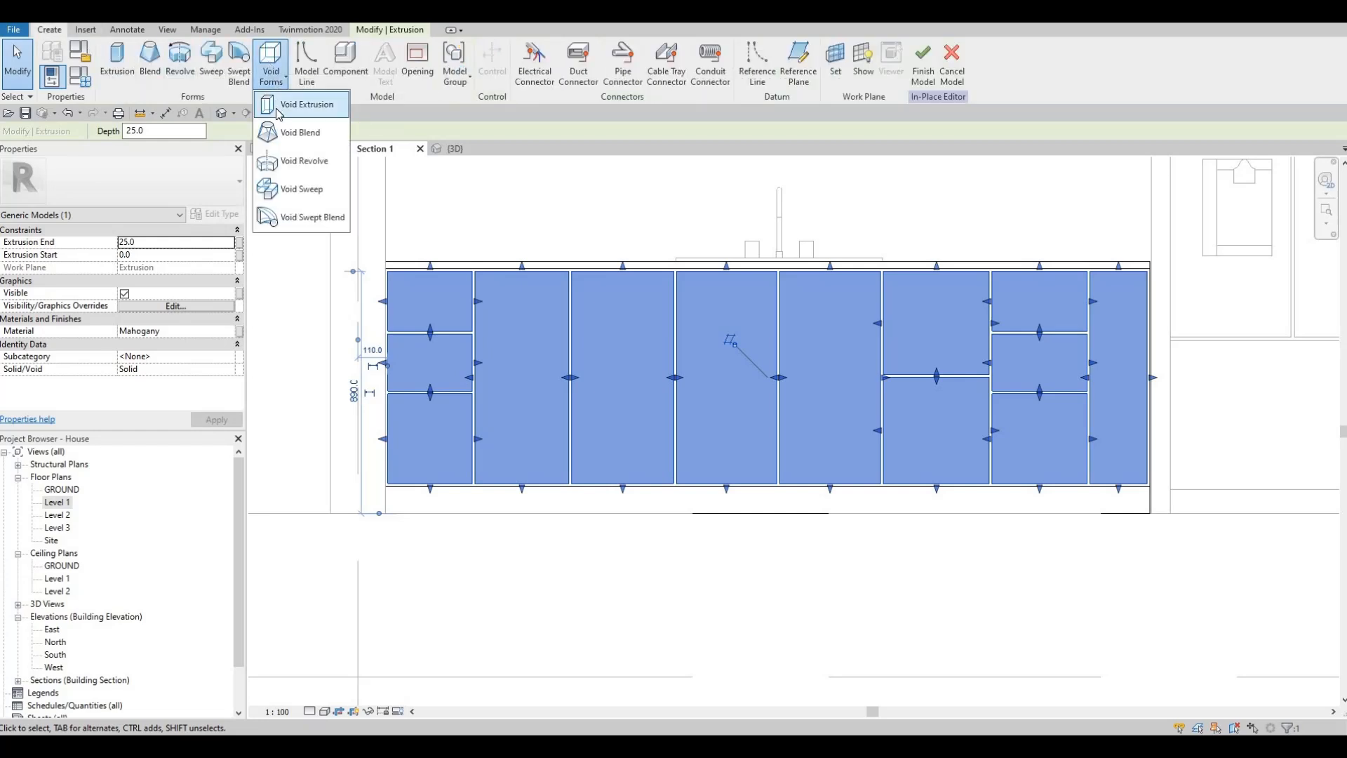
pyautogui.click(284, 103)
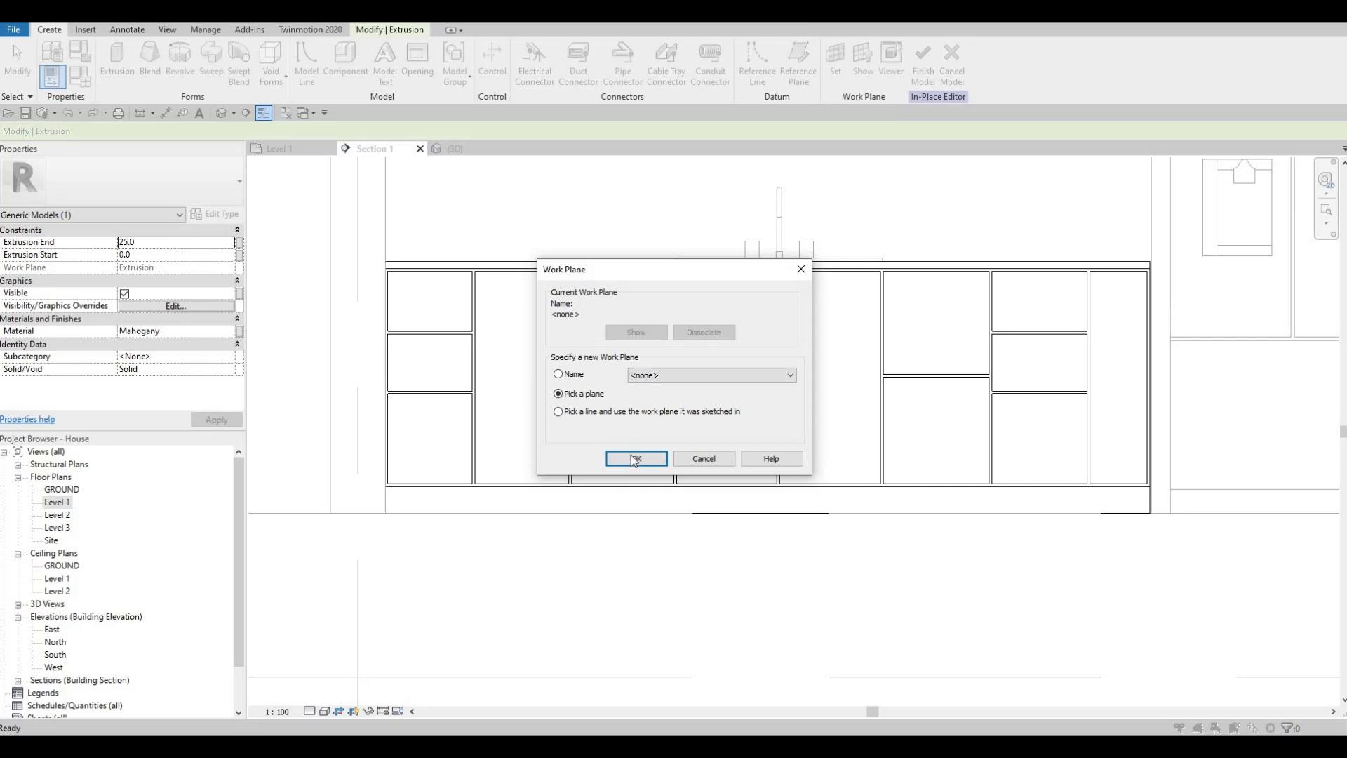
pyautogui.press('Return')
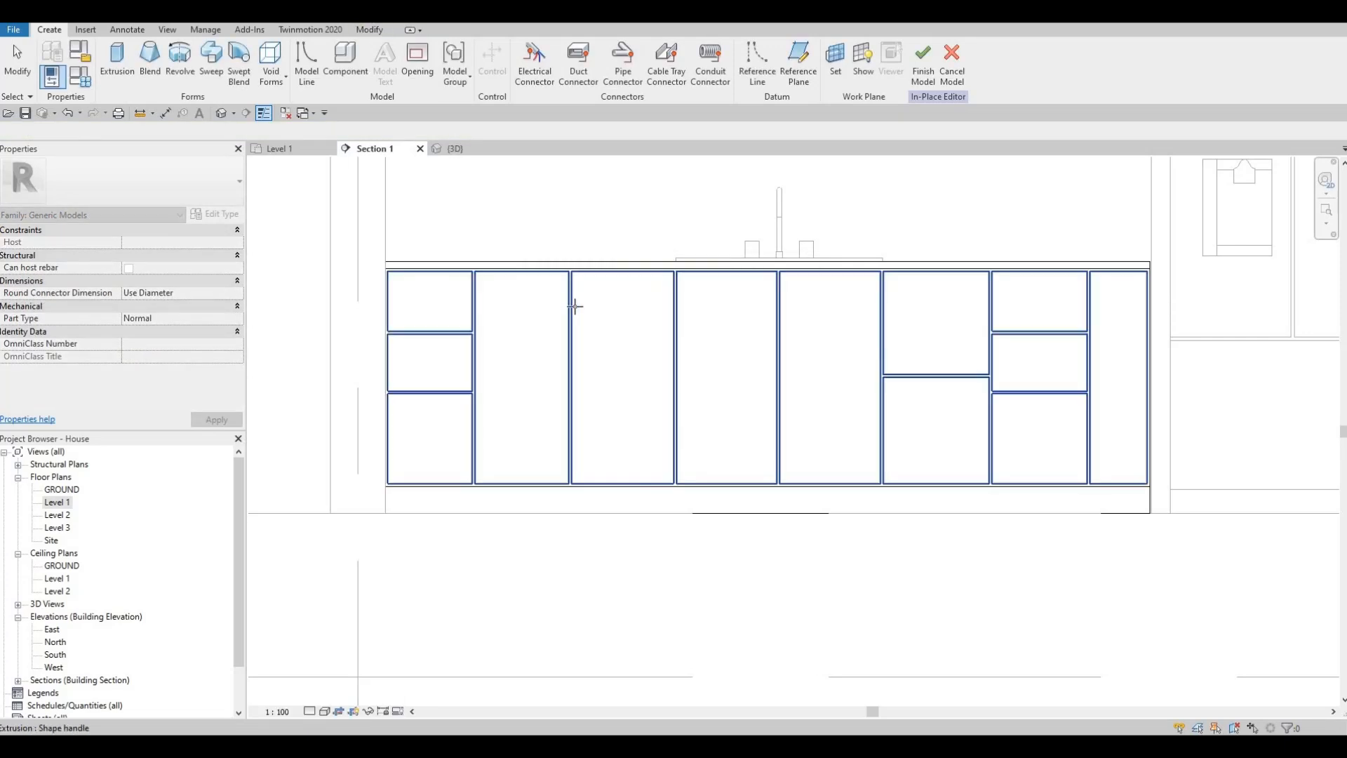
pyautogui.click(515, 217)
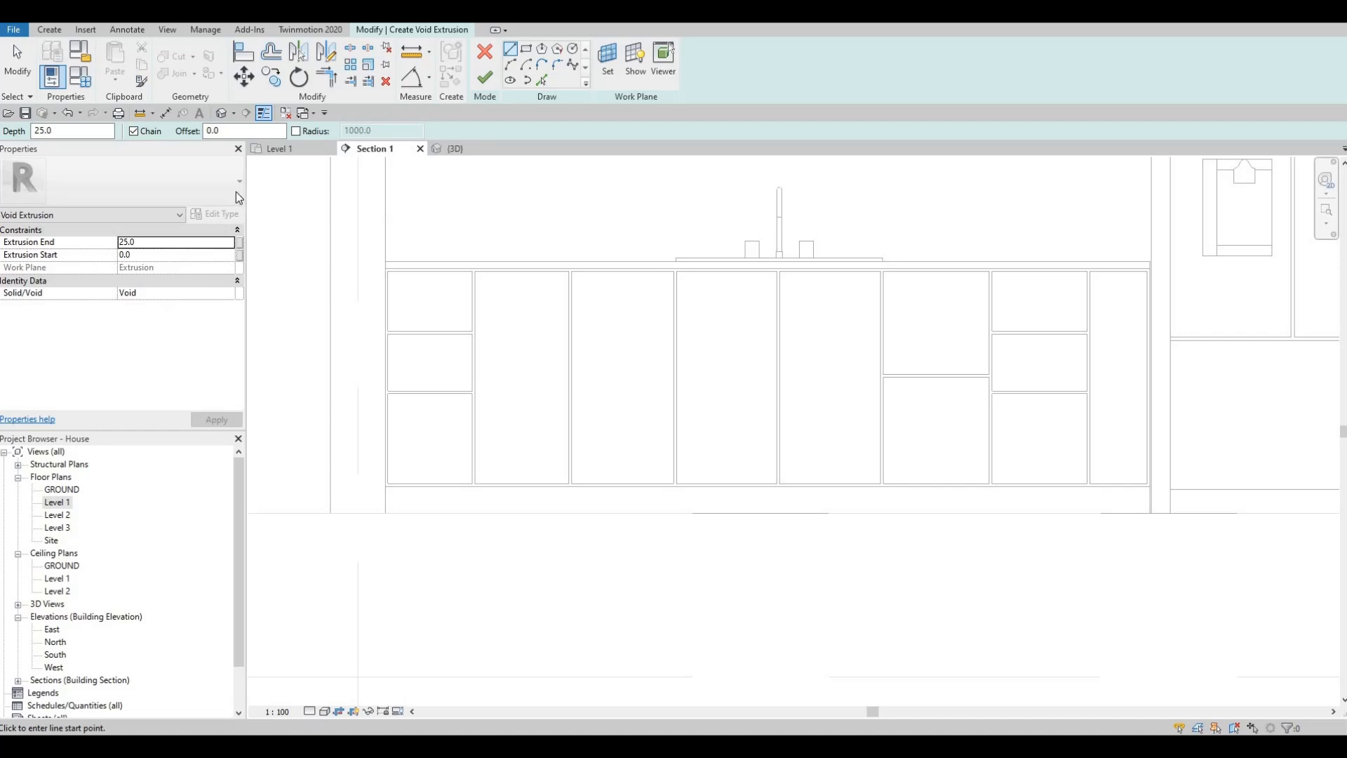
# - Set the void's Extrusion End to -5 and Extrusion Start to 5
pyautogui.click(156, 241)
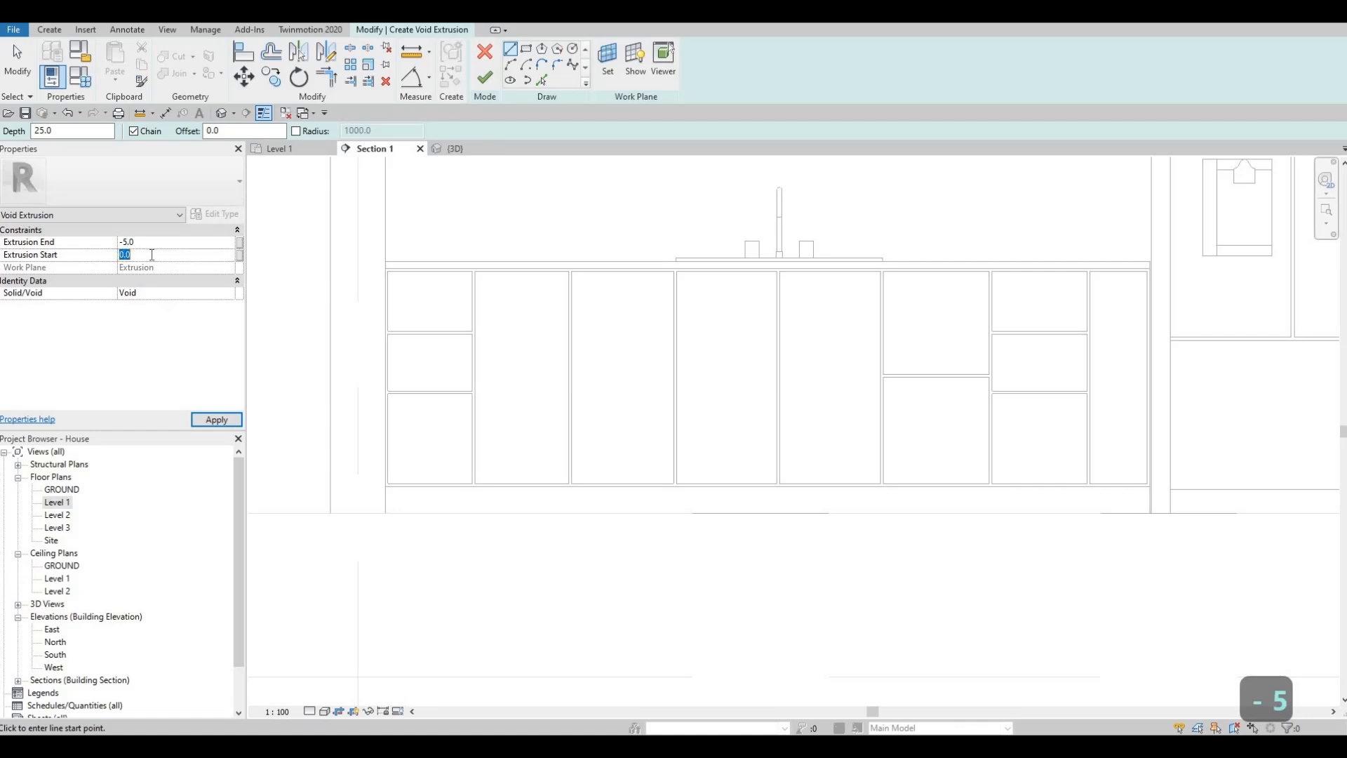
pyautogui.write('5')
pyautogui.press('Return')
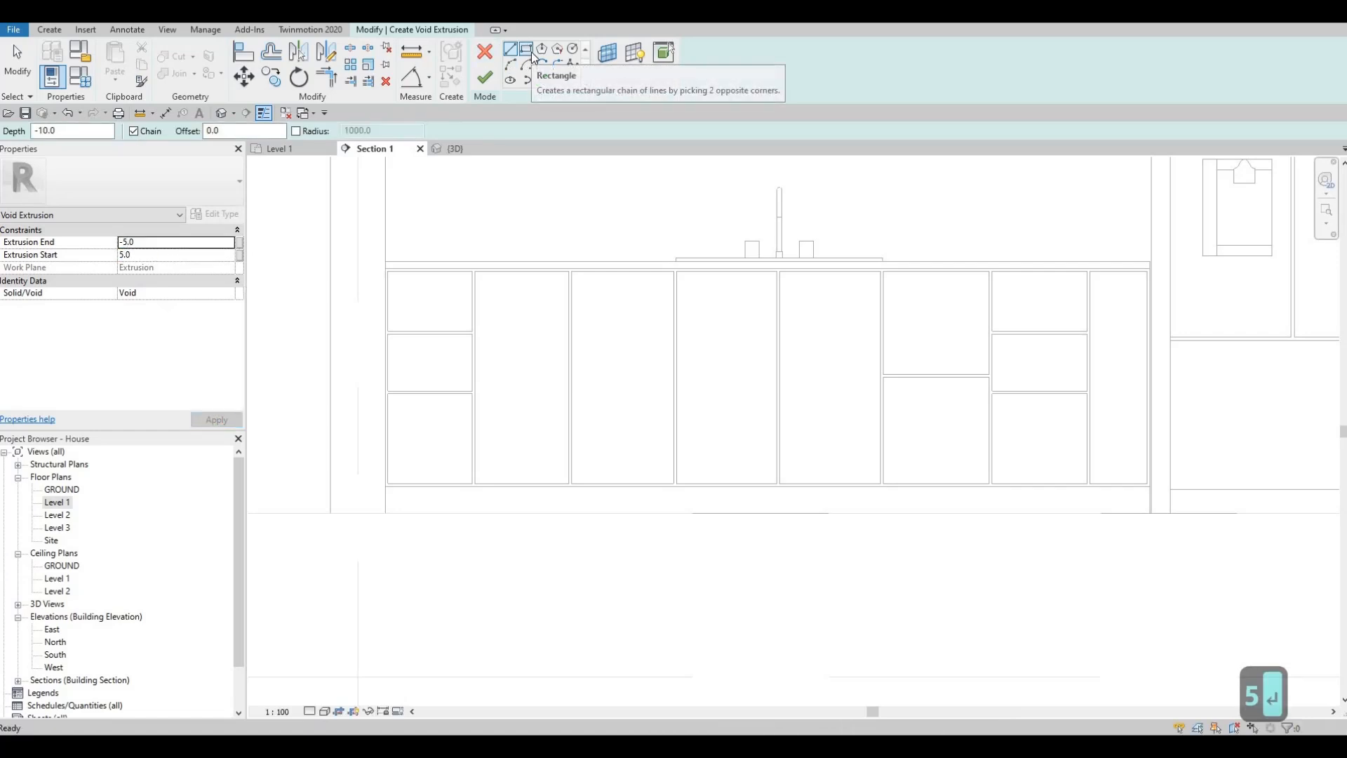
# - Sketch rectangles with a 50 mm inward offset inside the top and middle drawer fronts of the leftmost column
pyautogui.click(528, 50)
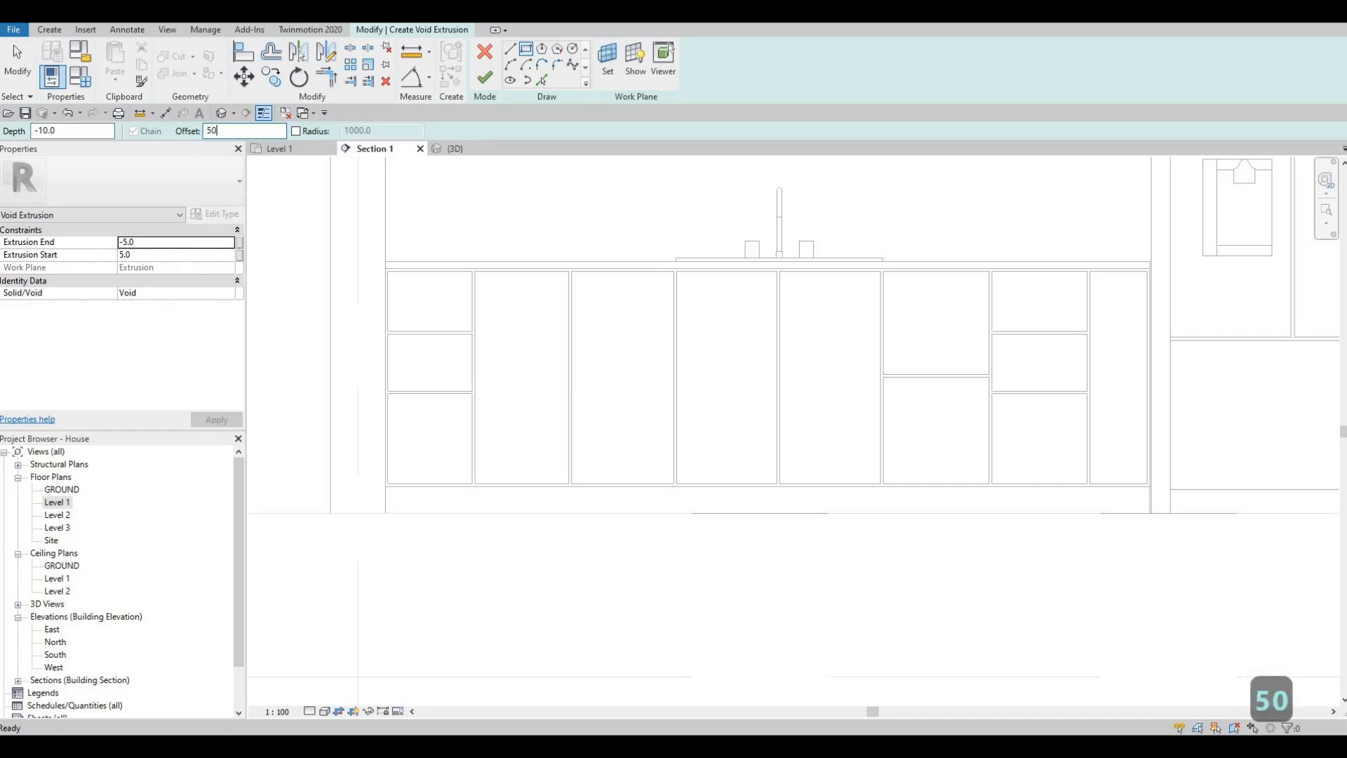
pyautogui.press('Return')
pyautogui.scroll(5, 386, 260)
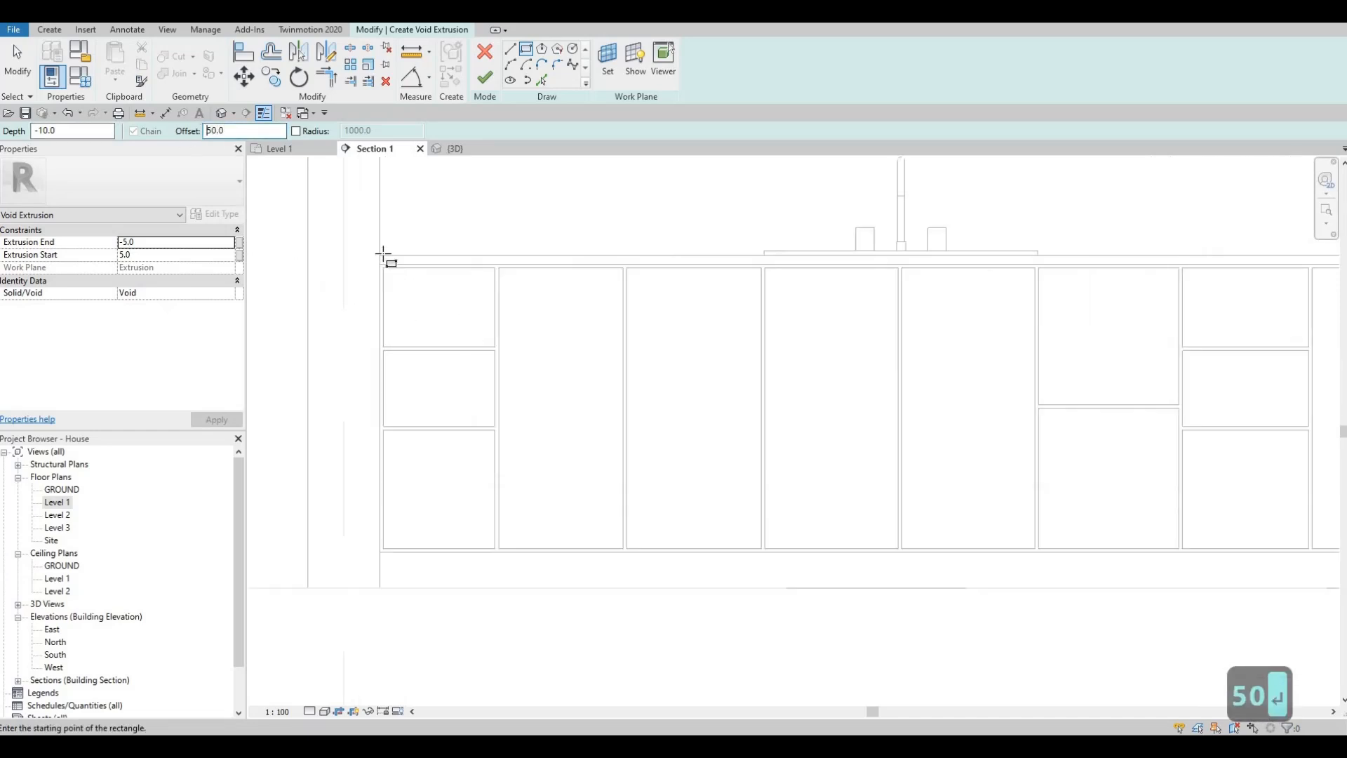
pyautogui.click(372, 234)
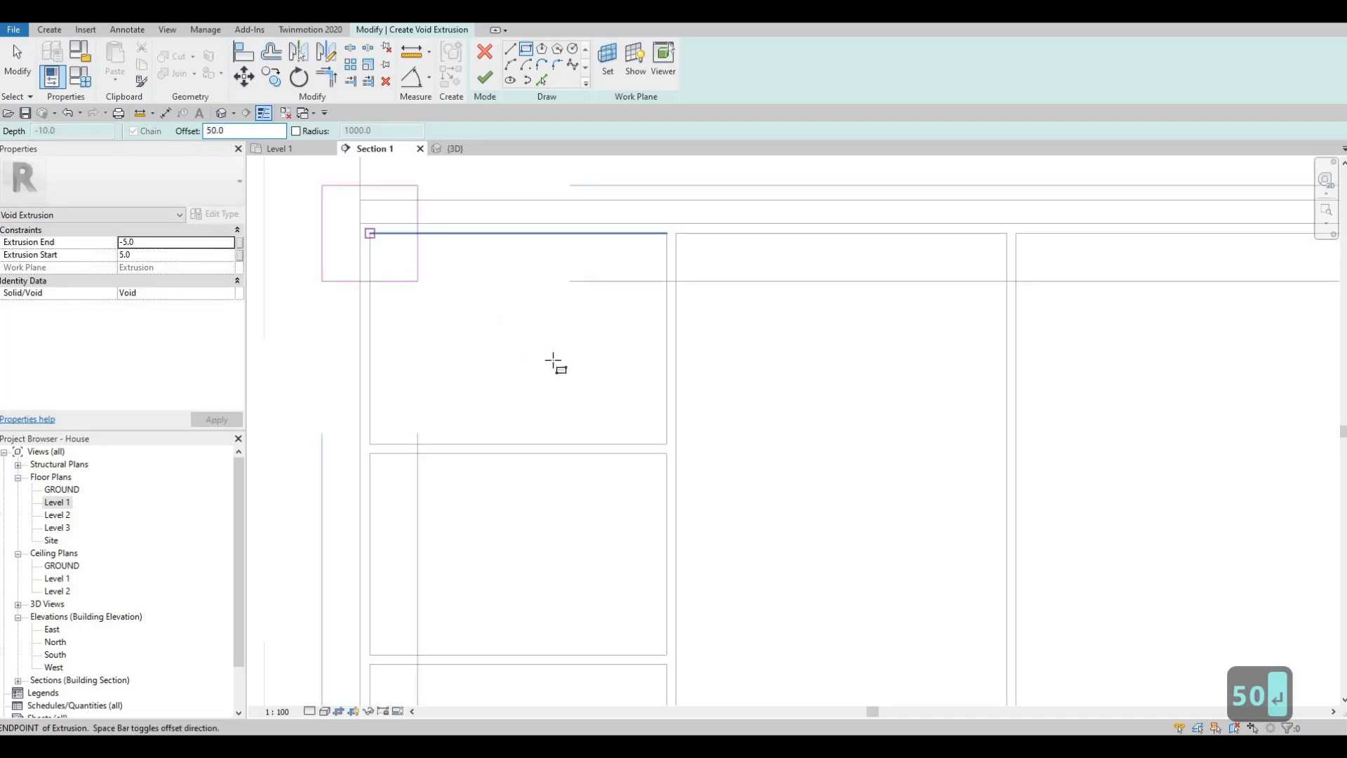
pyautogui.click(667, 444)
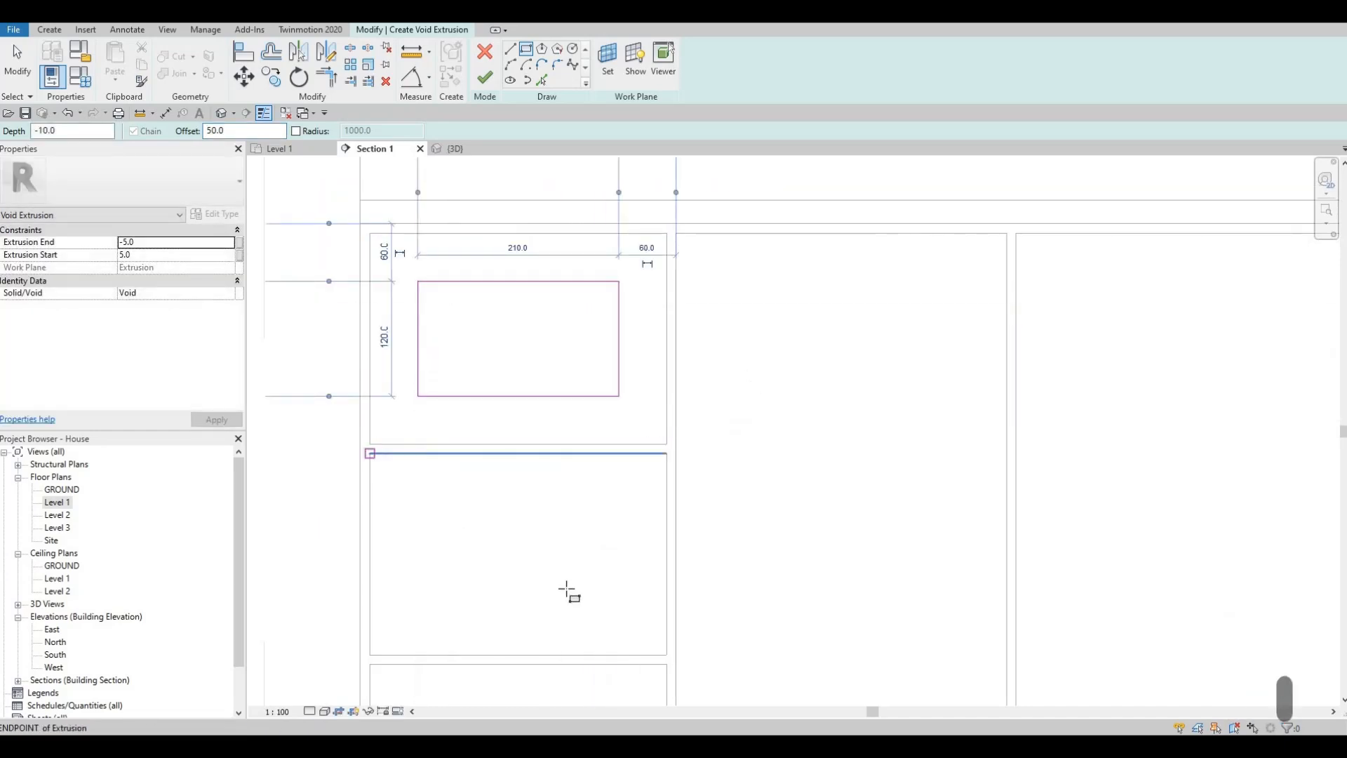
pyautogui.click(370, 454)
pyautogui.click(661, 655)
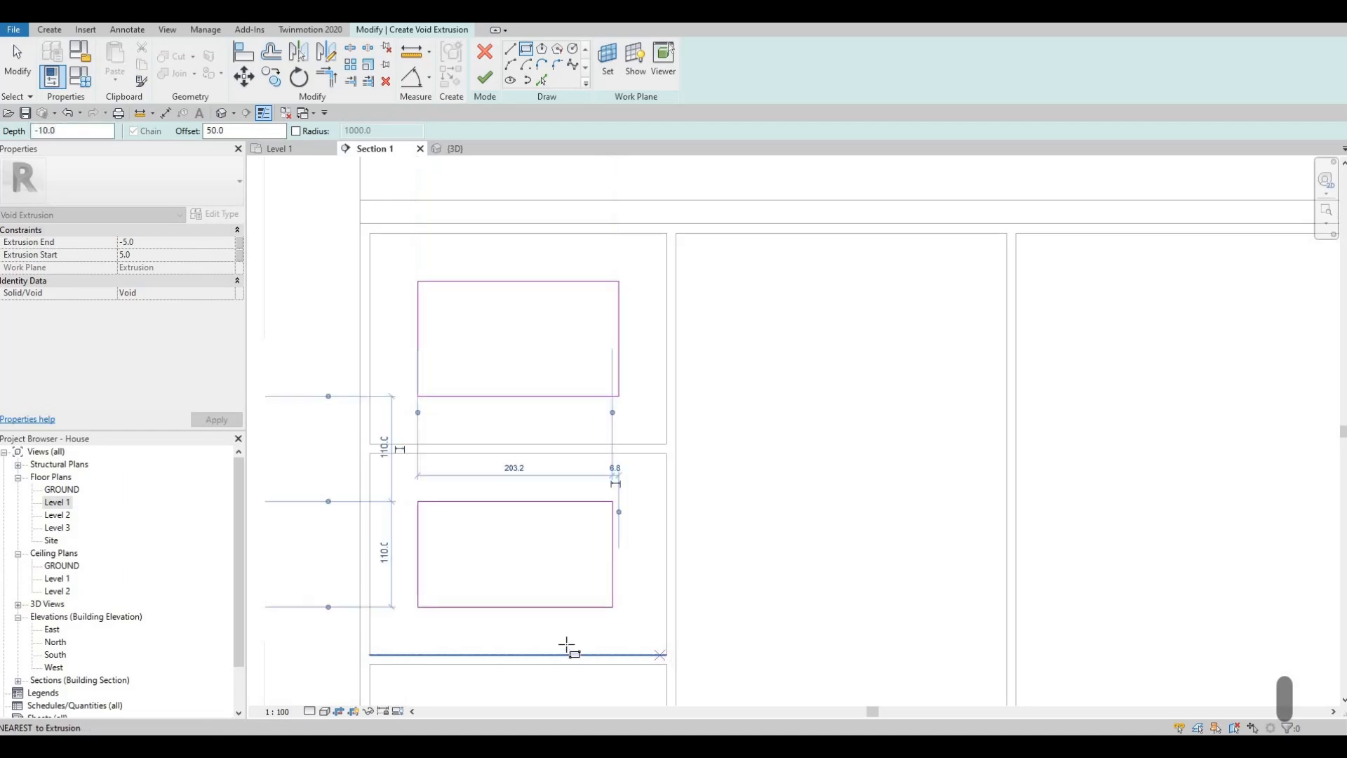
pyautogui.moveTo(617, 608); pyautogui.dragTo(767, 473, button='middle')
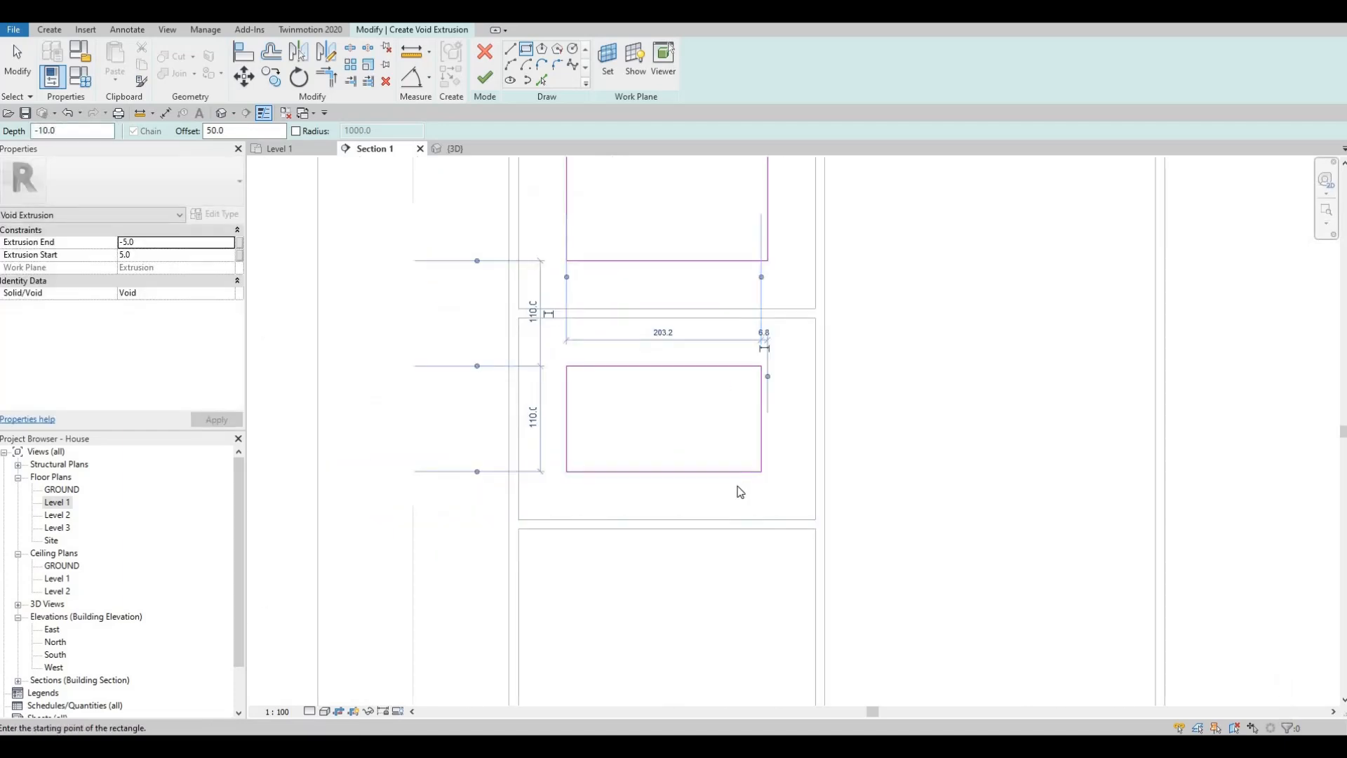
pyautogui.scroll(-1, 740, 491)
pyautogui.press('Escape')
pyautogui.press('Escape')
pyautogui.press('a')
pyautogui.press('l')
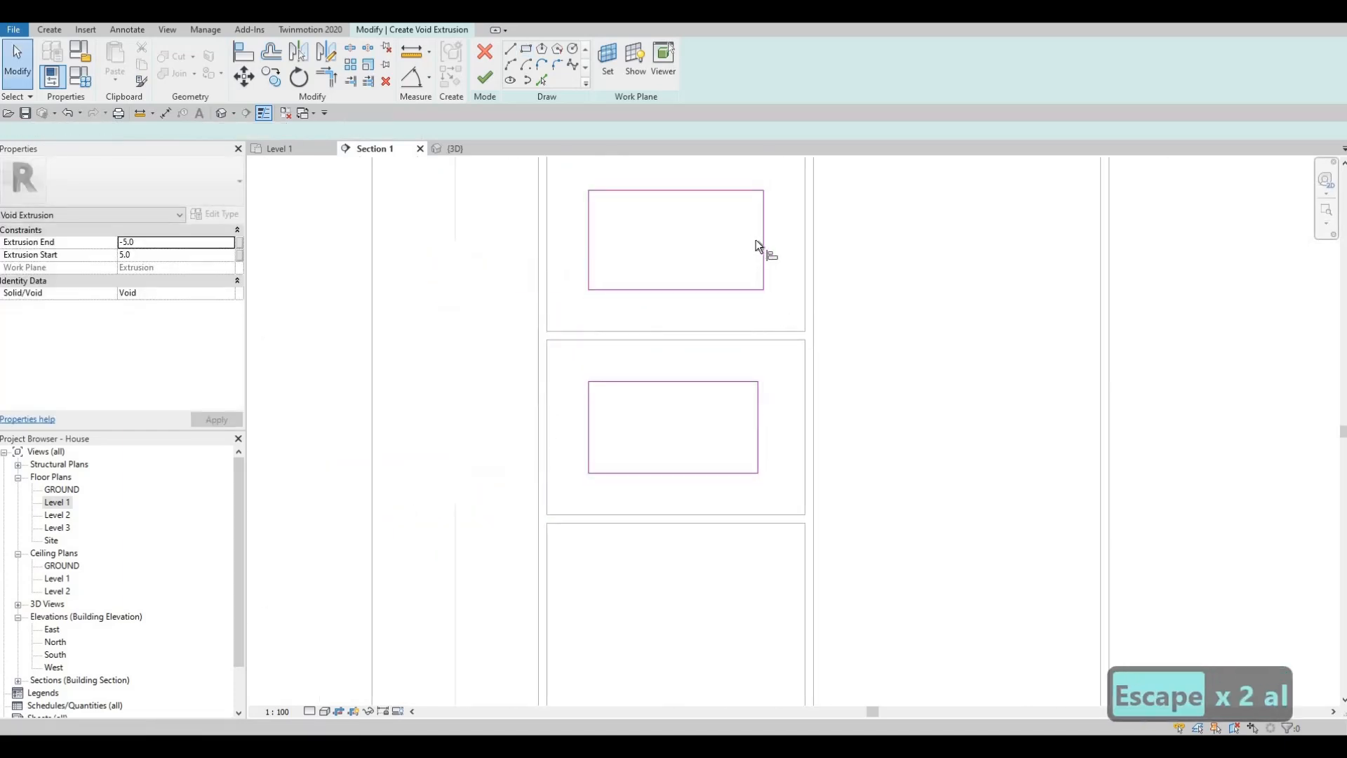
pyautogui.click(764, 226)
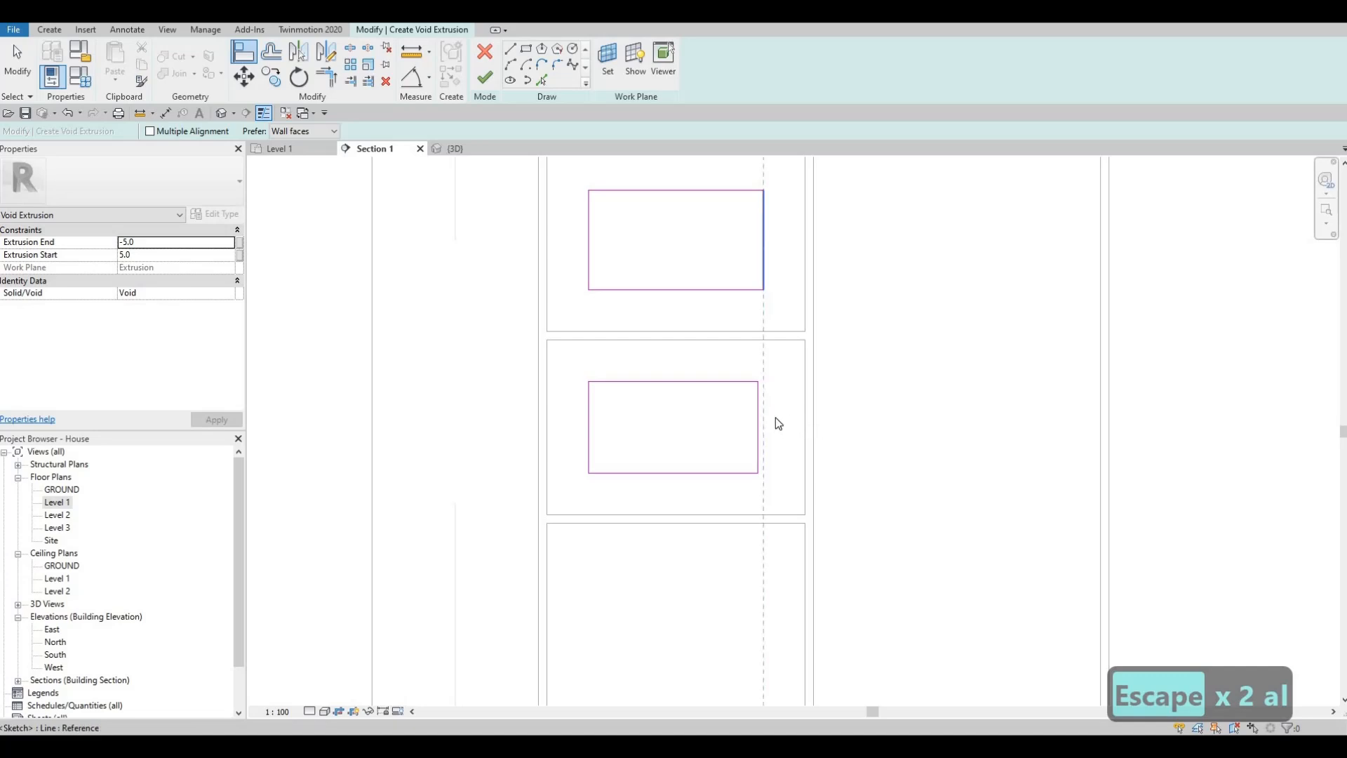
pyautogui.press('Escape')
pyautogui.press('Escape')
pyautogui.press('Escape')
# - Delete the rectangle in the leftmost column's middle drawer front and redraw it corner to corner with a 50 mm inward offset
pyautogui.moveTo(577, 366); pyautogui.dragTo(781, 487)
pyautogui.press('Delete')
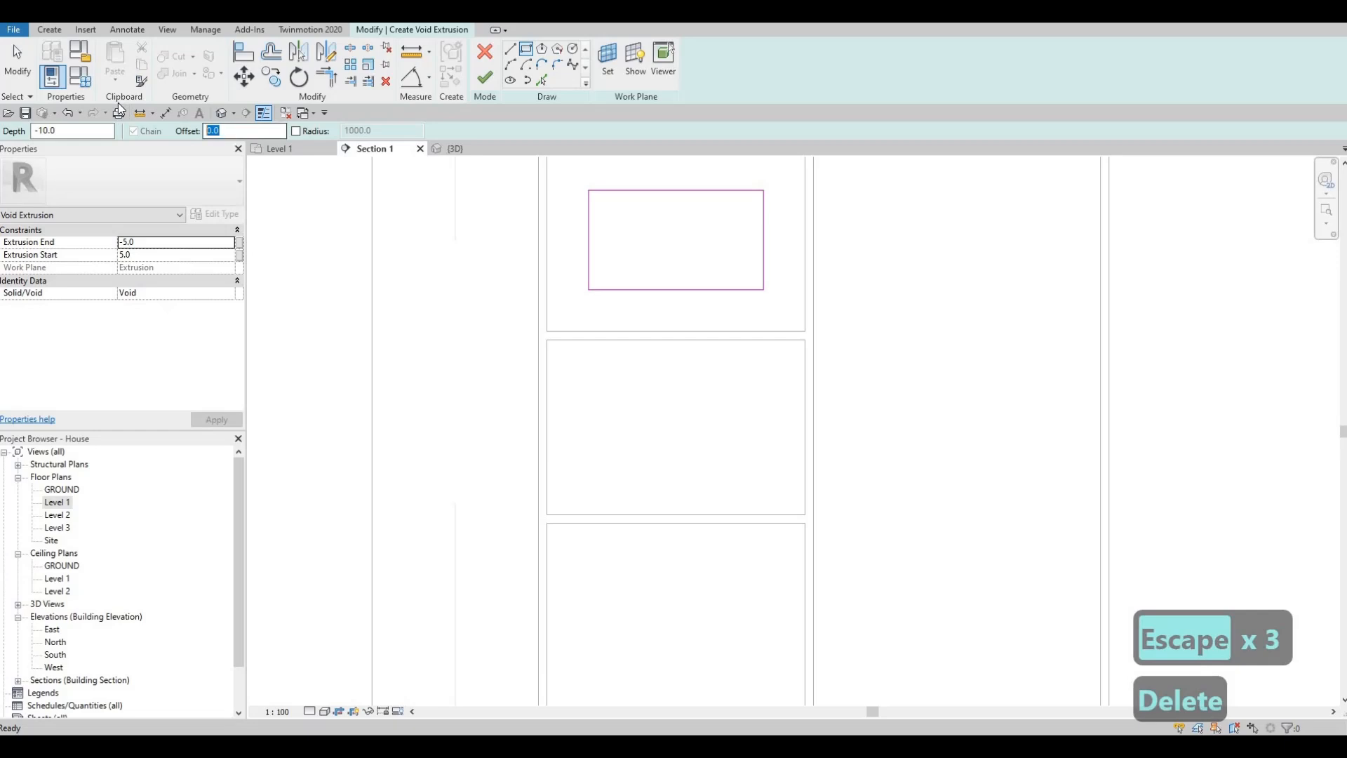
pyautogui.write('50')
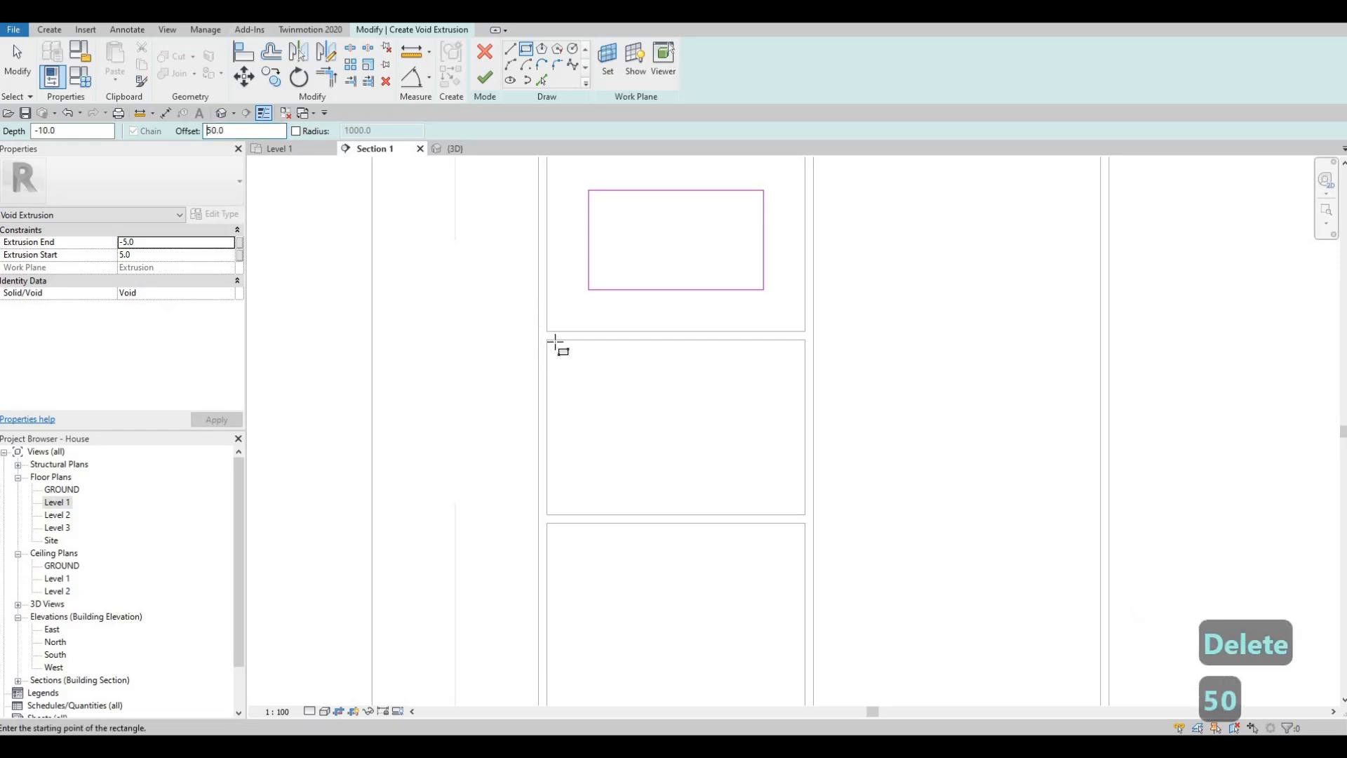
pyautogui.scroll(2, 555, 343)
pyautogui.click(549, 333)
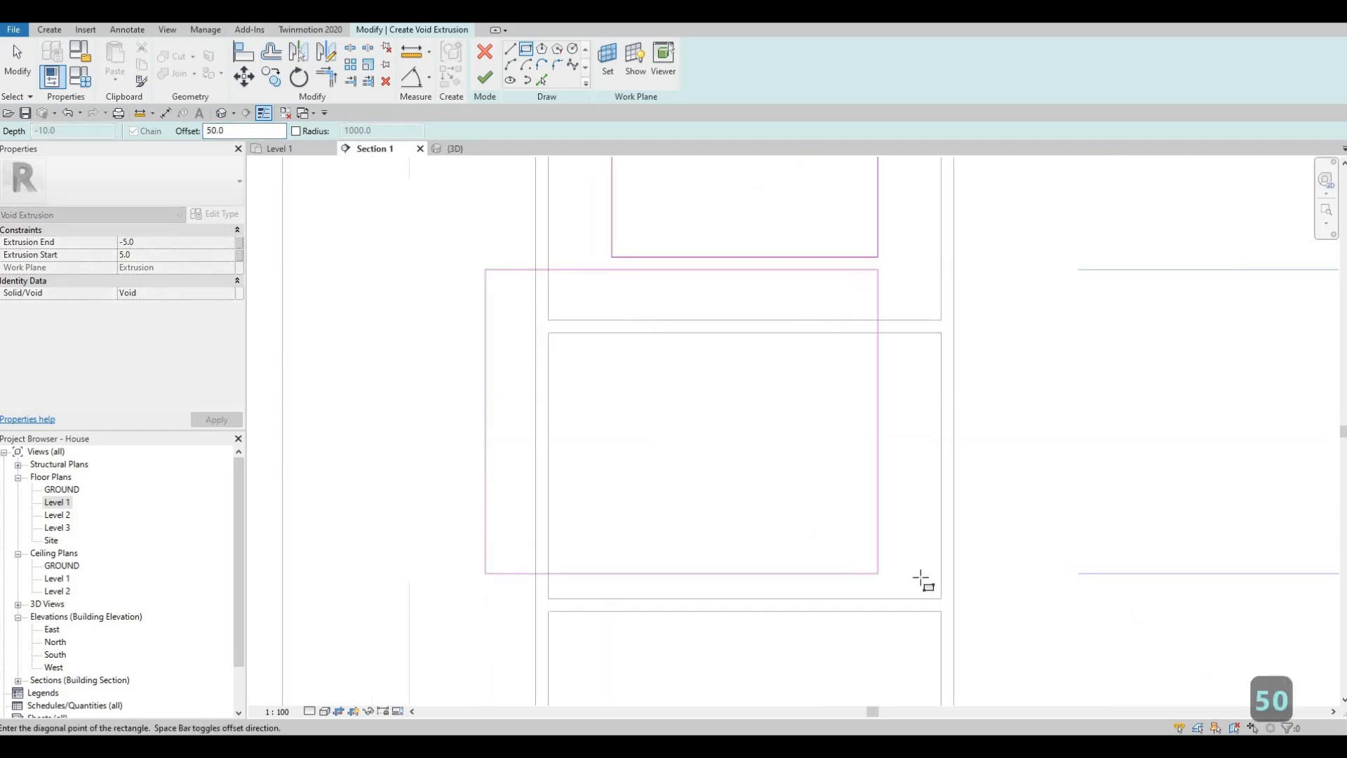
pyautogui.click(941, 599)
# - Sketch a rectangle with a 50 mm inward offset inside the bottom drawer front of the leftmost column
pyautogui.moveTo(722, 572); pyautogui.dragTo(742, 285, button='middle')
pyautogui.moveTo(589, 352); pyautogui.dragTo(629, 204, button='middle')
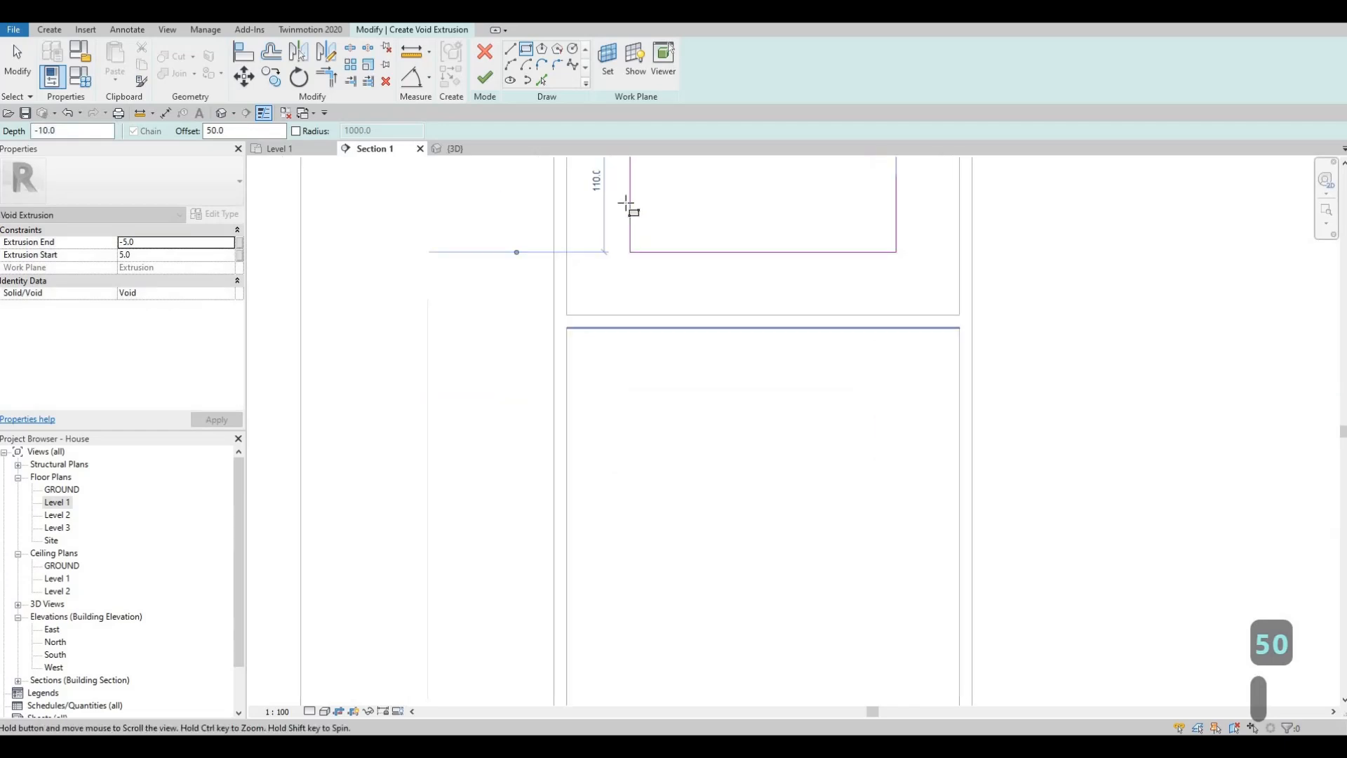
pyautogui.scroll(-1, 617, 188)
pyautogui.click(613, 183)
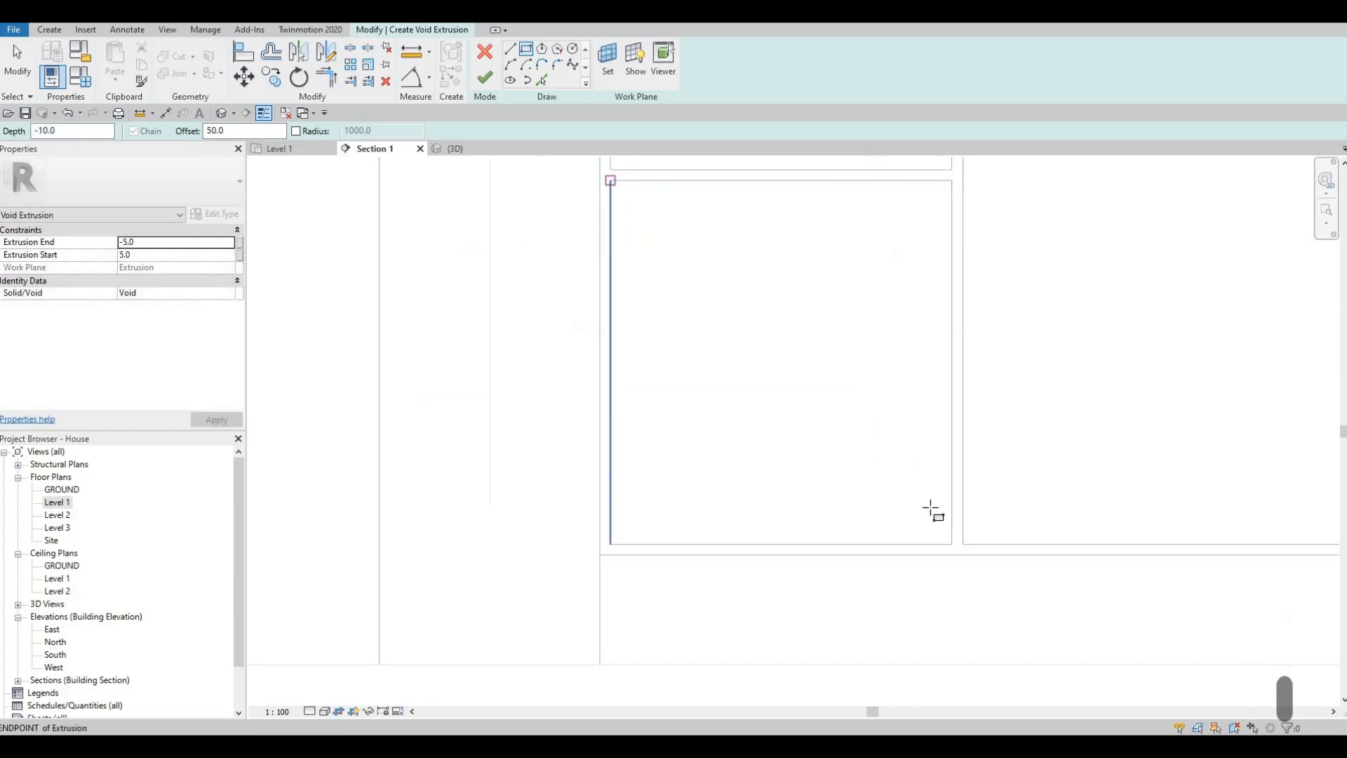
pyautogui.click(952, 542)
pyautogui.scroll(-2, 950, 475)
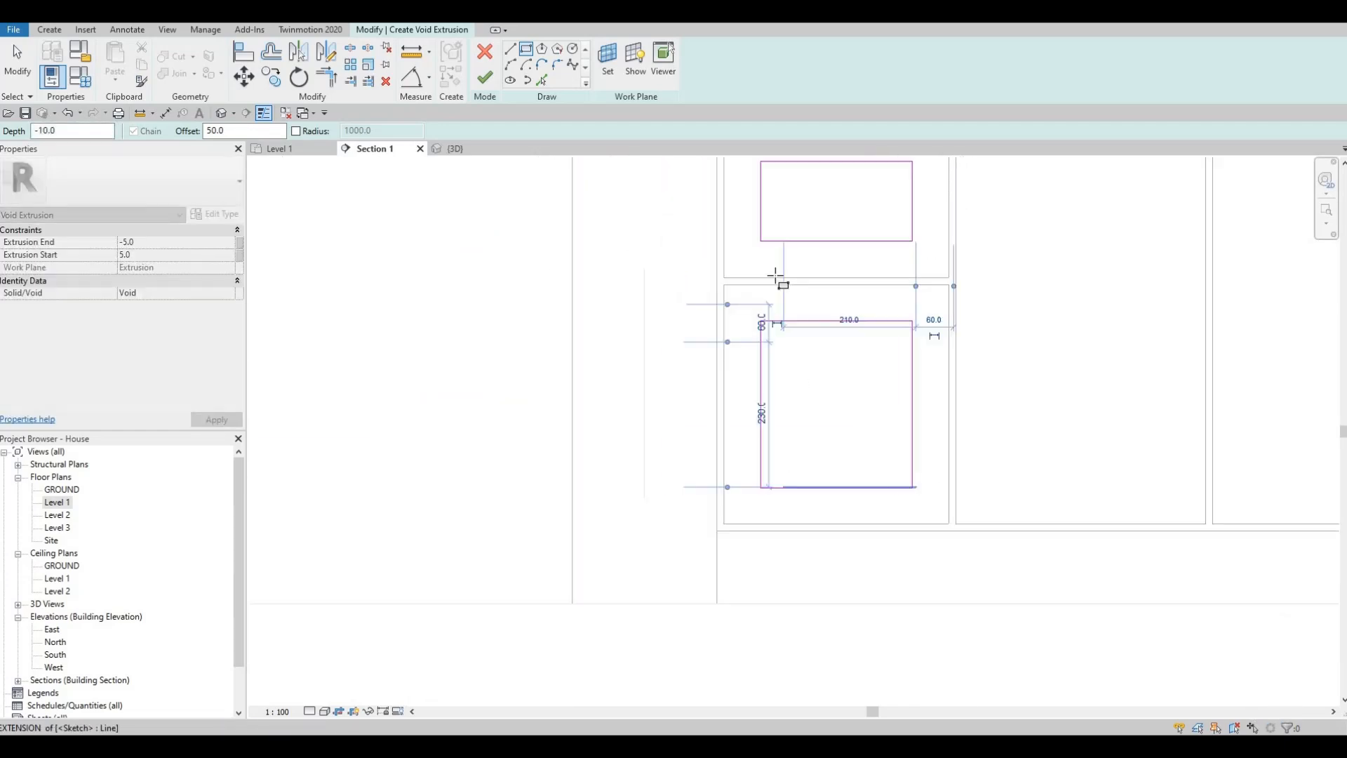
pyautogui.scroll(-2, 776, 276)
pyautogui.press('Escape')
# - Sketch a rectangle with a 50 mm inward offset inside the tall door directly beside the leftmost drawer column
pyautogui.moveTo(777, 277); pyautogui.dragTo(652, 431, button='middle')
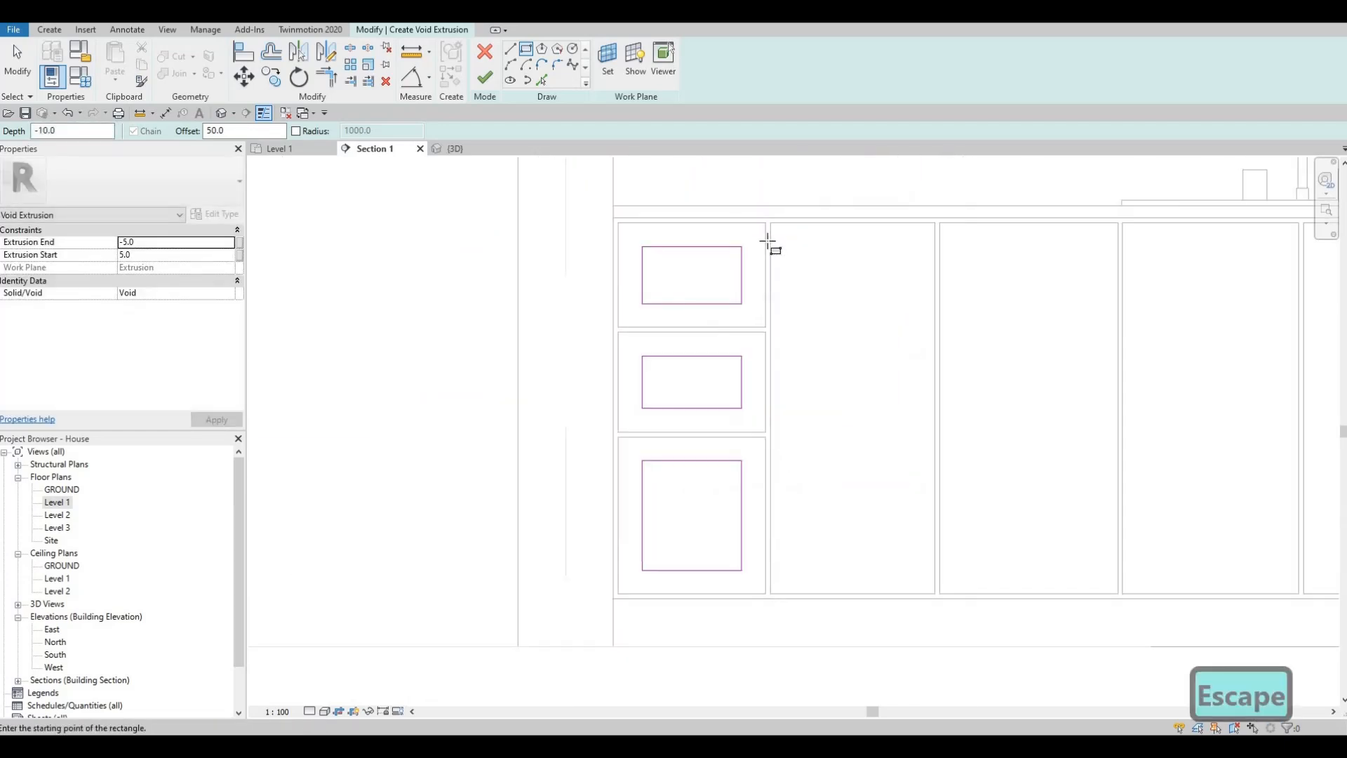
pyautogui.click(820, 306)
pyautogui.click(935, 596)
pyautogui.scroll(3, 940, 618)
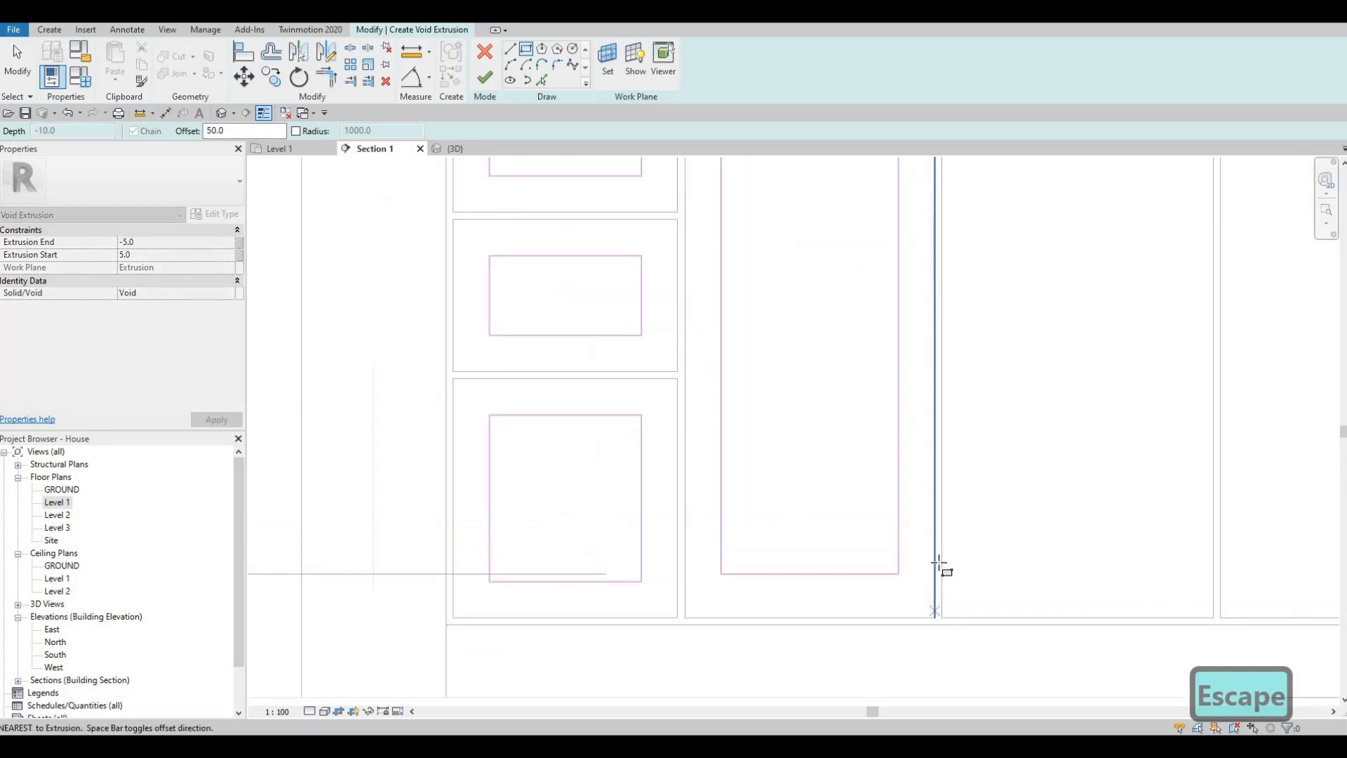
pyautogui.click(936, 616)
pyautogui.press('Escape')
# - Sketch a rectangle with a 50 mm inward offset inside the second tall door from the left
pyautogui.moveTo(751, 180); pyautogui.dragTo(546, 286, button='middle')
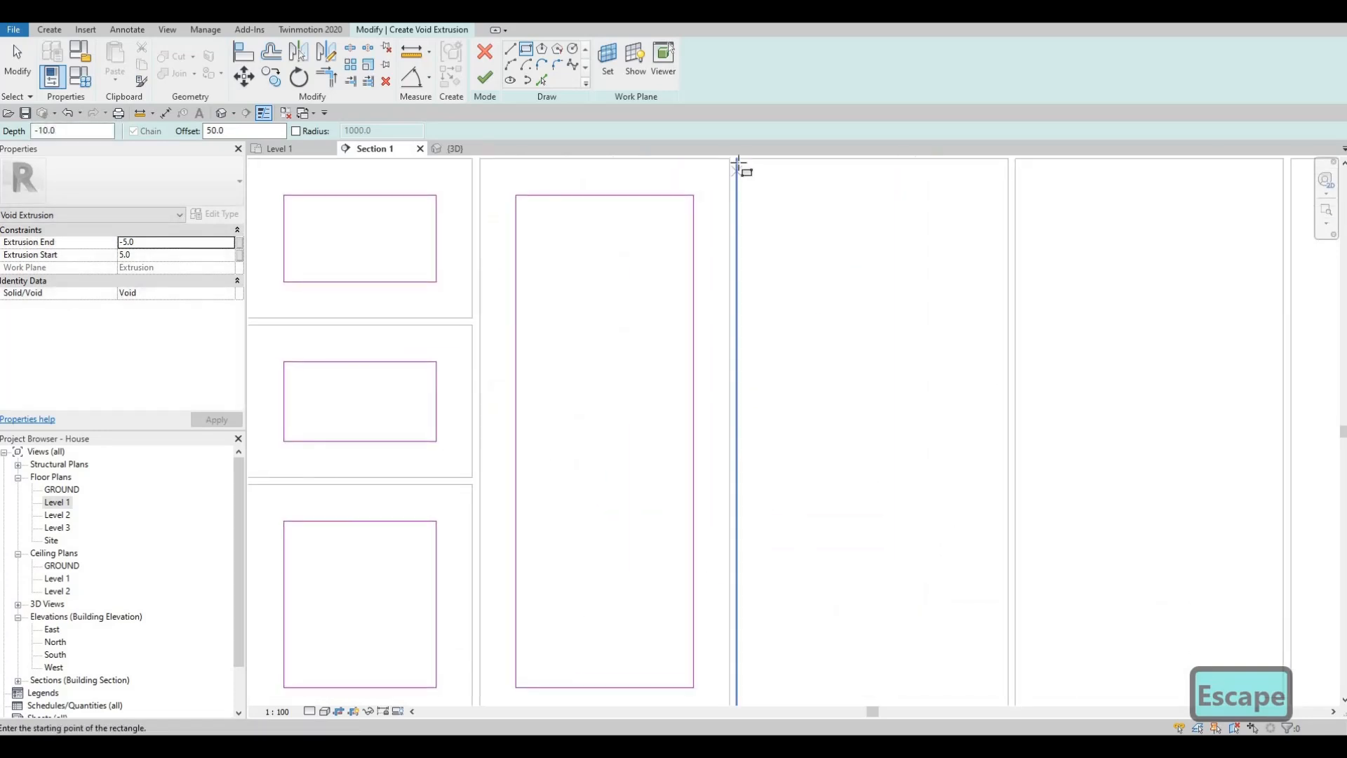
pyautogui.scroll(-2, 950, 620)
pyautogui.scroll(3, 962, 632)
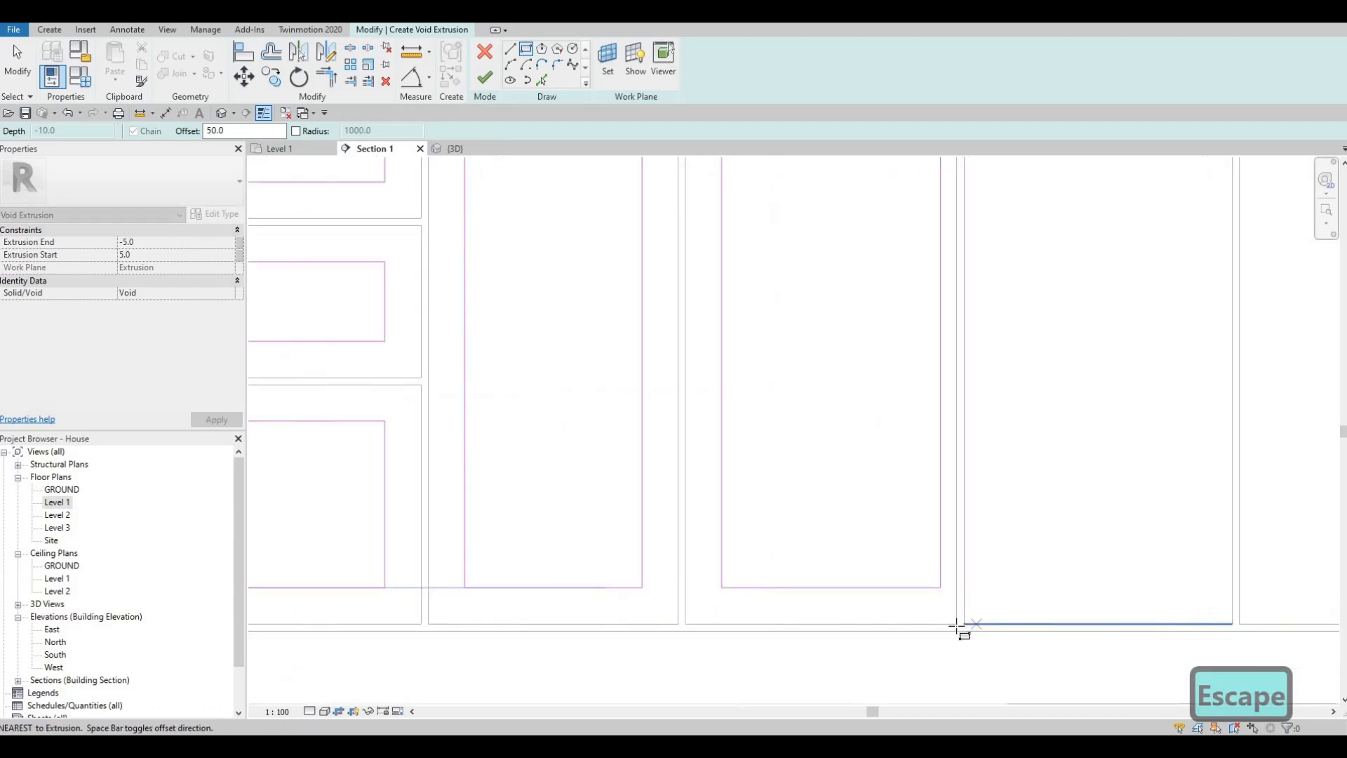
pyautogui.press('Escape')
# - Sketch a rectangle with a 50 mm inward offset inside the third tall door from the left
pyautogui.scroll(-1, 842, 362)
pyautogui.moveTo(846, 358); pyautogui.dragTo(677, 469, button='middle')
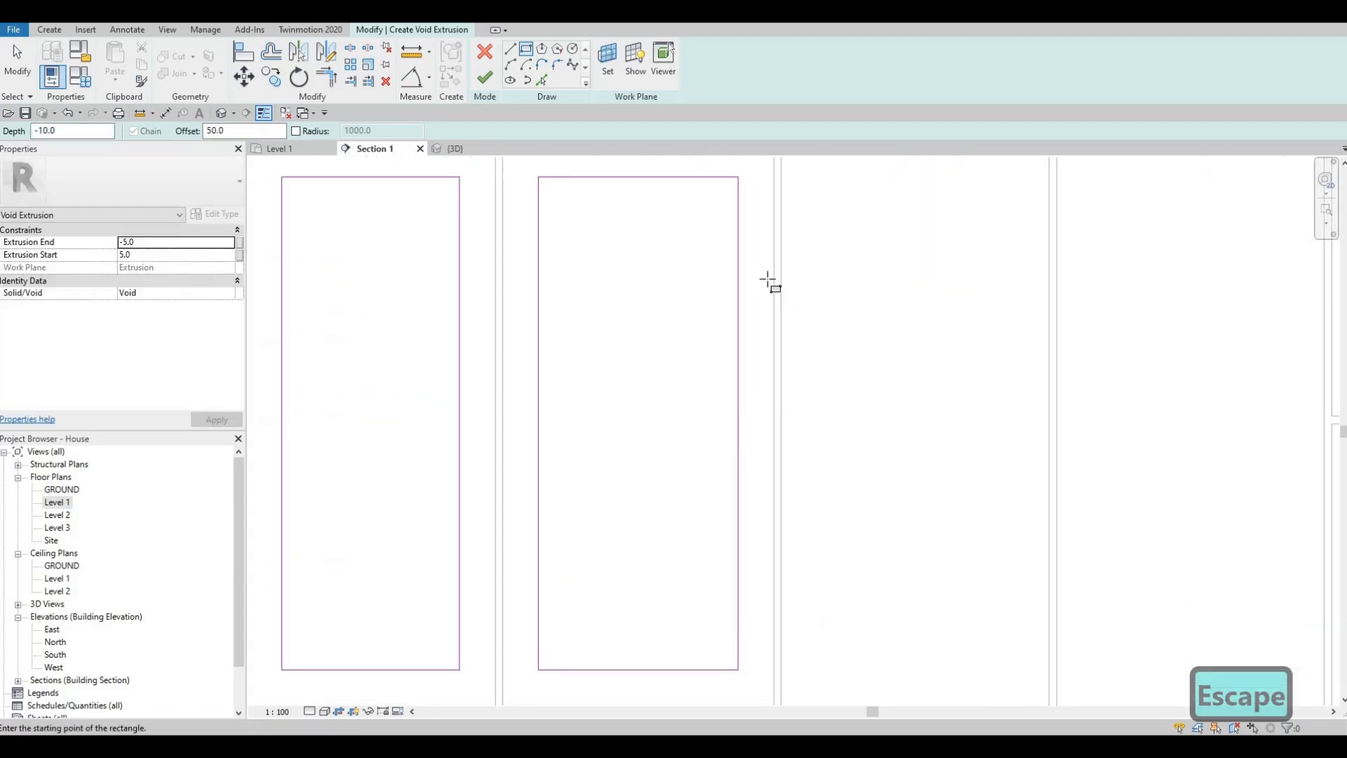
pyautogui.moveTo(802, 177); pyautogui.dragTo(779, 302, button='middle')
pyautogui.click(758, 264)
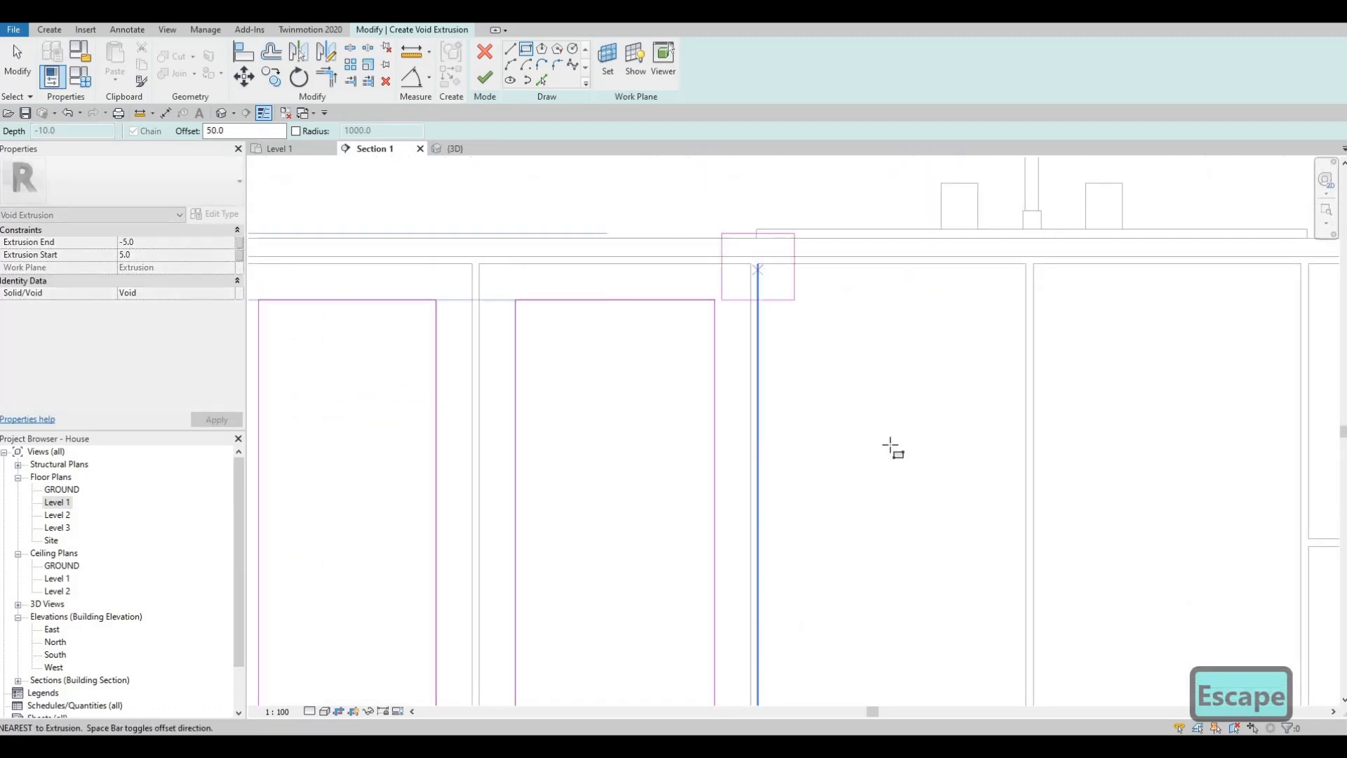
pyautogui.scroll(-2, 933, 573)
pyautogui.moveTo(933, 574); pyautogui.dragTo(691, 400, button='middle')
pyautogui.scroll(2, 896, 473)
pyautogui.click(897, 467)
# - Sketch a rectangle with a 50 mm inward offset inside the fourth tall door from the left
pyautogui.scroll(-3, 818, 293)
pyautogui.scroll(1, 702, 397)
pyautogui.moveTo(752, 272); pyautogui.dragTo(721, 396, button='middle')
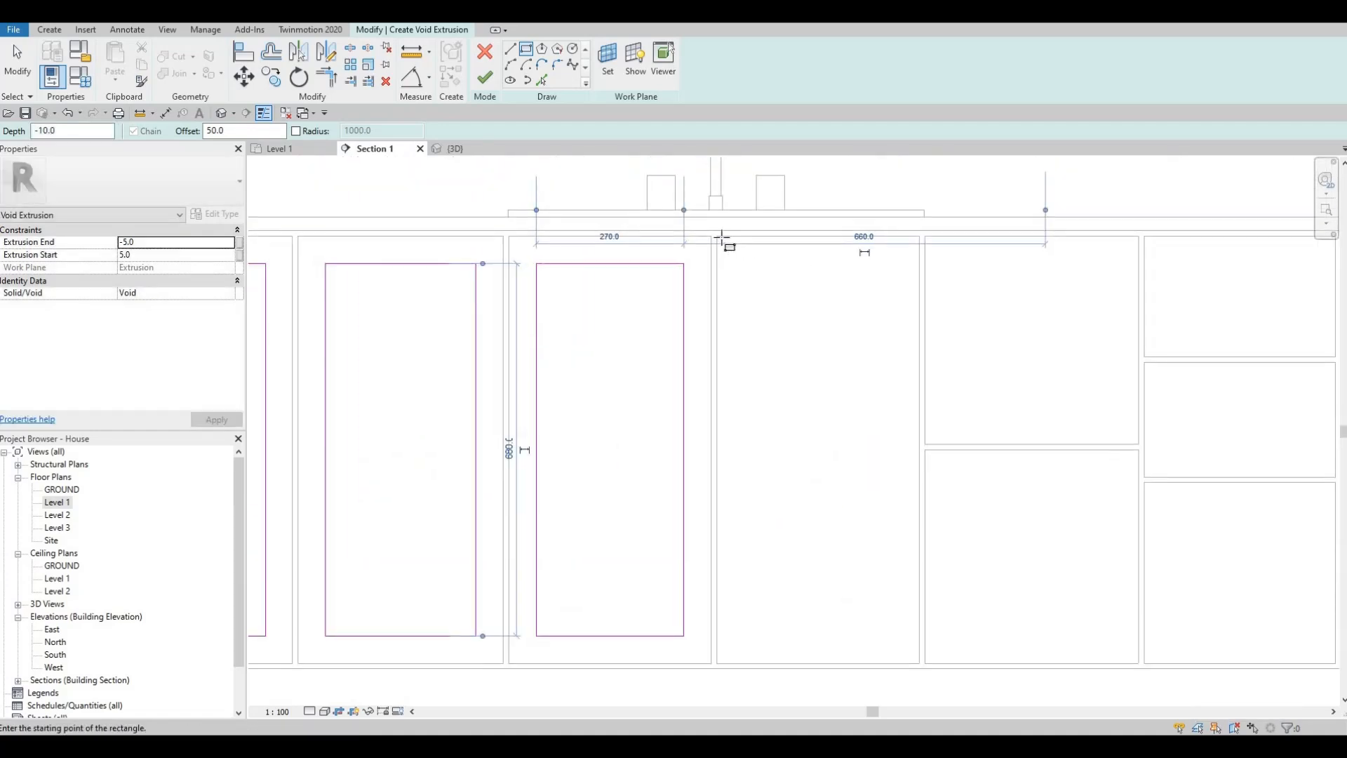
pyautogui.click(717, 237)
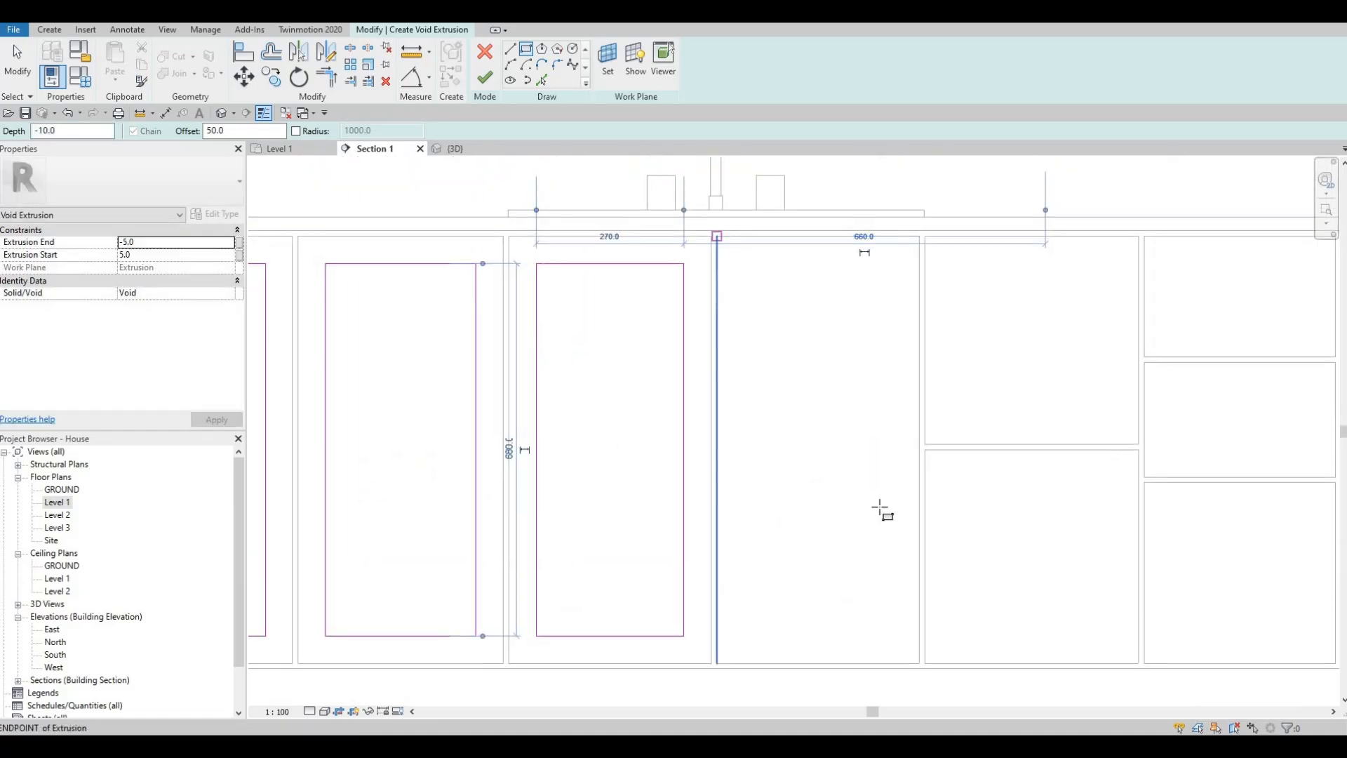
pyautogui.click(917, 663)
pyautogui.press('Escape')
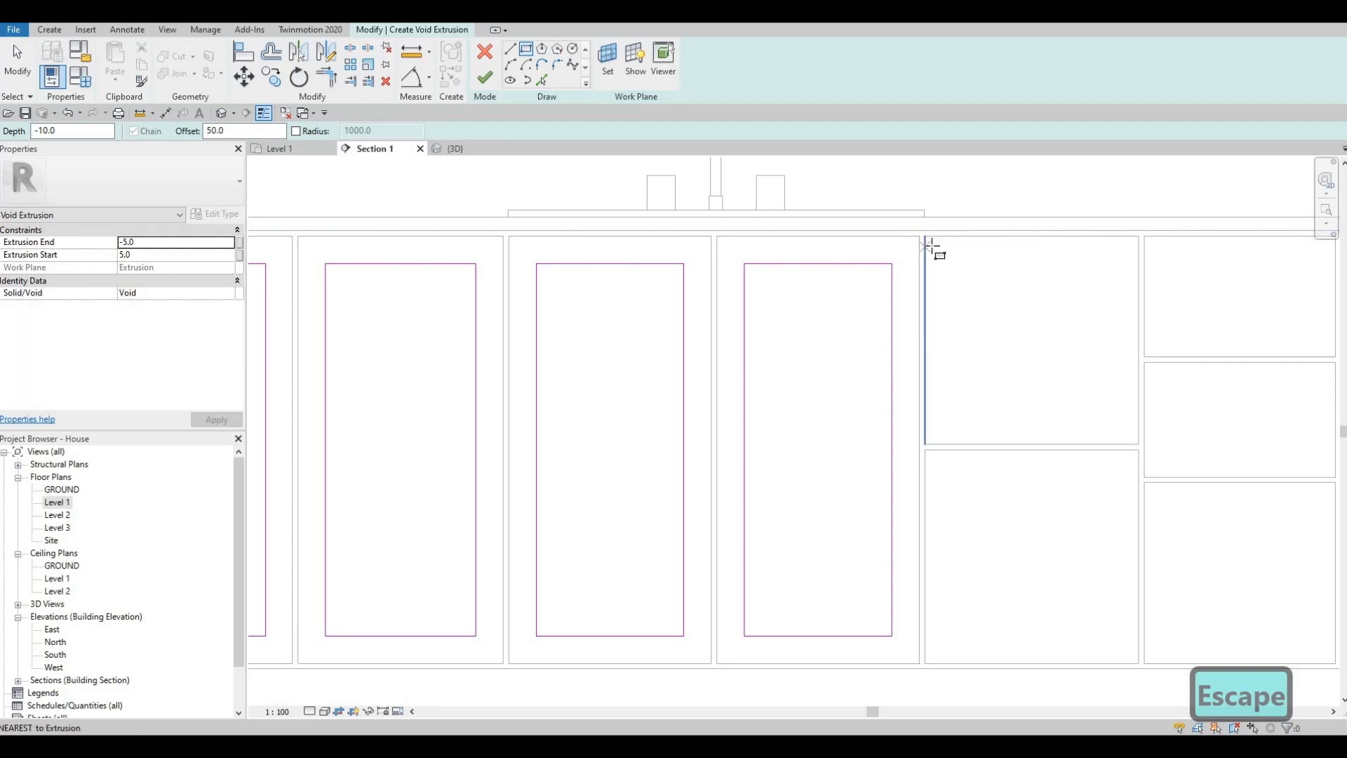
# - Sketch rectangles with a 50 mm inward offset inside the upper and lower fronts of the two-front column
pyautogui.click(926, 238)
pyautogui.click(1138, 444)
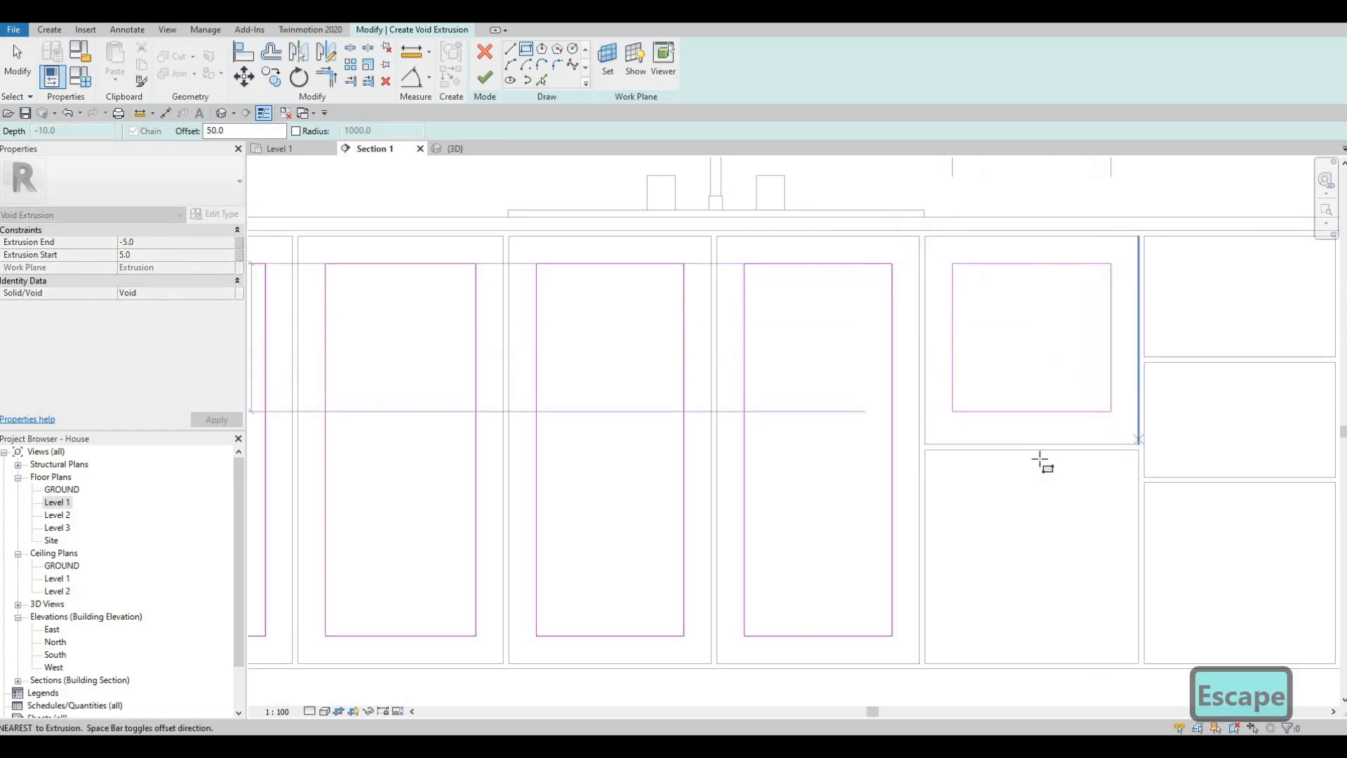
pyautogui.press('Escape')
pyautogui.click(927, 449)
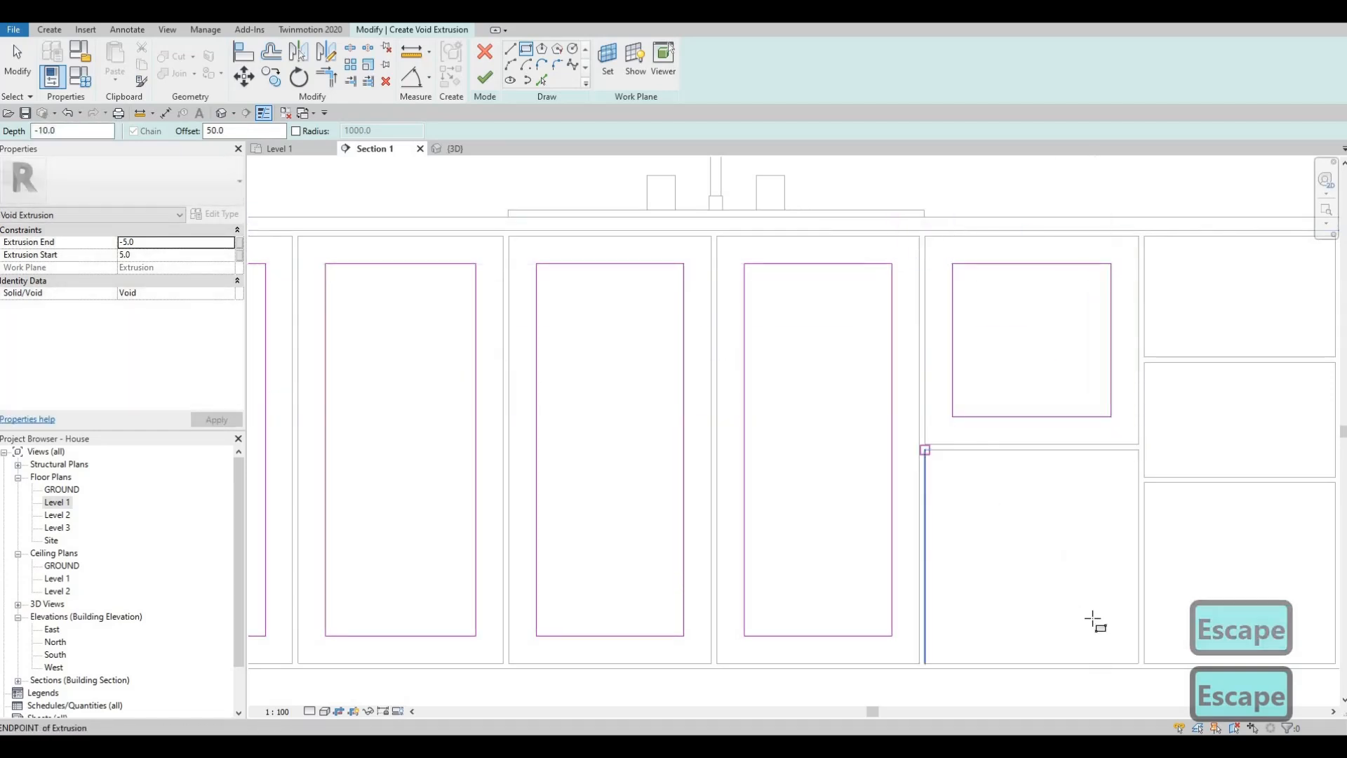
pyautogui.click(1138, 664)
# - Sketch a rectangle with a 50 mm inward offset inside the top drawer front of the right-hand three-drawer column
pyautogui.moveTo(1121, 596); pyautogui.dragTo(714, 507, button='middle')
pyautogui.moveTo(786, 419); pyautogui.dragTo(715, 572, button='middle')
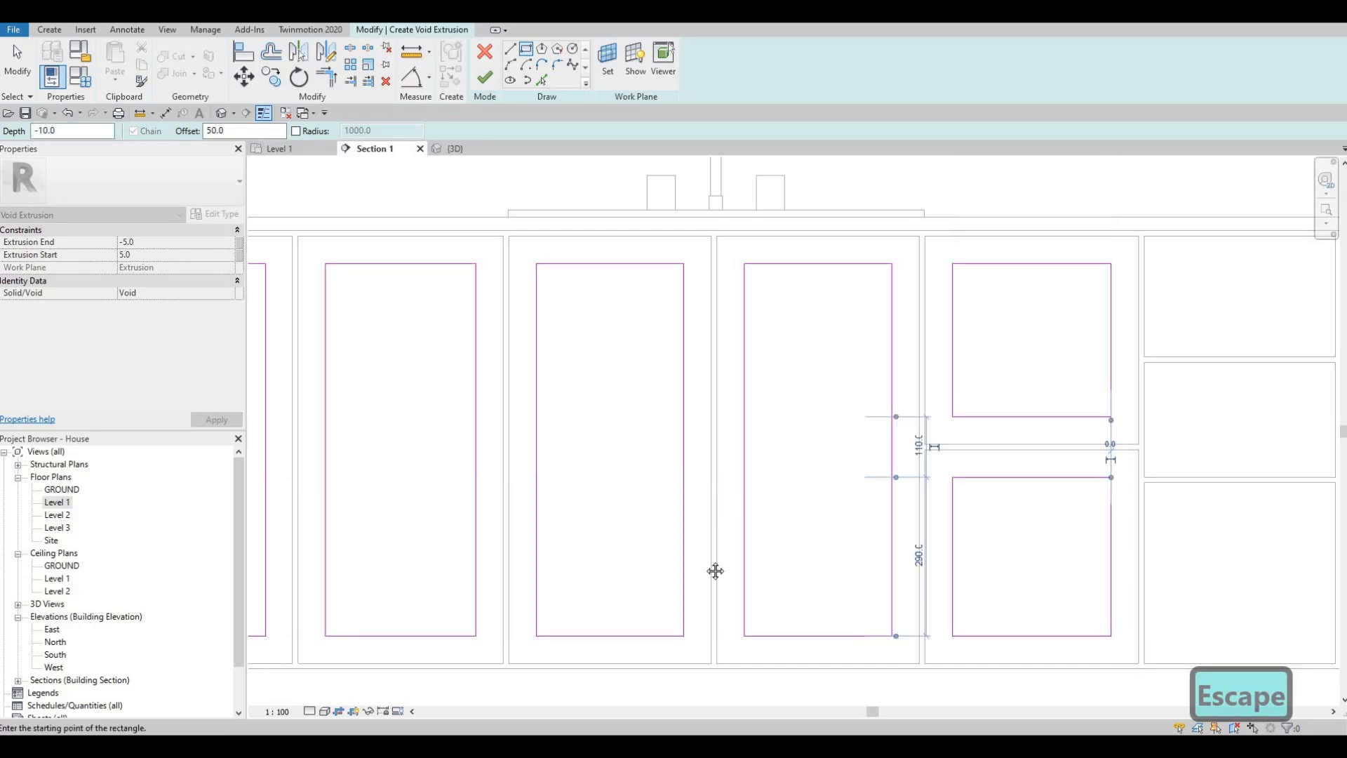
pyautogui.press('Escape')
pyautogui.click(668, 299)
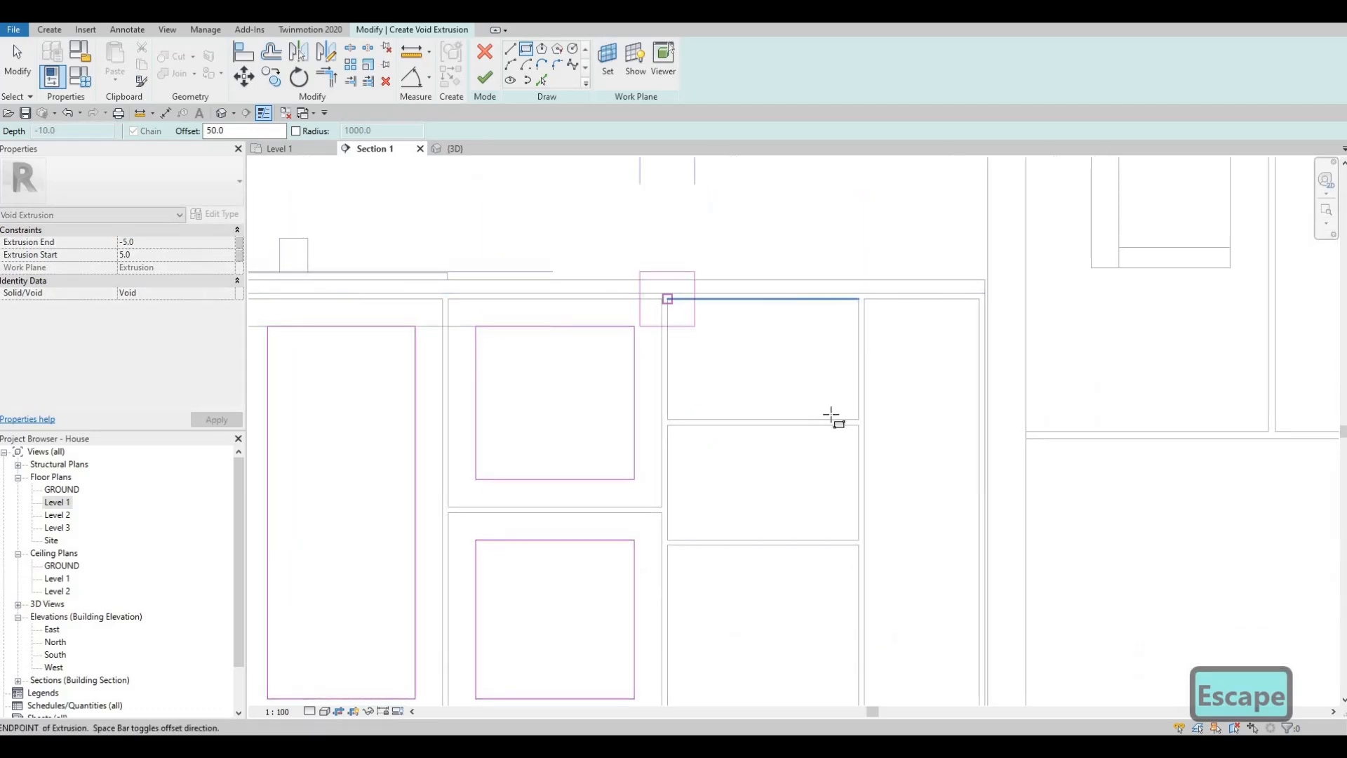
pyautogui.click(858, 420)
pyautogui.scroll(2, 860, 420)
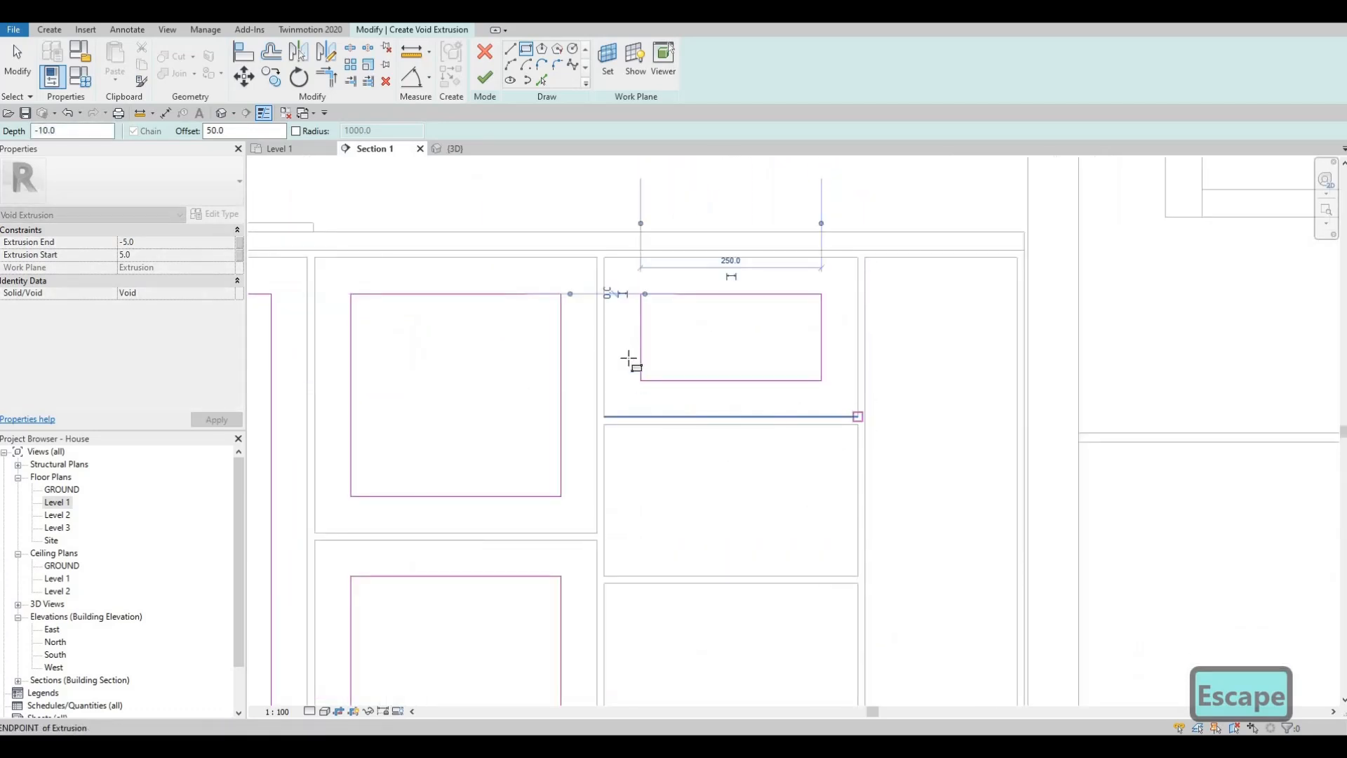
pyautogui.press('Escape')
# - Sketch rectangles with a 50 mm inward offset inside the middle and bottom drawer fronts of the right-hand three-drawer column
pyautogui.moveTo(612, 428); pyautogui.dragTo(600, 330, button='middle')
pyautogui.click(595, 328)
pyautogui.click(846, 478)
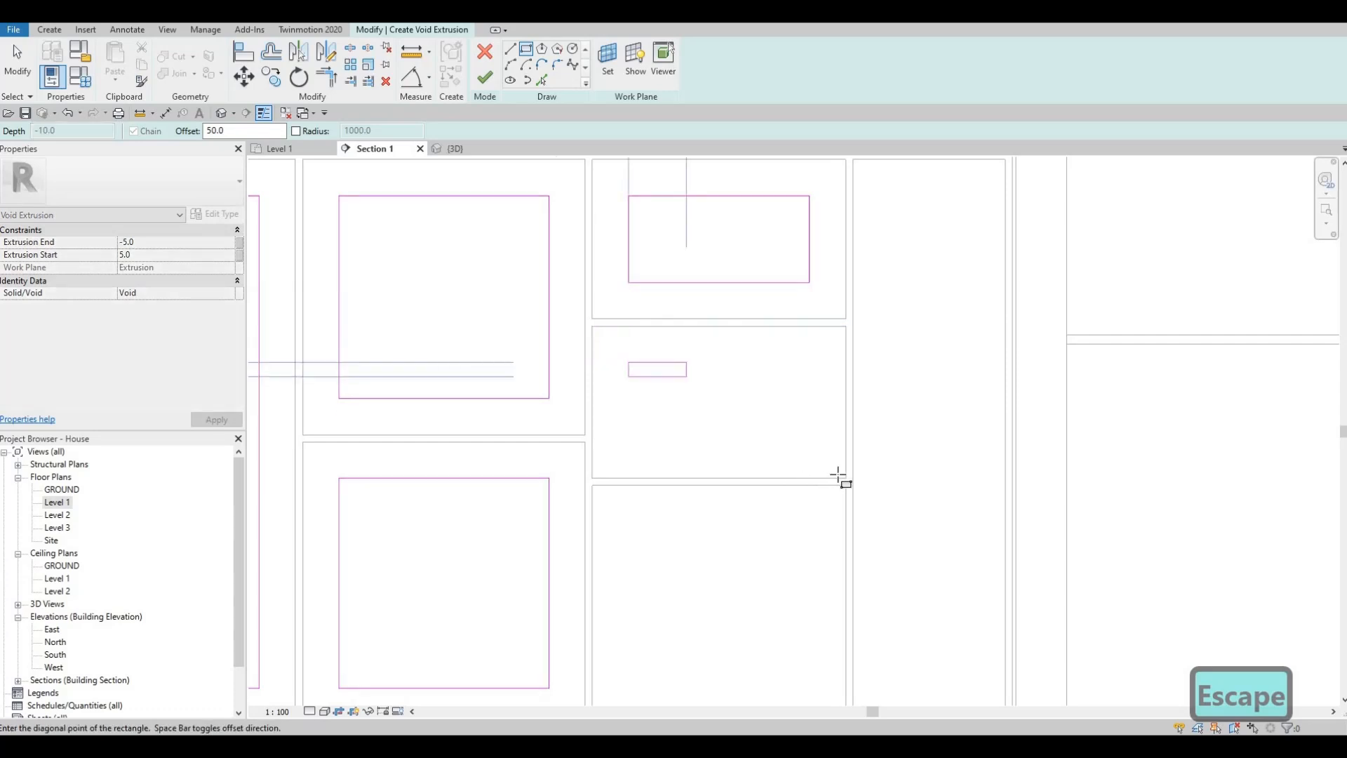
pyautogui.press('Escape')
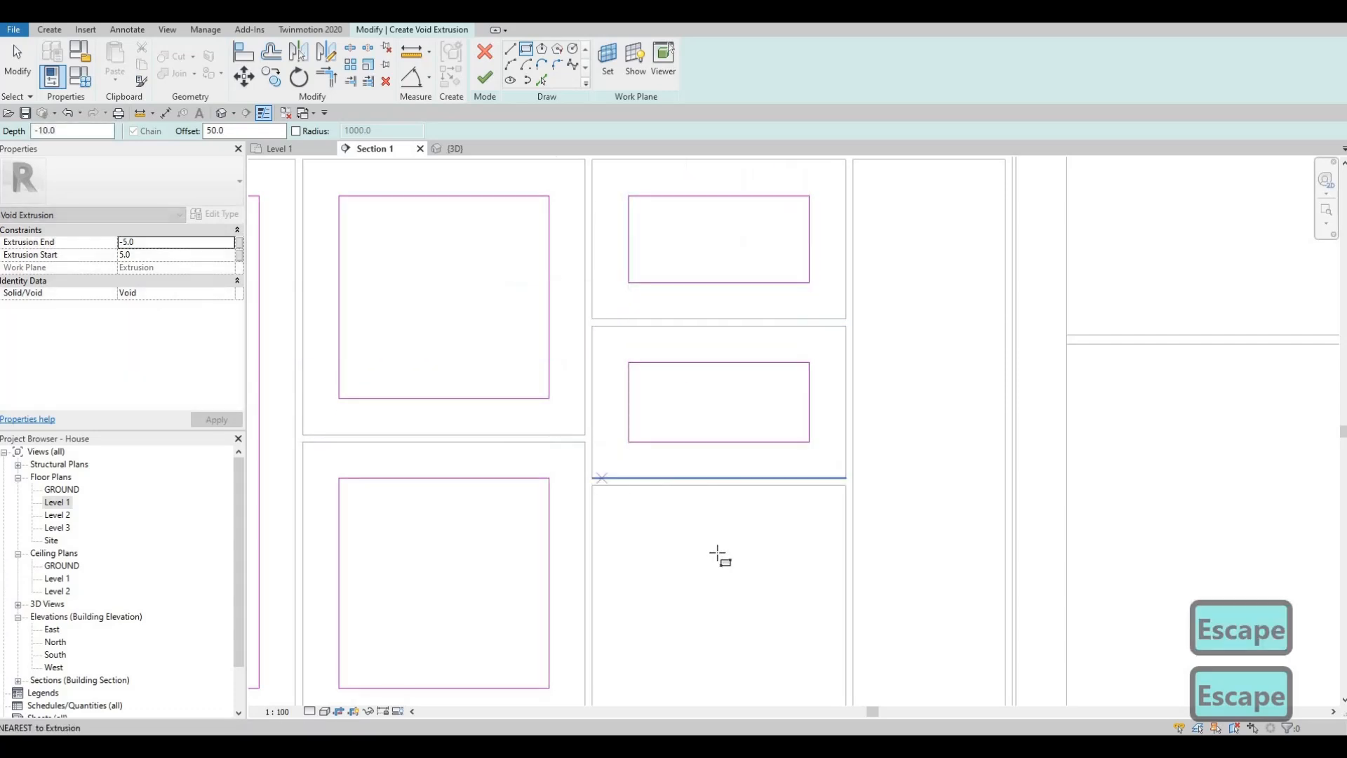
pyautogui.moveTo(849, 687); pyautogui.dragTo(840, 491, button='middle')
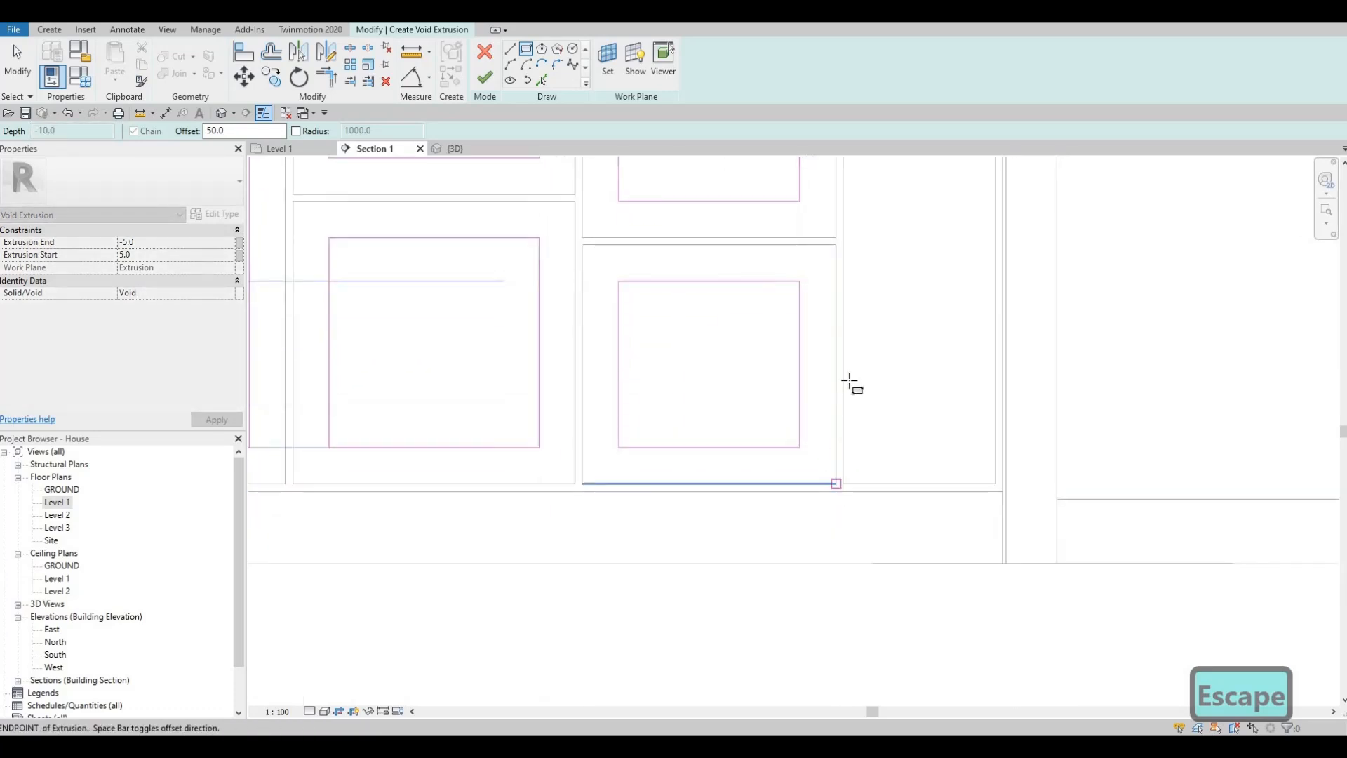
pyautogui.press('Escape')
# - Sketch a rectangle with a 50 mm inward offset inside the narrow tall door at the right end of the cabinets
pyautogui.scroll(-2, 807, 351)
pyautogui.moveTo(802, 324); pyautogui.dragTo(795, 419, button='middle')
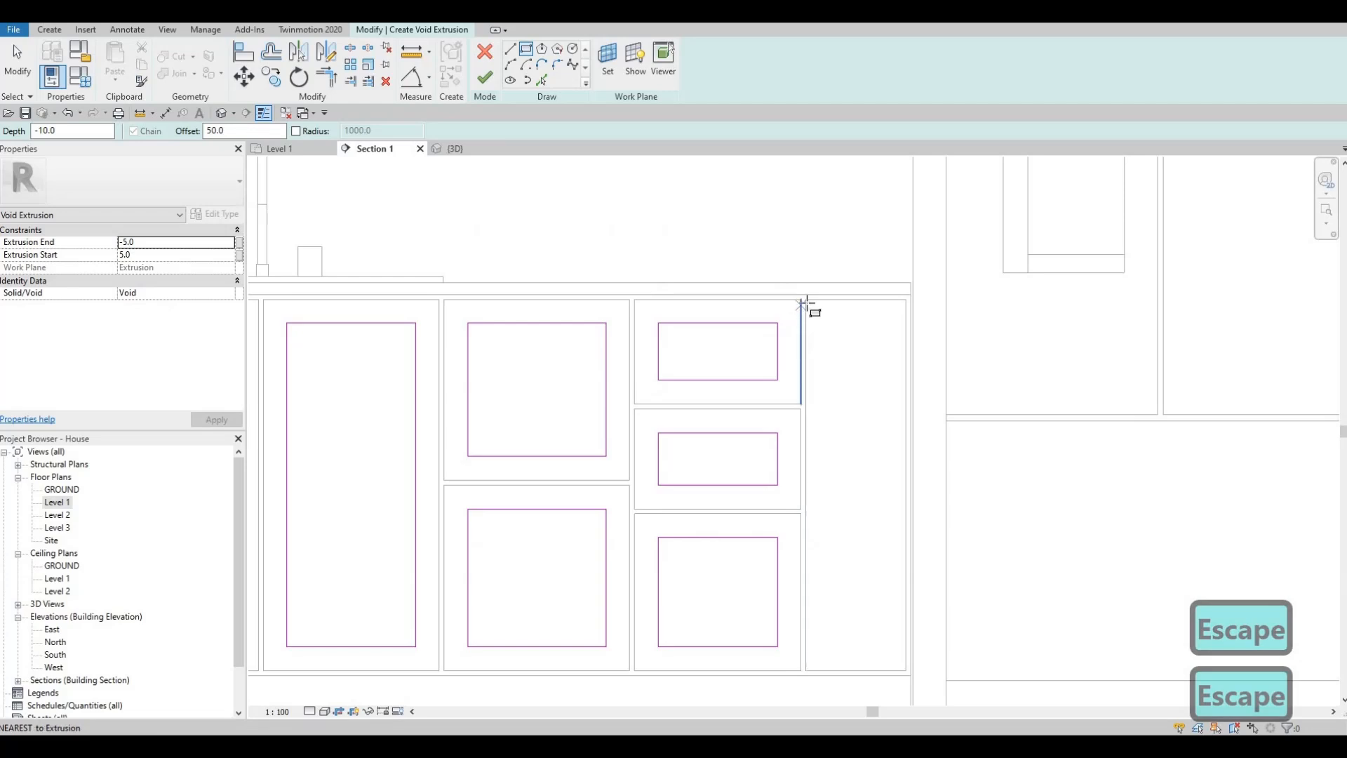
pyautogui.click(806, 299)
pyautogui.moveTo(863, 489); pyautogui.dragTo(805, 259, button='middle')
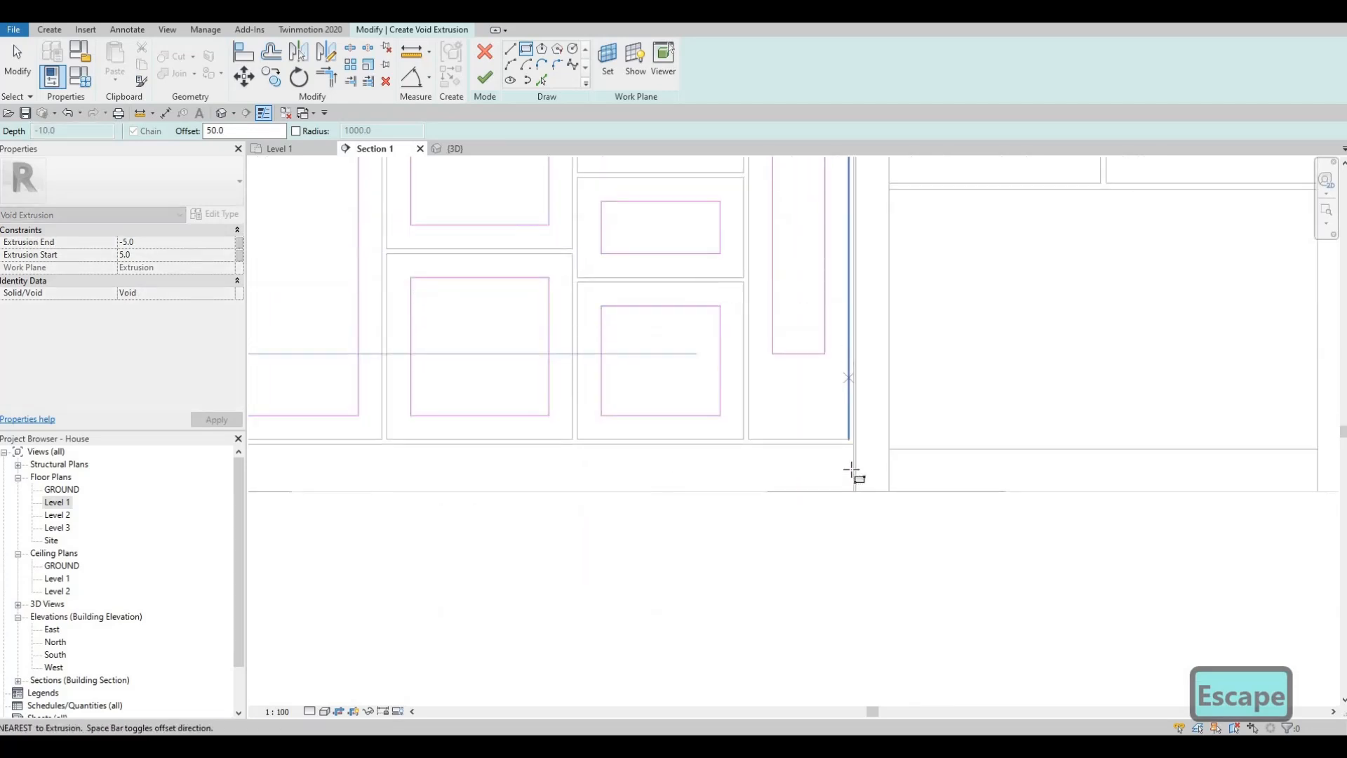
pyautogui.scroll(2, 851, 470)
pyautogui.click(851, 469)
# - Stop drawing rectangles and finish the void extrusion sketch
pyautogui.scroll(-5, 786, 355)
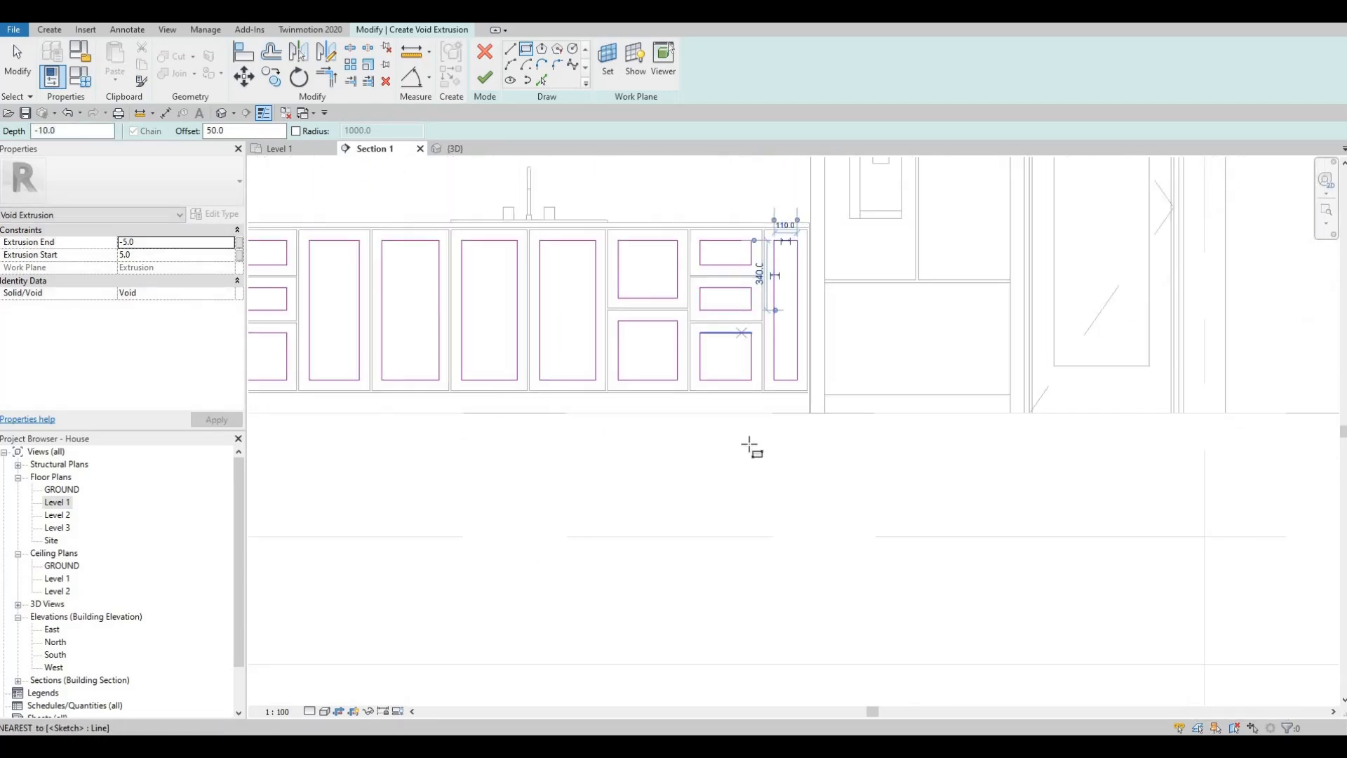
pyautogui.scroll(-2, 751, 447)
pyautogui.press('Escape')
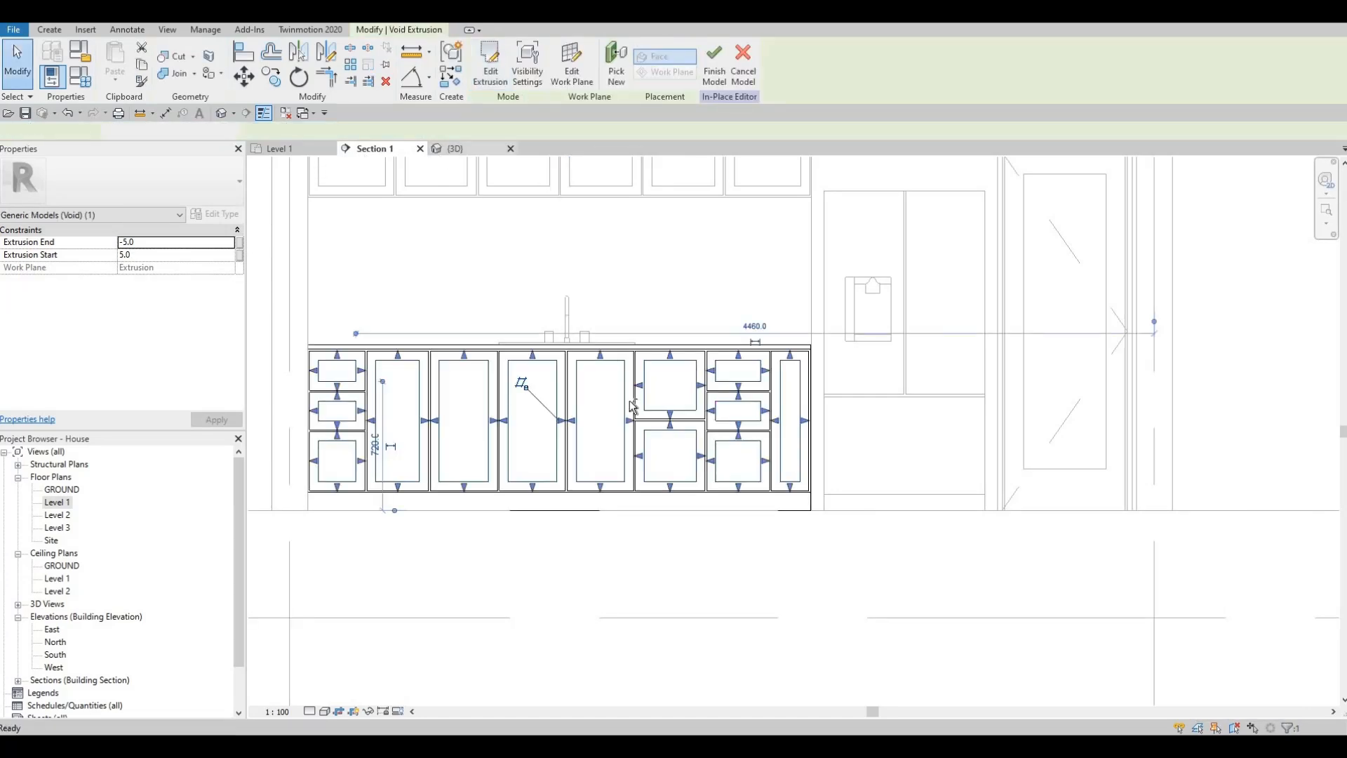
# - Switch to the 3D view, deselect the void, and finish the in-place model
pyautogui.click(452, 148)
pyautogui.scroll(2, 683, 347)
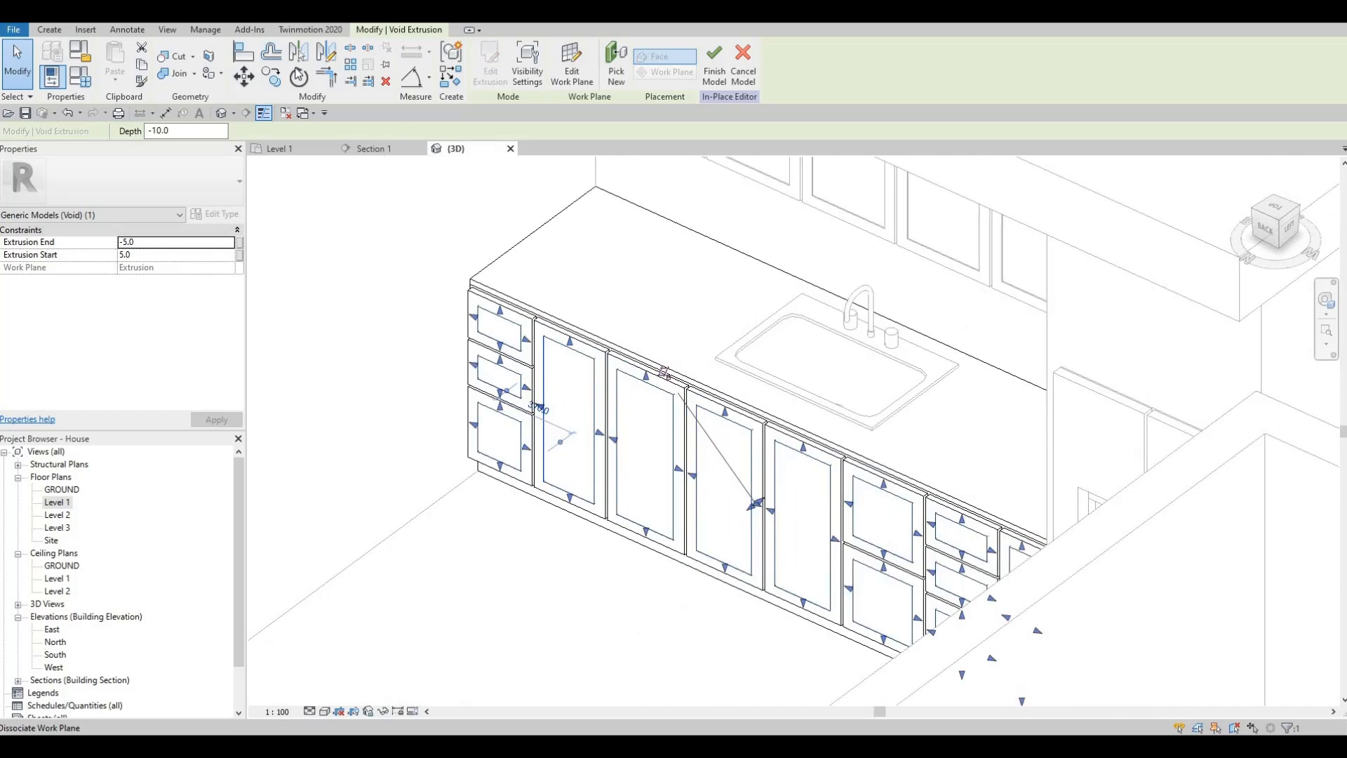
pyautogui.press('Escape')
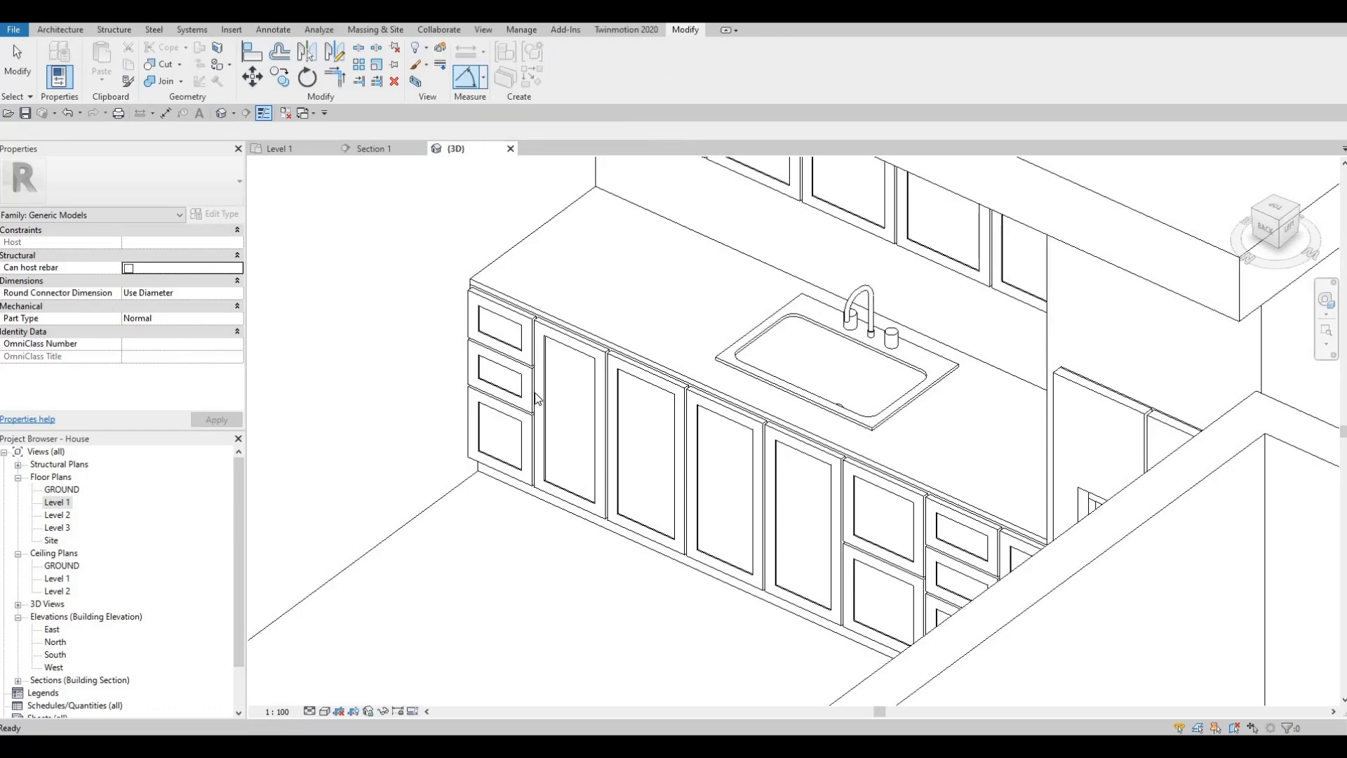
# - Align the side face of the tall refrigerator panel with the adjacent end of the base cabinet
pyautogui.scroll(-2, 535, 397)
pyautogui.keyDown('shift'); pyautogui.moveTo(535, 398); pyautogui.dragTo(988, 321, button='middle'); pyautogui.keyUp('shift')
pyautogui.scroll(5, 1009, 359)
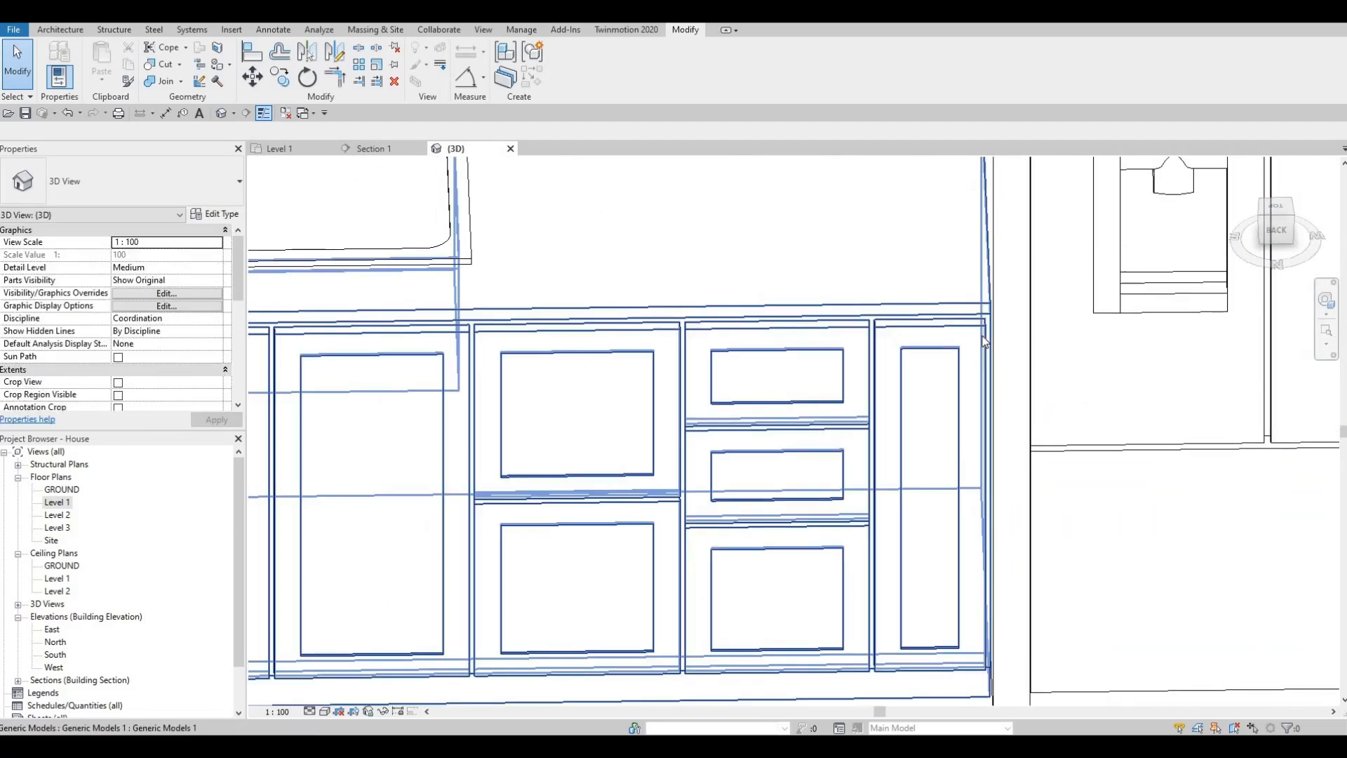
pyautogui.scroll(2, 985, 336)
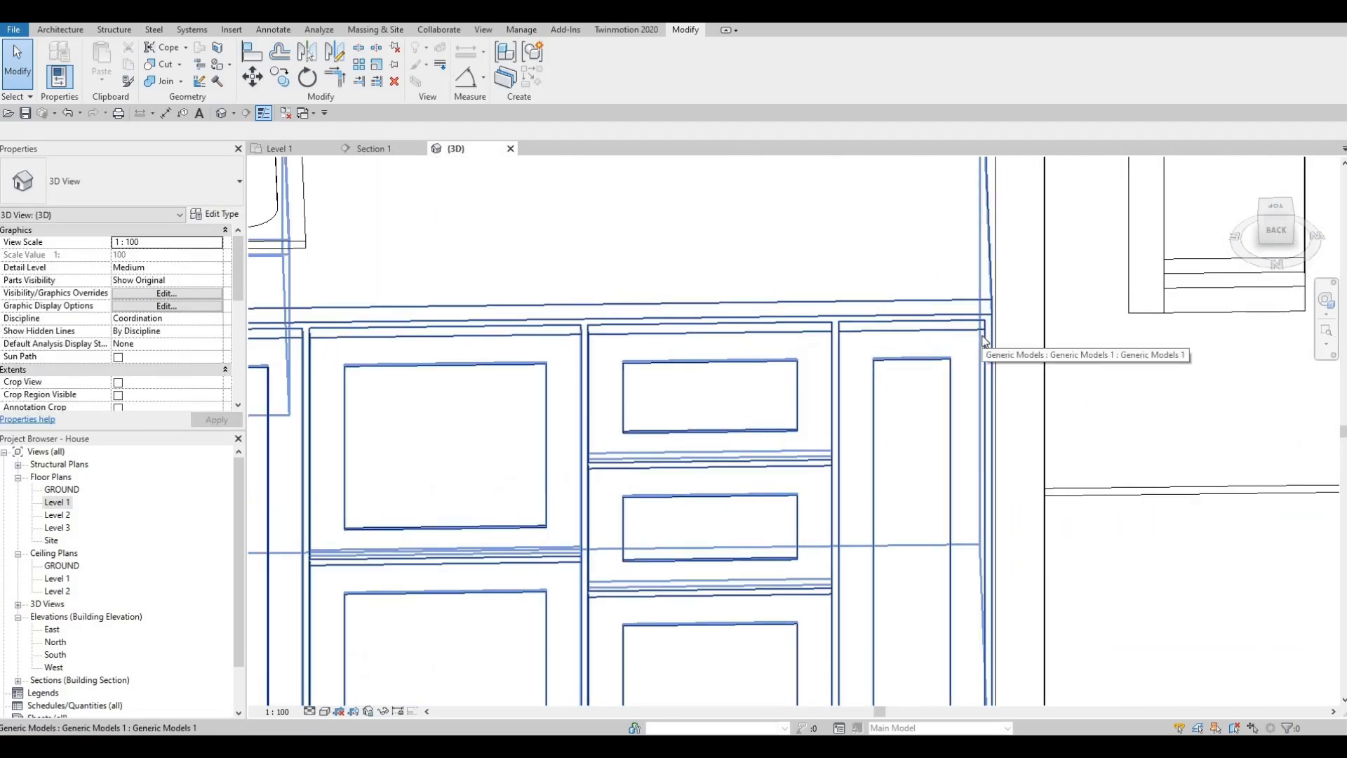
pyautogui.press('a')
pyautogui.press('l')
pyautogui.scroll(3, 955, 393)
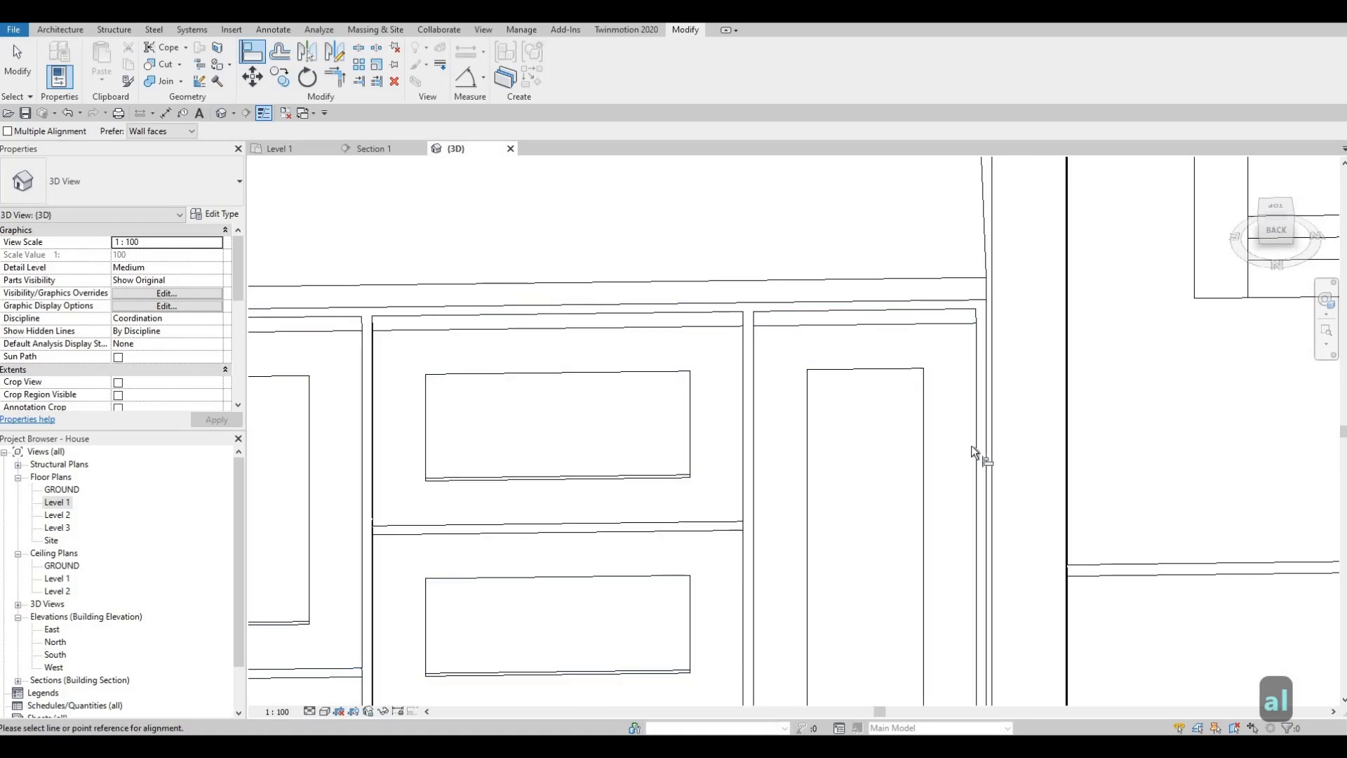
pyautogui.keyDown('shift'); pyautogui.moveTo(974, 452); pyautogui.dragTo(991, 369, button='middle'); pyautogui.keyUp('shift')
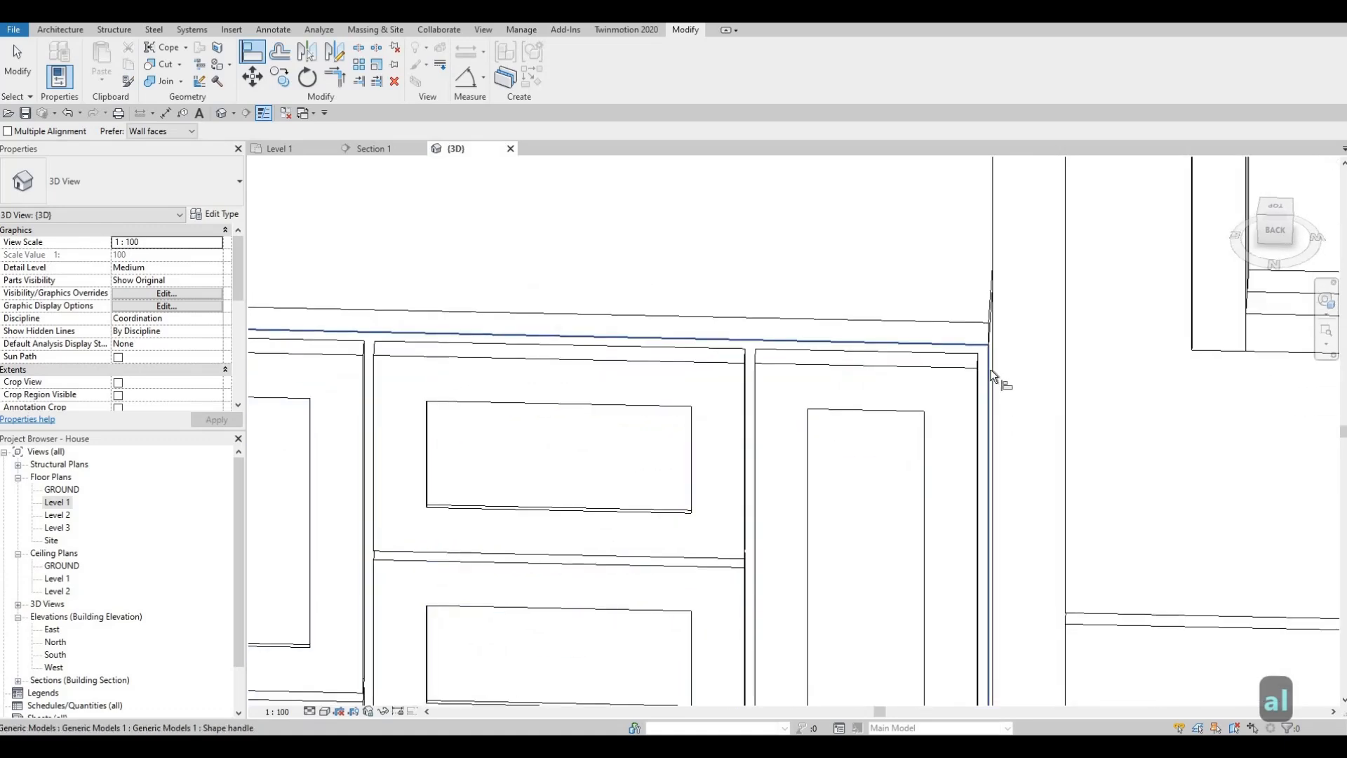
pyautogui.click(991, 369)
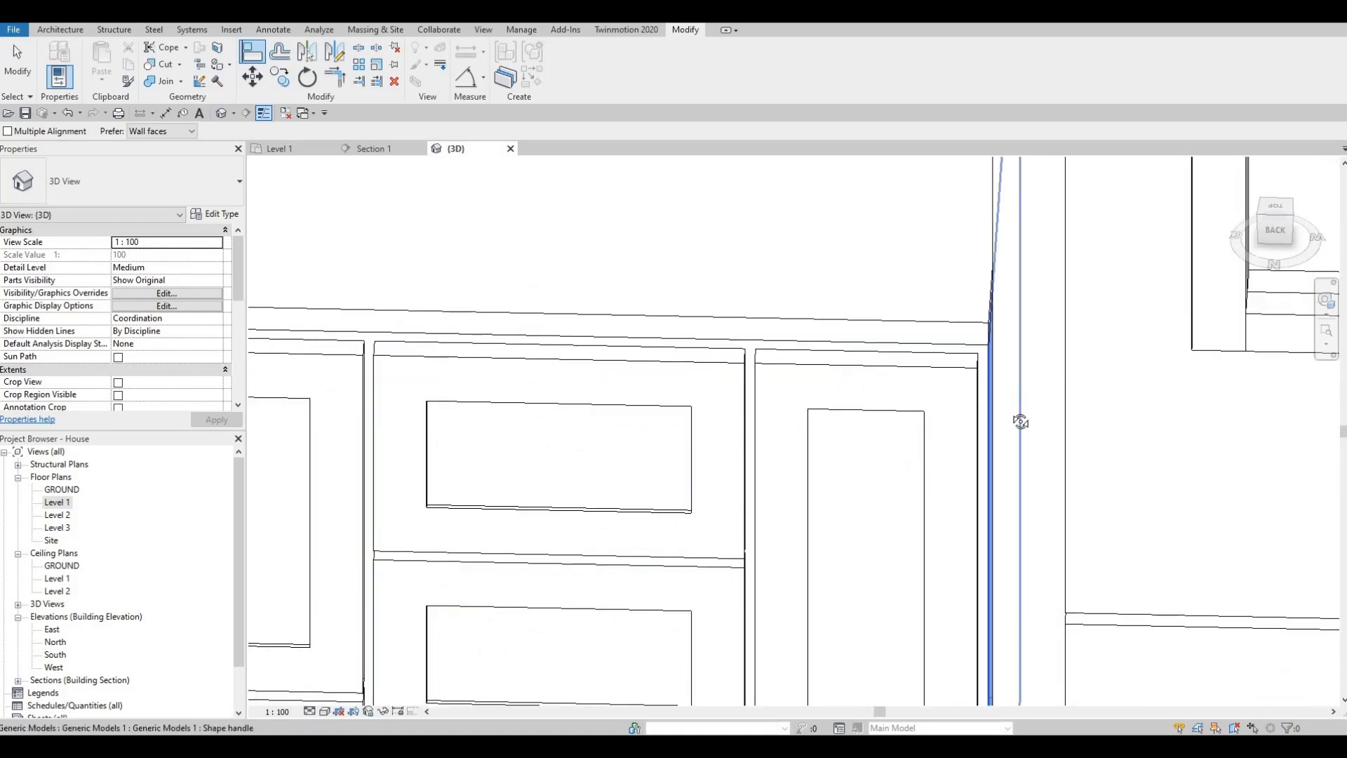
pyautogui.keyDown('shift'); pyautogui.moveTo(962, 322); pyautogui.dragTo(1064, 382, button='middle'); pyautogui.keyUp('shift')
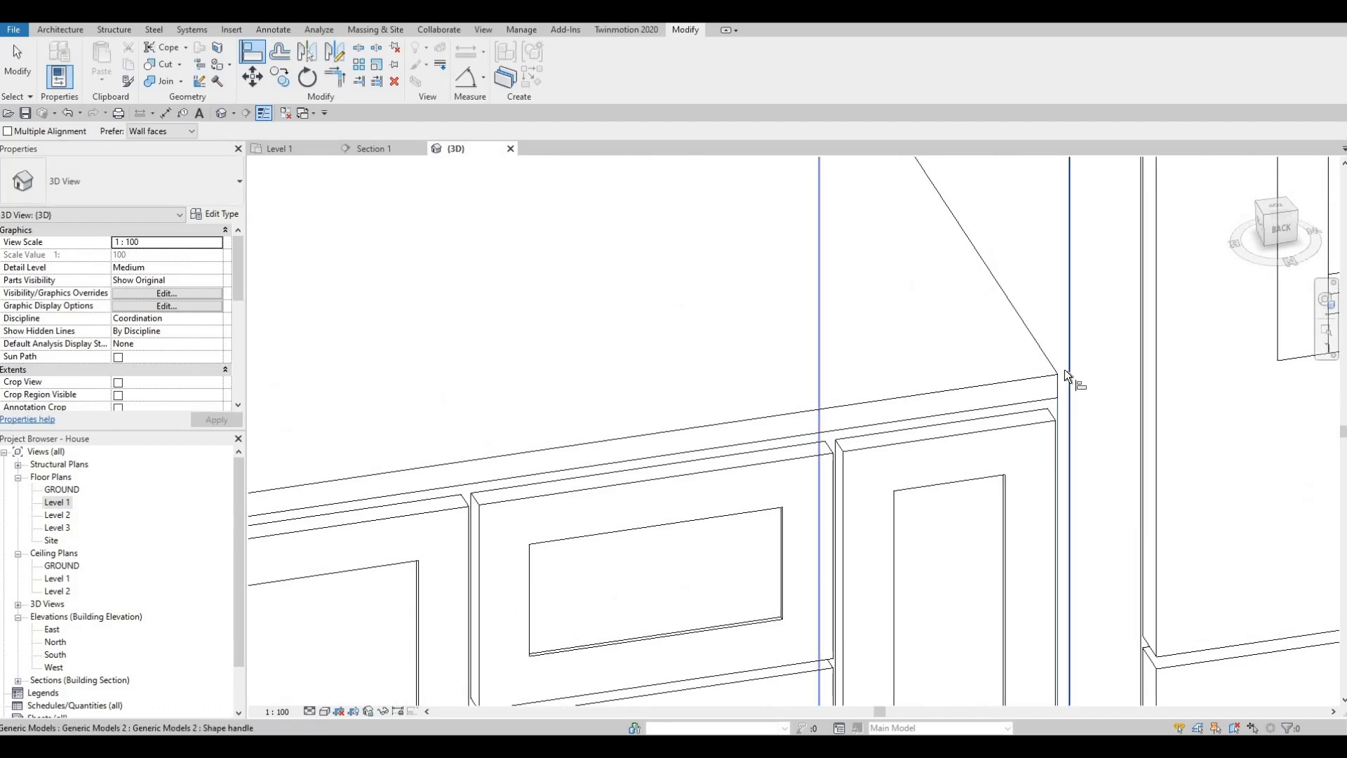
pyautogui.click(1065, 372)
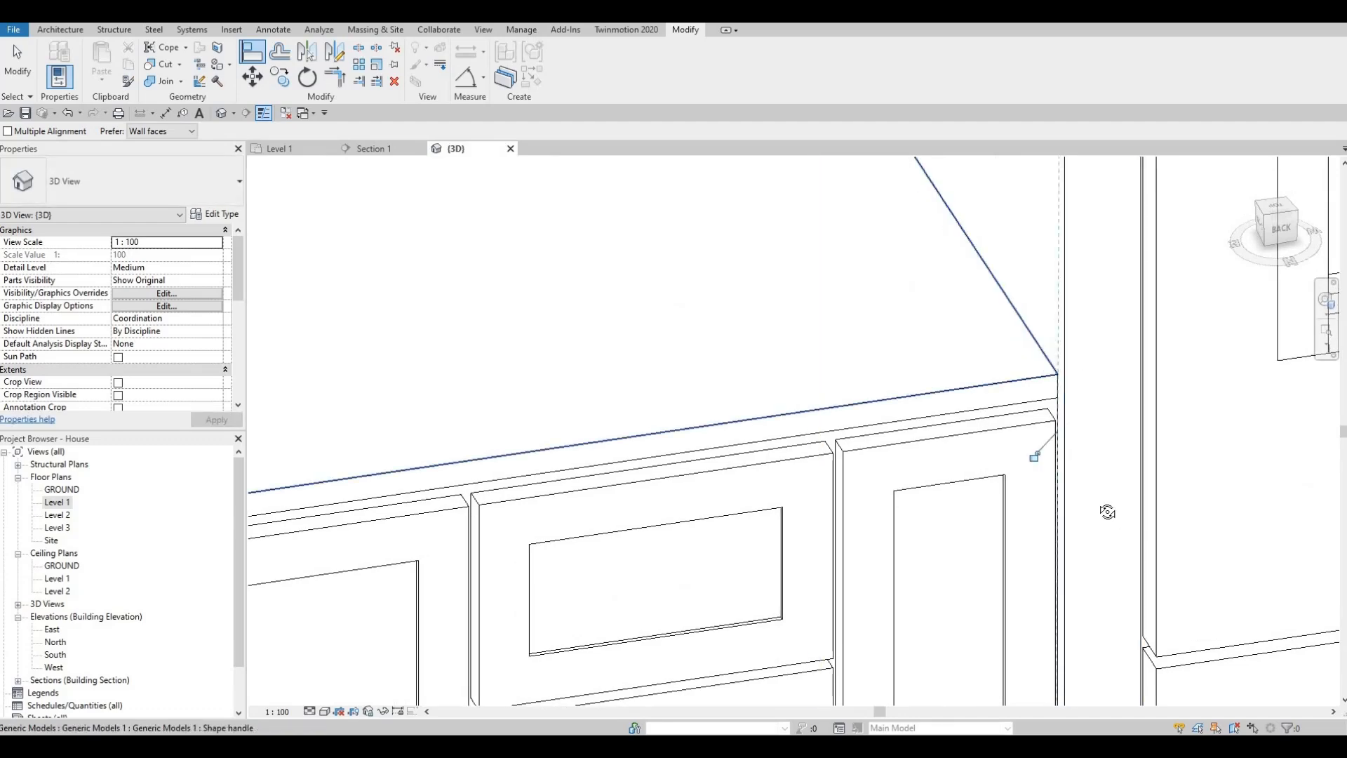
pyautogui.press('Escape')
pyautogui.keyDown('shift'); pyautogui.moveTo(1108, 512); pyautogui.dragTo(776, 416, button='middle'); pyautogui.keyUp('shift')
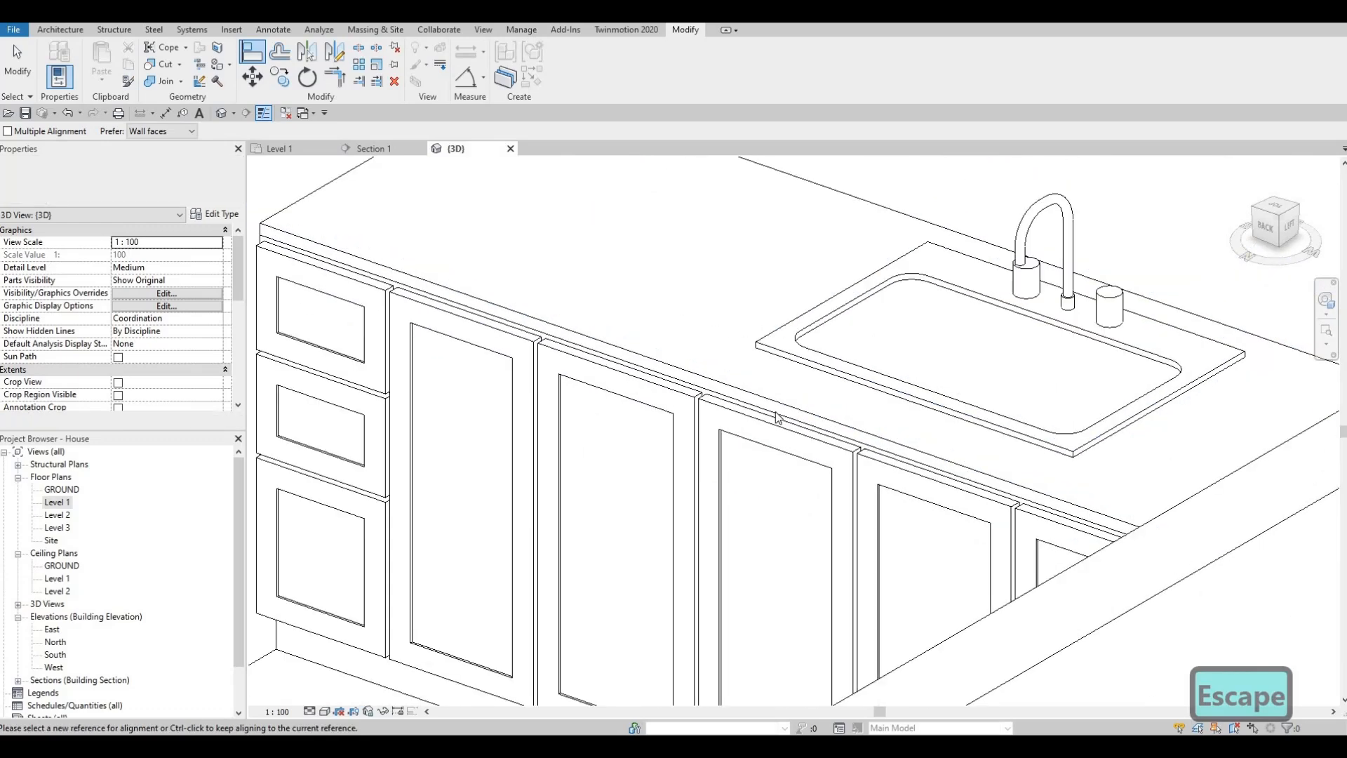
pyautogui.press('Escape')
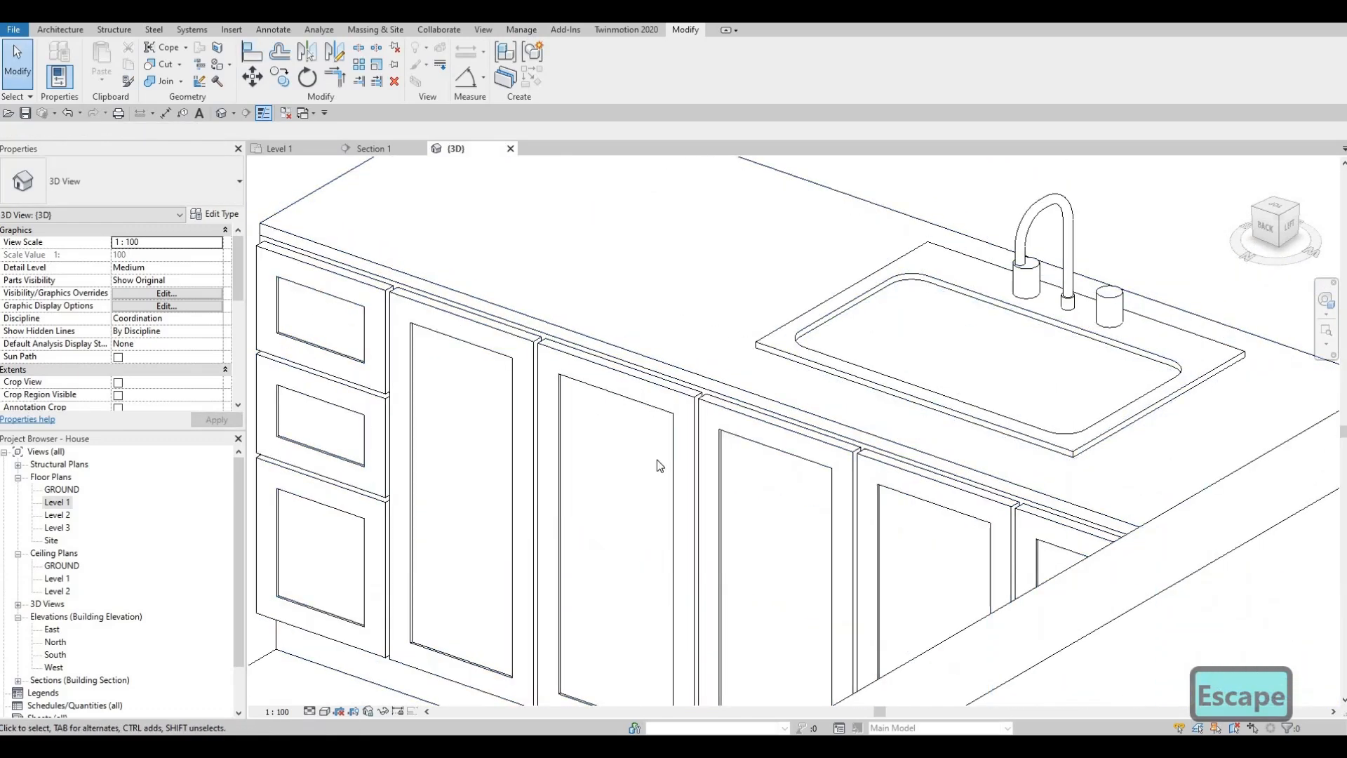
pyautogui.press('a')
pyautogui.press('l')
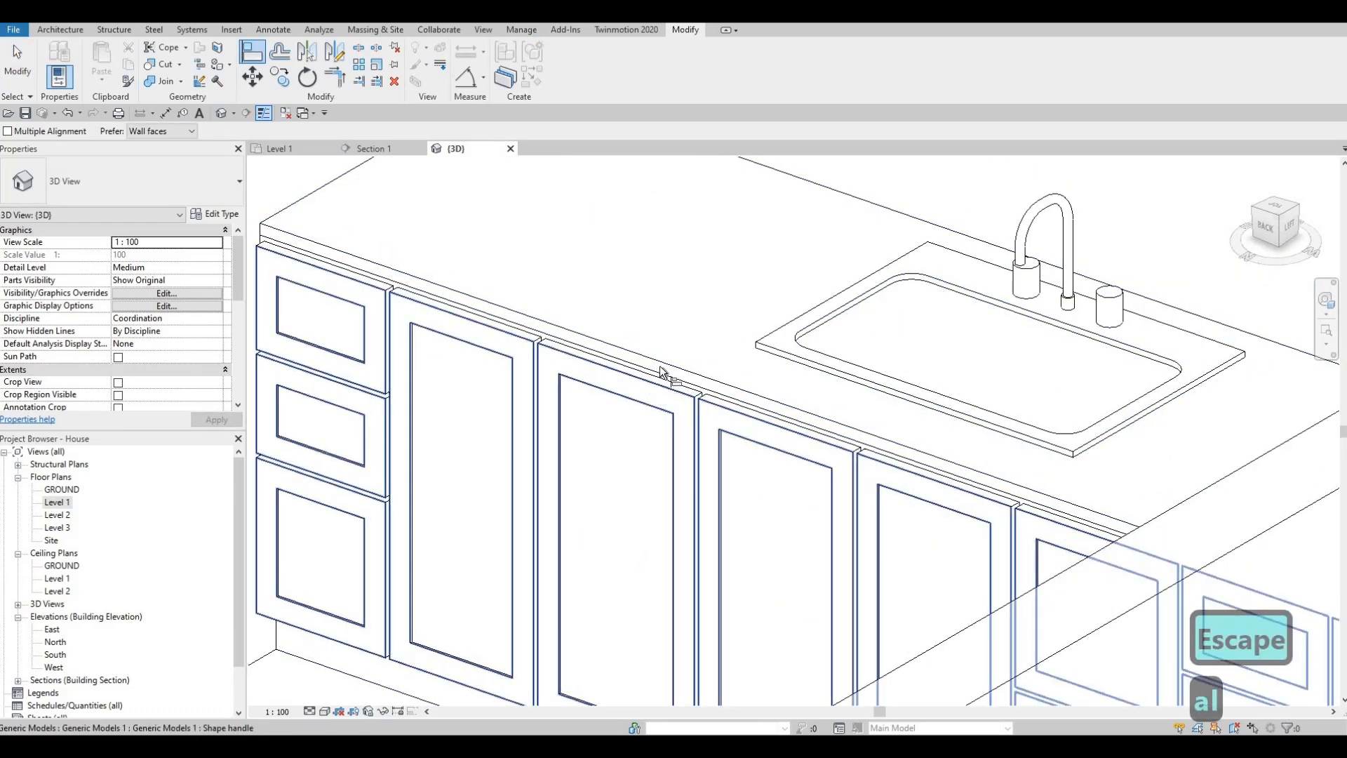
pyautogui.click(662, 370)
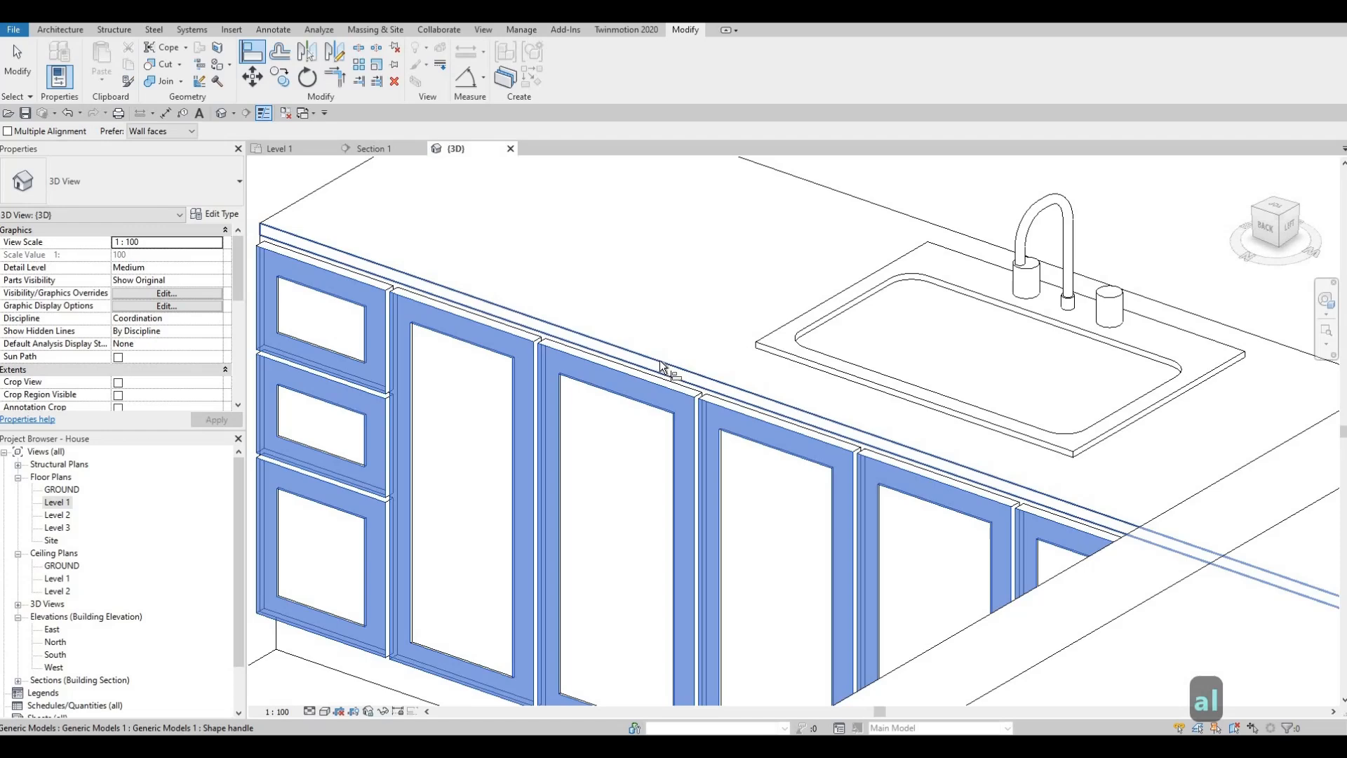
pyautogui.press('Escape')
# - Leave the Align command and examine the base cabinets and the whole kitchen from several angles in 3D
pyautogui.keyDown('shift'); pyautogui.moveTo(525, 364); pyautogui.dragTo(971, 382, button='middle'); pyautogui.keyUp('shift')
pyautogui.scroll(4, 1123, 323)
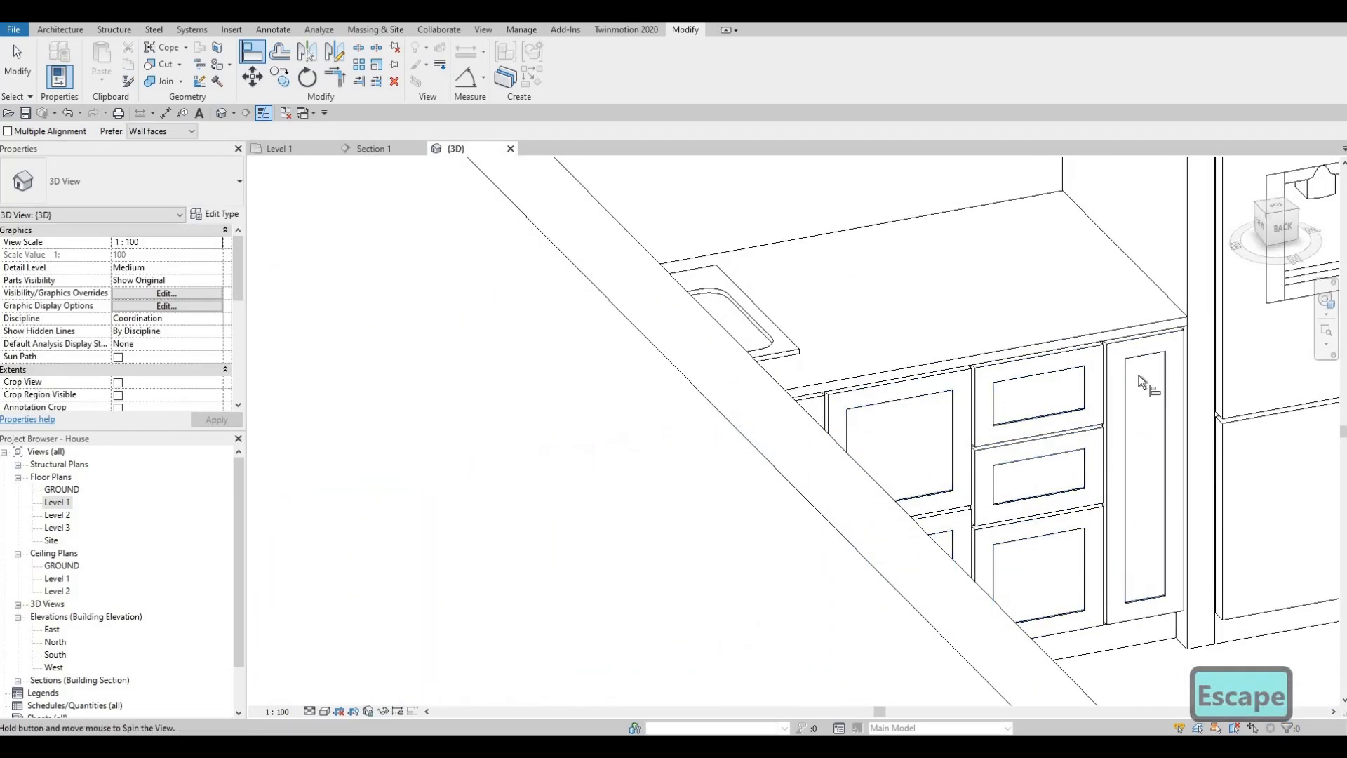
pyautogui.scroll(3, 1066, 274)
pyautogui.scroll(-7, 1030, 332)
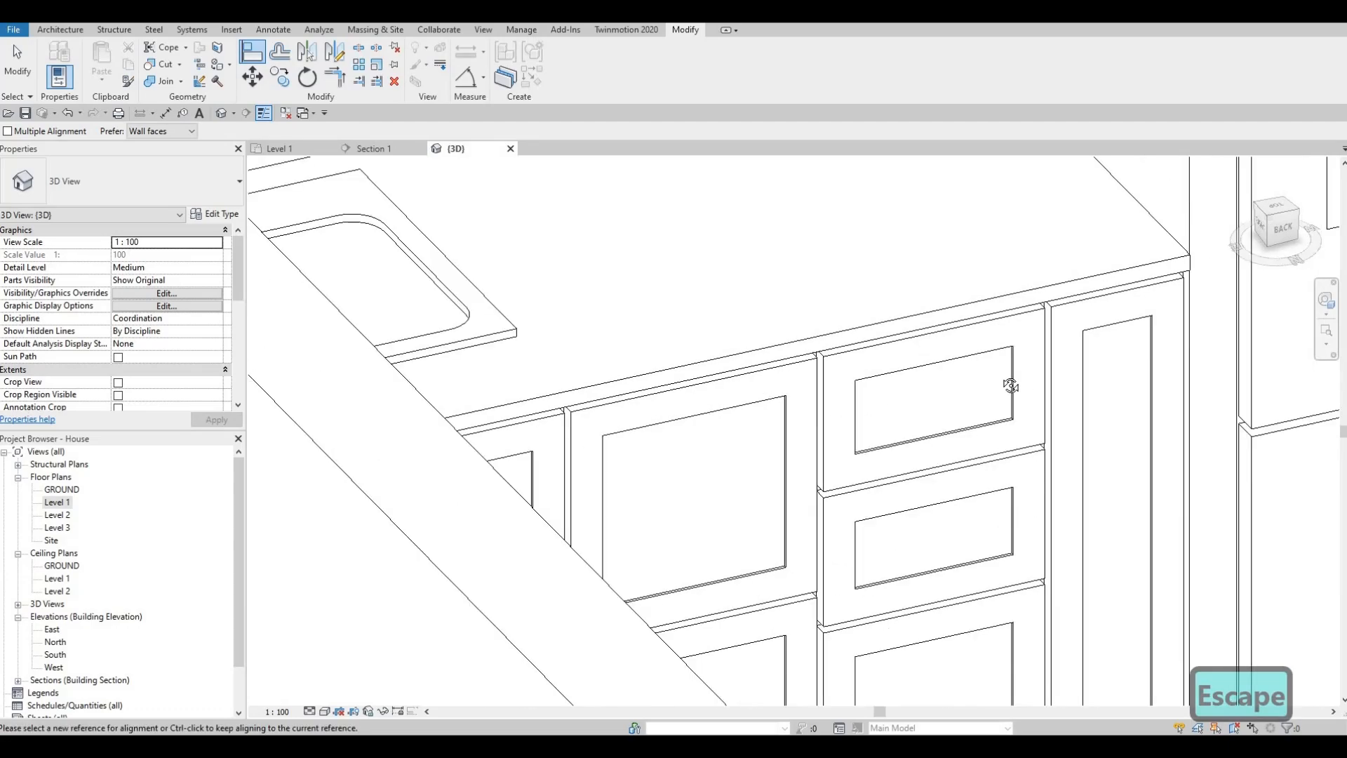
pyautogui.press('Escape')
pyautogui.keyDown('shift'); pyautogui.moveTo(767, 412); pyautogui.dragTo(764, 343, button='middle'); pyautogui.keyUp('shift')
pyautogui.scroll(-5, 788, 397)
pyautogui.keyDown('shift'); pyautogui.moveTo(882, 422); pyautogui.dragTo(845, 644, button='middle'); pyautogui.keyUp('shift')
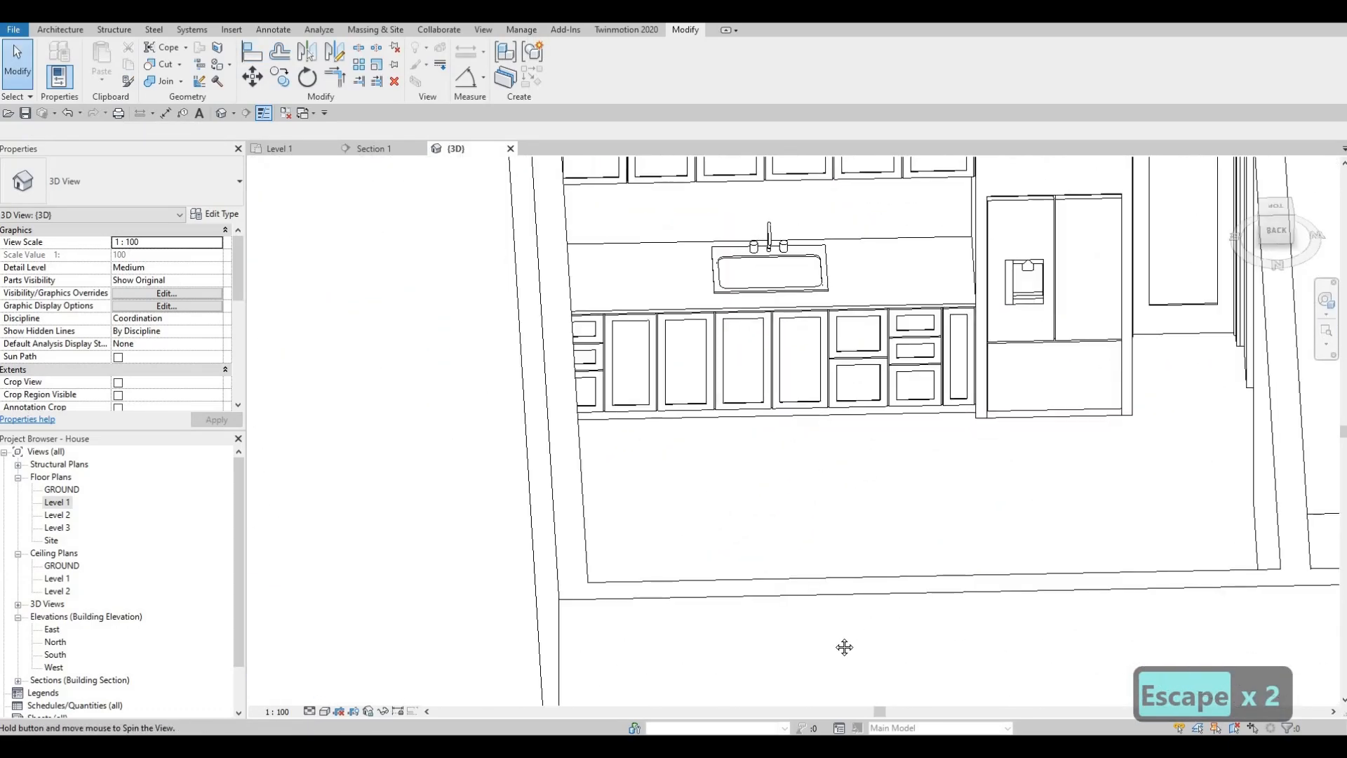
pyautogui.keyDown('shift'); pyautogui.moveTo(842, 571); pyautogui.dragTo(844, 547, button='middle'); pyautogui.keyUp('shift')
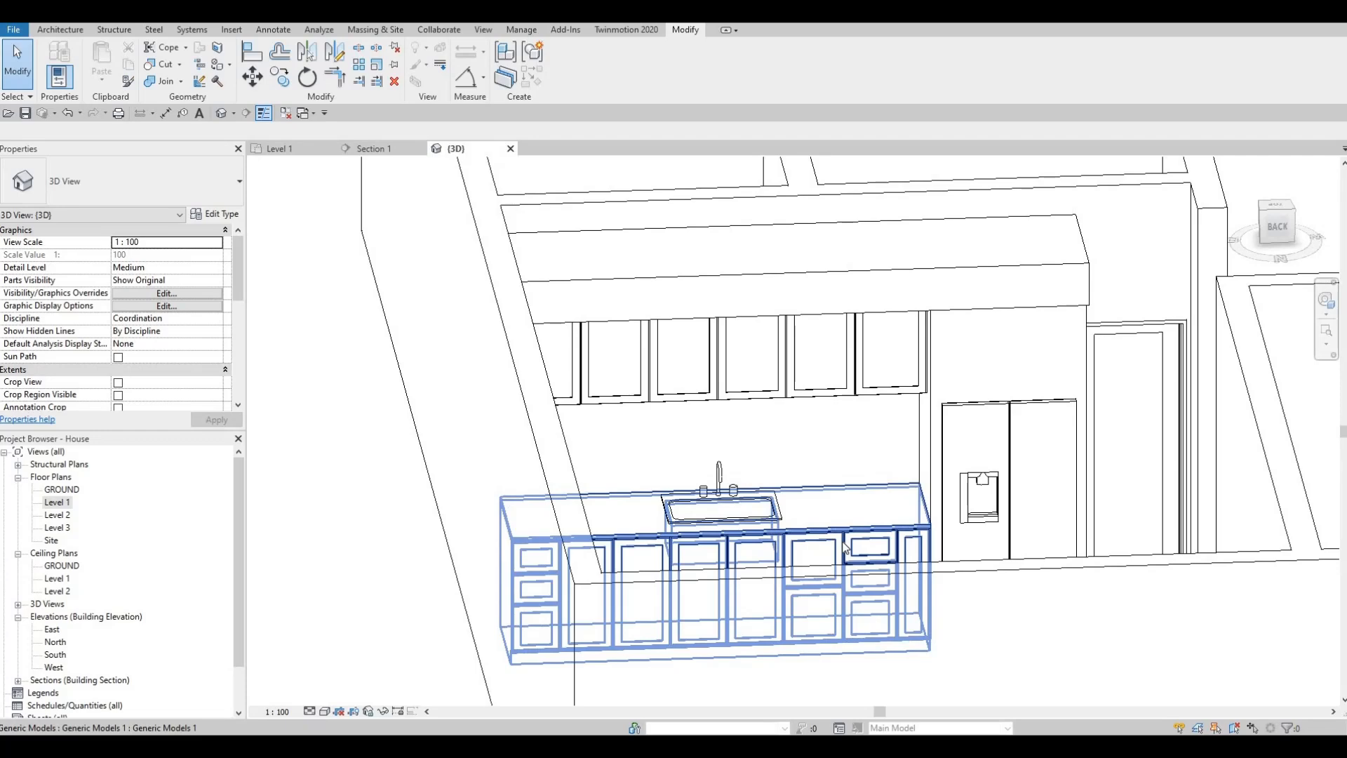
pyautogui.scroll(-3, 737, 551)
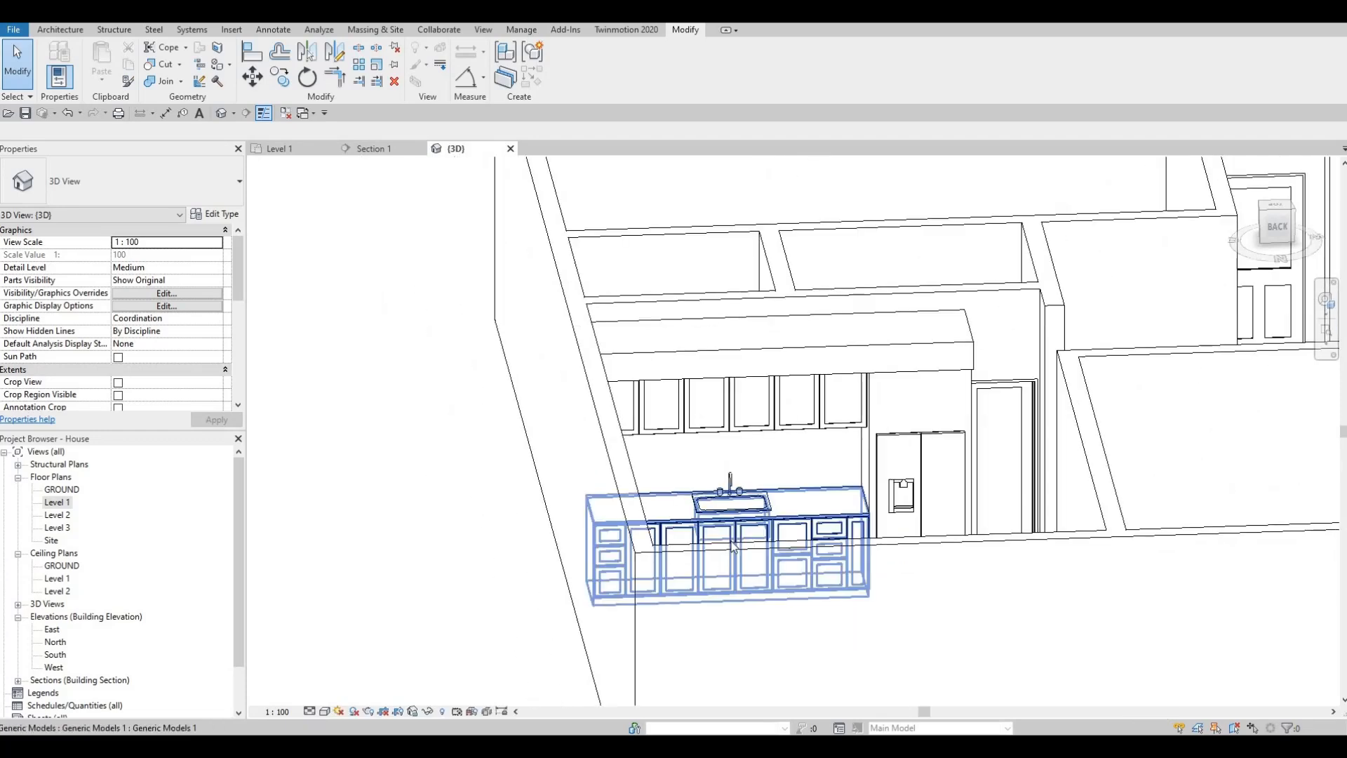
pyautogui.keyDown('shift'); pyautogui.moveTo(733, 547); pyautogui.dragTo(361, 457, button='middle'); pyautogui.keyUp('shift')
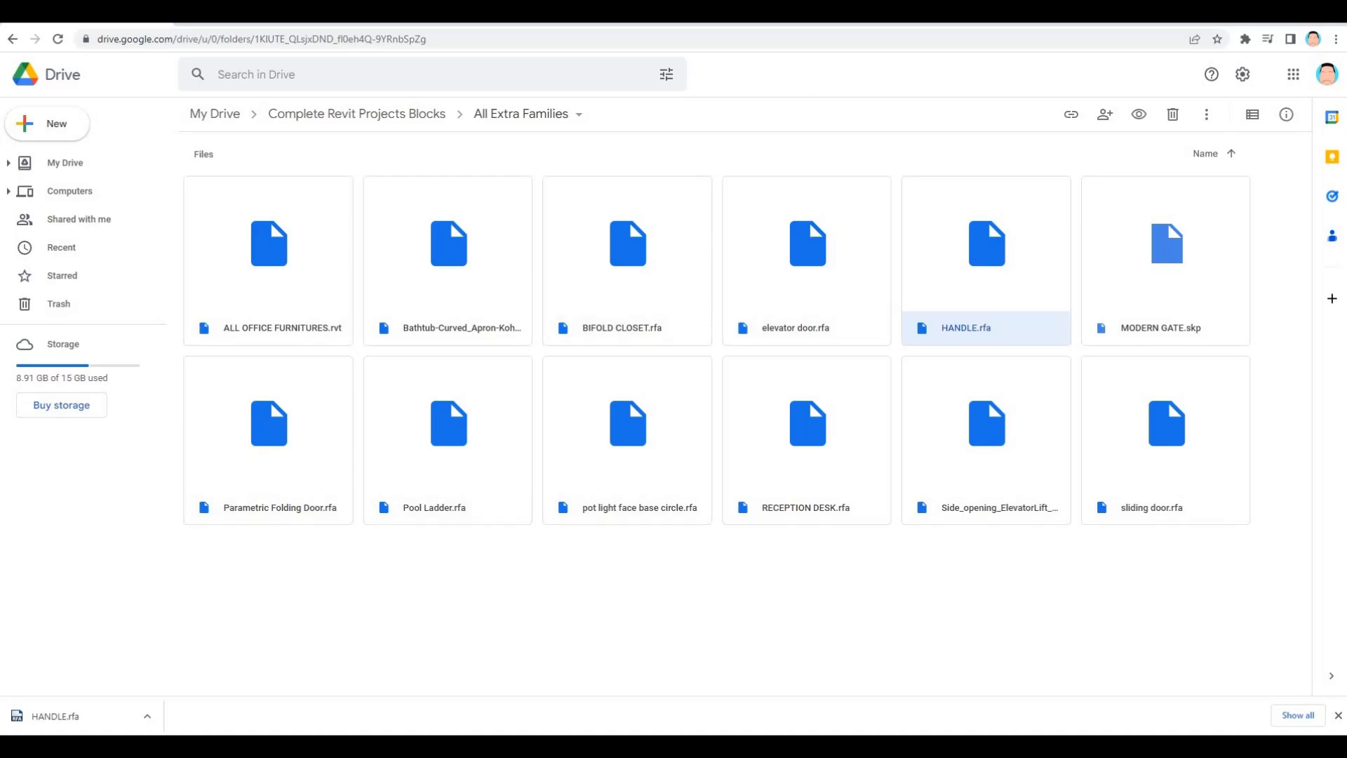
# - Switch from Google Drive back to Revit and start placing the HANDLE component on faces
pyautogui.moveTo(842, 25); pyautogui.dragTo(2, 210)
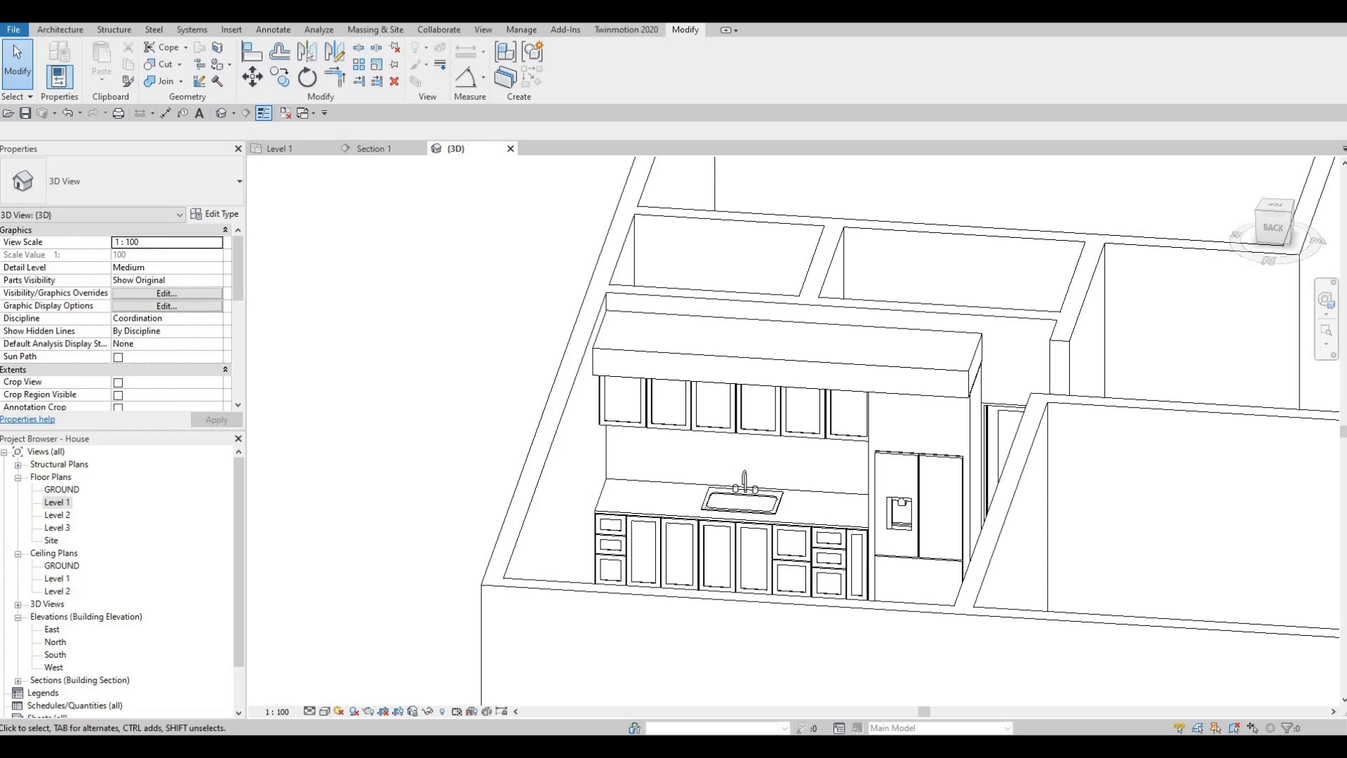
pyautogui.scroll(-2, 421, 342)
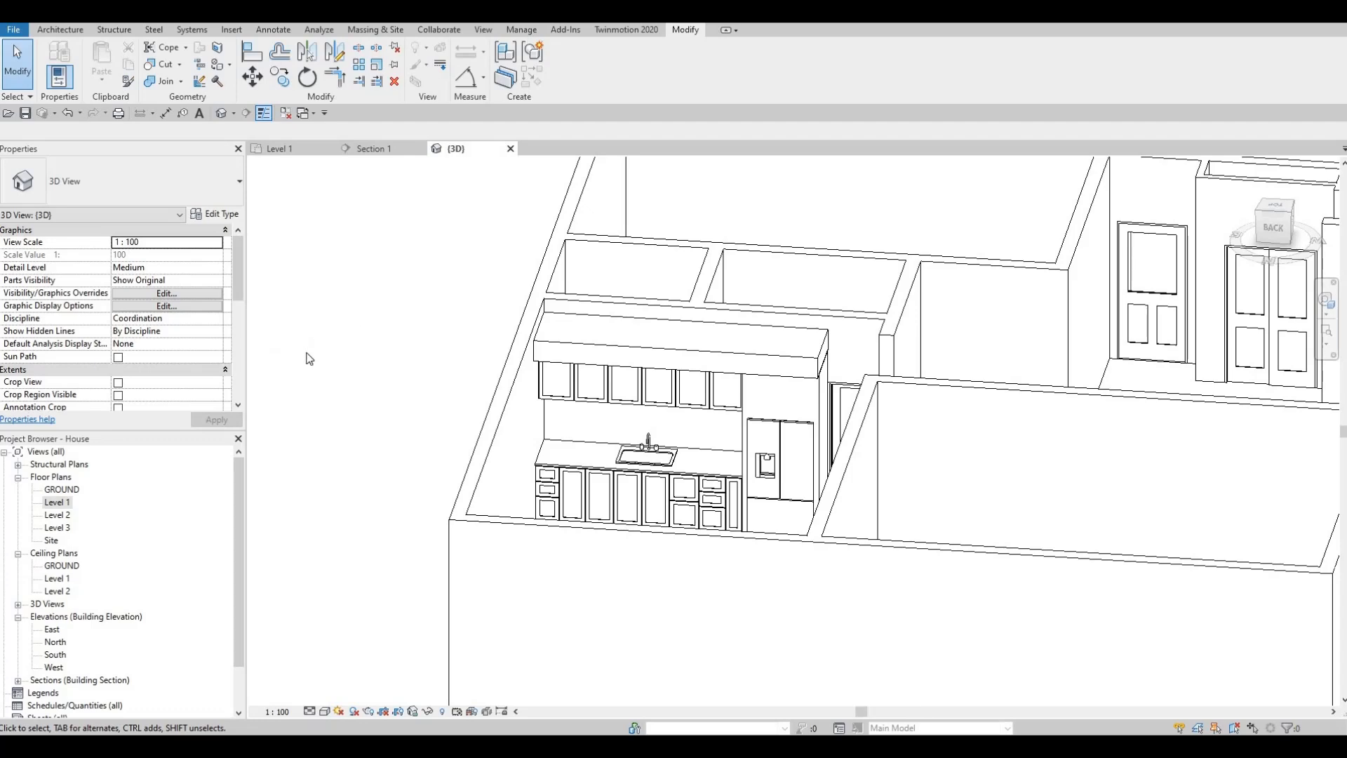
pyautogui.press('c')
pyautogui.press('m')
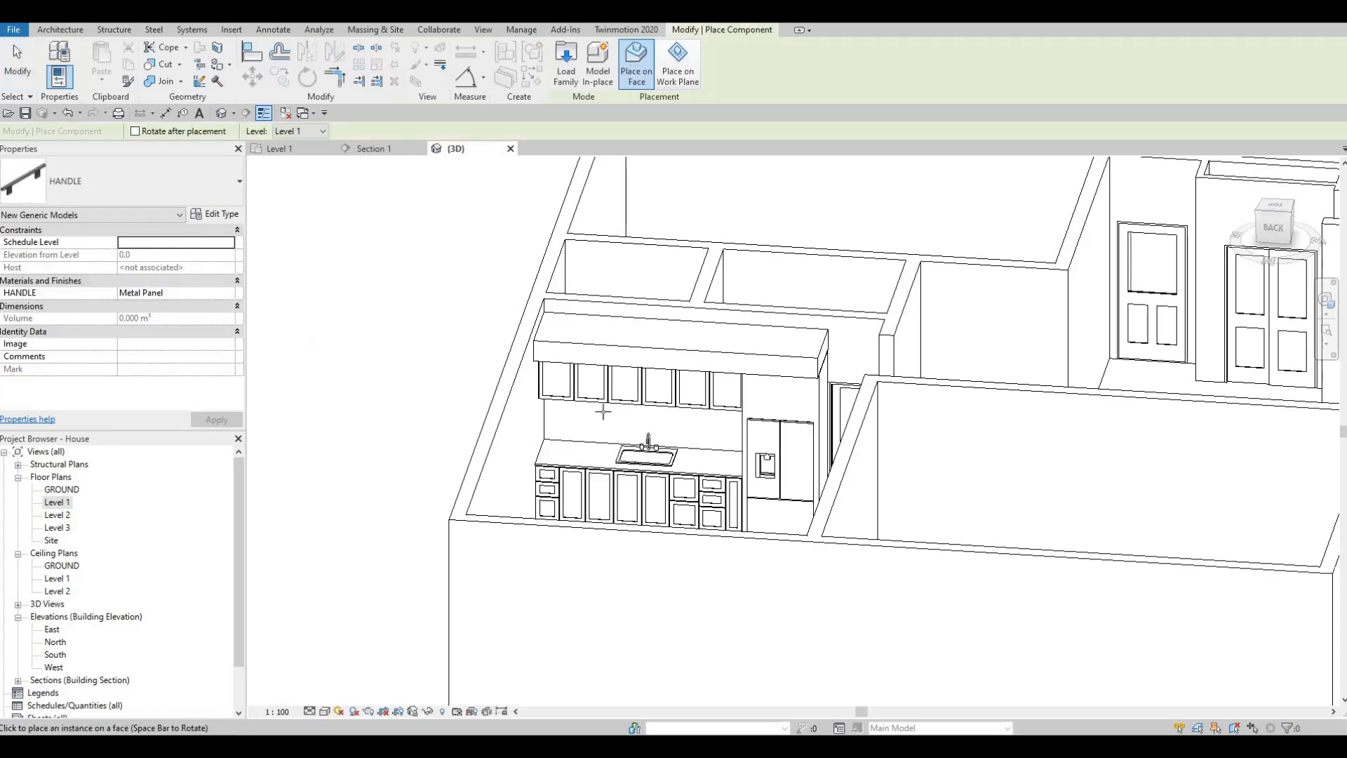
pyautogui.scroll(6, 547, 308)
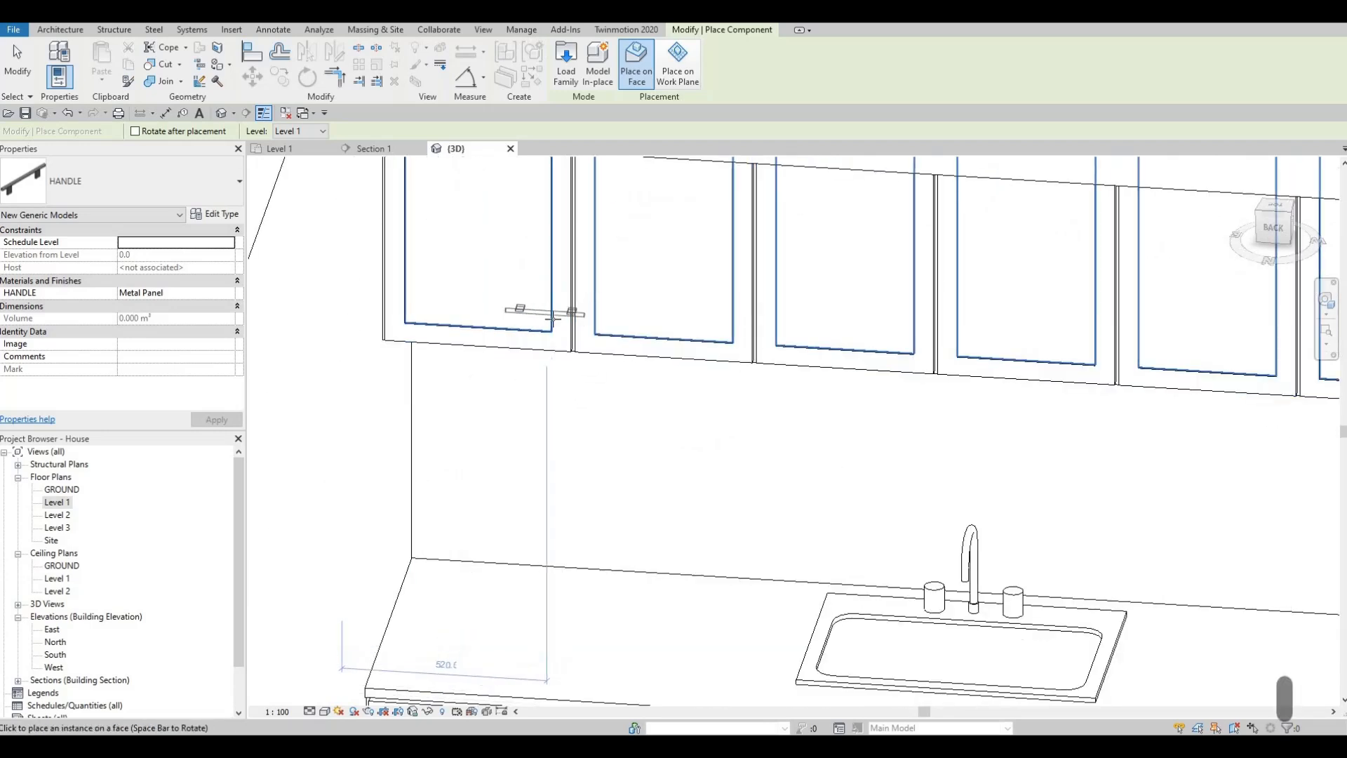
pyautogui.scroll(3, 555, 302)
pyautogui.scroll(-8, 634, 313)
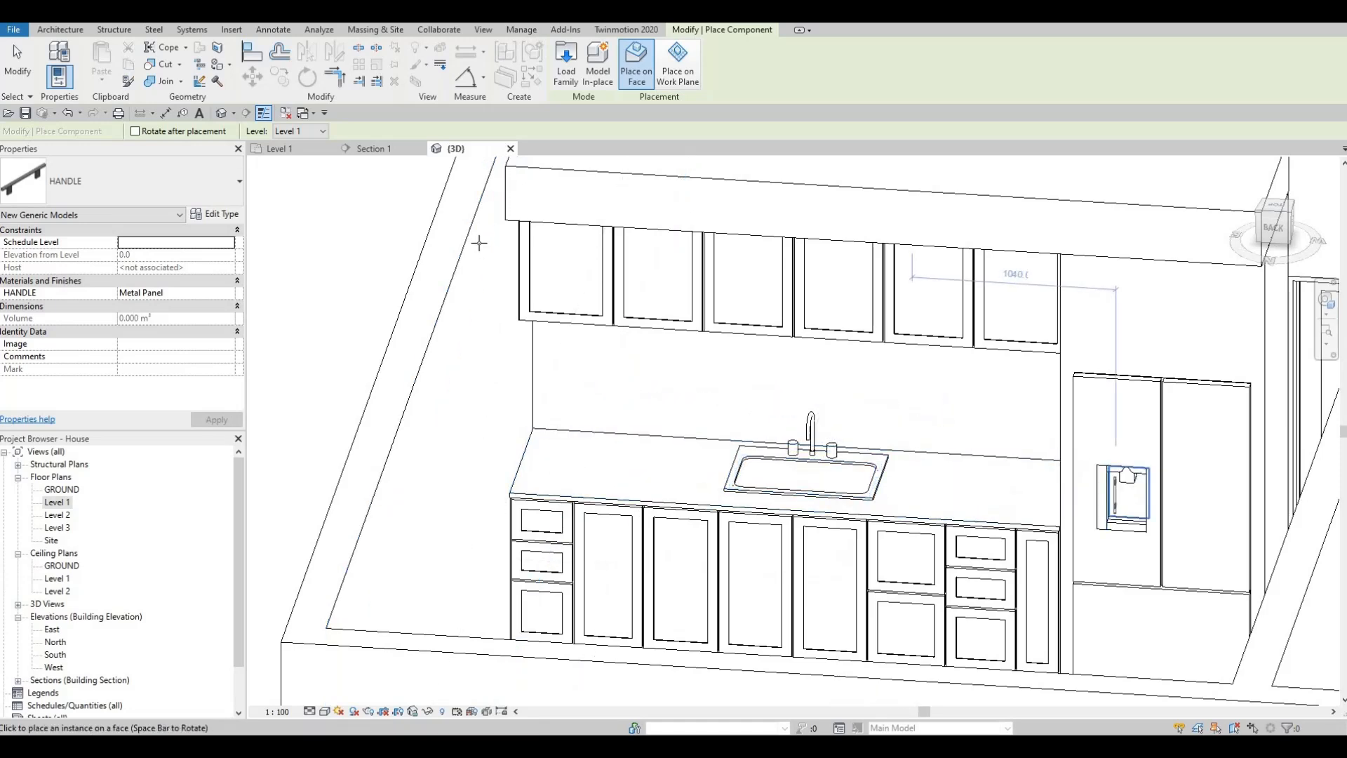
# - Place a vertical HANDLE in Section 1 on the first wall cabinet door, near the lower end of its right stile
pyautogui.click(378, 150)
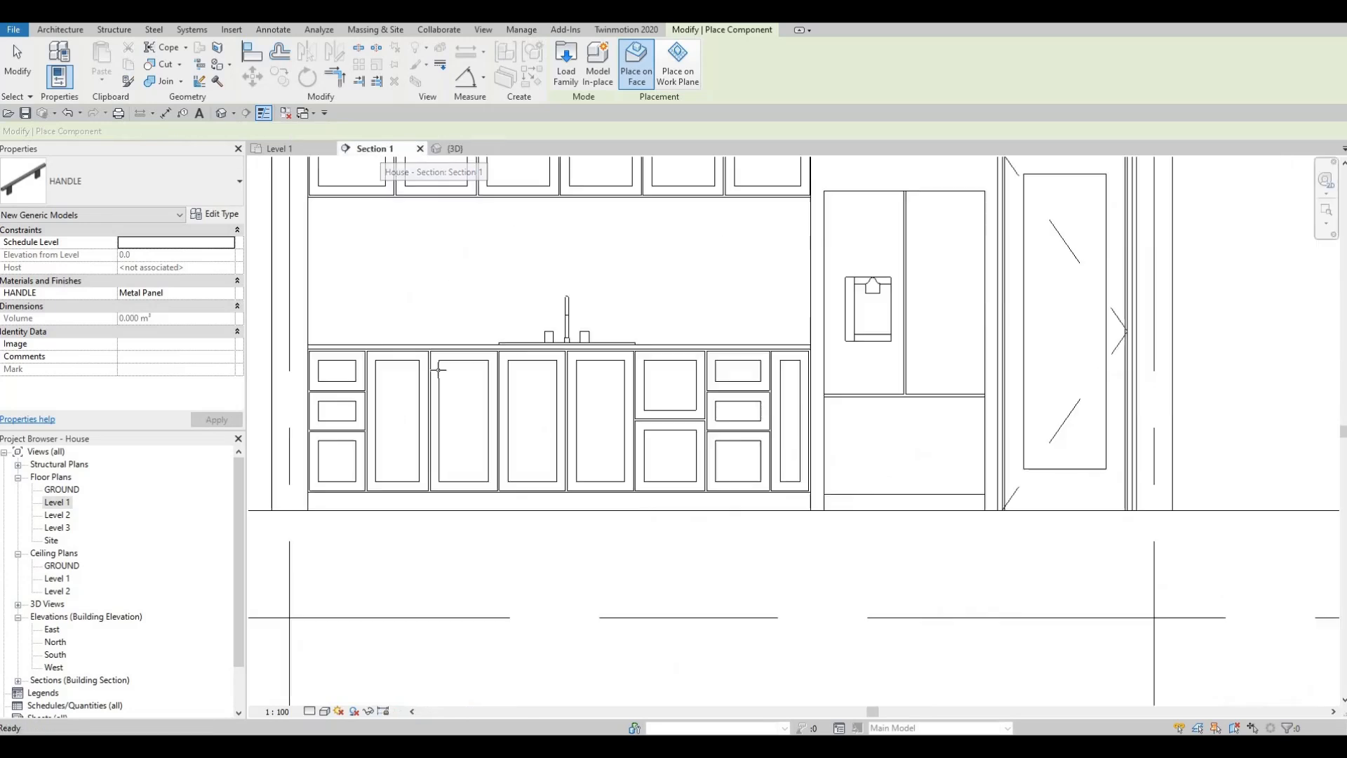
pyautogui.moveTo(437, 370); pyautogui.dragTo(654, 480, button='middle')
pyautogui.scroll(1, 655, 436)
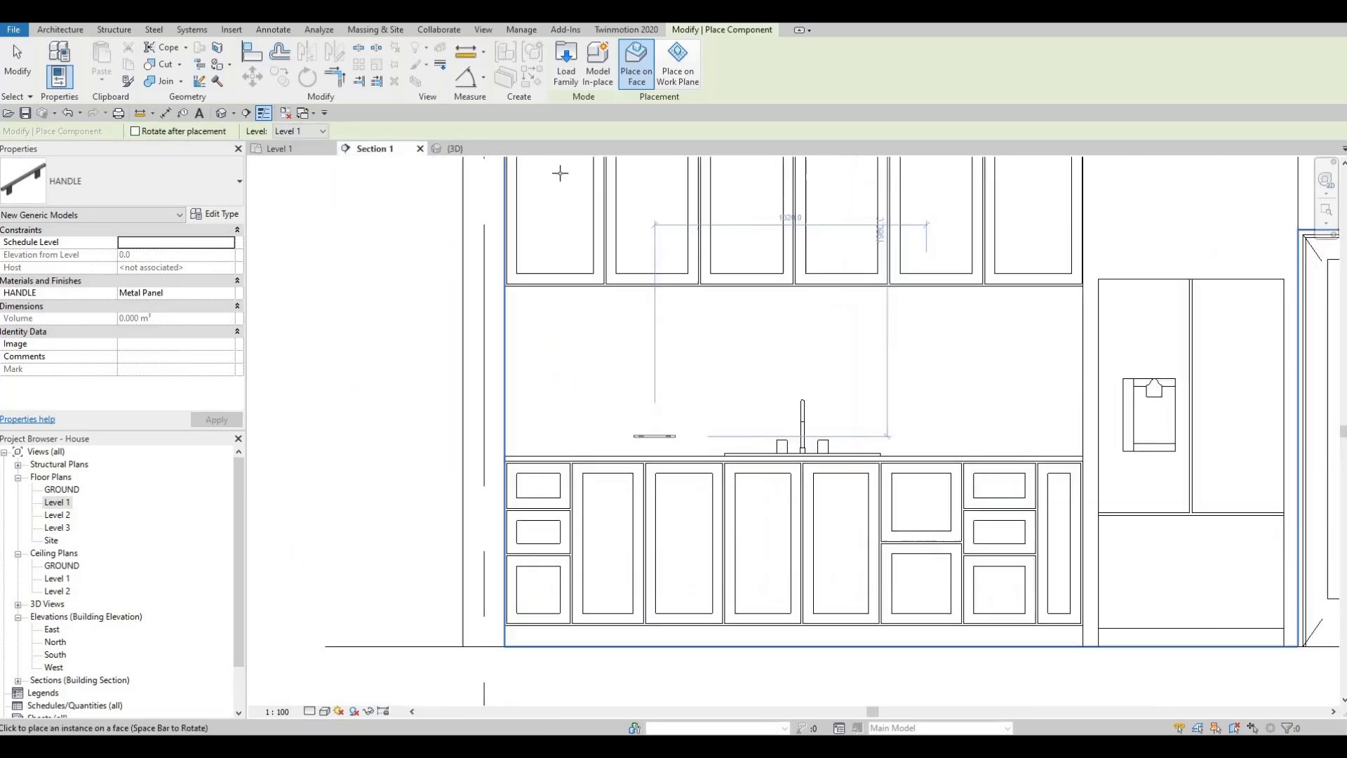
pyautogui.scroll(5, 561, 179)
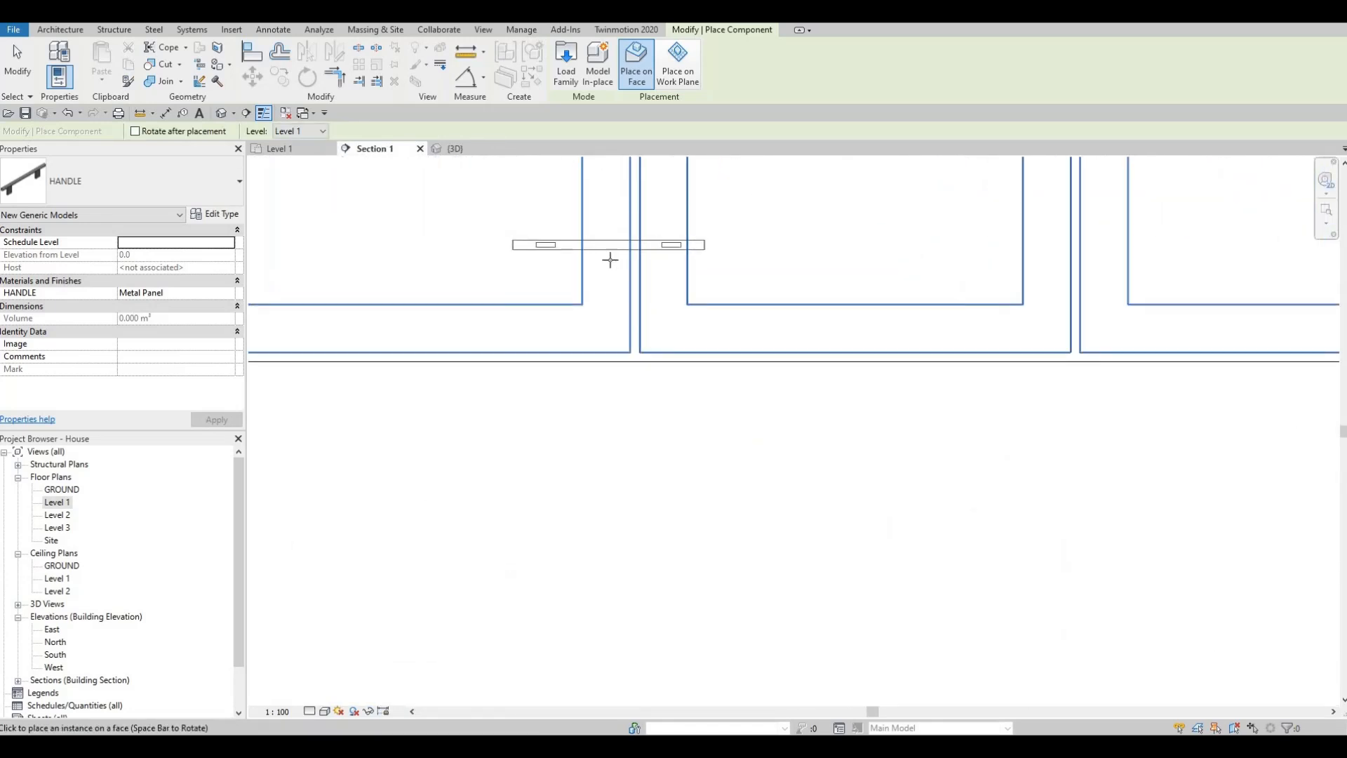
pyautogui.press('space')
pyautogui.scroll(3, 609, 258)
pyautogui.moveTo(610, 257); pyautogui.dragTo(609, 364, button='middle')
pyautogui.scroll(-6, 610, 363)
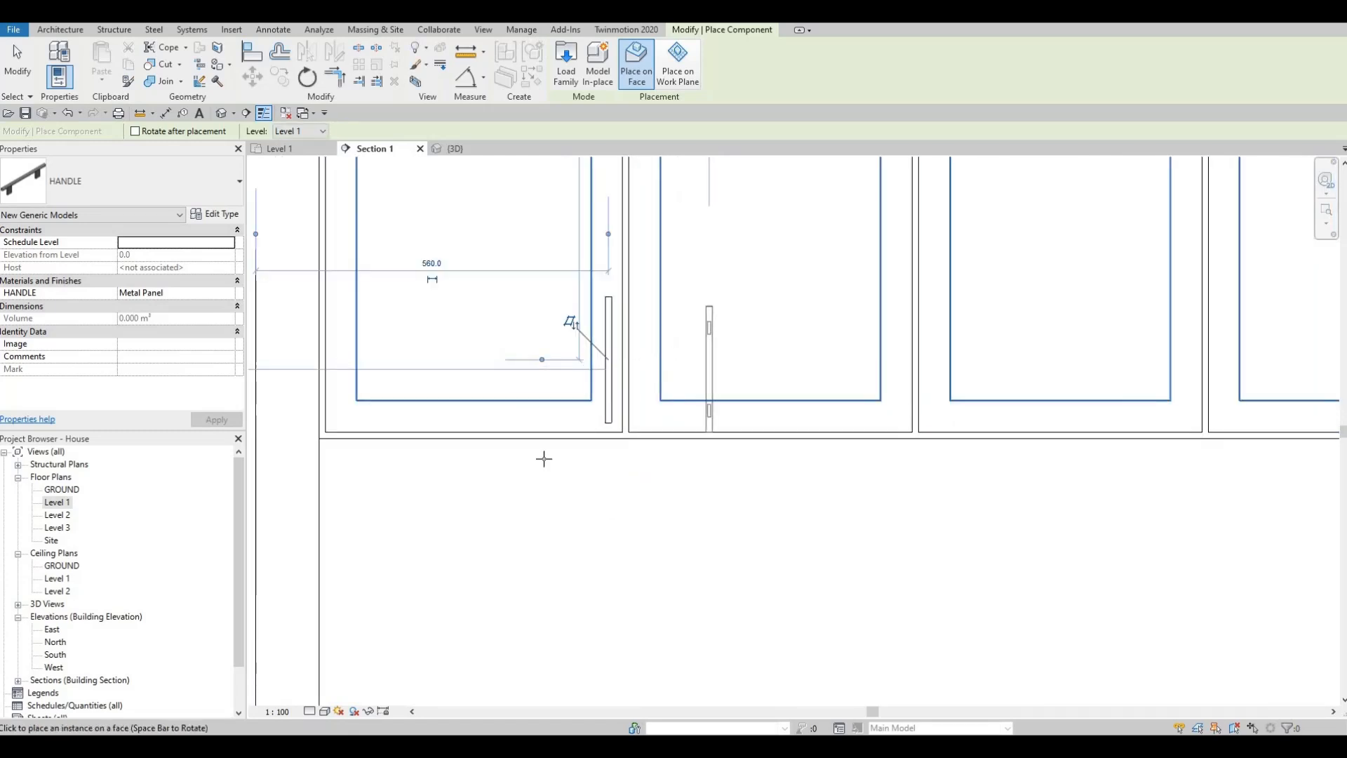
# - Place a horizontal HANDLE centred on the upper recess edge of the top drawer front in the left three-drawer column
pyautogui.scroll(-1, 541, 337)
pyautogui.scroll(-2, 600, 361)
pyautogui.scroll(-2, 709, 385)
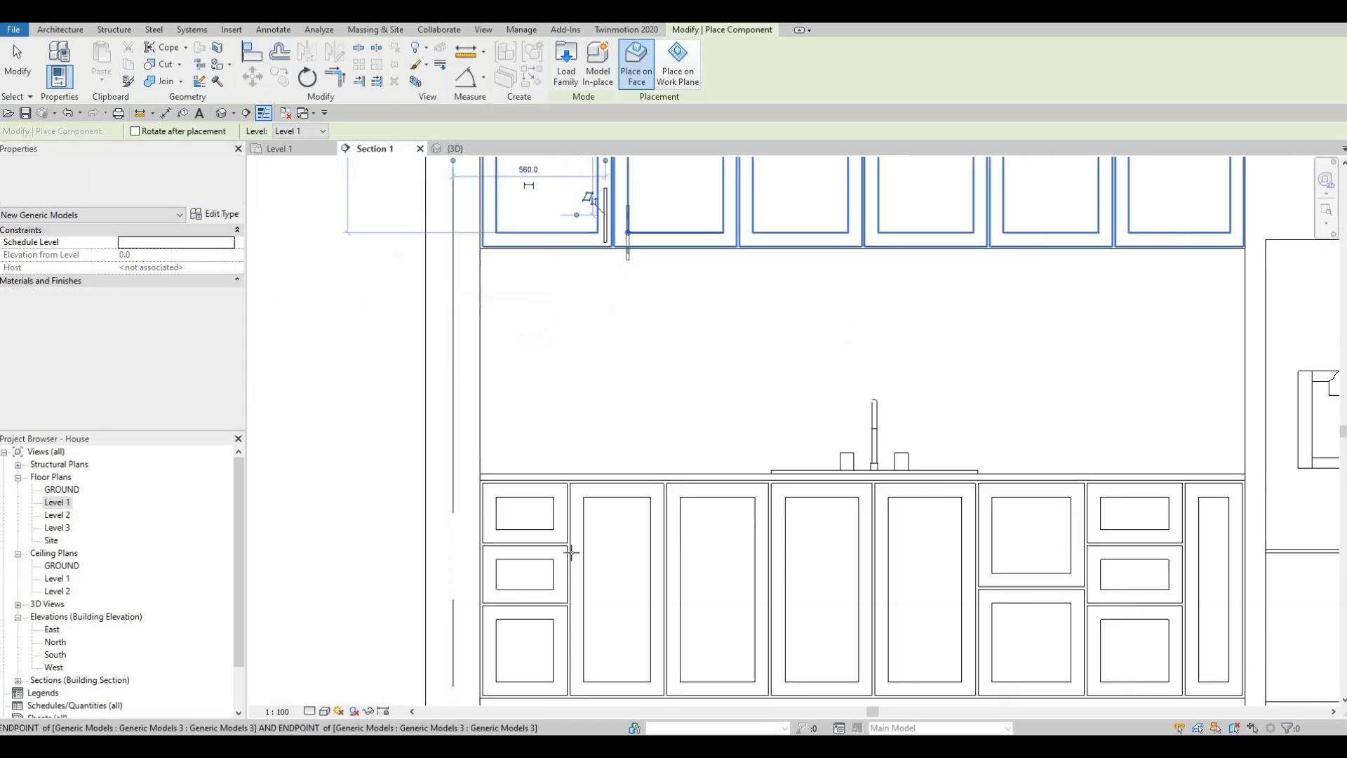
pyautogui.scroll(7, 512, 505)
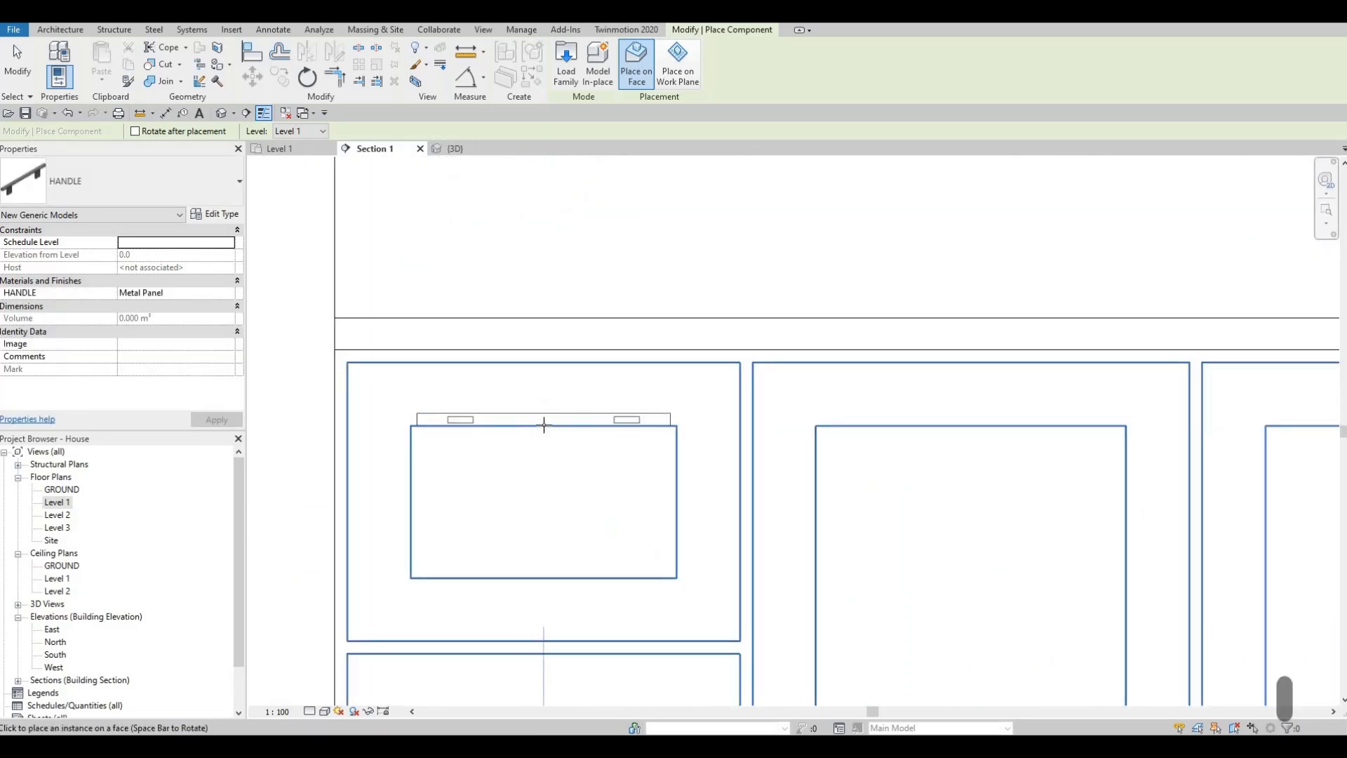
pyautogui.scroll(-2, 541, 393)
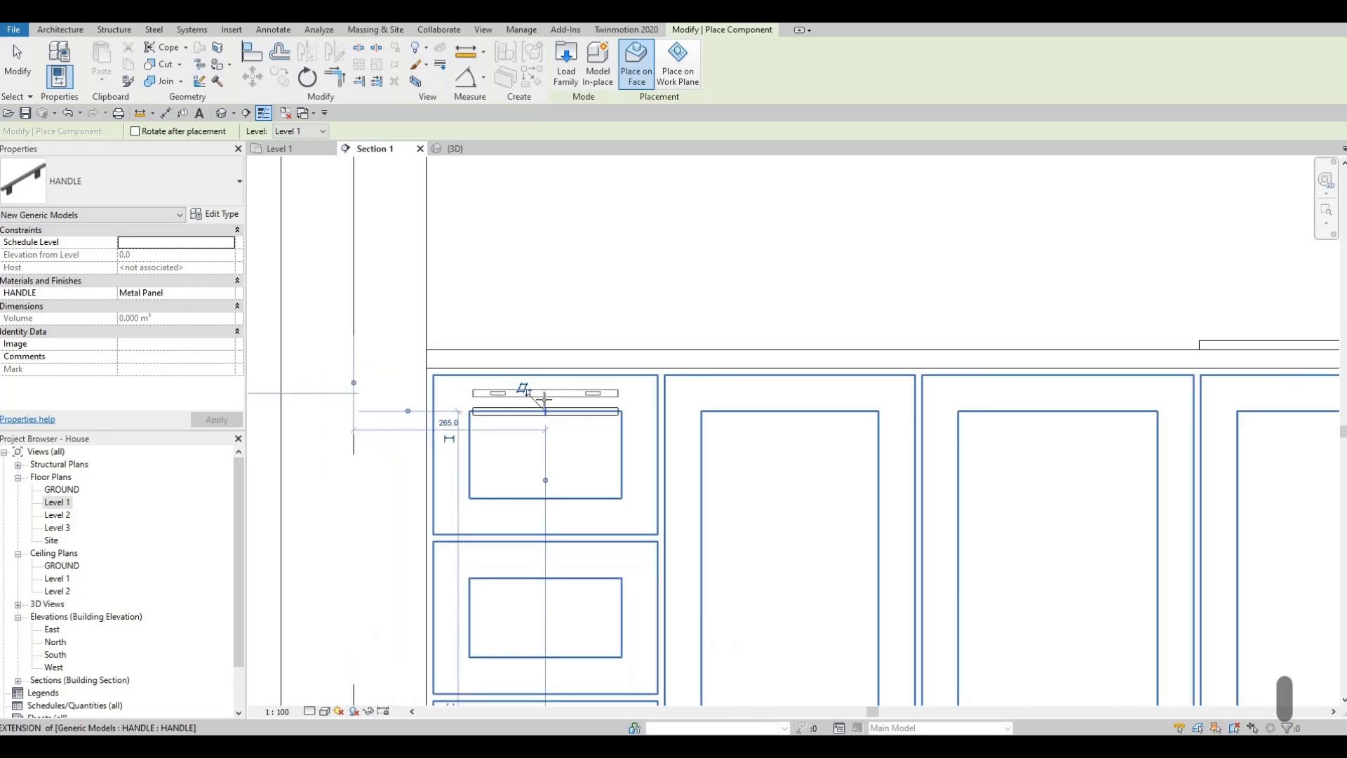
pyautogui.scroll(5, 561, 456)
pyautogui.scroll(-2, 527, 450)
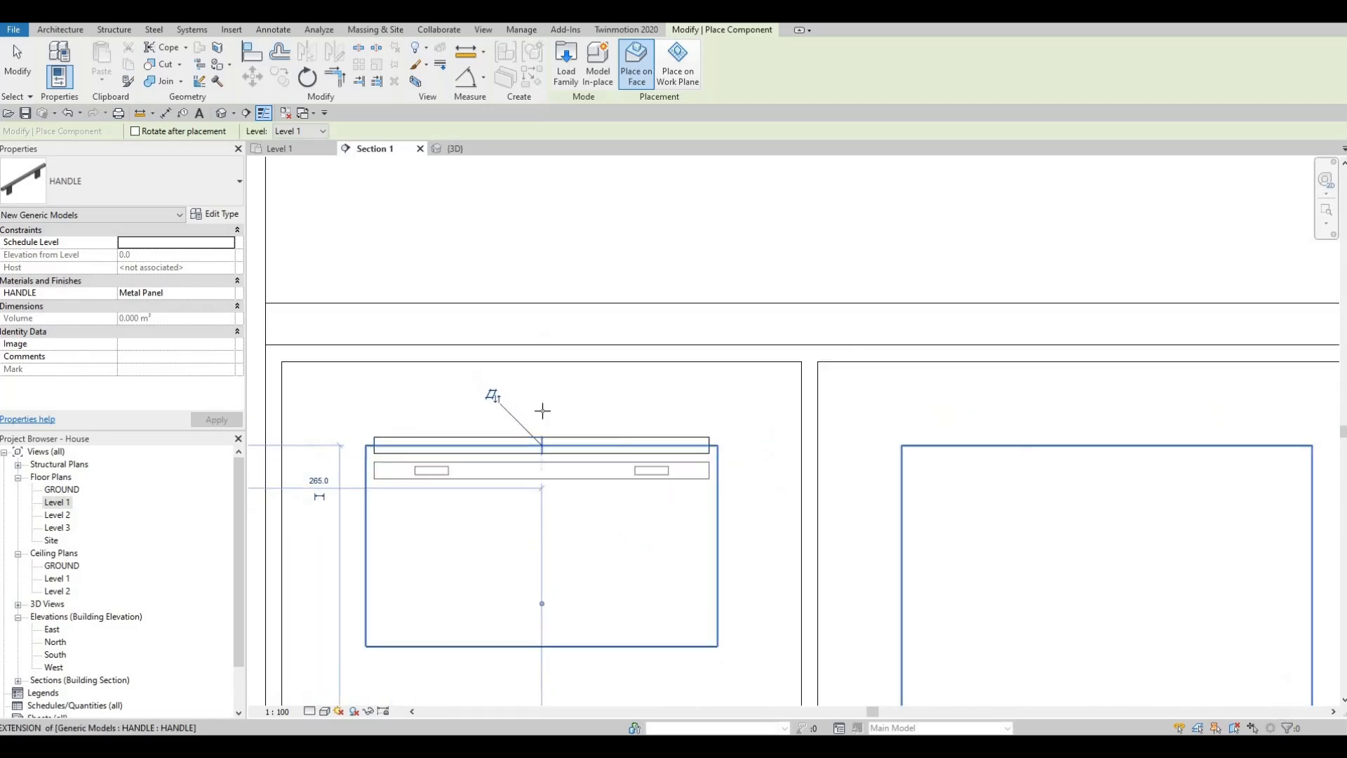
# - Place a horizontal HANDLE centred above the recessed panel of the upper front in the two-front column right of the sink
pyautogui.scroll(-4, 646, 424)
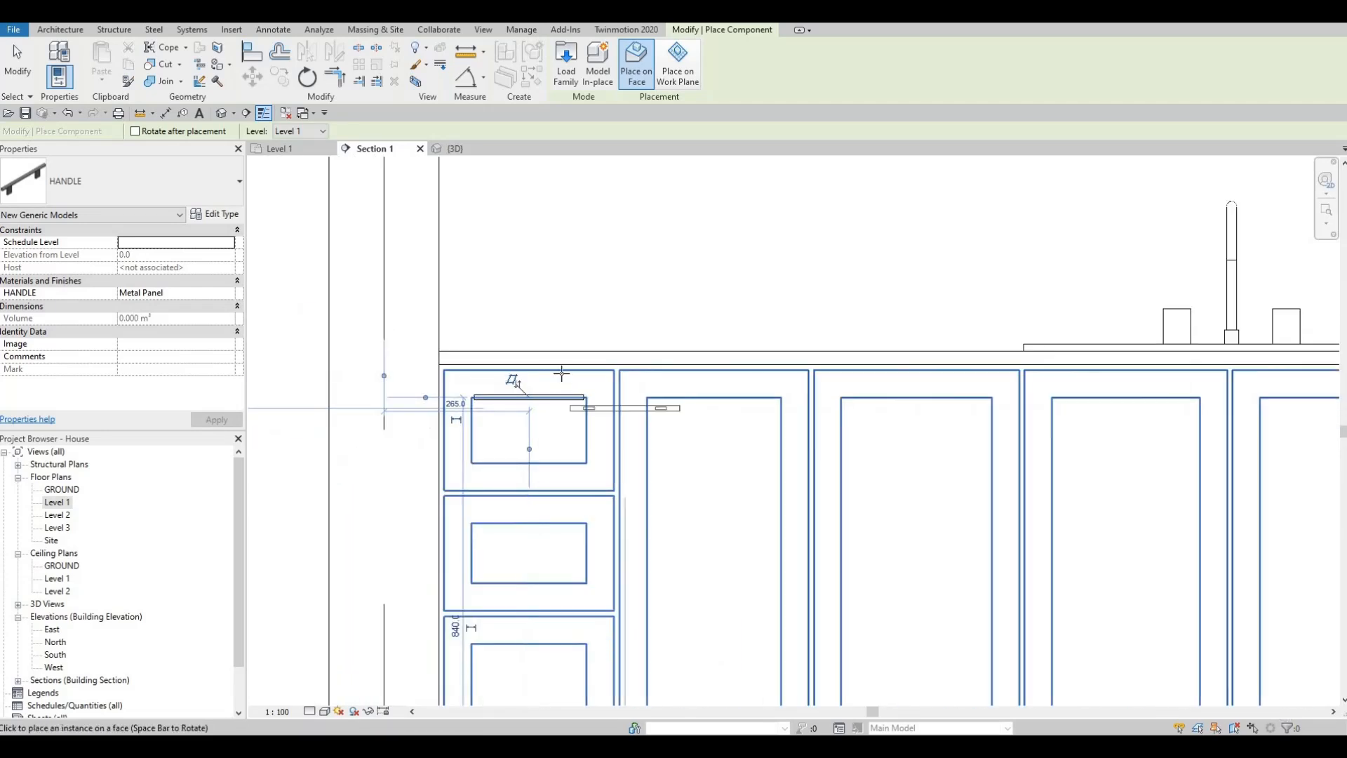
pyautogui.scroll(-2, 602, 380)
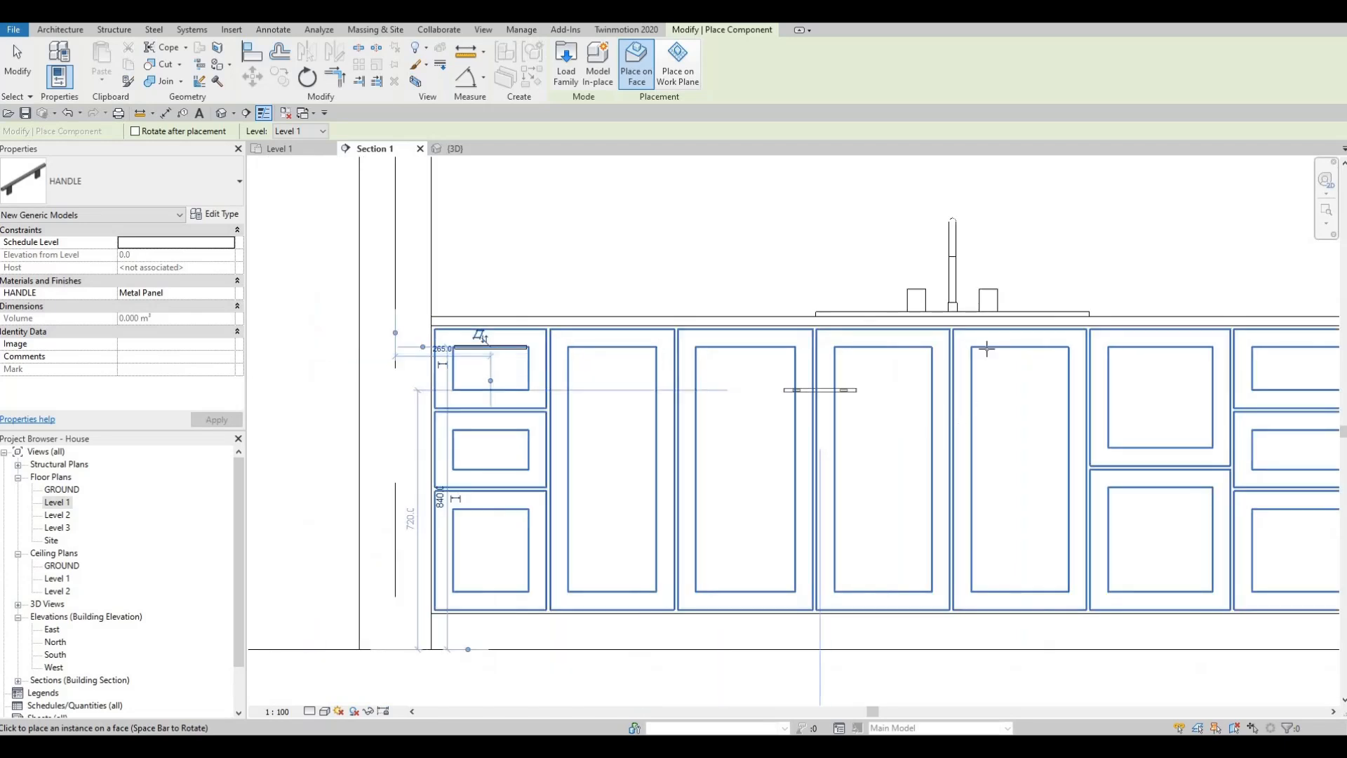
pyautogui.scroll(5, 929, 321)
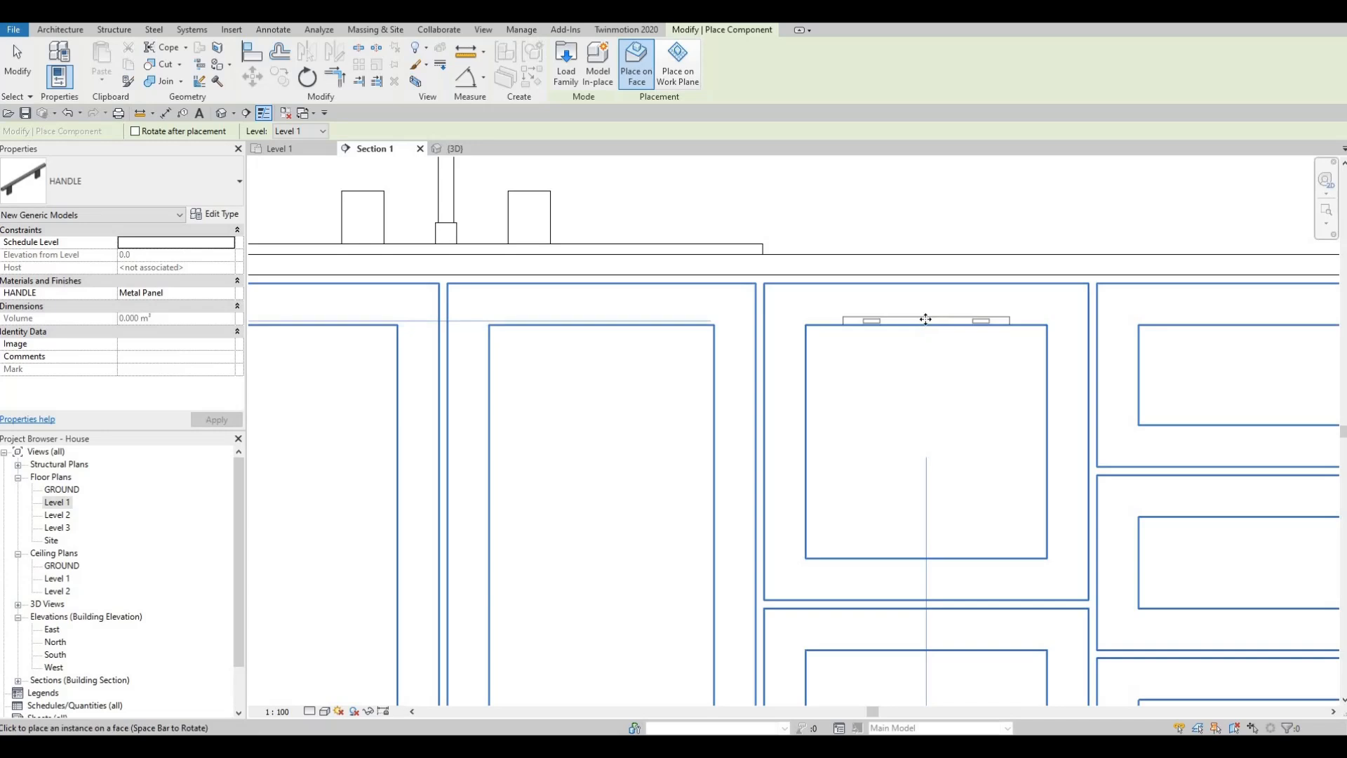
pyautogui.click(923, 320)
pyautogui.scroll(-4, 924, 320)
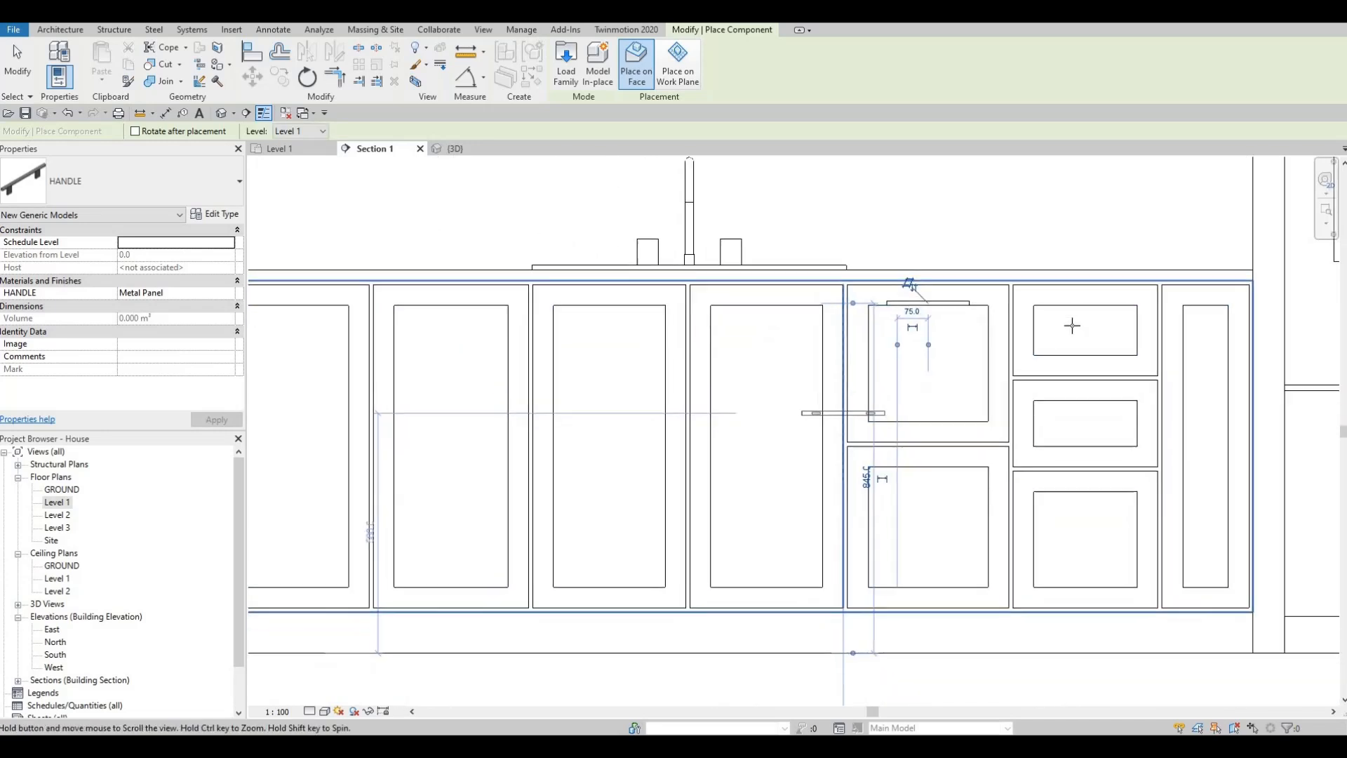
pyautogui.scroll(2, 1049, 348)
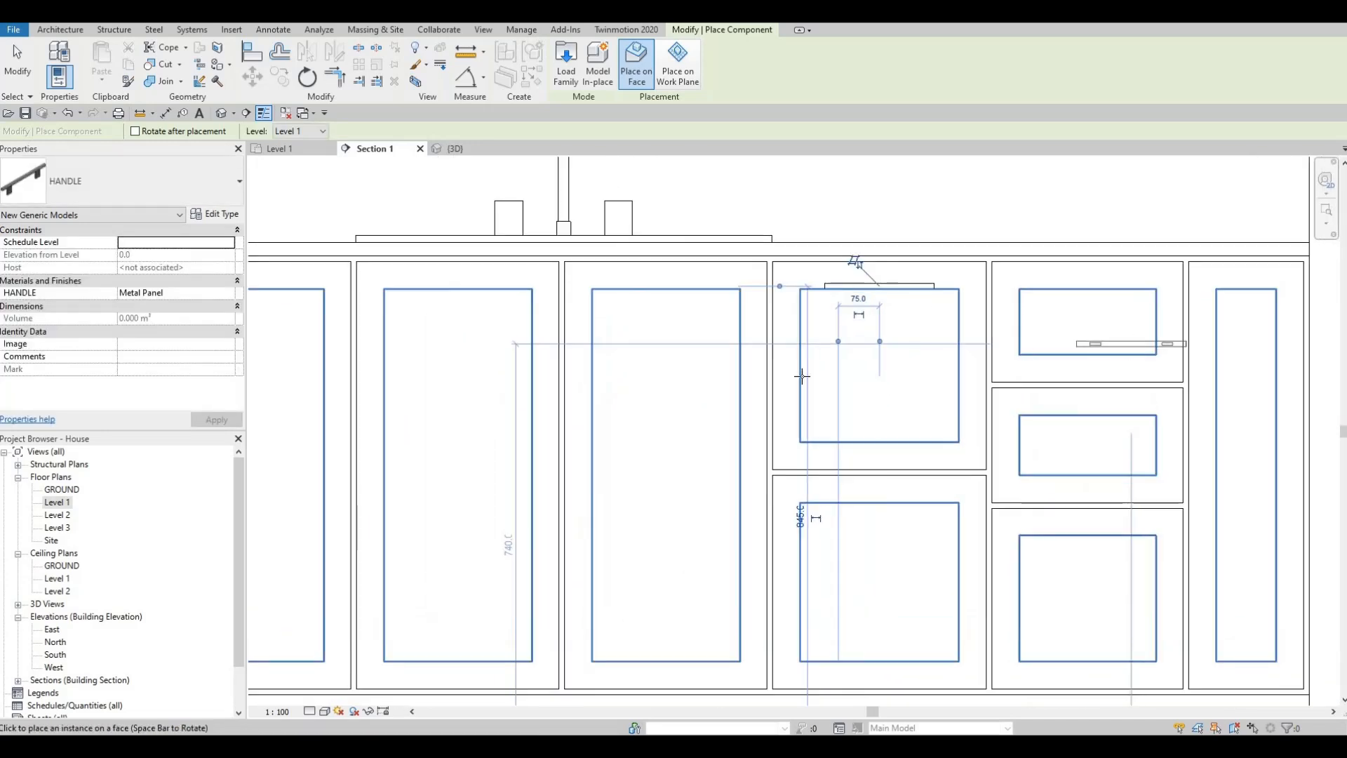
# - Place a vertical HANDLE on the right-hand sink door, near the upper end of its left stile
pyautogui.scroll(-2, 744, 338)
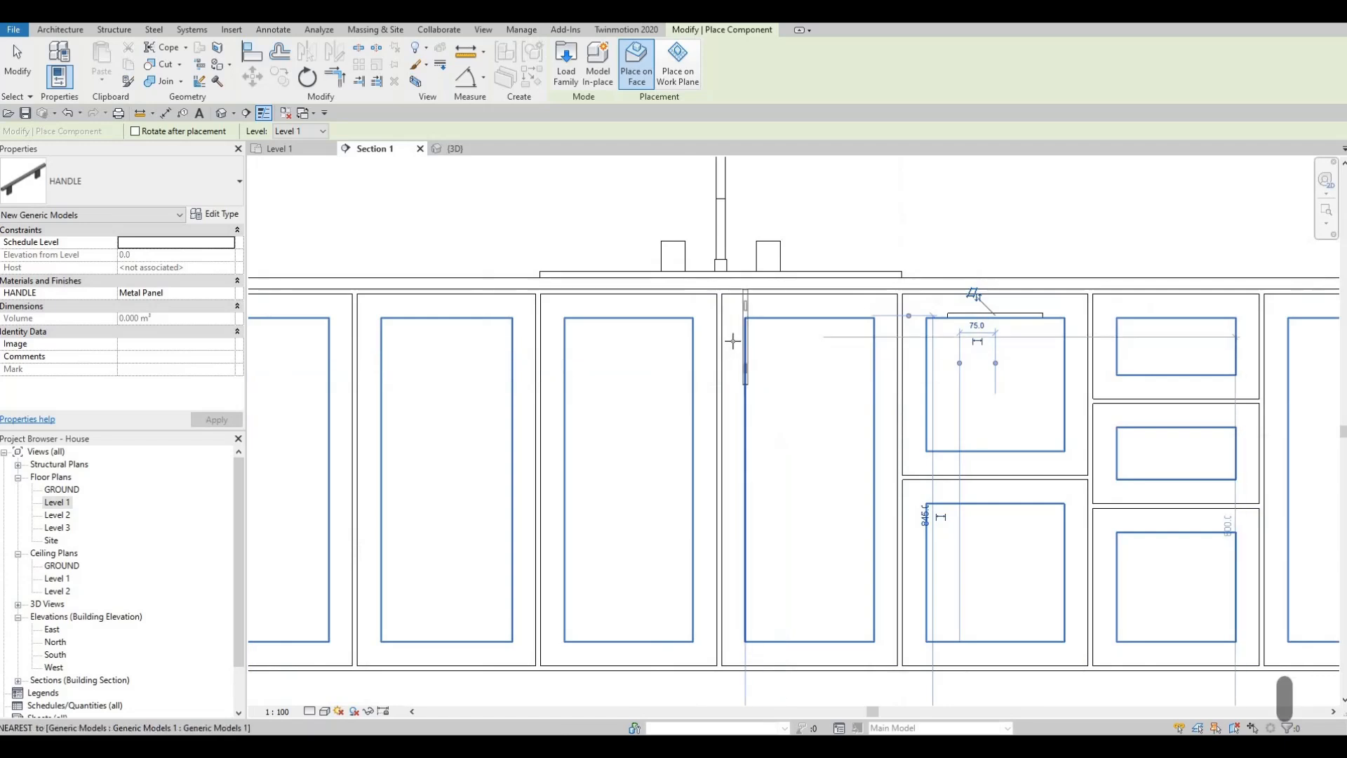
pyautogui.scroll(3, 734, 347)
pyautogui.scroll(1, 734, 348)
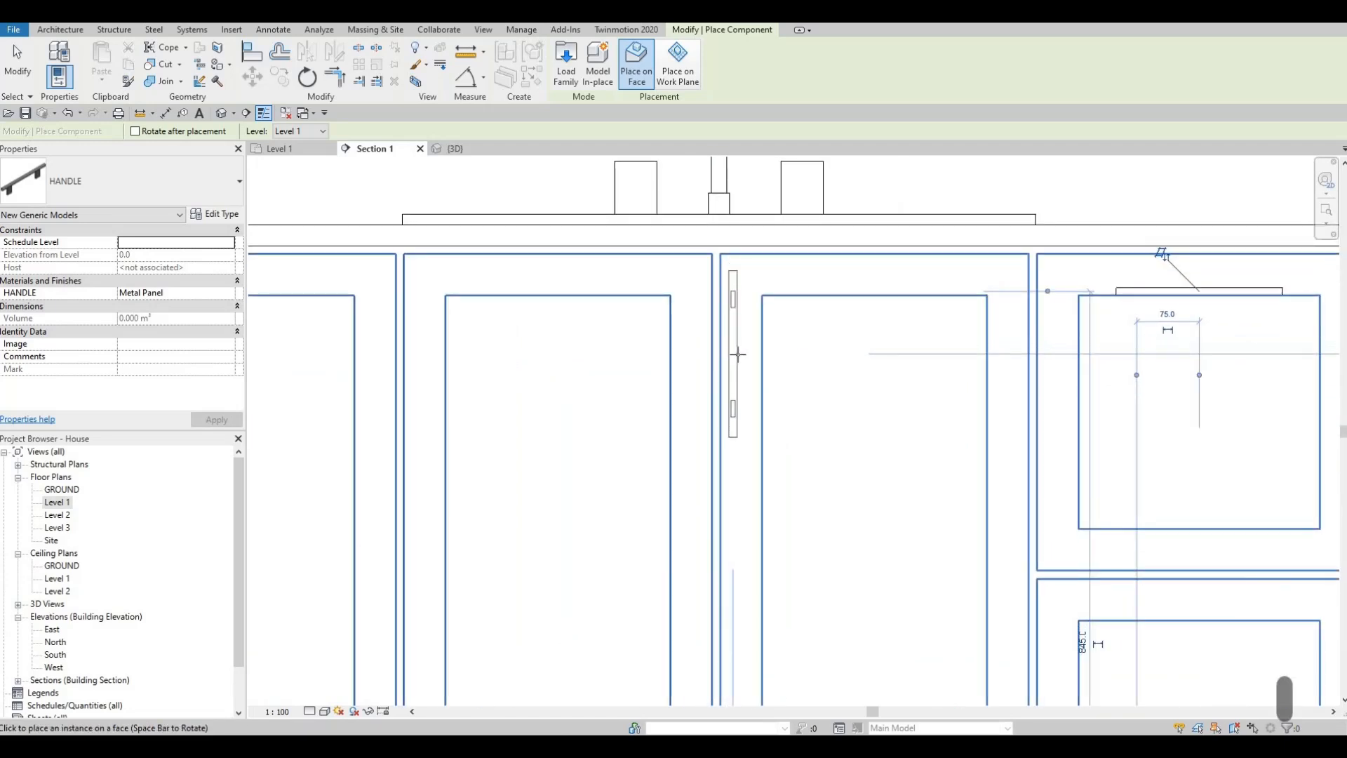
pyautogui.click(737, 354)
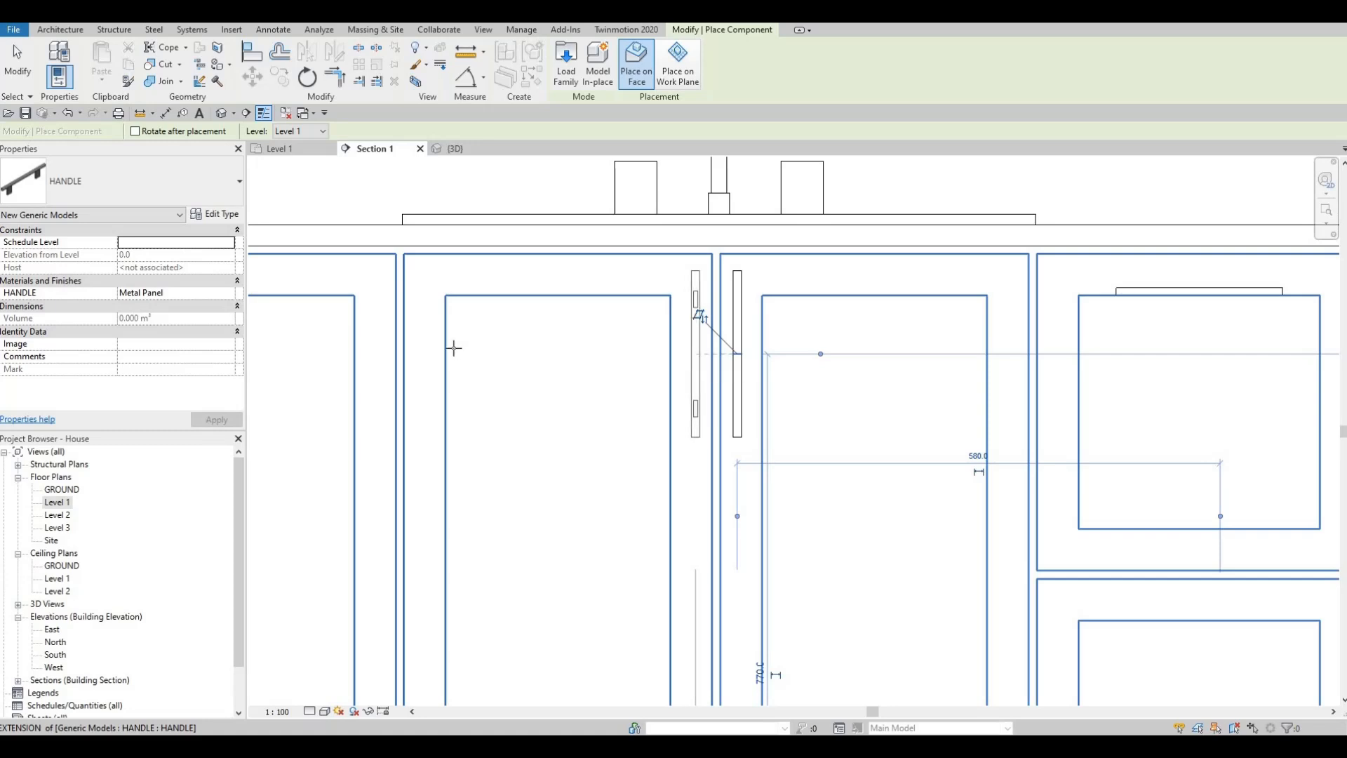
# - Place vertical HANDLEs on the left sink door's right stile and on the left stile of the neighbouring door
pyautogui.click(695, 354)
pyautogui.moveTo(385, 346); pyautogui.dragTo(734, 318, button='middle')
pyautogui.scroll(-1, 732, 317)
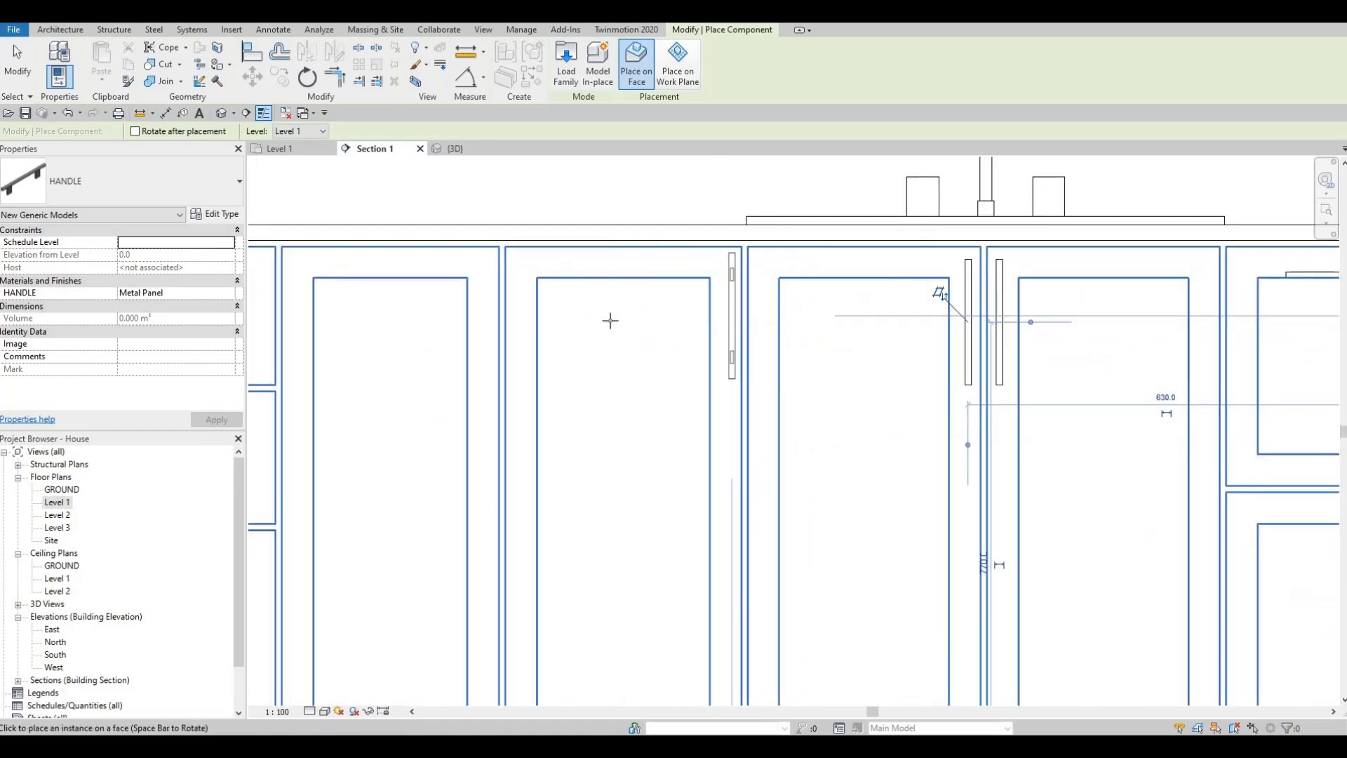
pyautogui.scroll(-2, 609, 320)
pyautogui.scroll(3, 588, 322)
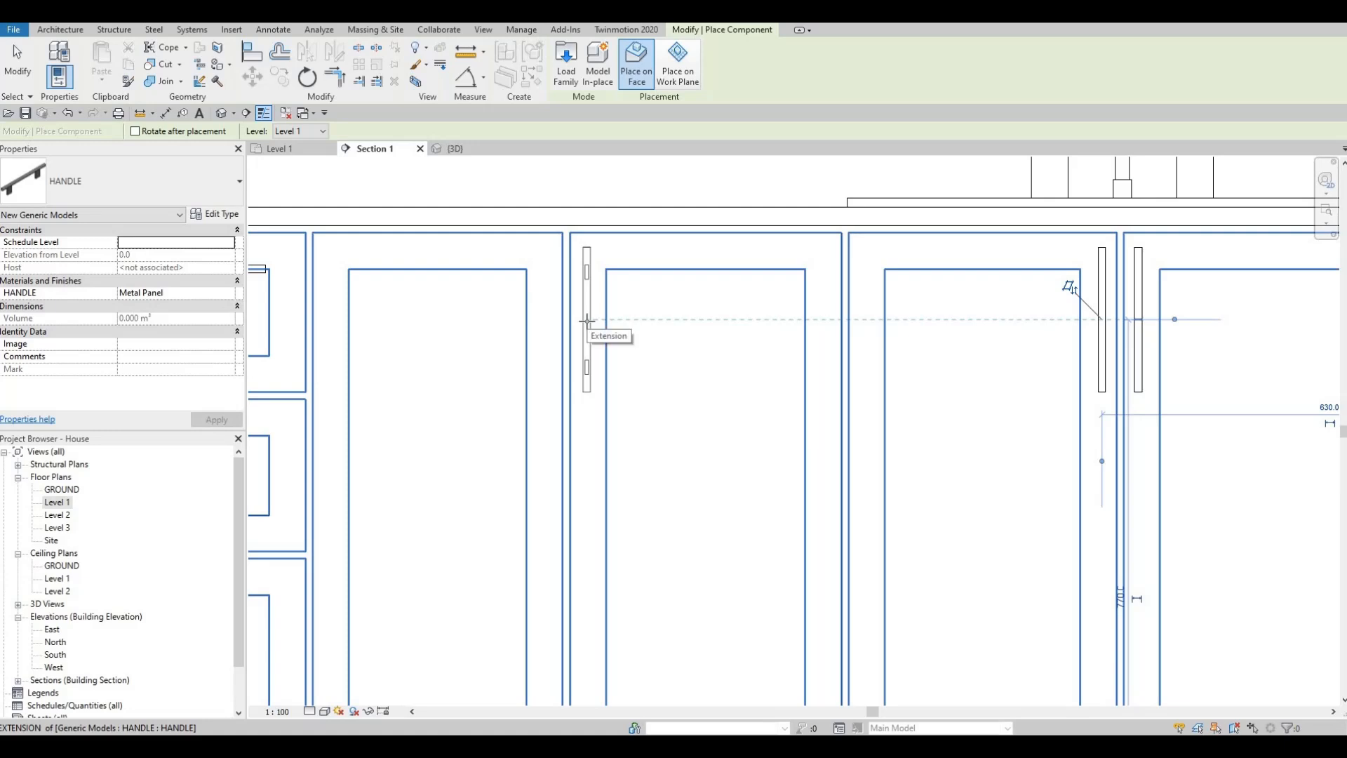
pyautogui.click(572, 322)
pyautogui.press('Escape')
pyautogui.press('Escape')
pyautogui.press('Escape')
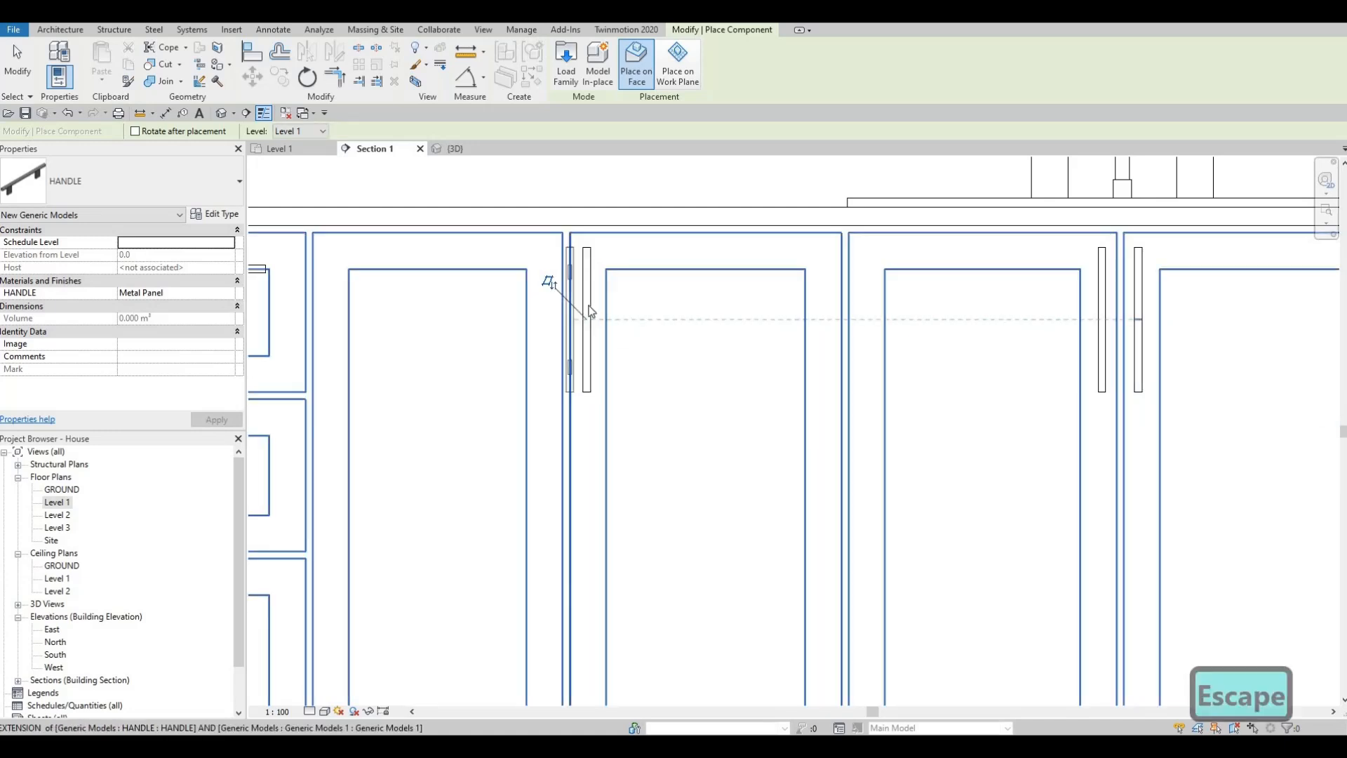
# - Delete the vertical handles on the left sink door and on the door beside it
pyautogui.click(588, 310)
pyautogui.press('Delete')
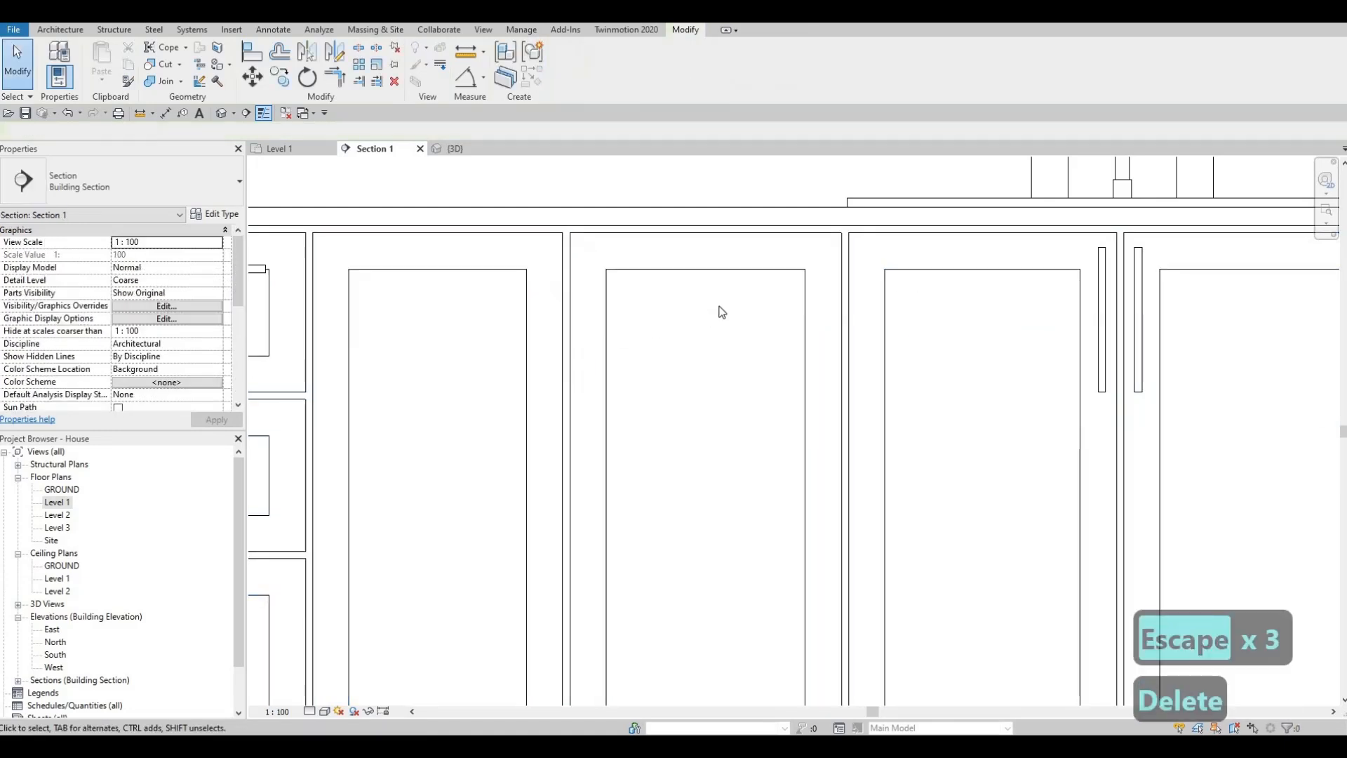
pyautogui.scroll(-1, 730, 309)
pyautogui.press('Escape')
pyautogui.press('Escape')
pyautogui.click(727, 310)
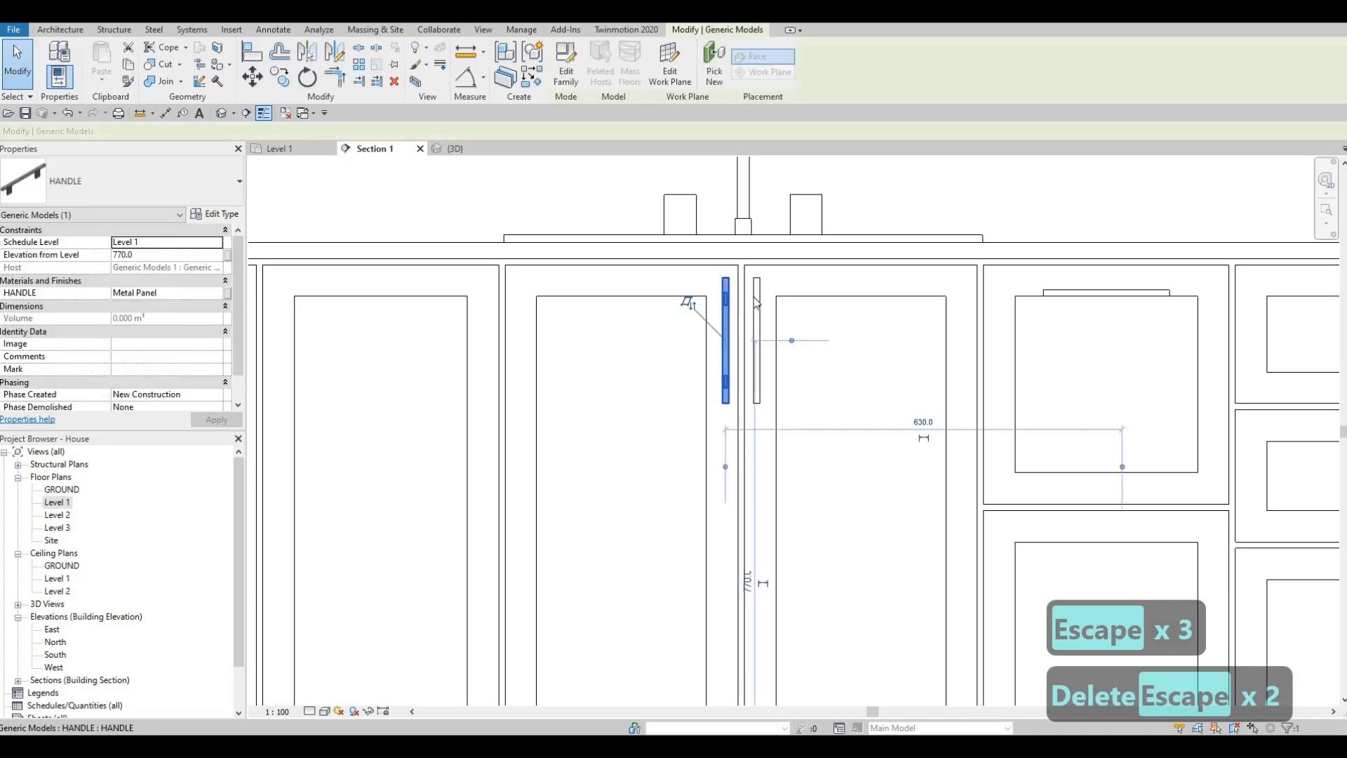
pyautogui.press('Delete')
pyautogui.click(756, 316)
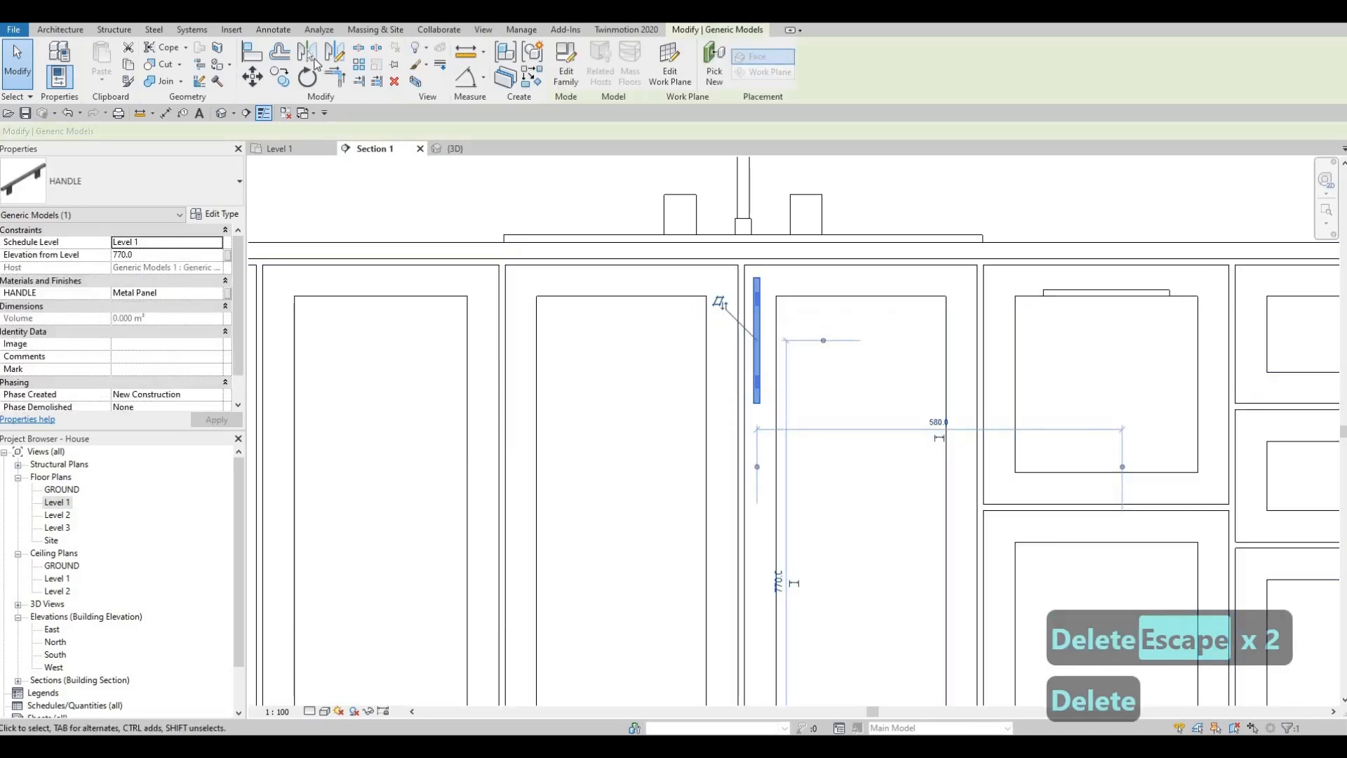
pyautogui.press('m')
pyautogui.press('m')
pyautogui.scroll(3, 738, 260)
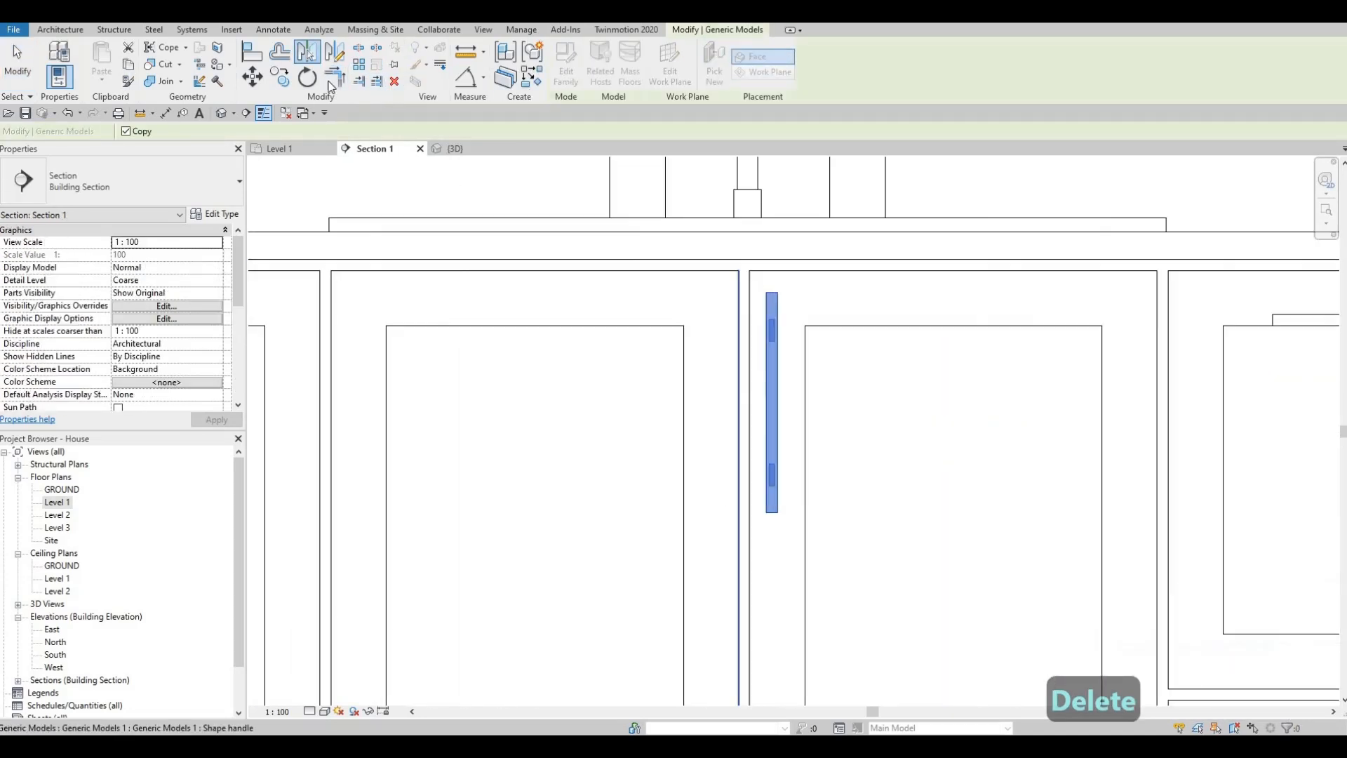
pyautogui.press('d')
pyautogui.press('m')
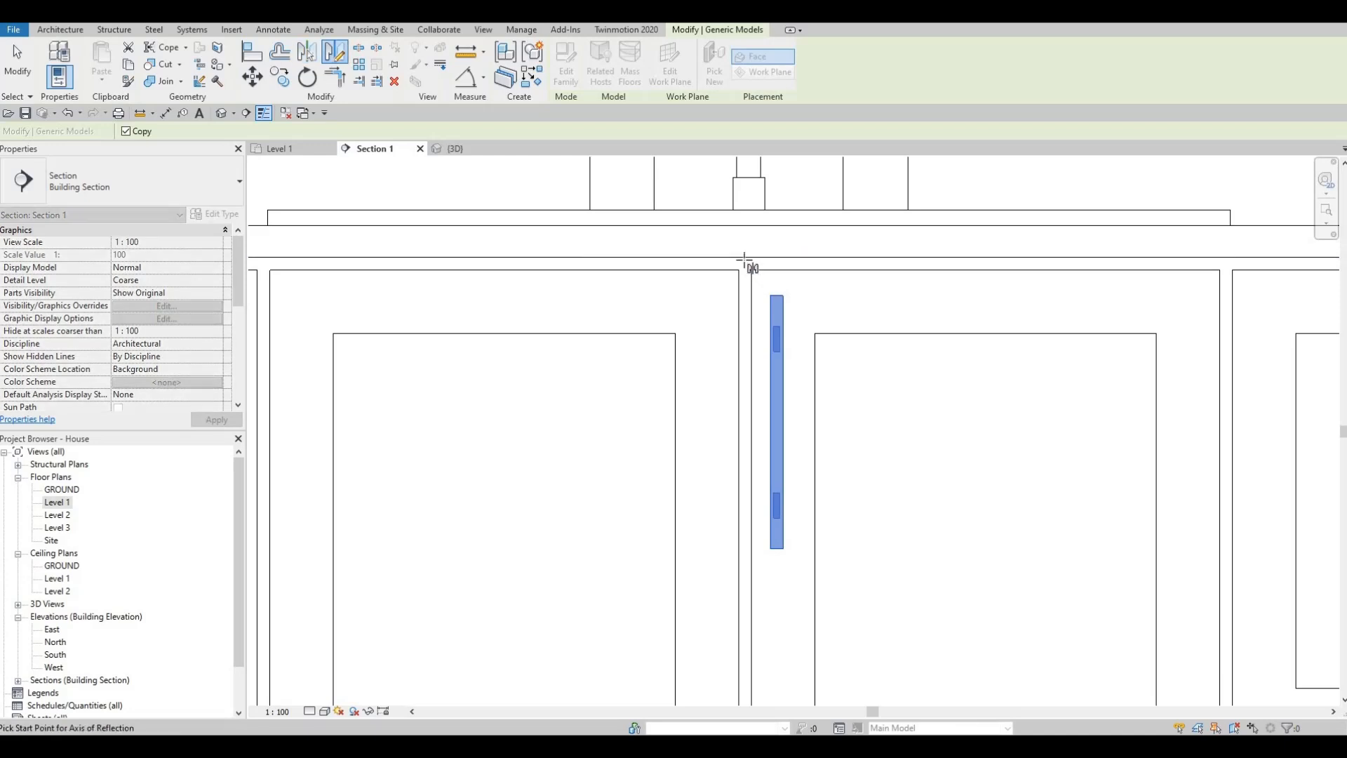
pyautogui.click(747, 258)
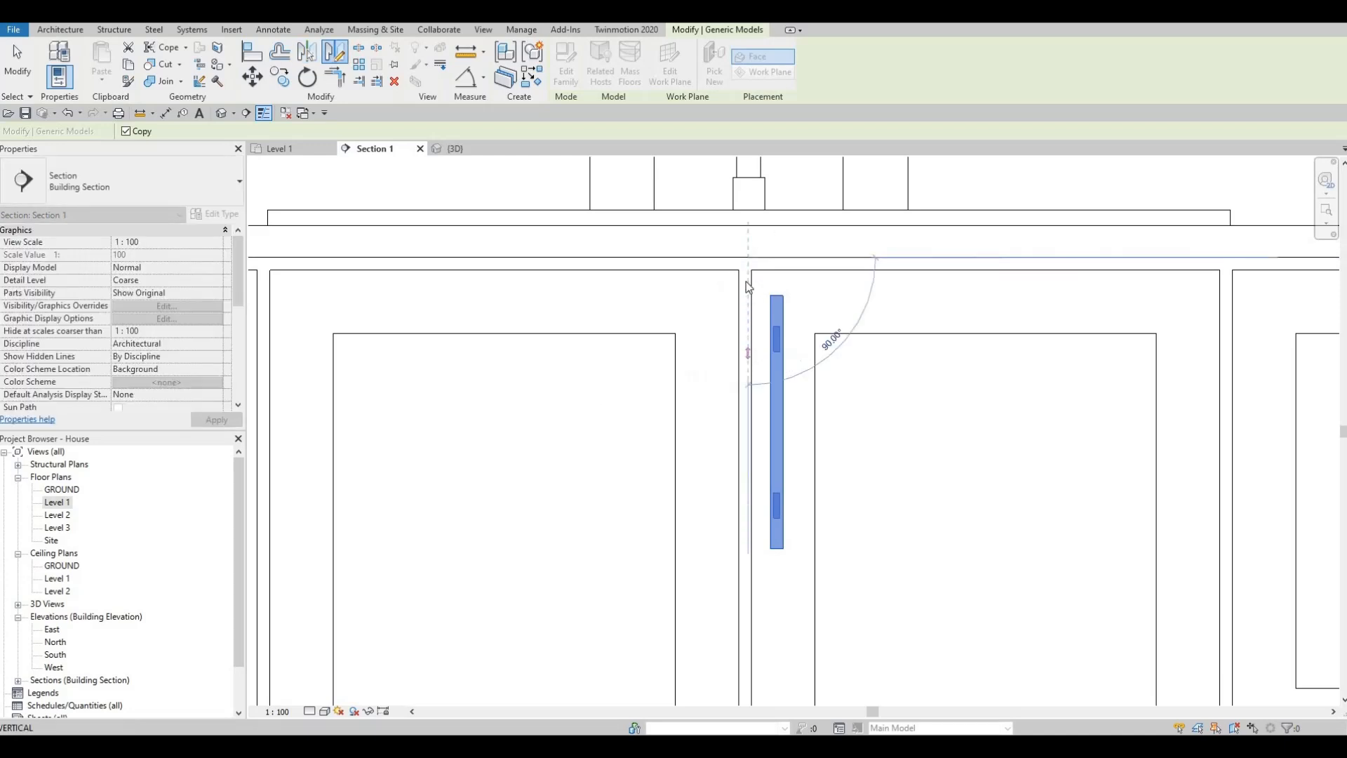
pyautogui.press('Escape')
pyautogui.press('Escape')
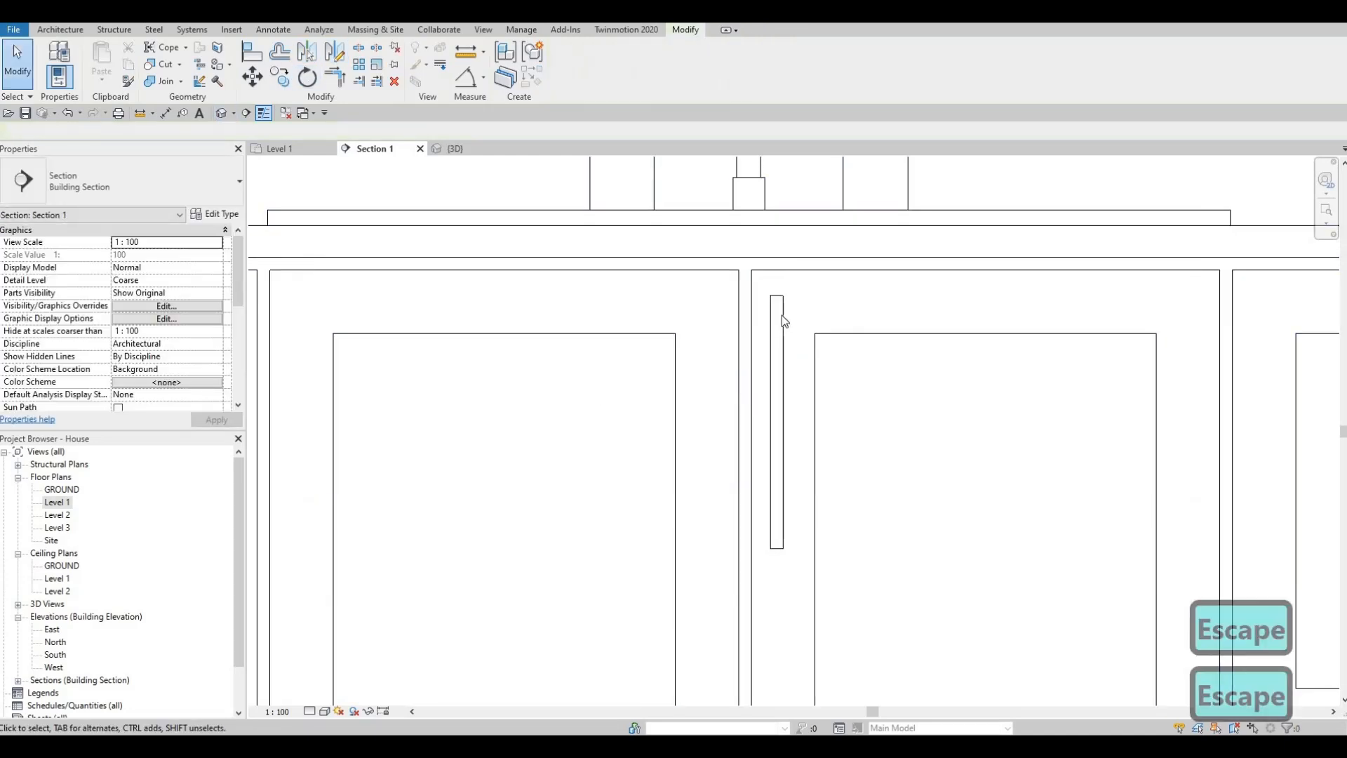
# - Mirror a copy of the right sink door's handle onto the left sink door, using a drawn vertical axis in the gap between them
pyautogui.click(777, 322)
pyautogui.press('d')
pyautogui.press('m')
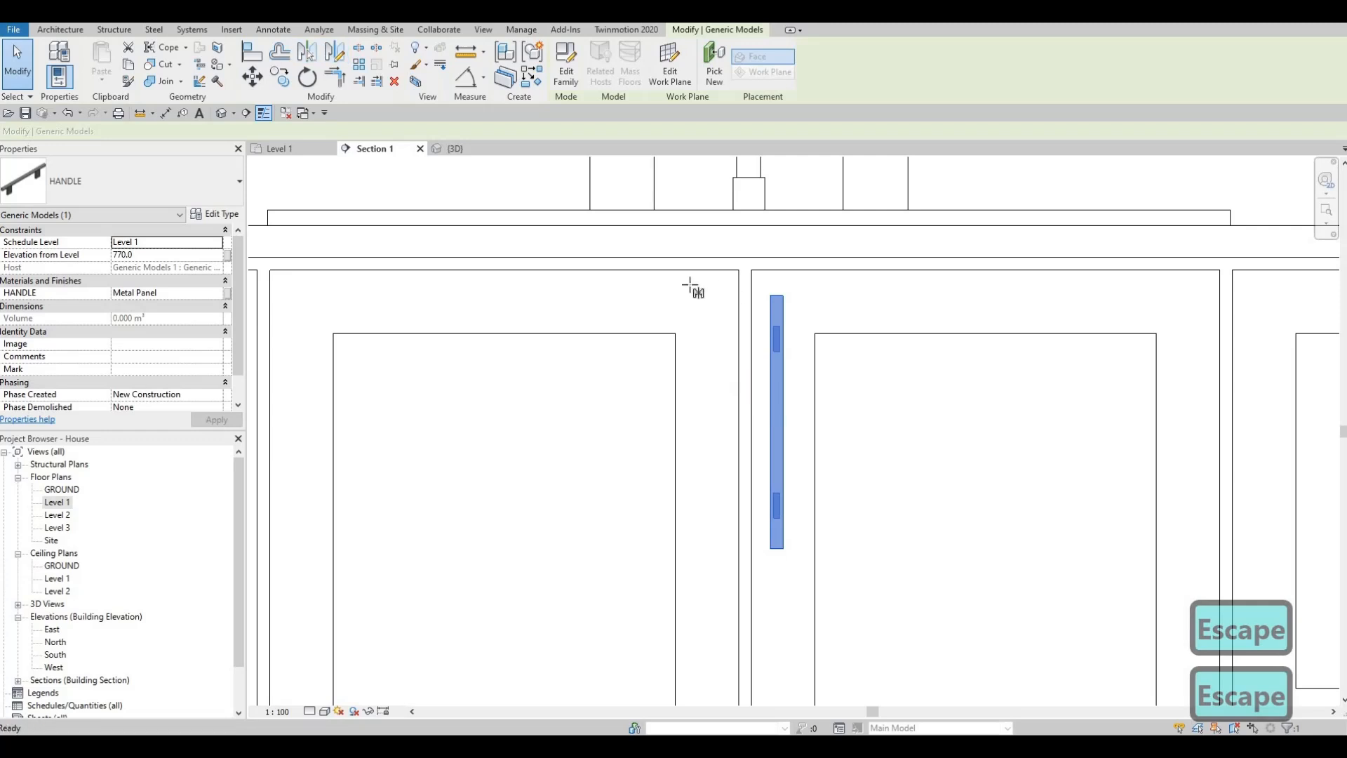
pyautogui.press('d')
pyautogui.press('m')
pyautogui.scroll(3, 659, 270)
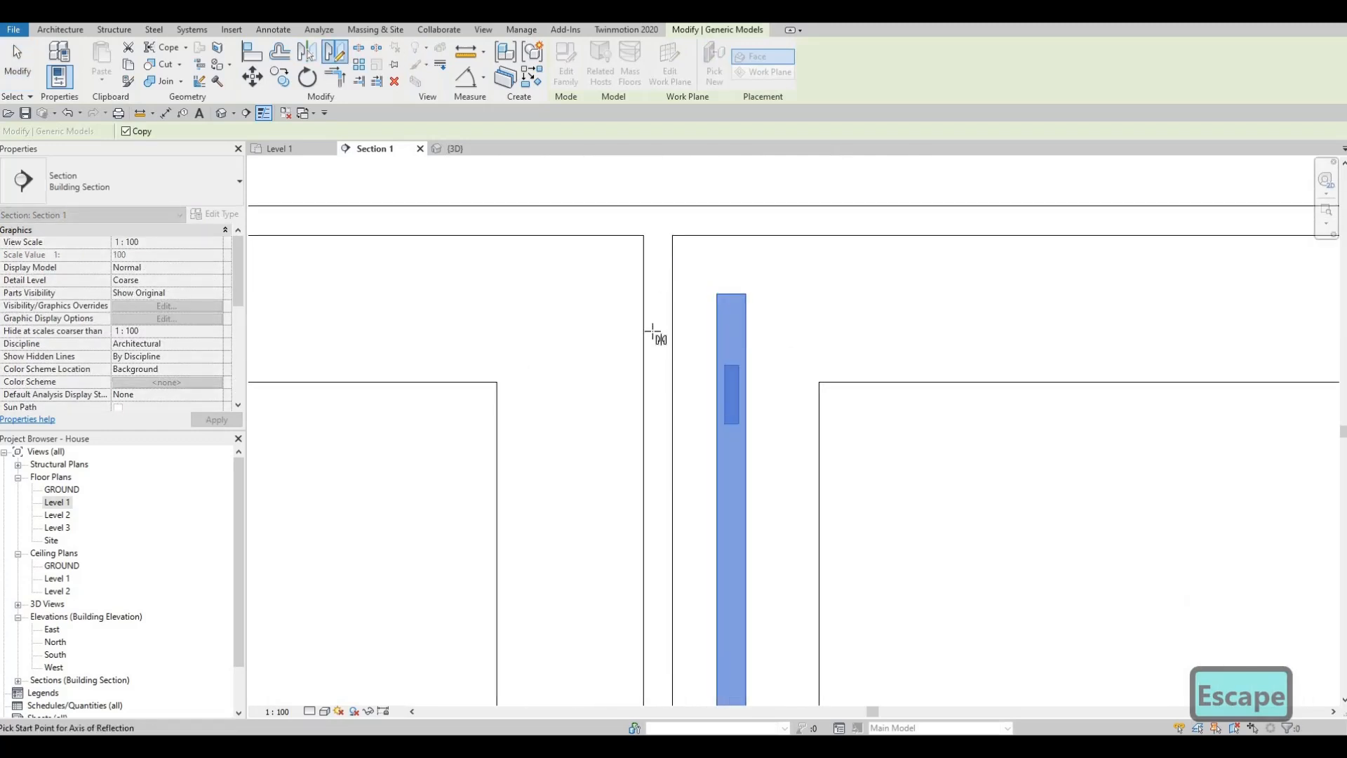
pyautogui.click(653, 332)
pyautogui.scroll(-2, 652, 332)
pyautogui.press('Escape')
pyautogui.press('Escape')
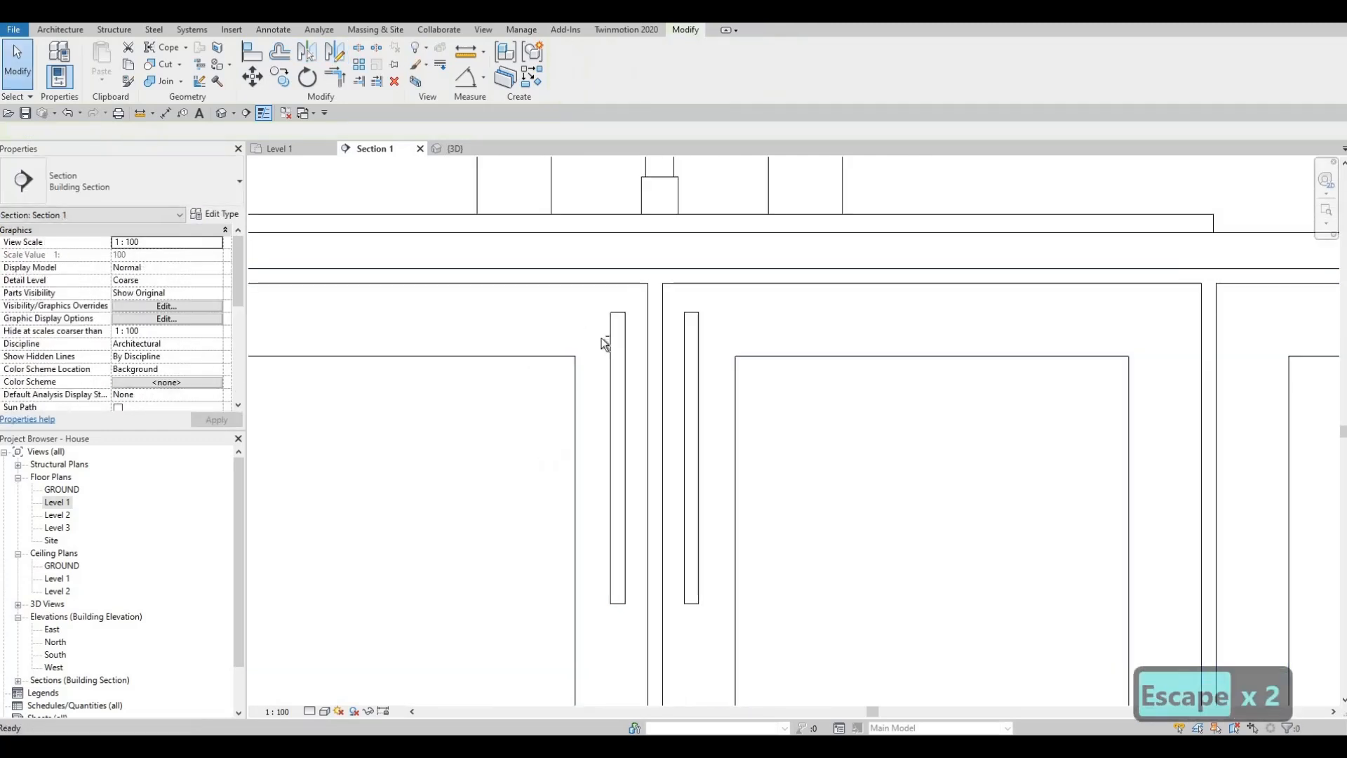
# - Copy both sink door handles to the matching position on the pair of doors left of the sink
pyautogui.moveTo(719, 622); pyautogui.dragTo(560, 302)
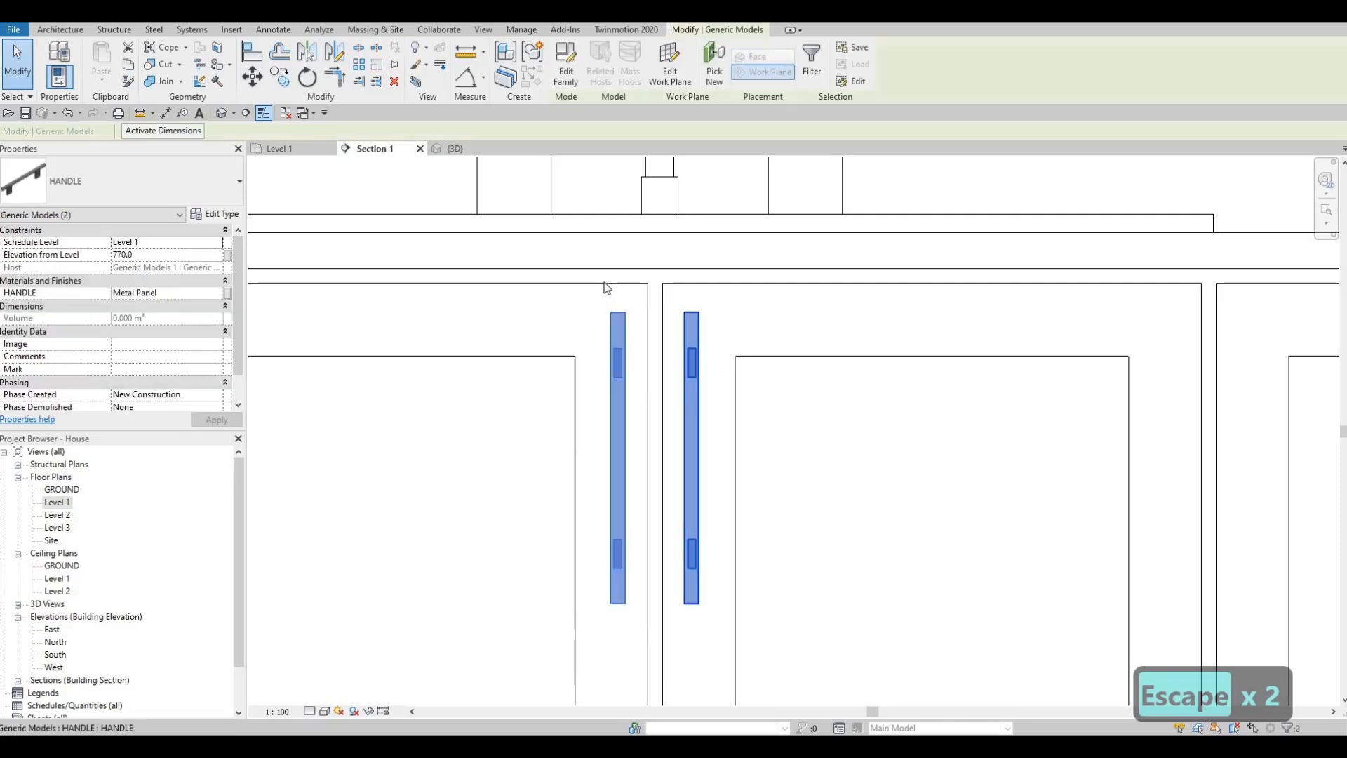
pyautogui.click(279, 77)
pyautogui.click(662, 283)
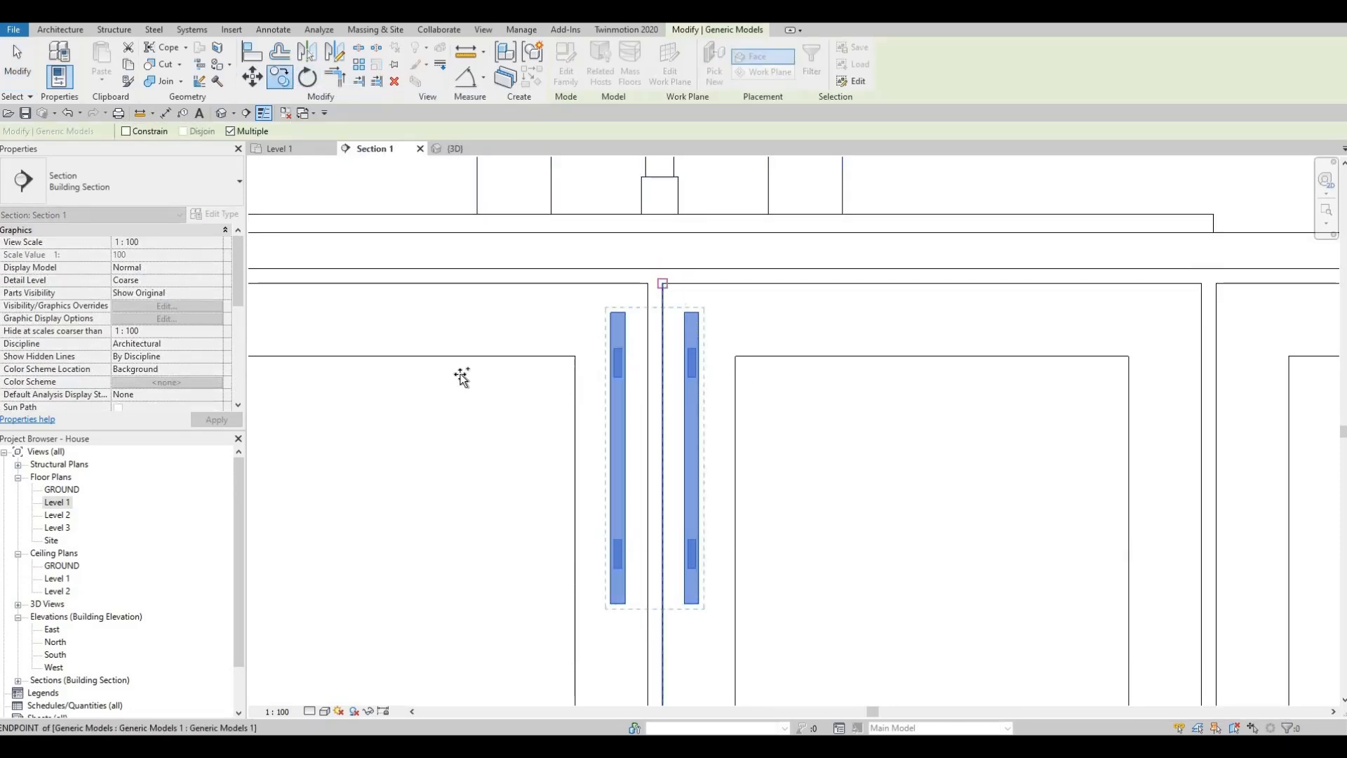
pyautogui.moveTo(435, 377); pyautogui.dragTo(1093, 347, button='middle')
pyautogui.scroll(-2, 1093, 347)
pyautogui.moveTo(750, 308); pyautogui.dragTo(920, 309, button='middle')
pyautogui.scroll(-1, 920, 309)
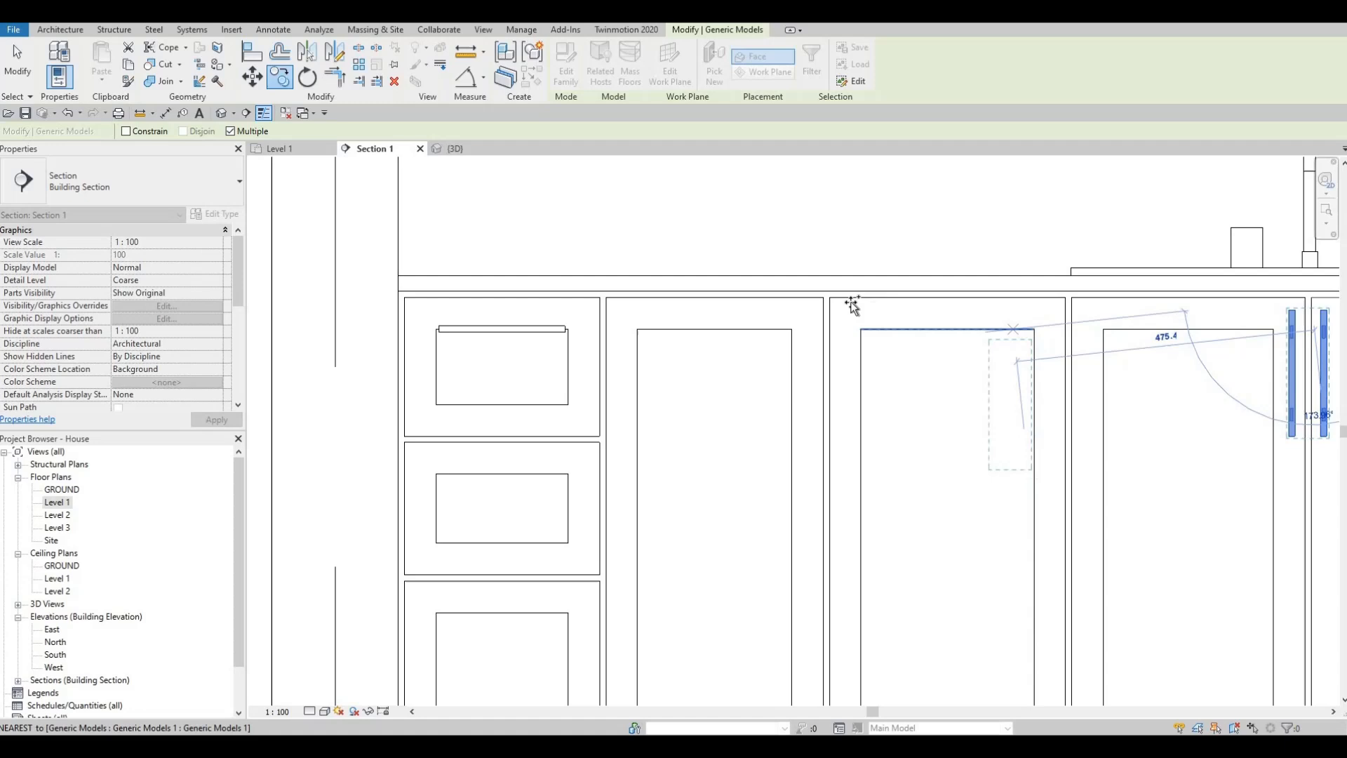
pyautogui.scroll(2, 814, 296)
pyautogui.click(808, 293)
pyautogui.scroll(-6, 1043, 372)
pyautogui.moveTo(1043, 372); pyautogui.dragTo(865, 358, button='middle')
pyautogui.scroll(-1, 1064, 364)
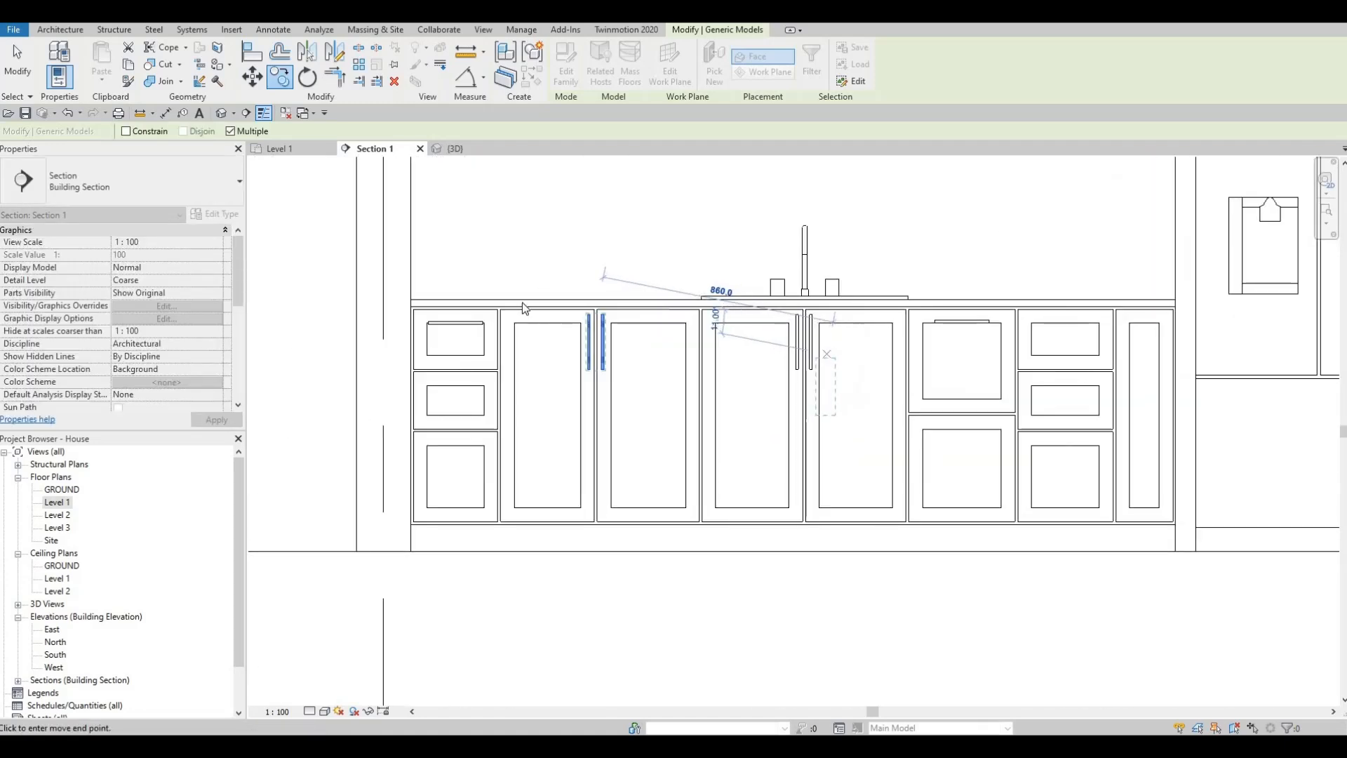
pyautogui.press('Escape')
pyautogui.press('Escape')
pyautogui.press('Escape')
# - Nudge the top drawer's handle in the left three-drawer column up to an elevation of 865, clear of the recess
pyautogui.scroll(5, 428, 332)
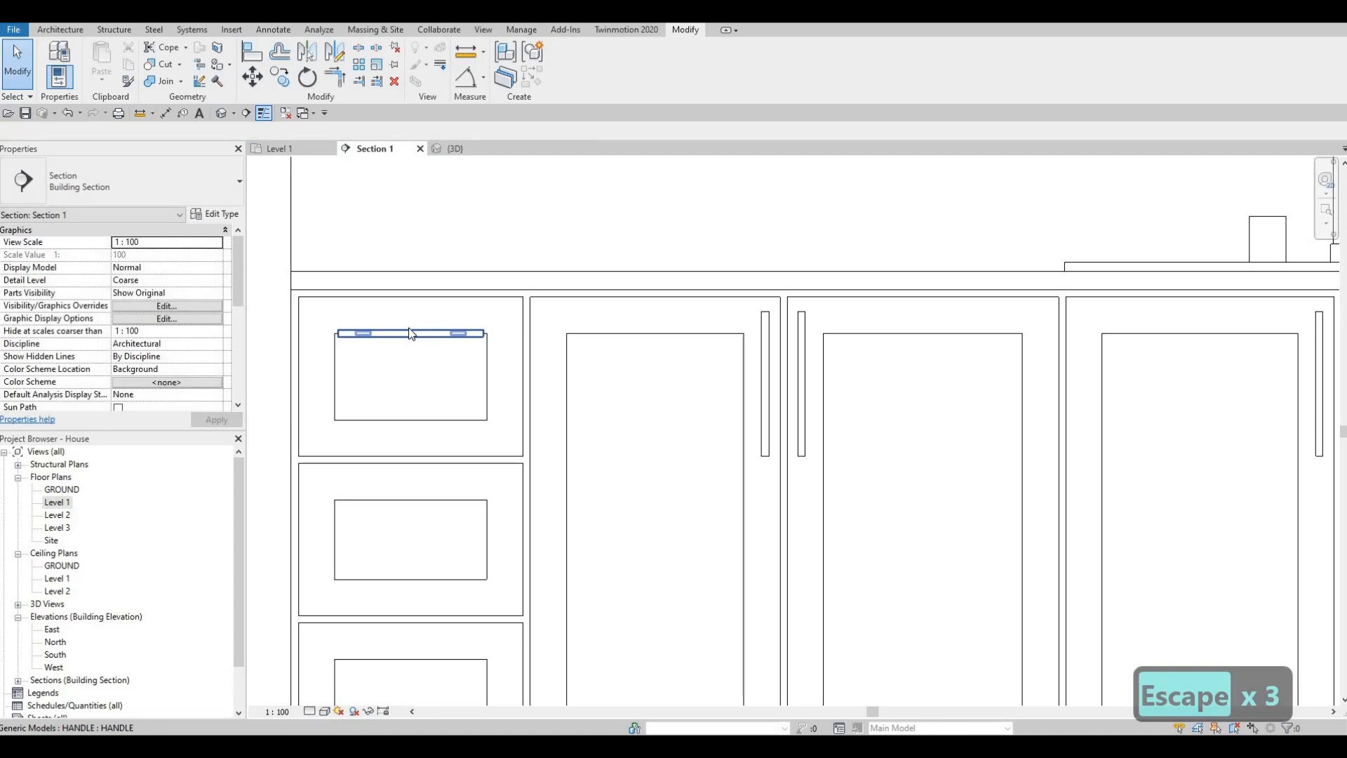
pyautogui.click(411, 334)
pyautogui.press('Up')
pyautogui.press('Up')
pyautogui.press('Up')
pyautogui.press('Up')
pyautogui.press('Up')
pyautogui.press('Up')
pyautogui.press('Up')
pyautogui.press('Up')
pyautogui.press('Up')
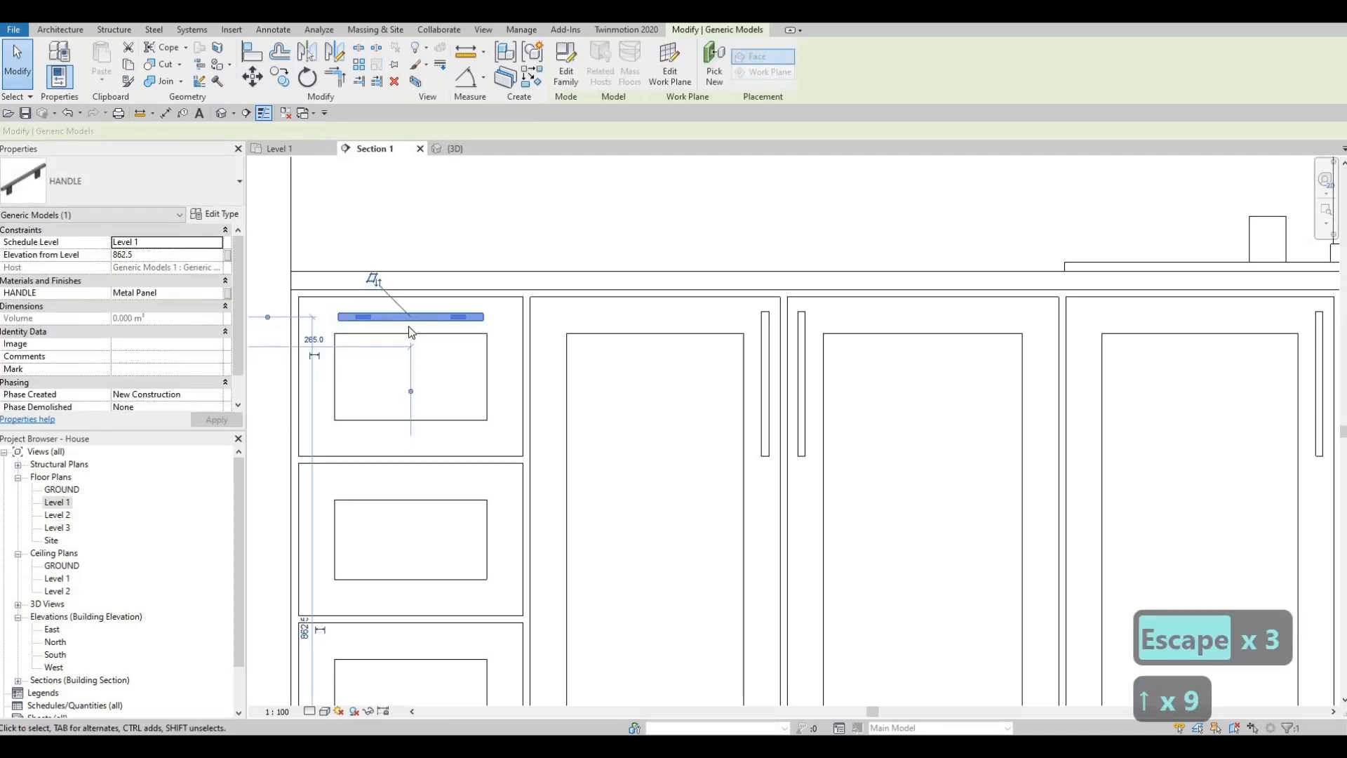
pyautogui.press('Escape')
pyautogui.press('Escape')
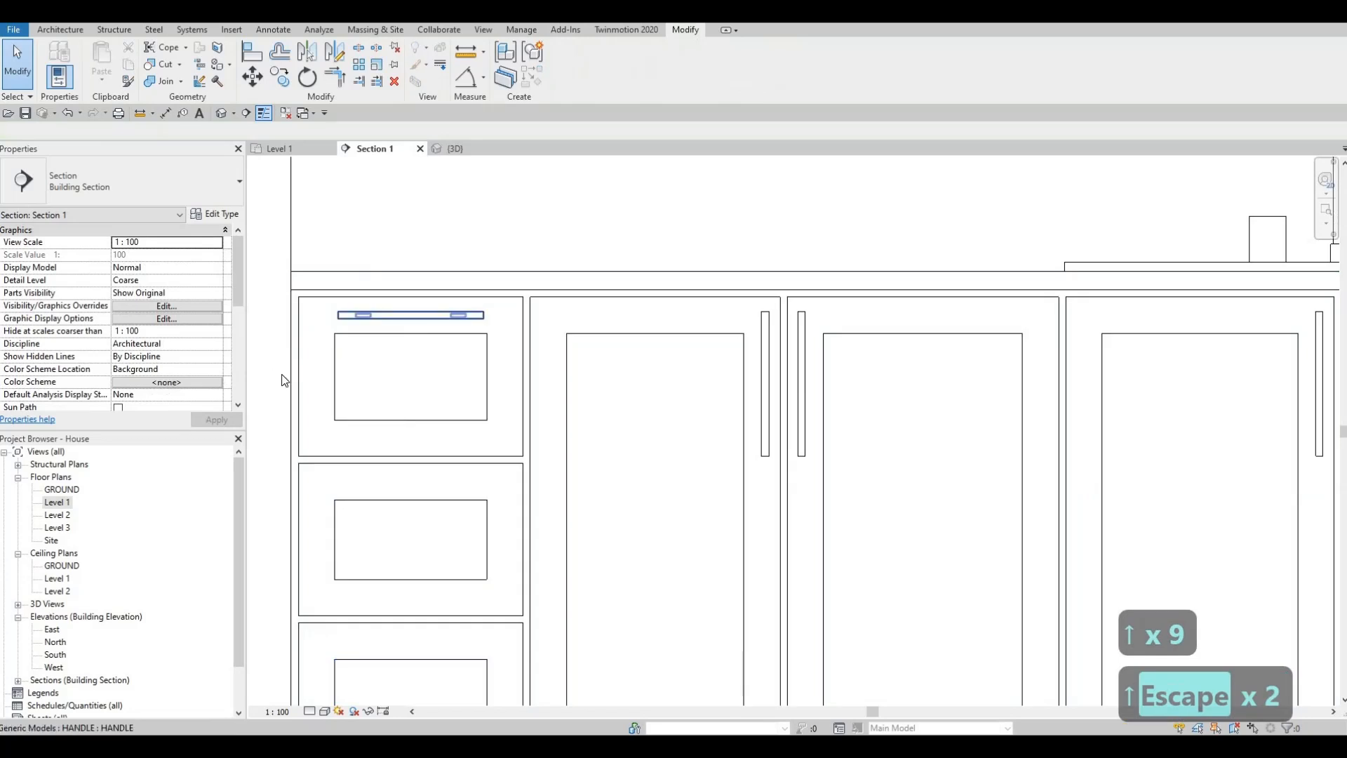
# - Copy the top drawer's handle to the middle and lower drawer fronts of the left column, using the fronts' upper-left corners
pyautogui.press('c')
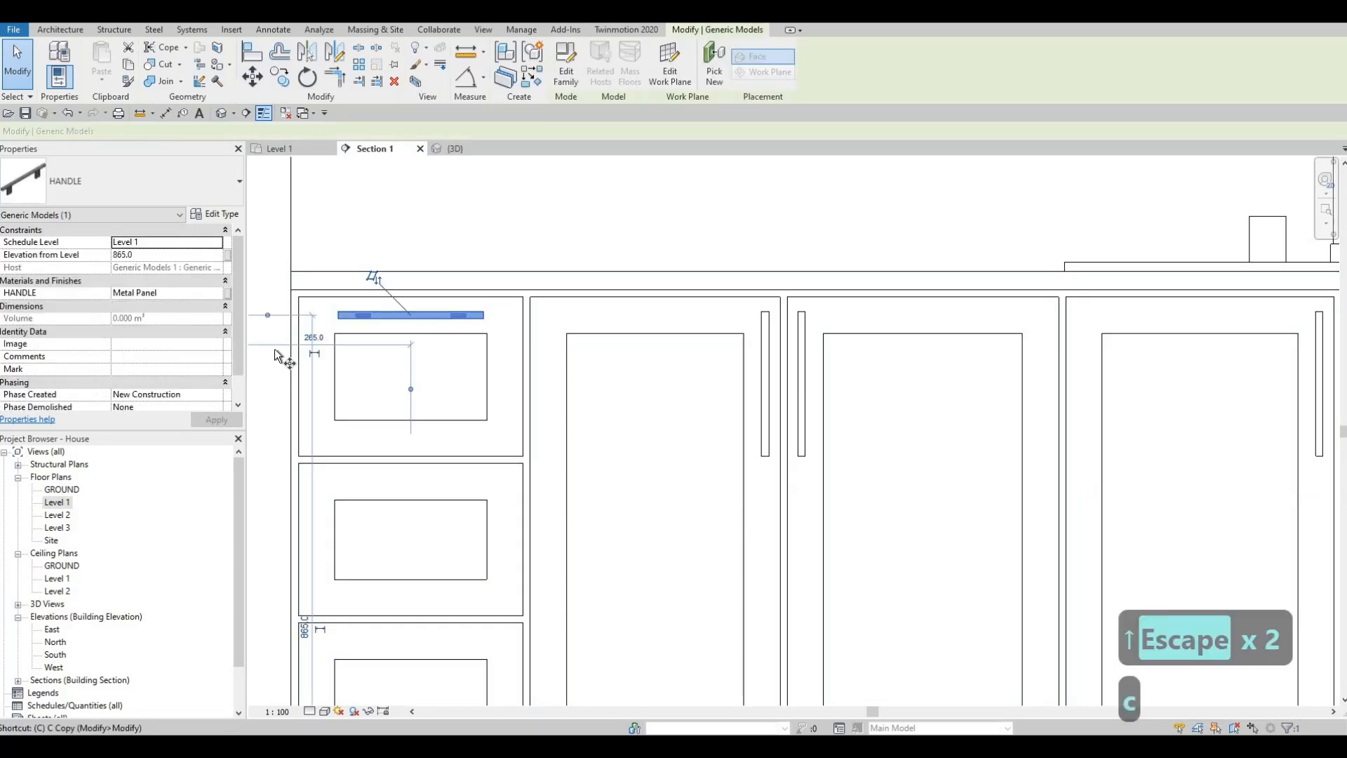
pyautogui.press('o')
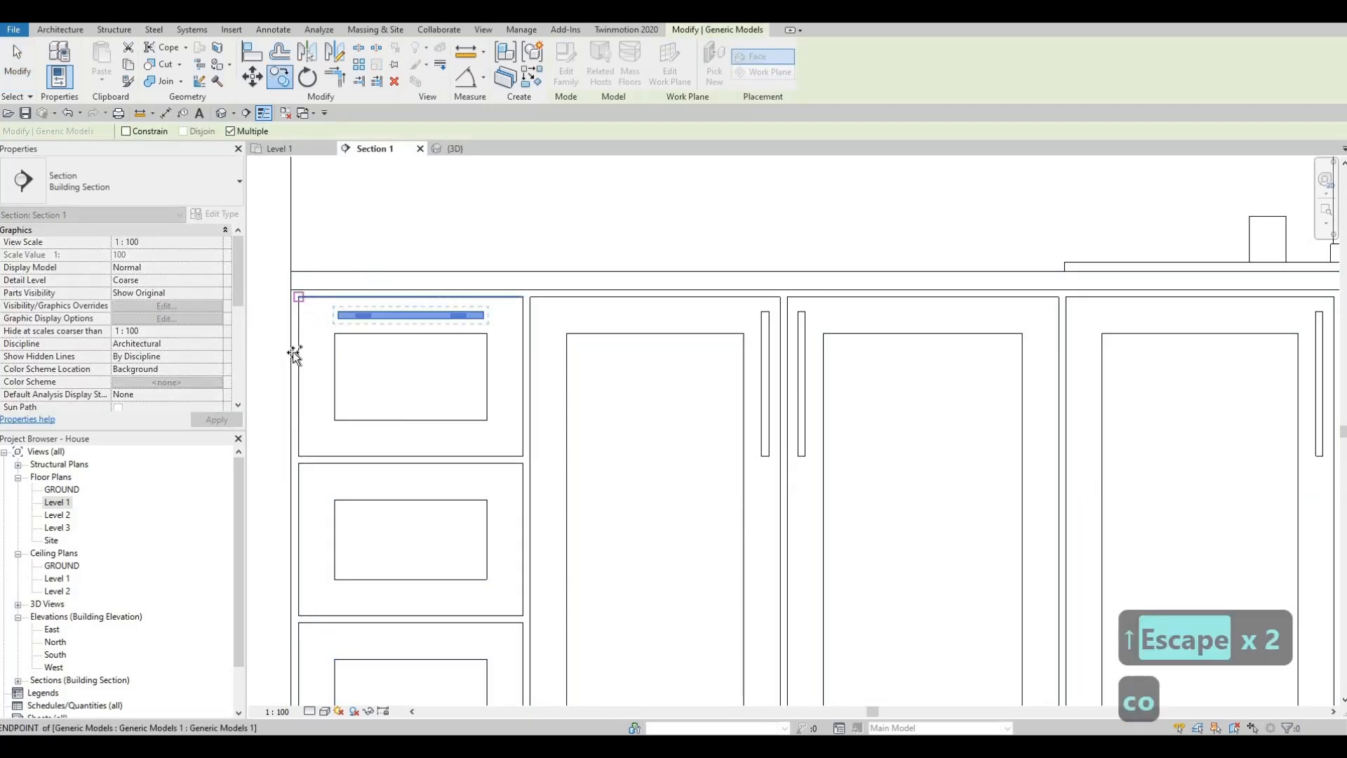
pyautogui.click(298, 463)
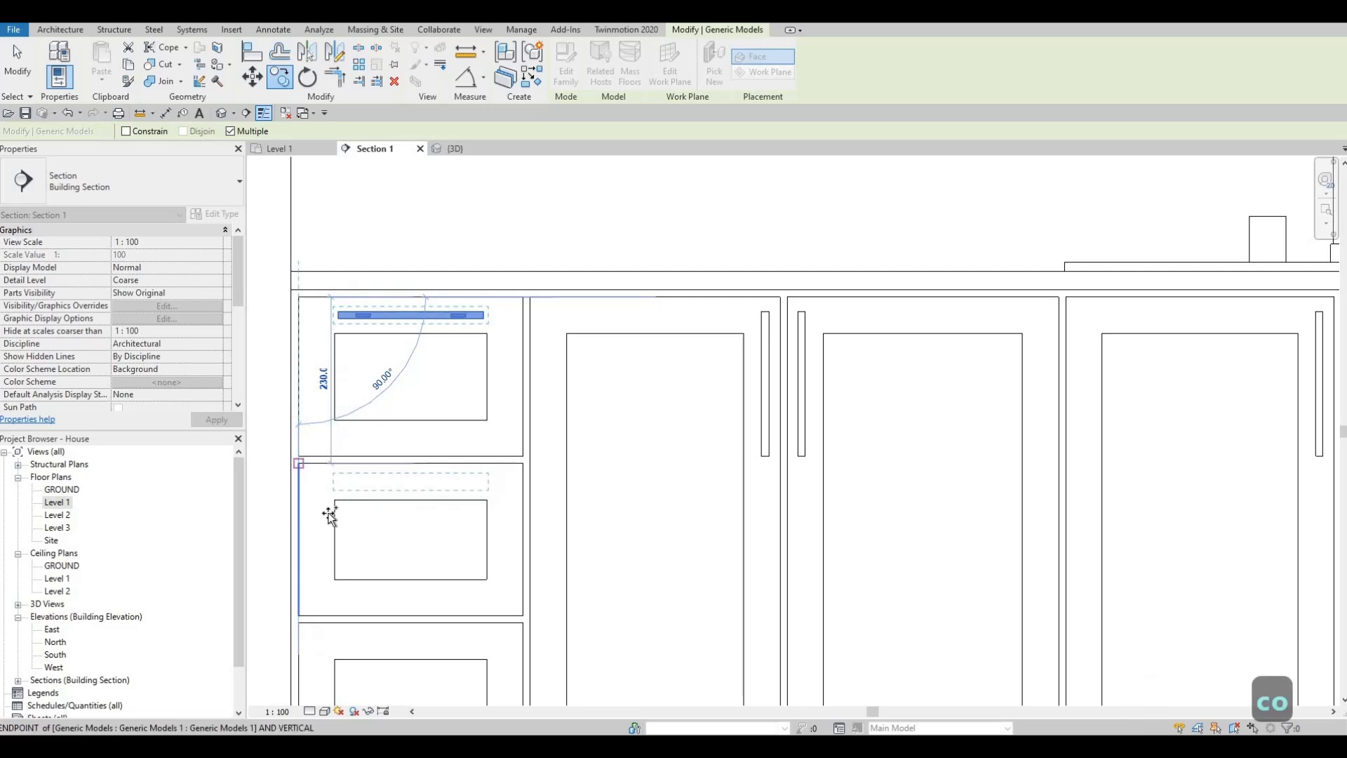
pyautogui.scroll(-2, 435, 302)
pyautogui.scroll(6, 385, 421)
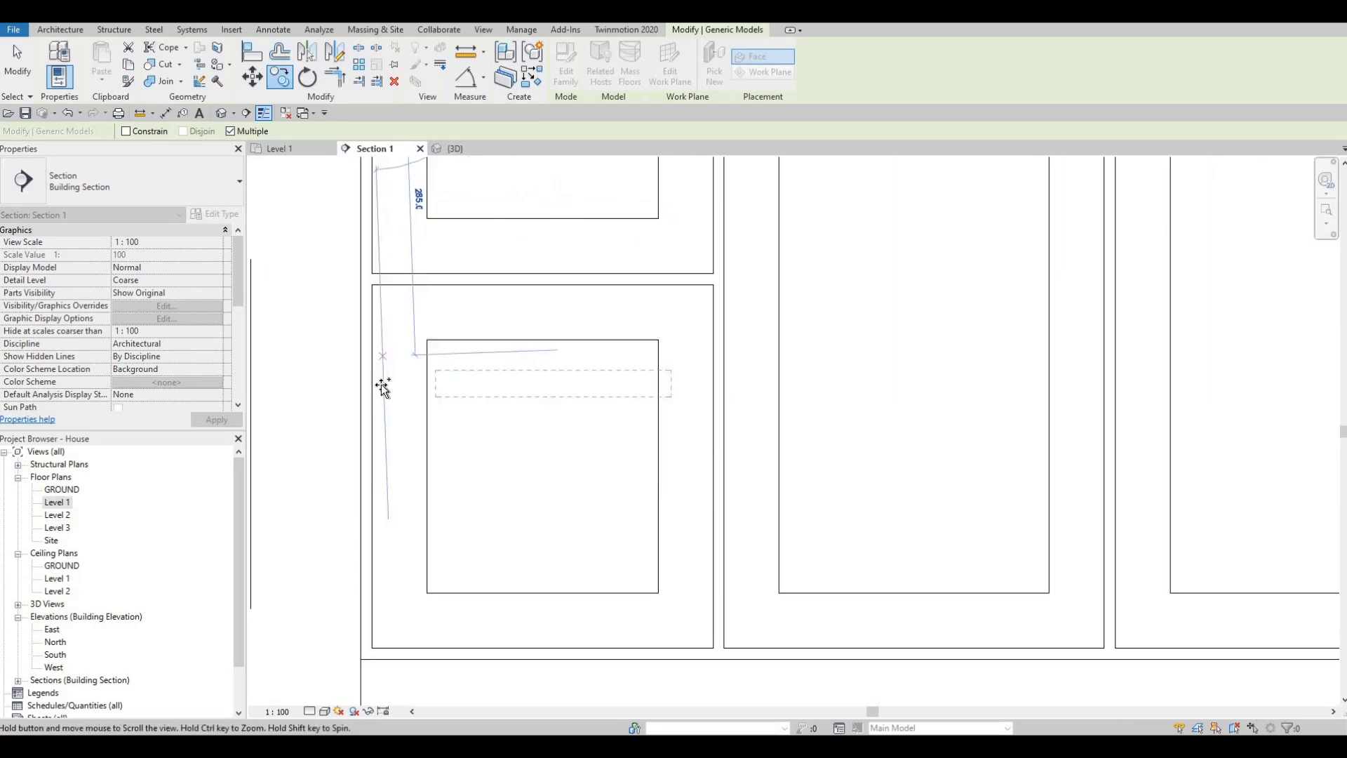
pyautogui.scroll(2, 367, 377)
pyautogui.click(367, 377)
pyautogui.scroll(-7, 367, 377)
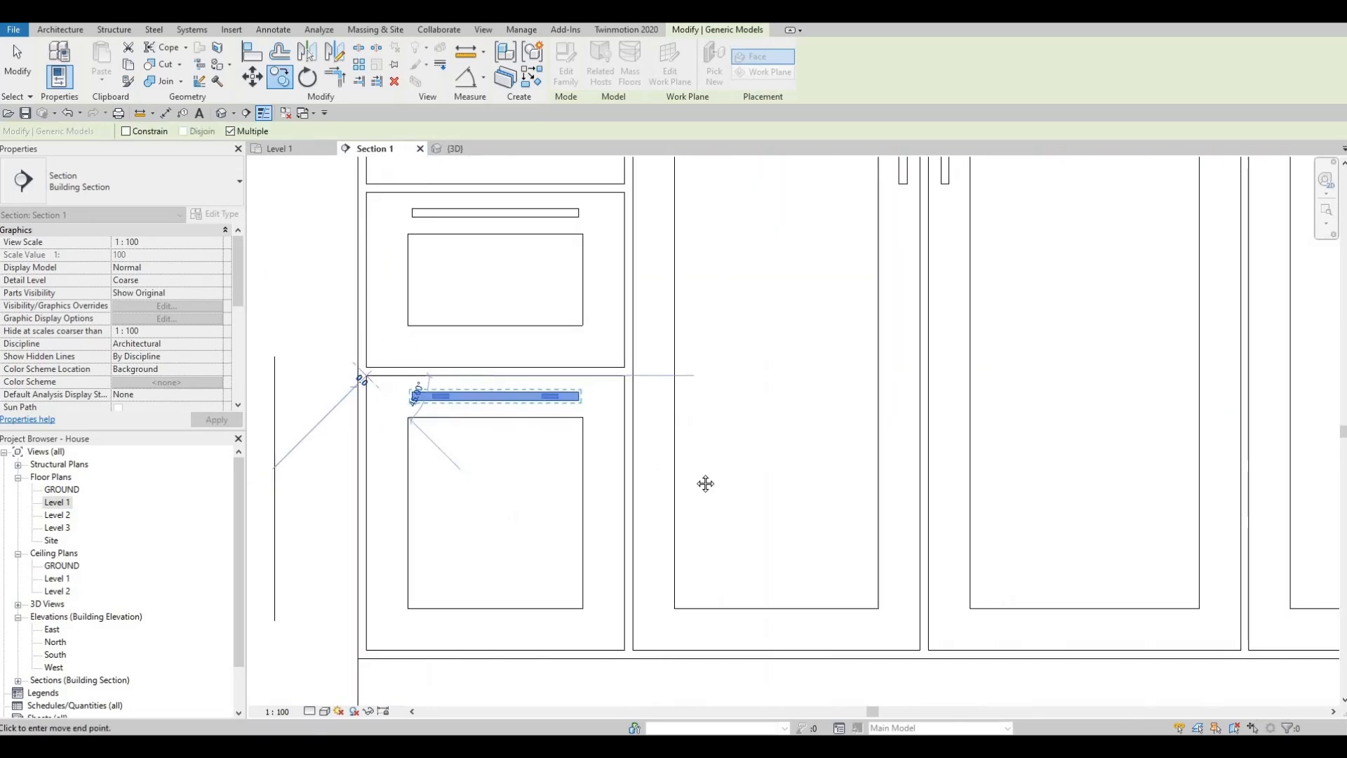
pyautogui.moveTo(1024, 287); pyautogui.dragTo(590, 393, button='middle')
pyautogui.scroll(2, 591, 394)
pyautogui.scroll(2, 687, 405)
pyautogui.press('Escape')
pyautogui.press('Escape')
pyautogui.press('Escape')
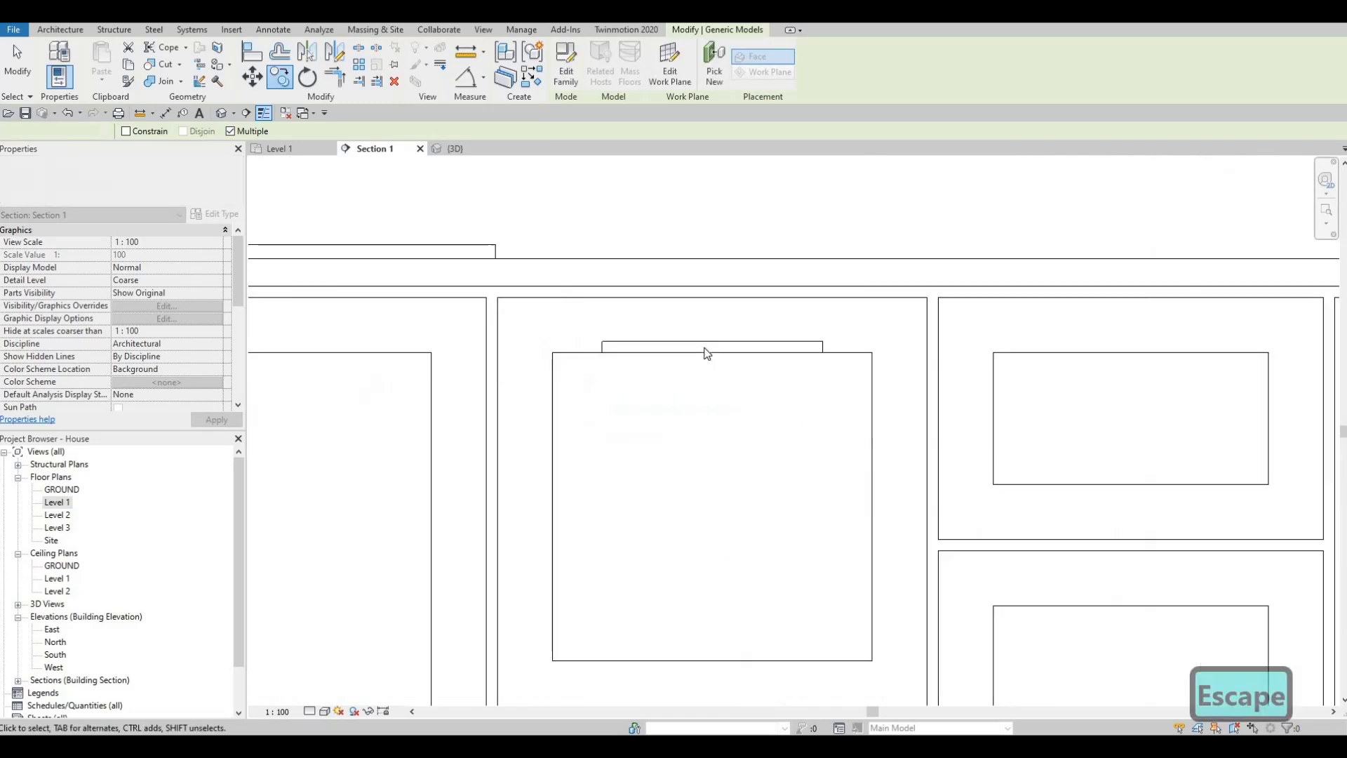
# - Nudge the upper front's handle in the two-front column right of the sink up to an elevation of 865
pyautogui.click(704, 345)
pyautogui.press('Up')
pyautogui.press('Up')
pyautogui.press('Up')
pyautogui.press('Up')
pyautogui.press('Up')
pyautogui.press('Up')
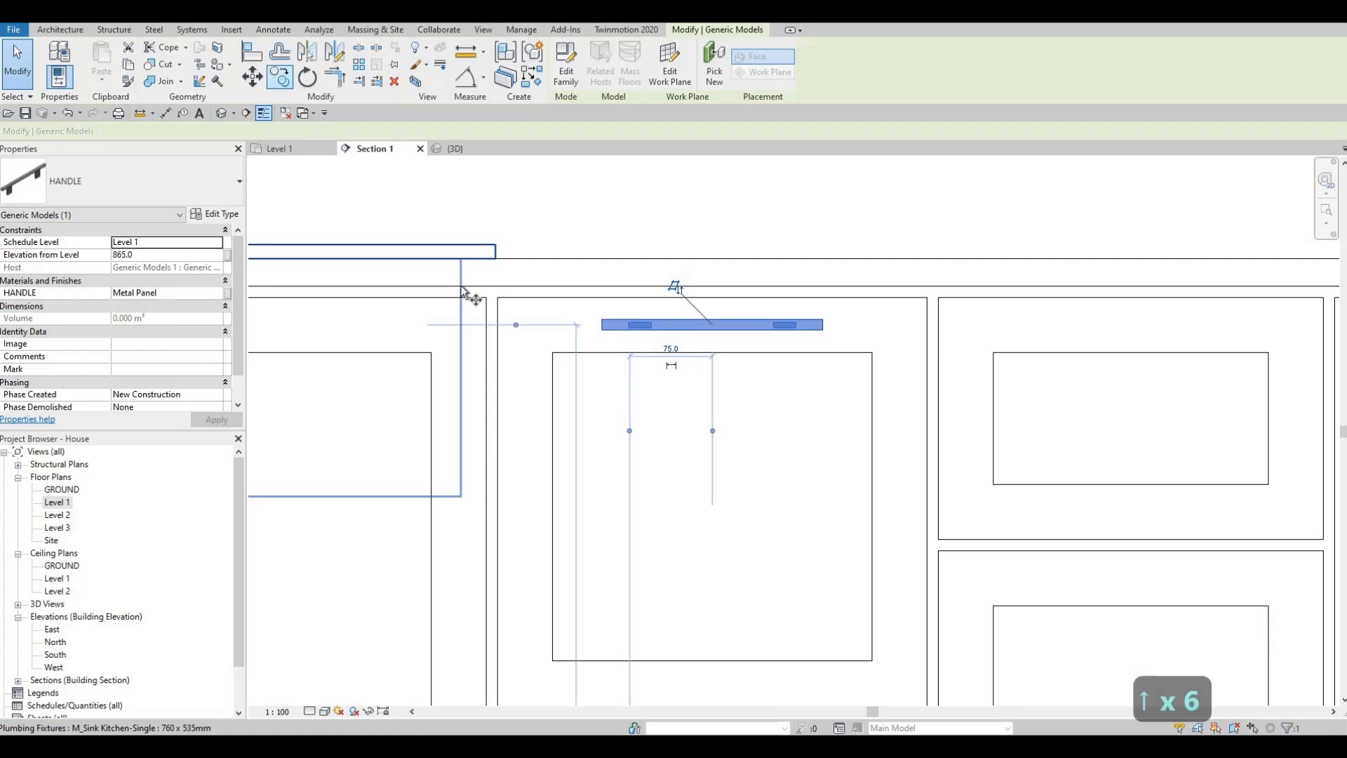
# - Copy the upper front's handle to the lower front of the two-front column, using the fronts' upper-left corners
pyautogui.click(498, 298)
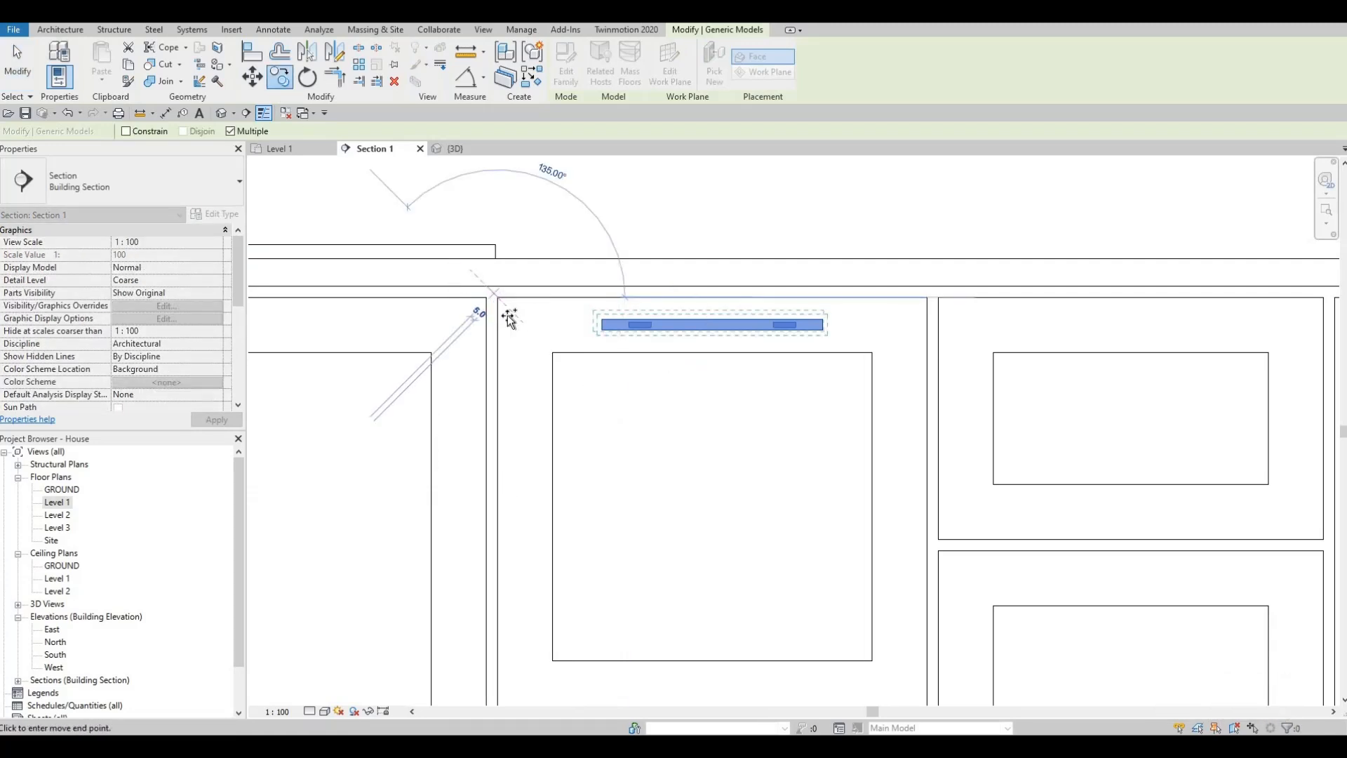
pyautogui.scroll(-3, 505, 327)
pyautogui.scroll(2, 502, 324)
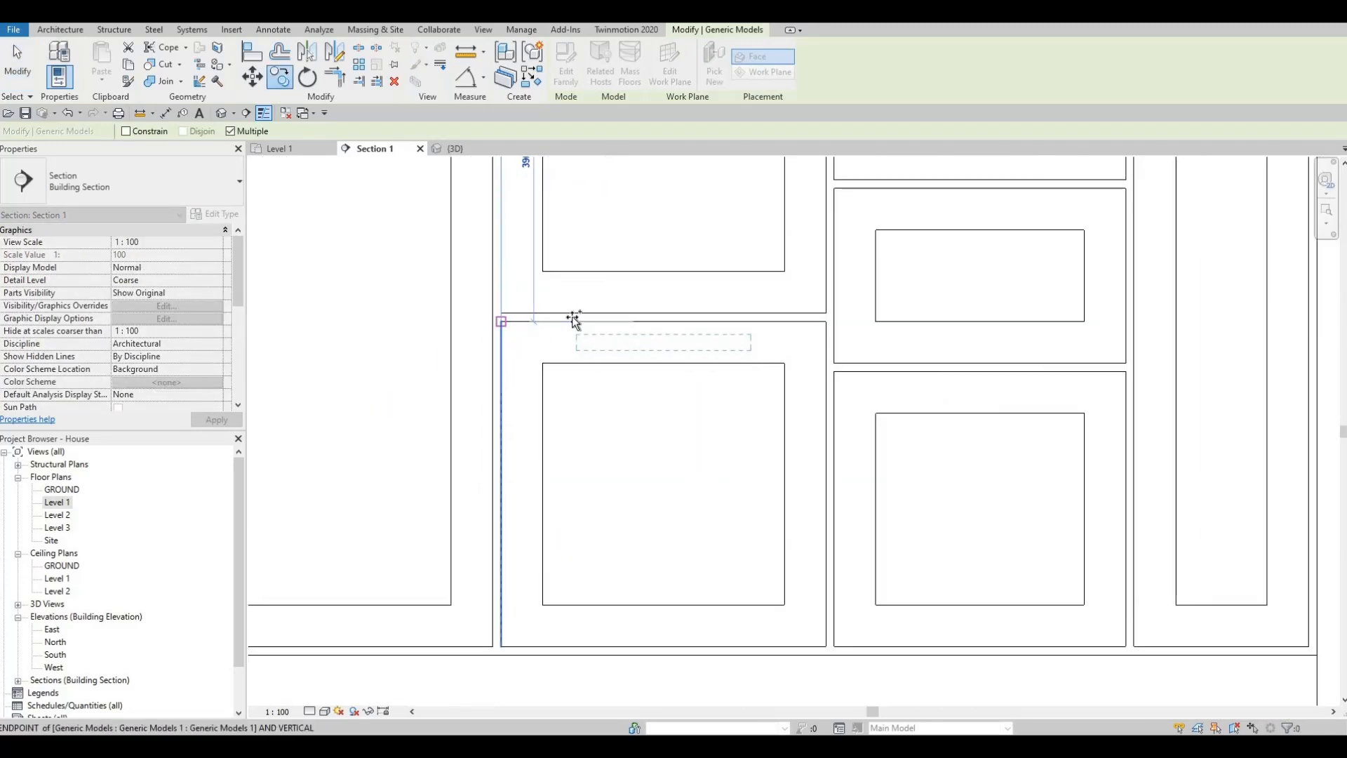
pyautogui.click(501, 322)
pyautogui.scroll(-2, 594, 509)
pyautogui.moveTo(594, 508); pyautogui.dragTo(498, 695, button='middle')
pyautogui.press('Up')
pyautogui.press('Up')
pyautogui.press('Escape')
pyautogui.press('Escape')
pyautogui.moveTo(570, 553); pyautogui.dragTo(520, 318, button='middle')
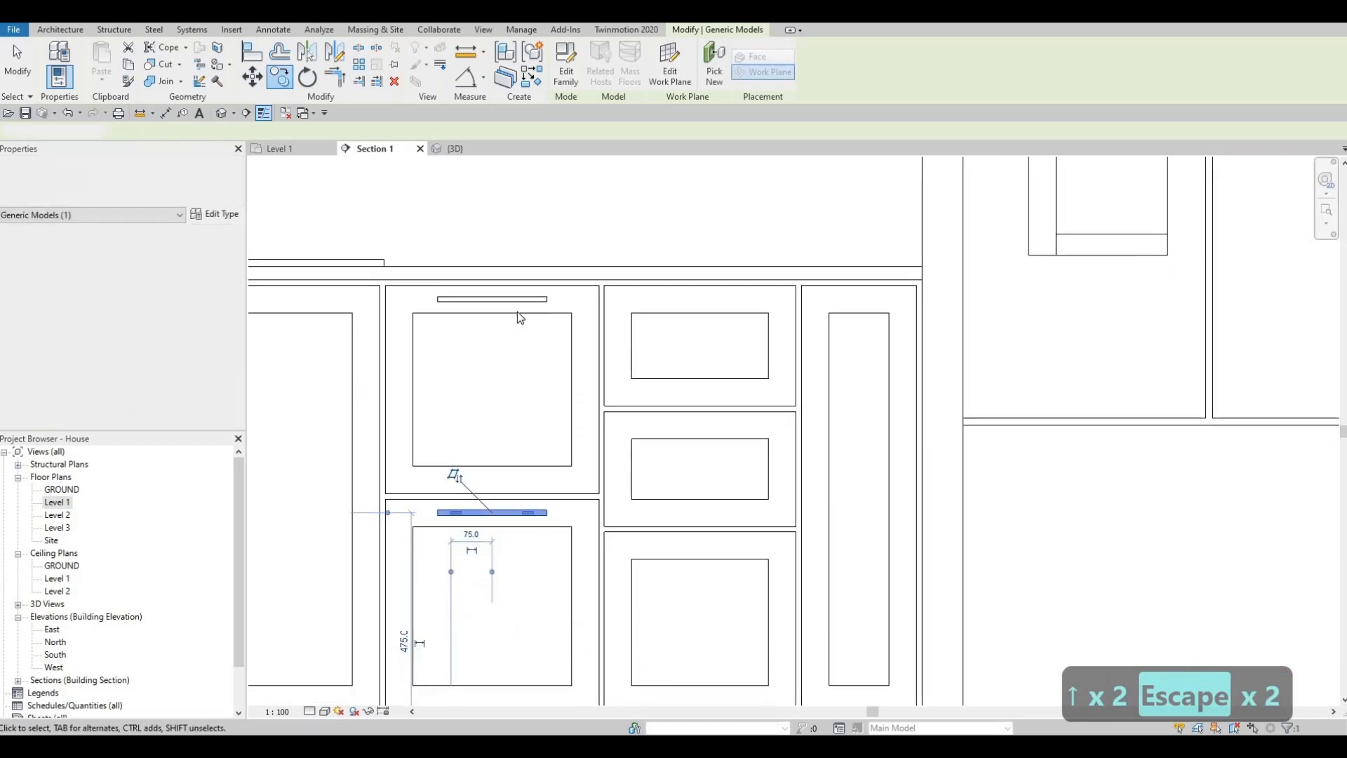
pyautogui.press('Escape')
# - Create a similar HANDLE from the upper front's handle and place it centred above the recess of the right three-drawer column's top drawer
pyautogui.click(516, 300)
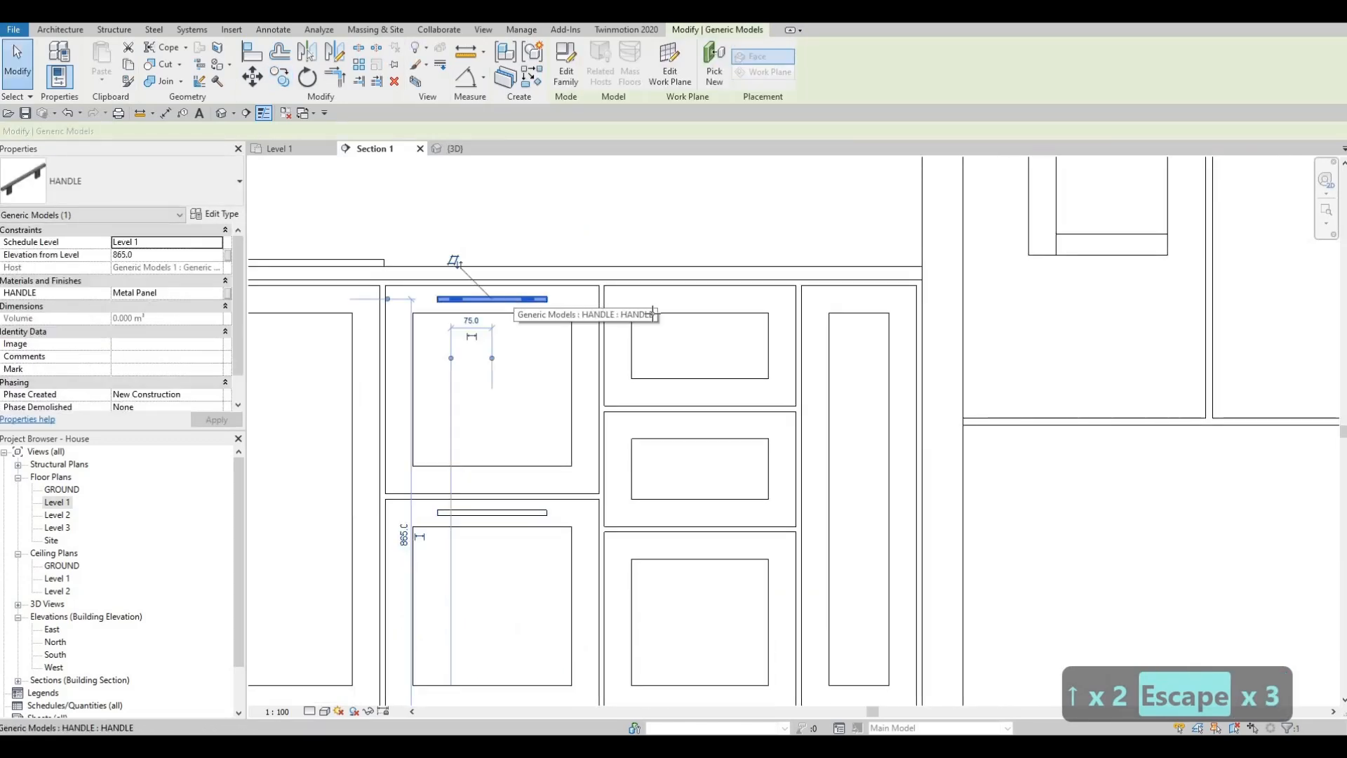
pyautogui.press('c')
pyautogui.press('s')
pyautogui.scroll(4, 729, 295)
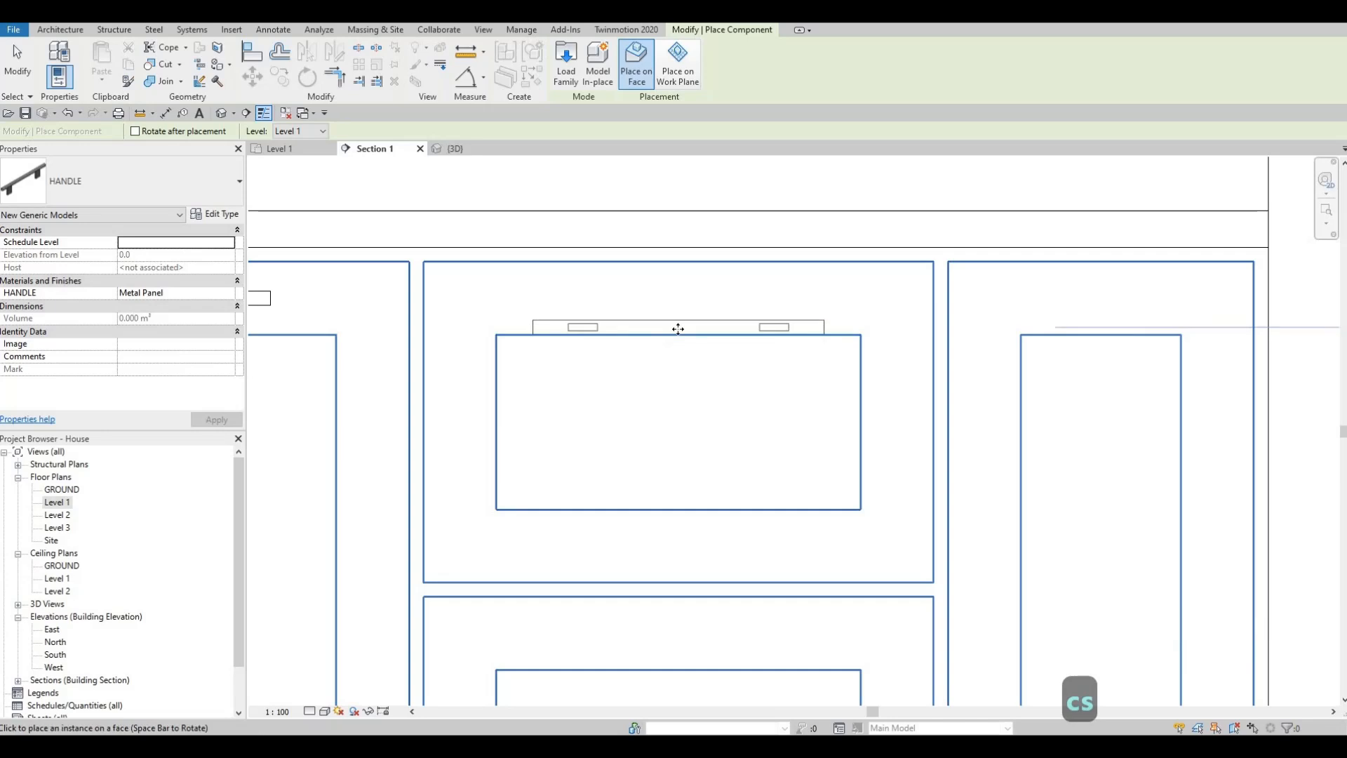
pyautogui.click(678, 329)
pyautogui.scroll(-3, 678, 329)
pyautogui.press('Escape')
pyautogui.press('Escape')
pyautogui.press('Escape')
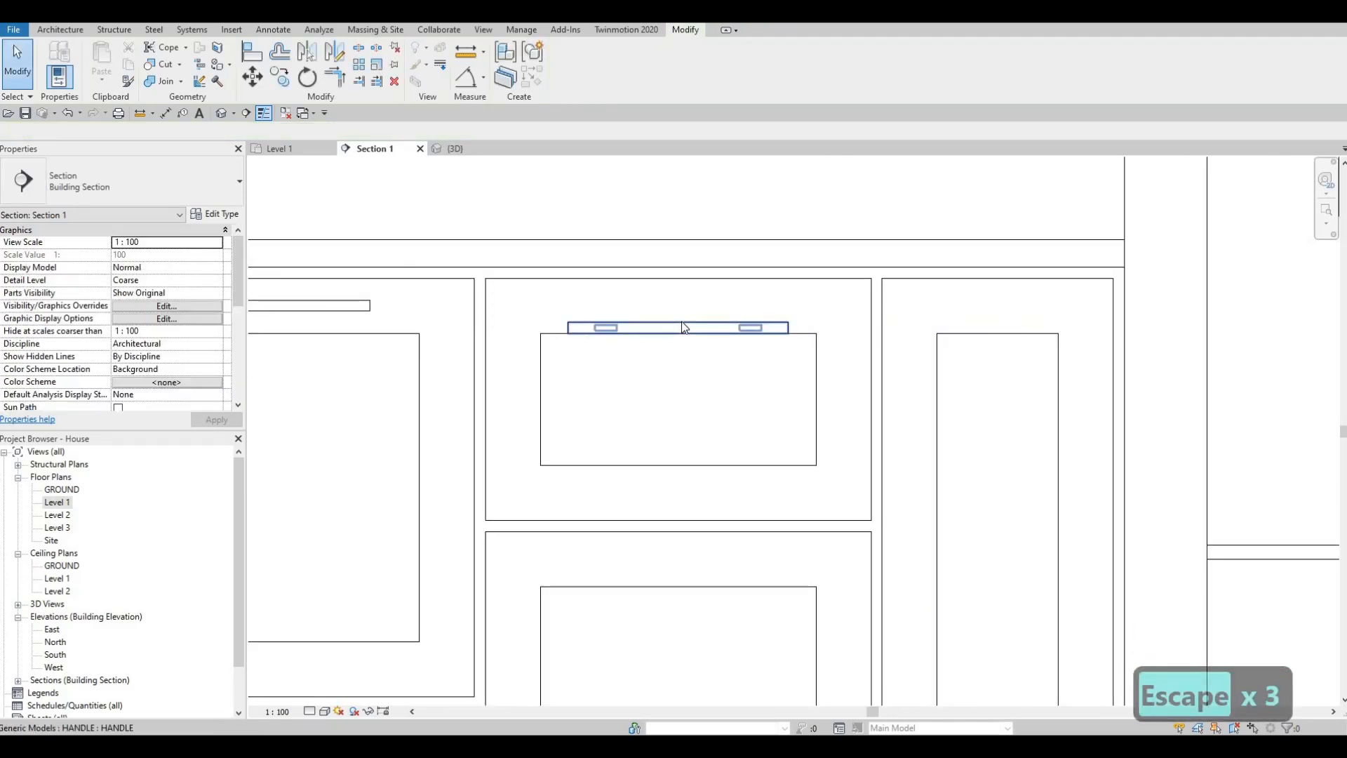
# - Nudge the top drawer's handle in the right three-drawer column up to an elevation of 867.5, clear of the recess
pyautogui.click(684, 328)
pyautogui.press('Up')
pyautogui.press('Up')
pyautogui.press('Up')
pyautogui.press('Up')
pyautogui.press('Up')
pyautogui.press('Up')
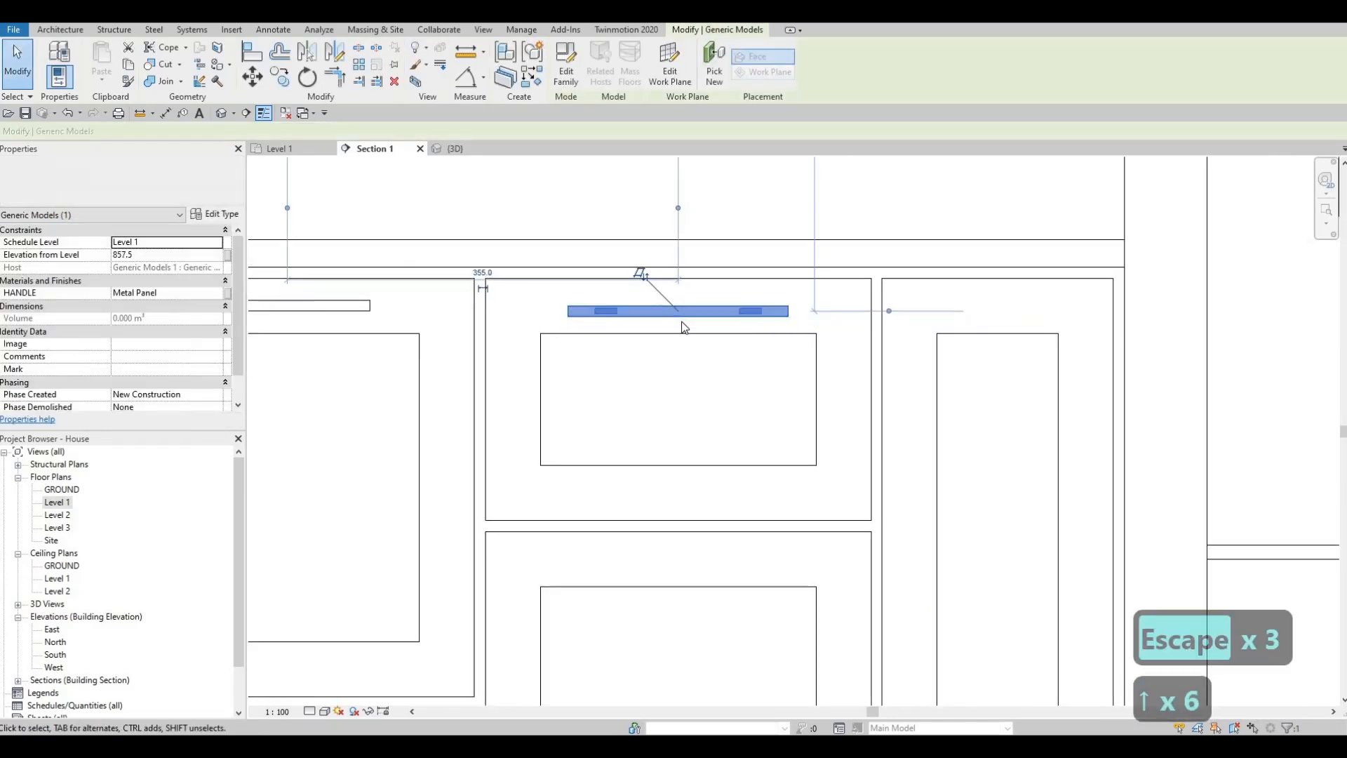
pyautogui.press('Up')
pyautogui.press('Up')
pyautogui.press('Up')
# - Align the centreline of the right column's top drawer handle with that of the upper handle in the neighbouring two-front column
pyautogui.press('a')
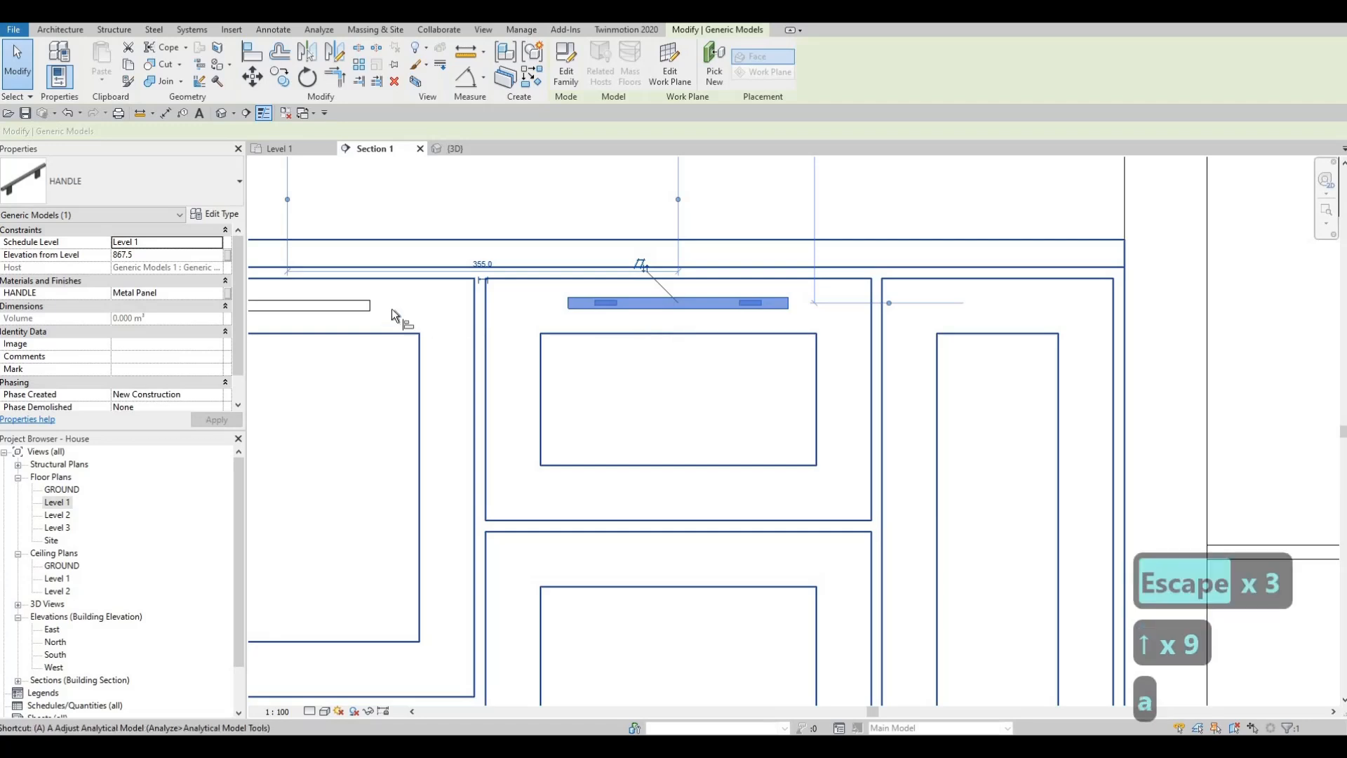
pyautogui.press('l')
pyautogui.click(331, 306)
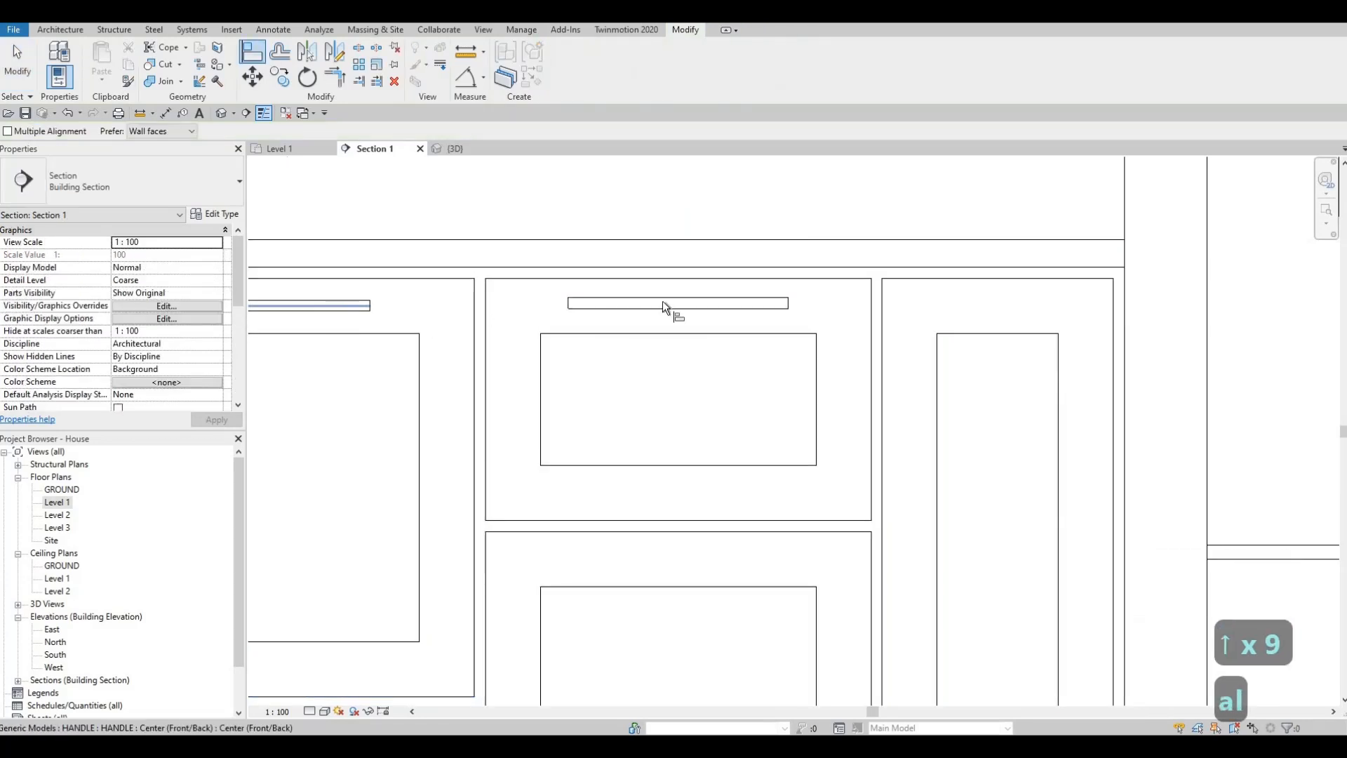
pyautogui.click(662, 300)
# - Check the alignment of the top drawer handles along the whole row of base cabinets and leave the Align command
pyautogui.scroll(-4, 691, 339)
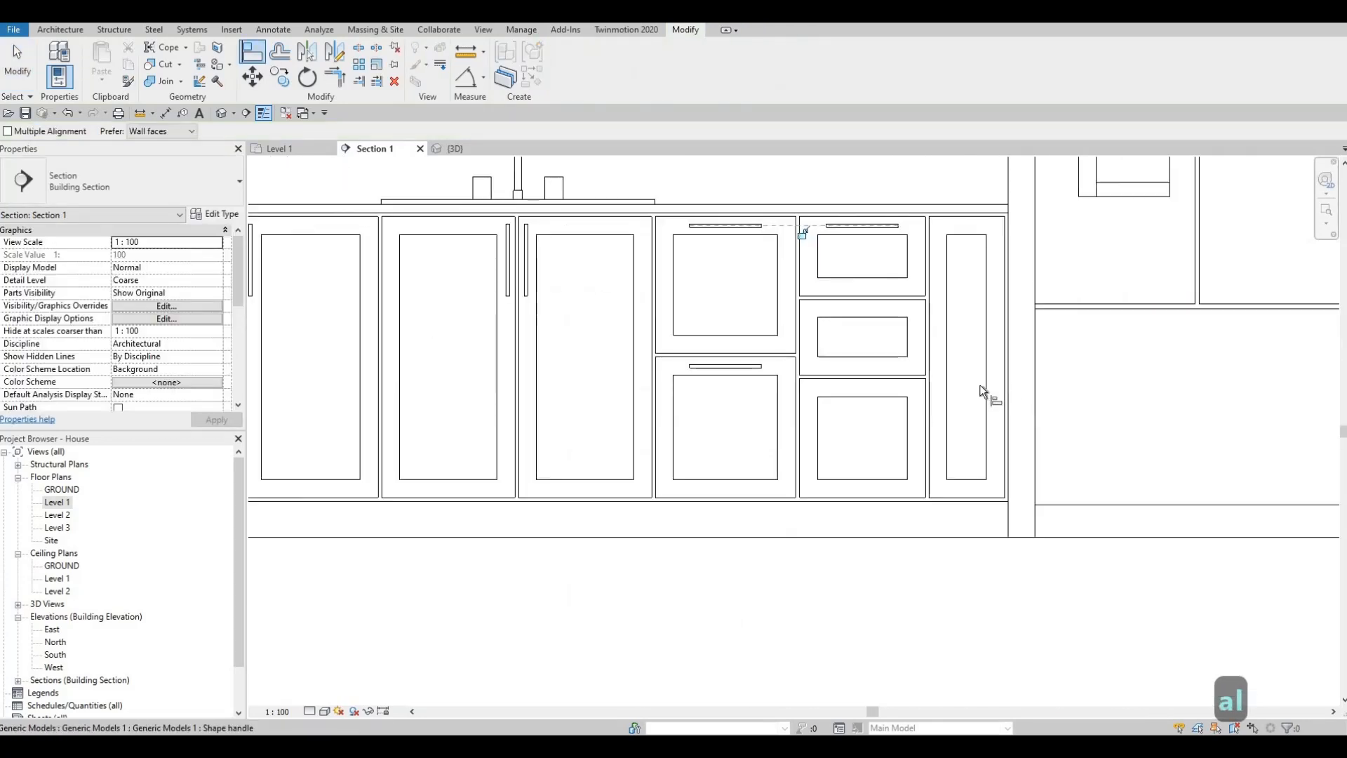
pyautogui.scroll(-2, 533, 322)
pyautogui.scroll(3, 526, 296)
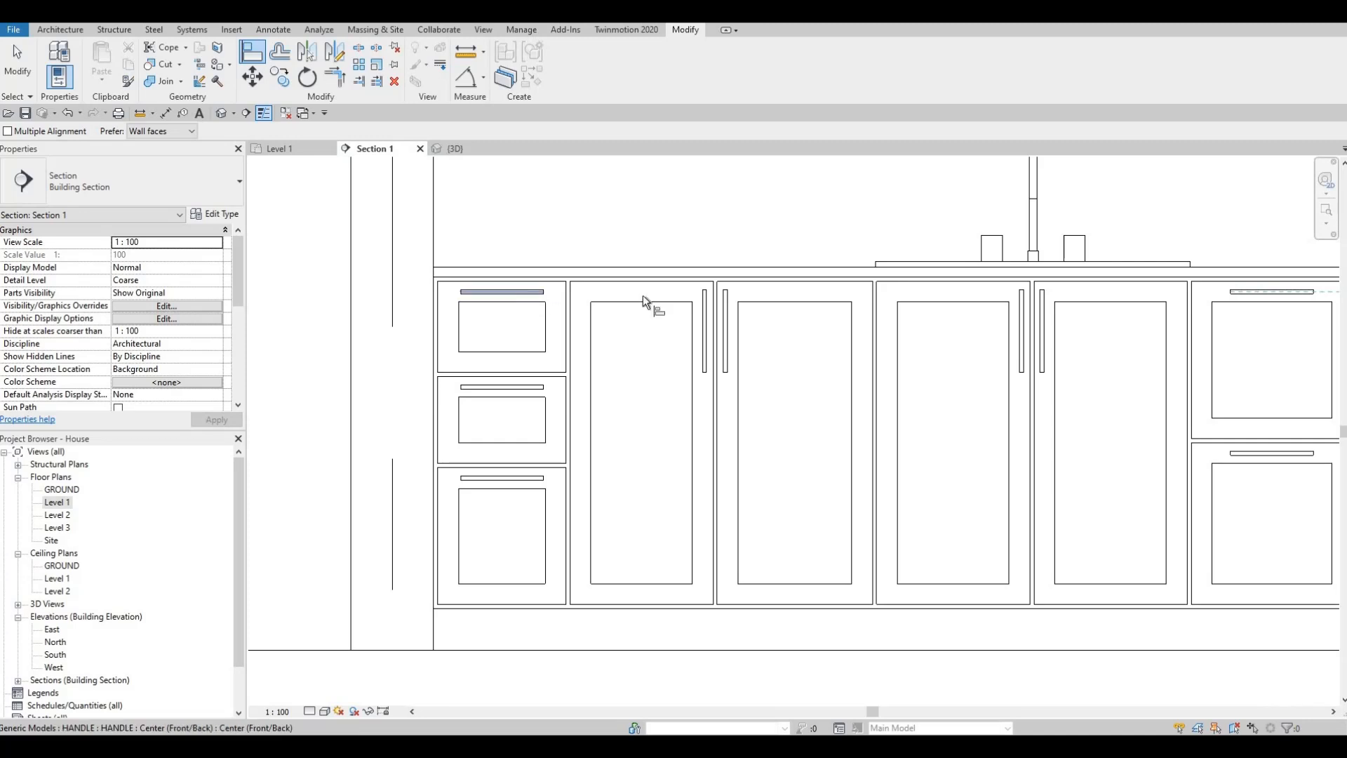
pyautogui.scroll(-3, 1046, 300)
pyautogui.scroll(3, 1052, 290)
pyautogui.scroll(4, 1004, 290)
pyautogui.moveTo(828, 269); pyautogui.dragTo(769, 268, button='middle')
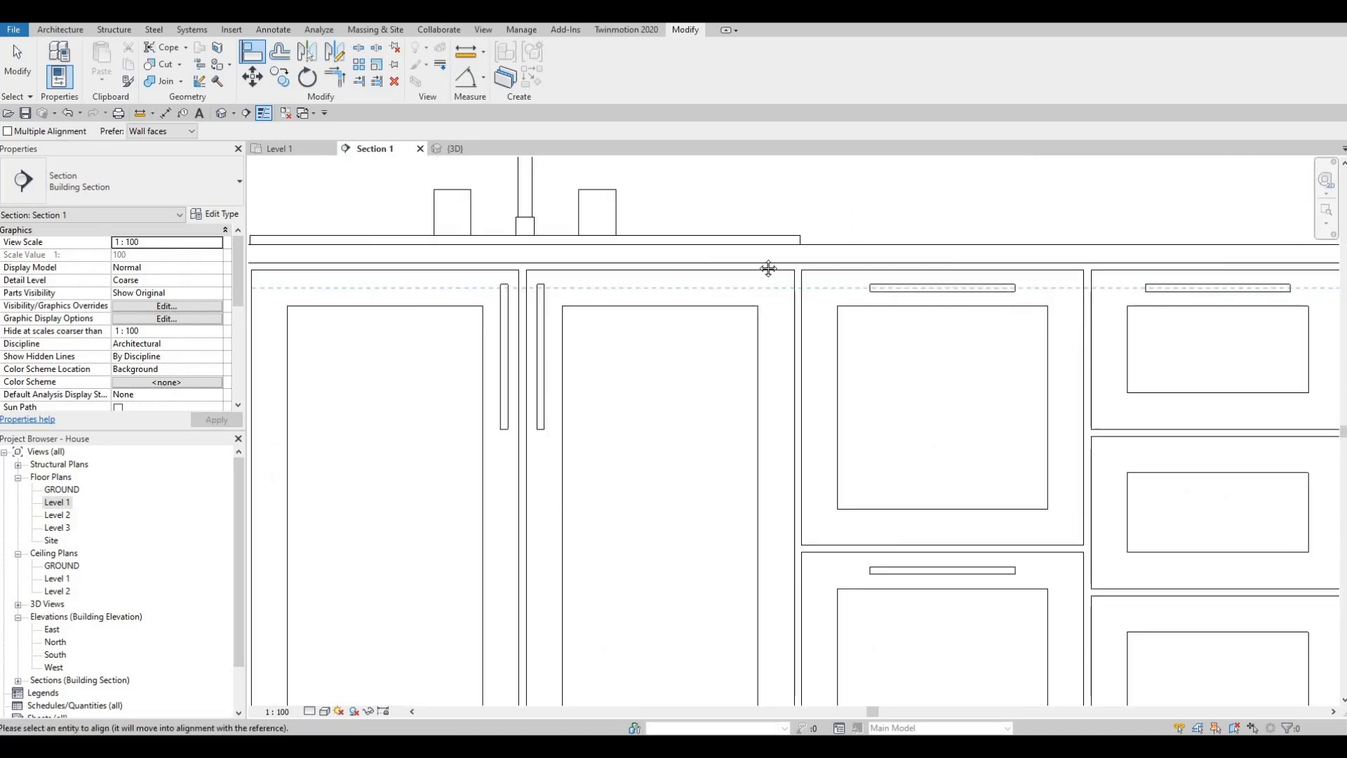
pyautogui.scroll(-2, 757, 272)
pyautogui.moveTo(1011, 411); pyautogui.dragTo(767, 367, button='middle')
pyautogui.moveTo(798, 250); pyautogui.dragTo(797, 320, button='middle')
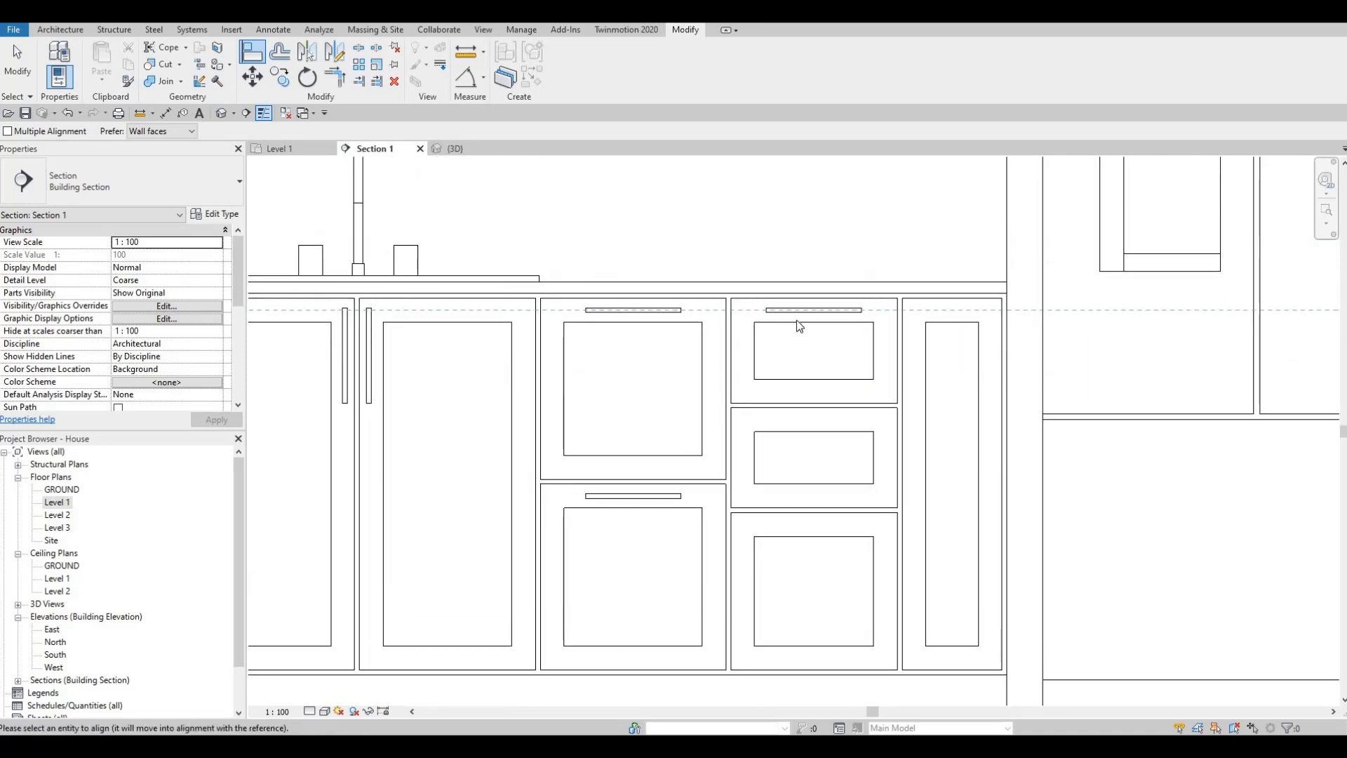
pyautogui.scroll(-1, 799, 326)
pyautogui.press('Escape')
pyautogui.press('Escape')
pyautogui.press('Escape')
# - Copy the top drawer's handle to the middle and lower drawer fronts of the right column, using the fronts' upper-left corners
pyautogui.click(798, 327)
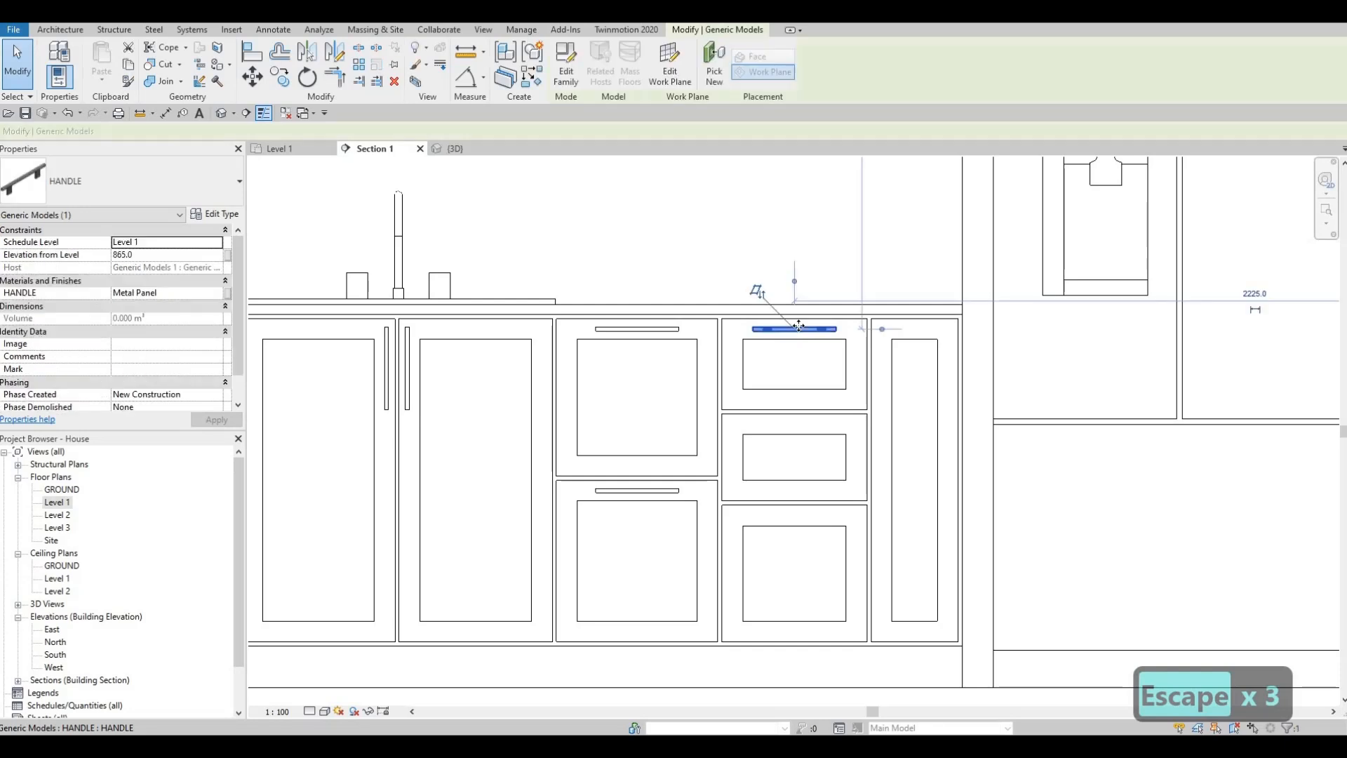
pyautogui.press('c')
pyautogui.press('o')
pyautogui.scroll(3, 758, 325)
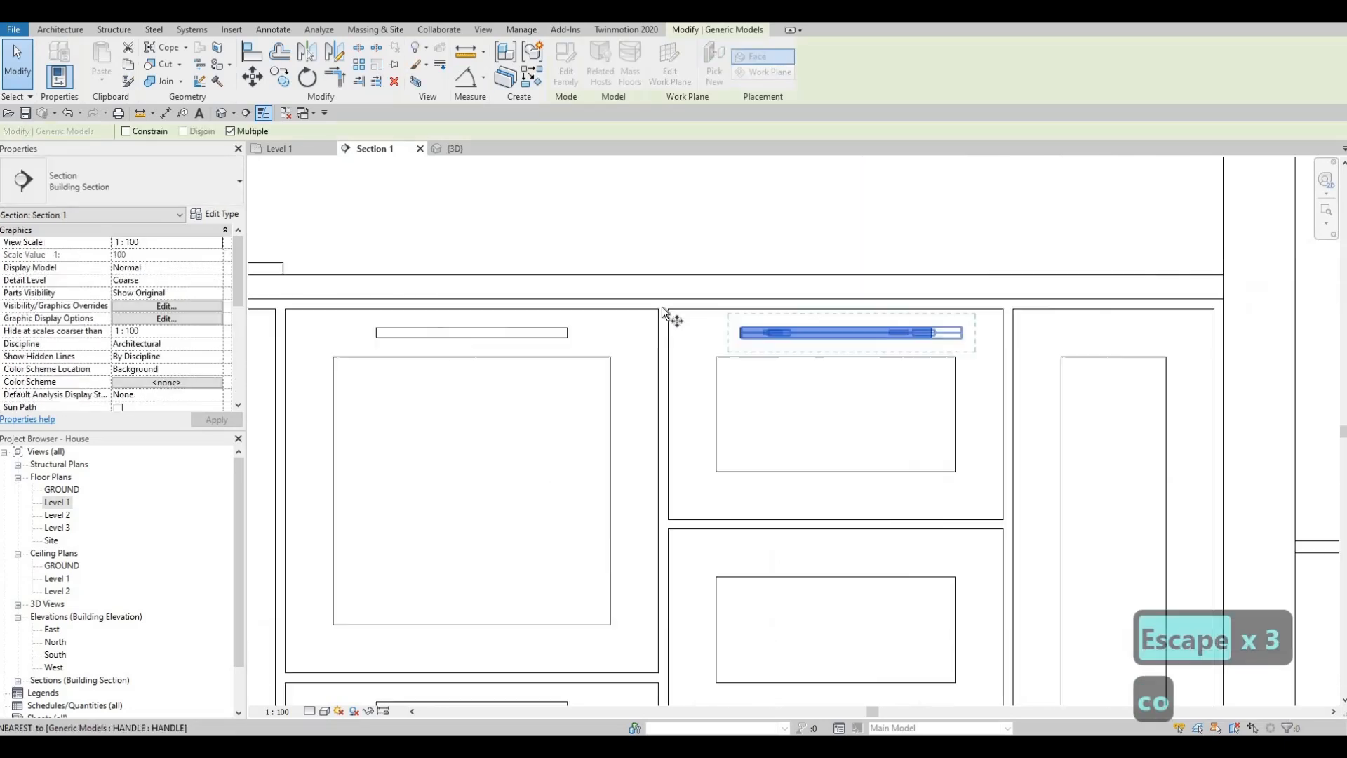
pyautogui.click(662, 306)
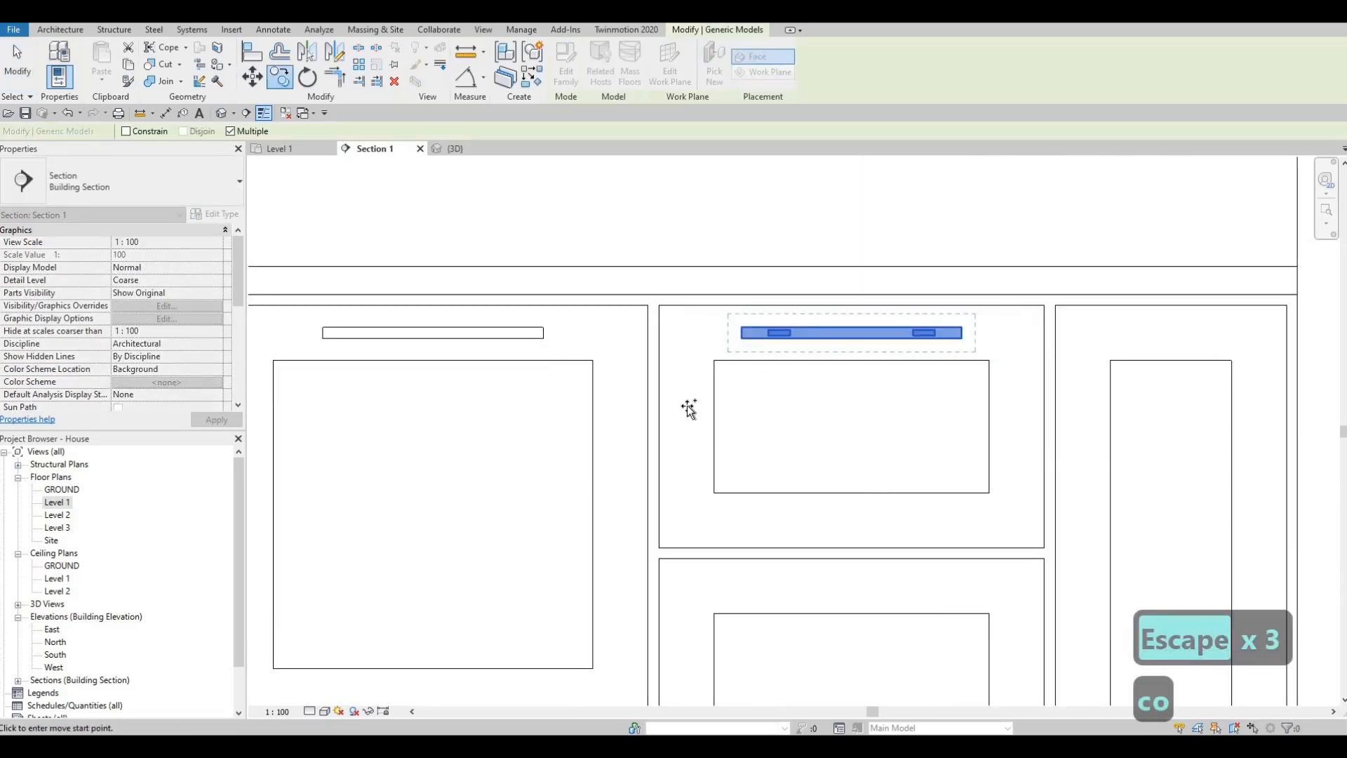
pyautogui.click(660, 562)
pyautogui.scroll(-2, 684, 382)
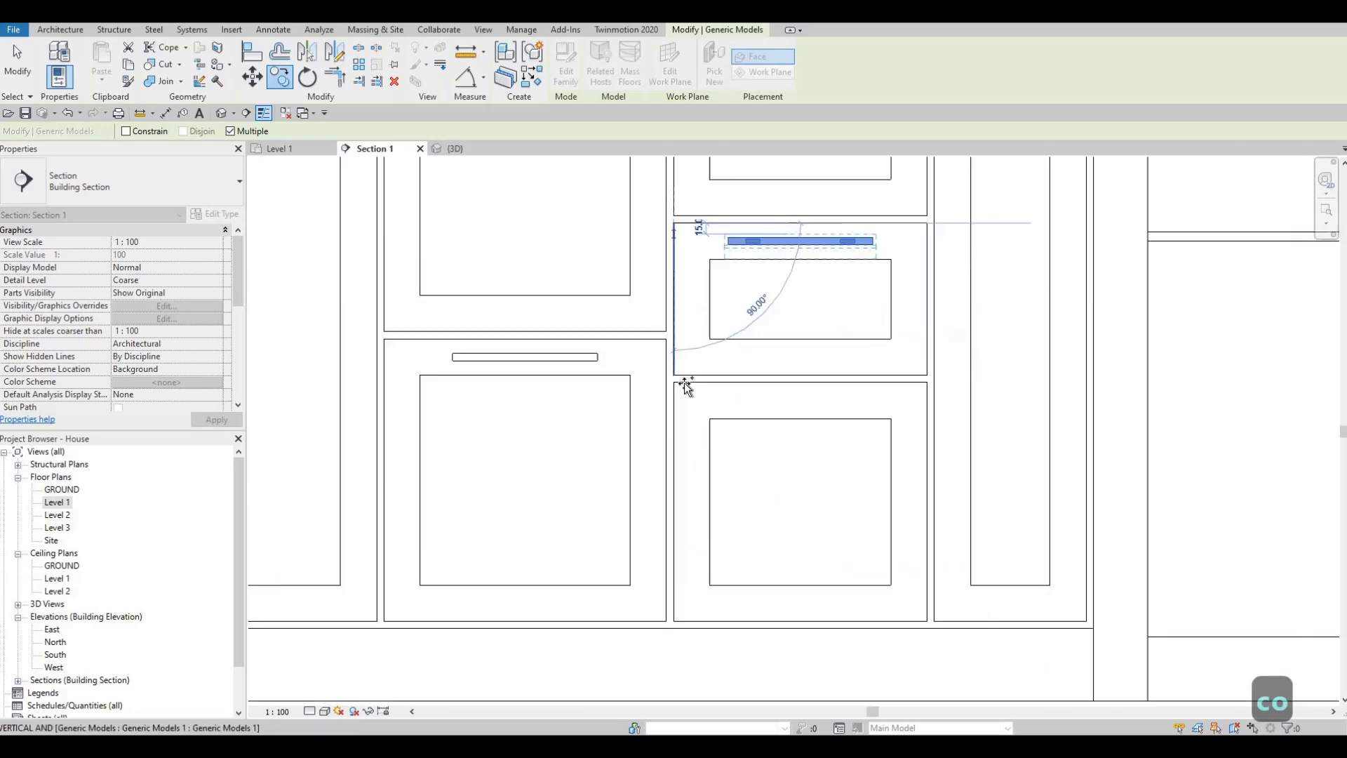
pyautogui.scroll(3, 676, 344)
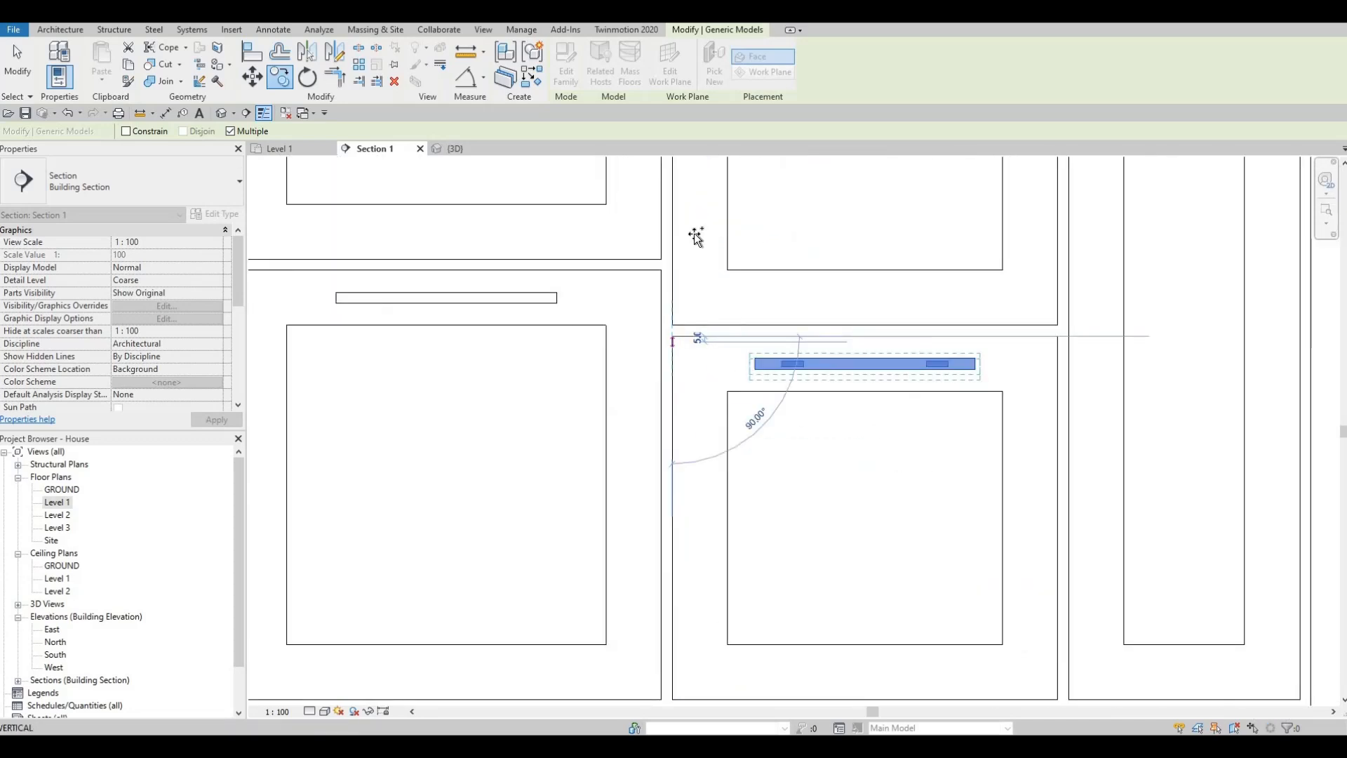
pyautogui.scroll(-3, 696, 237)
pyautogui.press('Escape')
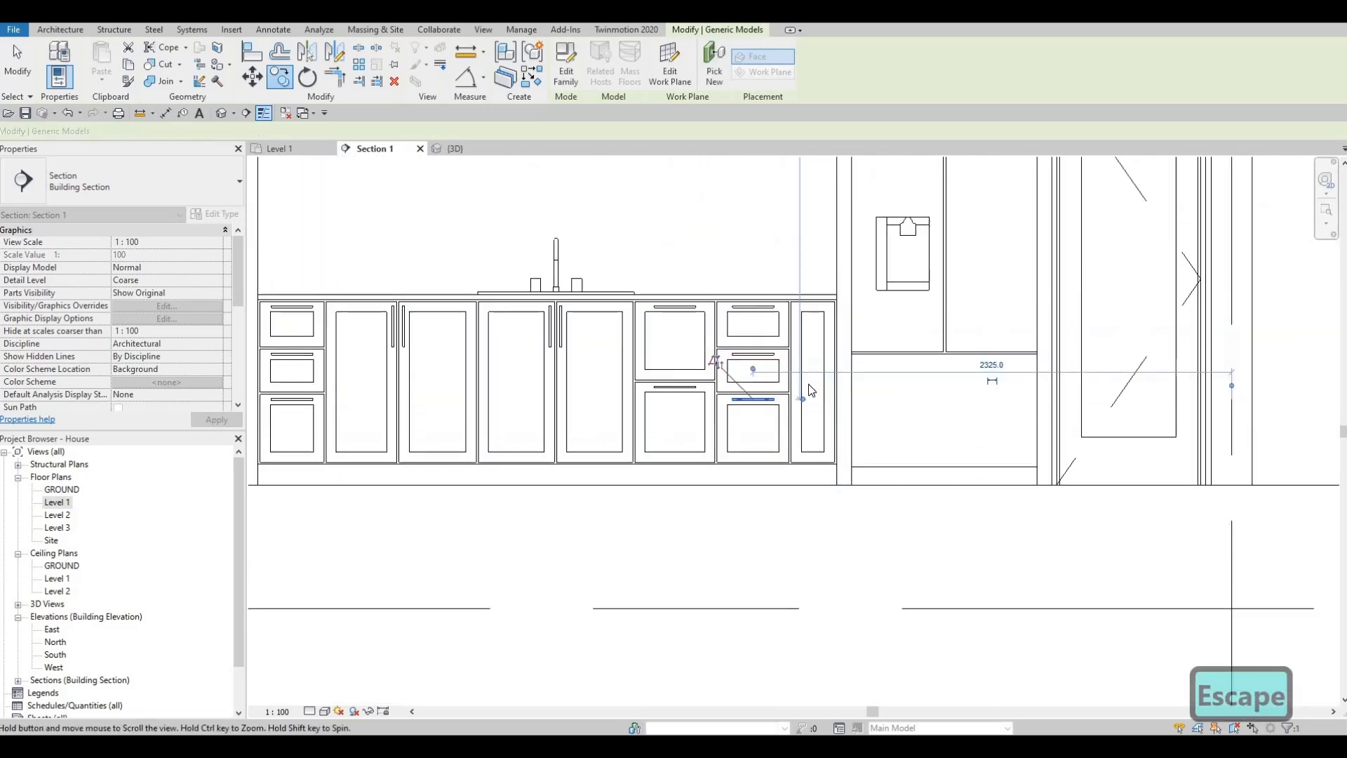
pyautogui.moveTo(808, 384); pyautogui.dragTo(815, 427, button='middle')
pyautogui.moveTo(649, 409); pyautogui.dragTo(760, 448, button='middle')
pyautogui.scroll(-1, 759, 448)
pyautogui.press('Escape')
pyautogui.press('Escape')
pyautogui.press('Escape')
pyautogui.press('Escape')
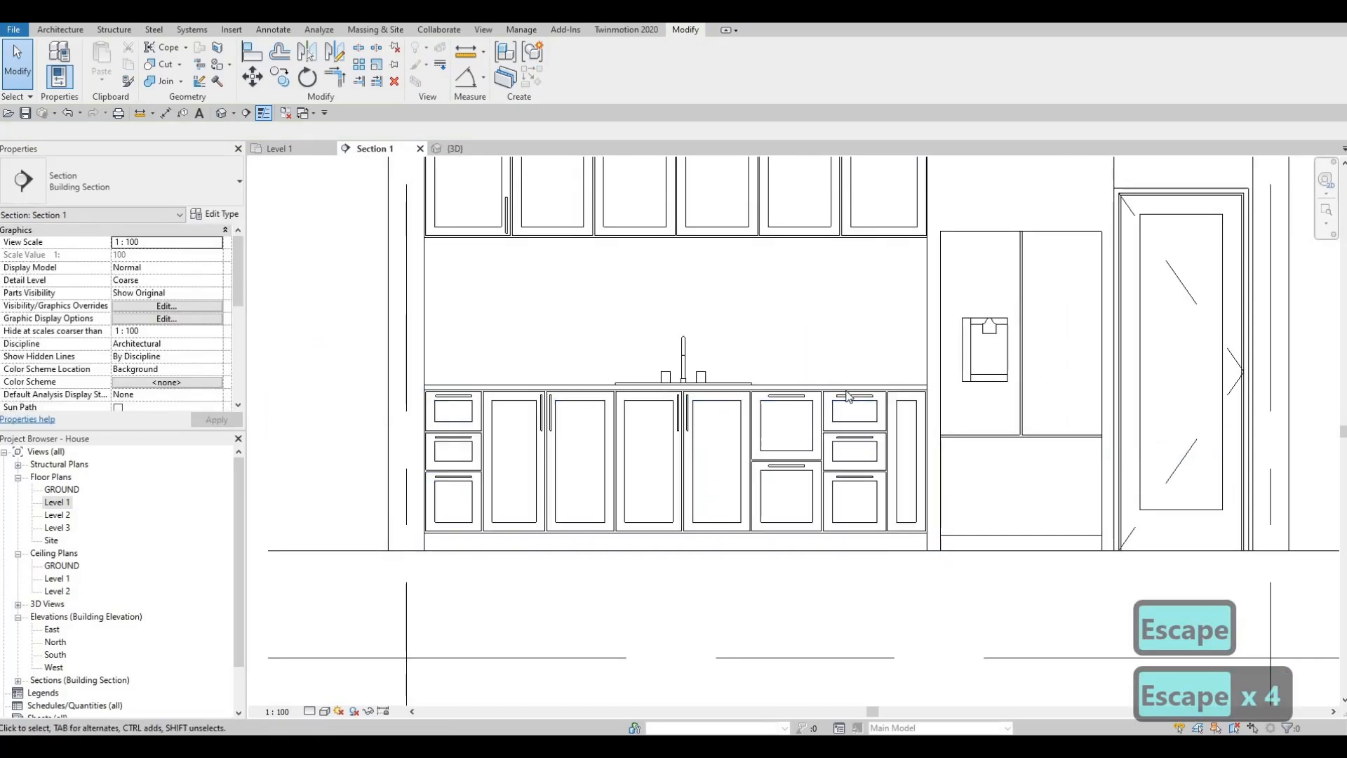
# - Mirror the first upper cabinet door's handle onto the second door about a vertical axis drawn midway in the gap between them
pyautogui.moveTo(572, 295); pyautogui.dragTo(595, 397, button='middle')
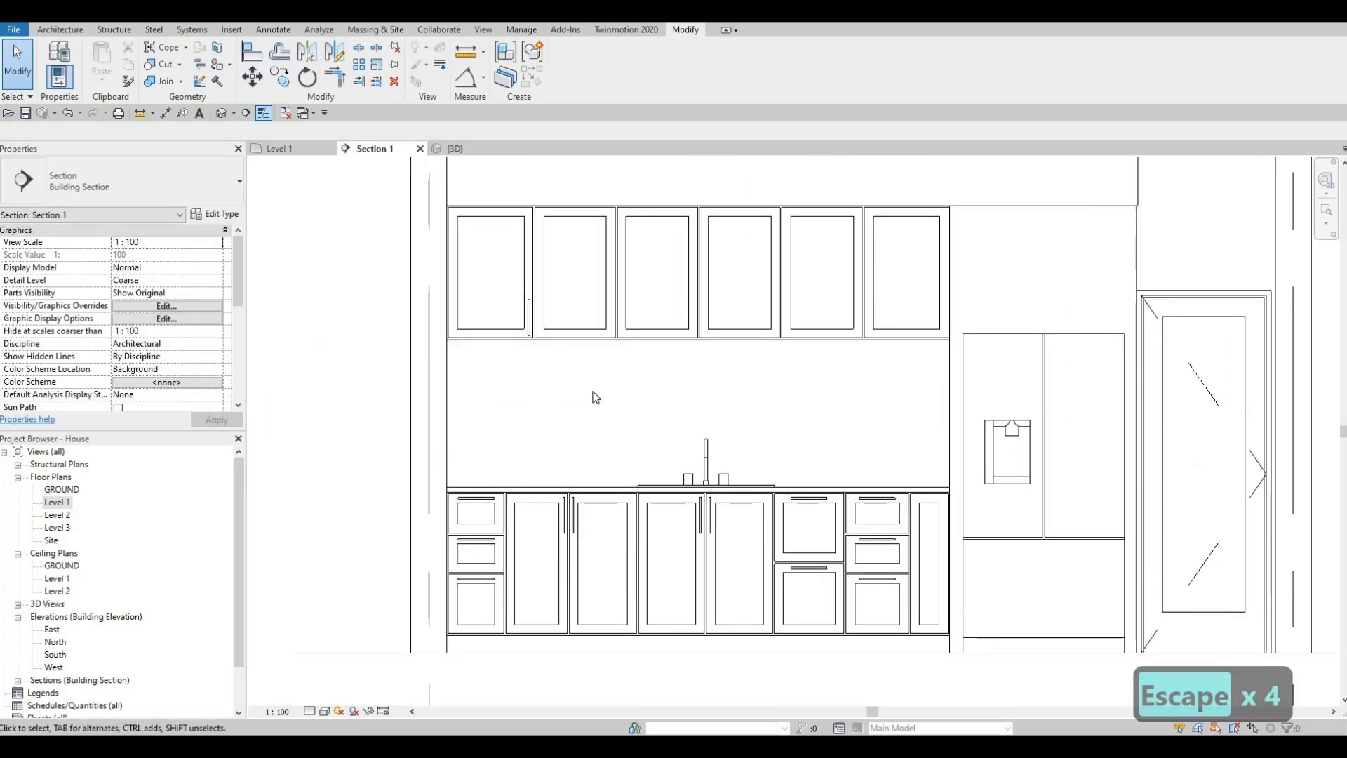
pyautogui.scroll(5, 595, 397)
pyautogui.press('Escape')
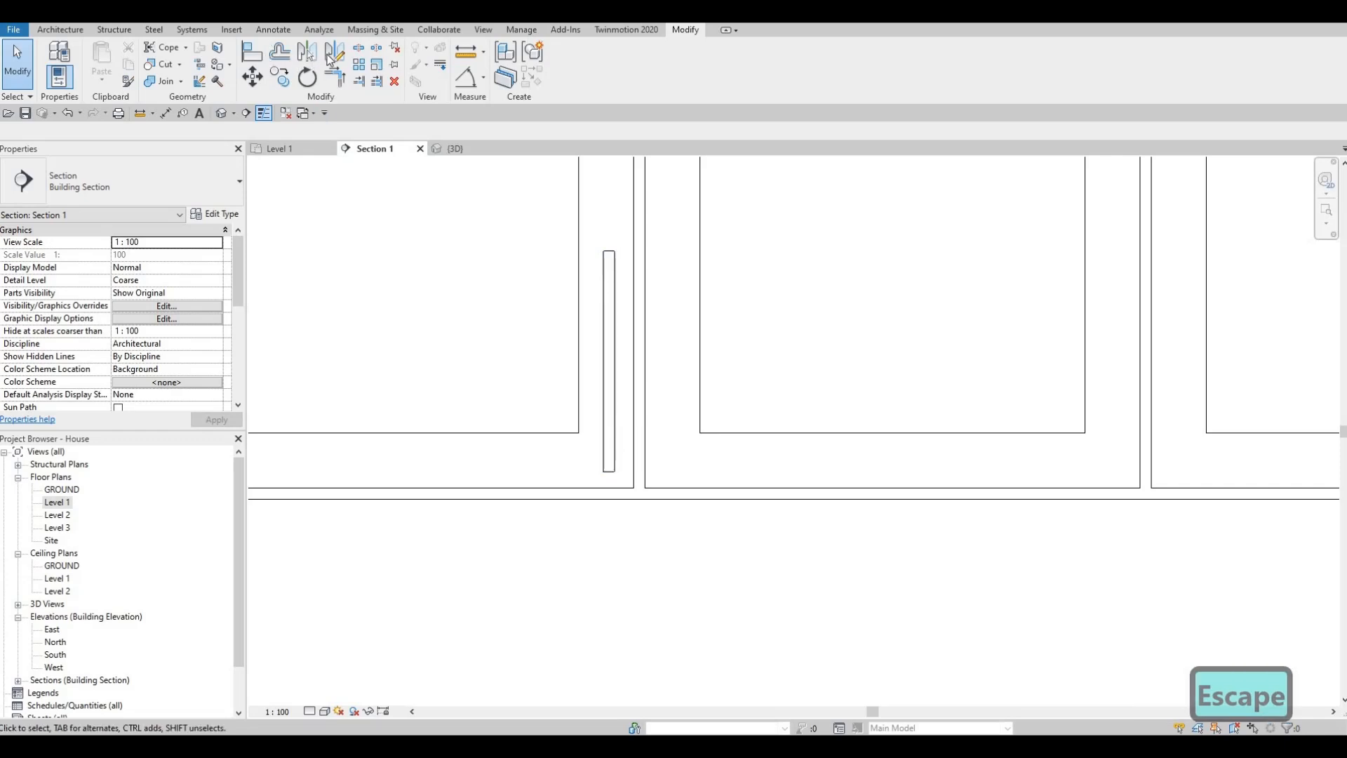
pyautogui.click(610, 309)
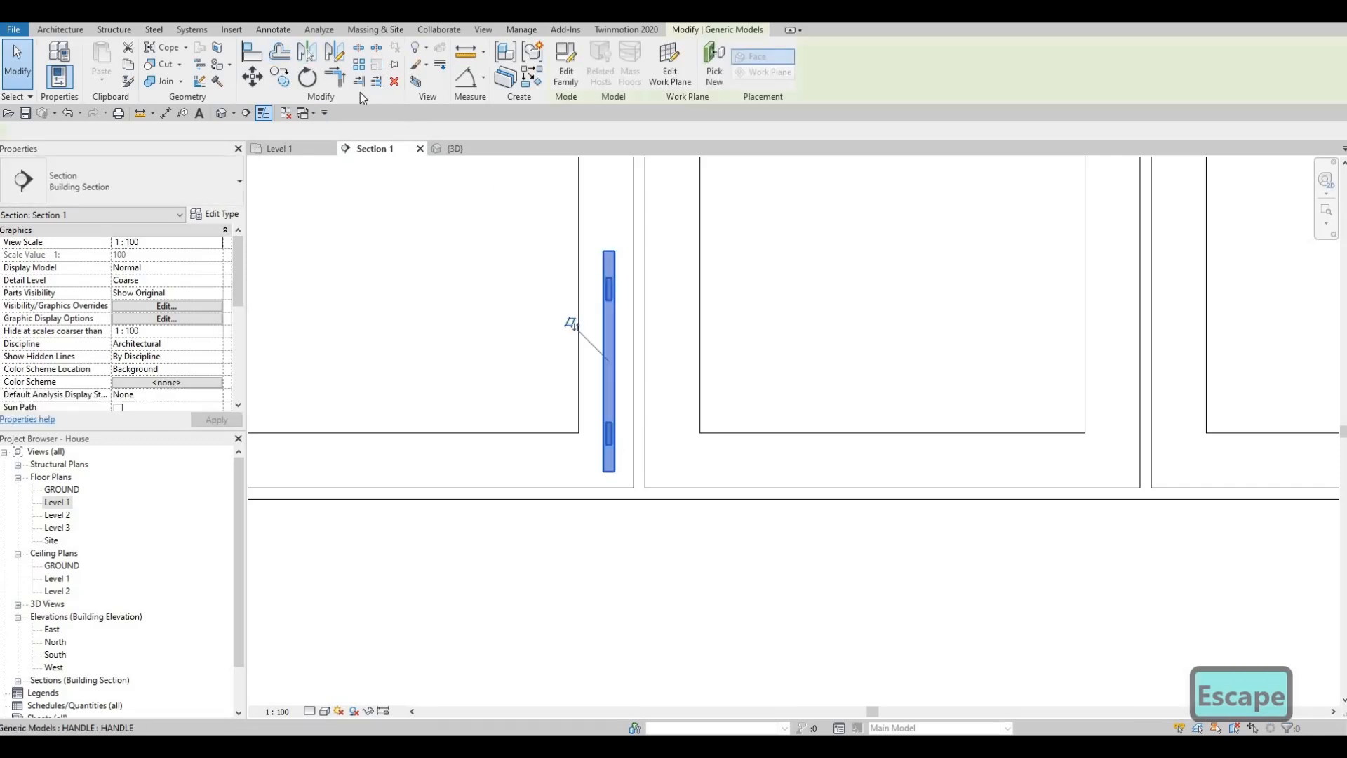
pyautogui.click(334, 55)
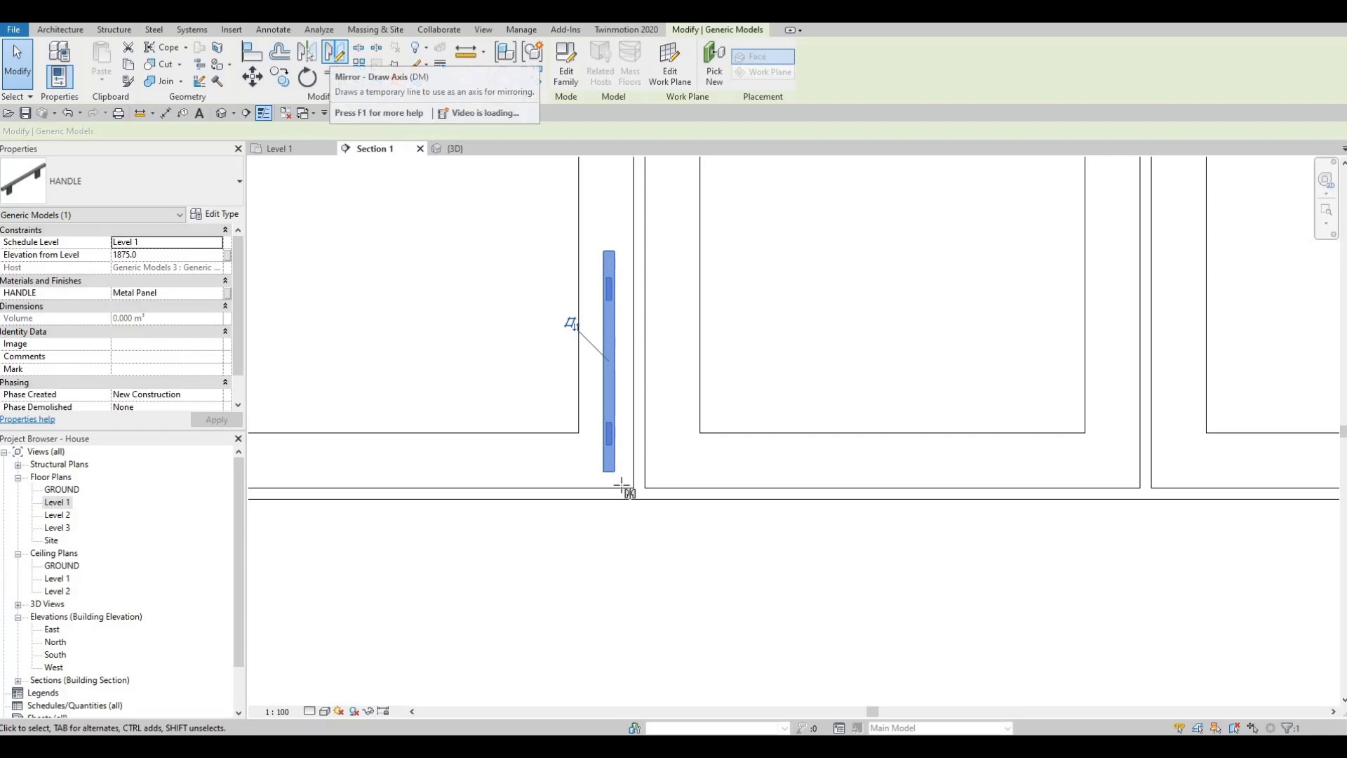
pyautogui.scroll(4, 667, 485)
pyautogui.click(673, 479)
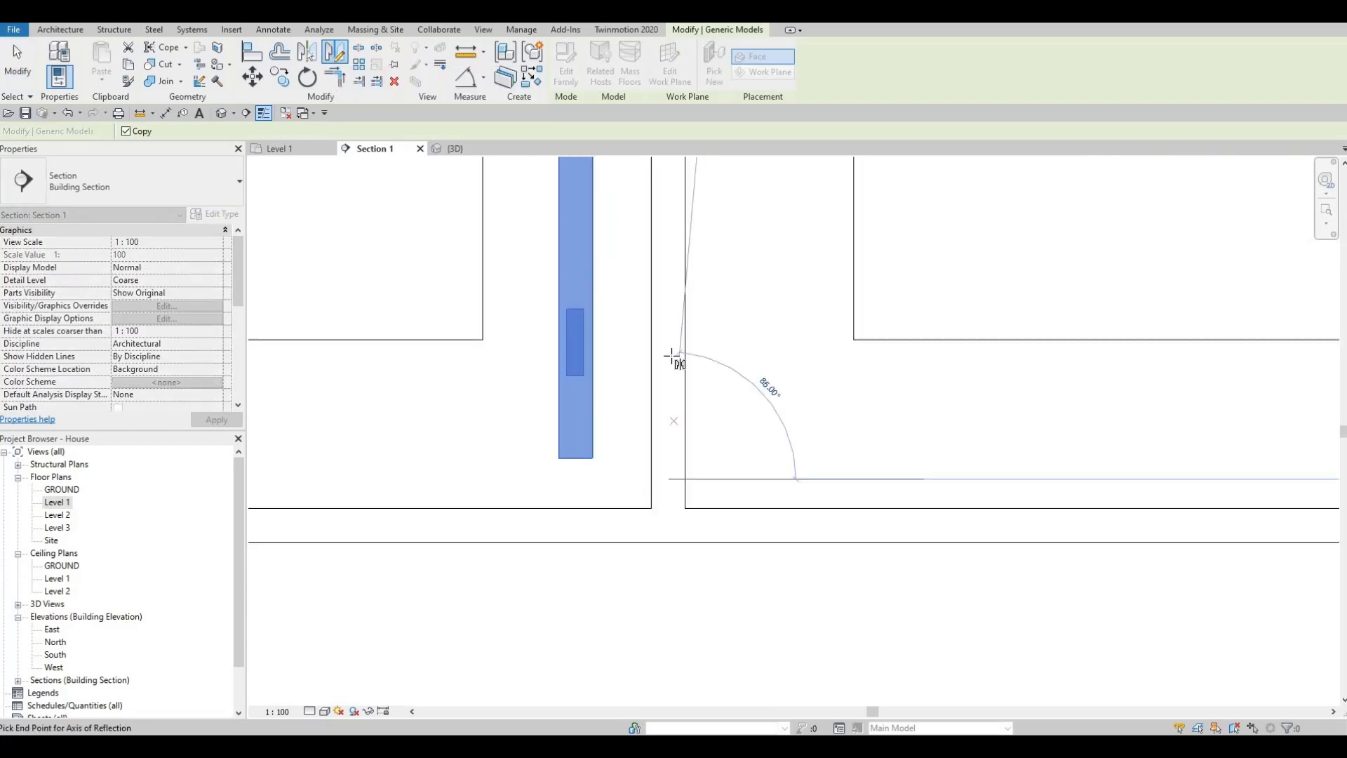
pyautogui.click(671, 360)
pyautogui.scroll(-5, 701, 304)
pyautogui.press('Escape')
pyautogui.press('Escape')
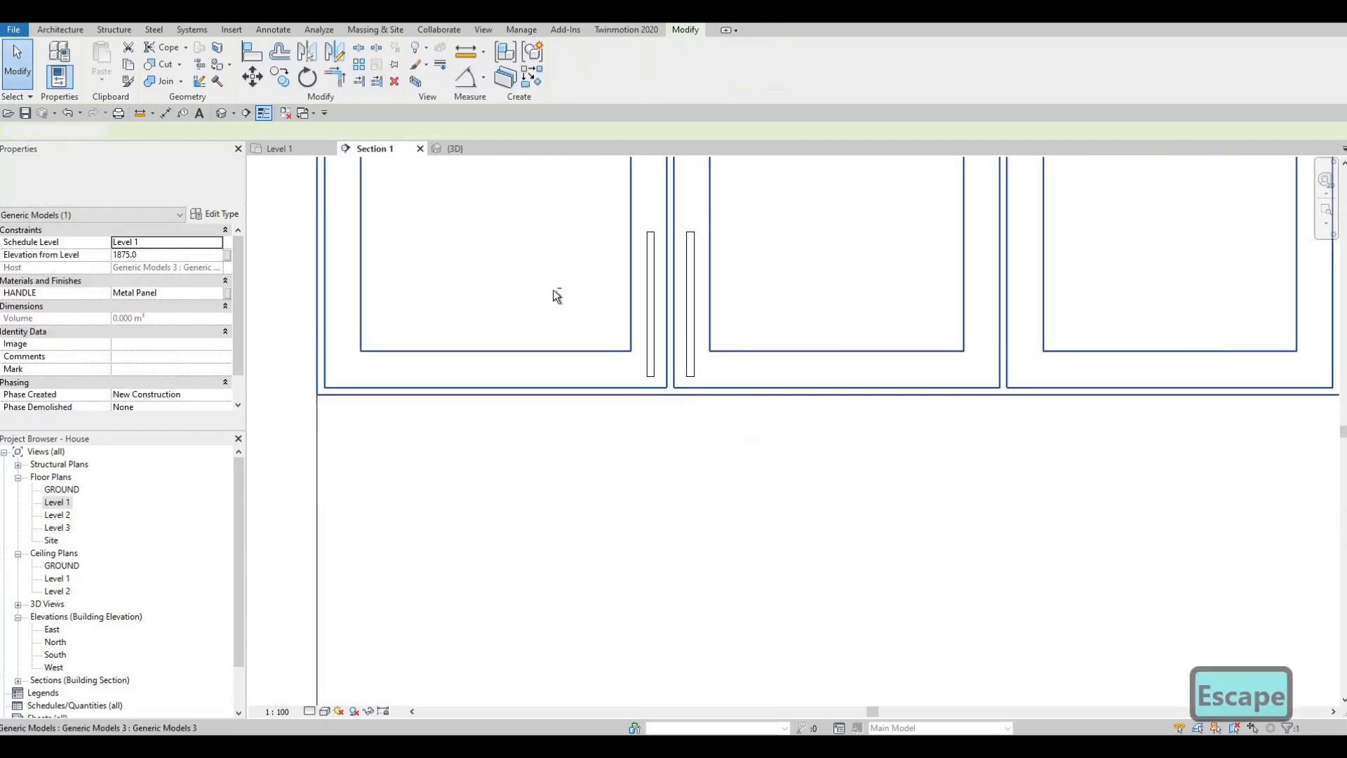
# - Copy the pair of upper door handles to the other two upper door pairs, using the lower-right corners of each pair's left door
pyautogui.moveTo(527, 253); pyautogui.dragTo(710, 475)
pyautogui.press('c')
pyautogui.press('o')
pyautogui.scroll(3, 634, 372)
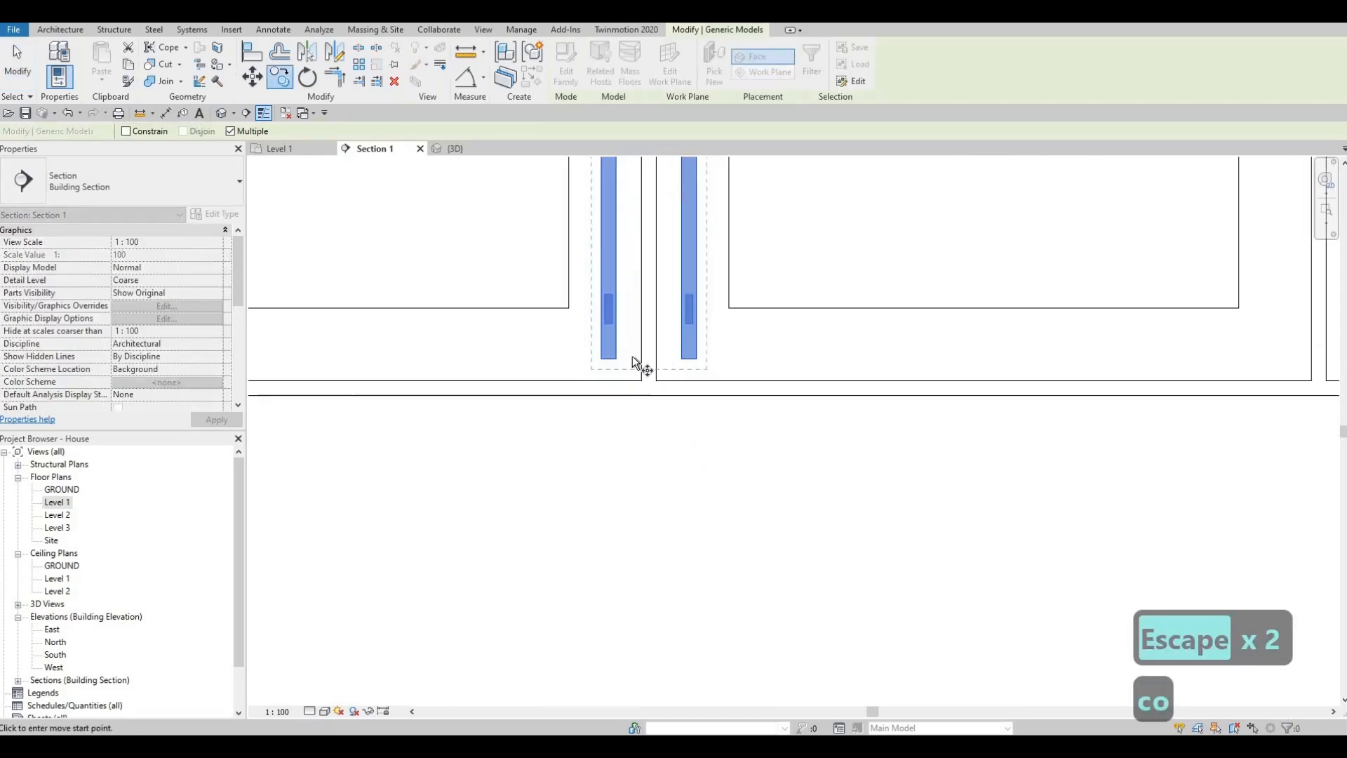
pyautogui.click(635, 354)
pyautogui.scroll(1, 807, 386)
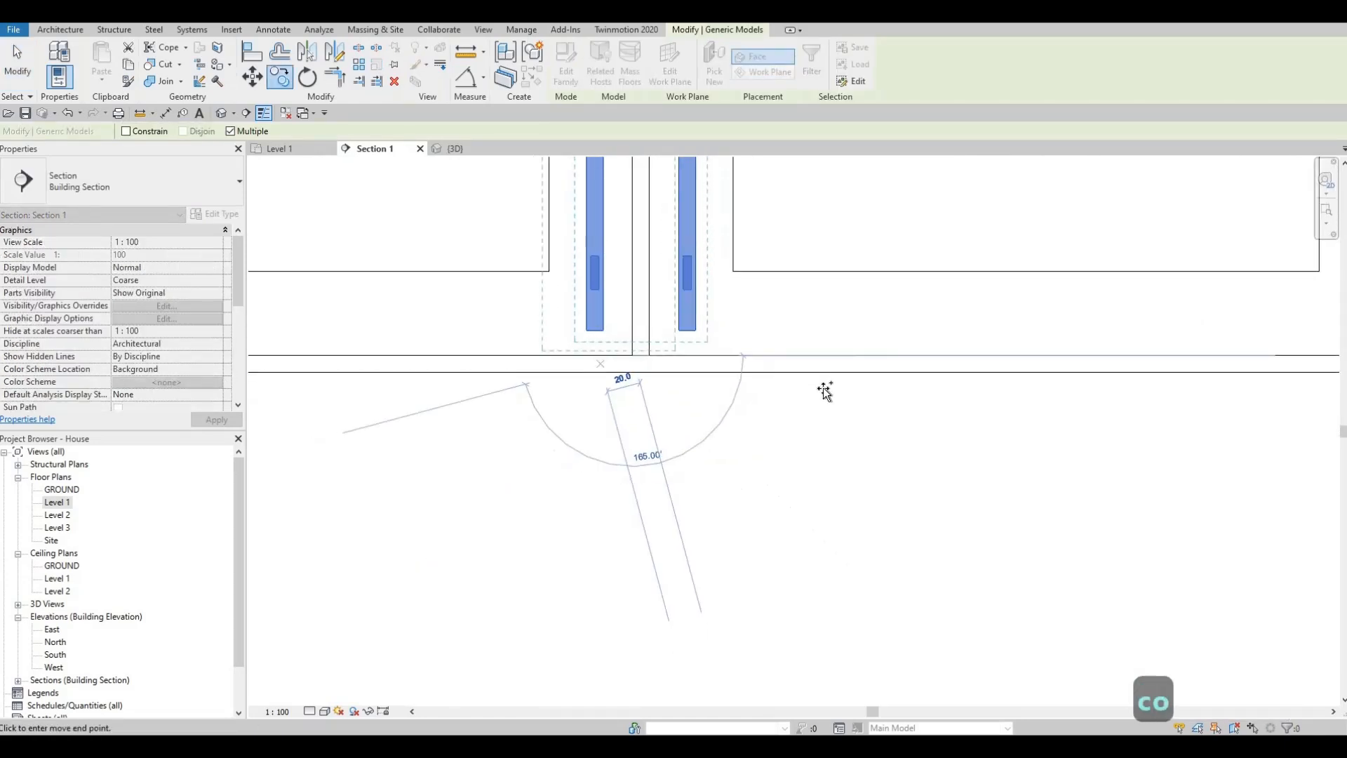
pyautogui.scroll(-5, 825, 391)
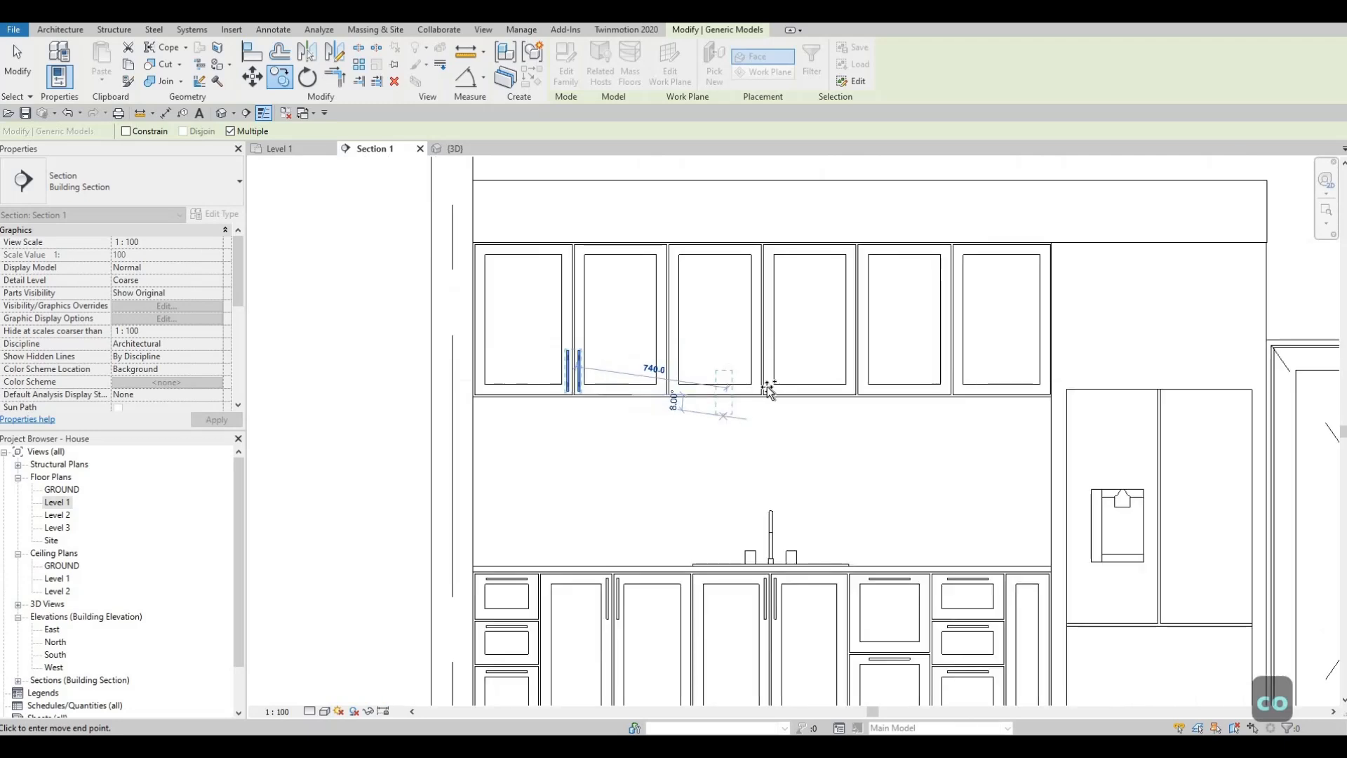
pyautogui.scroll(4, 767, 386)
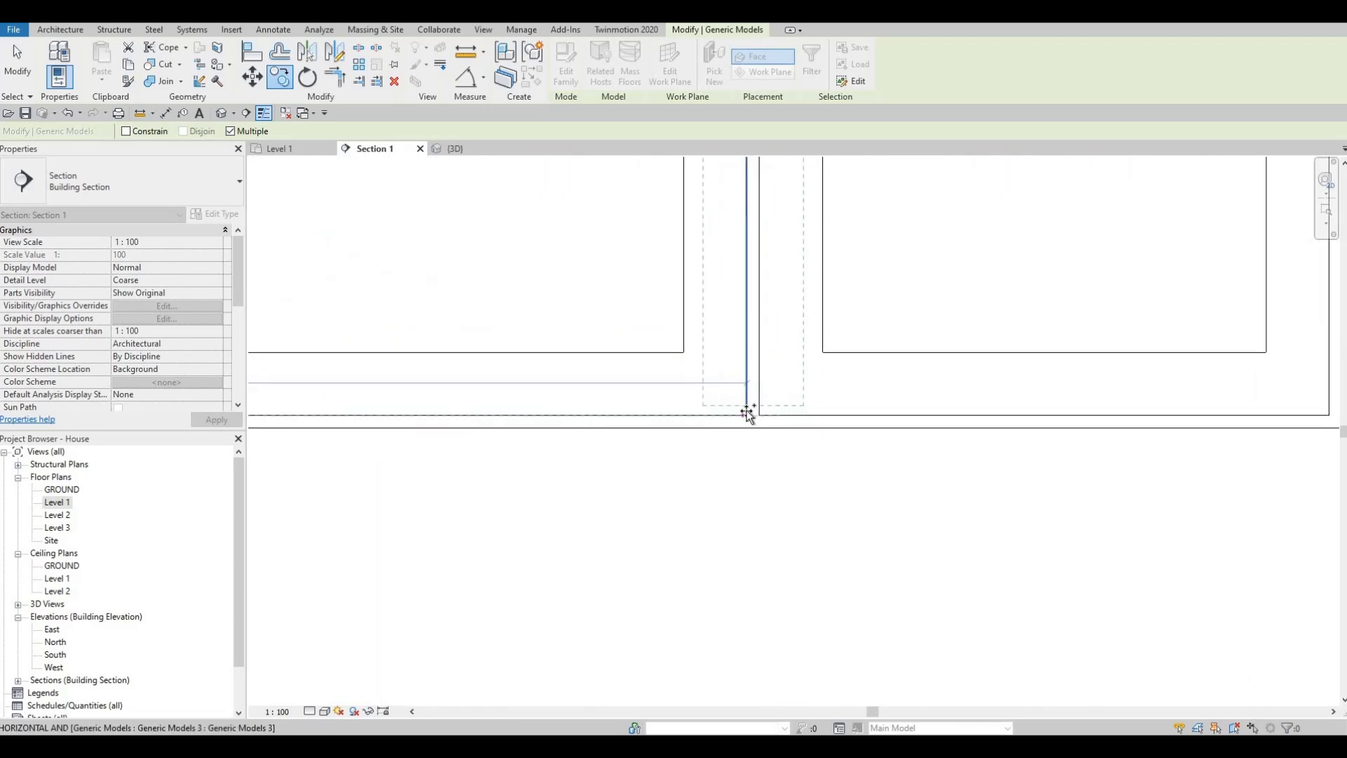
pyautogui.scroll(-4, 926, 397)
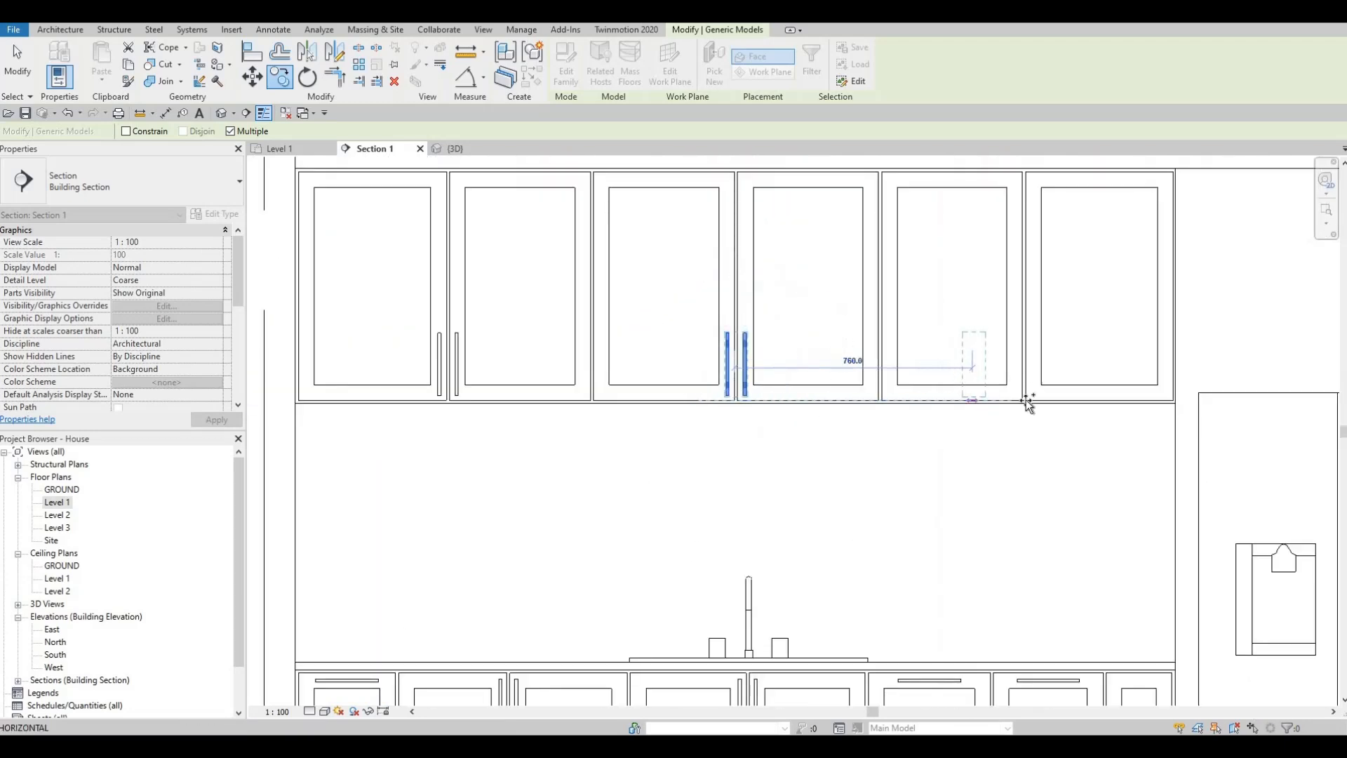
pyautogui.scroll(4, 1028, 407)
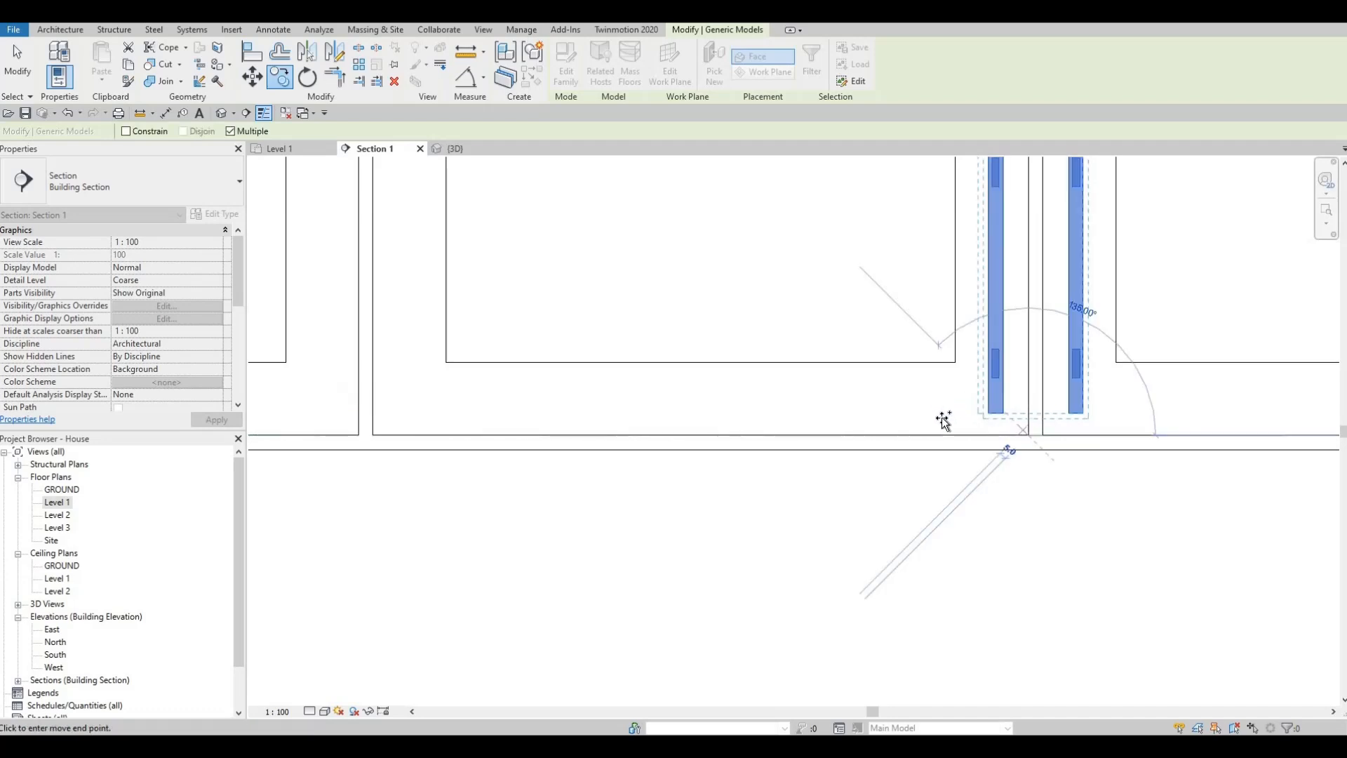
pyautogui.scroll(-4, 943, 420)
pyautogui.press('Escape')
pyautogui.press('Escape')
pyautogui.press('Escape')
pyautogui.scroll(-1, 920, 414)
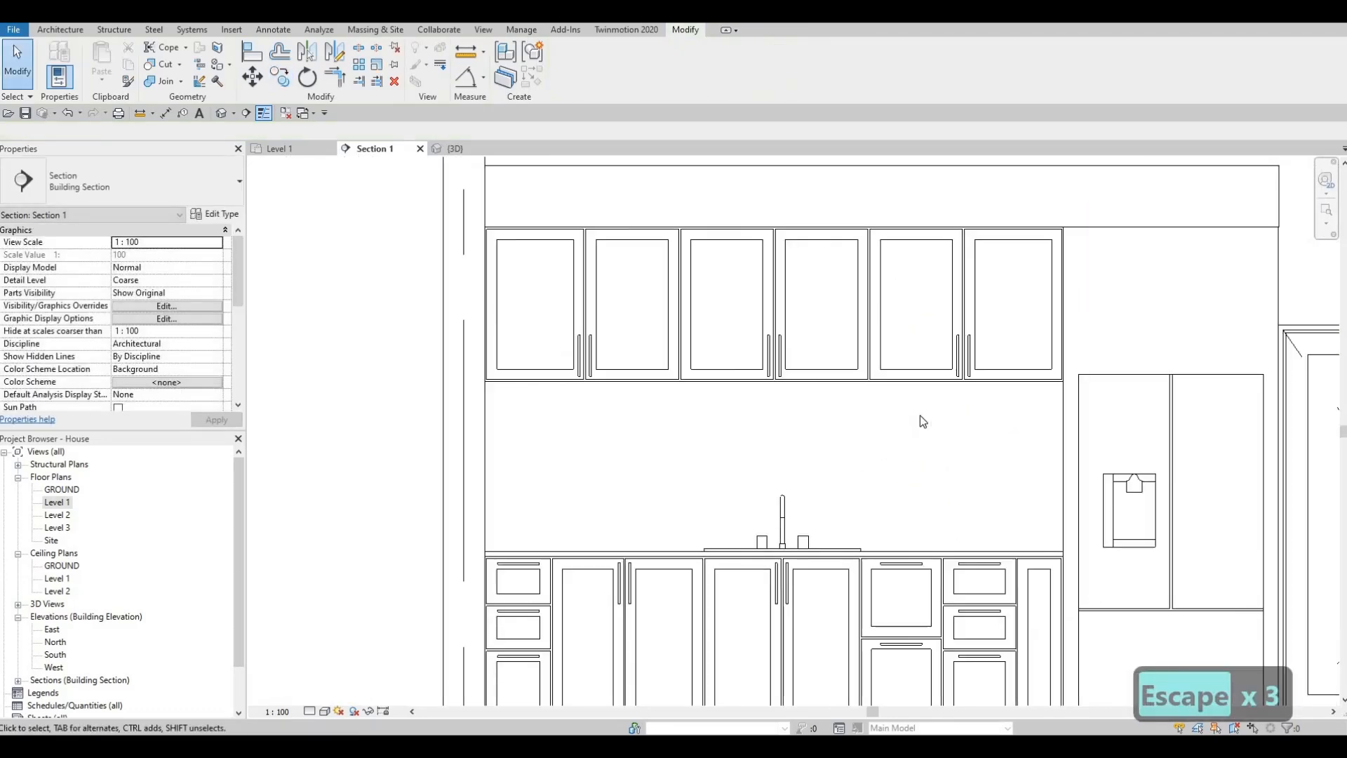
# - Inspect the finished cabinet doors, drawers and handles in section and in the 3D view, and return to the Section 1 view
pyautogui.moveTo(908, 445); pyautogui.dragTo(888, 340, button='middle')
pyautogui.scroll(-1, 884, 335)
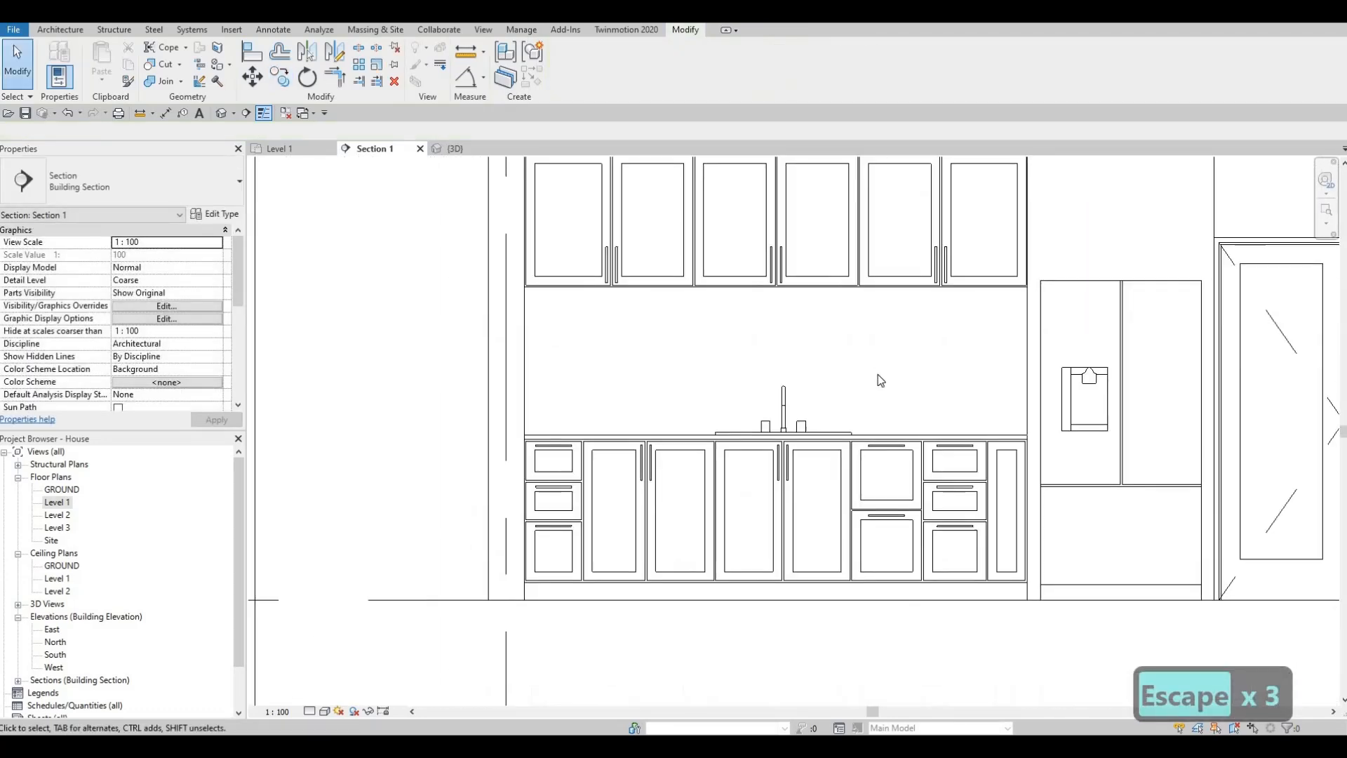
pyautogui.scroll(-1, 880, 380)
pyautogui.press('Escape')
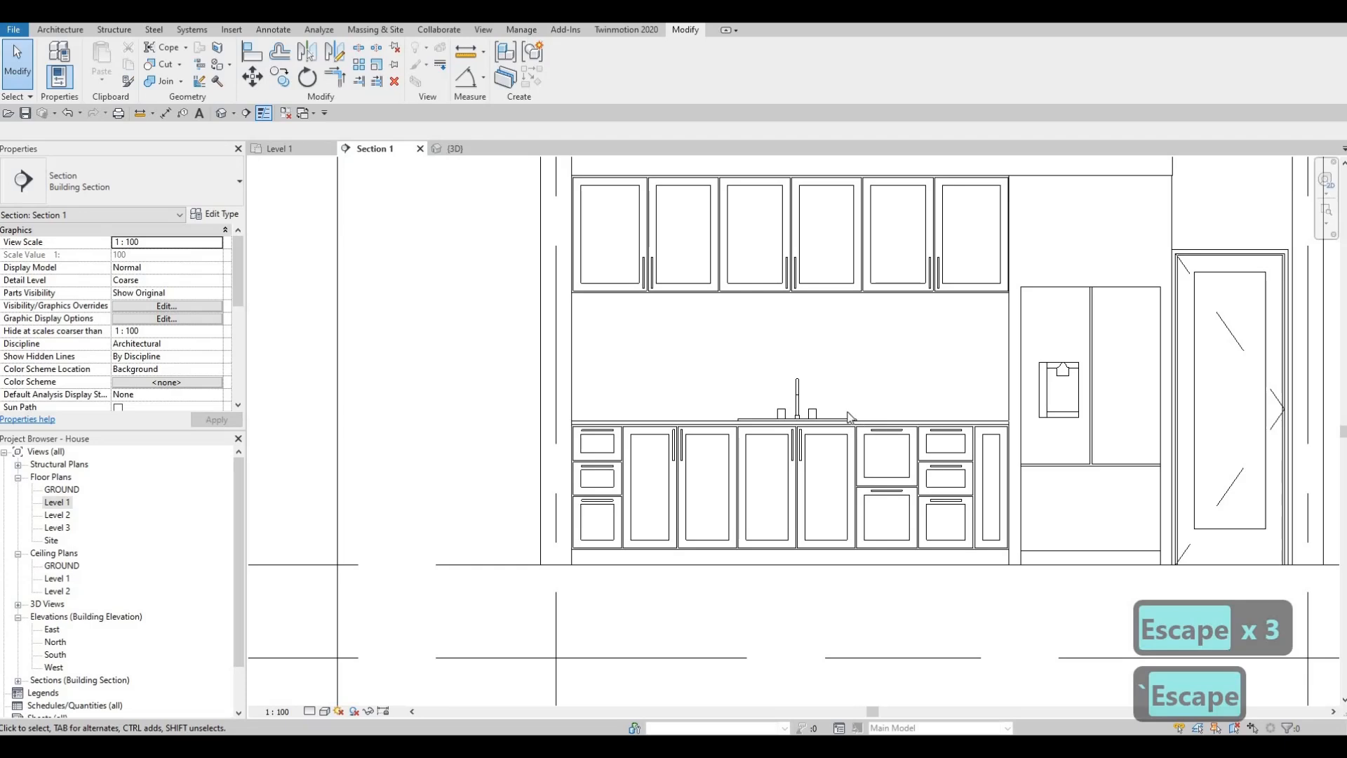
pyautogui.click(264, 113)
pyautogui.click(264, 113)
pyautogui.click(454, 149)
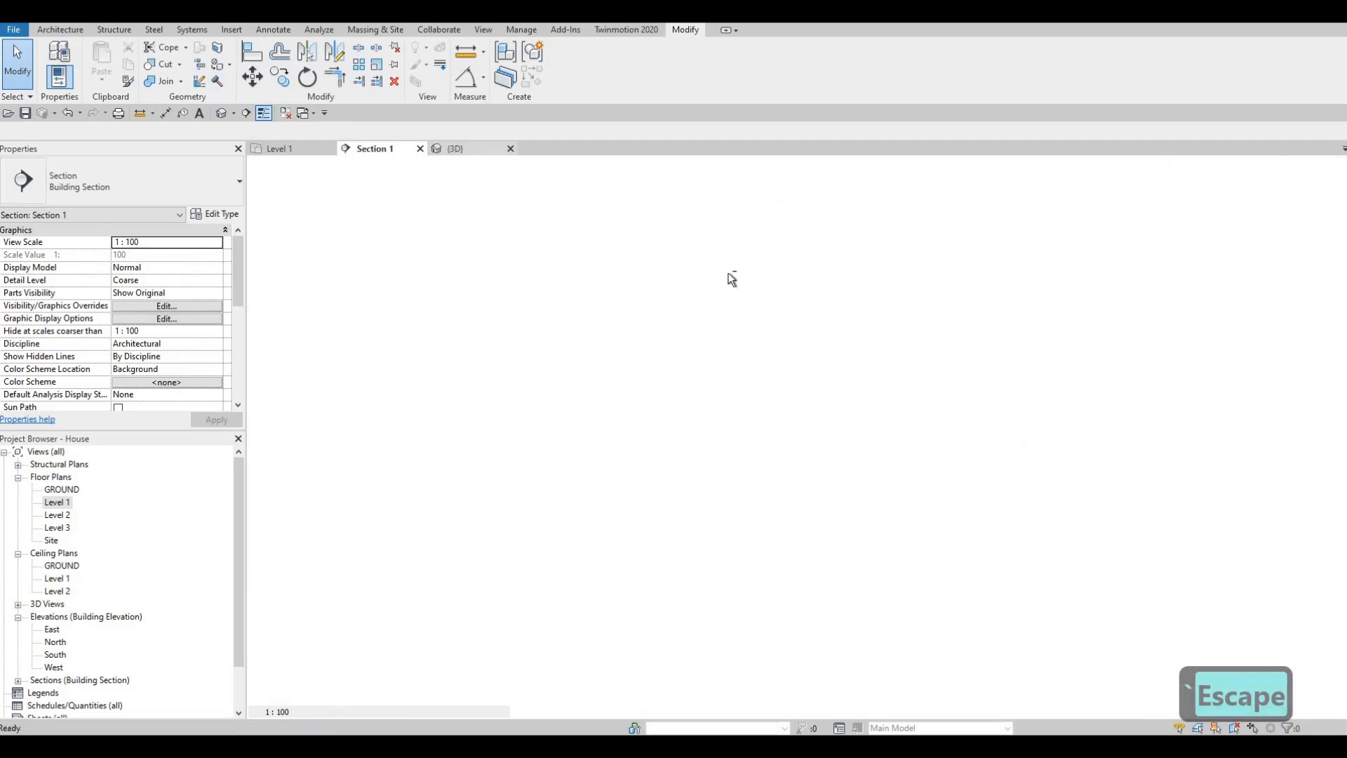
pyautogui.keyDown('shift'); pyautogui.moveTo(693, 215); pyautogui.dragTo(779, 447, button='middle'); pyautogui.keyUp('shift')
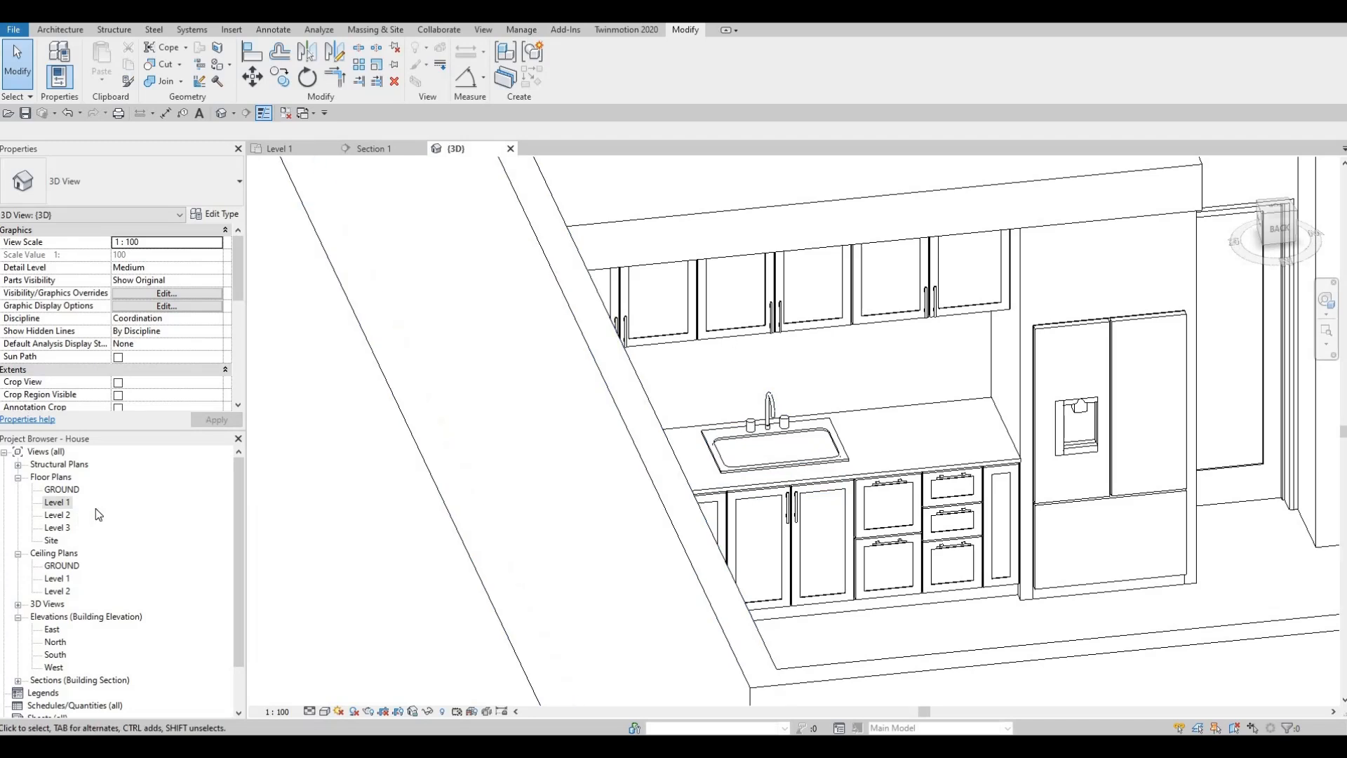
pyautogui.click(377, 150)
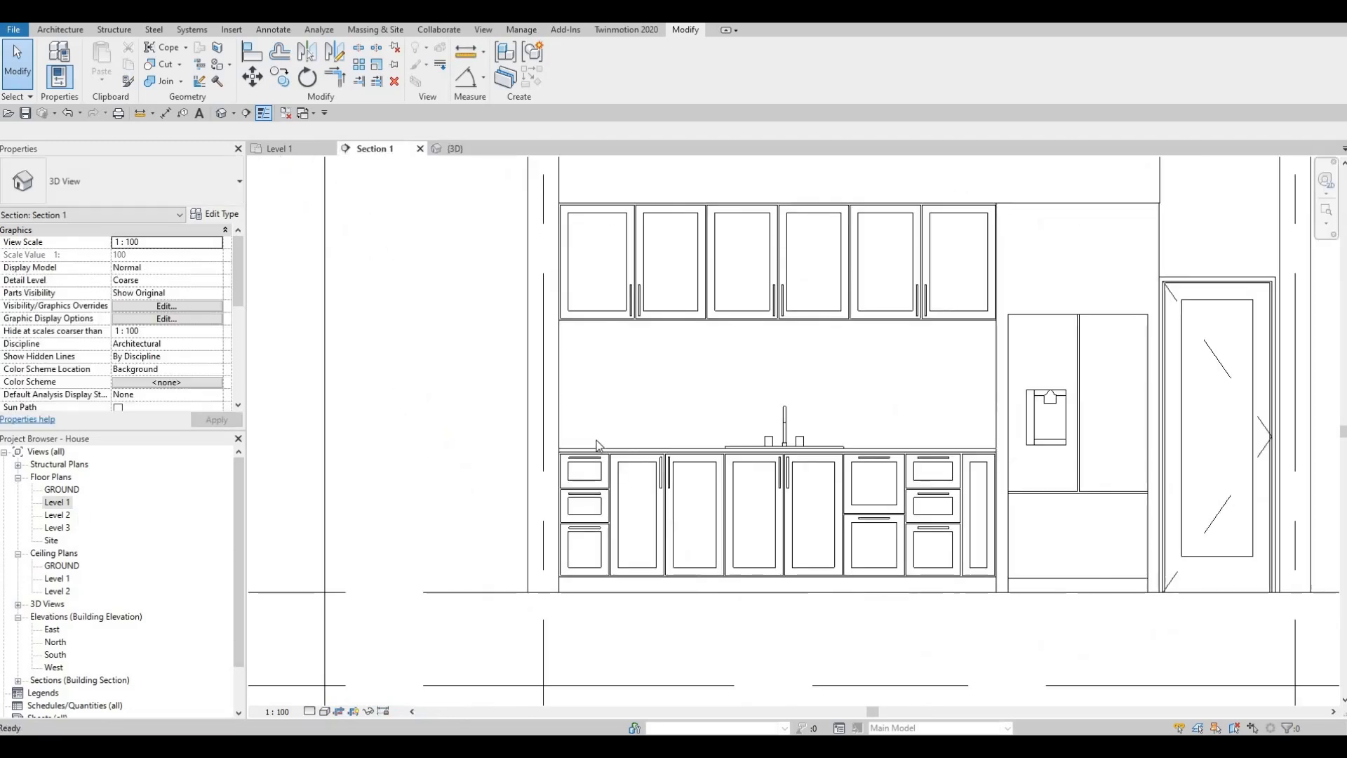
# - Create an in-place component in the Generic Models category, keeping the suggested name
pyautogui.click(44, 31)
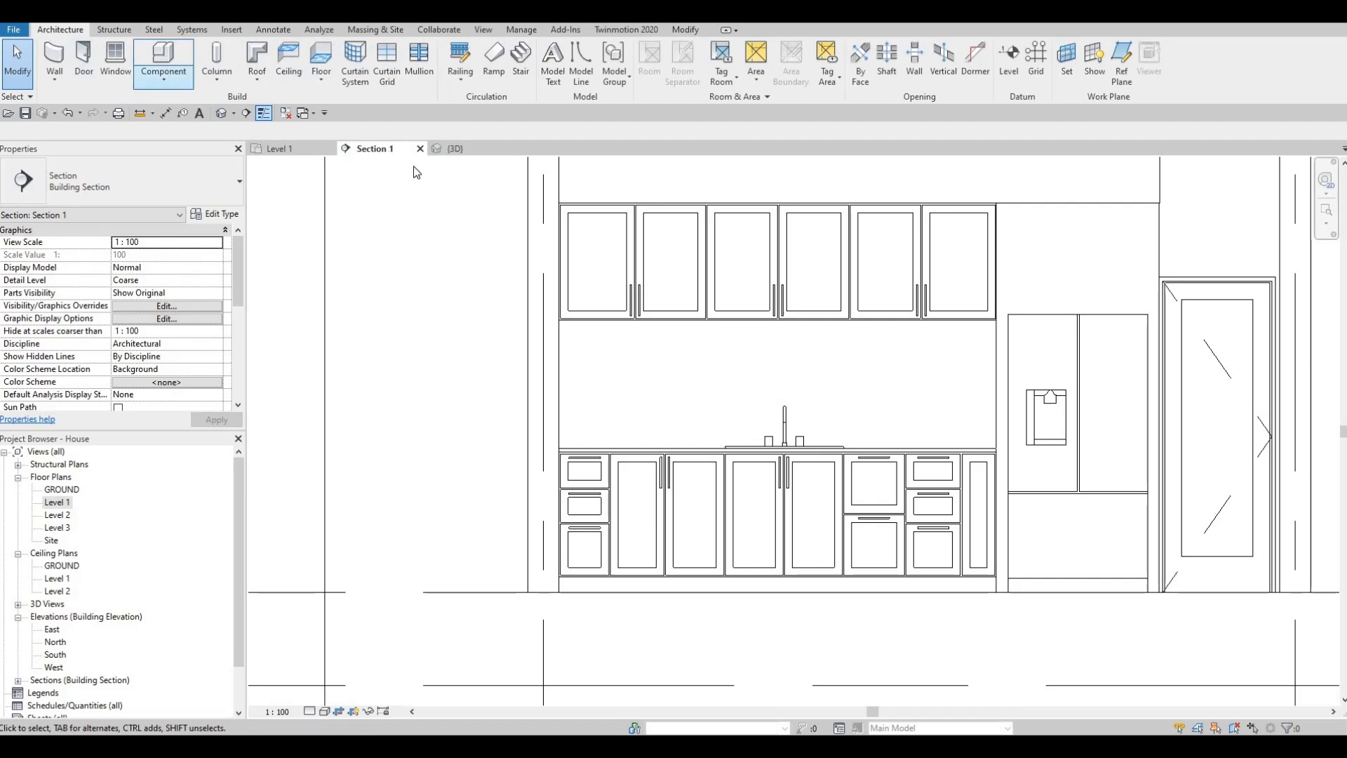
pyautogui.click(177, 132)
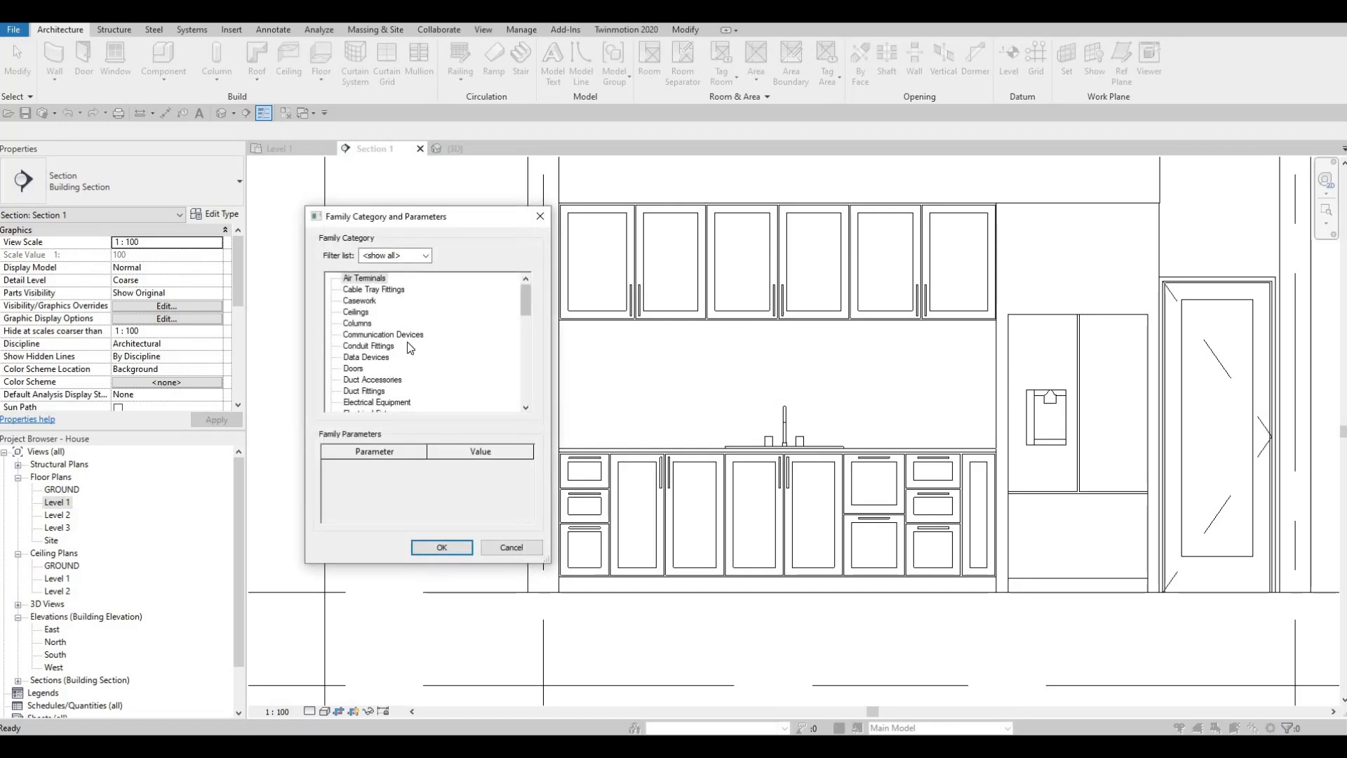
pyautogui.scroll(-3, 378, 376)
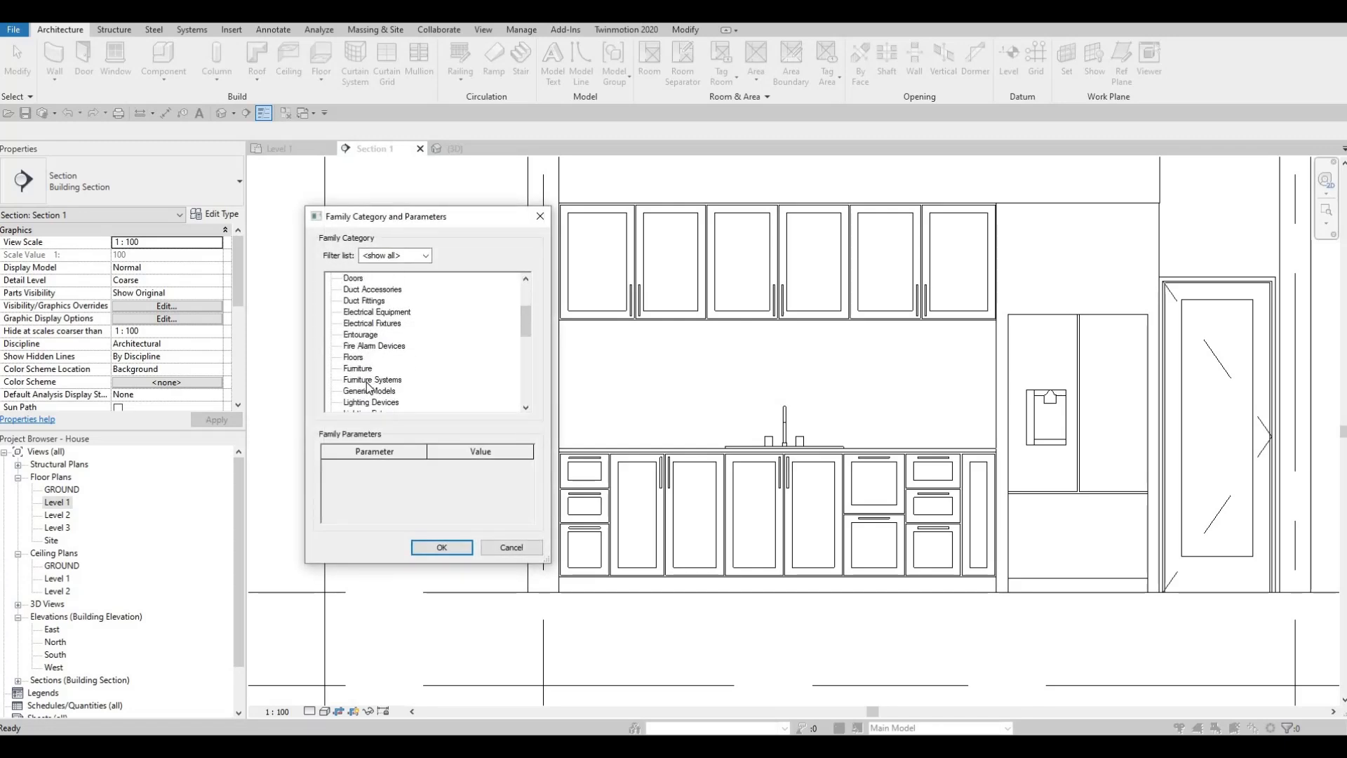
pyautogui.press('Return')
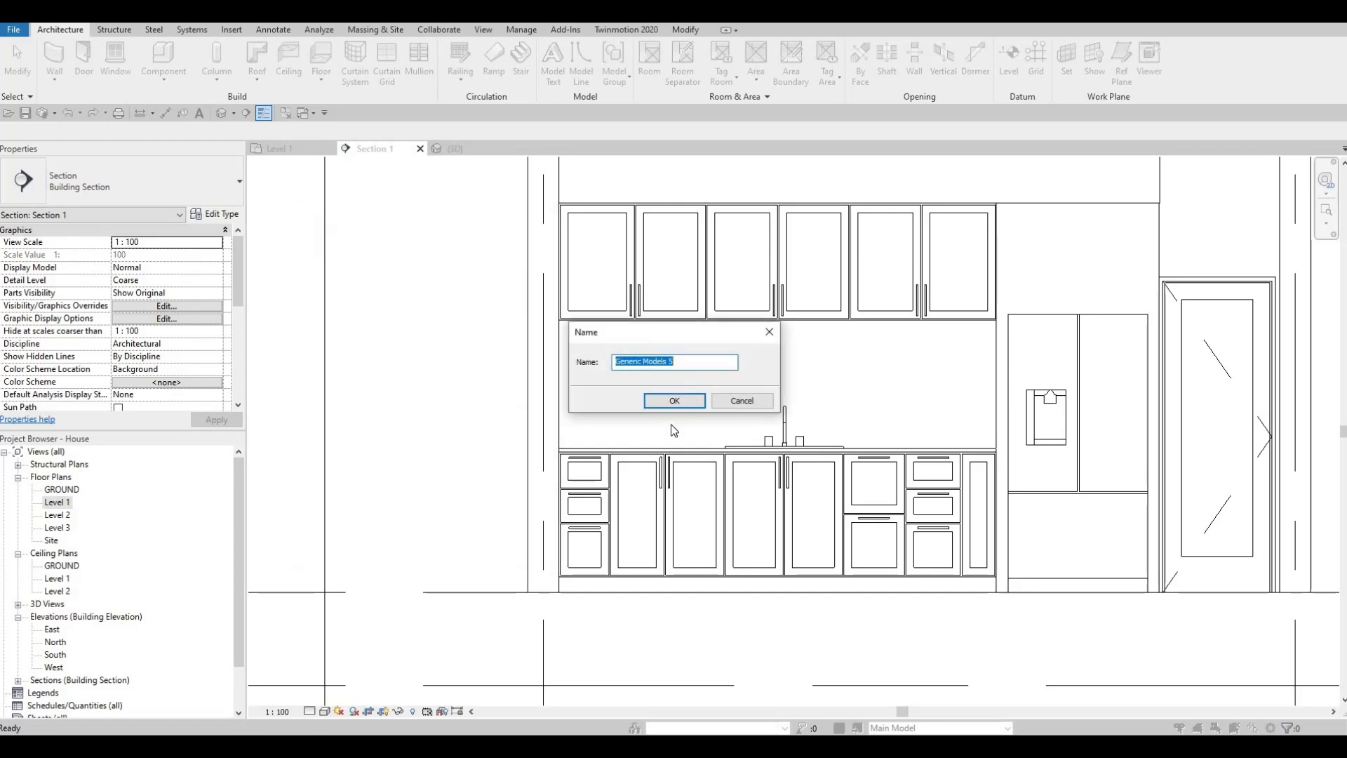
pyautogui.press('Return')
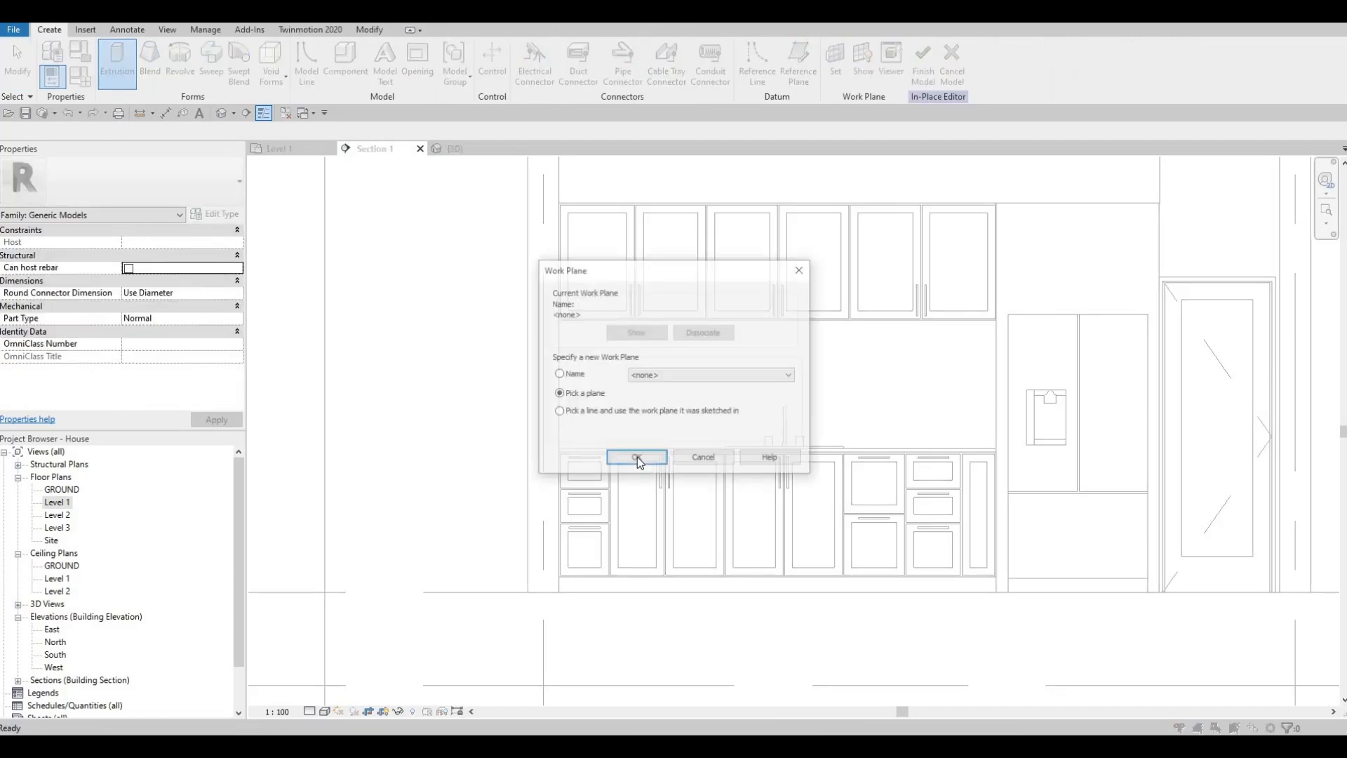
# - Start an extrusion using the wall face between the countertop and upper cabinets as its work plane
pyautogui.press('Return')
pyautogui.scroll(3, 926, 288)
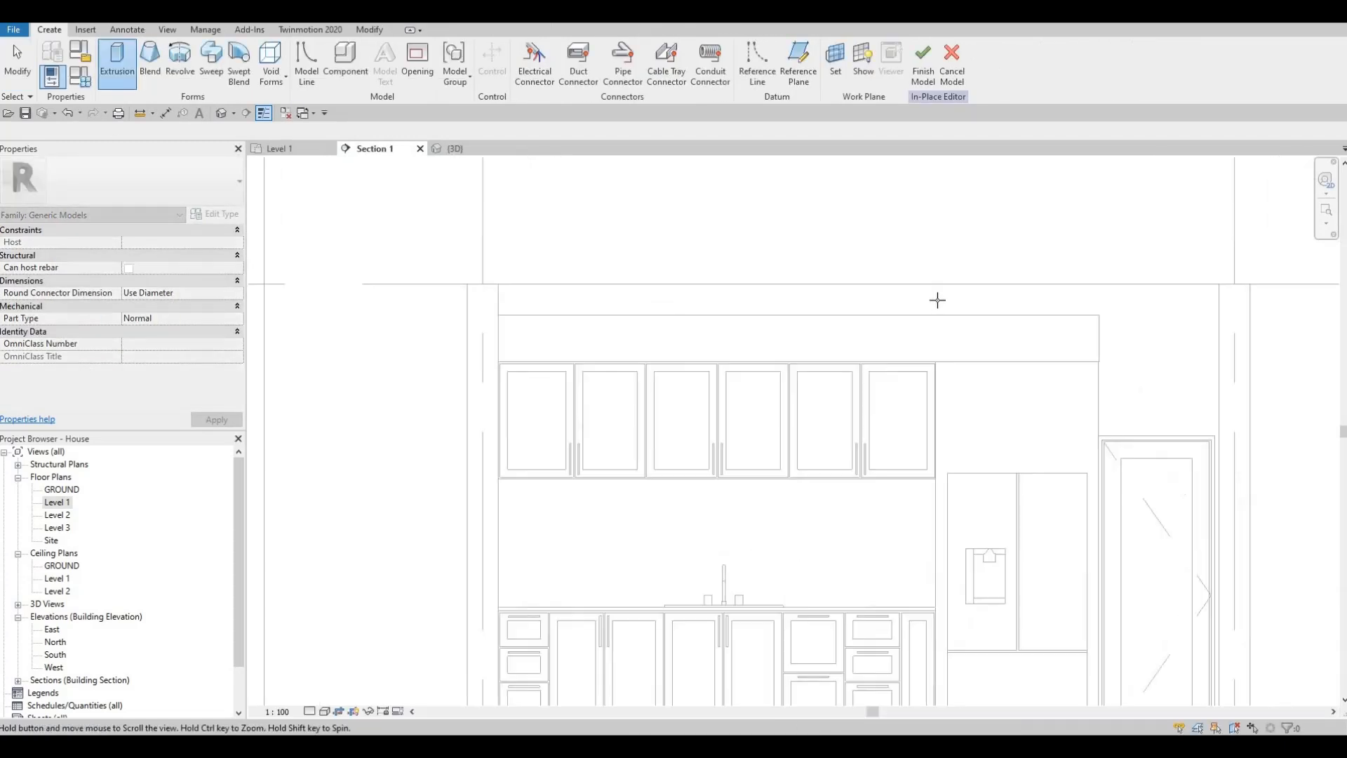
pyautogui.click(685, 545)
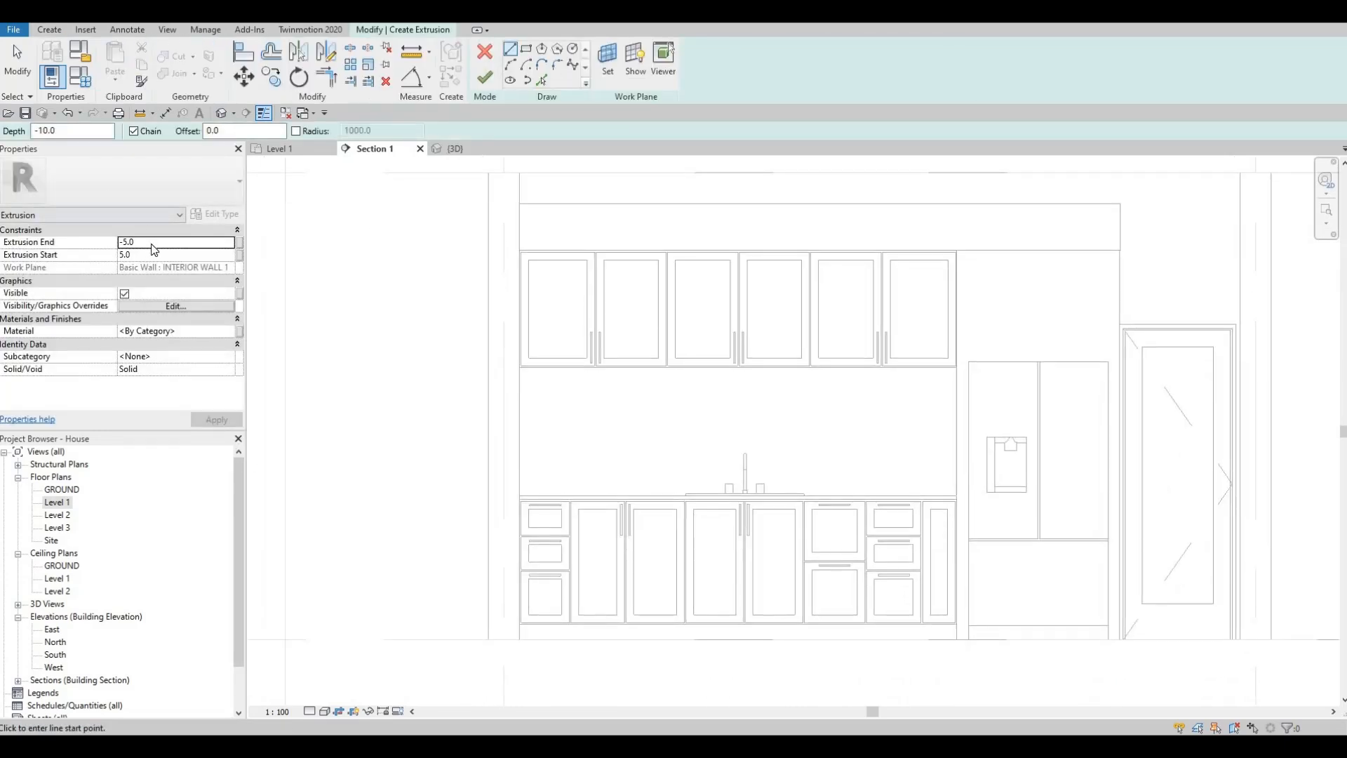
# - Set the extrusion's end to 10 and its start to 0
pyautogui.click(10, 244)
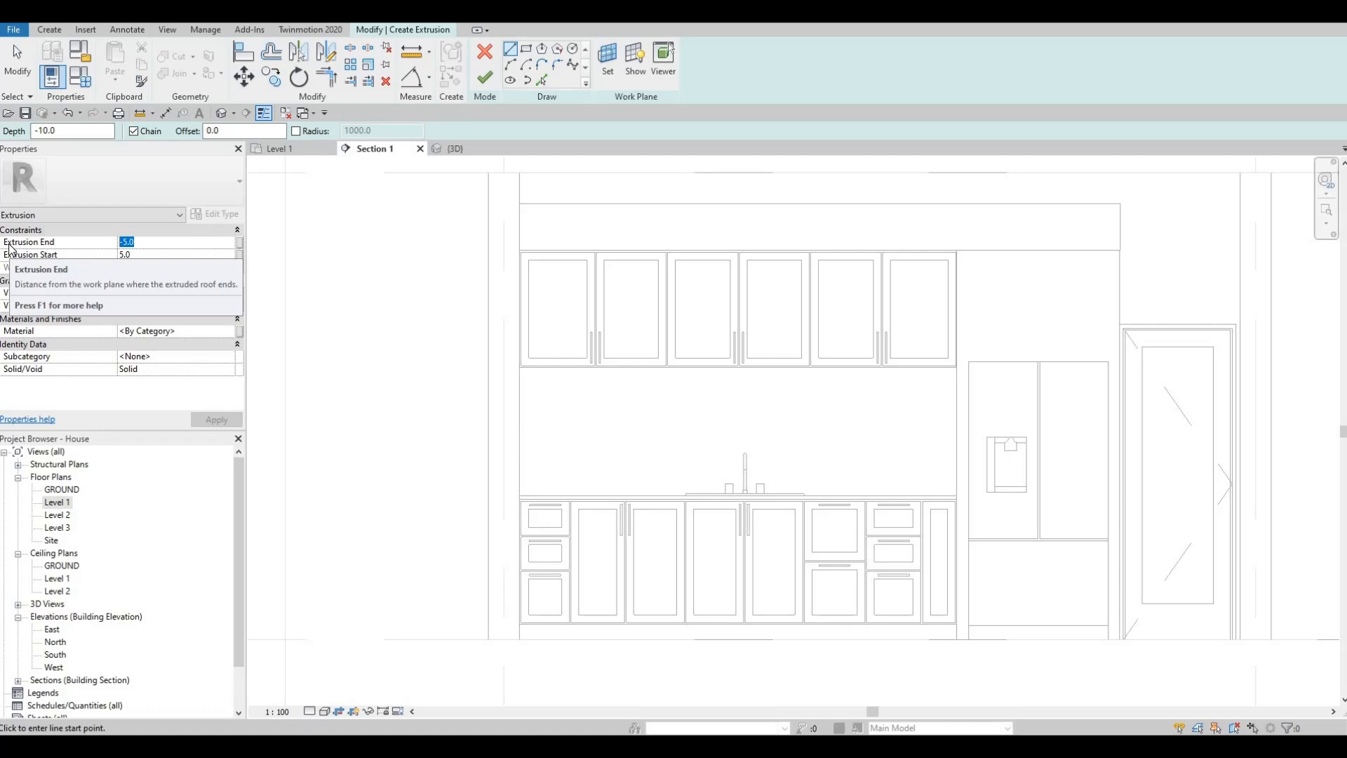
pyautogui.write('10')
pyautogui.press('Return')
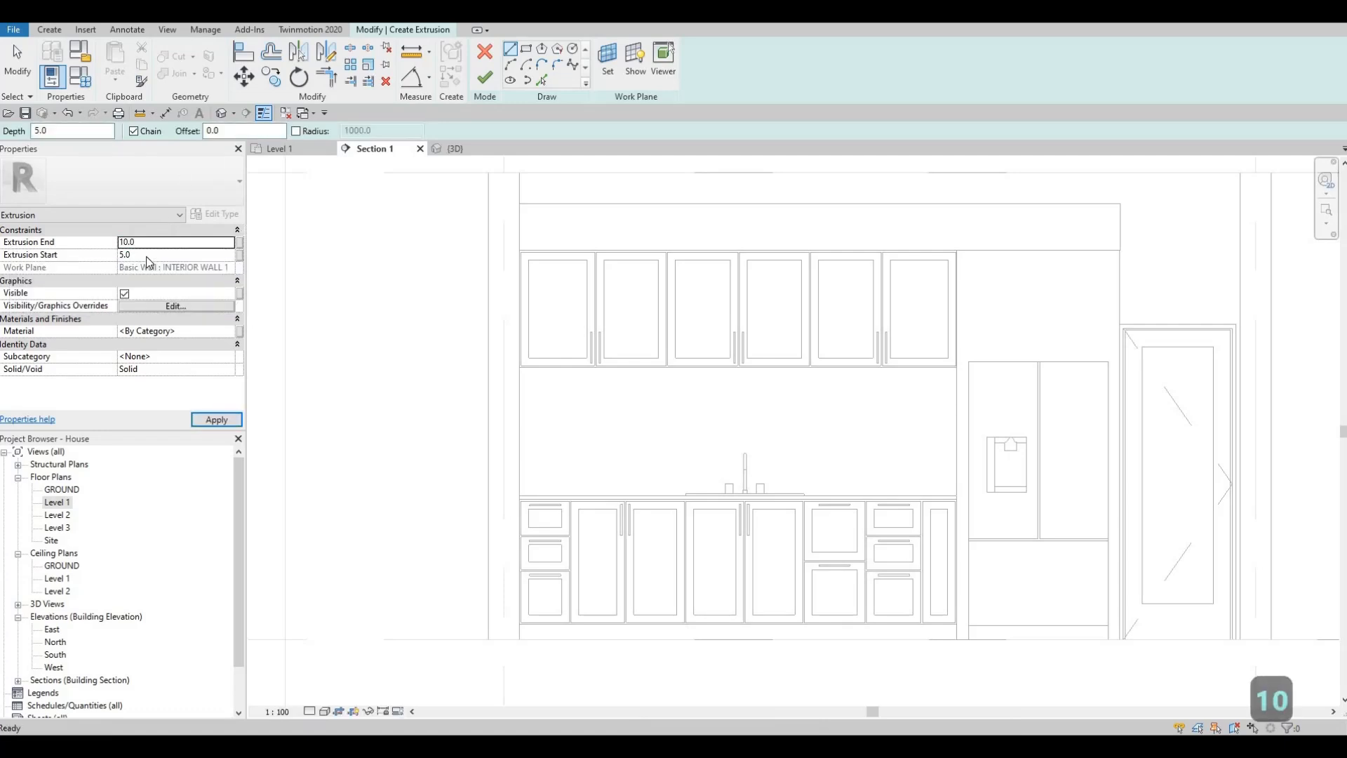
pyautogui.click(145, 257)
pyautogui.write('0')
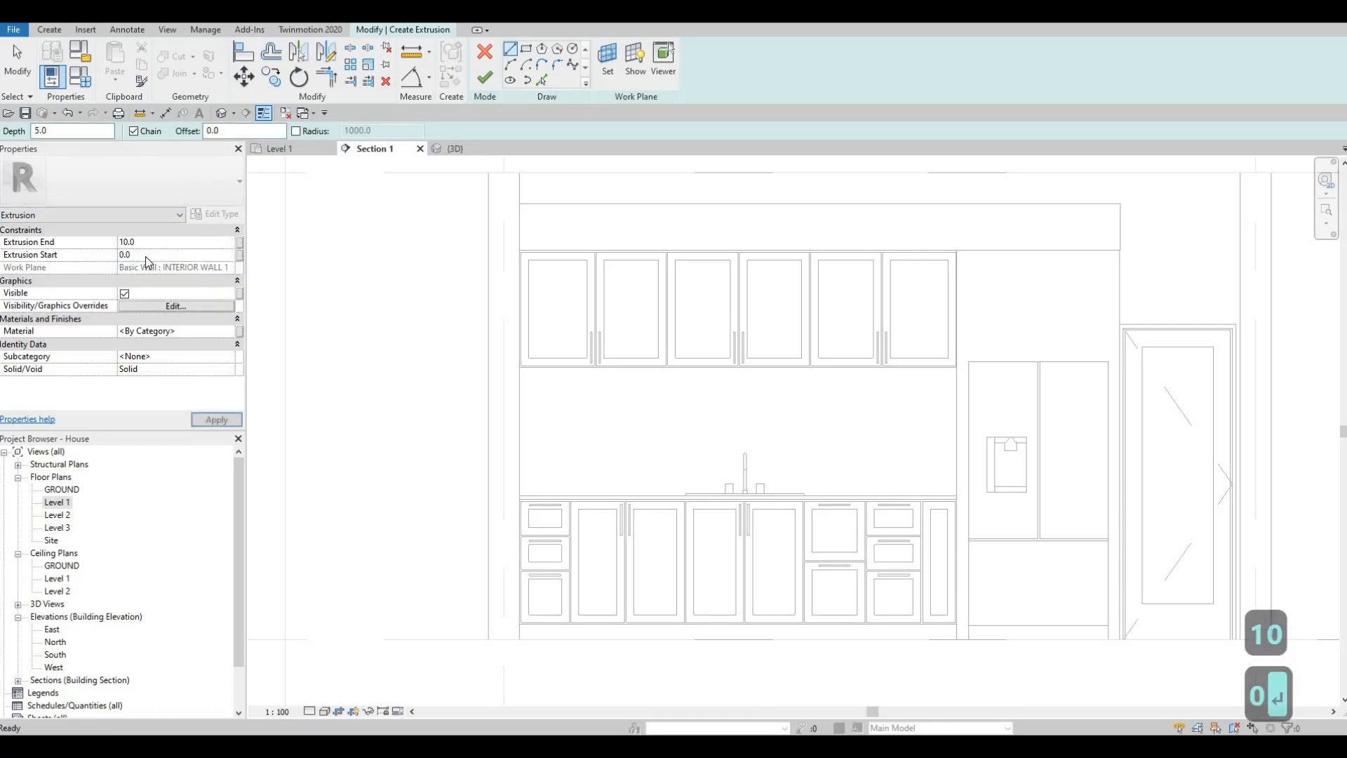
pyautogui.press('Return')
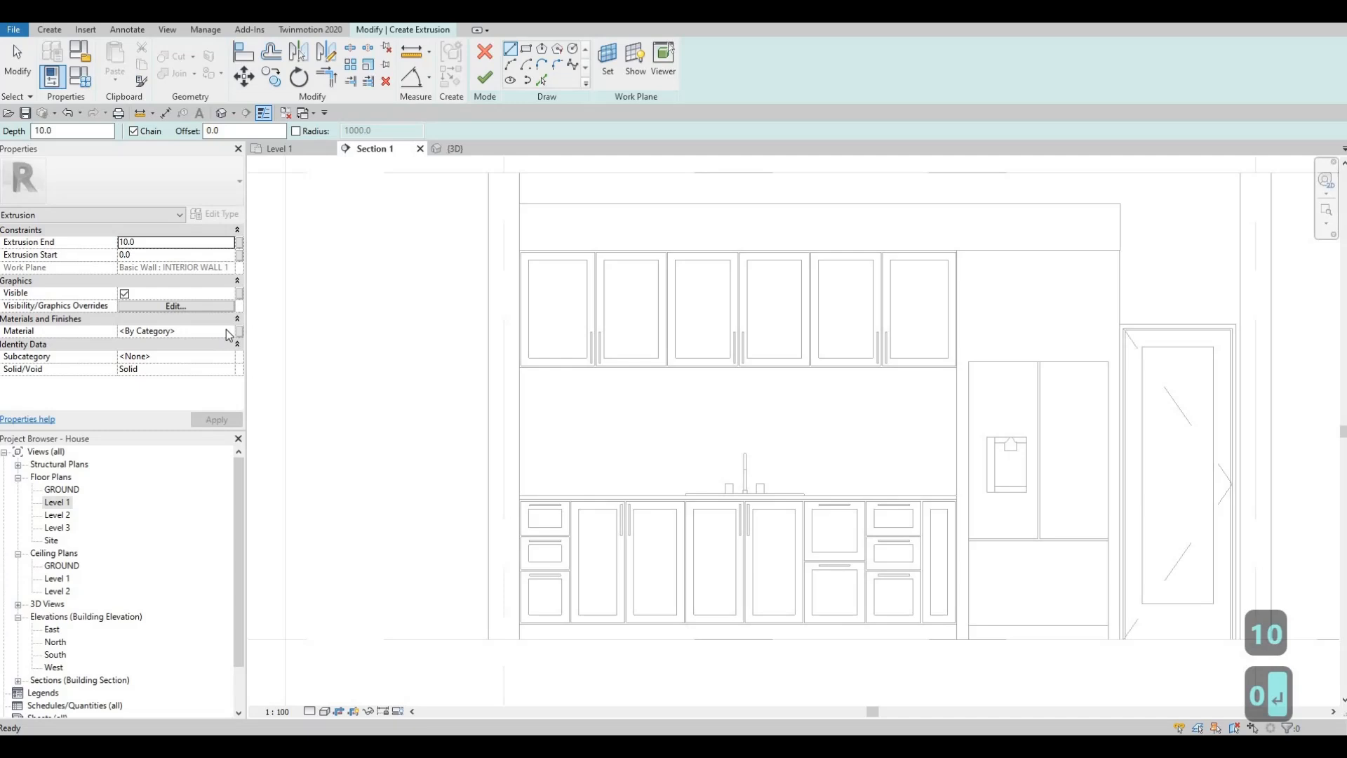
# - Open the material selection for the extrusion and look through the materials matching TILE
pyautogui.click(230, 331)
pyautogui.click(232, 331)
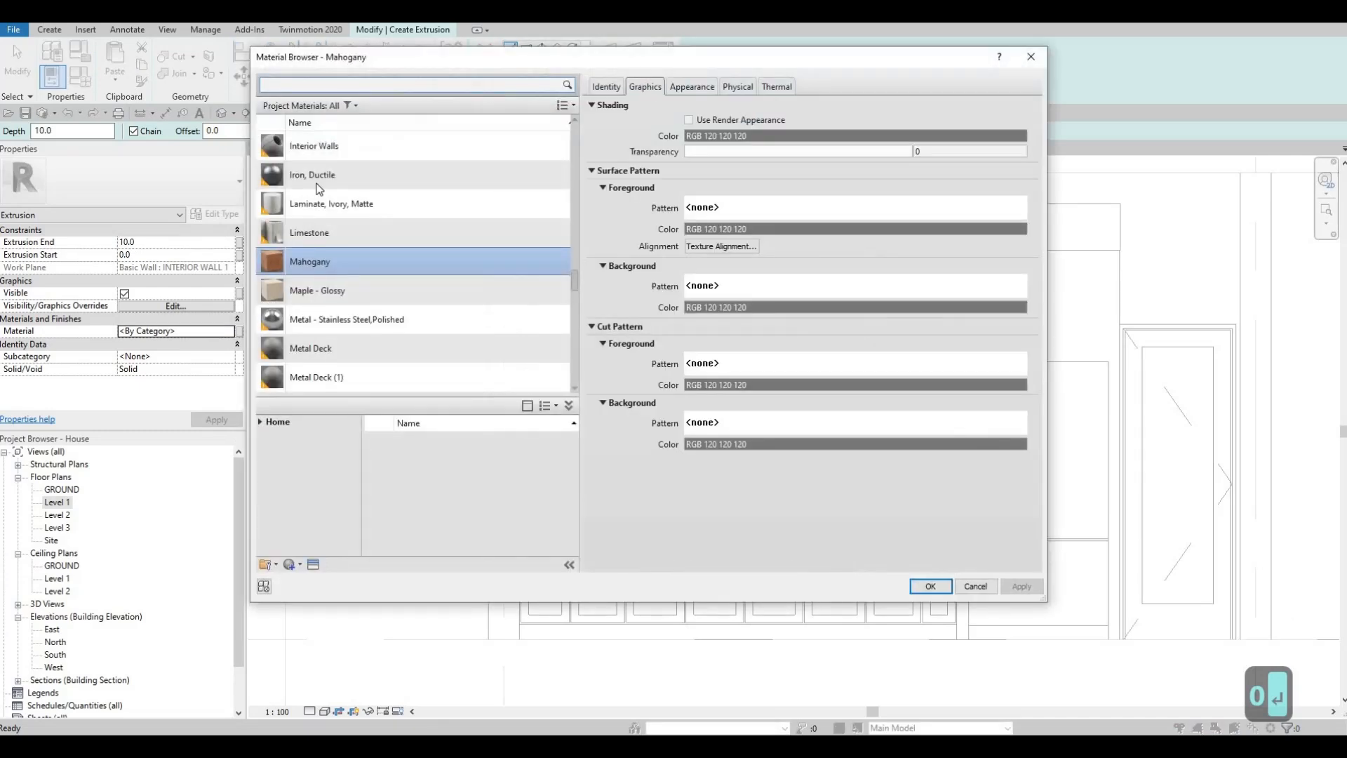
pyautogui.scroll(1, 319, 210)
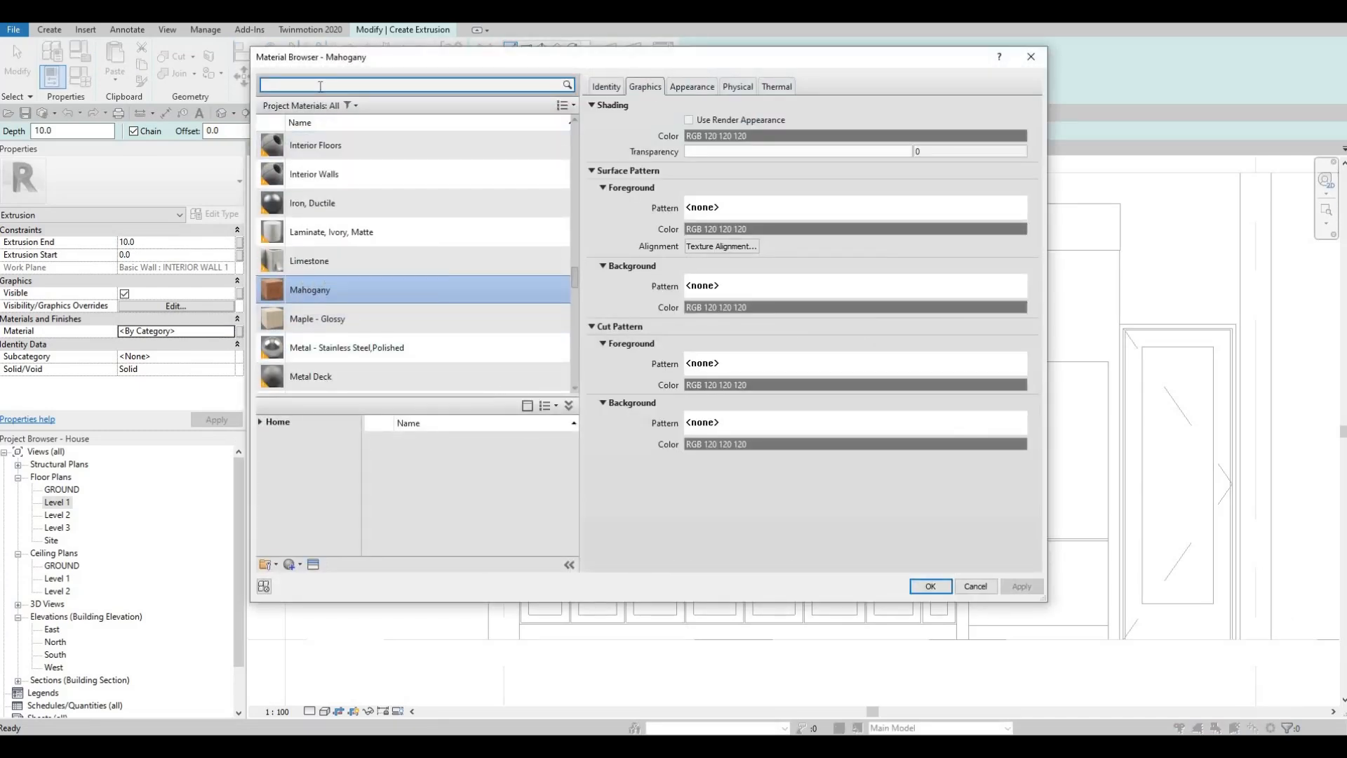
pyautogui.click(320, 86)
pyautogui.write('TILE')
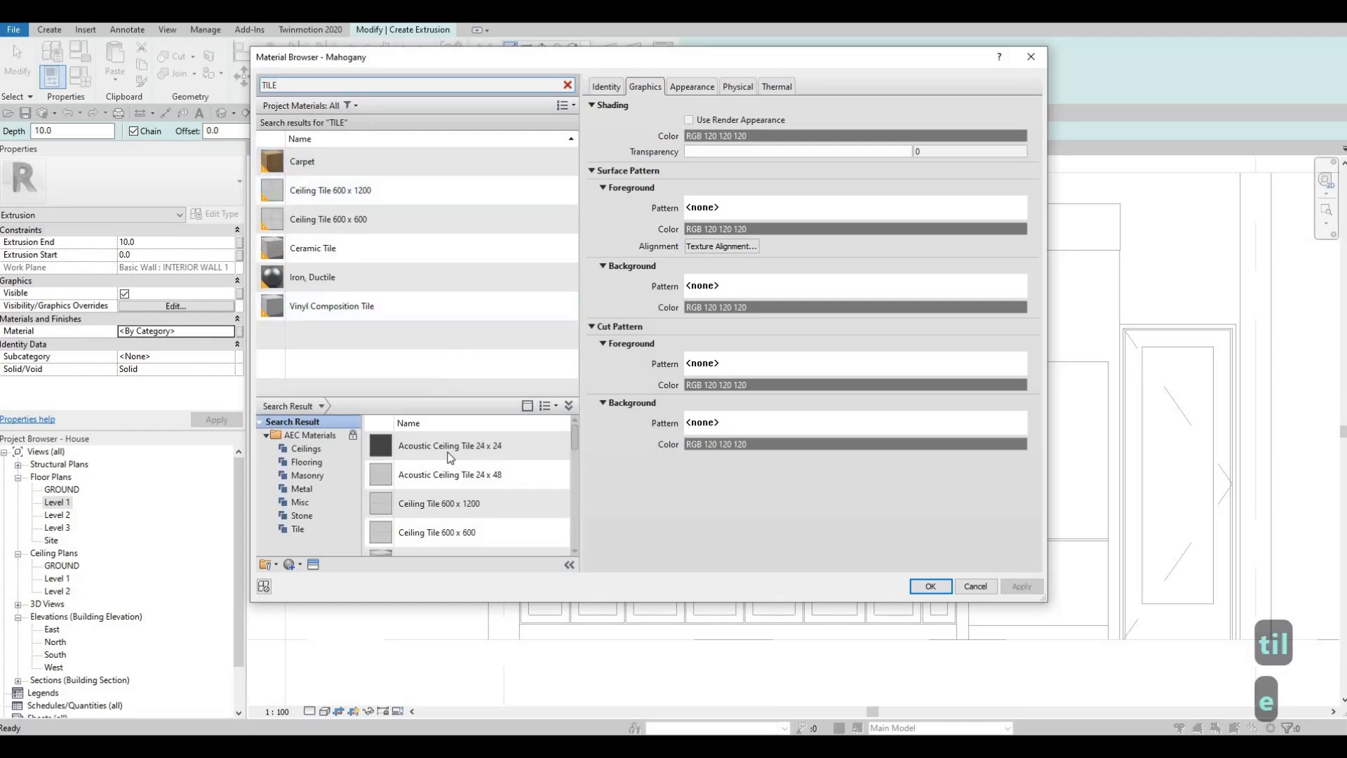
pyautogui.scroll(-5, 431, 478)
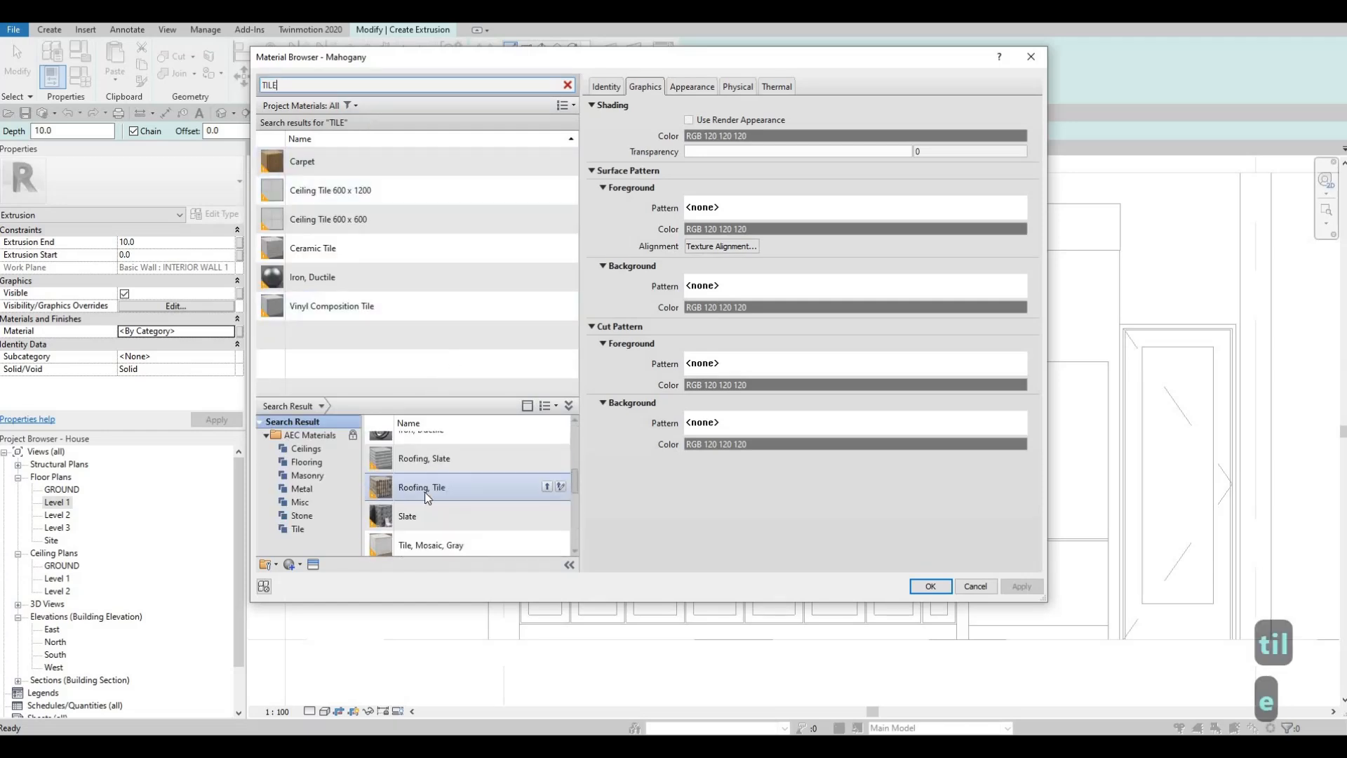
pyautogui.scroll(5, 431, 494)
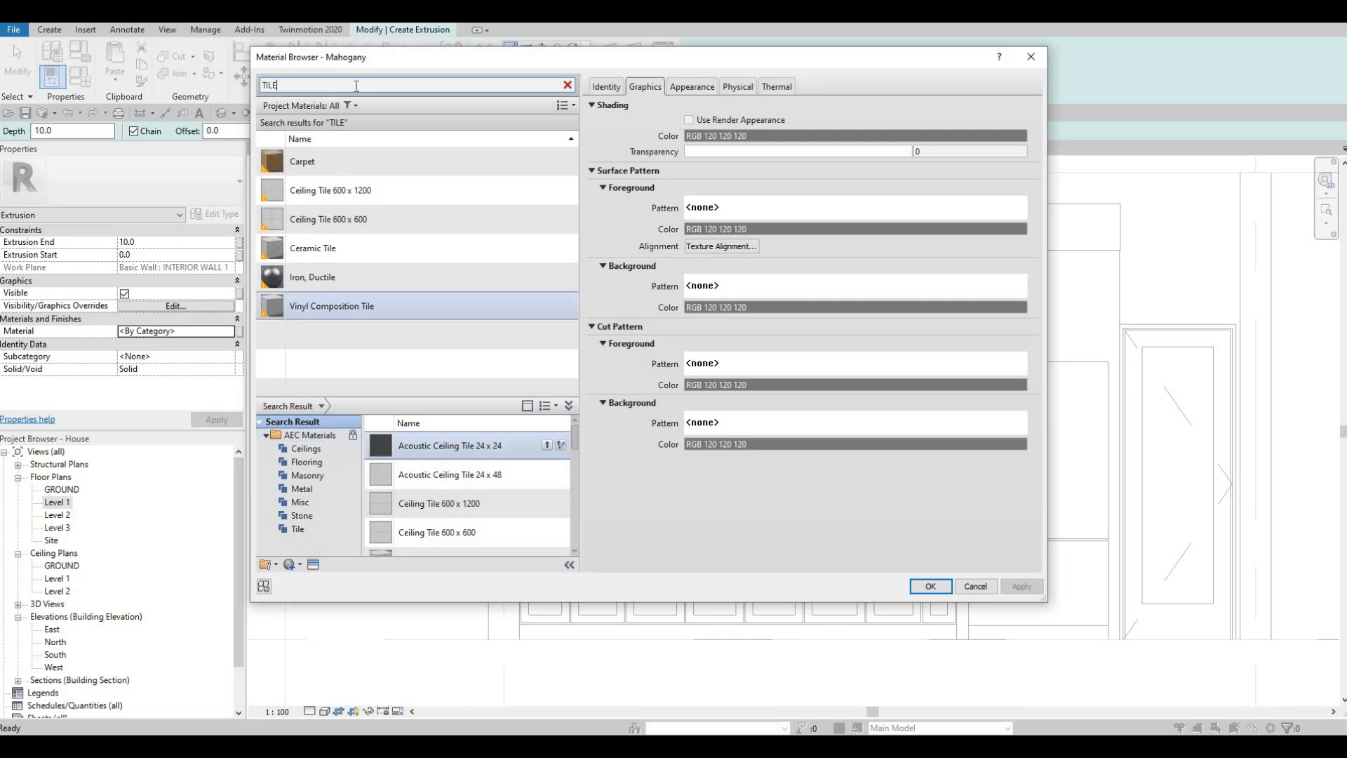
# - Try searching the materials for MOZAI and clear the search
pyautogui.moveTo(302, 84); pyautogui.dragTo(226, 71)
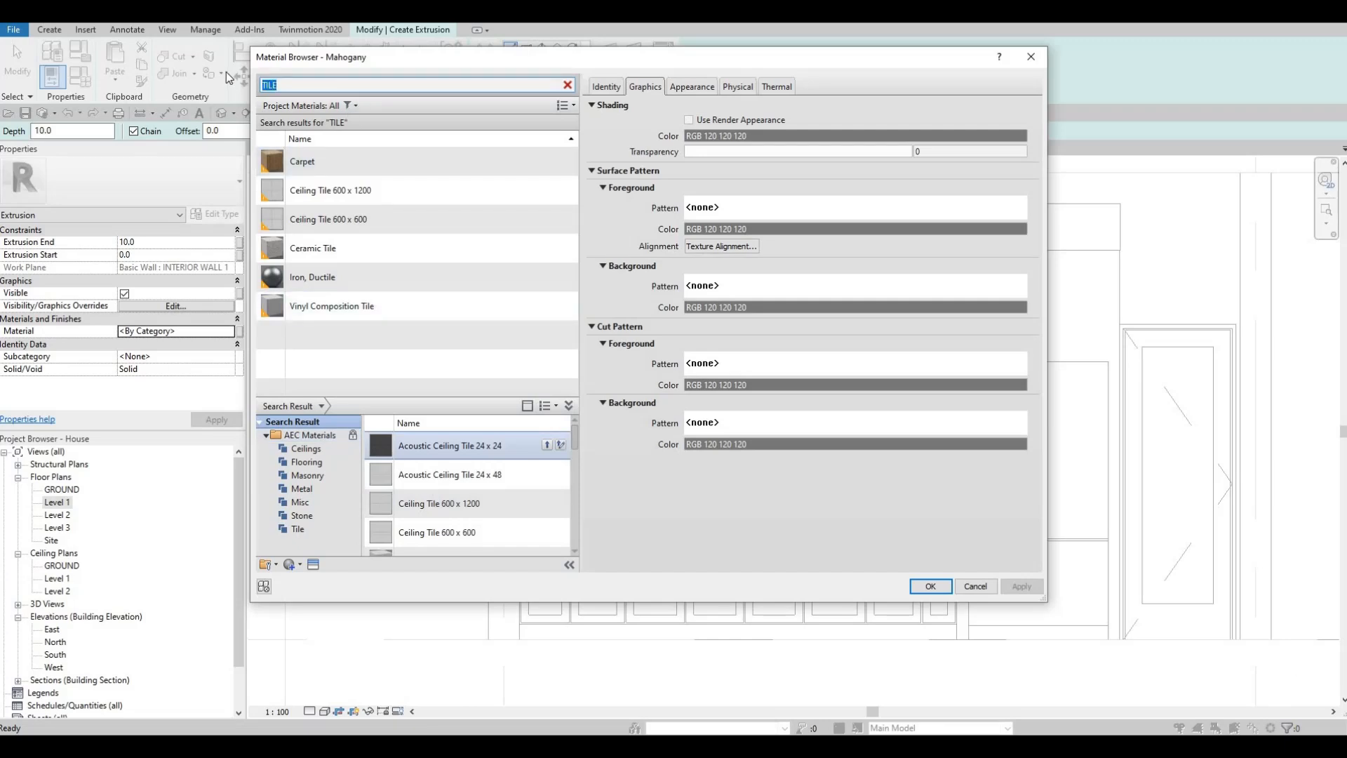
pyautogui.write('MOZA')
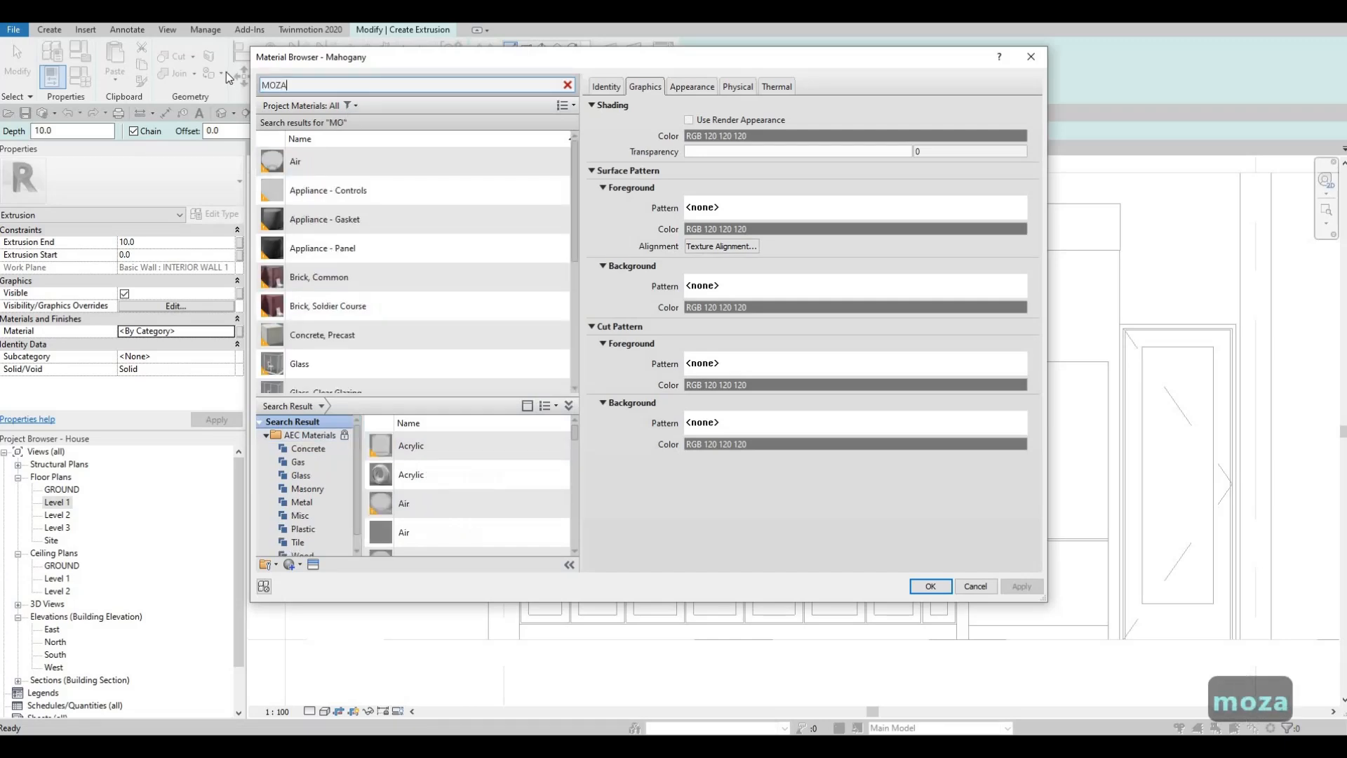
pyautogui.write('I')
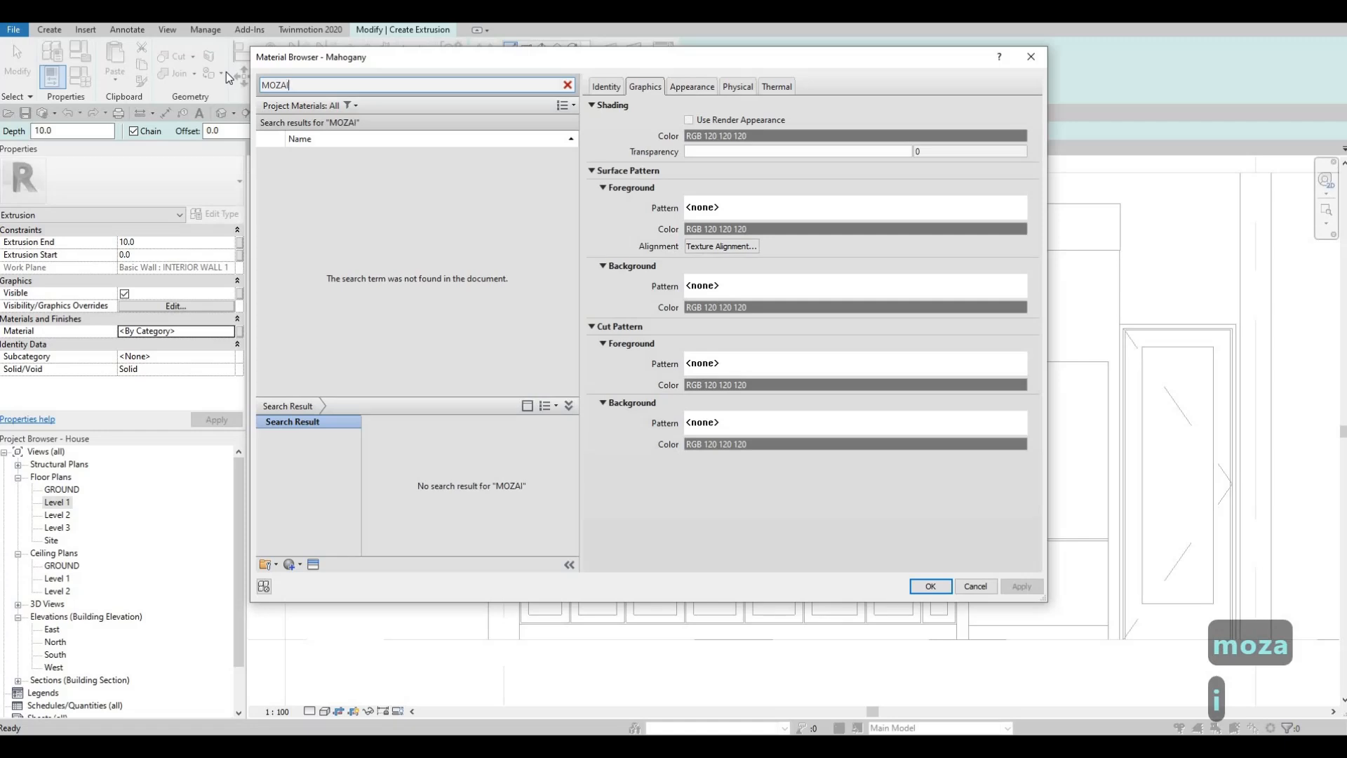
pyautogui.press('BackSpace')
pyautogui.press('BackSpace')
pyautogui.press('BackSpace')
pyautogui.press('BackSpace')
pyautogui.press('BackSpace')
pyautogui.press('BackSpace')
pyautogui.press('BackSpace')
pyautogui.press('BackSpace')
pyautogui.press('BackSpace')
pyautogui.press('BackSpace')
pyautogui.press('BackSpace')
pyautogui.press('BackSpace')
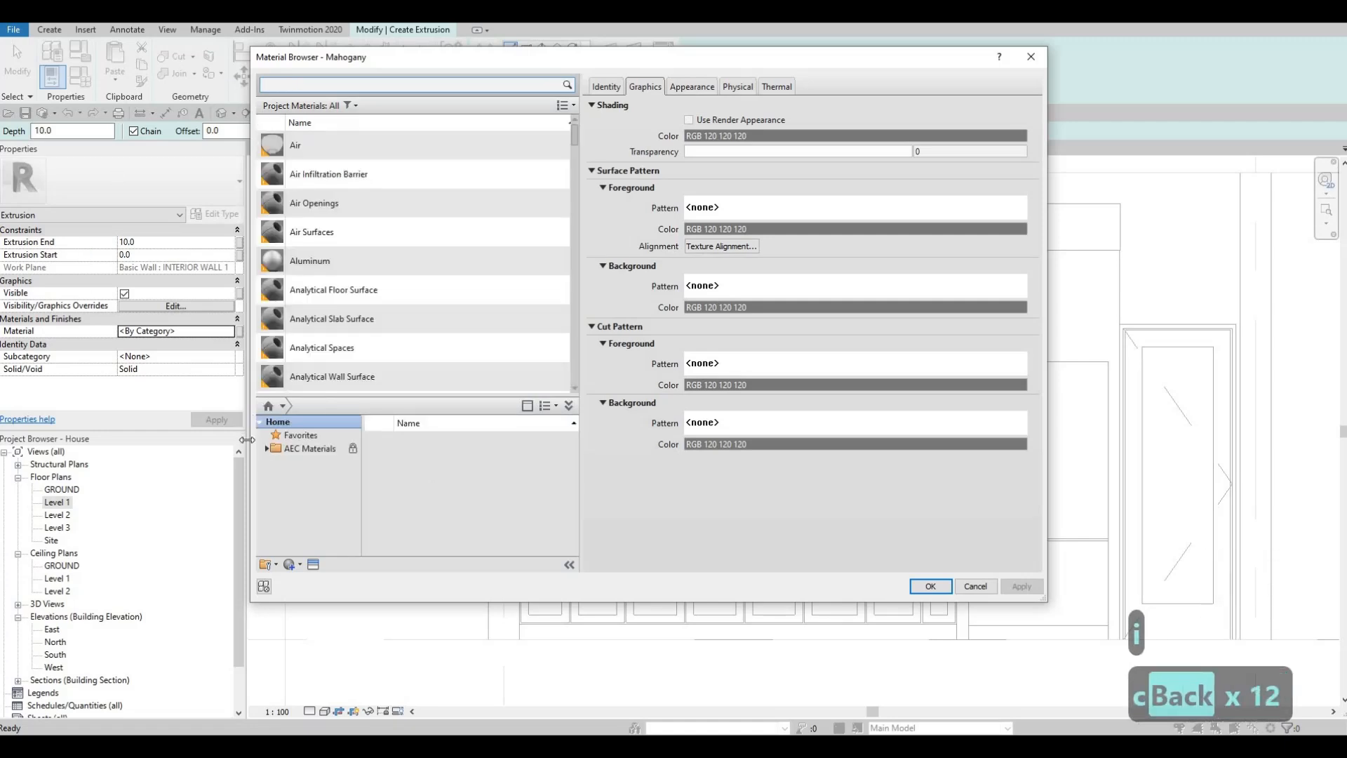
# - Add Tile, Mosaic, Gray from the Tile category of the AEC Materials library and assign it to the extrusion
pyautogui.click(268, 449)
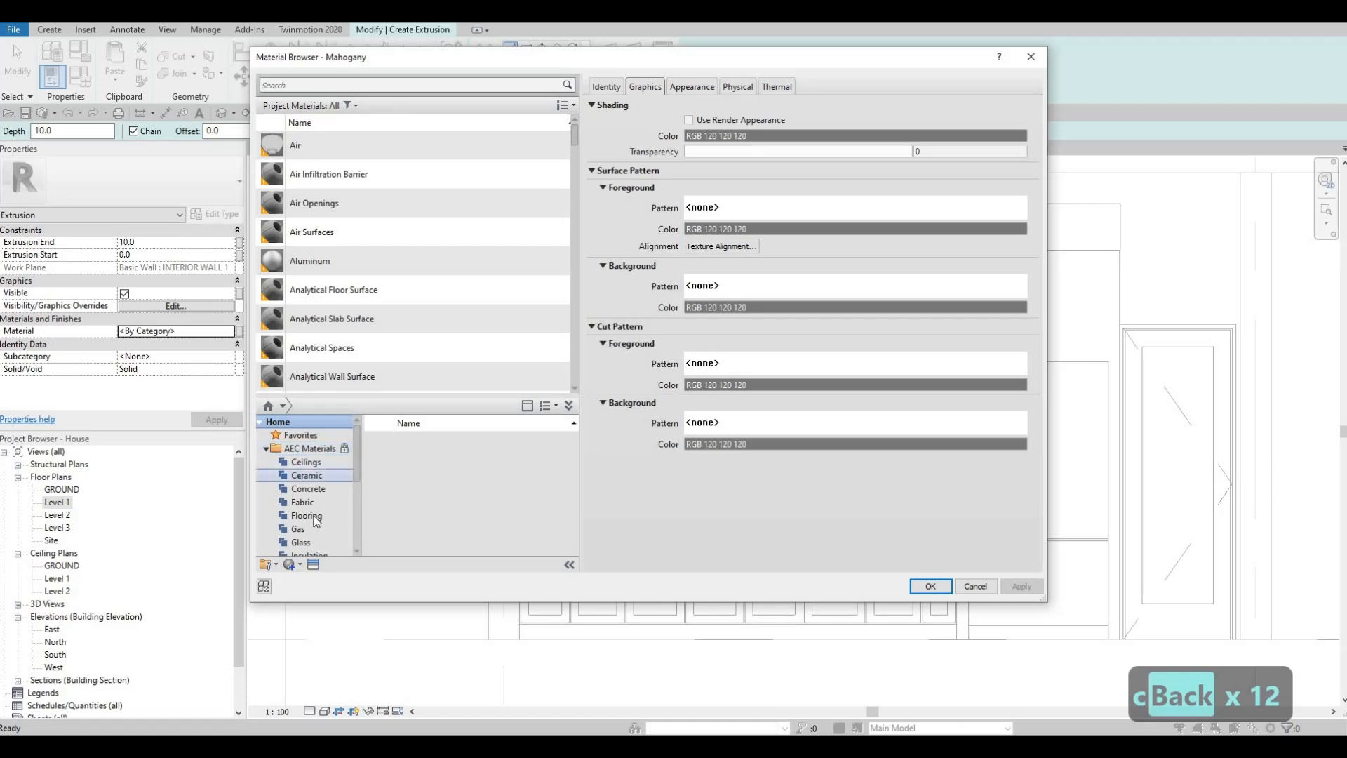
pyautogui.scroll(-2, 313, 520)
pyautogui.scroll(-2, 311, 526)
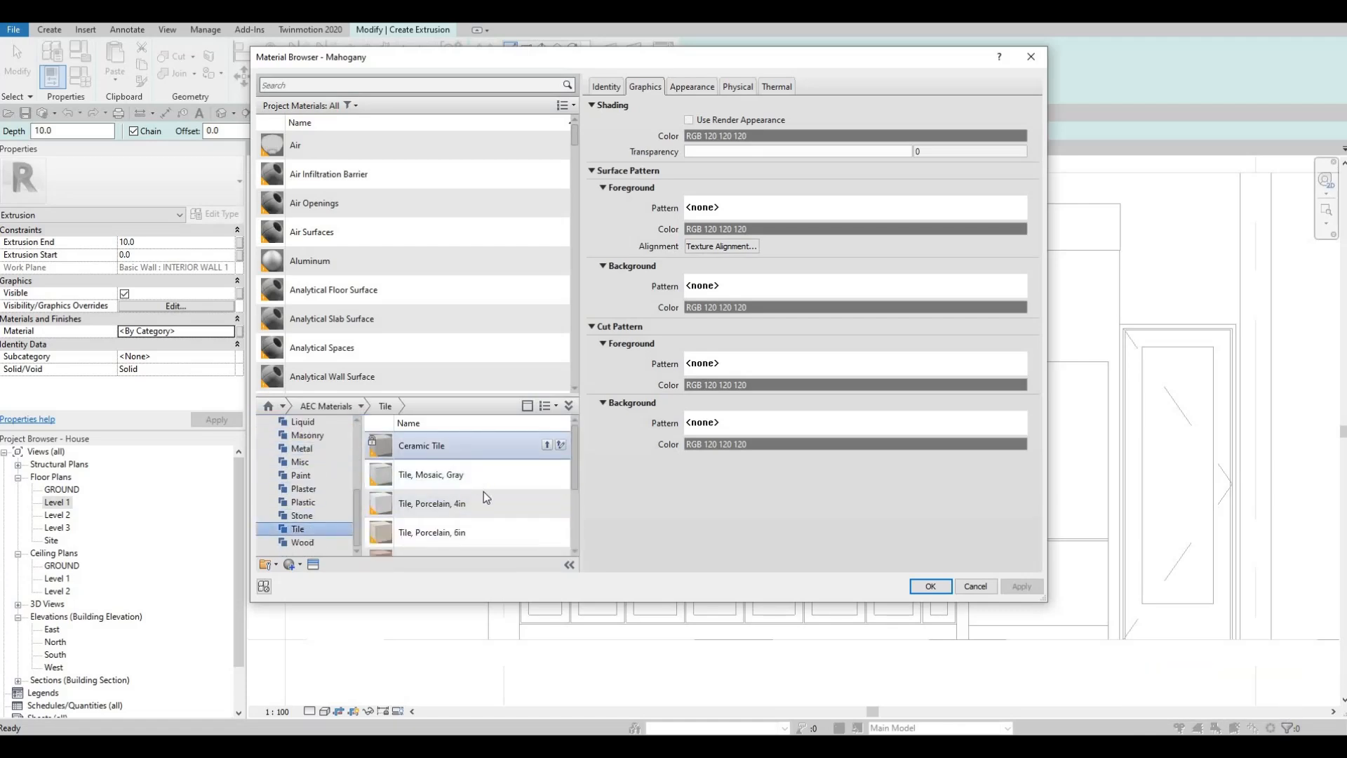
pyautogui.scroll(-1, 481, 506)
pyautogui.scroll(-1, 480, 524)
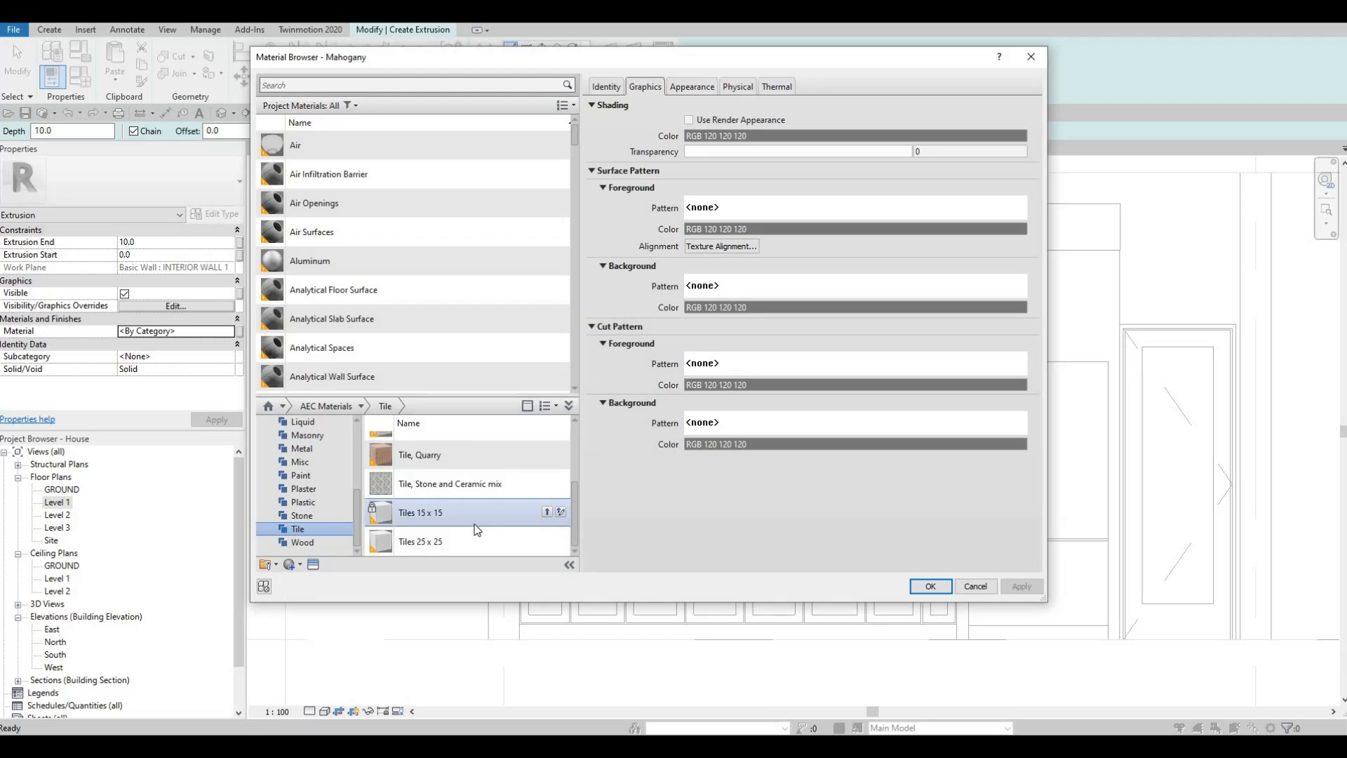
pyautogui.scroll(2, 477, 530)
pyautogui.scroll(1, 474, 529)
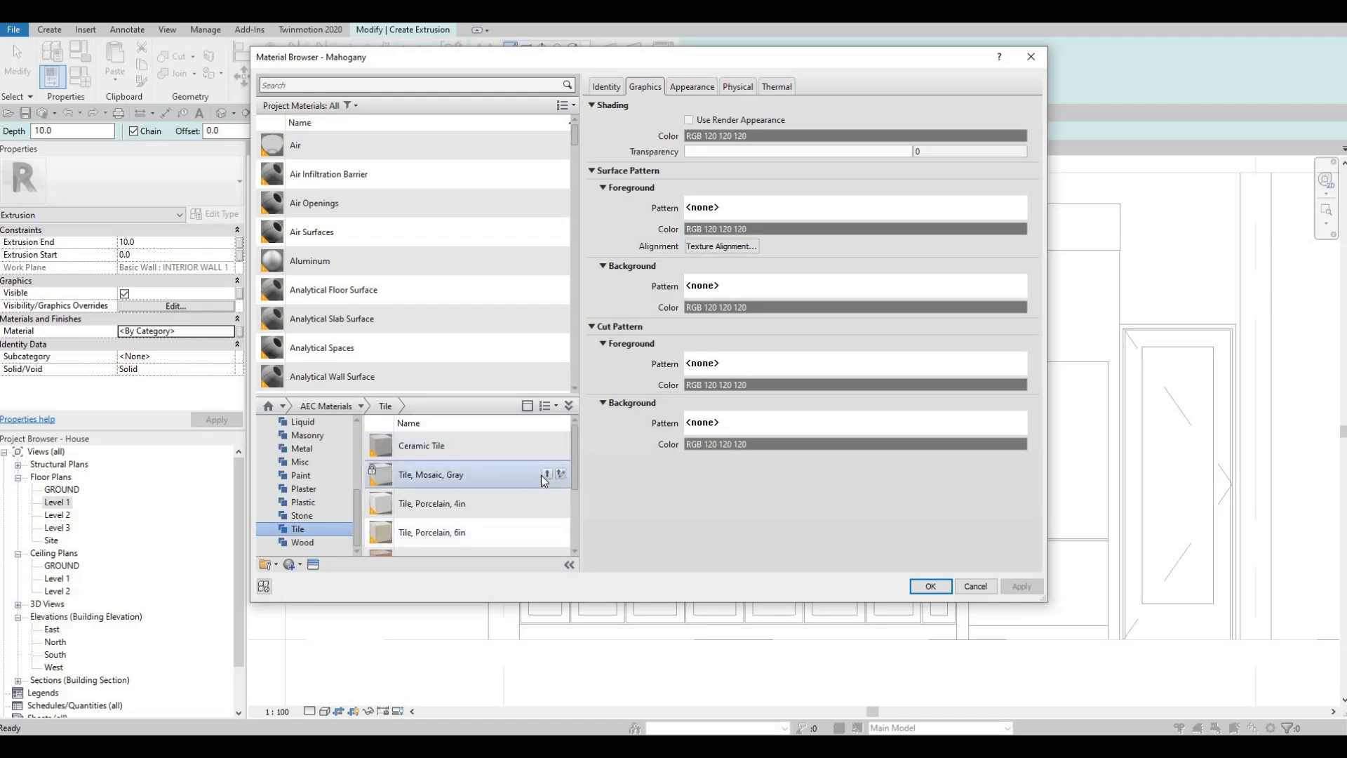
pyautogui.click(546, 475)
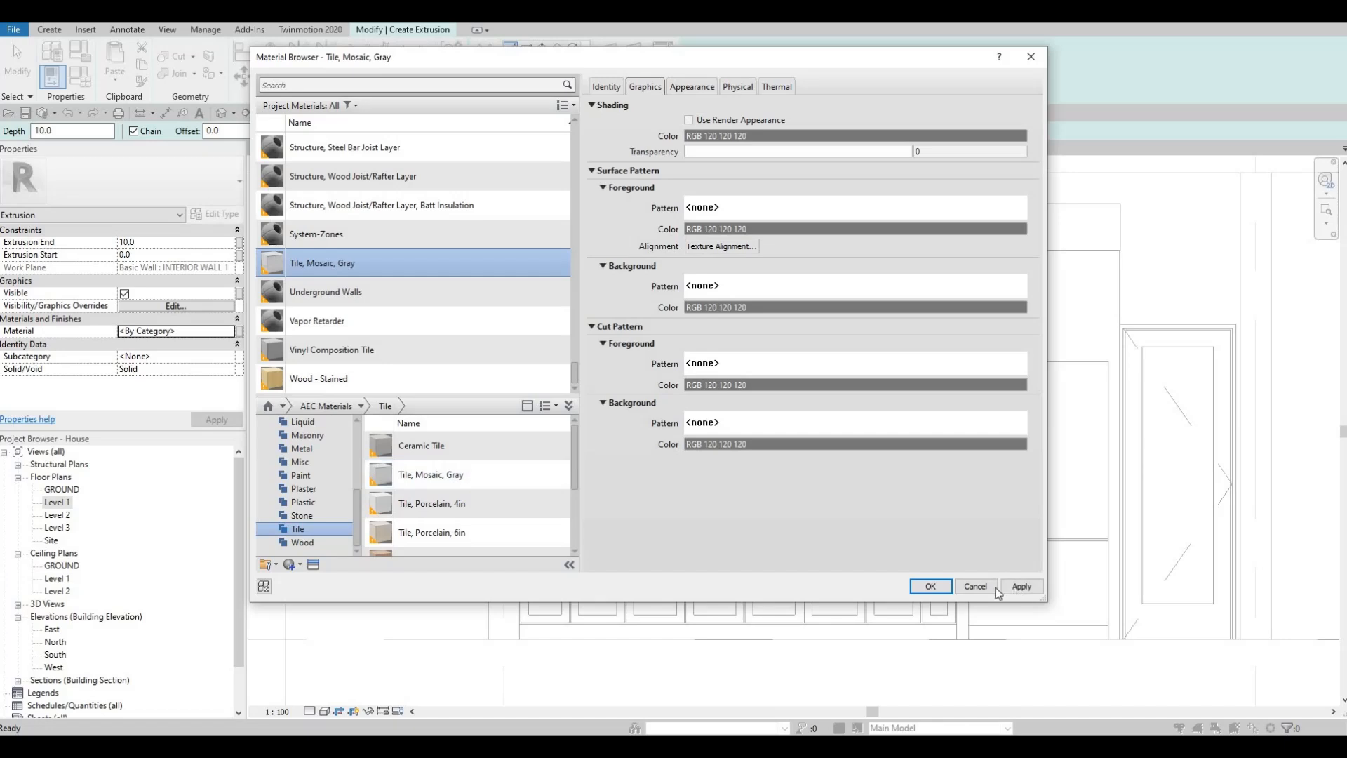
pyautogui.click(933, 585)
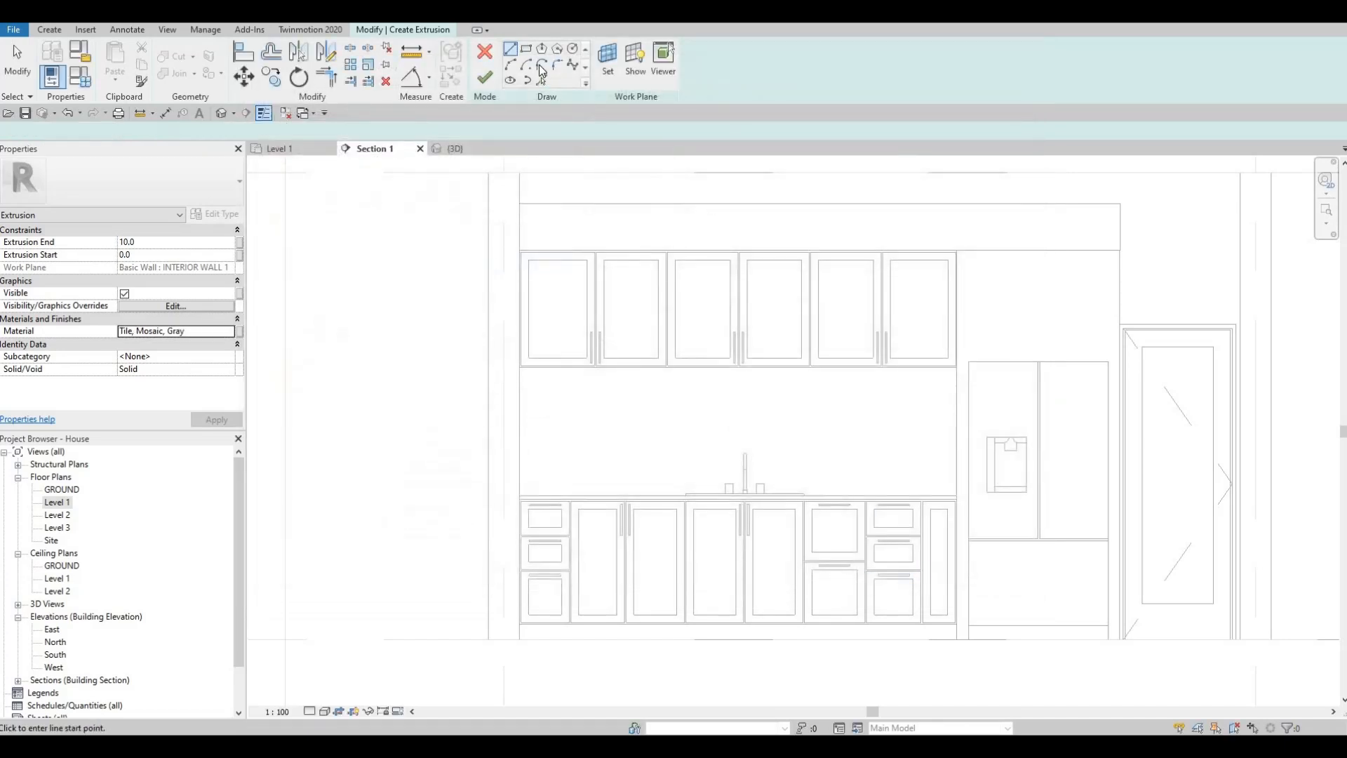
# - Sketch the backsplash rectangle from the upper cabinets' lower-left corner to the countertop's upper-right corner and finish the extrusion
pyautogui.click(527, 52)
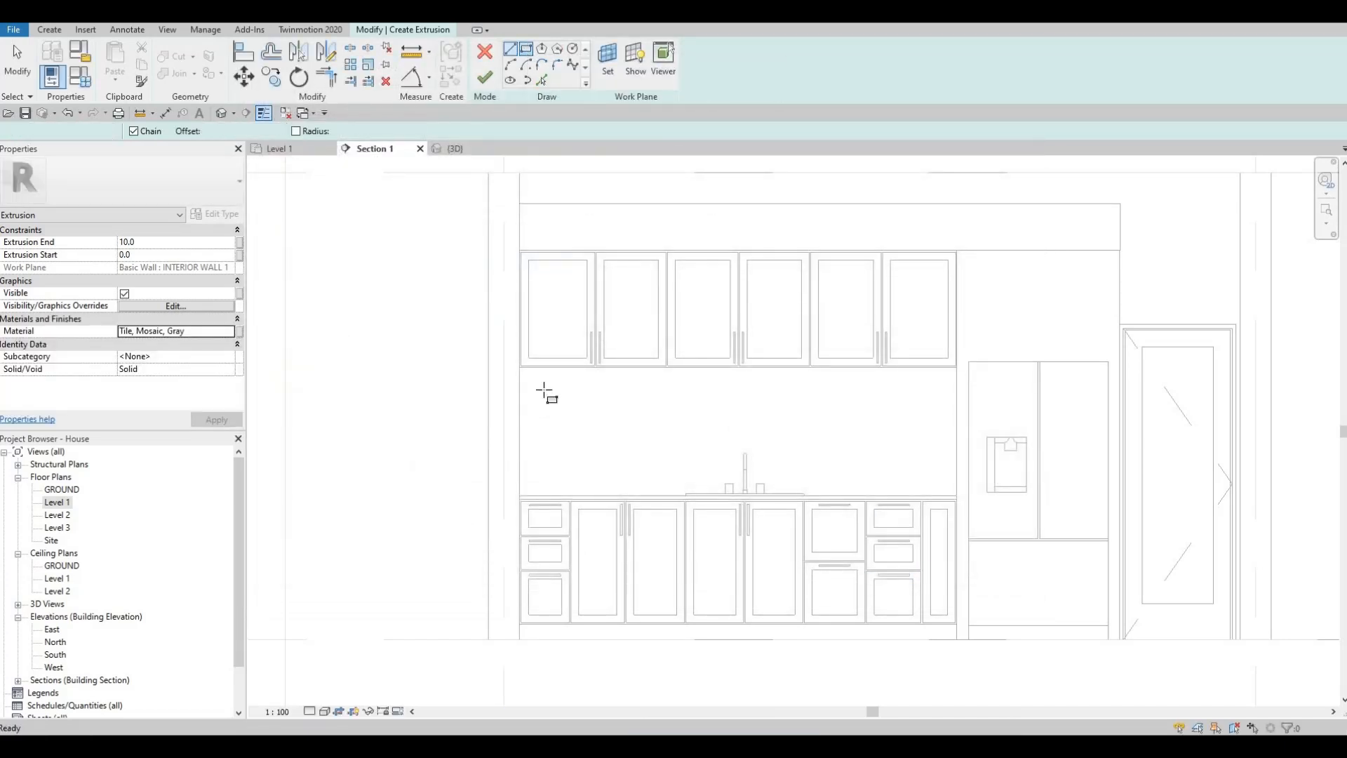
pyautogui.scroll(5, 545, 271)
pyautogui.scroll(2, 540, 275)
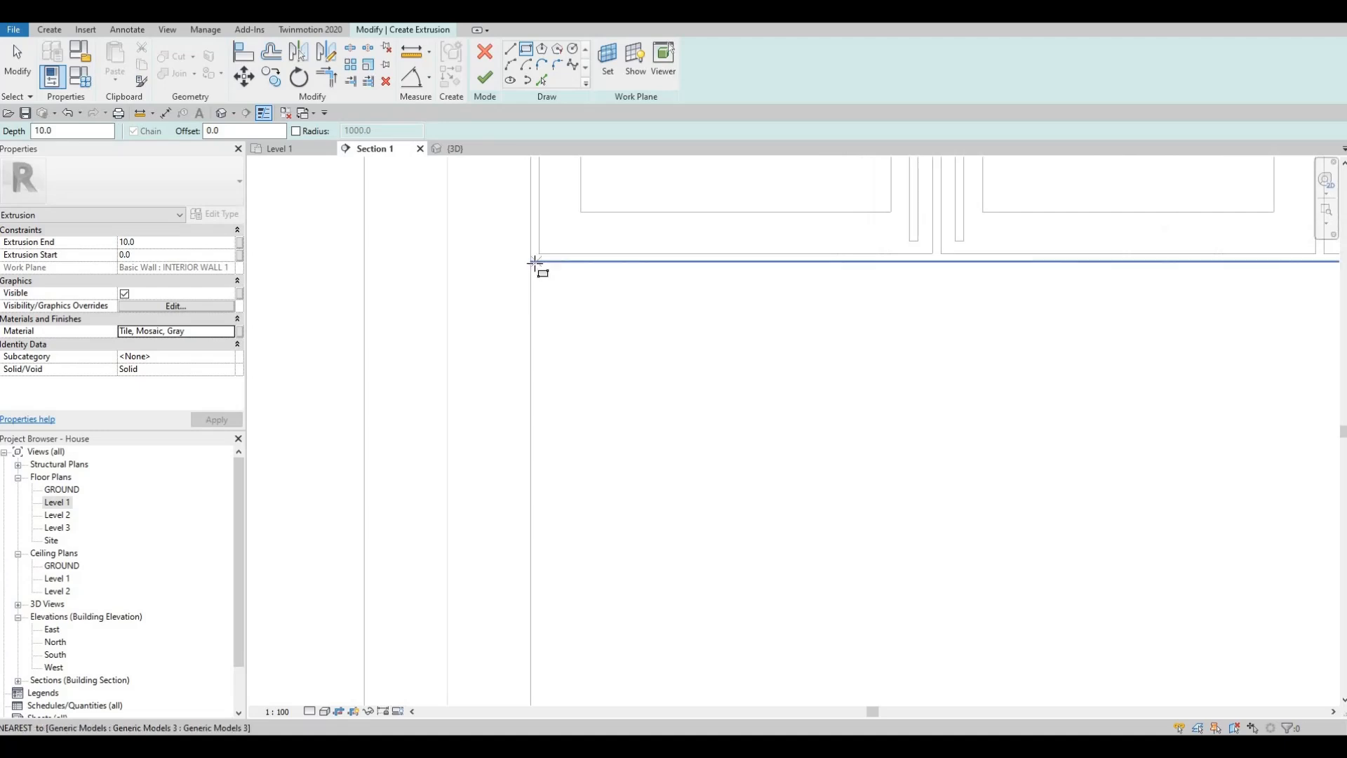
pyautogui.click(530, 261)
pyautogui.scroll(-5, 767, 454)
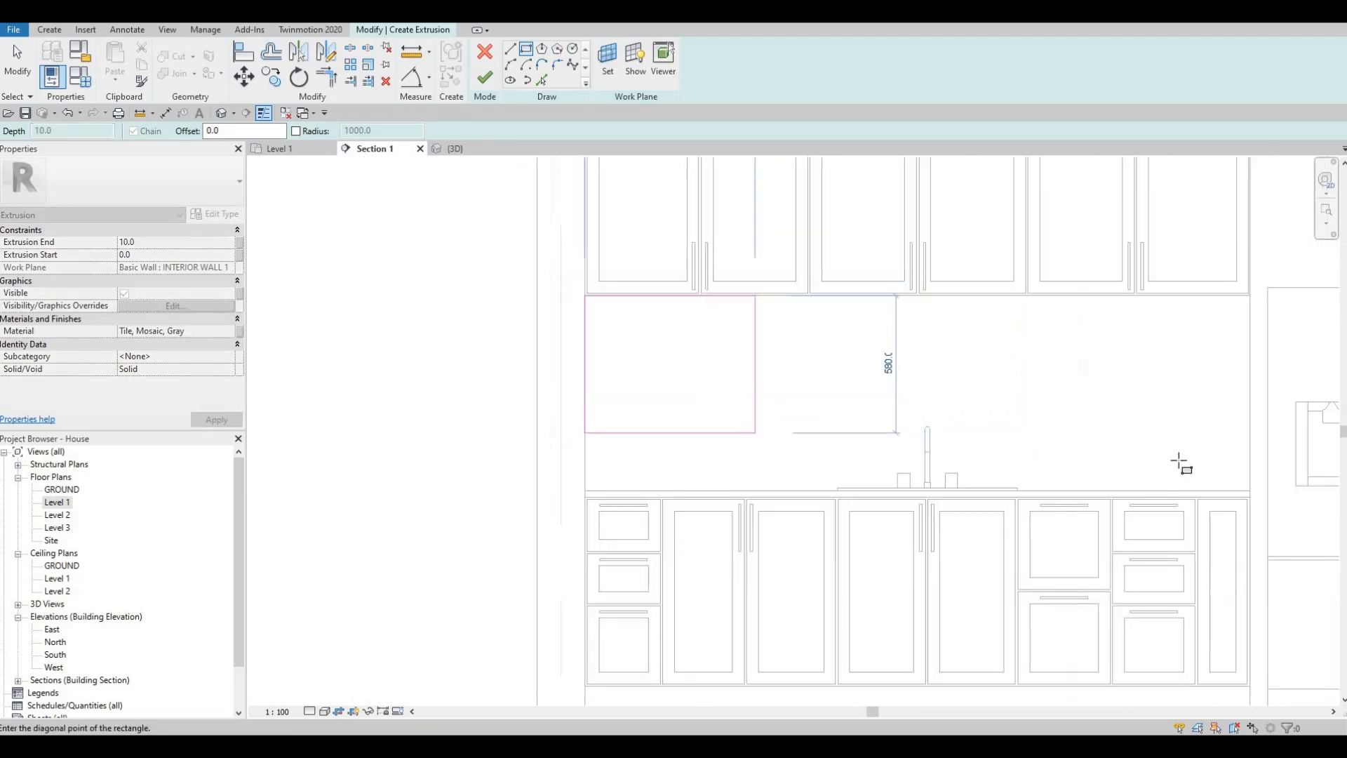
pyautogui.scroll(2, 1129, 449)
pyautogui.scroll(4, 1167, 484)
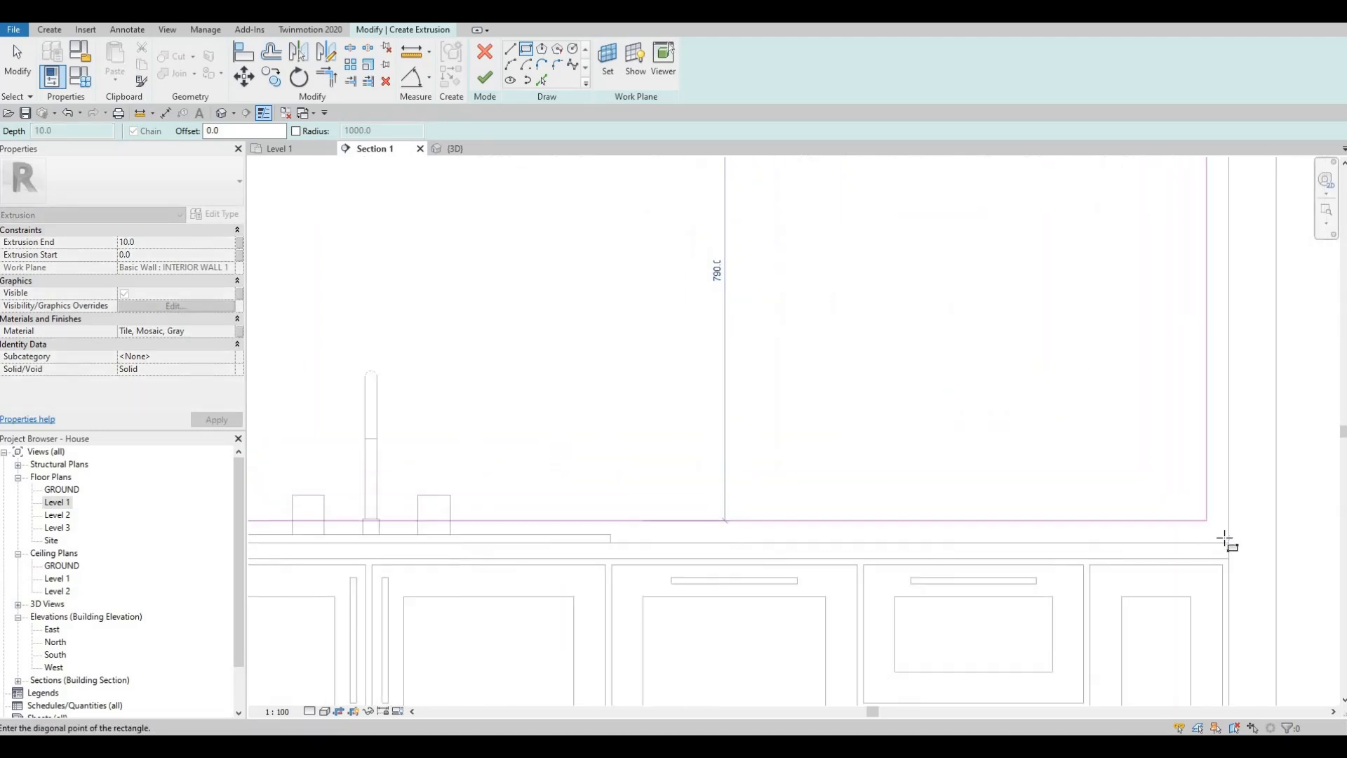
pyautogui.click(1219, 536)
pyautogui.scroll(-2, 686, 316)
pyautogui.scroll(2, 607, 265)
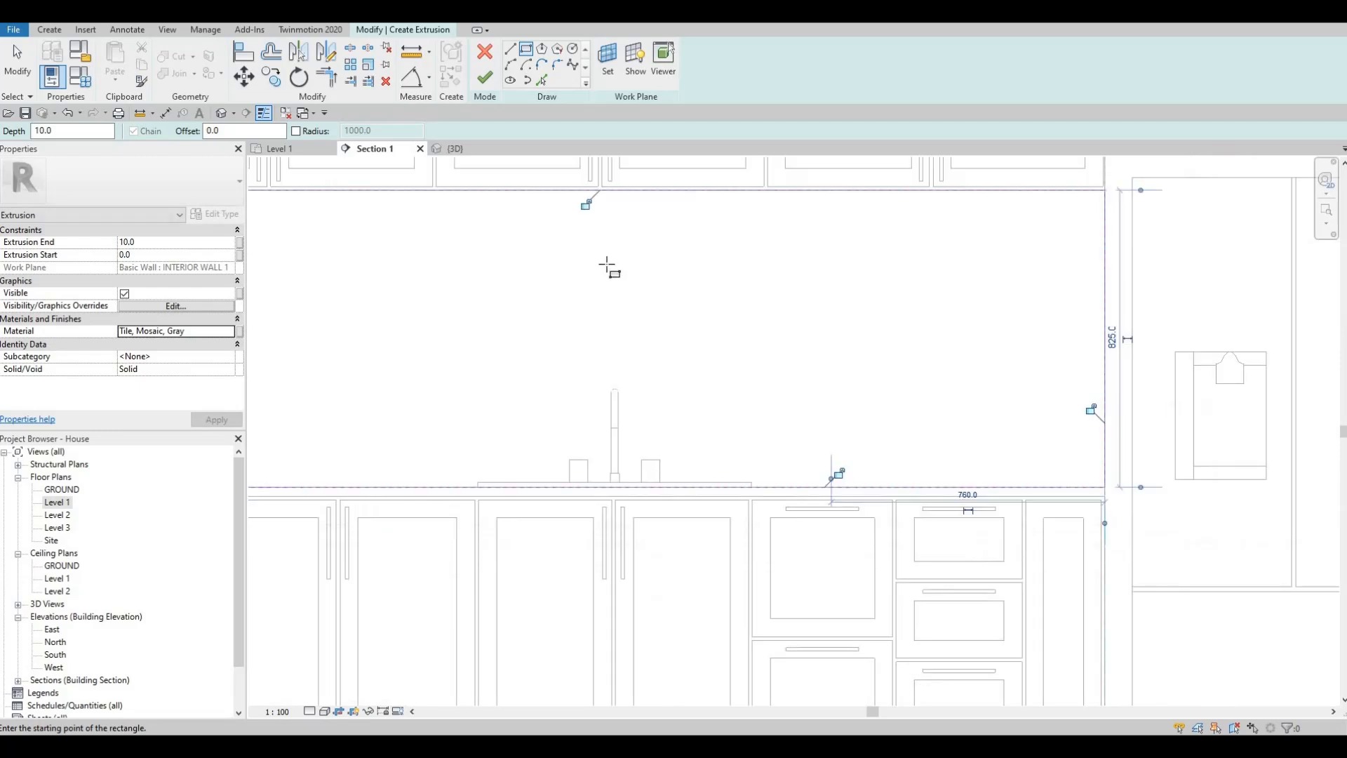
pyautogui.scroll(-1, 579, 236)
pyautogui.scroll(-2, 586, 246)
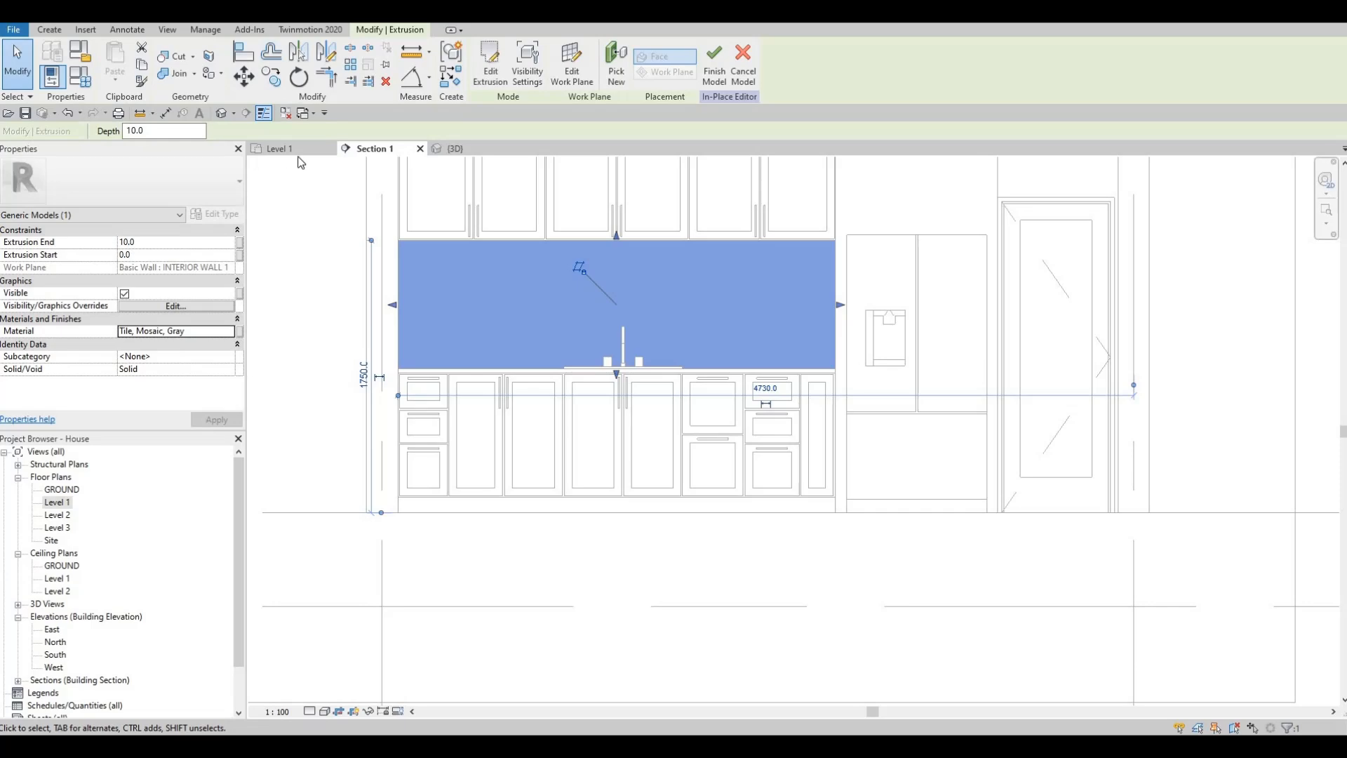
# - Inspect the backsplash extrusion from several angles in the 3D view
pyautogui.click(457, 148)
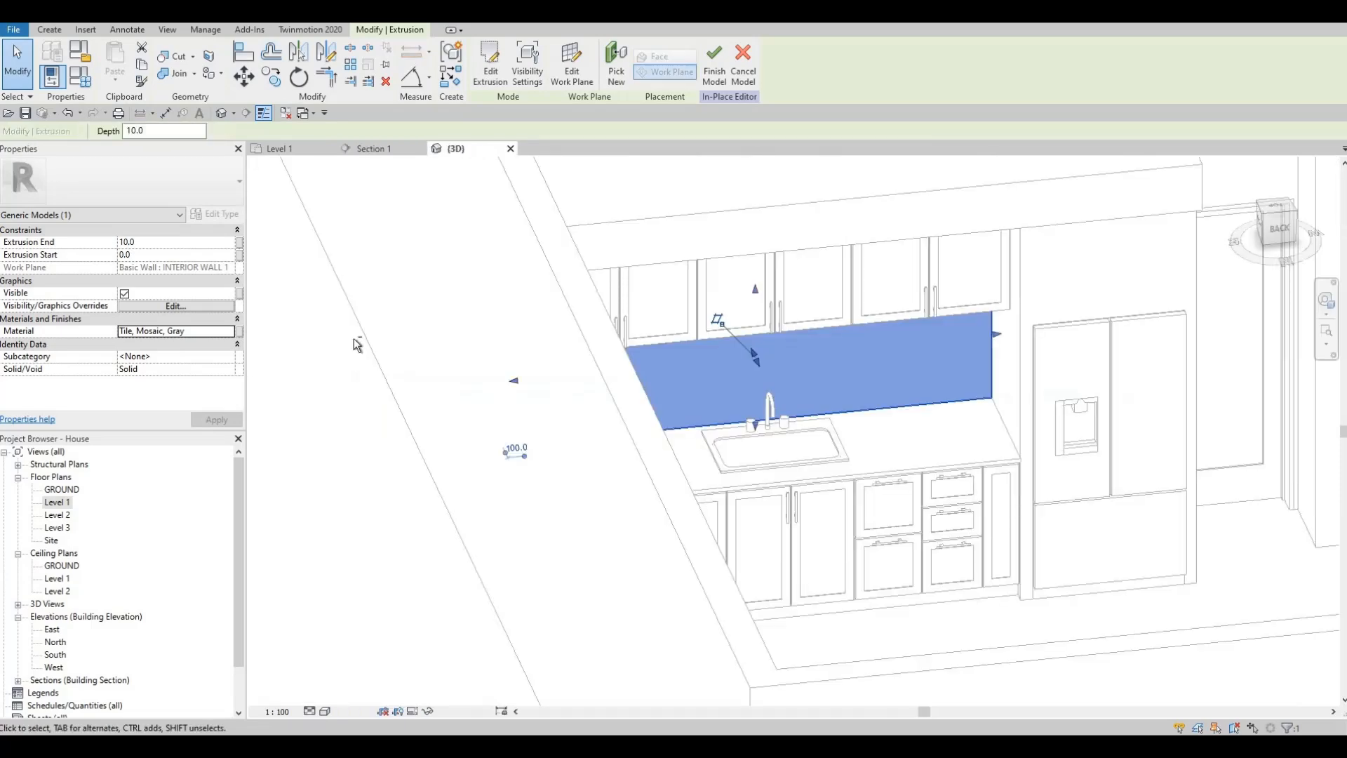
pyautogui.keyDown('shift'); pyautogui.moveTo(355, 342); pyautogui.dragTo(482, 313, button='middle'); pyautogui.keyUp('shift')
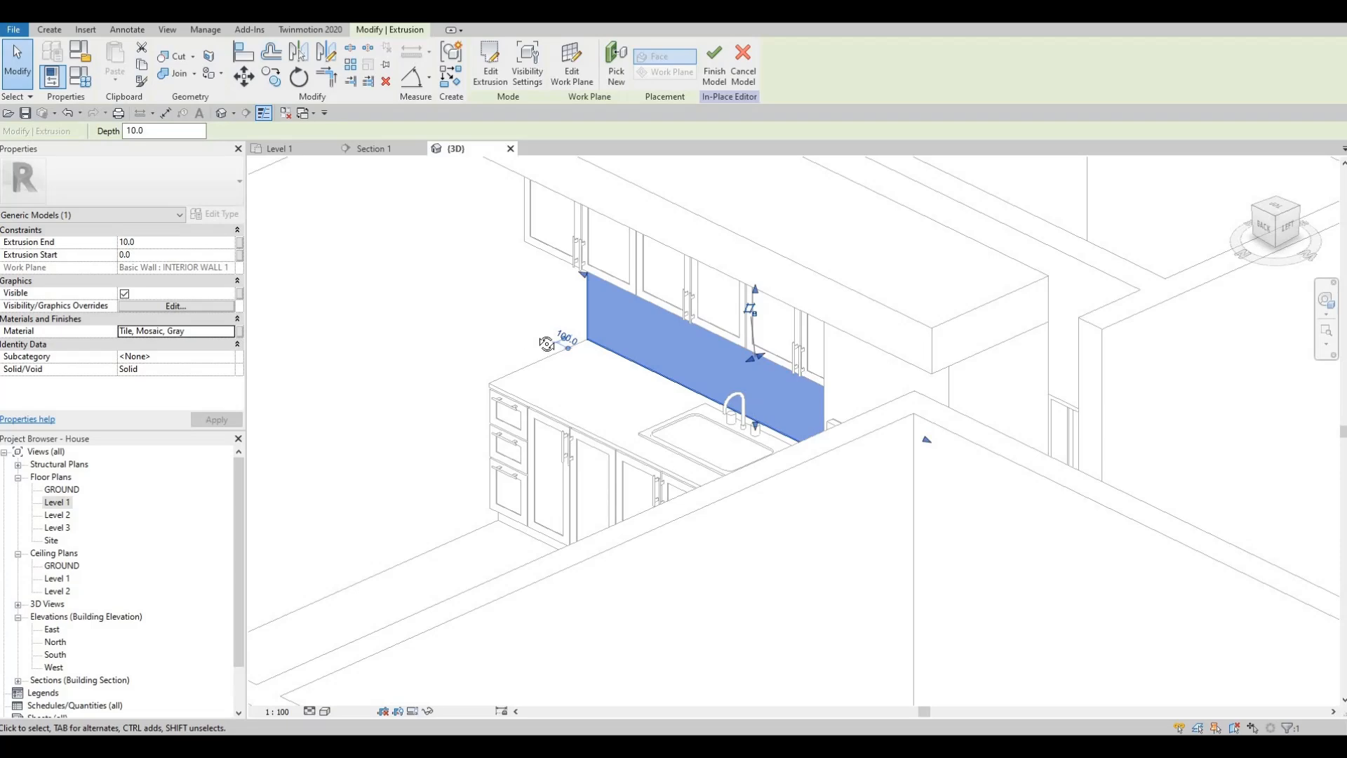
pyautogui.keyDown('shift'); pyautogui.moveTo(547, 344); pyautogui.dragTo(116, 406, button='middle'); pyautogui.keyUp('shift')
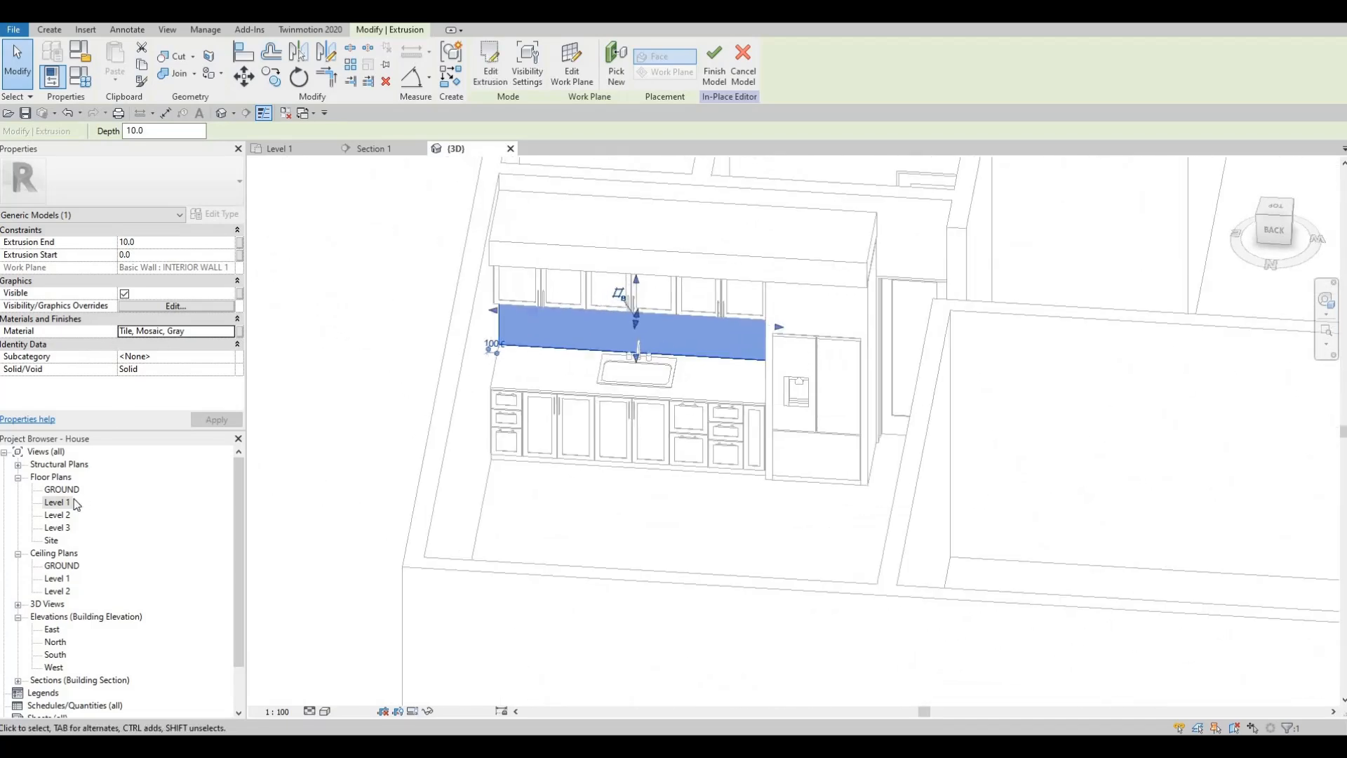
# - Open the Level 1 floor plan and finish the in-place backsplash model
pyautogui.click(279, 148)
pyautogui.scroll(-1, 541, 325)
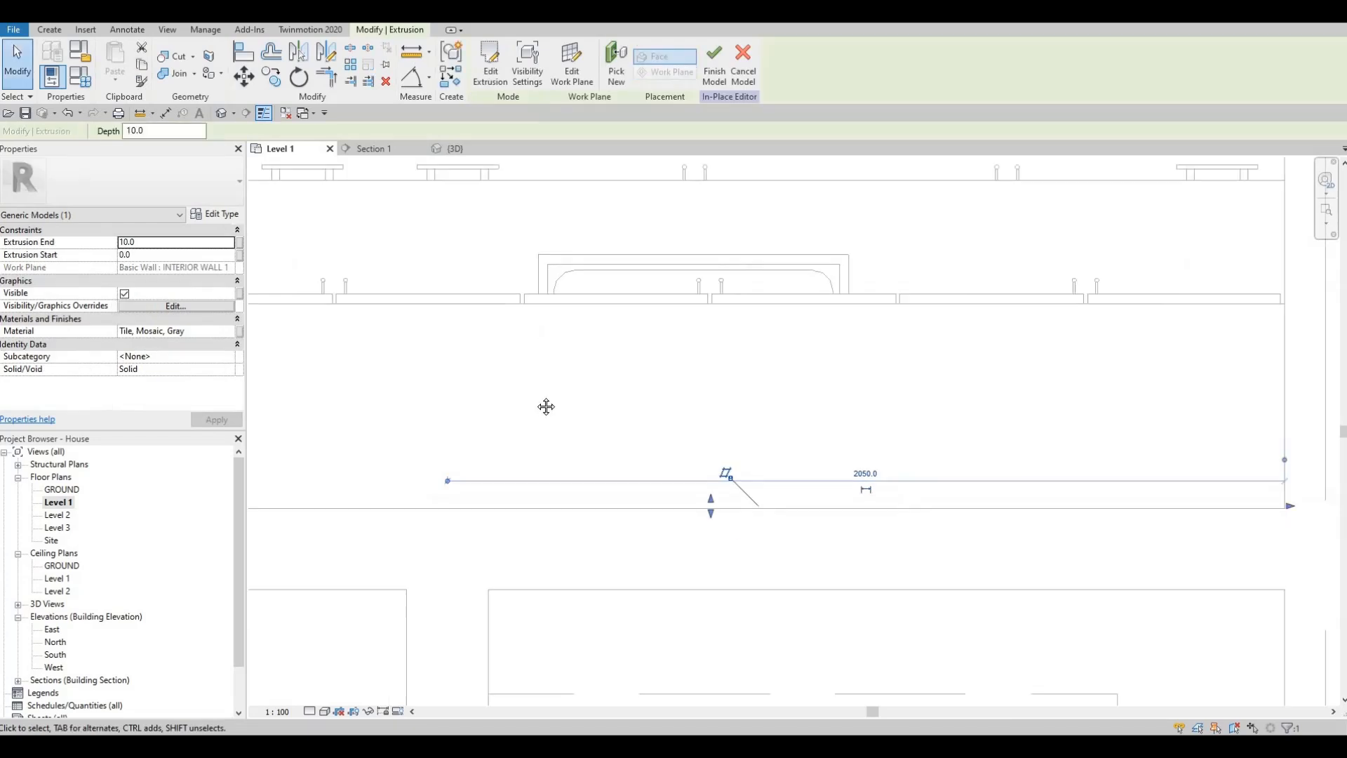
pyautogui.scroll(-5, 544, 355)
pyautogui.moveTo(545, 406); pyautogui.dragTo(623, 328, button='middle')
pyautogui.scroll(-5, 624, 328)
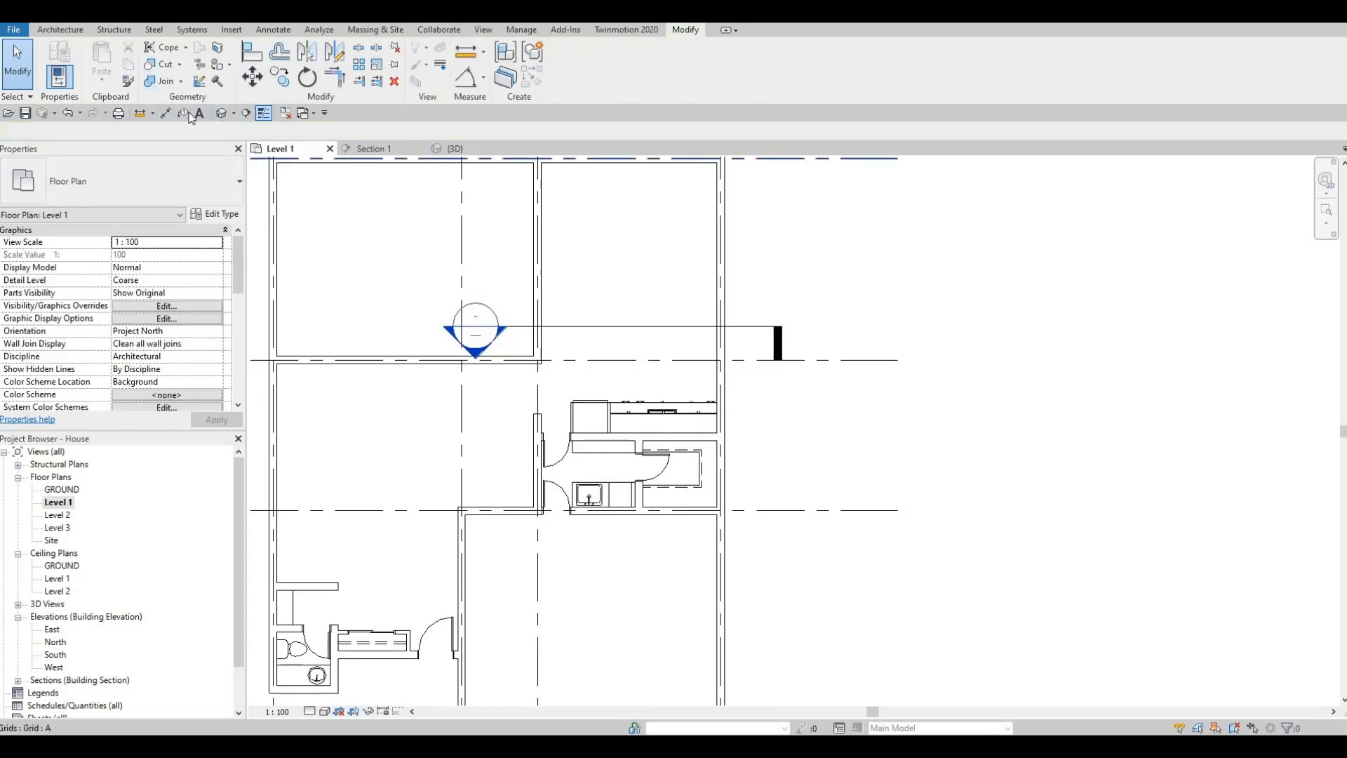
# - Draw a building section running down through the kitchen counter on Level 1, facing the exterior side wall
pyautogui.click(246, 113)
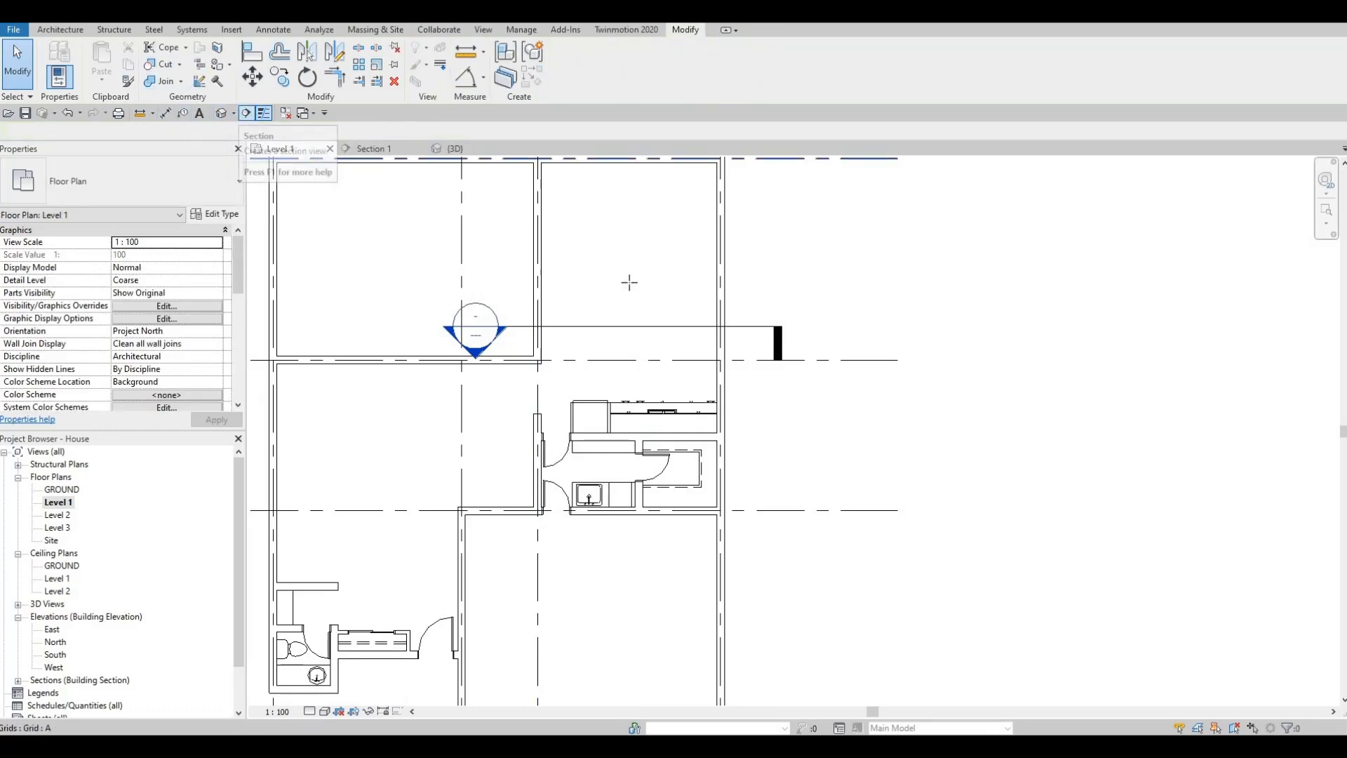
pyautogui.click(629, 249)
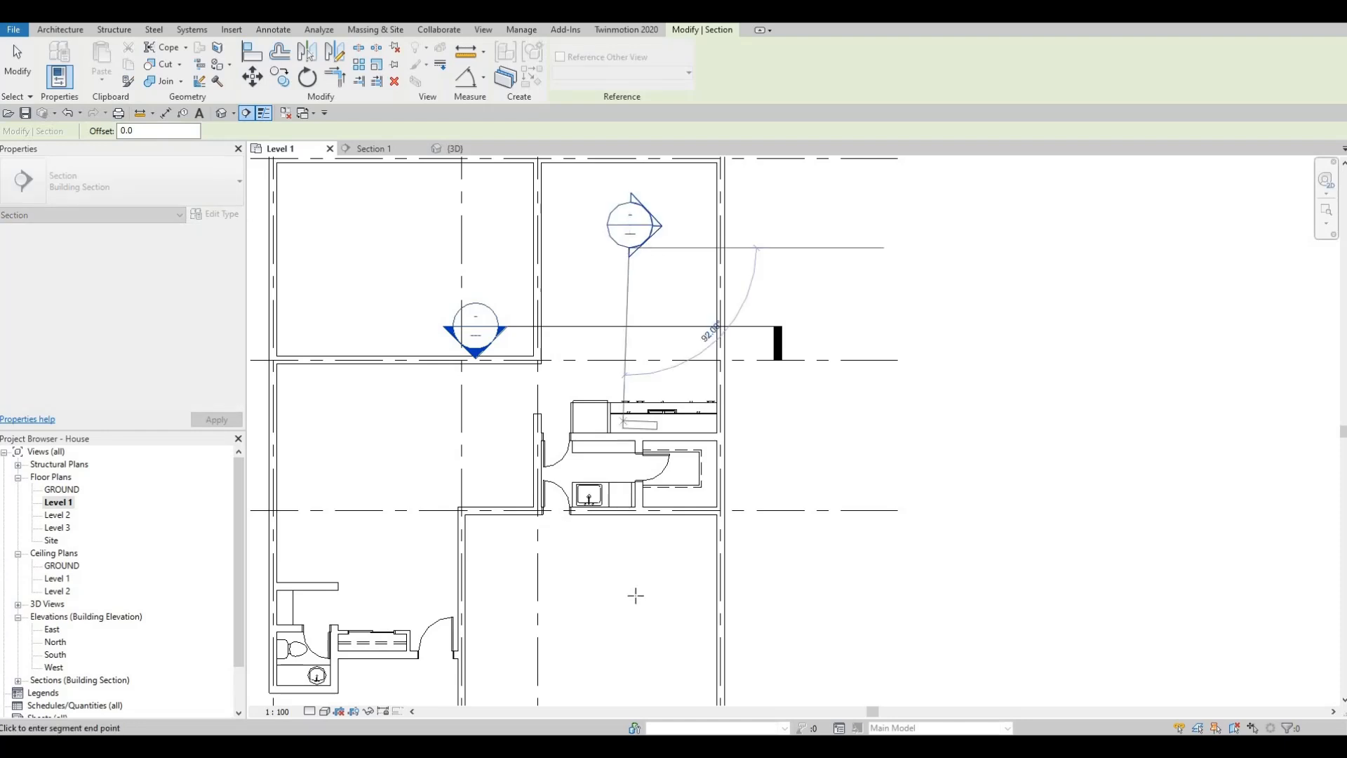
pyautogui.click(634, 596)
pyautogui.press('Escape')
pyautogui.press('Escape')
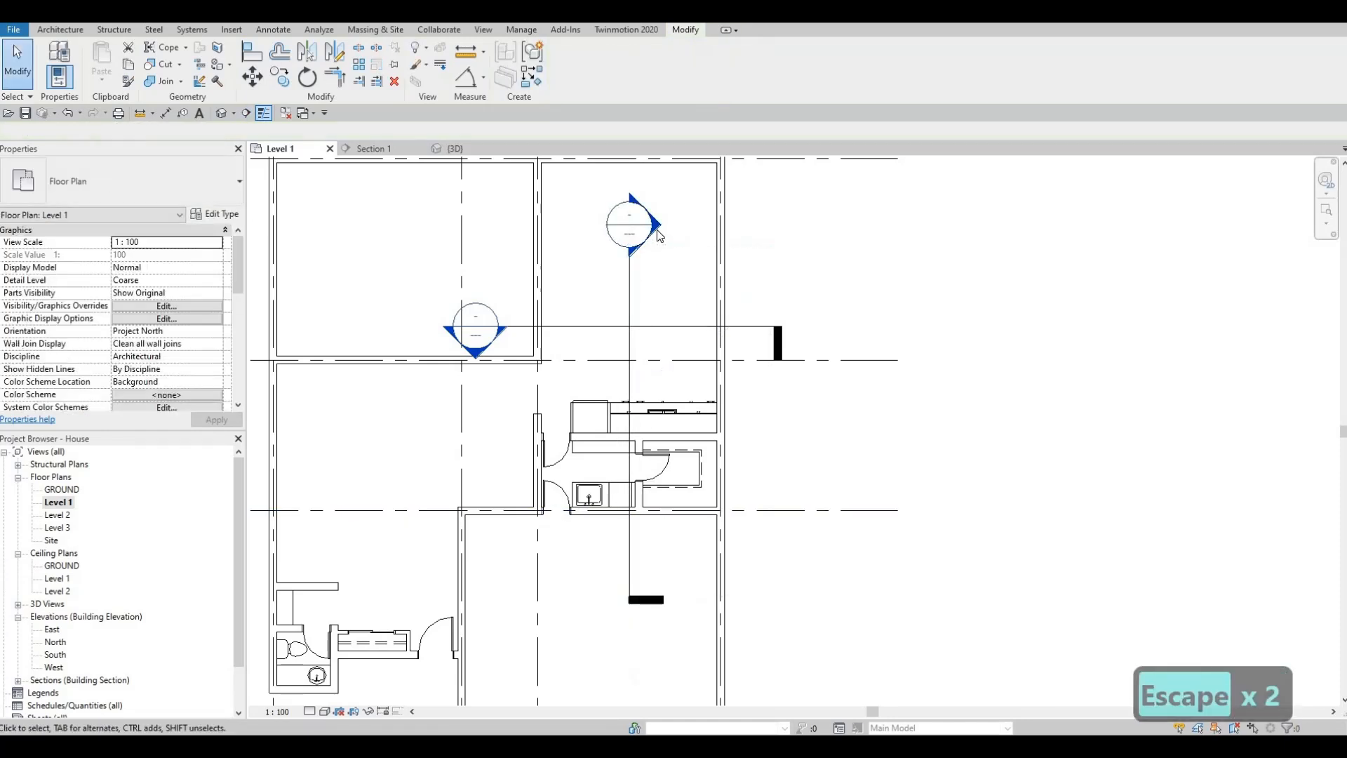
# - Open the new section view and start editing the existing backsplash model in place
pyautogui.doubleClick(631, 219)
pyautogui.moveTo(852, 500); pyautogui.dragTo(761, 480, button='middle')
pyautogui.scroll(3, 715, 456)
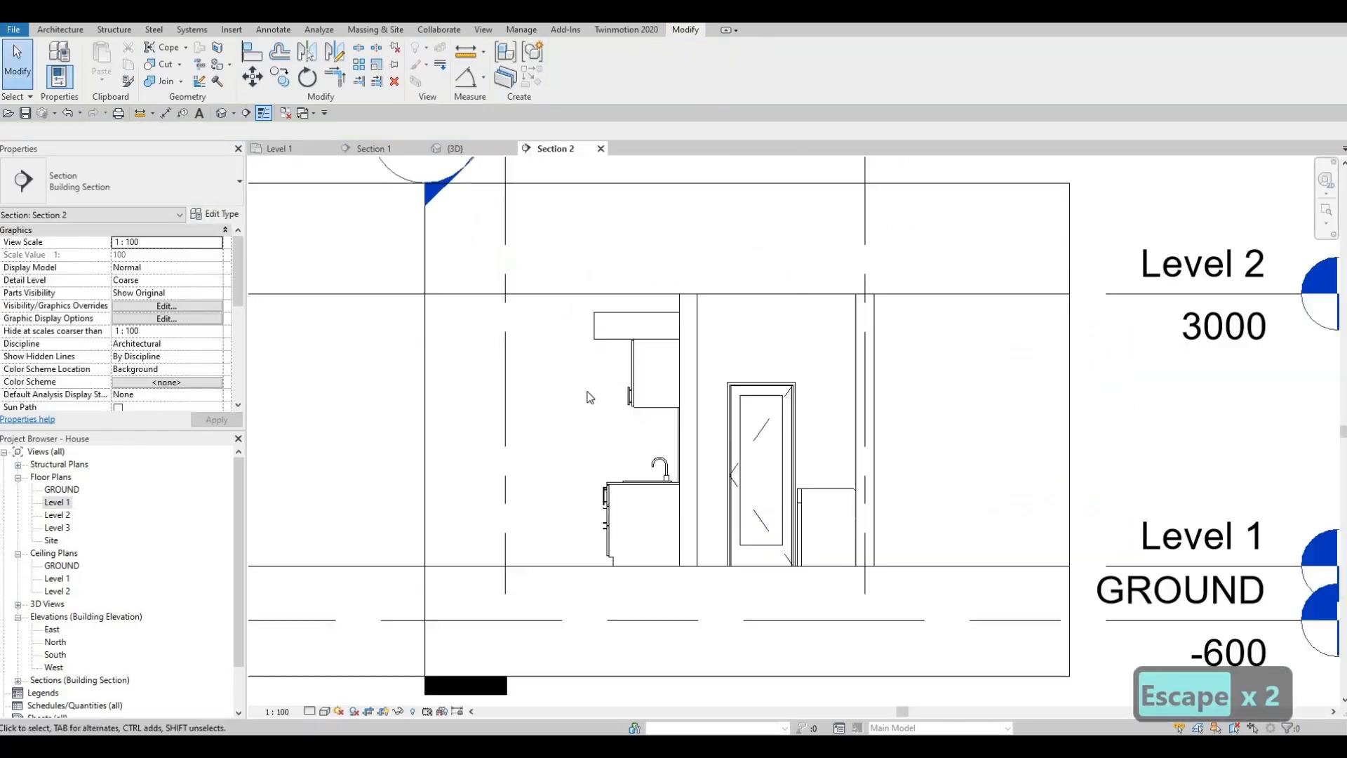
pyautogui.click(677, 421)
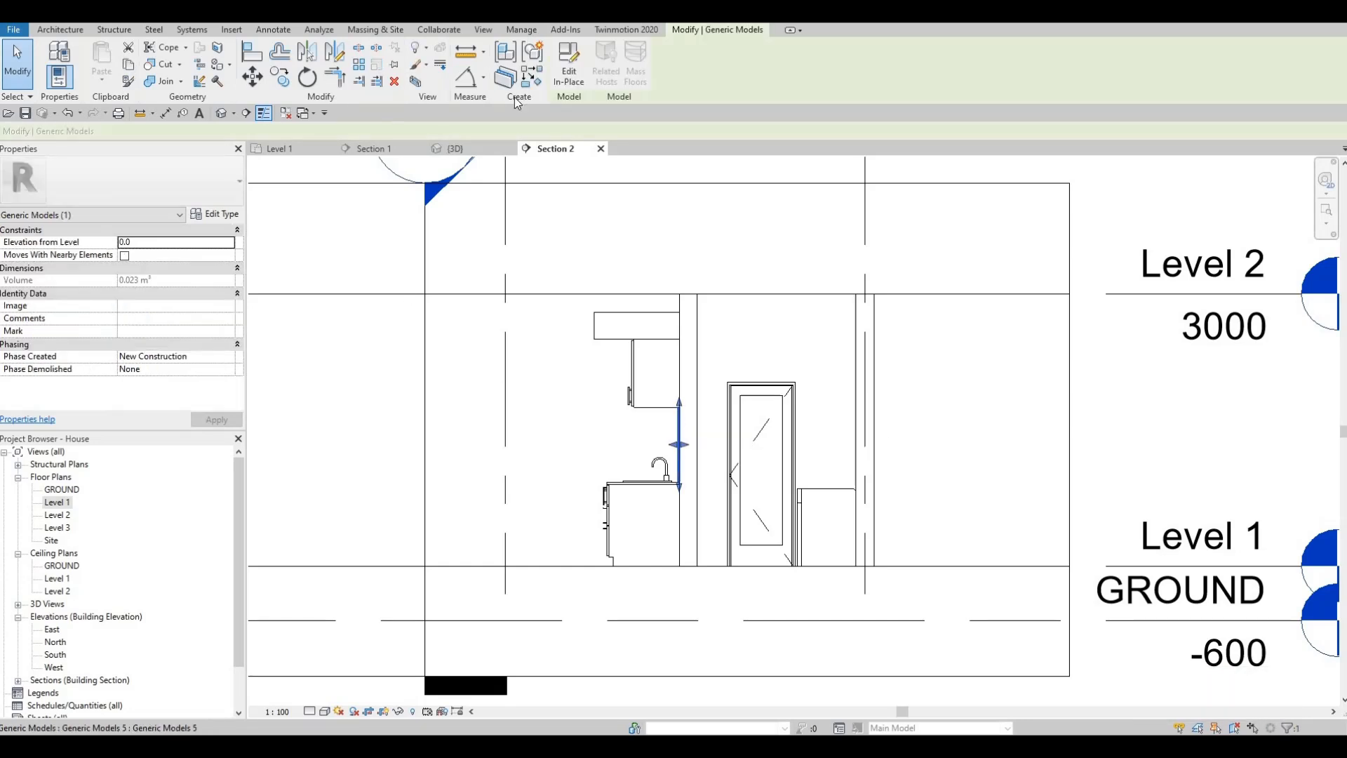
pyautogui.click(569, 67)
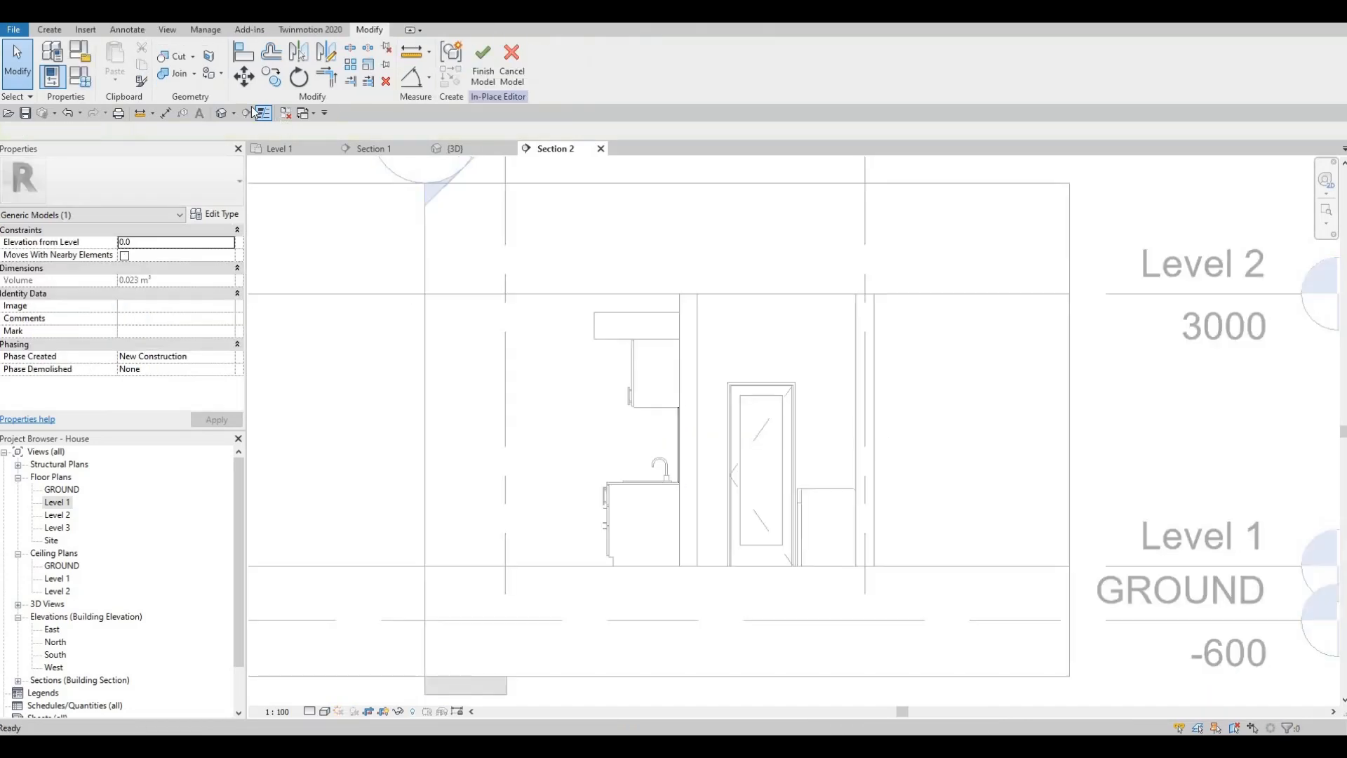
# - Start a new extrusion using the exterior side wall's face as the picked work plane
pyautogui.click(49, 30)
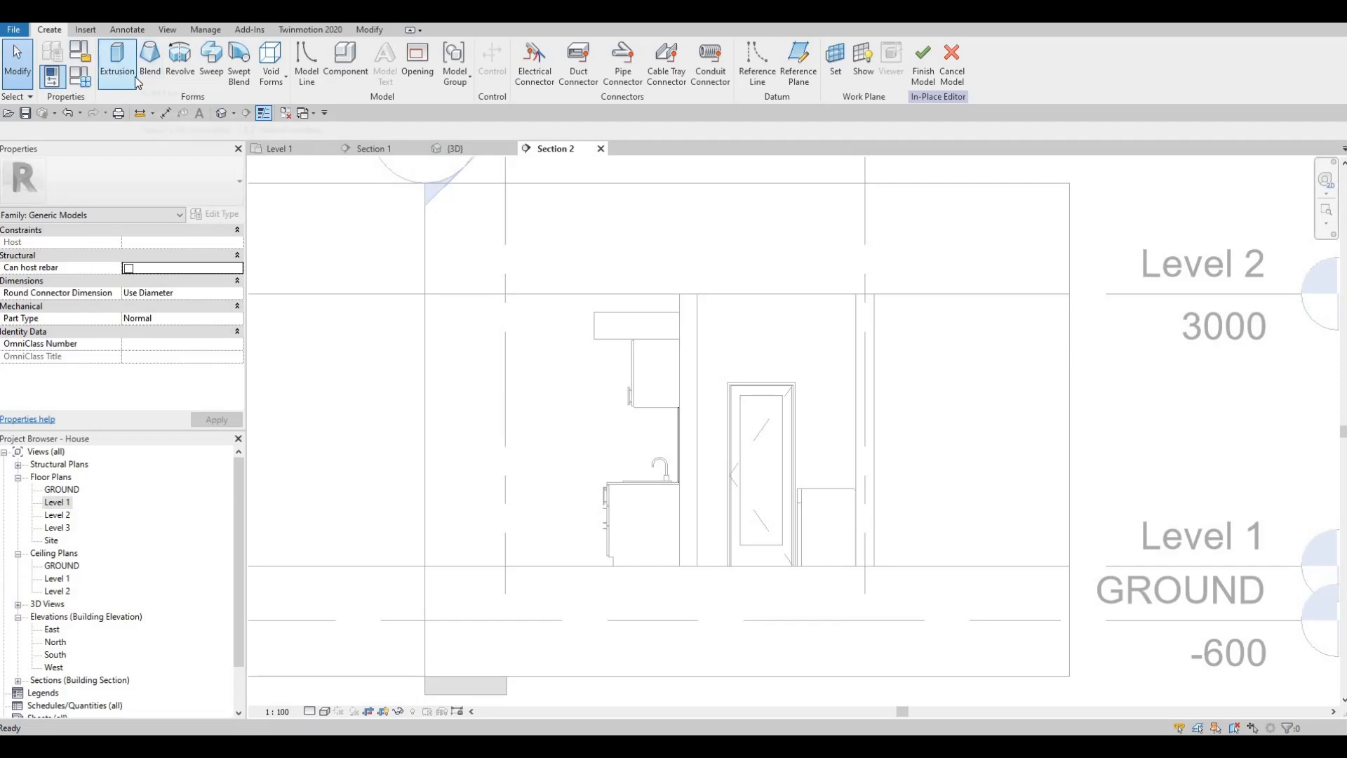
pyautogui.click(136, 80)
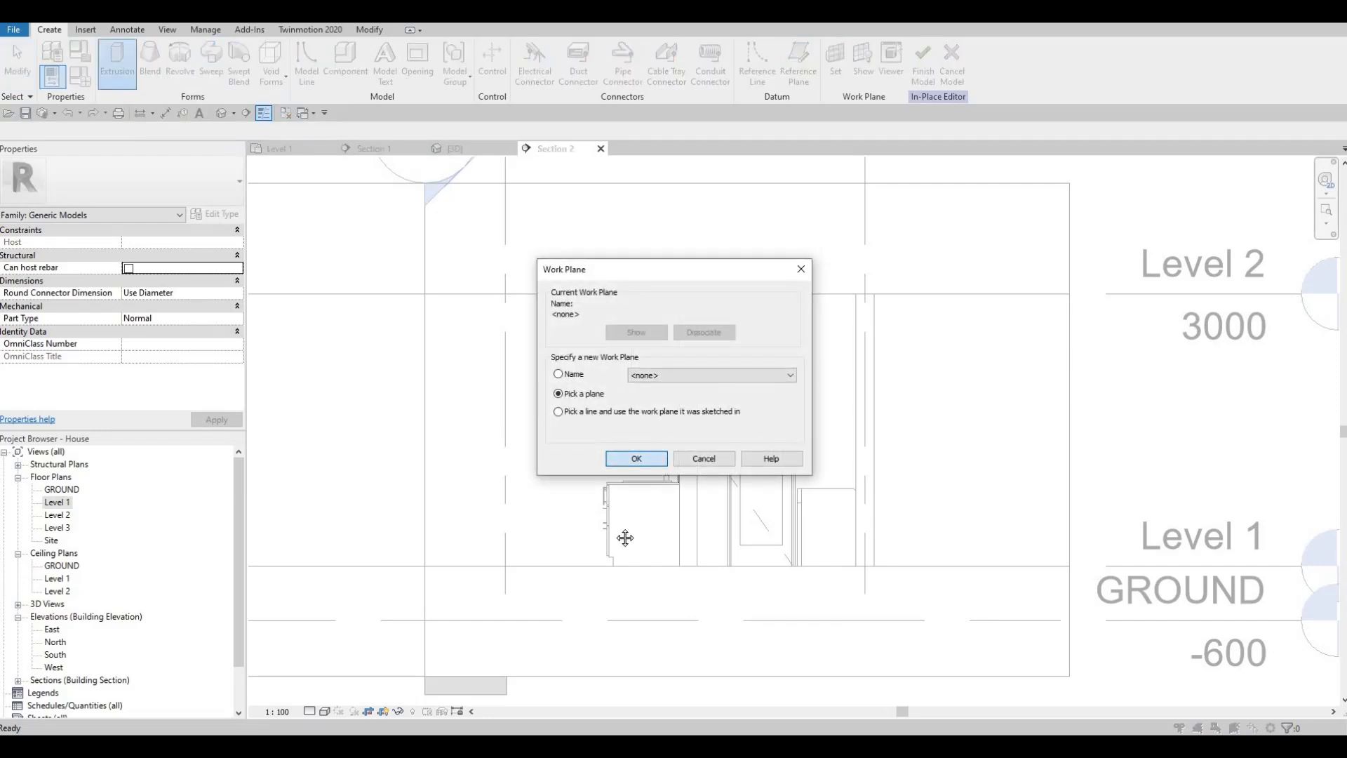
pyautogui.press('Return')
pyautogui.scroll(2, 664, 362)
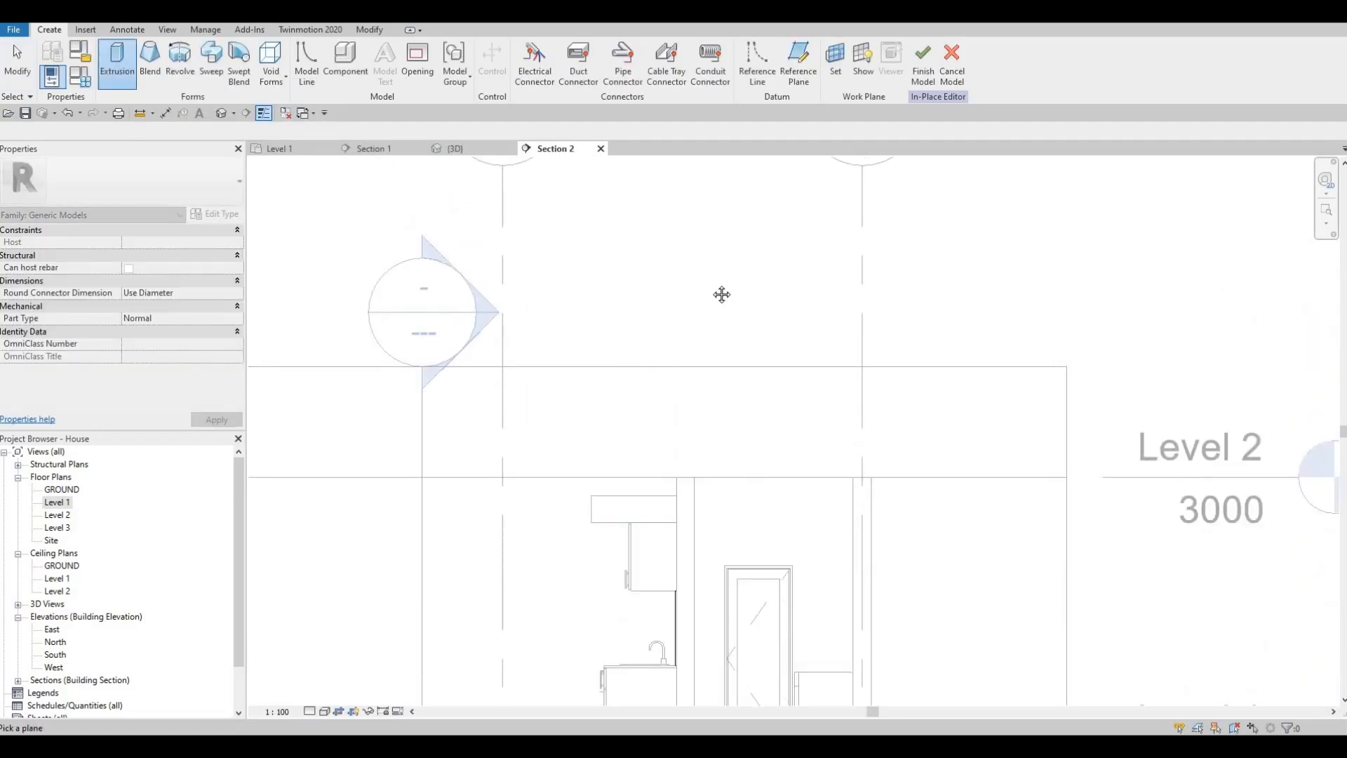
pyautogui.scroll(-2, 670, 326)
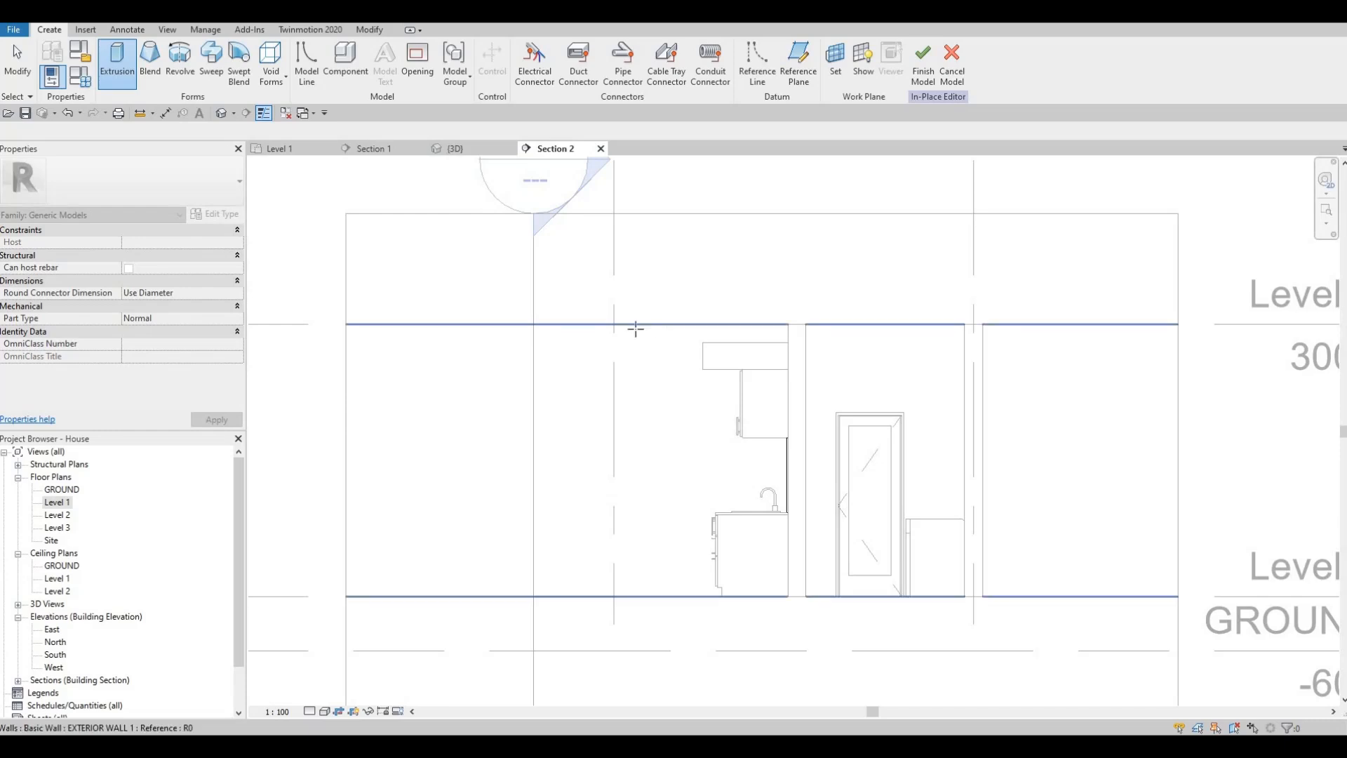
pyautogui.click(635, 325)
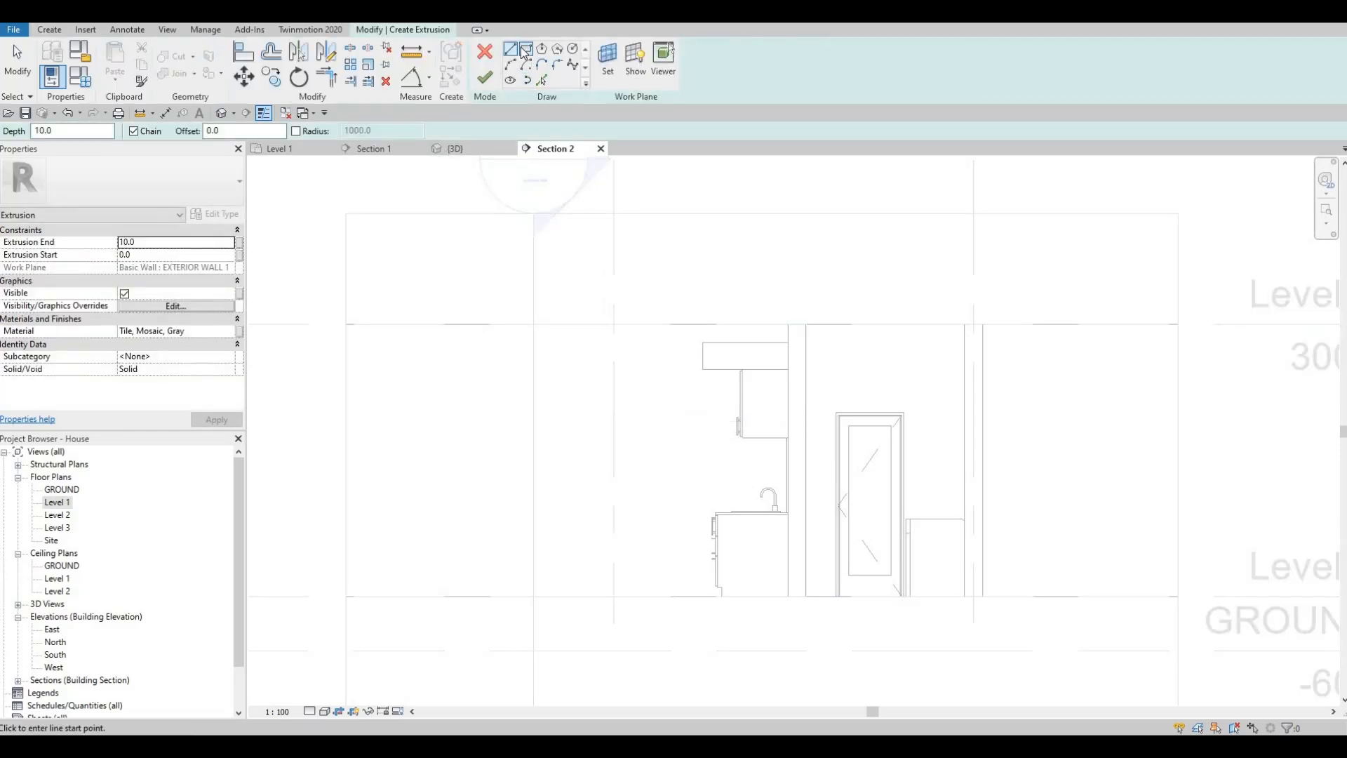
# - Sketch a rectangle from the back backsplash's lower endpoint on the countertop up to just below the upper cabinets
pyautogui.click(525, 50)
pyautogui.scroll(3, 913, 554)
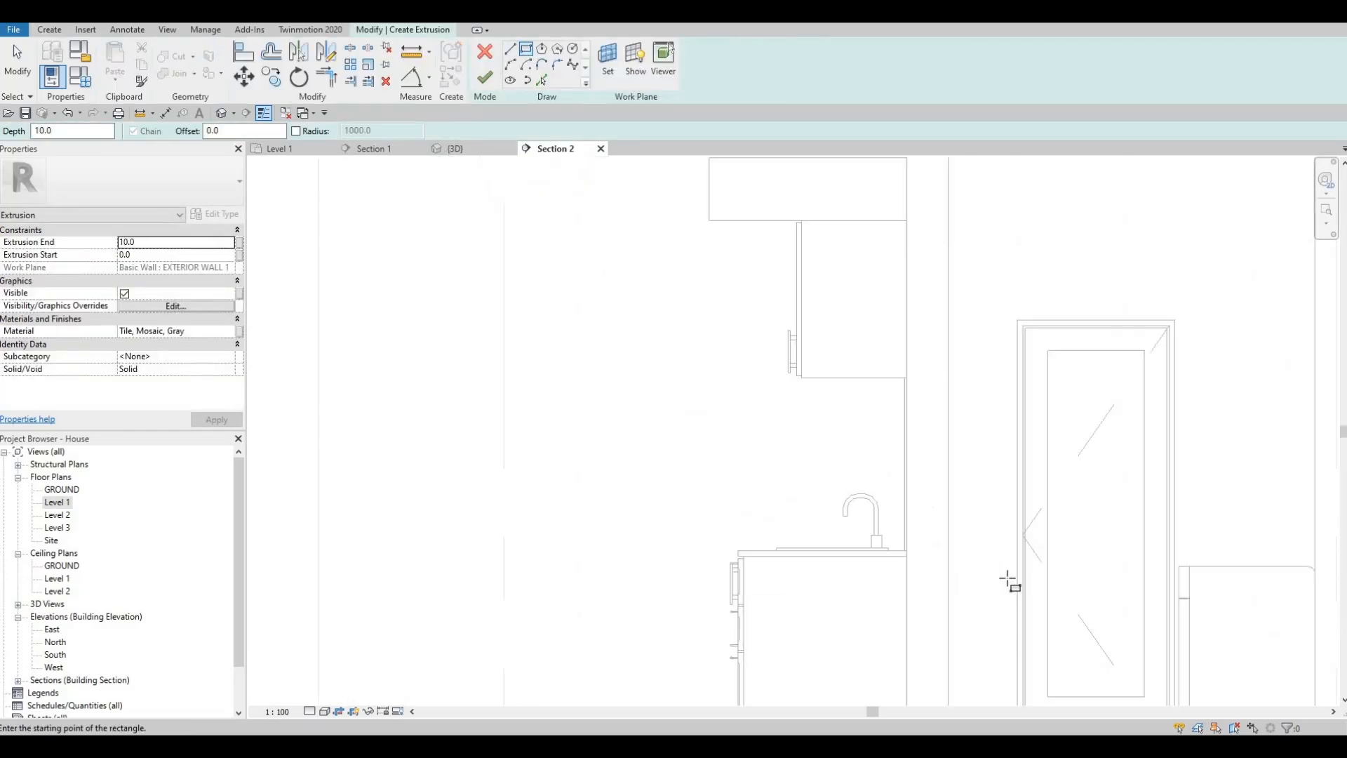
pyautogui.scroll(3, 1008, 580)
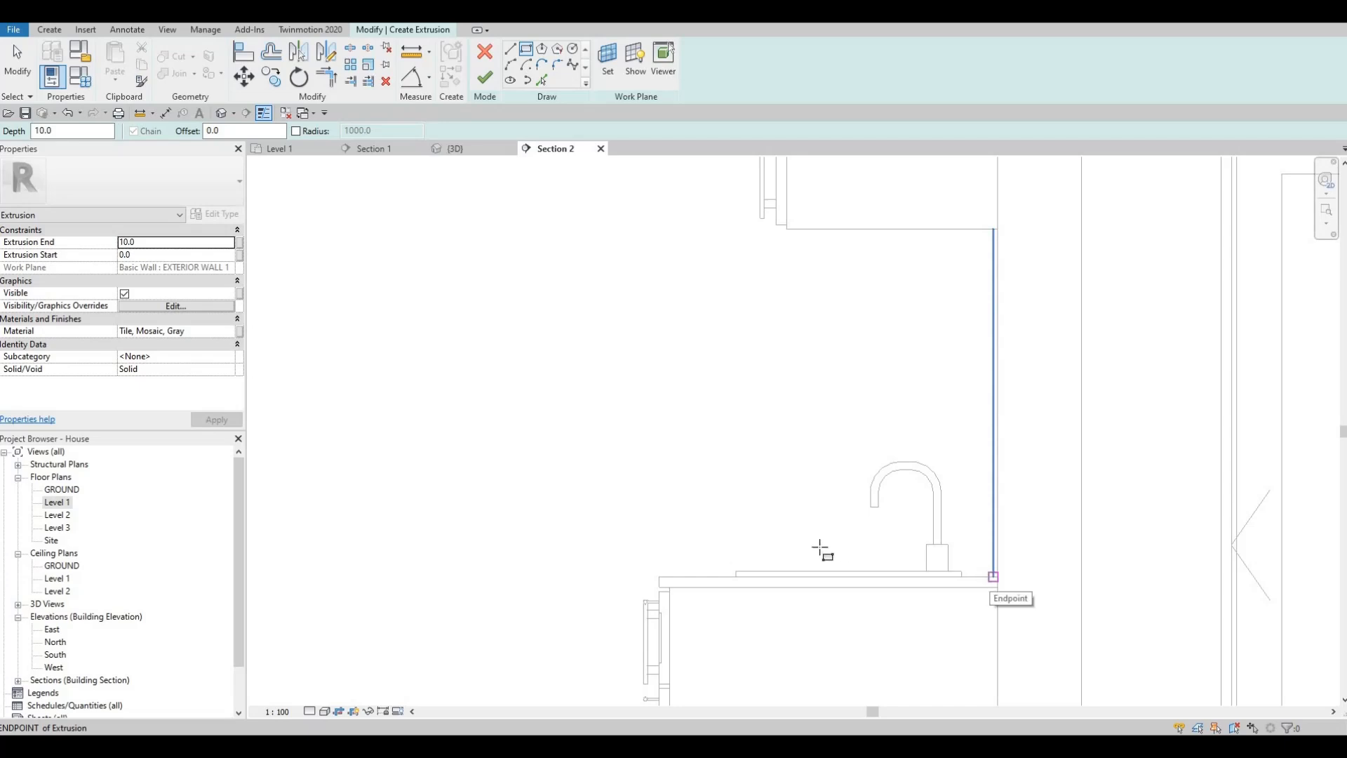
pyautogui.click(993, 576)
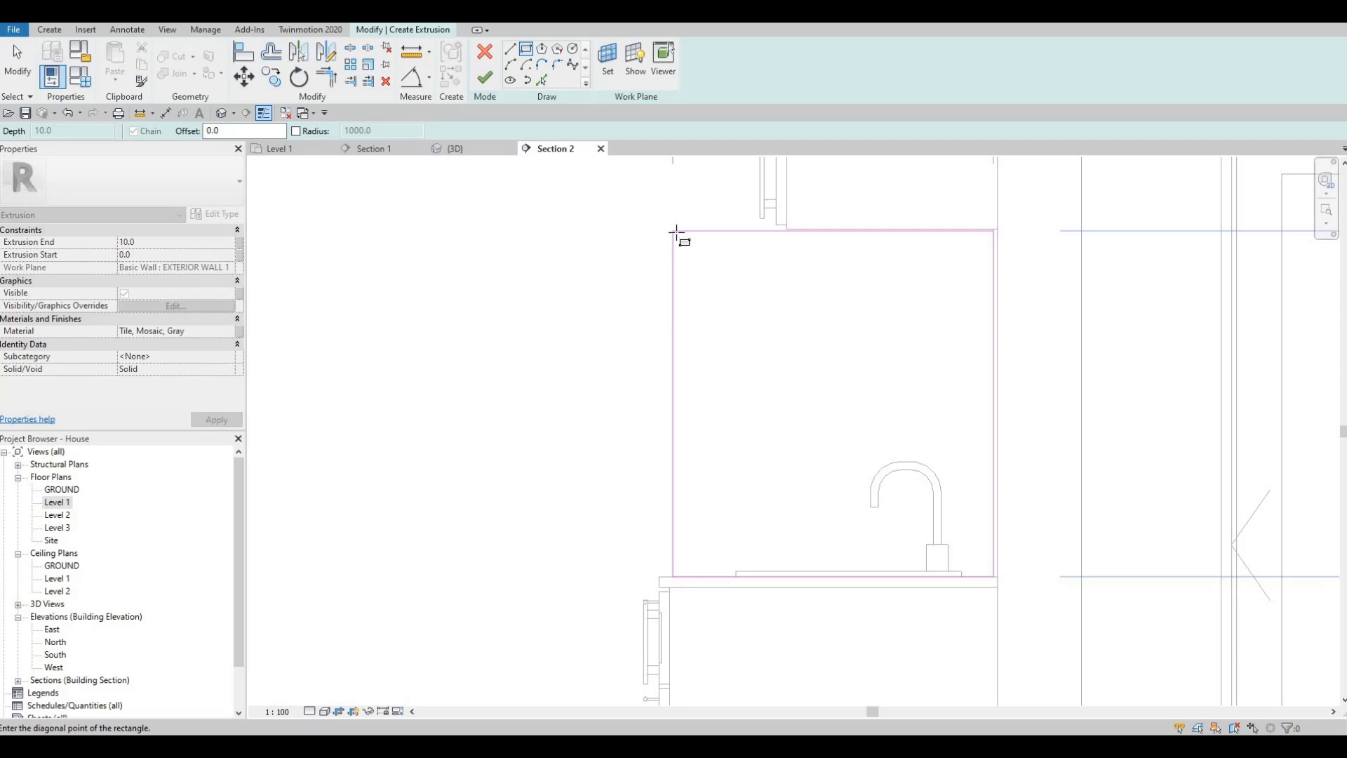
pyautogui.click(864, 276)
pyautogui.press('Escape')
pyautogui.press('Escape')
pyautogui.press('Escape')
pyautogui.scroll(3, 863, 277)
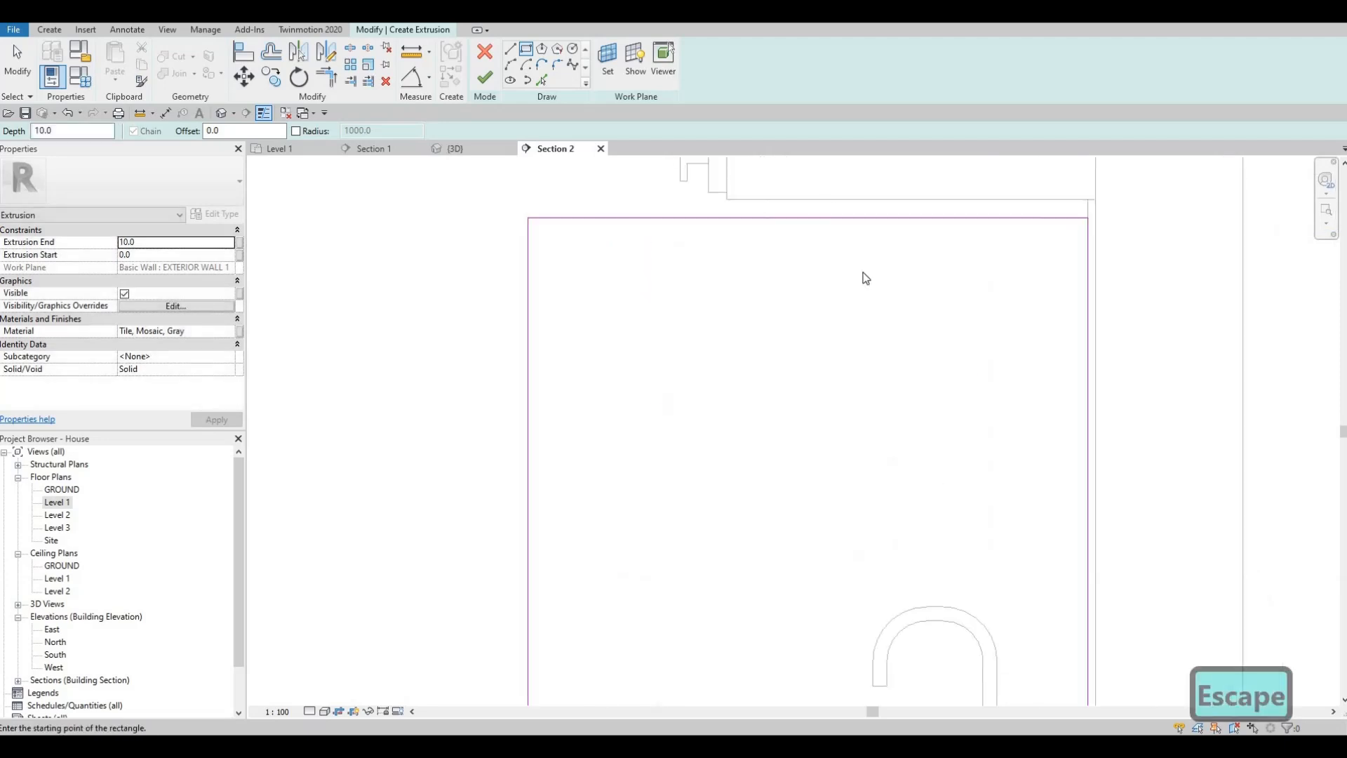
# - Align the rectangle's upper edge to the upper cabinets' underside and its outer edge to the countertop's front edge
pyautogui.press('a')
pyautogui.press('l')
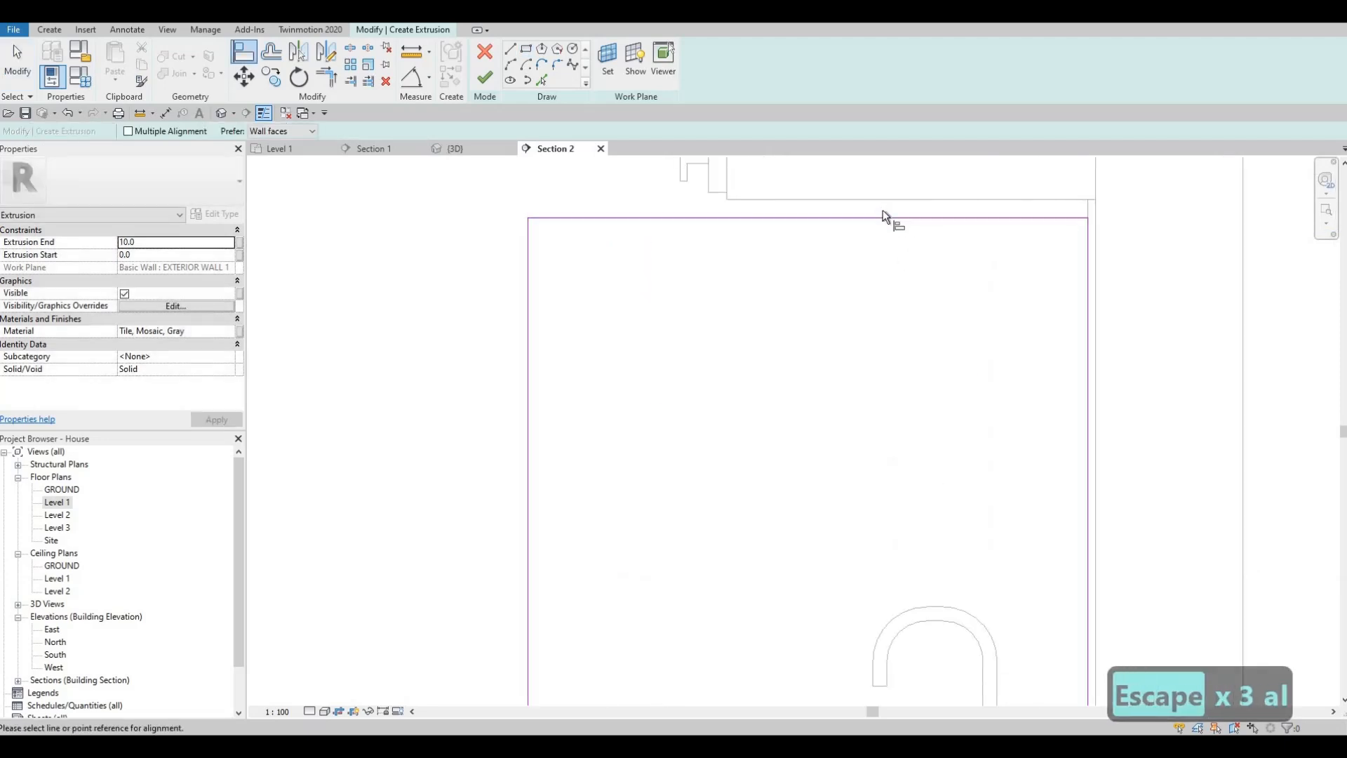
pyautogui.click(884, 201)
pyautogui.click(881, 216)
pyautogui.moveTo(690, 602); pyautogui.dragTo(739, 380, button='middle')
pyautogui.scroll(-1, 739, 380)
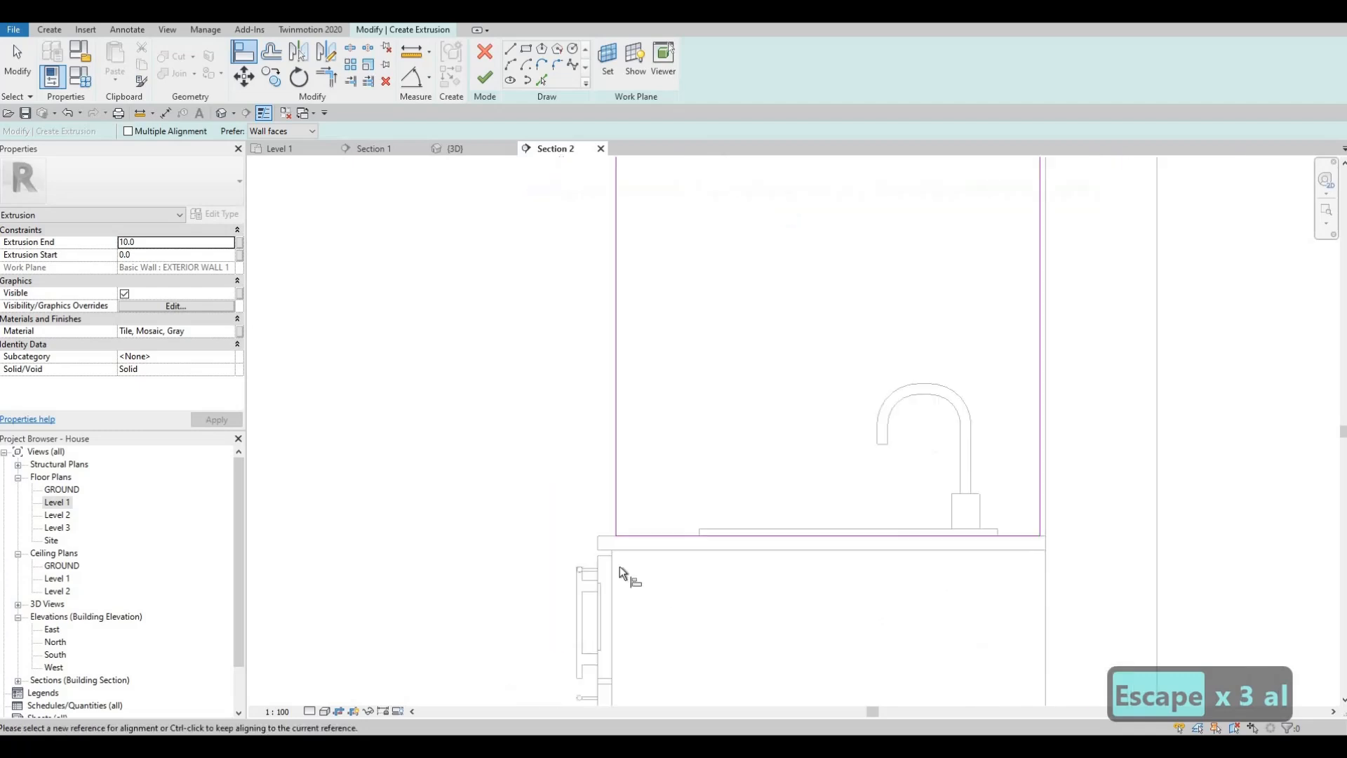
pyautogui.click(598, 549)
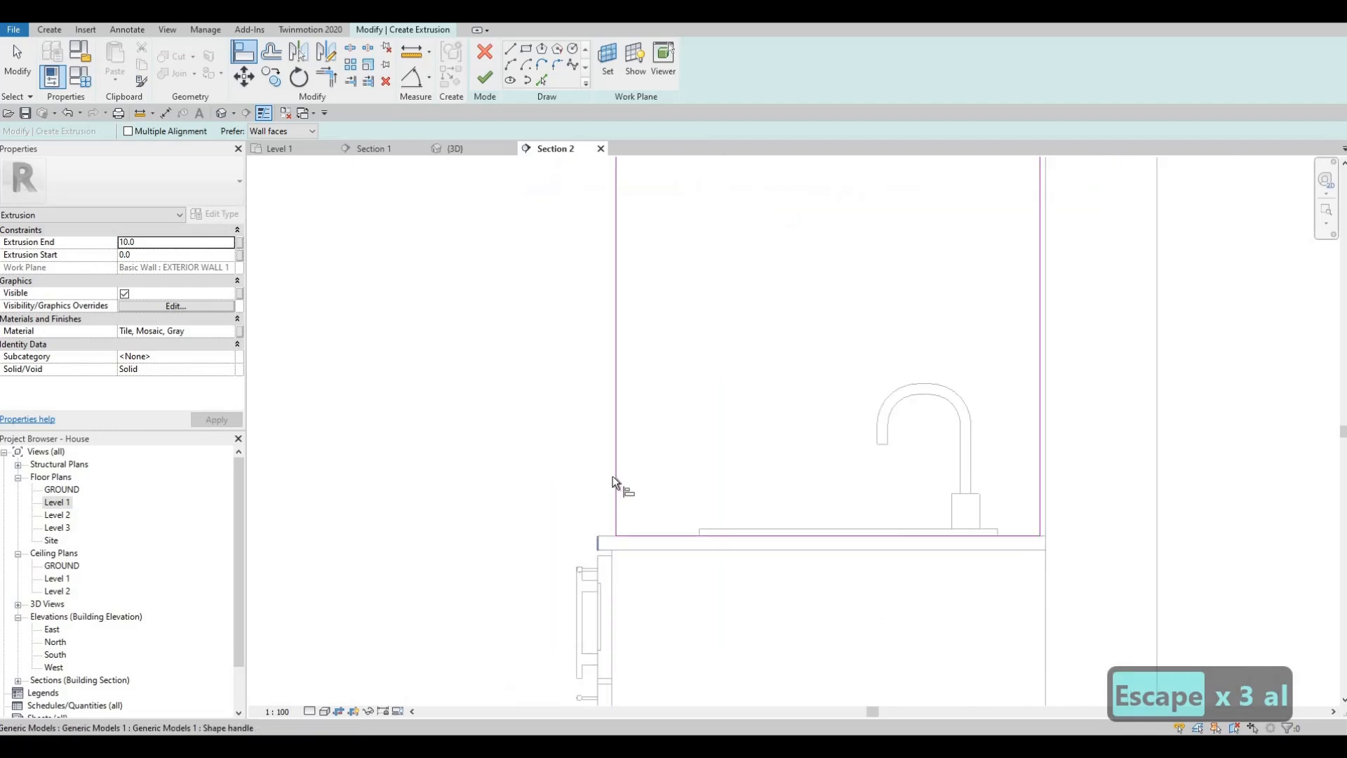
pyautogui.click(614, 474)
pyautogui.scroll(-2, 597, 414)
pyautogui.moveTo(596, 414); pyautogui.dragTo(610, 631, button='middle')
pyautogui.scroll(-2, 611, 631)
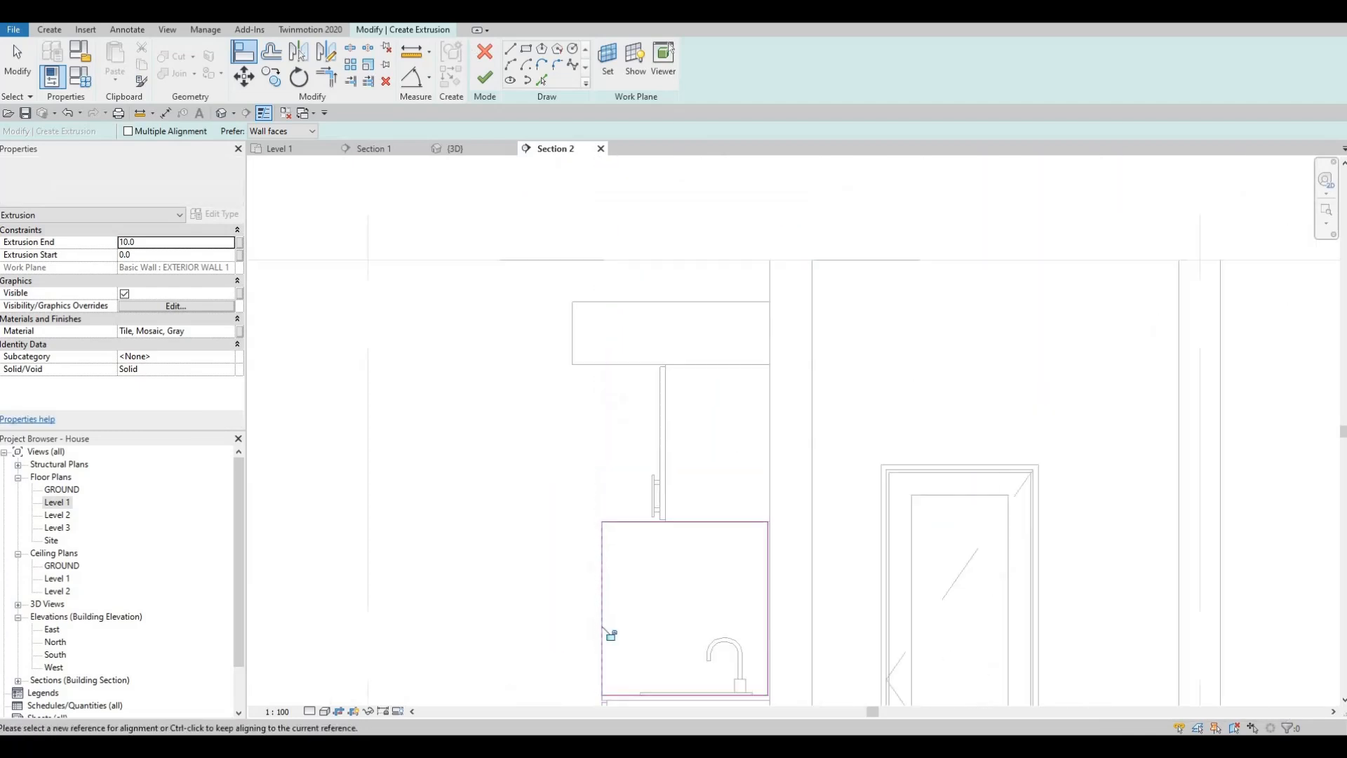
pyautogui.press('Escape')
# - Sketch a second rectangle from the first one's upper outer corner to the top of the upper cabinet's front edge, under the soffit
pyautogui.scroll(3, 630, 435)
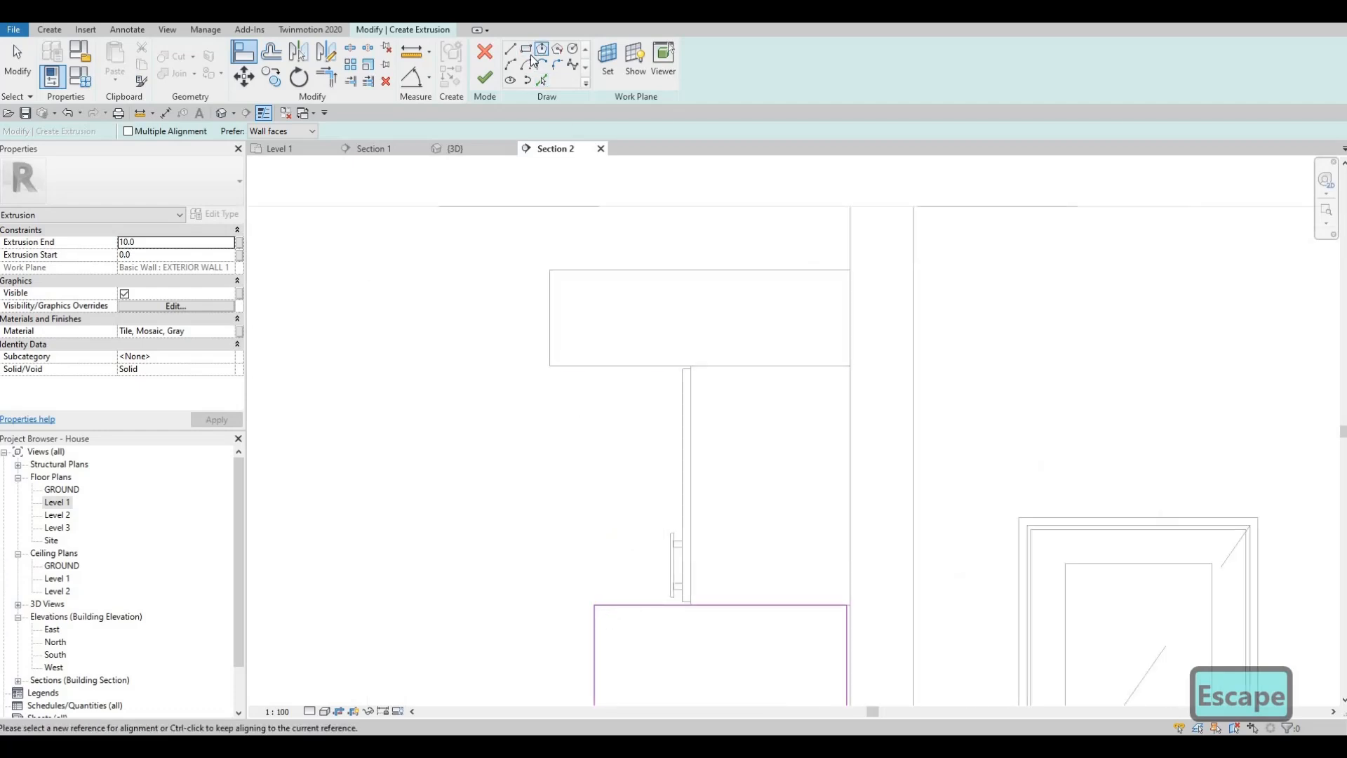
pyautogui.click(595, 605)
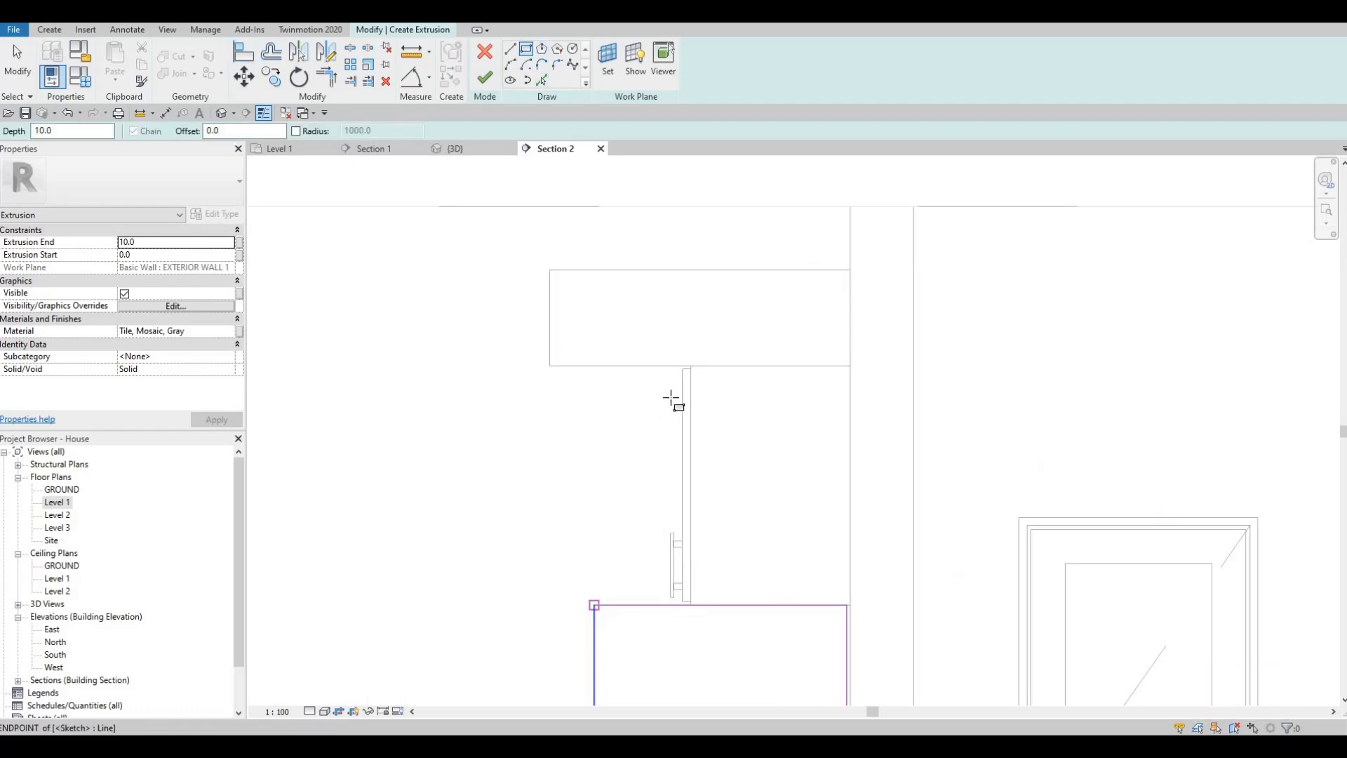
pyautogui.scroll(2, 689, 358)
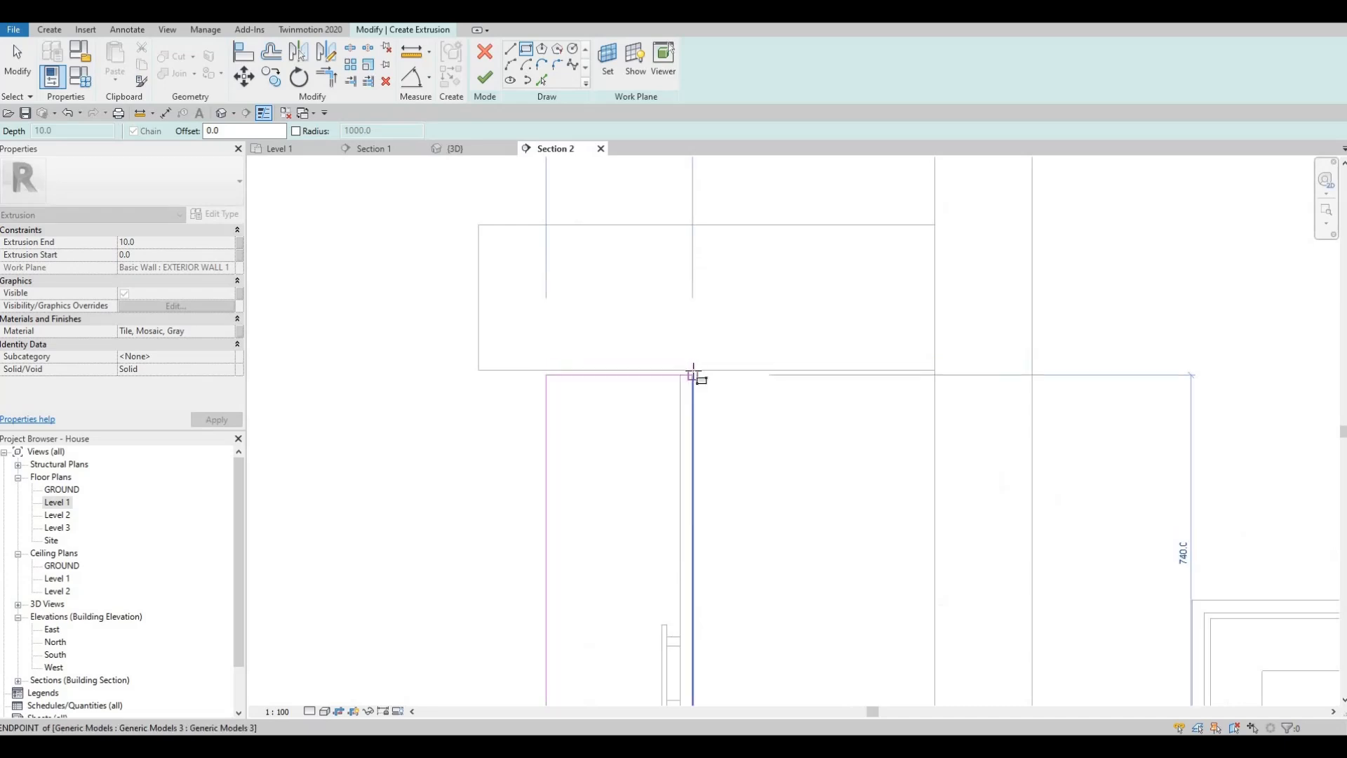
pyautogui.click(694, 370)
pyautogui.scroll(-3, 626, 414)
pyautogui.press('Escape')
pyautogui.press('Escape')
pyautogui.press('Escape')
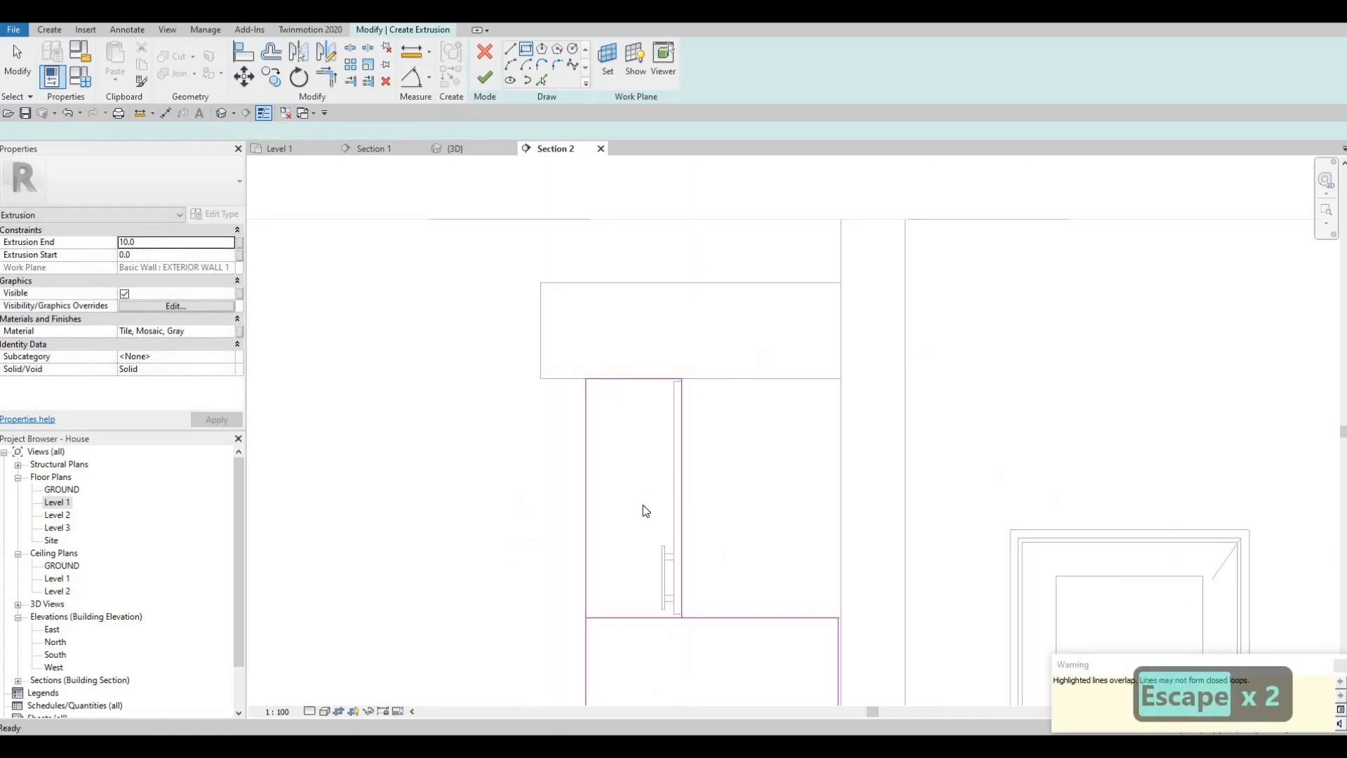
pyautogui.press('Escape')
# - Delete the overlapping line between the two rectangles and trim the remaining lines into one closed stepped profile
pyautogui.click(641, 542)
pyautogui.press('Delete')
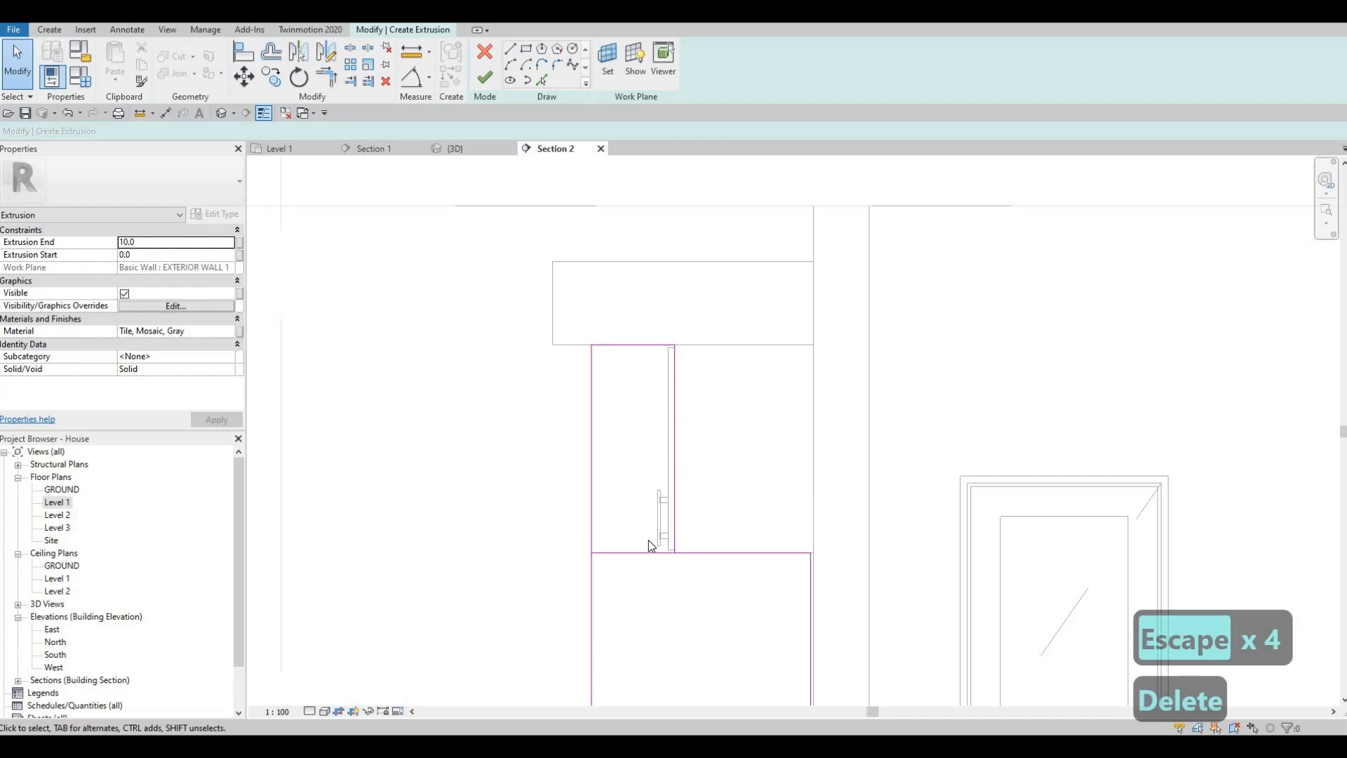
pyautogui.press('t')
pyautogui.press('r')
pyautogui.click(671, 511)
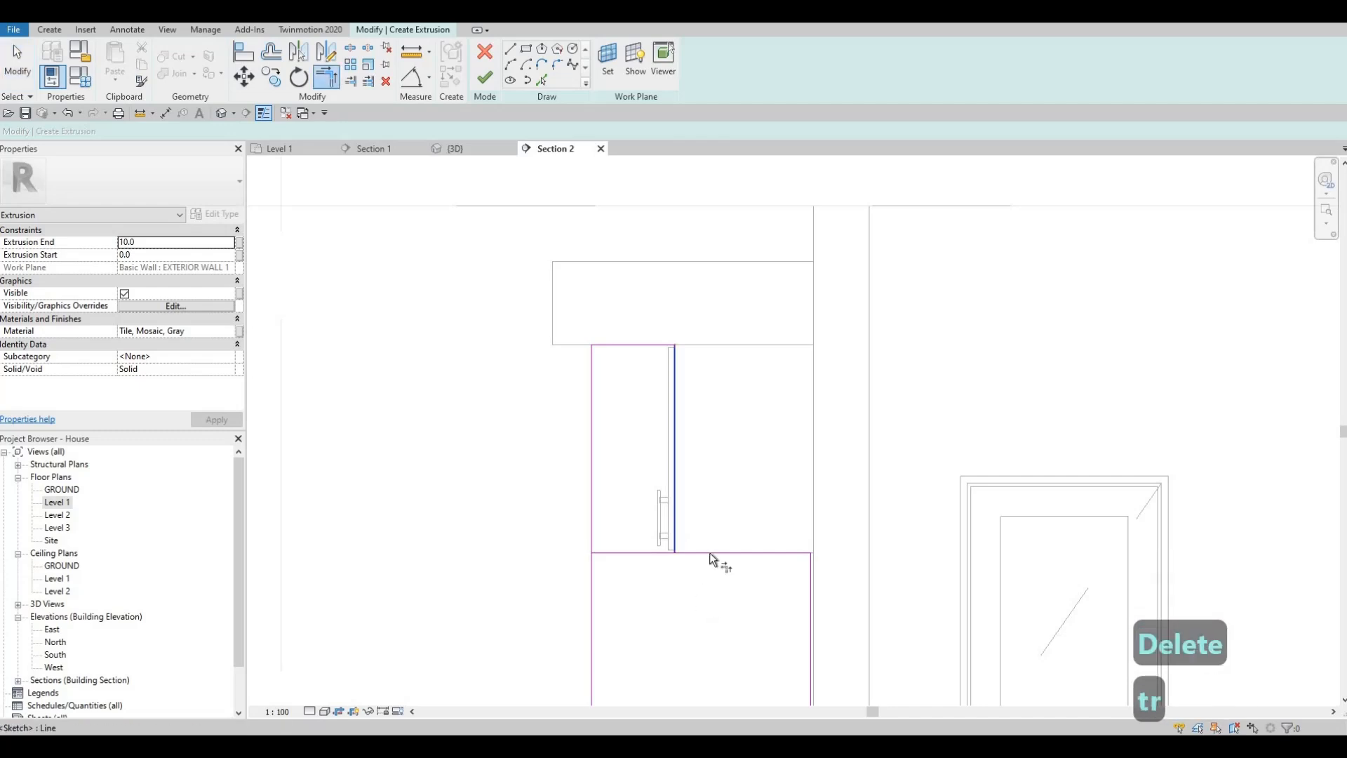
pyautogui.moveTo(739, 640); pyautogui.dragTo(715, 516, button='middle')
pyautogui.scroll(-2, 716, 516)
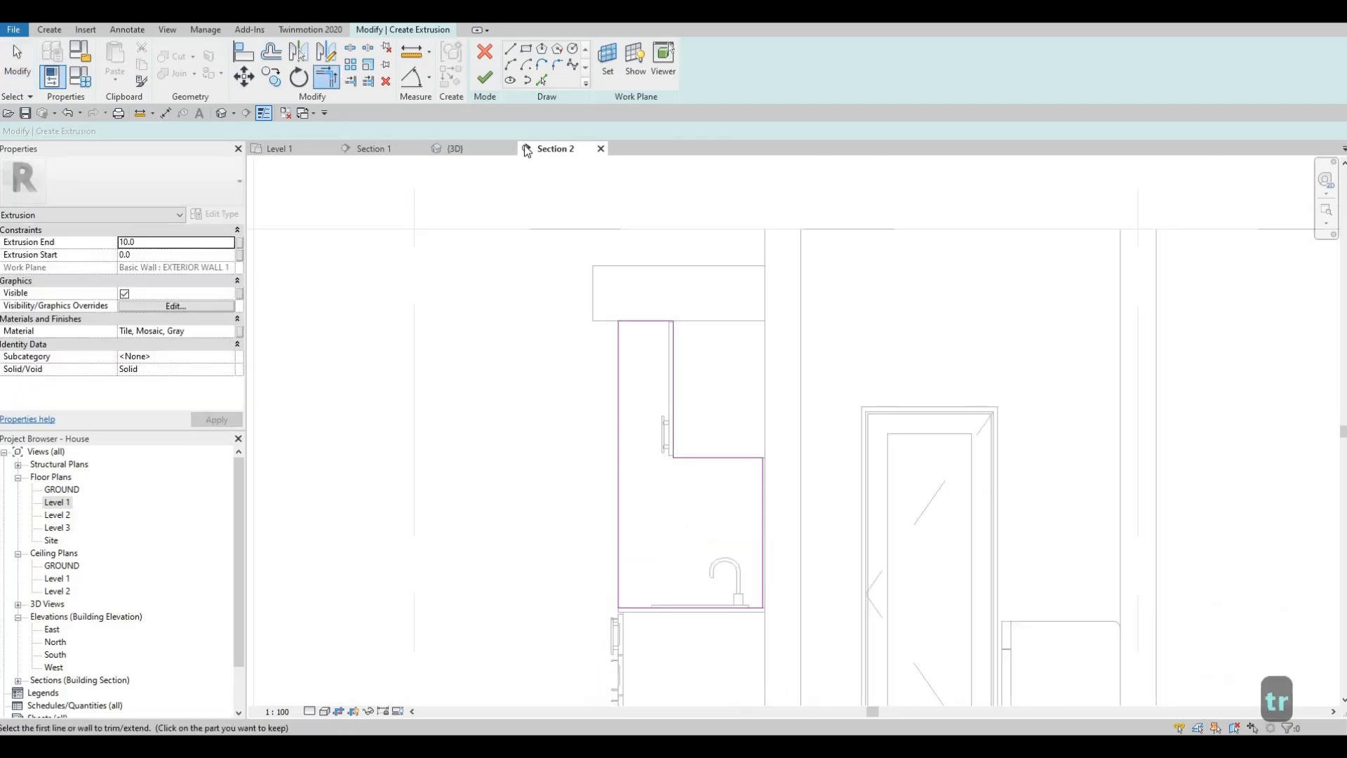
pyautogui.press('Escape')
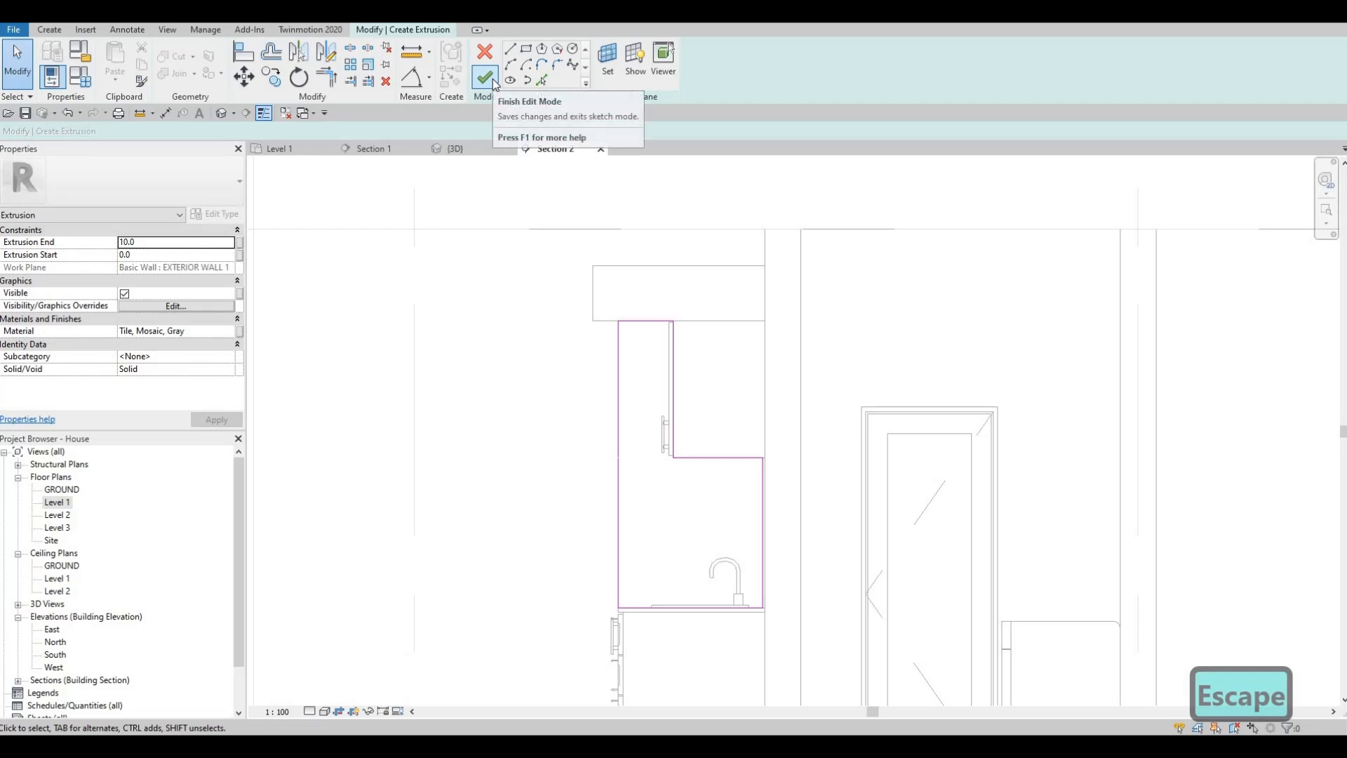
# - Finish the side-wall backsplash extrusion and the in-place model, and view the kitchen in 3D
pyautogui.click(491, 81)
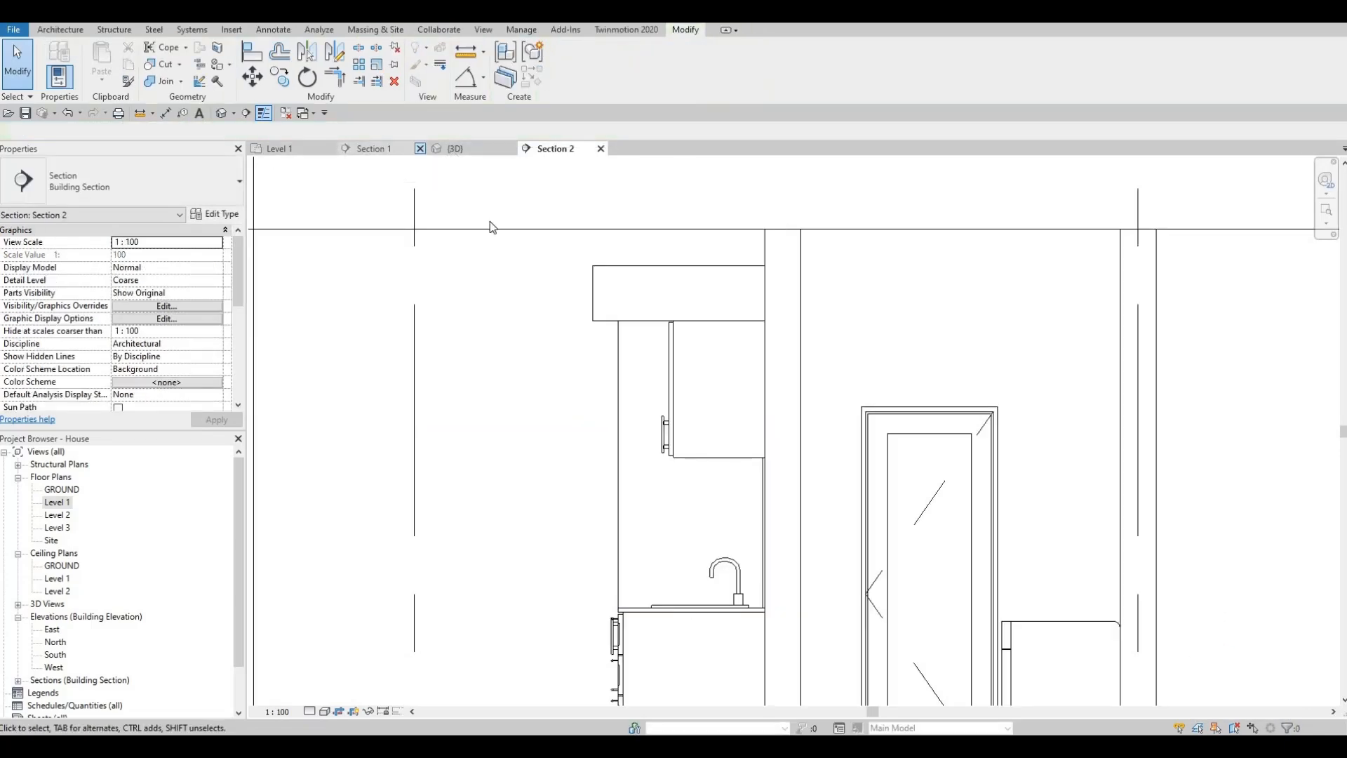
pyautogui.click(455, 148)
pyautogui.keyDown('shift'); pyautogui.moveTo(466, 451); pyautogui.dragTo(486, 534, button='middle'); pyautogui.keyUp('shift')
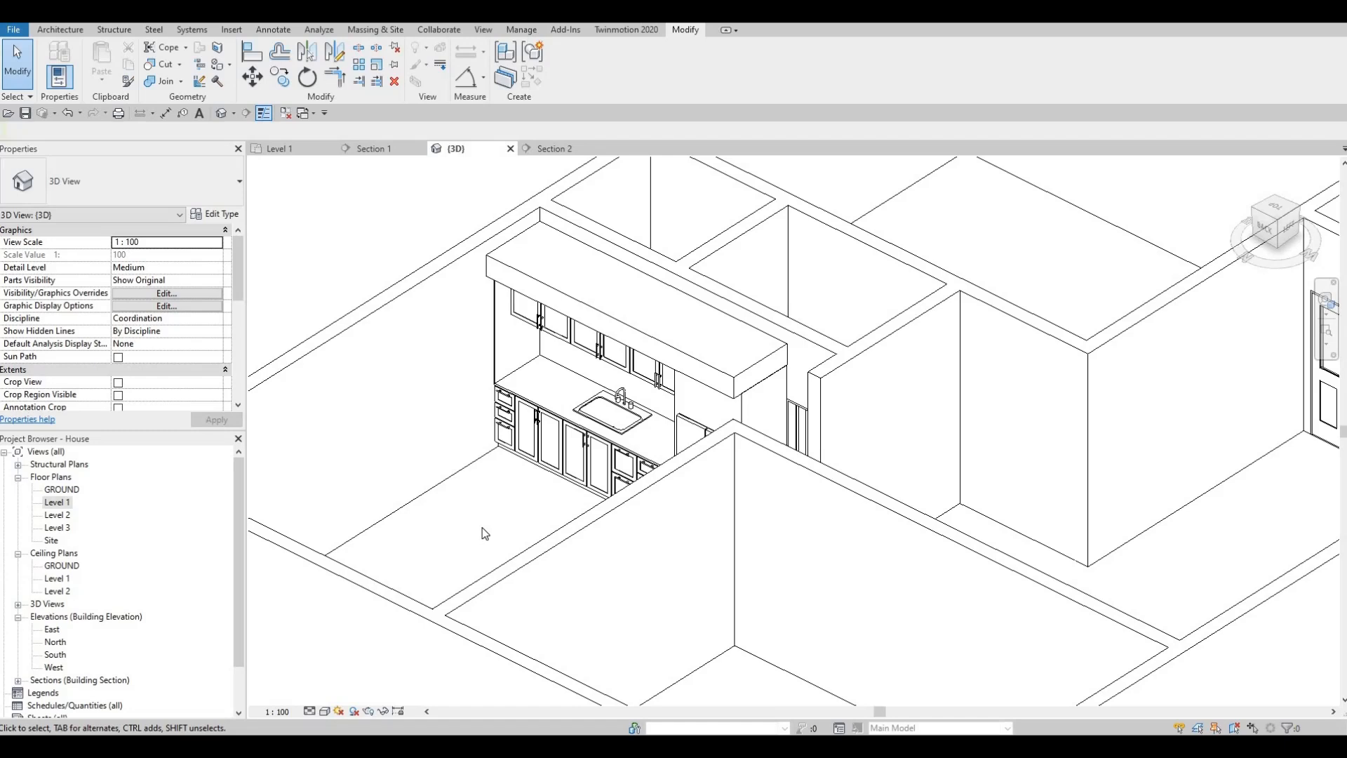